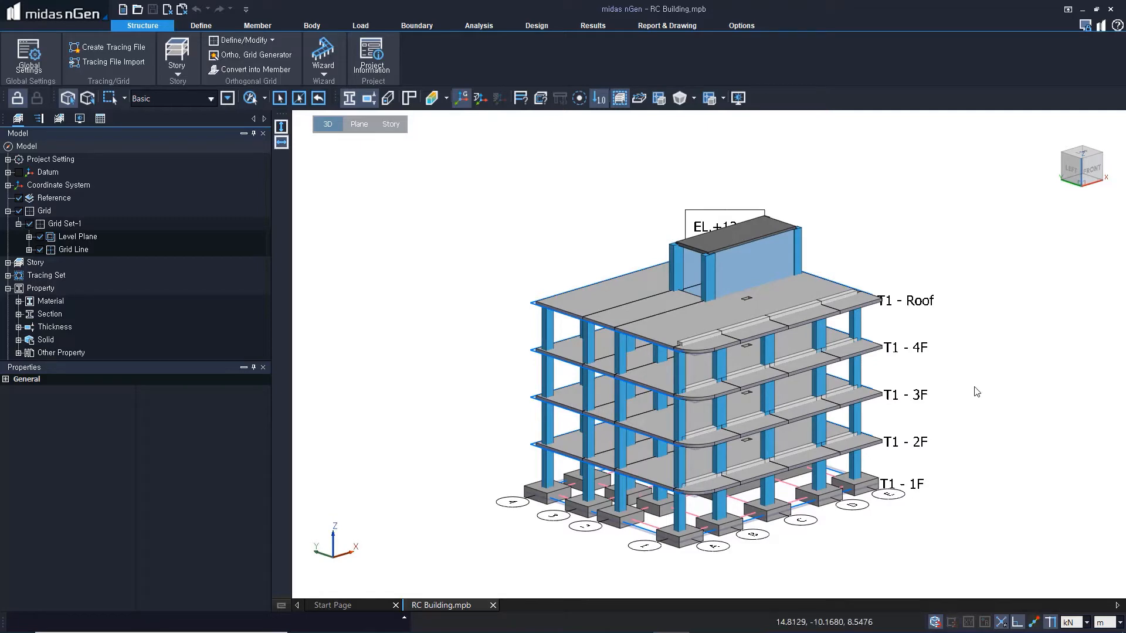
# View the building from several angles, then list the defined materials and highlight the members that use C25/30.
pyautogui.moveTo(972, 392)
pyautogui.mouseDown(button='middle')
pyautogui.moveTo(968, 382)
pyautogui.moveTo(981, 403)
pyautogui.mouseUp(button='middle')
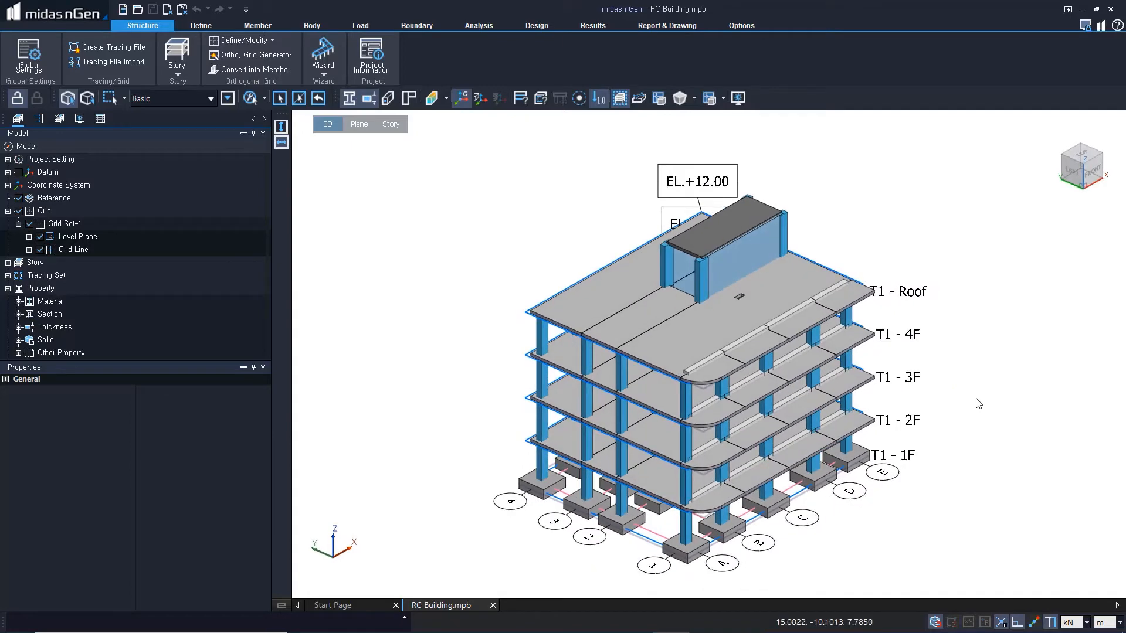
pyautogui.moveTo(812, 548); pyautogui.dragTo(756, 560, button='middle')
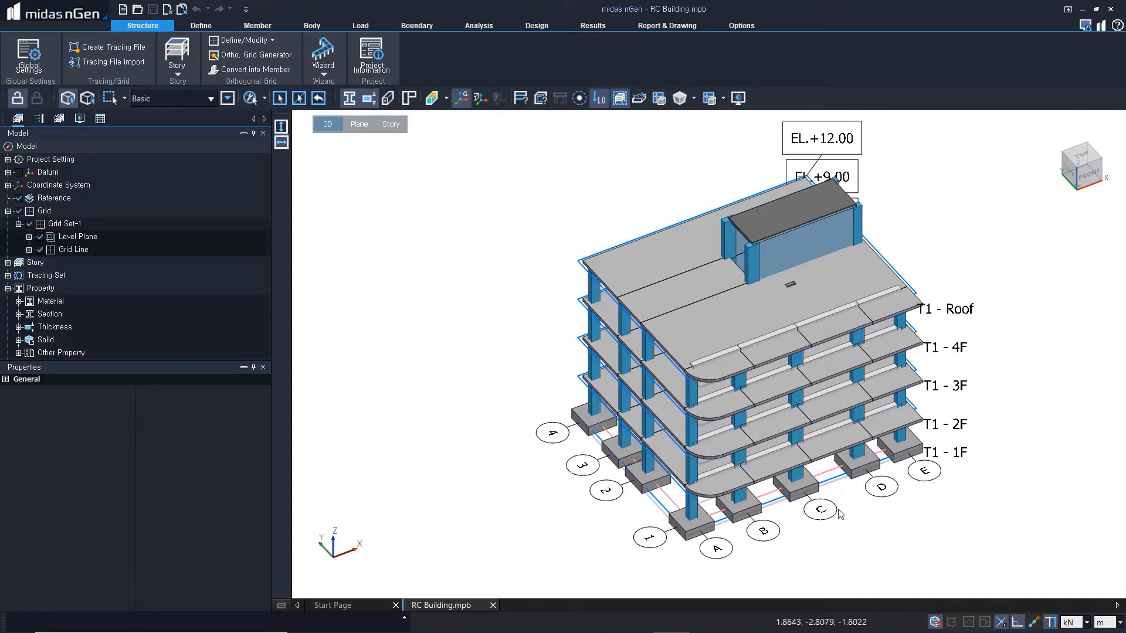
pyautogui.moveTo(596, 526); pyautogui.dragTo(595, 538, button='middle')
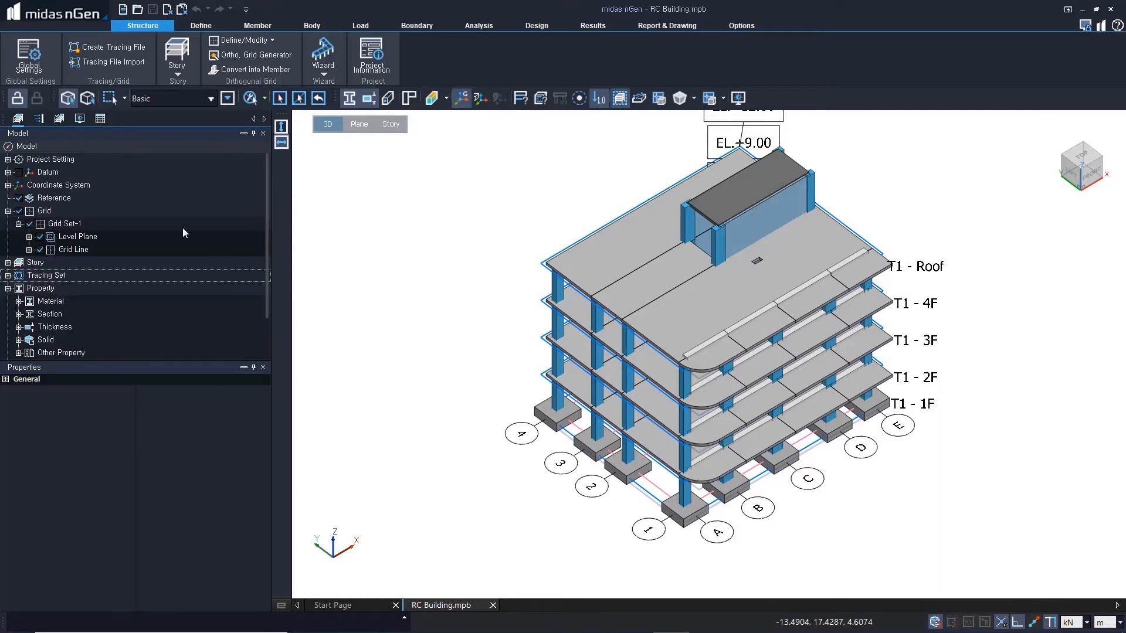
pyautogui.click(22, 227)
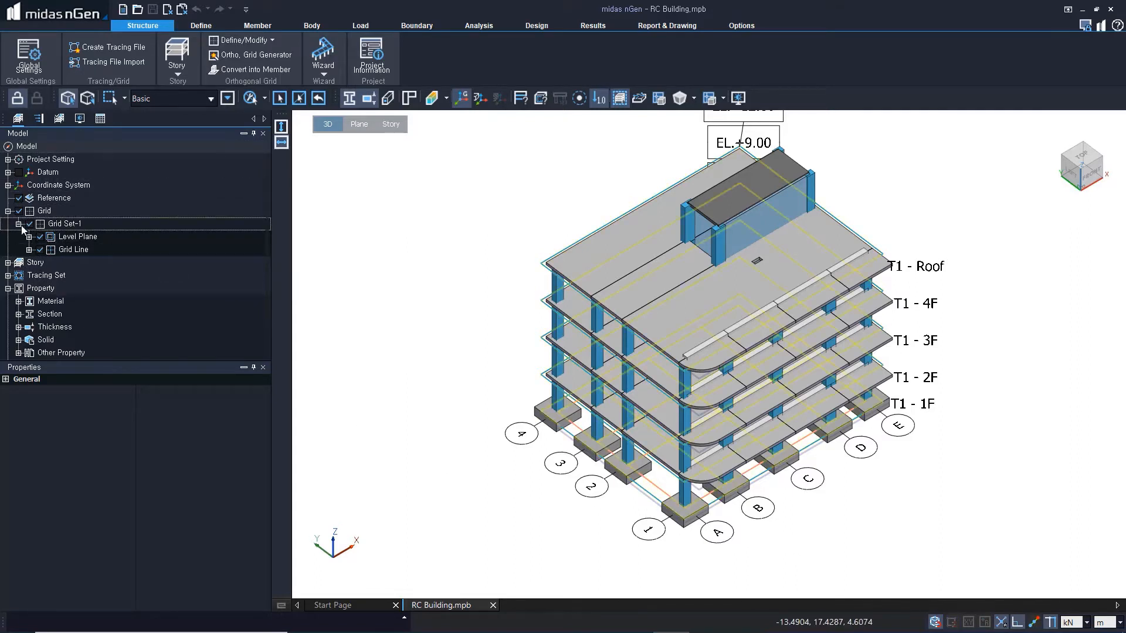
pyautogui.click(19, 224)
pyautogui.click(8, 237)
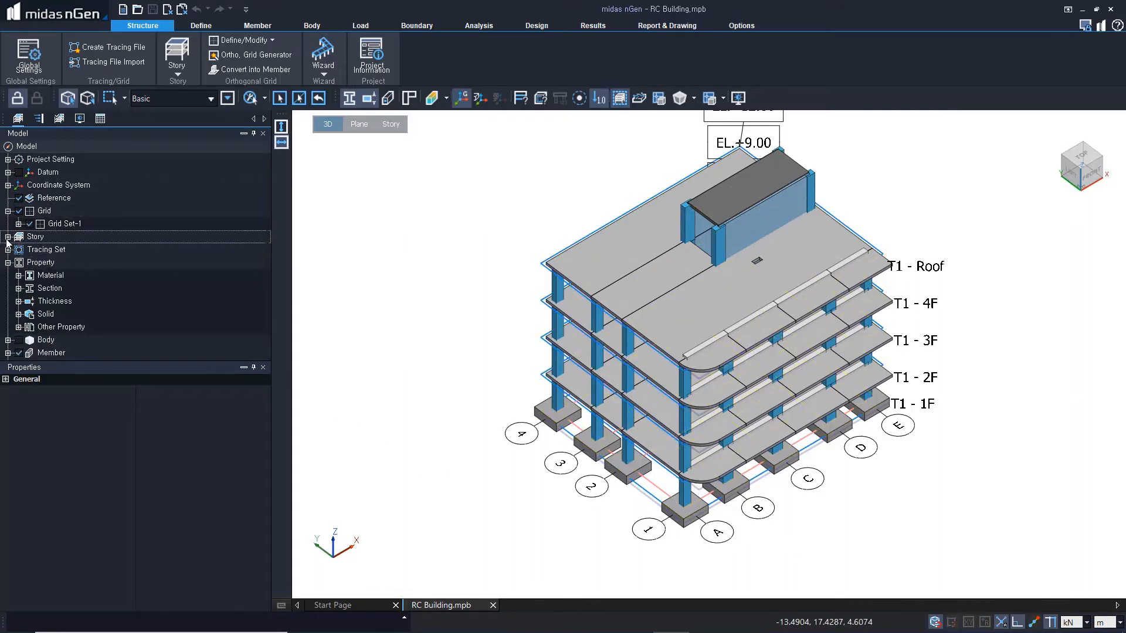
pyautogui.click(18, 275)
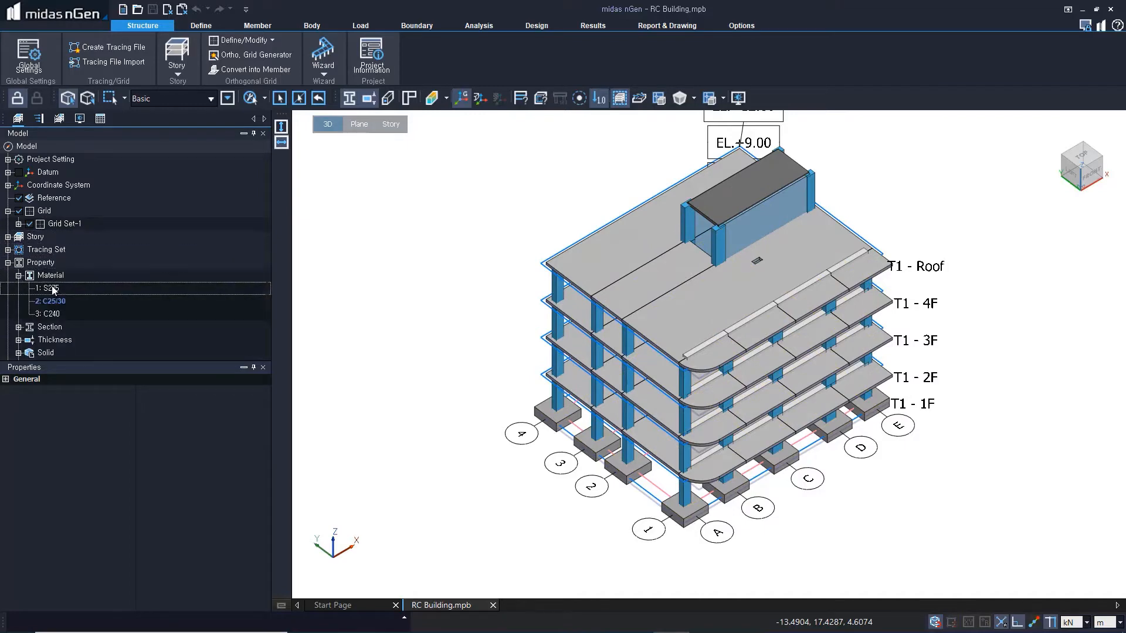
pyautogui.click(82, 302)
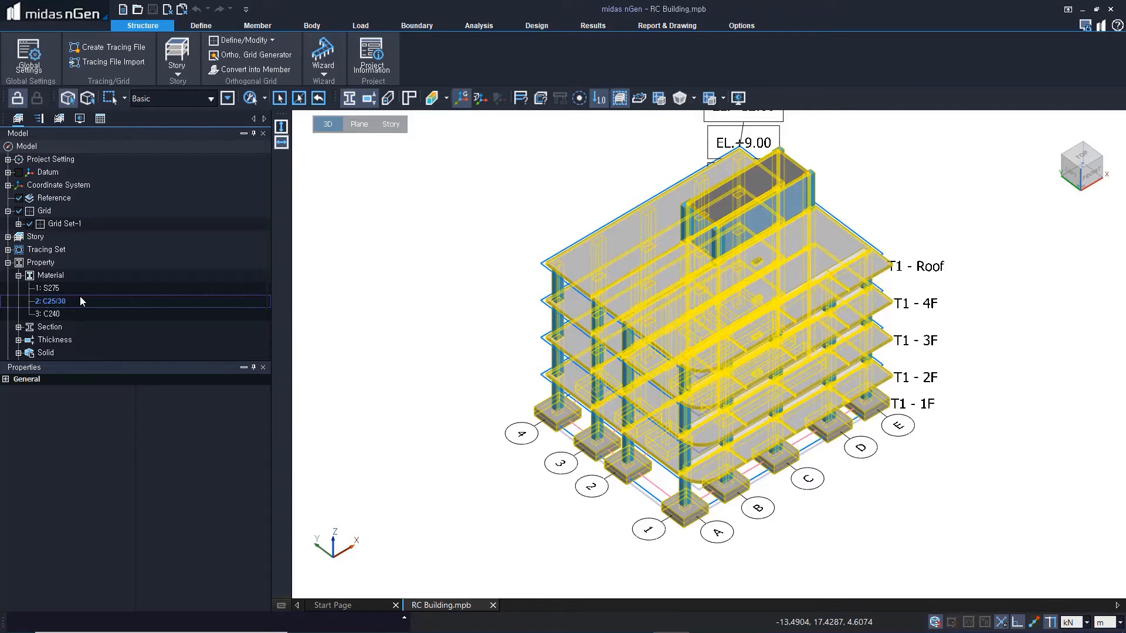
pyautogui.scroll(-2, 82, 328)
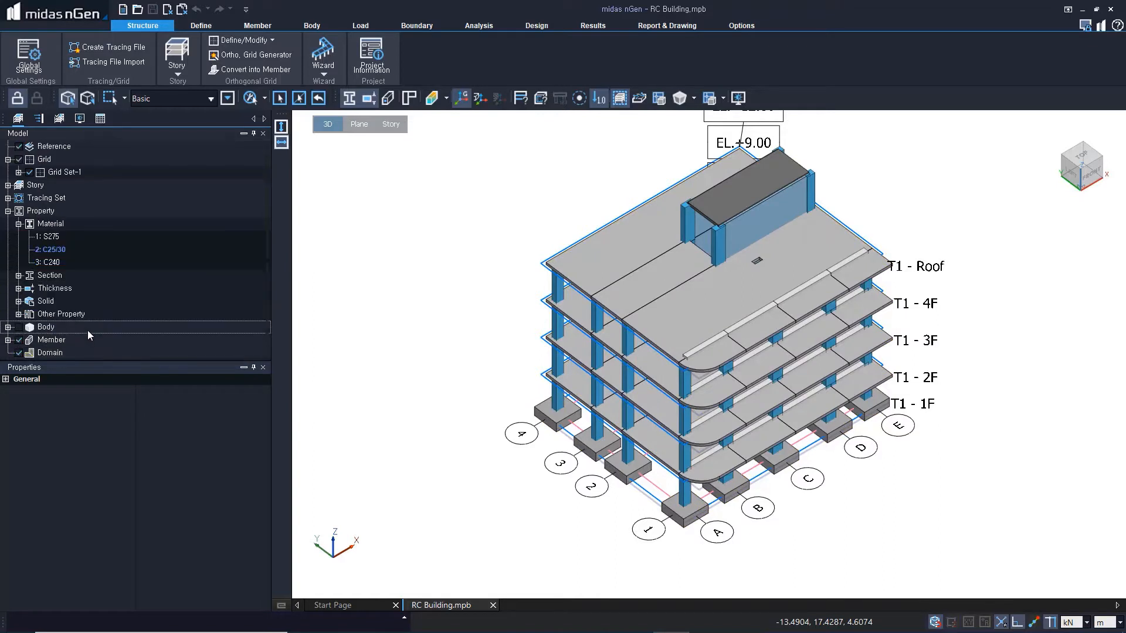
# Expand the Superstructure members, hide all of them, and display only the flat slabs and the slab.
pyautogui.doubleClick(31, 341)
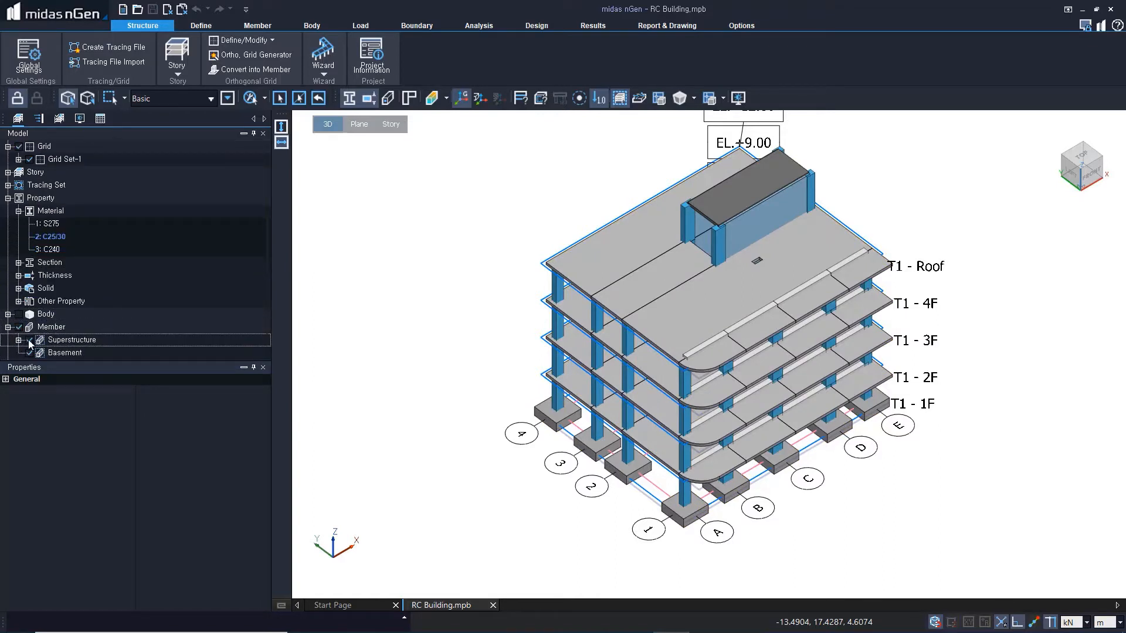
pyautogui.click(18, 340)
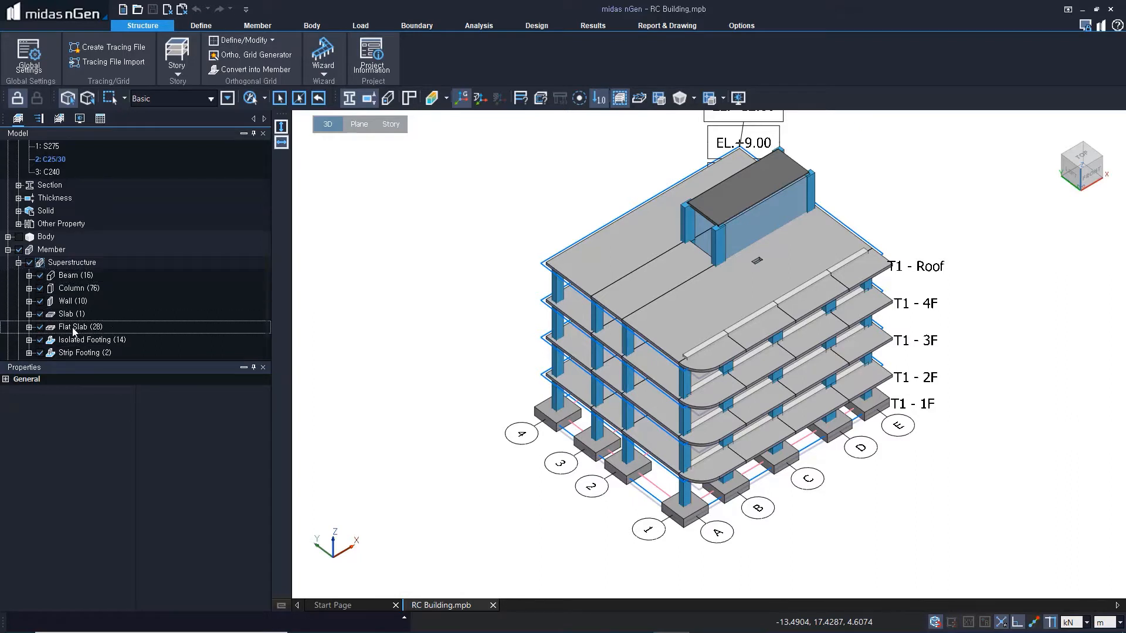
pyautogui.click(30, 262)
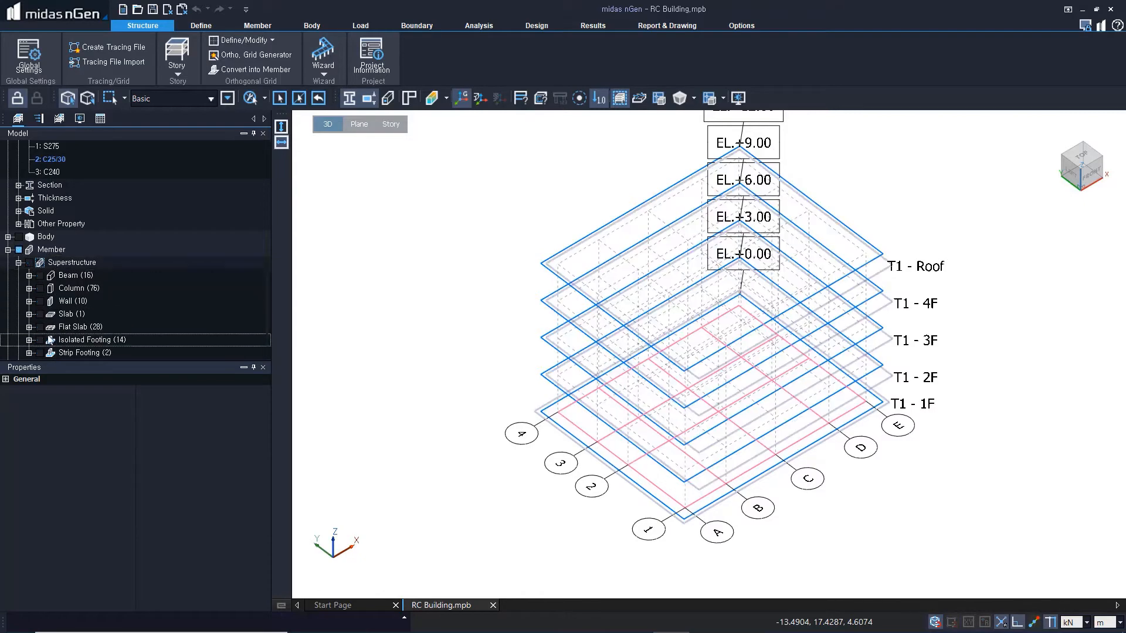
pyautogui.click(40, 327)
pyautogui.click(40, 327)
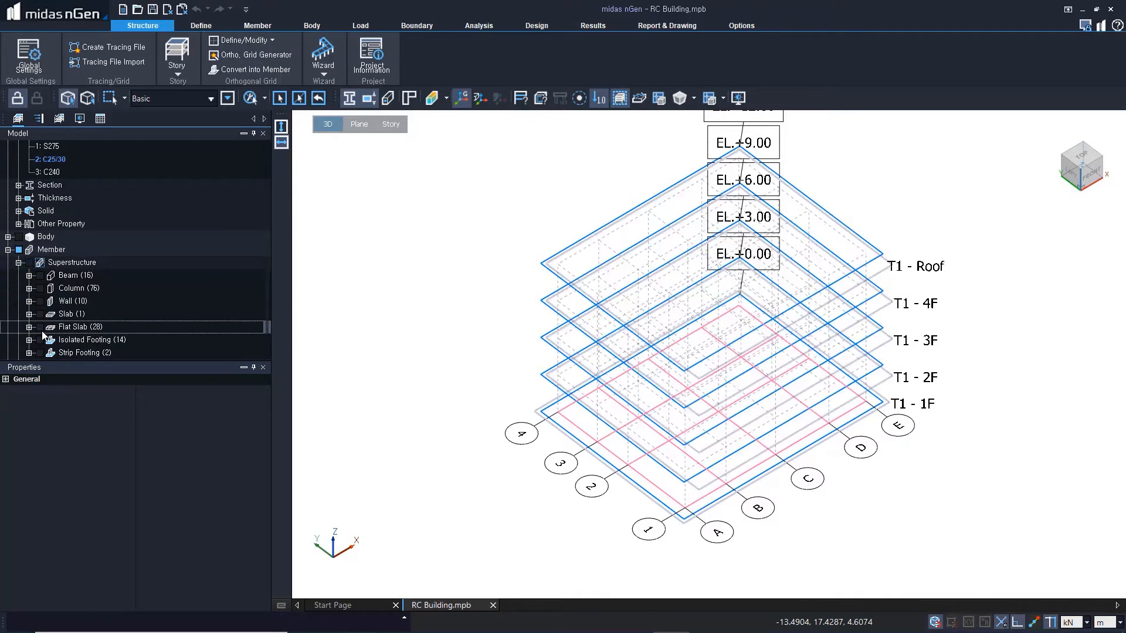
pyautogui.click(40, 326)
pyautogui.click(40, 314)
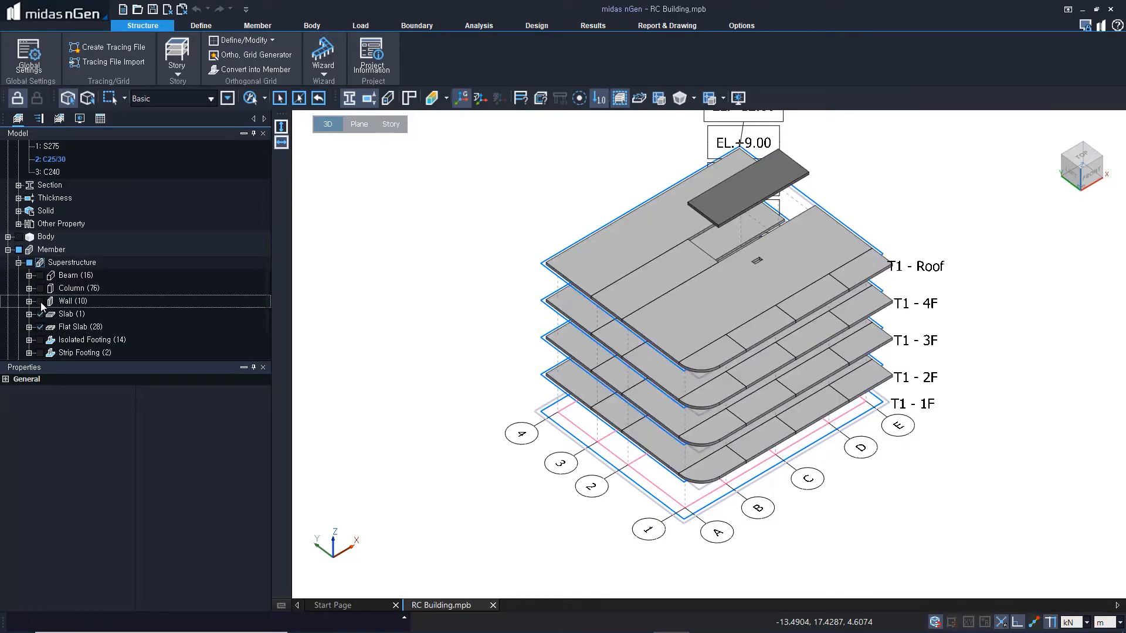
# Add the superstructure's walls, columns and beams to the displayed slabs.
pyautogui.click(40, 301)
pyautogui.click(40, 289)
pyautogui.click(40, 289)
pyautogui.click(41, 289)
pyautogui.click(40, 277)
pyautogui.click(40, 277)
pyautogui.click(41, 276)
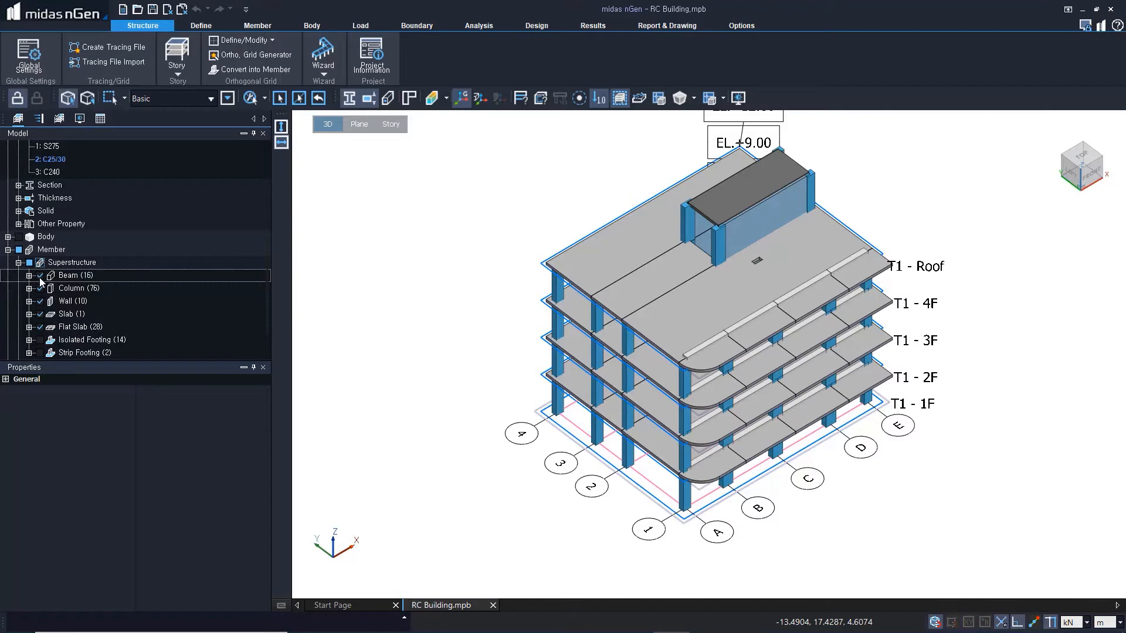
# Display the isolated and strip footings and inspect them at the base of the columns and core walls.
pyautogui.click(40, 341)
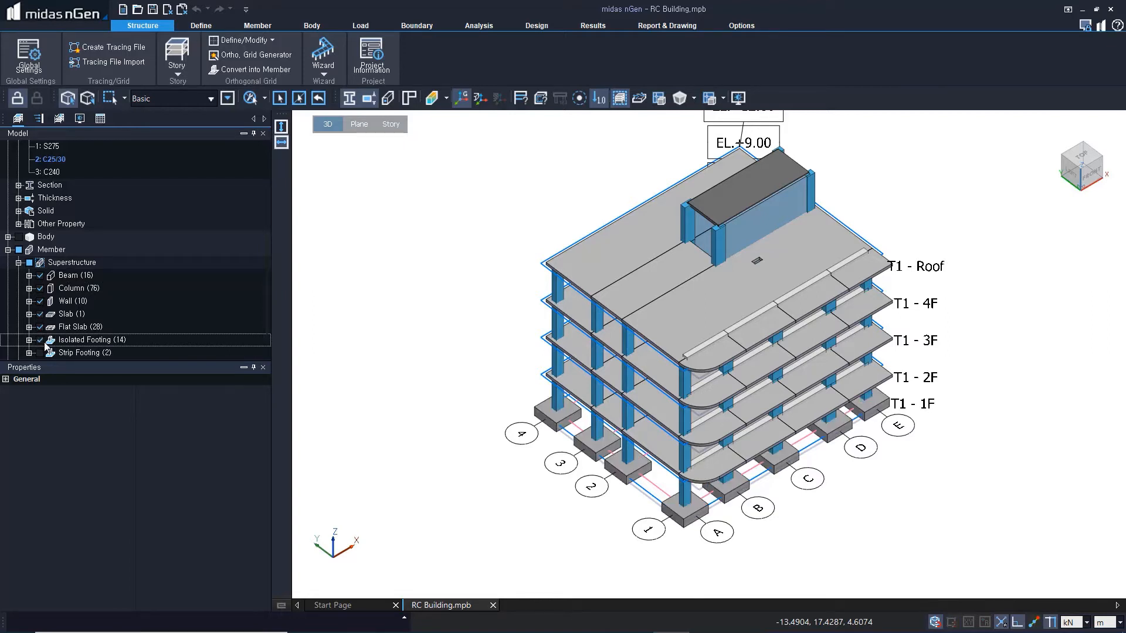
pyautogui.click(40, 353)
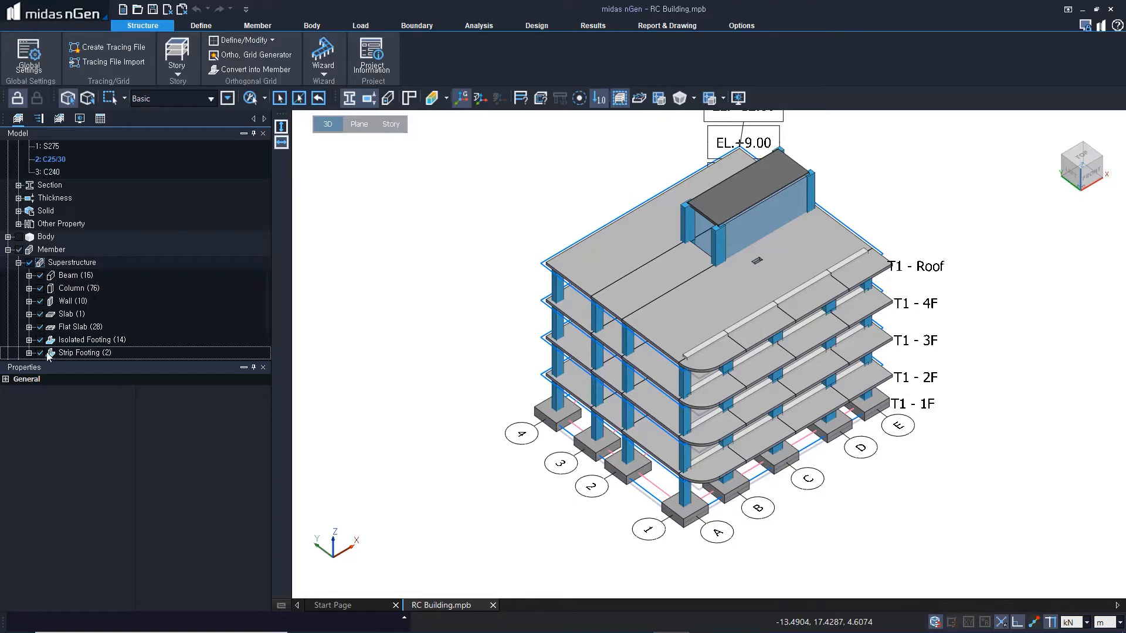
pyautogui.keyDown('ctrl'); pyautogui.moveTo(839, 458); pyautogui.dragTo(740, 398, button='middle'); pyautogui.keyUp('ctrl')
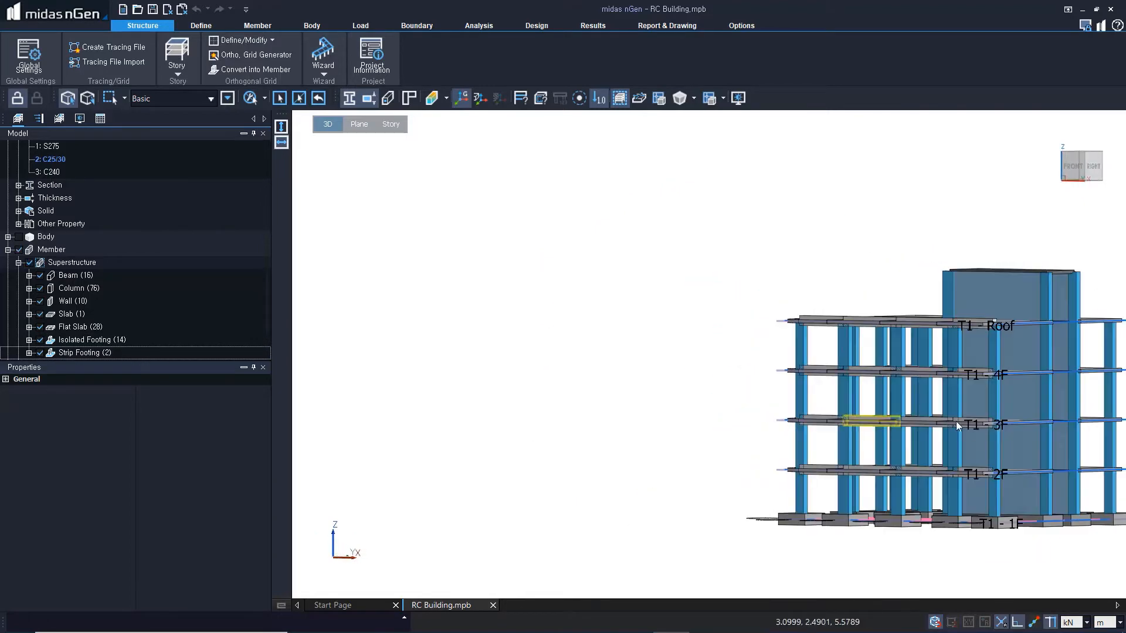
pyautogui.moveTo(973, 430); pyautogui.dragTo(632, 380, button='middle')
pyautogui.keyDown('ctrl'); pyautogui.moveTo(742, 404); pyautogui.dragTo(717, 460, button='middle'); pyautogui.keyUp('ctrl')
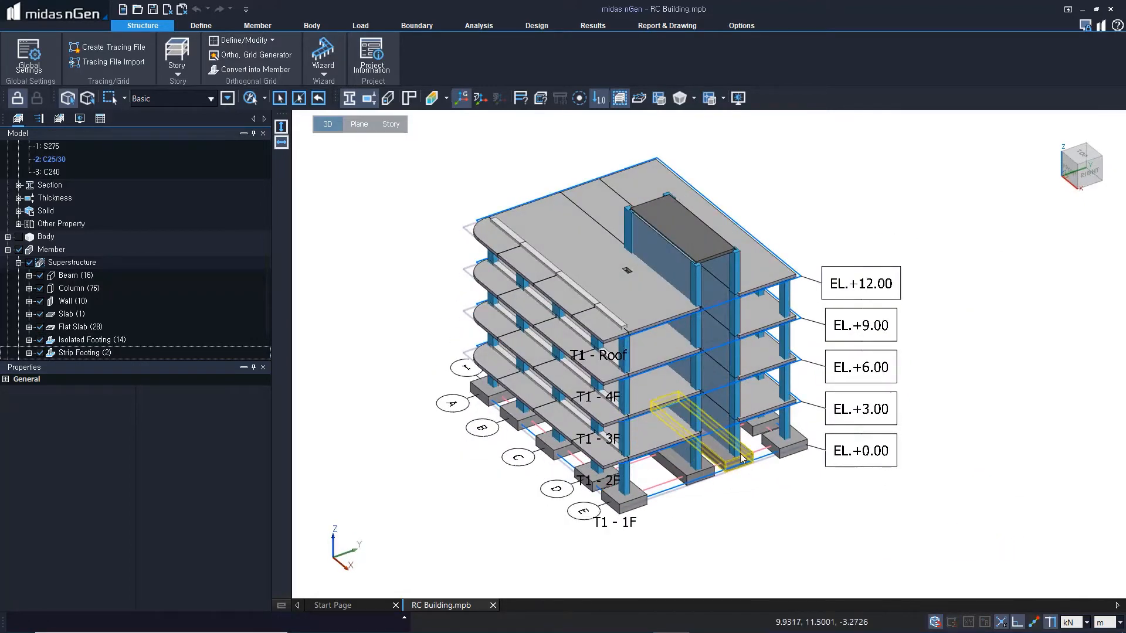
pyautogui.click(140, 340)
pyautogui.click(137, 351)
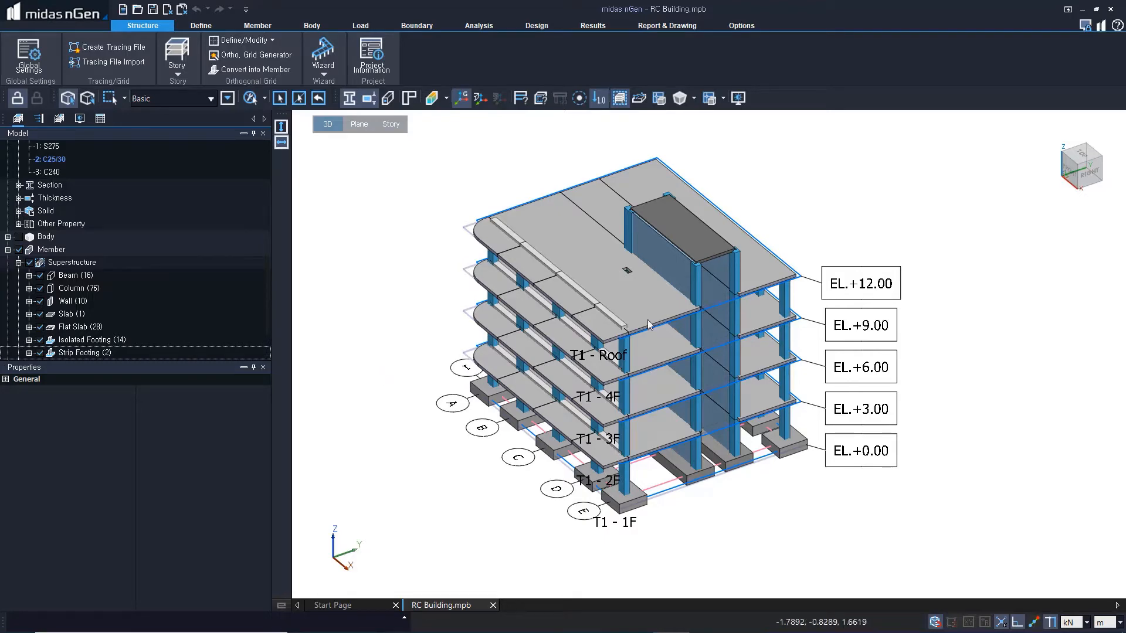
# Examine the roof slab closely, including its small opening and the slab edges around the core.
pyautogui.moveTo(667, 286); pyautogui.dragTo(673, 316, button='middle')
pyautogui.scroll(2, 635, 263)
pyautogui.scroll(2, 637, 267)
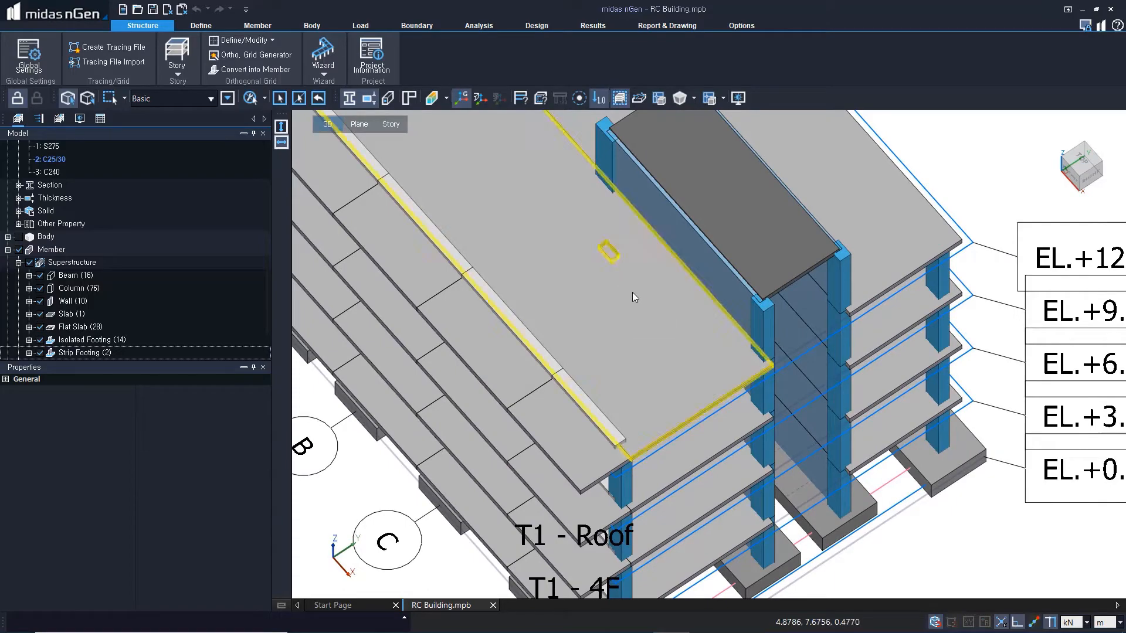
pyautogui.moveTo(618, 315); pyautogui.dragTo(744, 302, button='middle')
pyautogui.moveTo(955, 237); pyautogui.dragTo(907, 201, button='right')
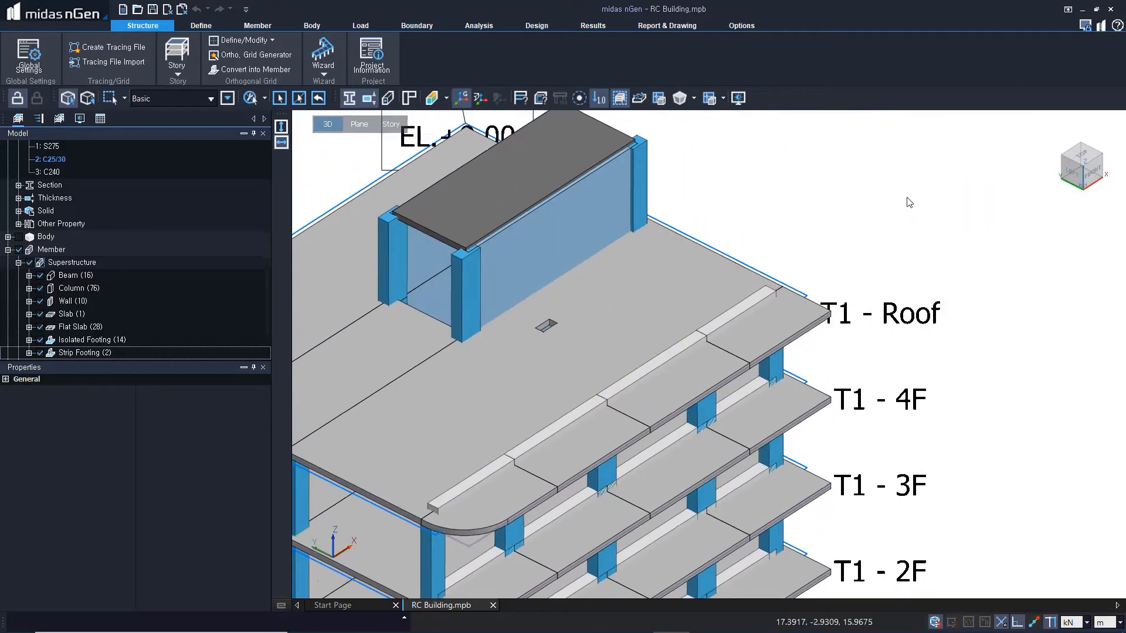
pyautogui.scroll(3, 912, 279)
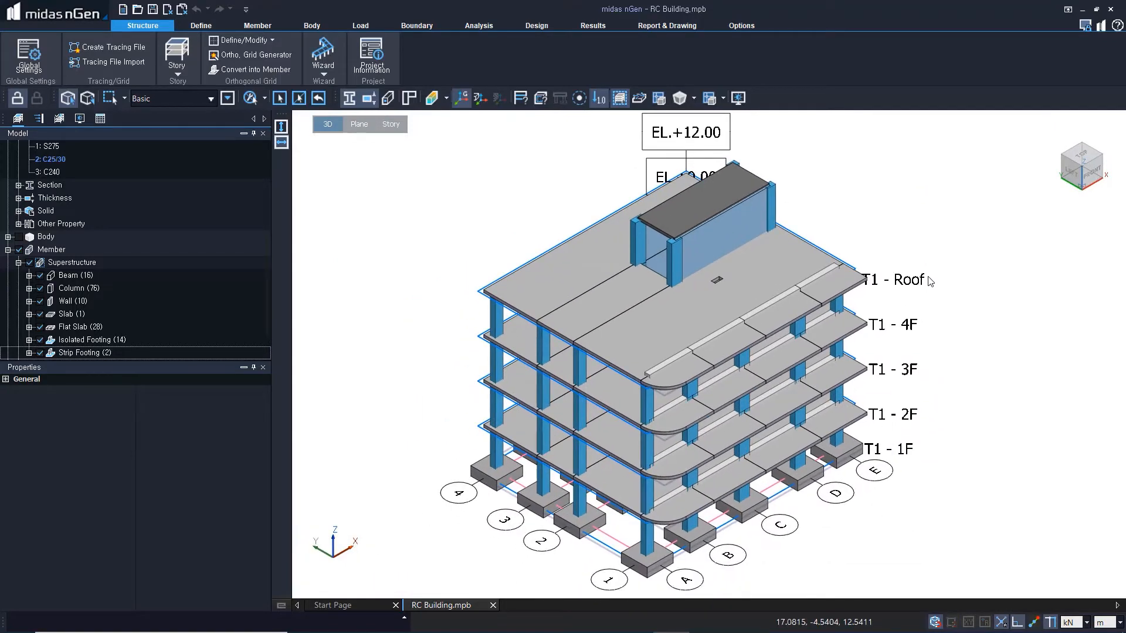
# Display the dead, live, wind and earthquake static loads on the model and list the individual wind load cases.
pyautogui.click(42, 120)
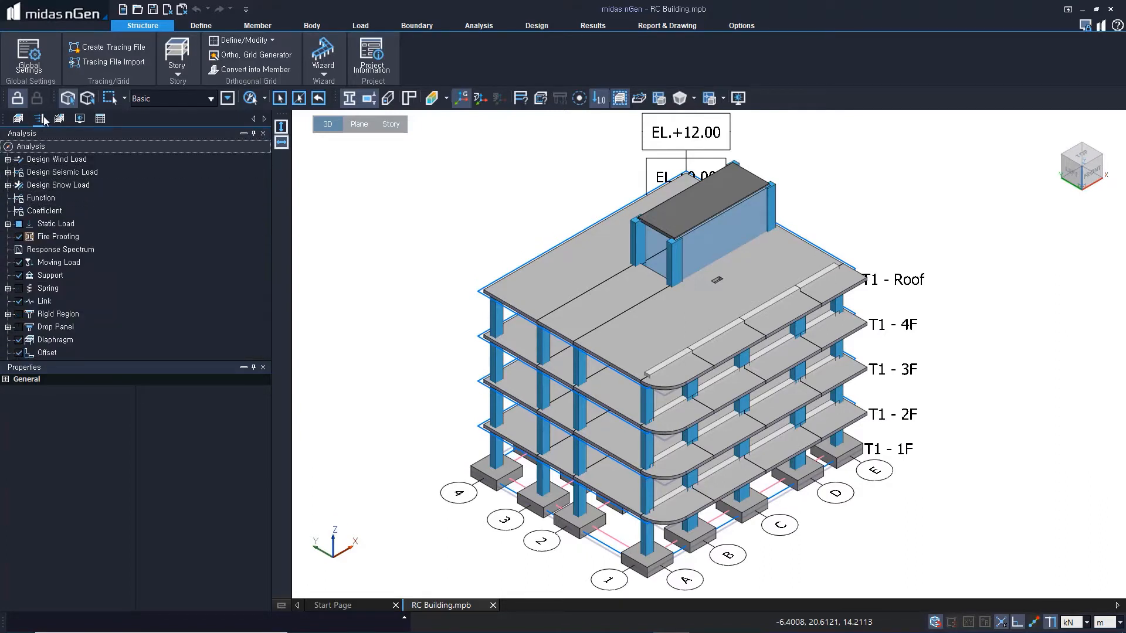
pyautogui.click(8, 224)
pyautogui.click(29, 250)
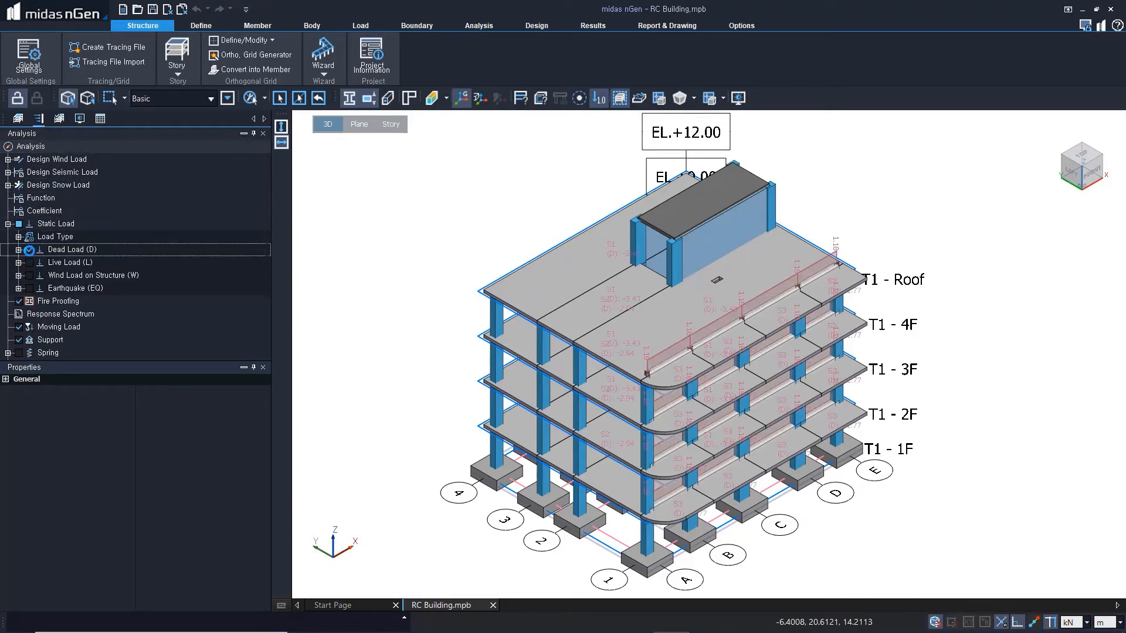
pyautogui.click(29, 263)
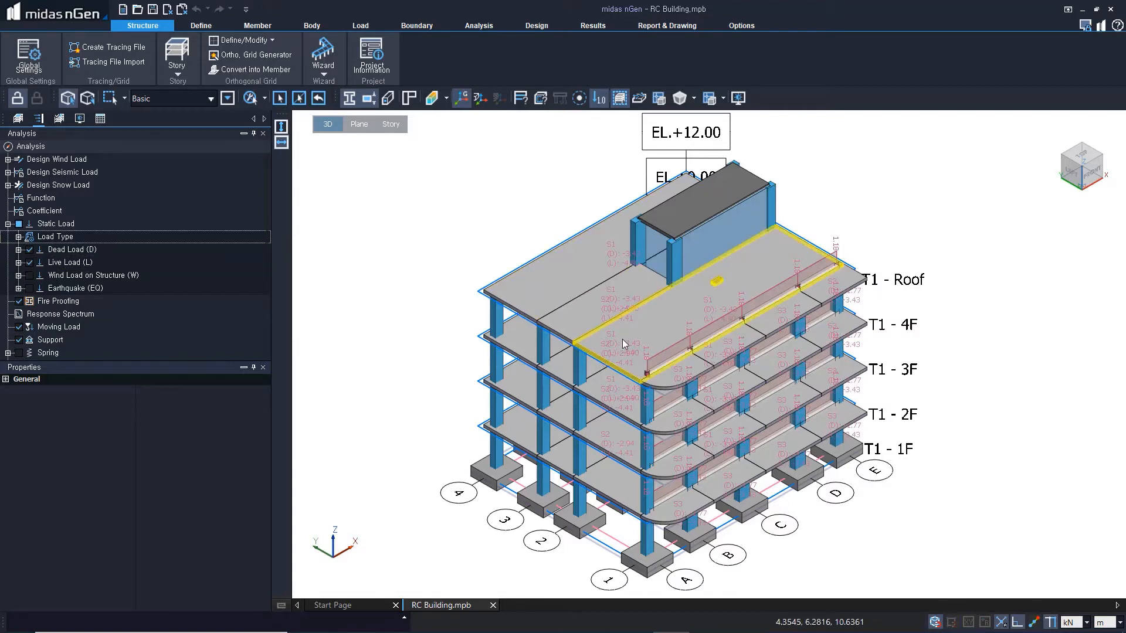
pyautogui.click(30, 277)
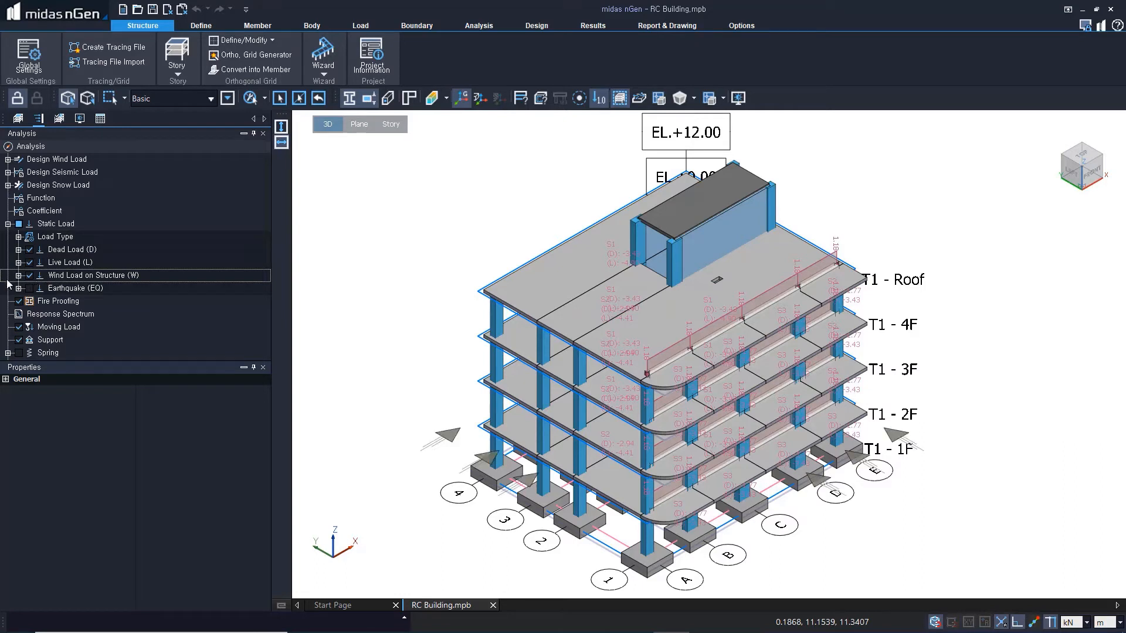
pyautogui.click(18, 275)
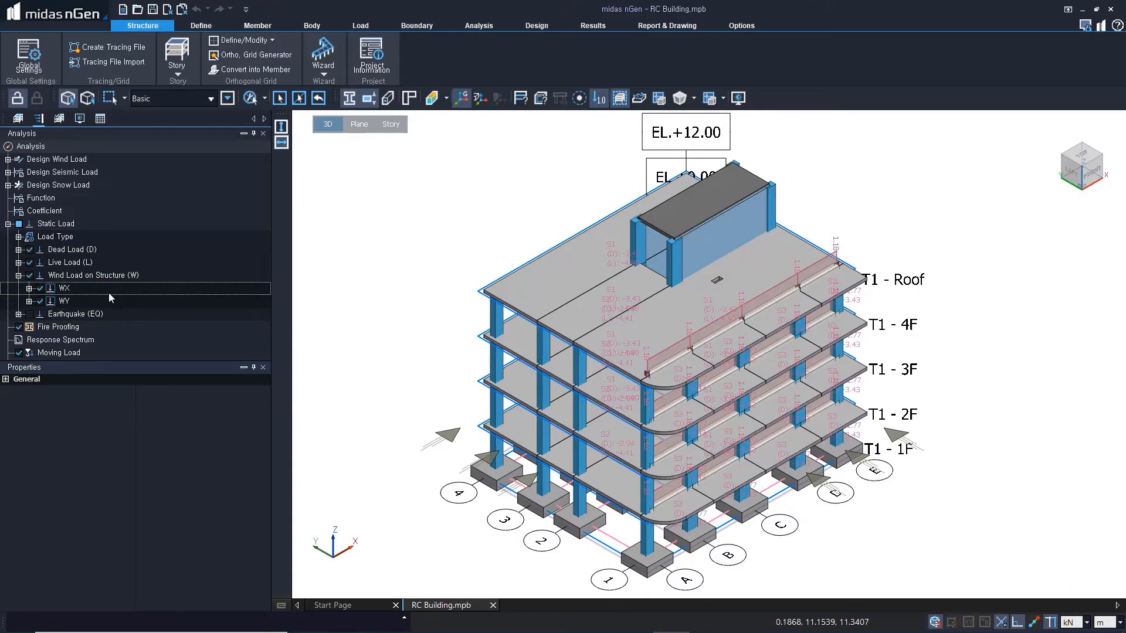
pyautogui.click(30, 315)
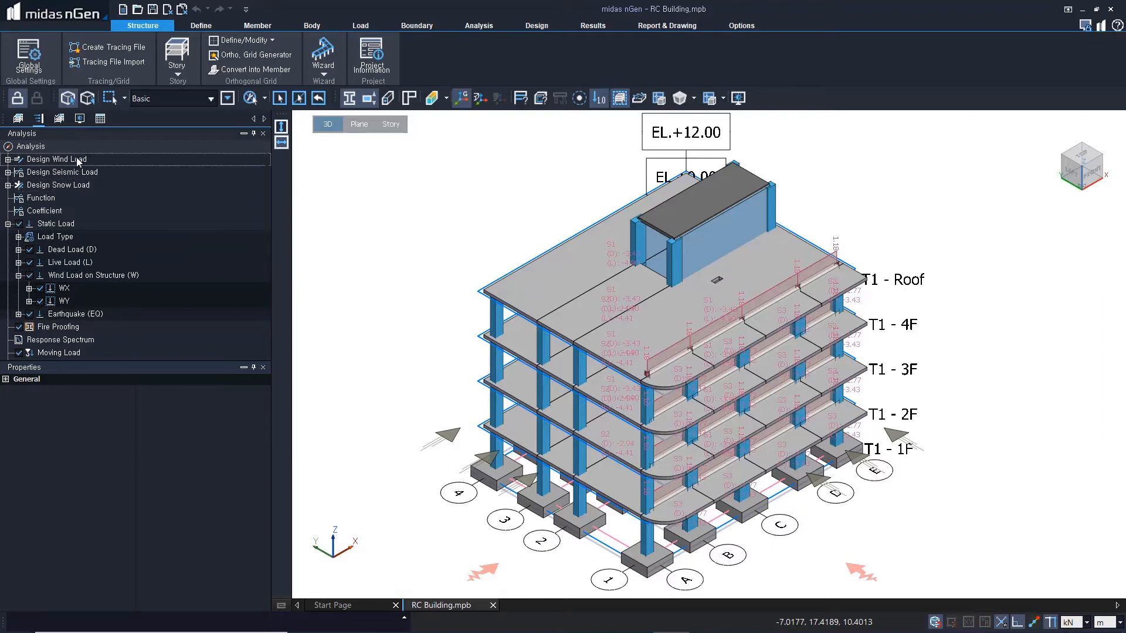
# Hide all static loads on the model.
pyautogui.click(101, 119)
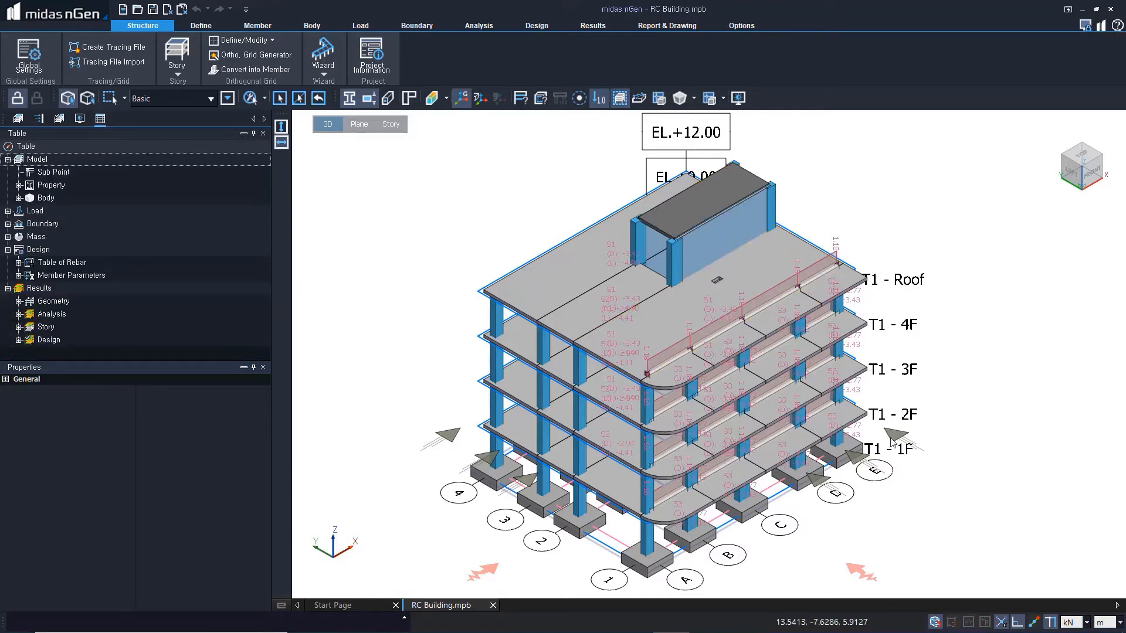
pyautogui.click(39, 118)
pyautogui.click(19, 223)
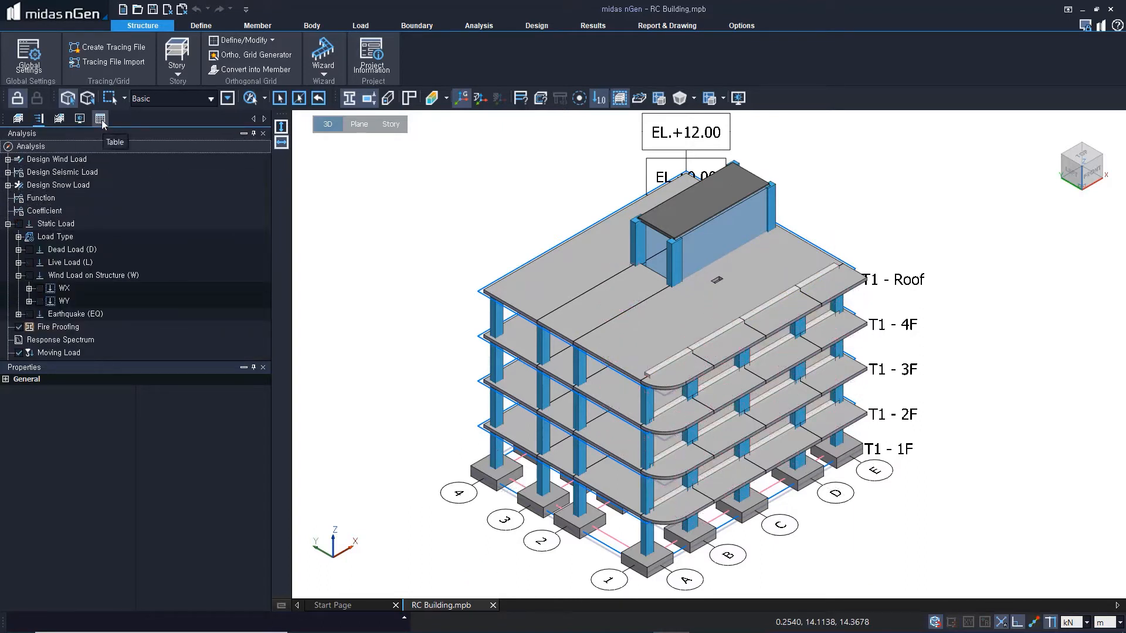
# List the member rebar tables available under the Design tables.
pyautogui.click(100, 119)
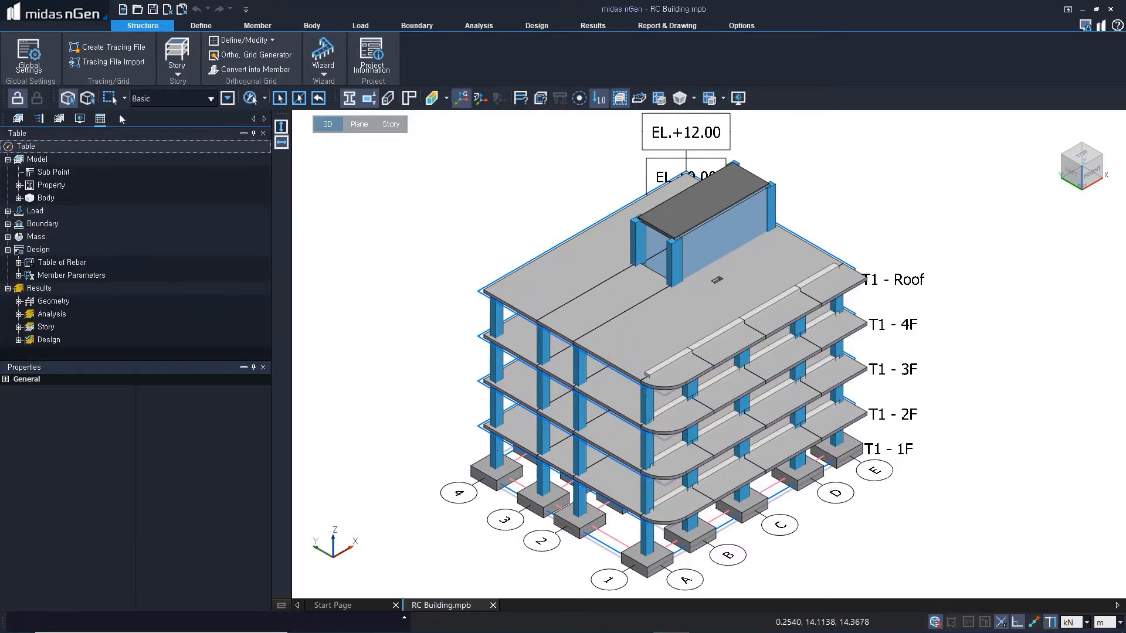
pyautogui.click(66, 223)
pyautogui.click(76, 277)
pyautogui.click(81, 267)
pyautogui.doubleClick(81, 268)
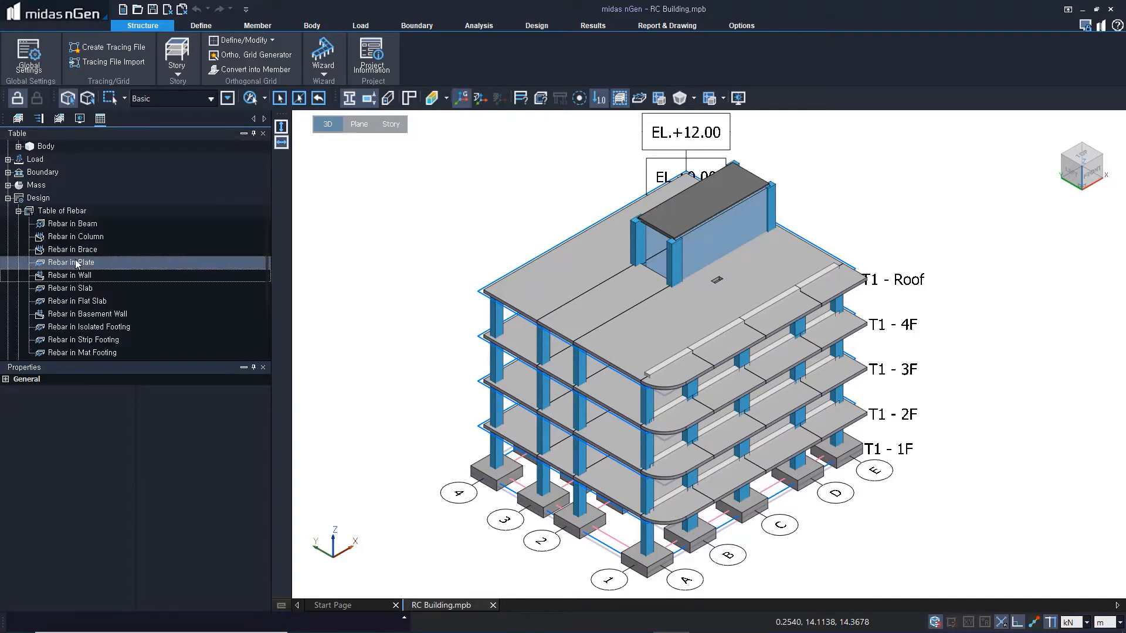
# Open the beam rebar table, list all beams, and highlight the beam of design group 2G4 in the model.
pyautogui.click(110, 228)
pyautogui.doubleClick(99, 227)
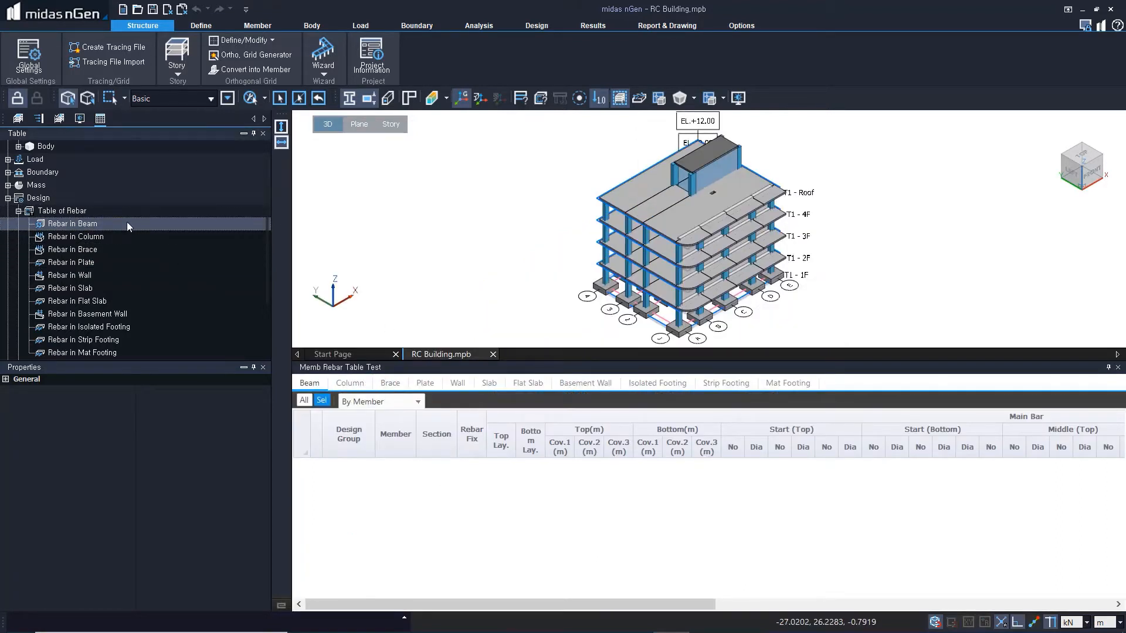
pyautogui.click(304, 401)
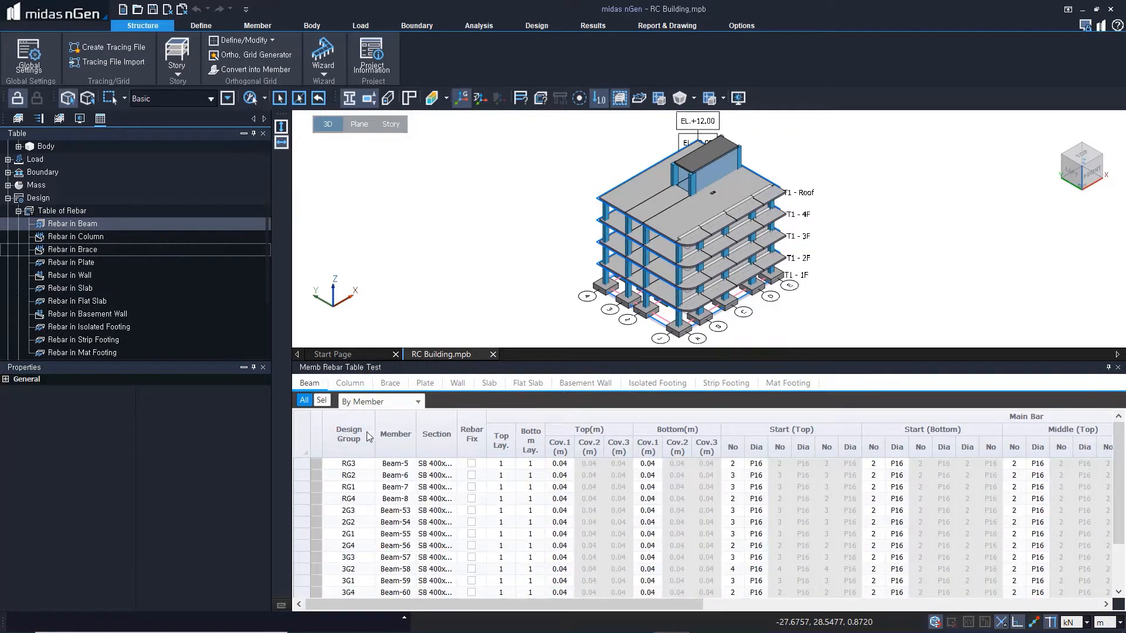
pyautogui.click(351, 545)
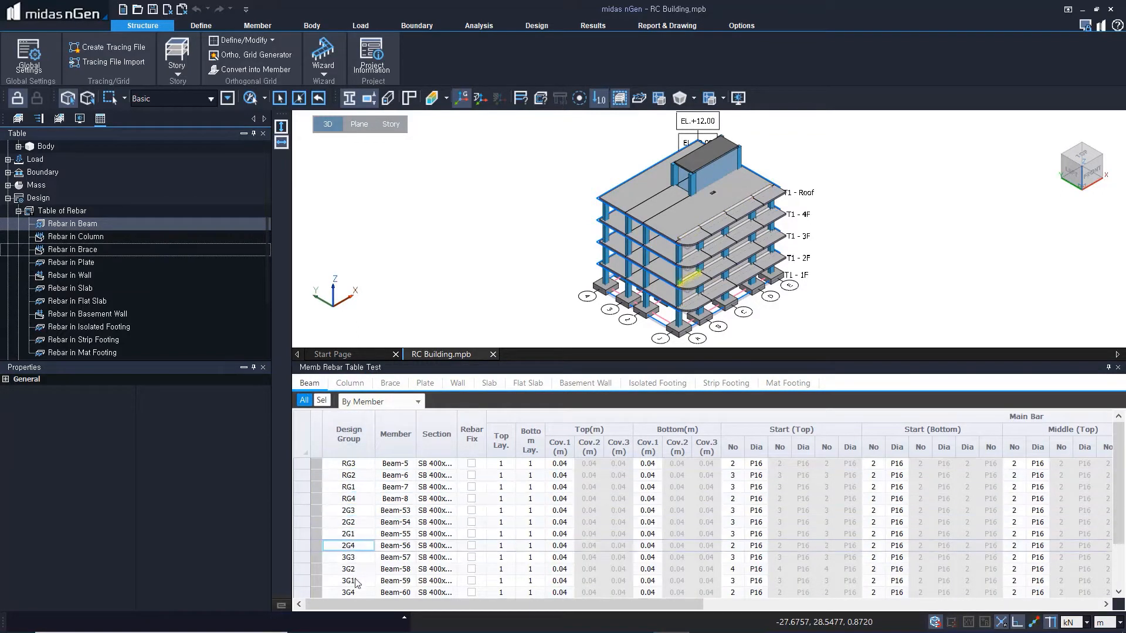
# Highlight the beam of design group 3G1 in the model and widen the Member and Section columns of the beam rebar table.
pyautogui.click(352, 581)
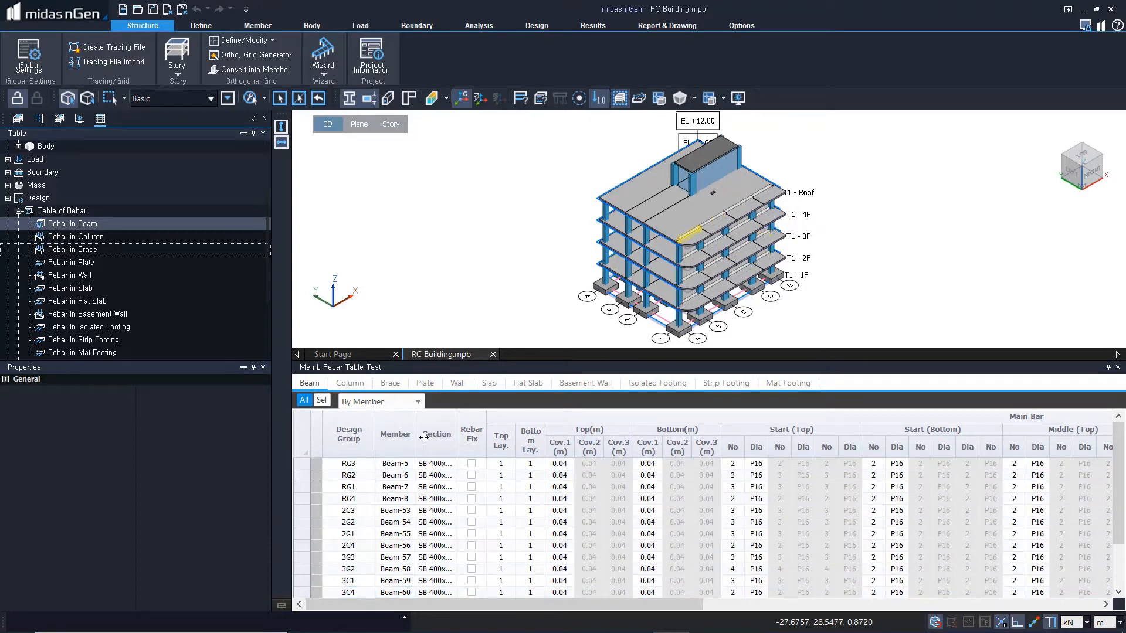
pyautogui.moveTo(423, 437); pyautogui.dragTo(443, 436)
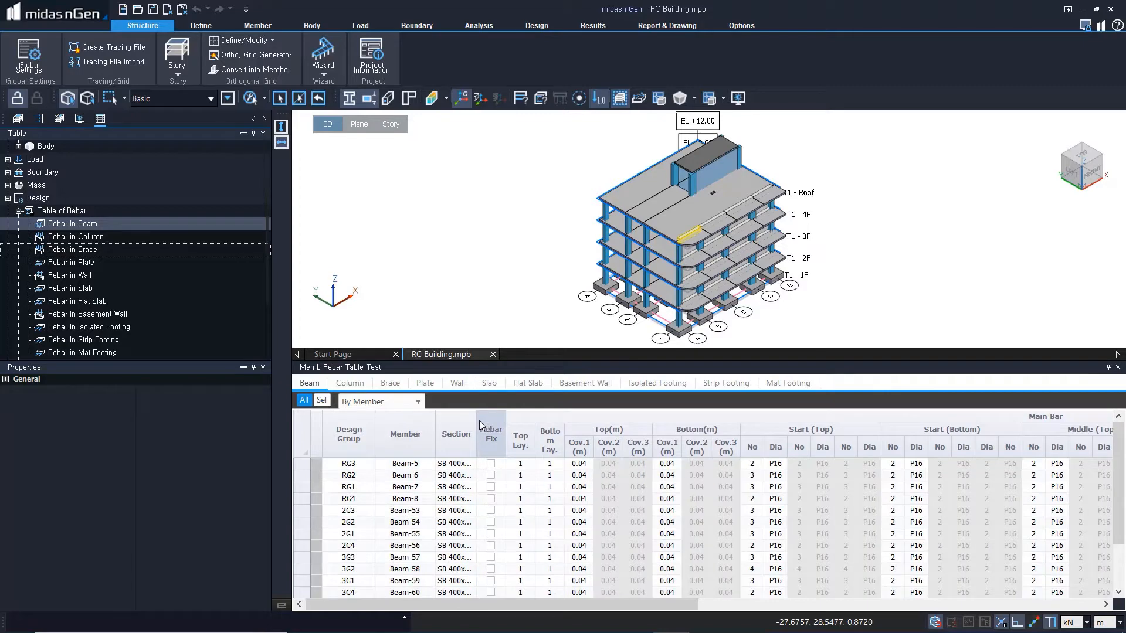
pyautogui.moveTo(478, 422); pyautogui.dragTo(498, 422)
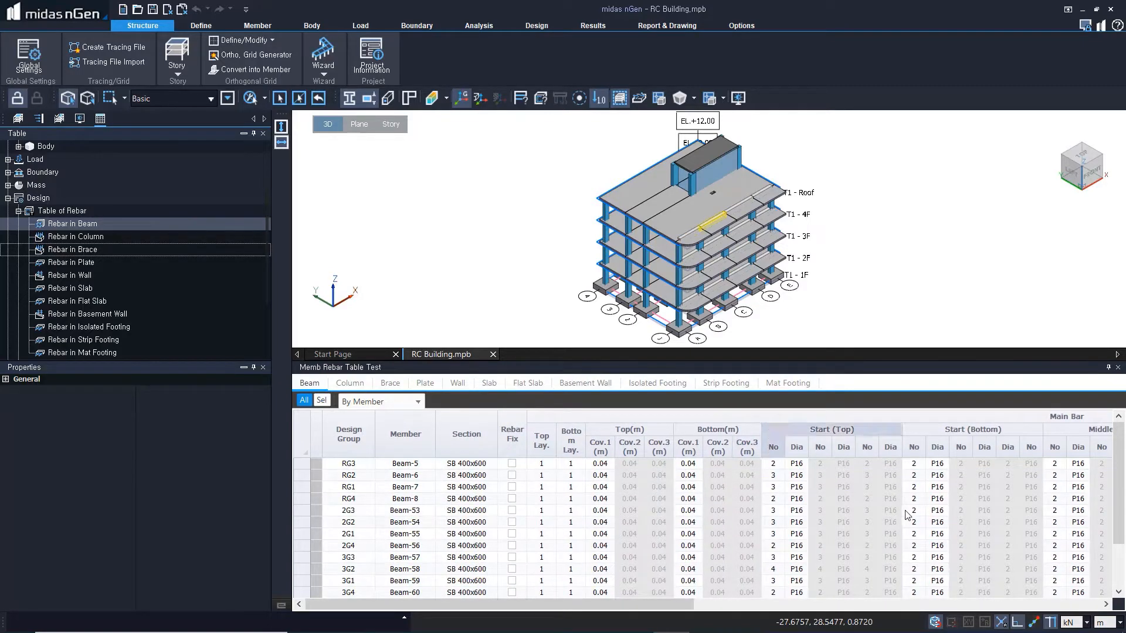
# Open the bottom layer number of the RG3 beam for editing in the beam rebar table.
pyautogui.moveTo(669, 603)
pyautogui.mouseDown()
pyautogui.moveTo(1075, 614)
pyautogui.moveTo(658, 596)
pyautogui.mouseUp()
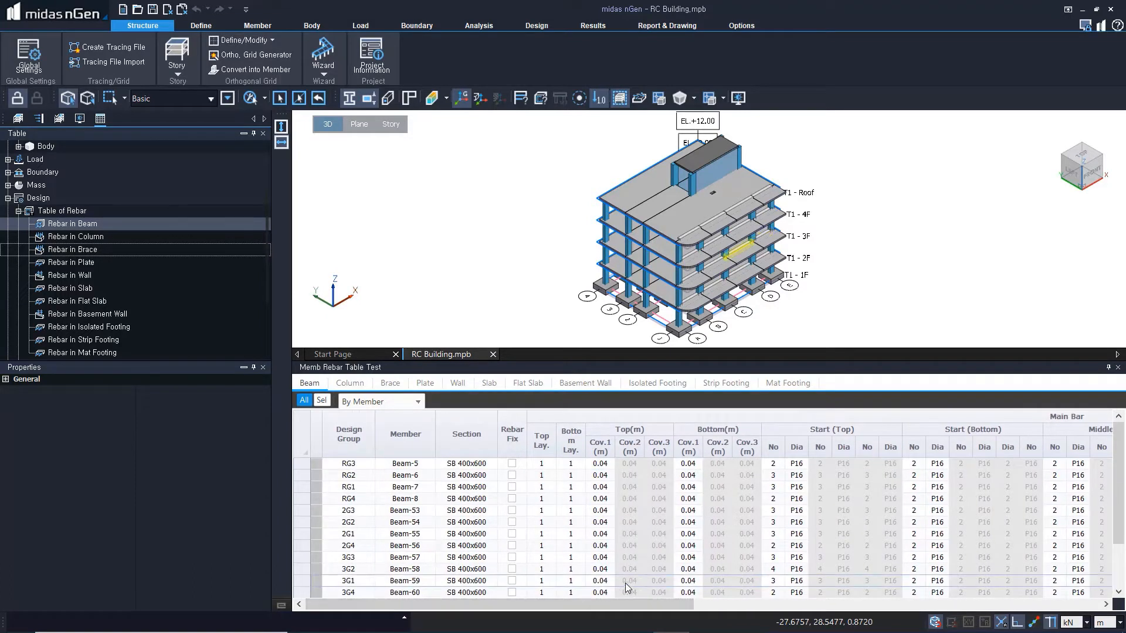
pyautogui.click(579, 465)
pyautogui.click(579, 467)
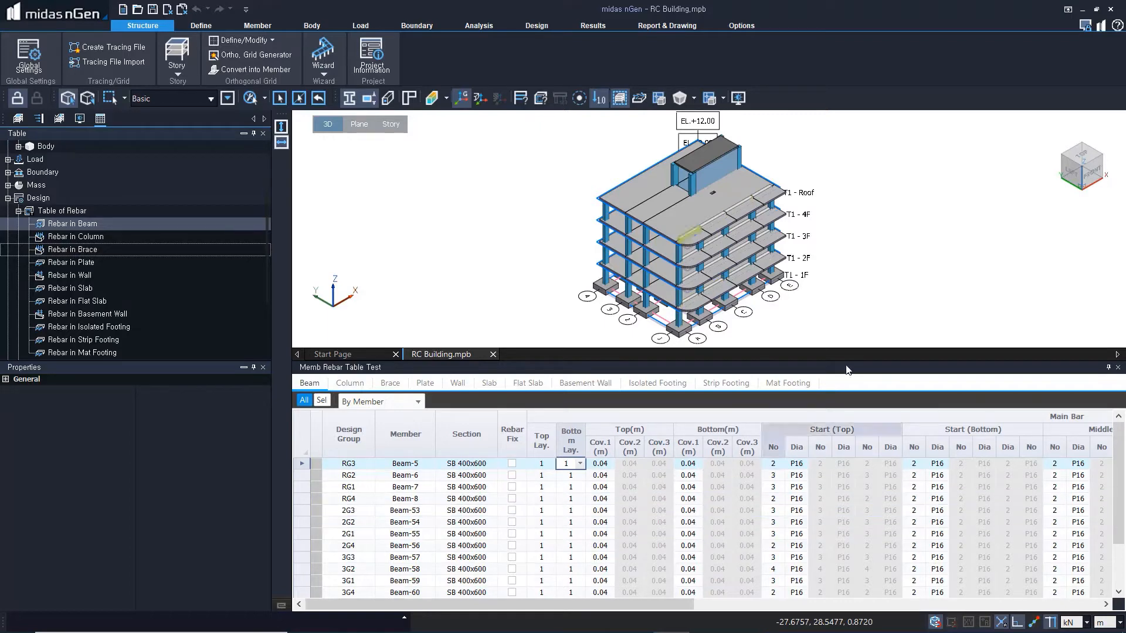
# Review the member rebar tables for columns, walls, slabs and flat slabs in turn.
pyautogui.click(350, 383)
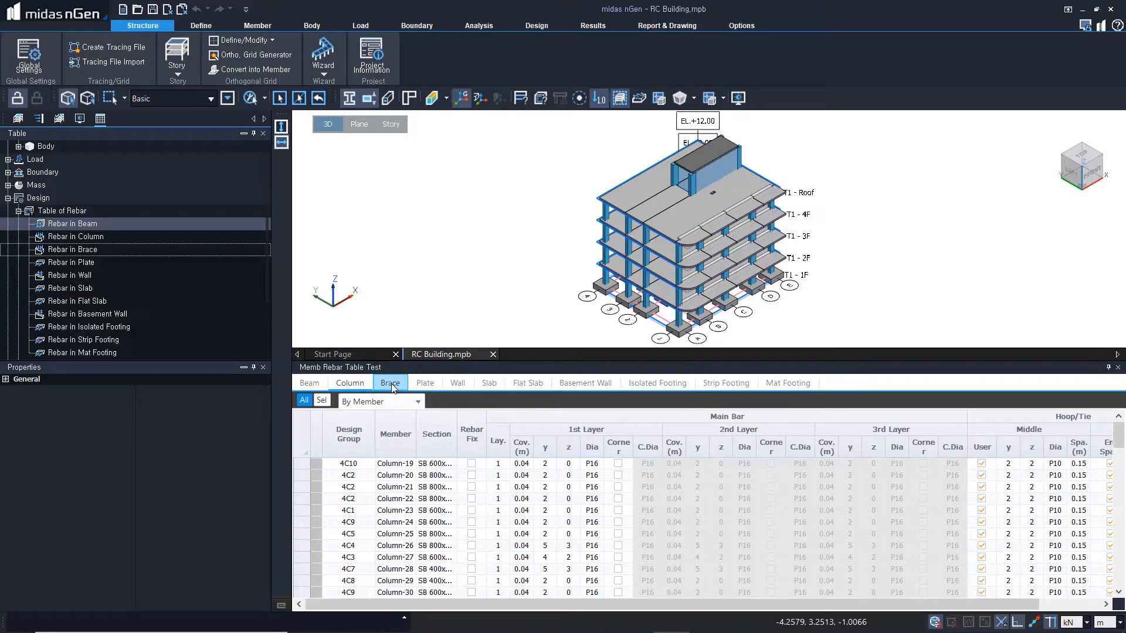
pyautogui.click(458, 384)
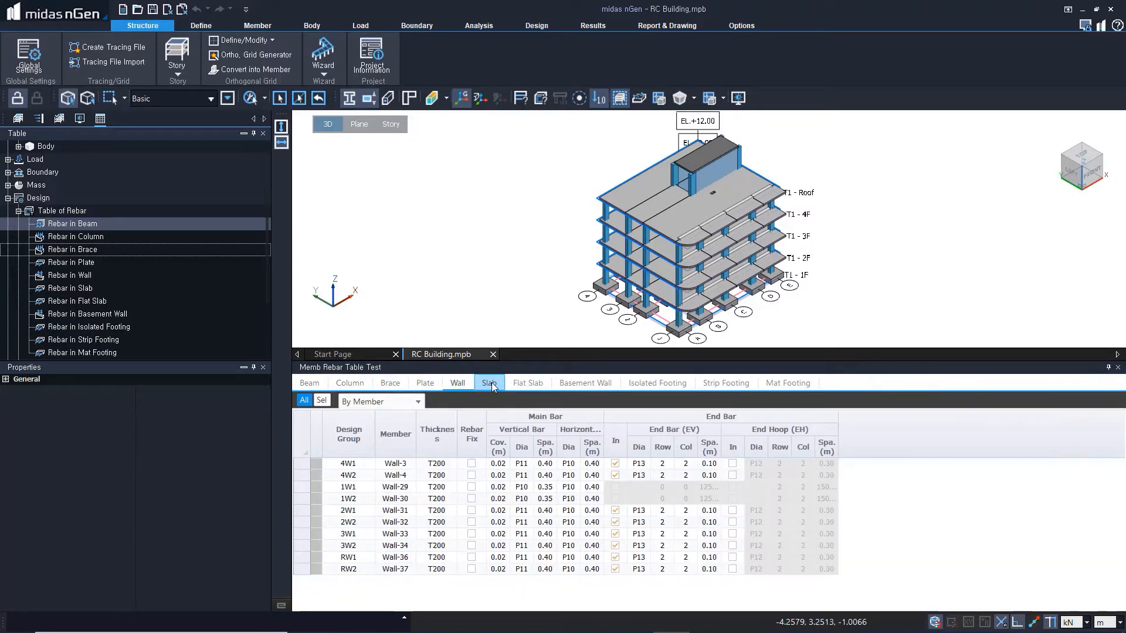
pyautogui.click(489, 384)
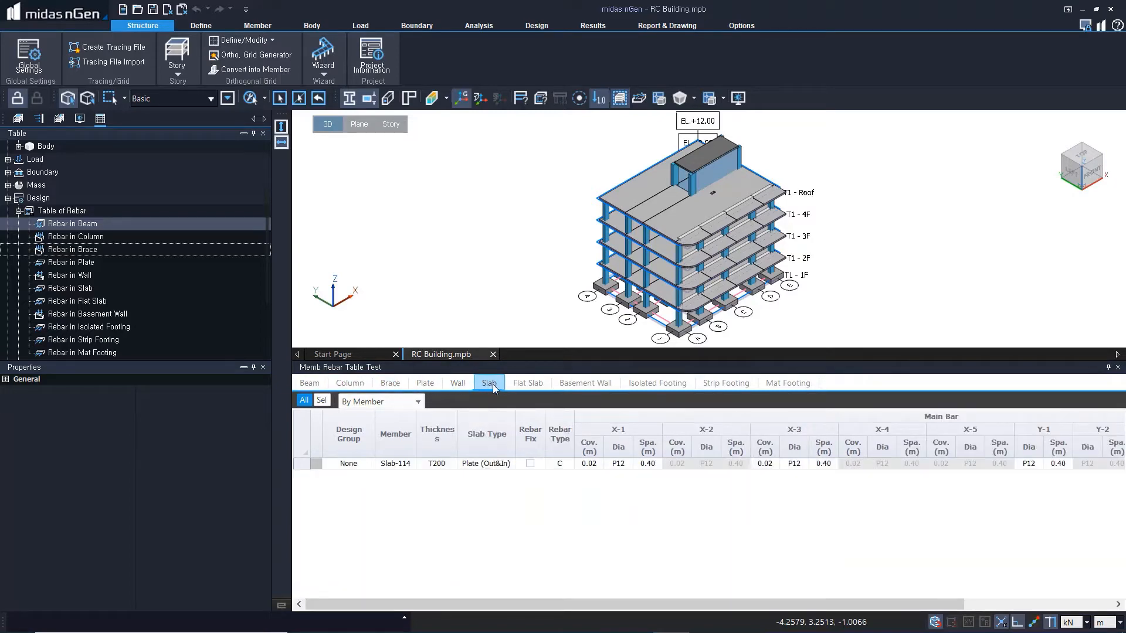
pyautogui.click(526, 385)
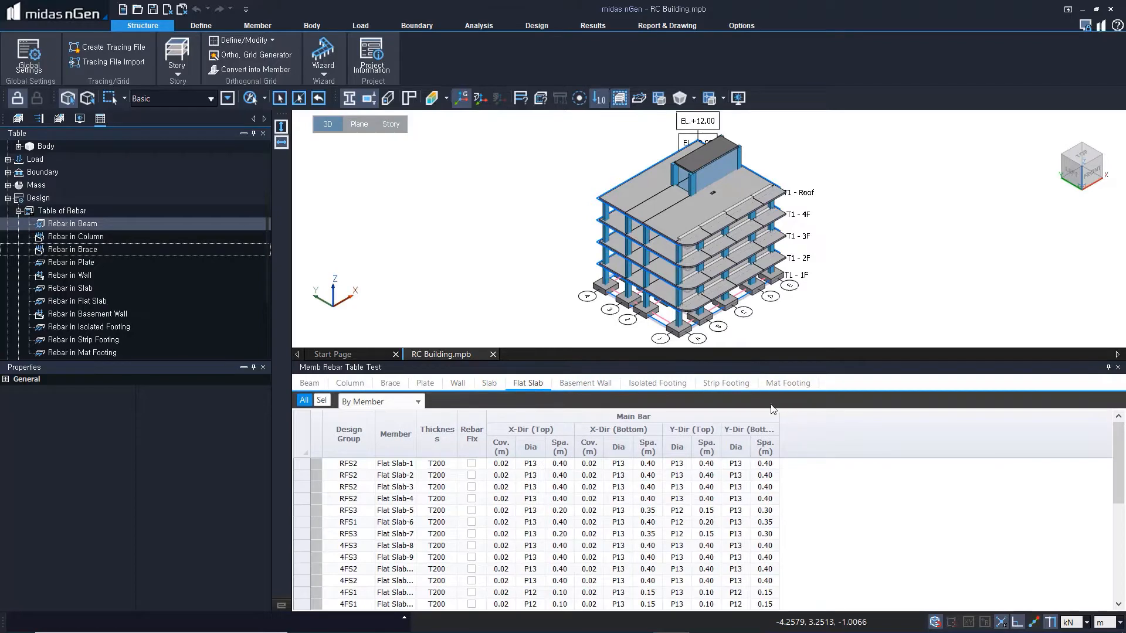
# Show the isolated footing rebar table, highlight individual 1F1 footings in the model, and close the rebar table.
pyautogui.click(740, 387)
pyautogui.click(649, 384)
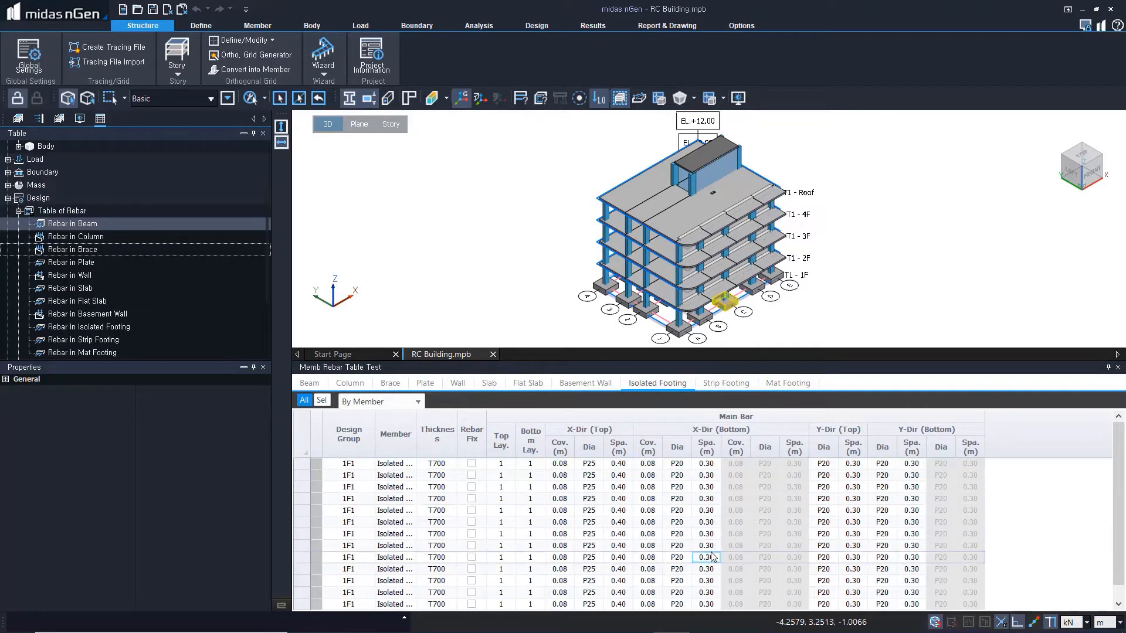
pyautogui.click(711, 534)
pyautogui.click(716, 522)
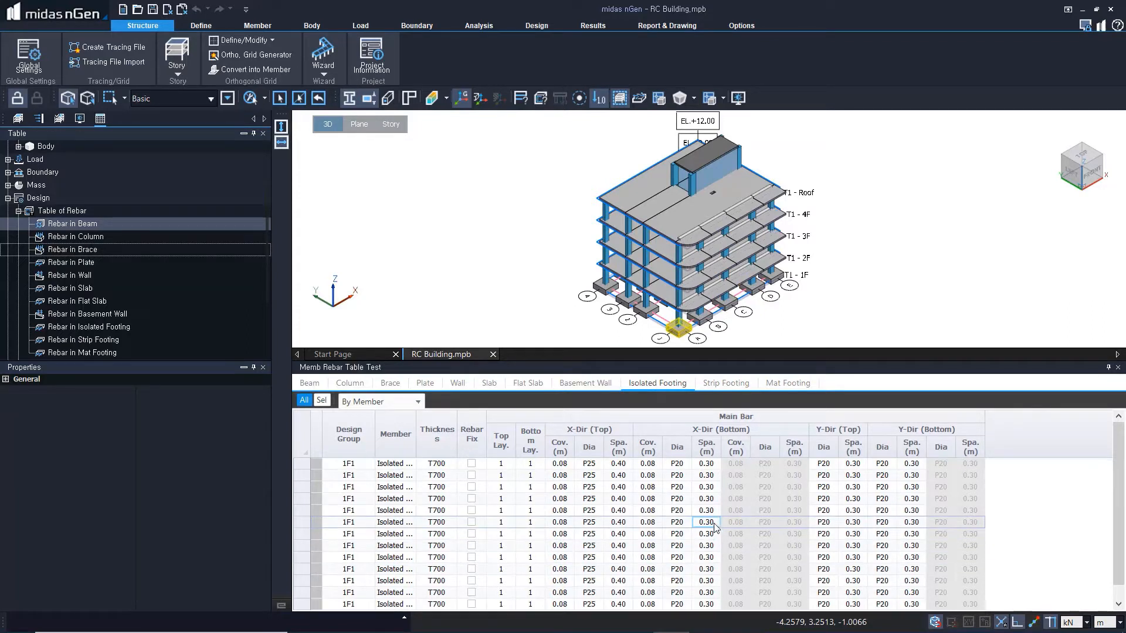
pyautogui.click(716, 515)
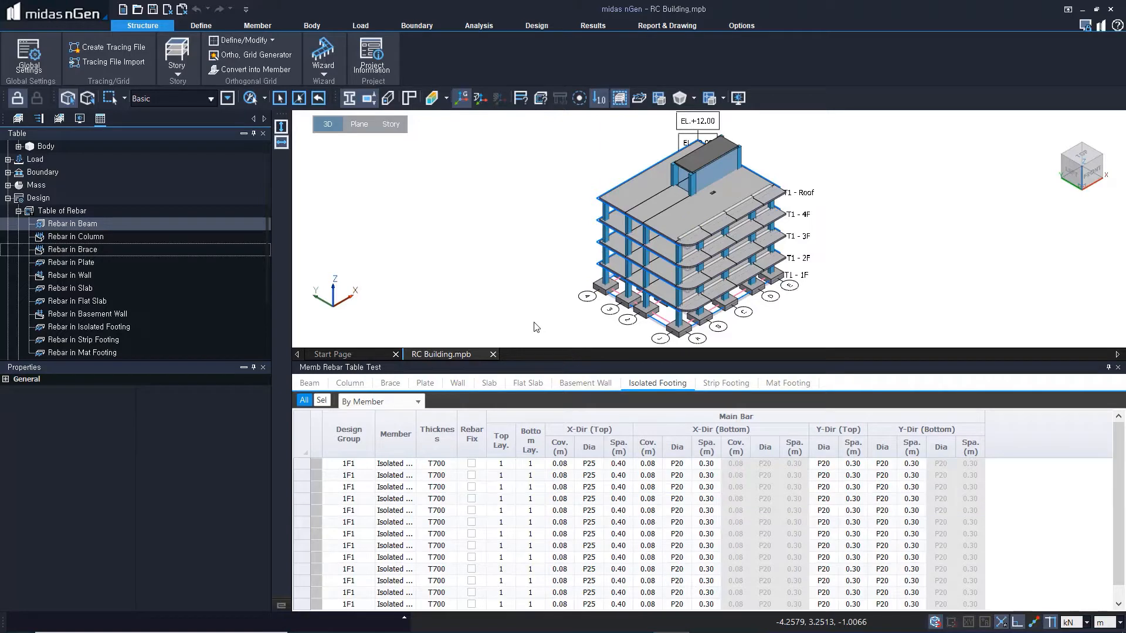
pyautogui.click(1118, 368)
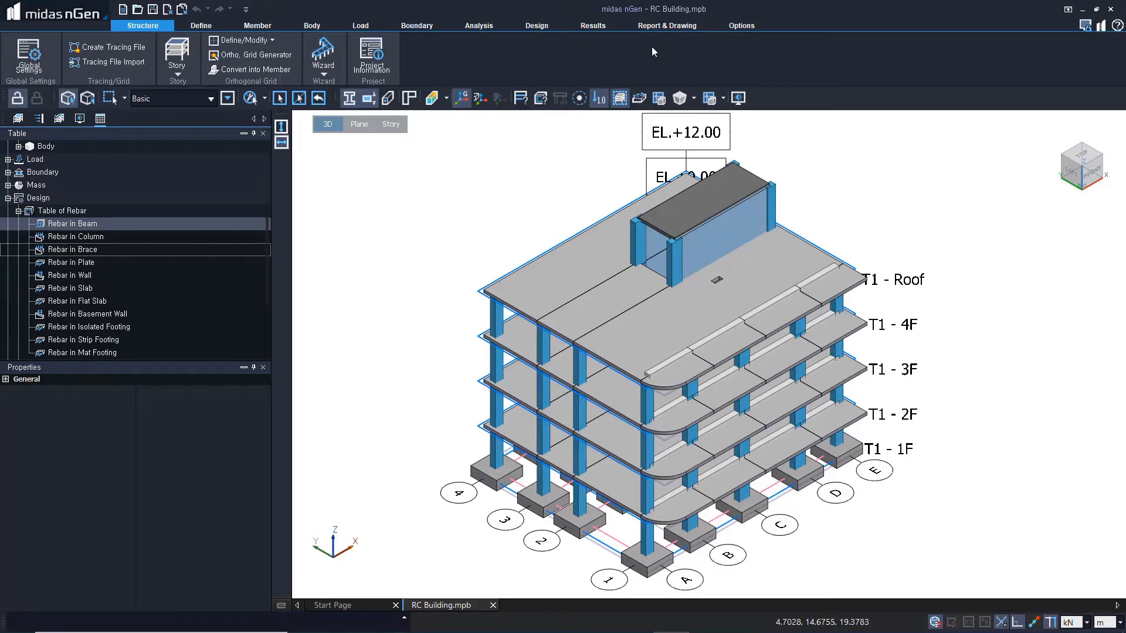
# Open the MIDAS Drawing settings to show the configuration of Drawing Set-1.
pyautogui.click(652, 24)
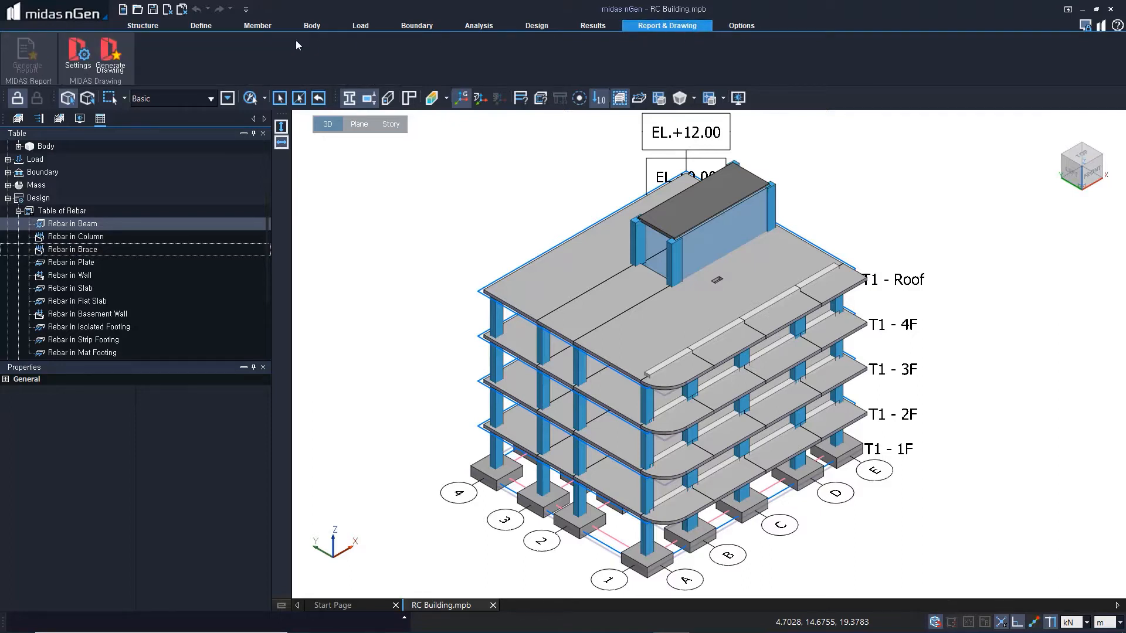
pyautogui.click(78, 54)
pyautogui.moveTo(442, 65); pyautogui.dragTo(420, 75)
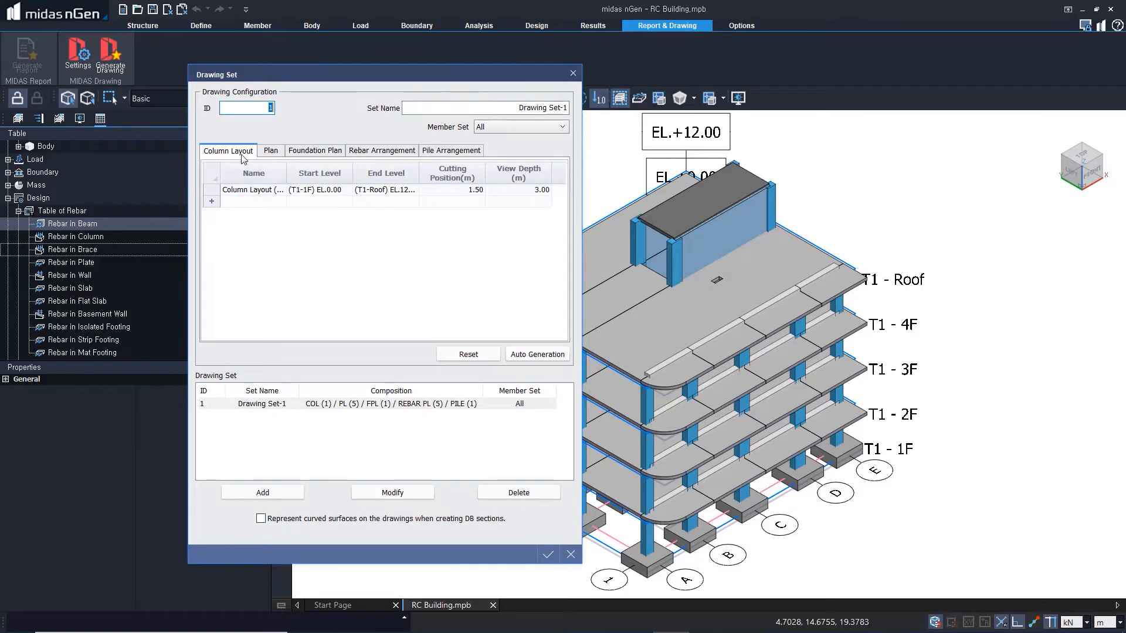
# Review the framing plan, foundation plan, rebar arrangement and pile arrangement lists of Drawing Set-1, widening the rebar arrangement Name column.
pyautogui.click(273, 151)
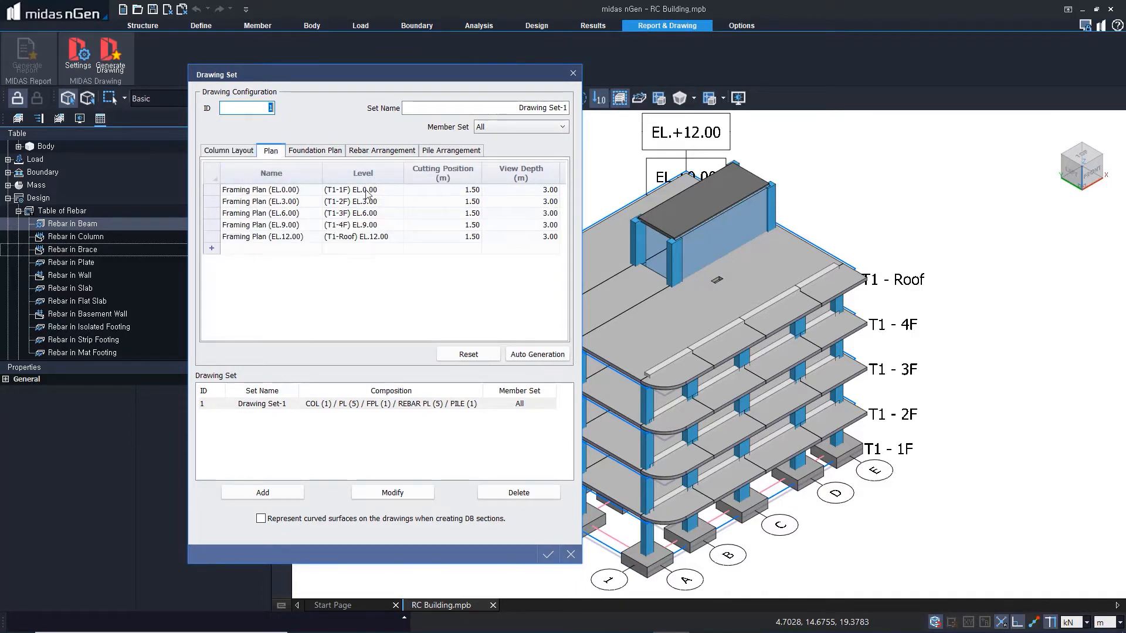
pyautogui.click(321, 152)
pyautogui.click(405, 150)
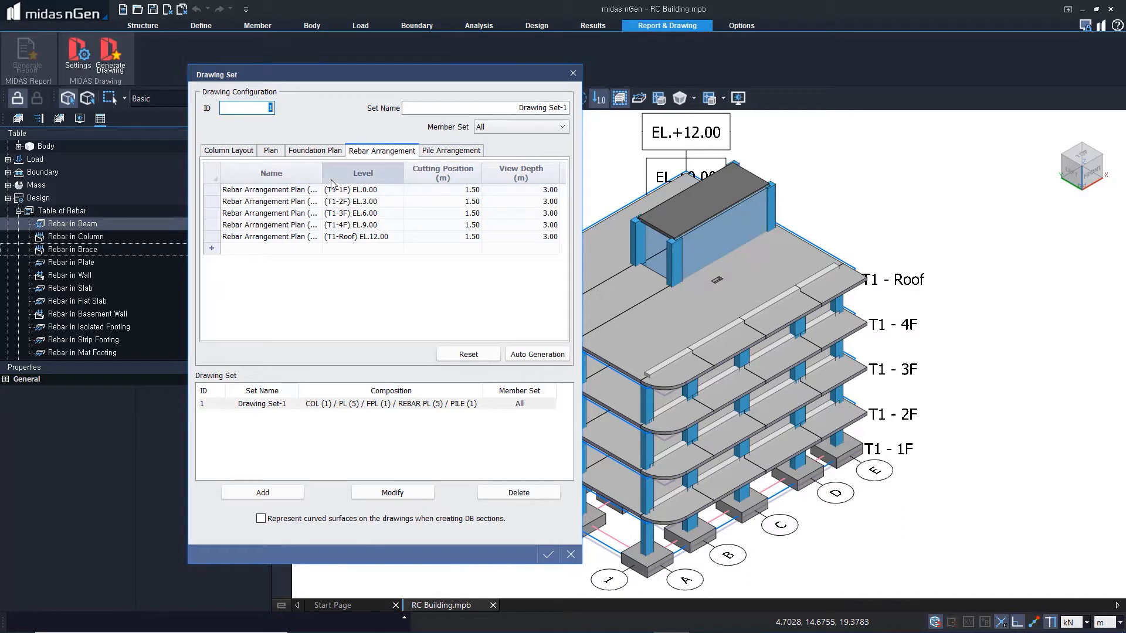
pyautogui.moveTo(321, 173); pyautogui.dragTo(350, 175)
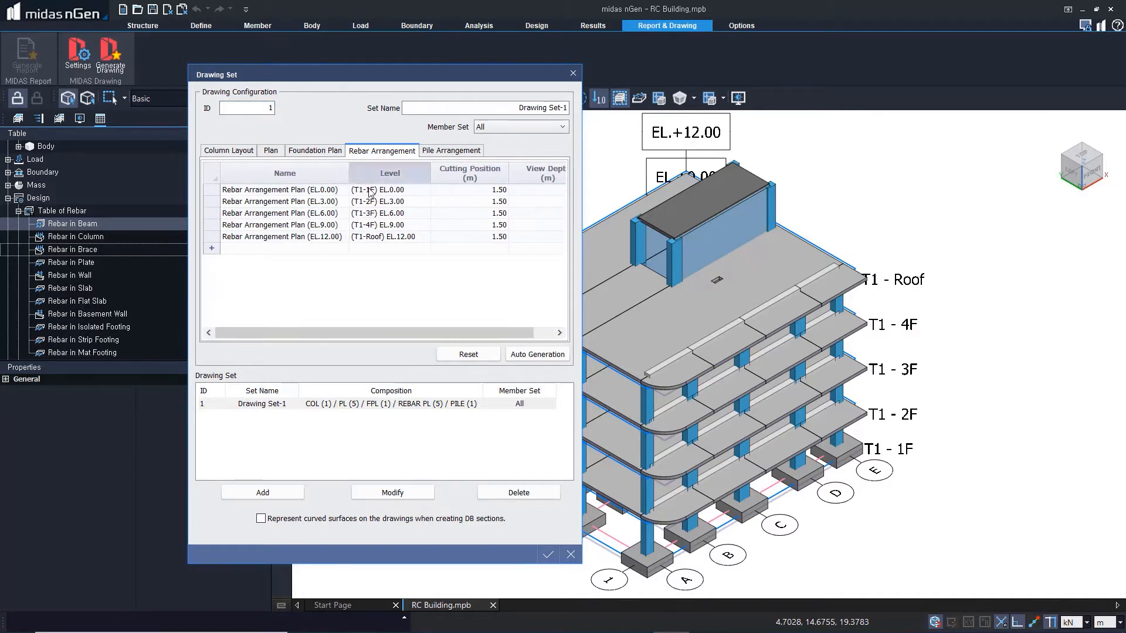
pyautogui.click(455, 151)
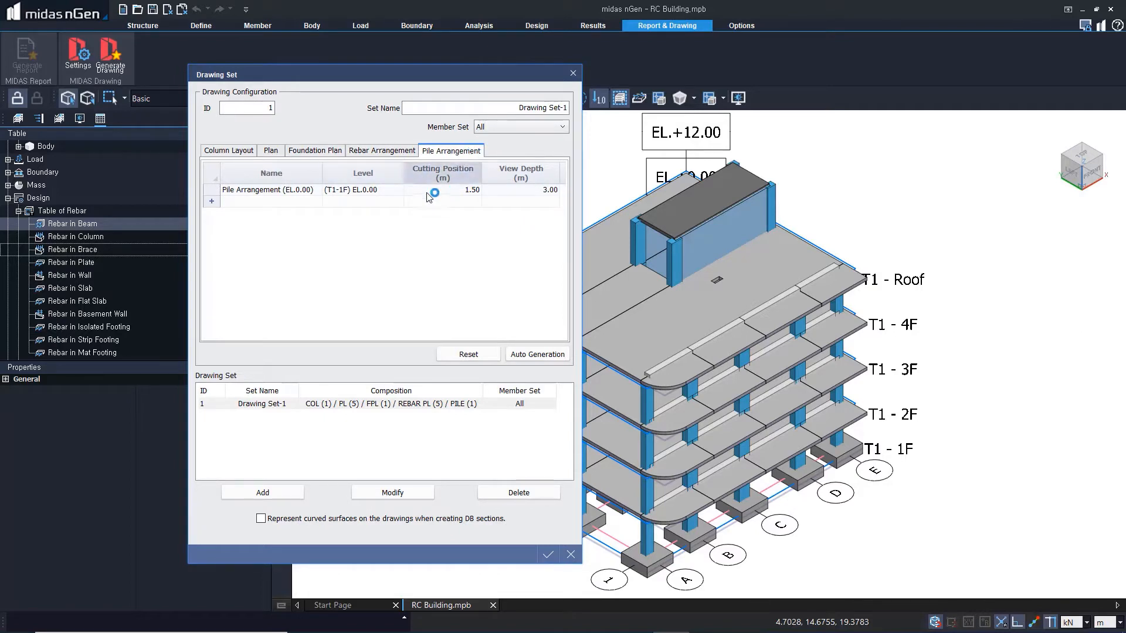
# Preview the cutting range of the EL.6.00 framing plan on the model and examine it in a front elevation view.
pyautogui.click(266, 156)
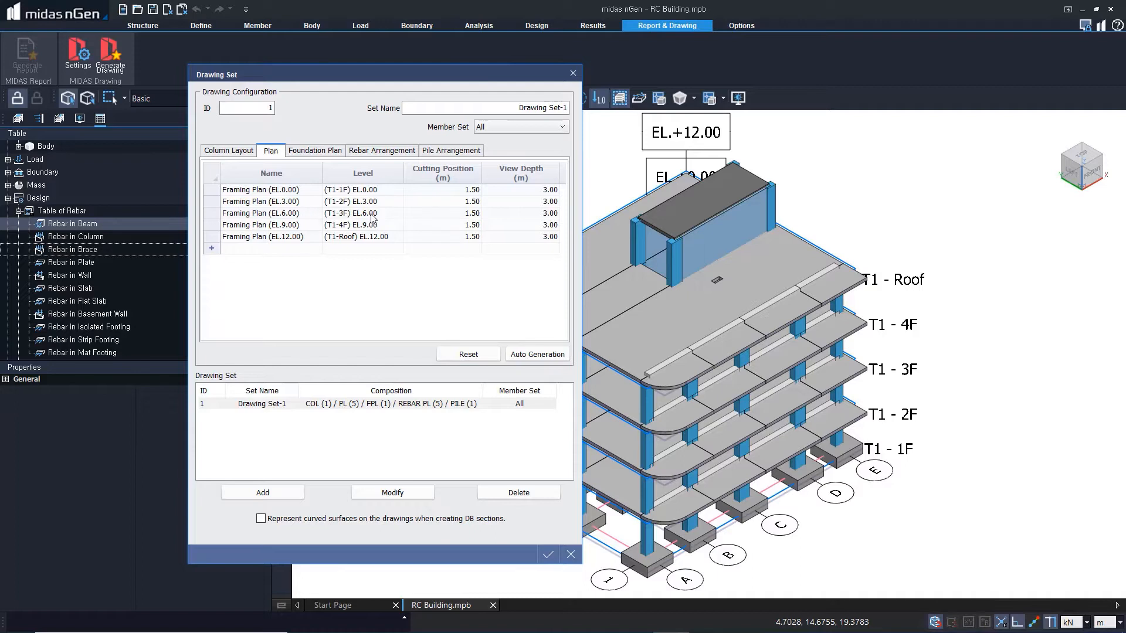
pyautogui.click(426, 214)
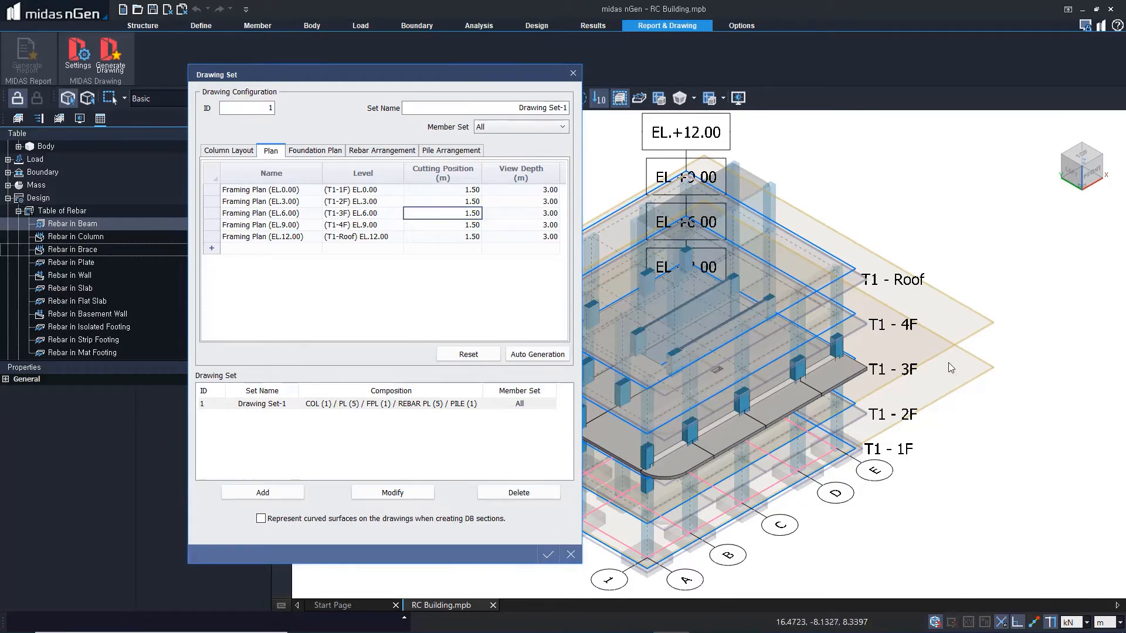
pyautogui.moveTo(1005, 410); pyautogui.dragTo(978, 377, button='middle')
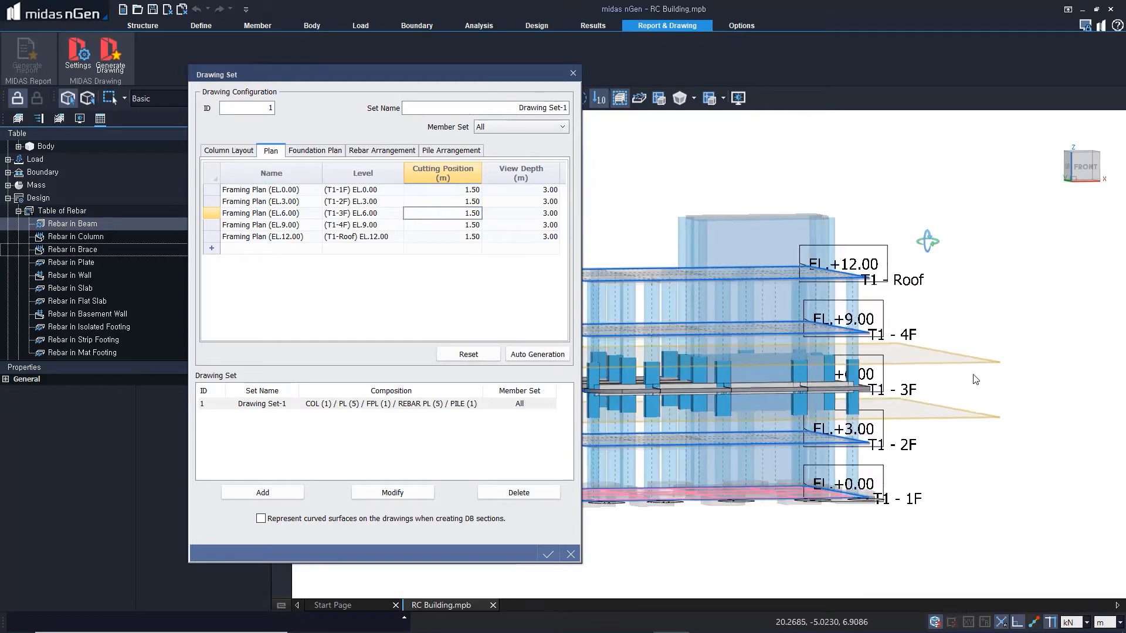
pyautogui.scroll(5, 895, 403)
pyautogui.moveTo(996, 434); pyautogui.dragTo(986, 421, button='middle')
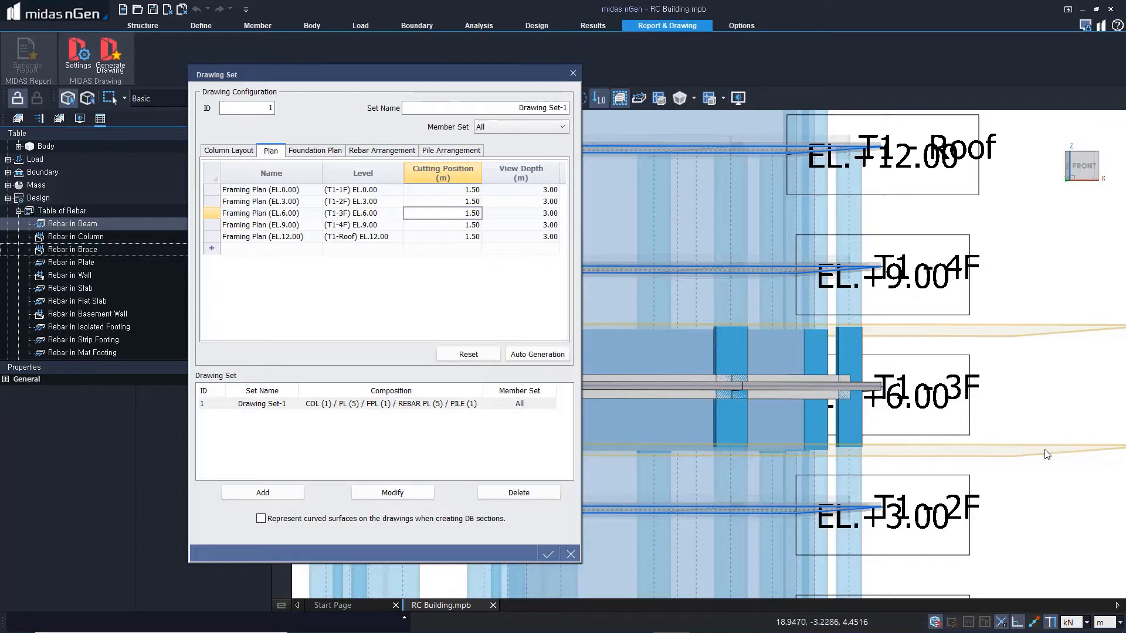
pyautogui.moveTo(1040, 463); pyautogui.dragTo(1007, 463, button='middle')
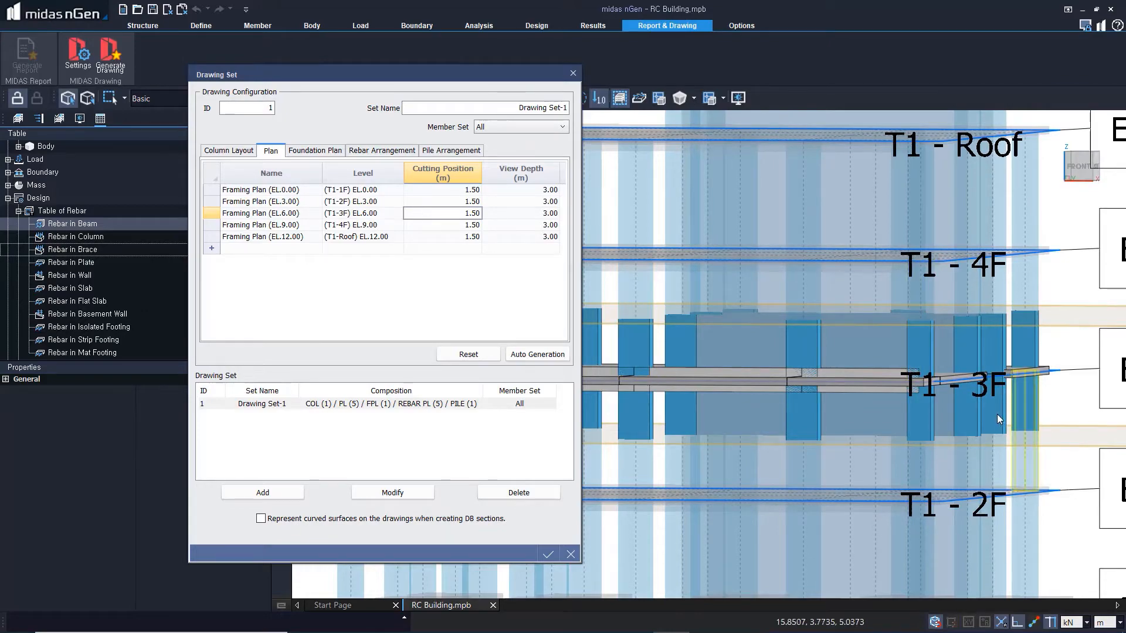
pyautogui.scroll(-2, 1001, 416)
pyautogui.moveTo(979, 424)
pyautogui.mouseDown(button='middle')
pyautogui.moveTo(1010, 427)
pyautogui.moveTo(978, 423)
pyautogui.mouseUp(button='middle')
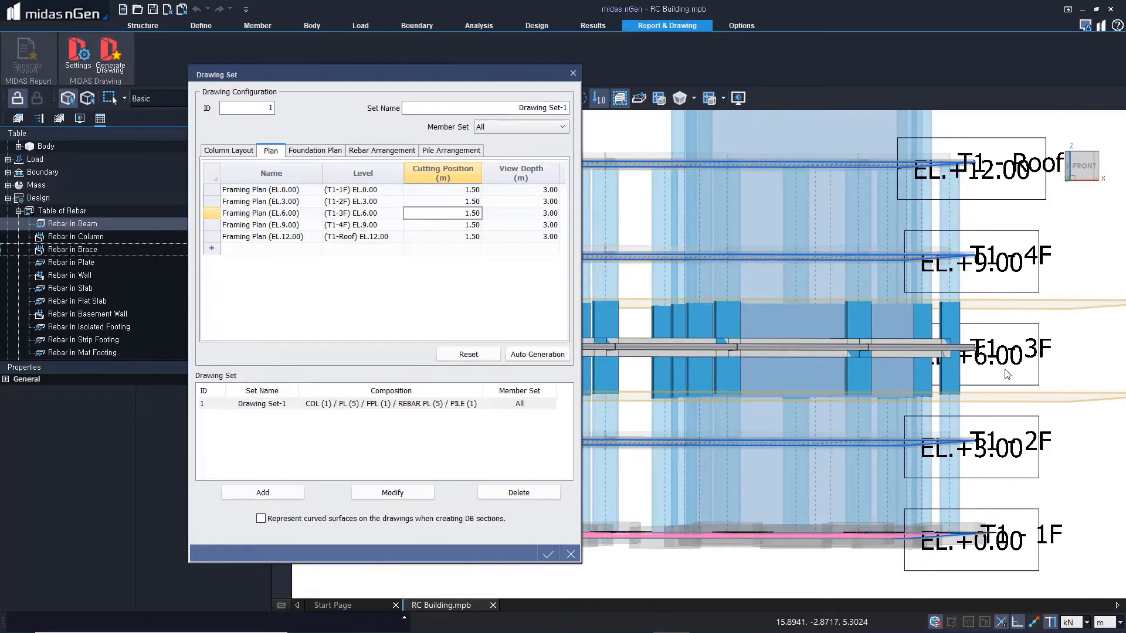
pyautogui.scroll(-1, 1048, 370)
pyautogui.moveTo(1051, 369); pyautogui.dragTo(644, 301, button='middle')
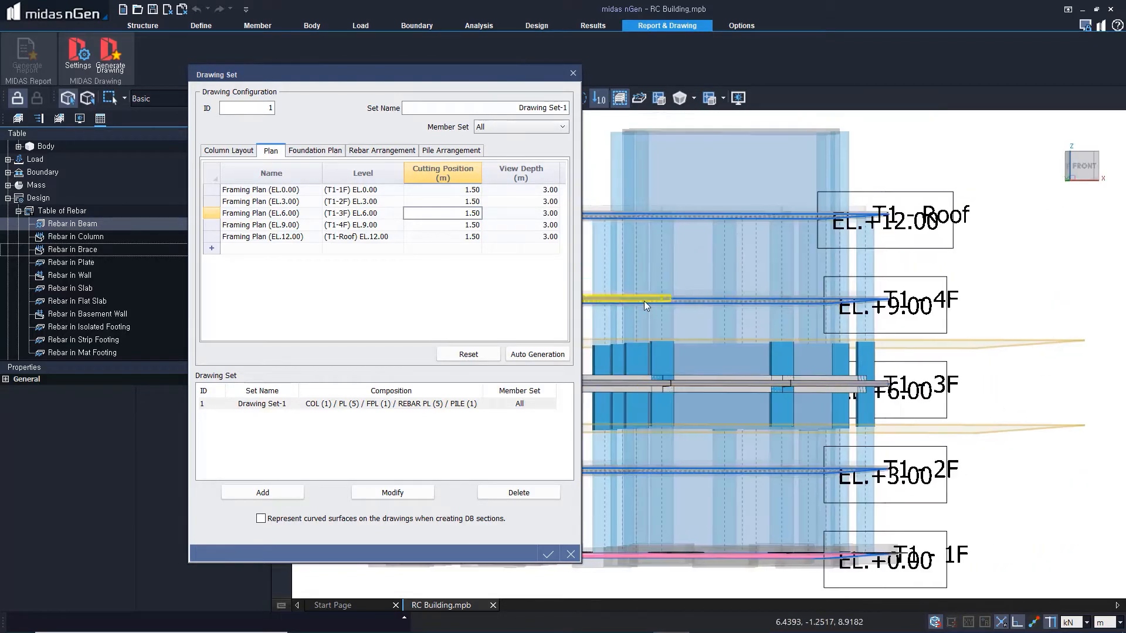
# Set the EL.6.00 framing plan's cutting position to 0.70 m and its view depth to 2.00 m.
pyautogui.click(470, 213)
pyautogui.click(481, 217)
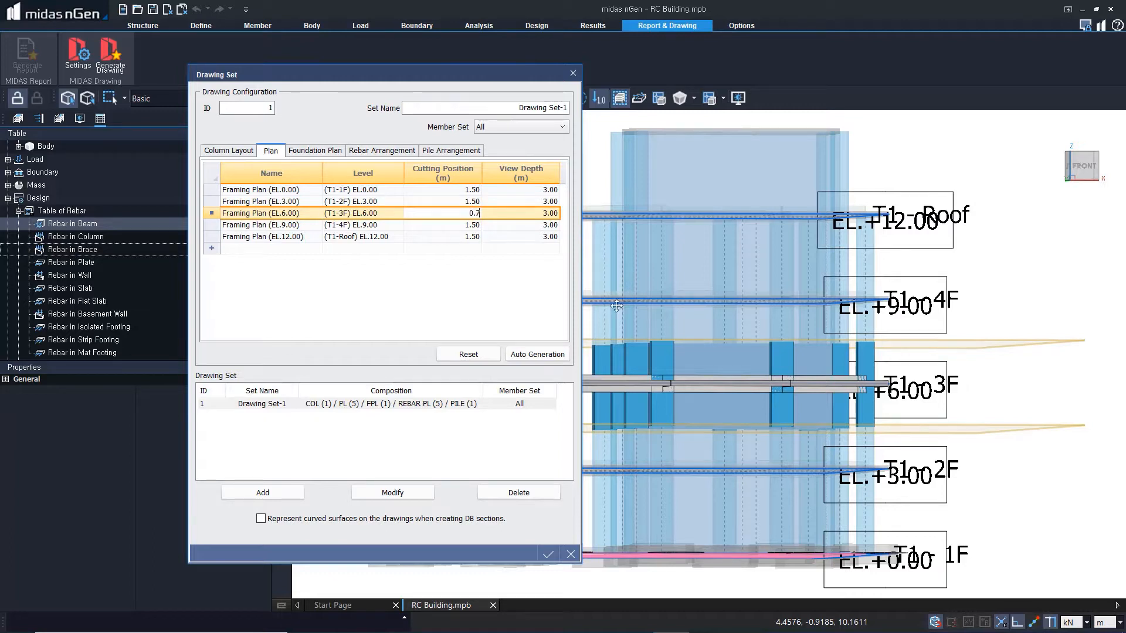
pyautogui.click(534, 215)
pyautogui.moveTo(533, 219); pyautogui.dragTo(574, 213)
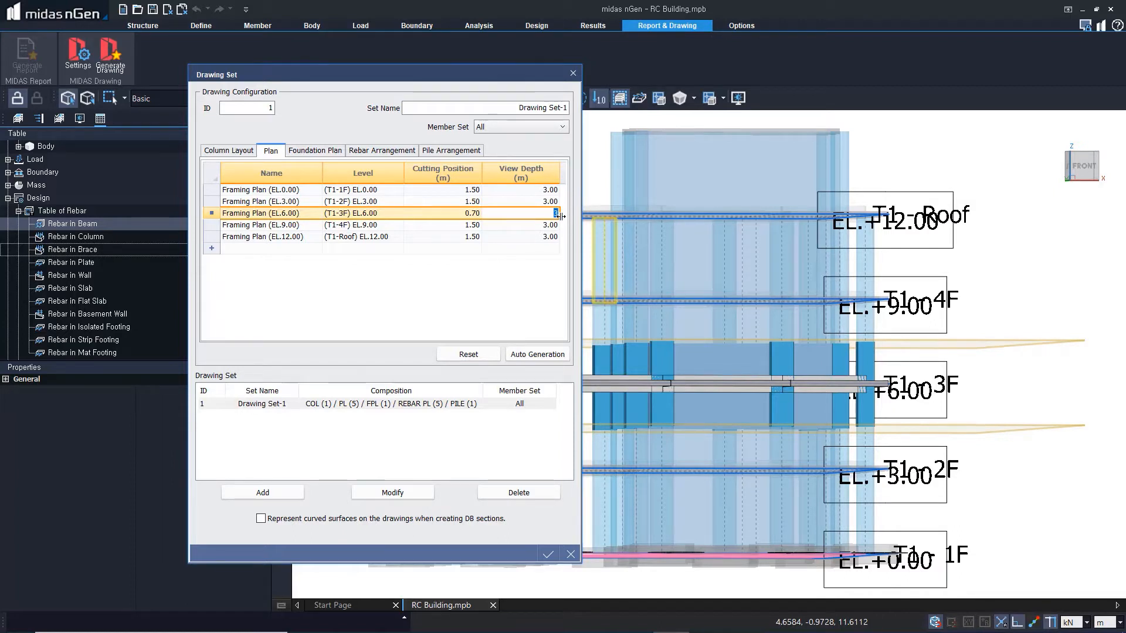
pyautogui.write('2')
pyautogui.click(525, 223)
pyautogui.click(532, 214)
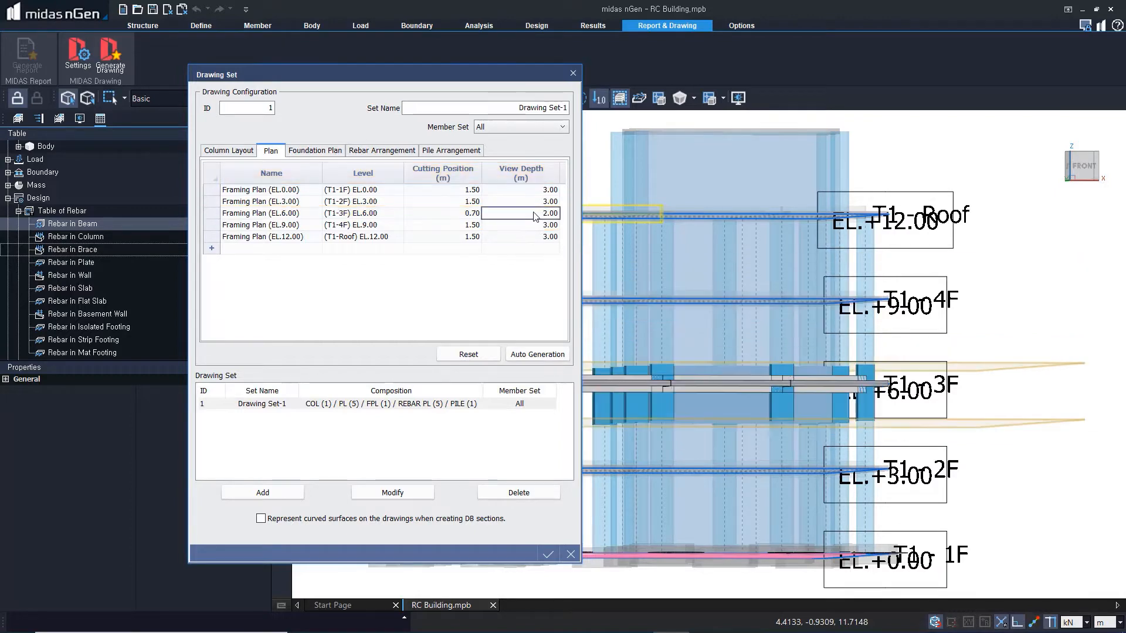
# Examine the EL.6.00 framing plan's cutting planes in the model straight from the front.
pyautogui.rightClick(1023, 398)
pyautogui.click(1033, 402)
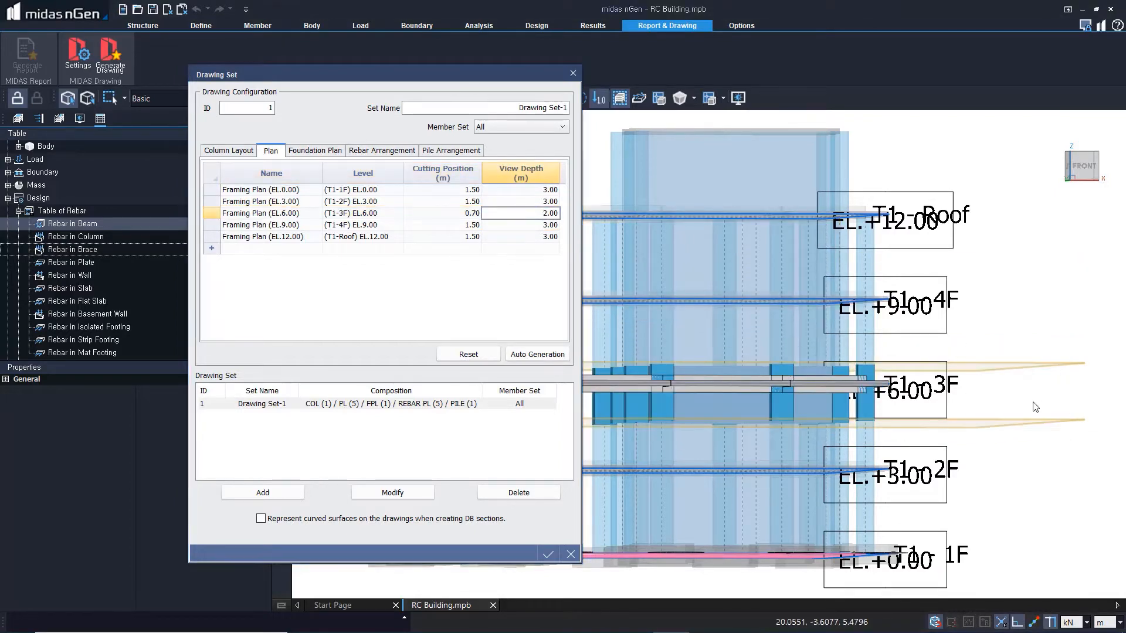
pyautogui.rightClick(1034, 398)
pyautogui.click(1032, 409)
pyautogui.moveTo(1047, 415); pyautogui.dragTo(994, 407, button='middle')
pyautogui.scroll(-1, 995, 408)
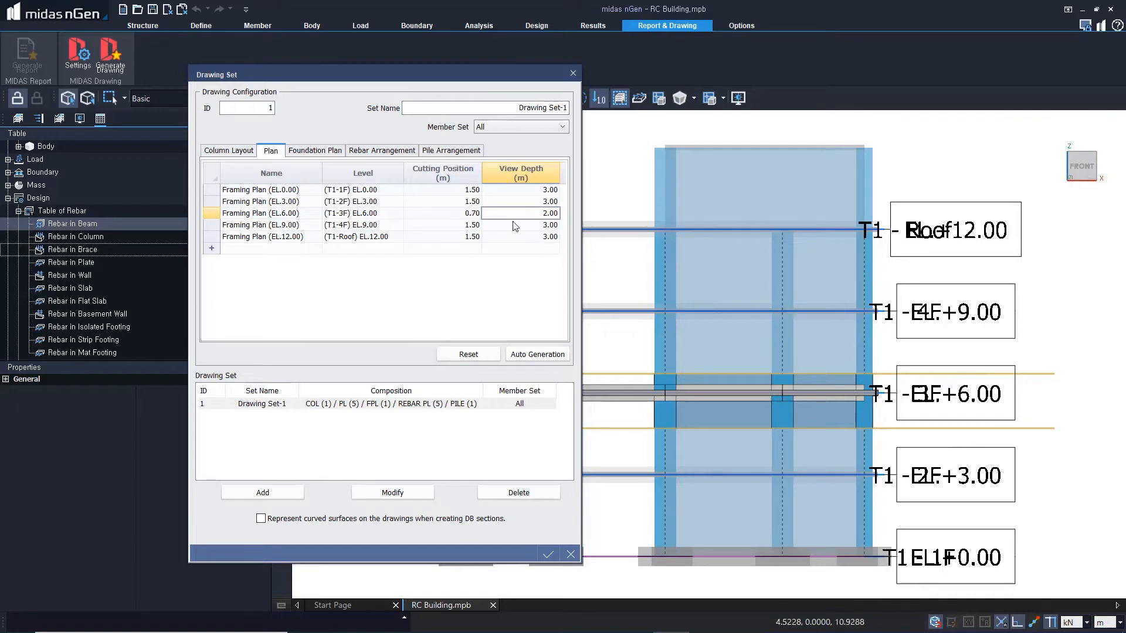
# Restore the EL.6.00 framing plan's cutting position to 1.50 m and its view depth to 3.00 m.
pyautogui.click(472, 211)
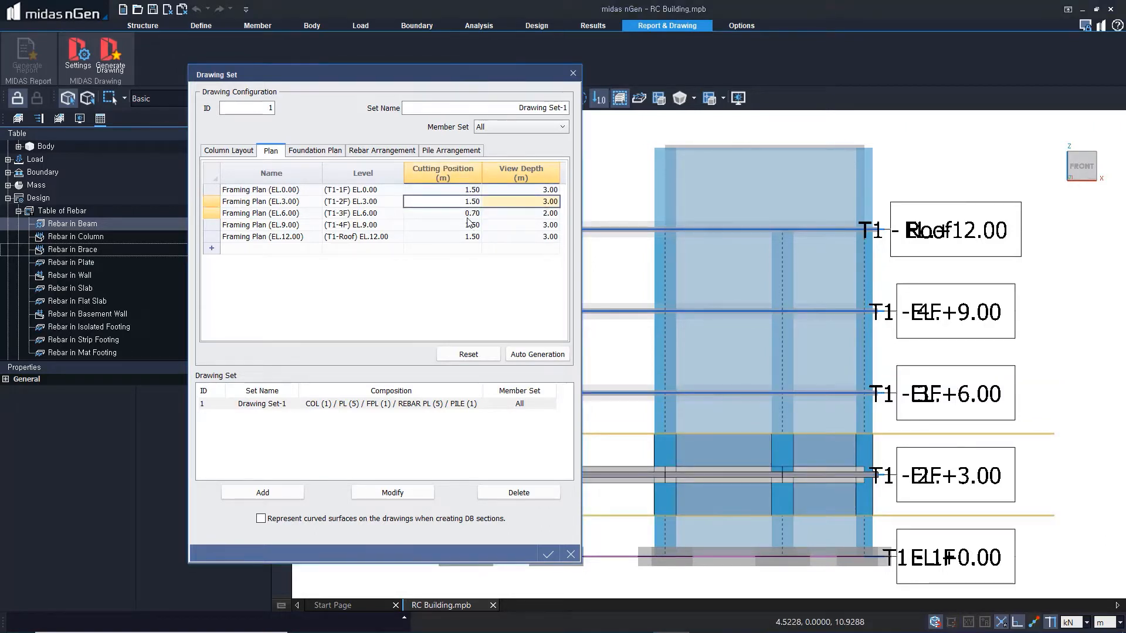
pyautogui.hotkey('ctrl', 'z')
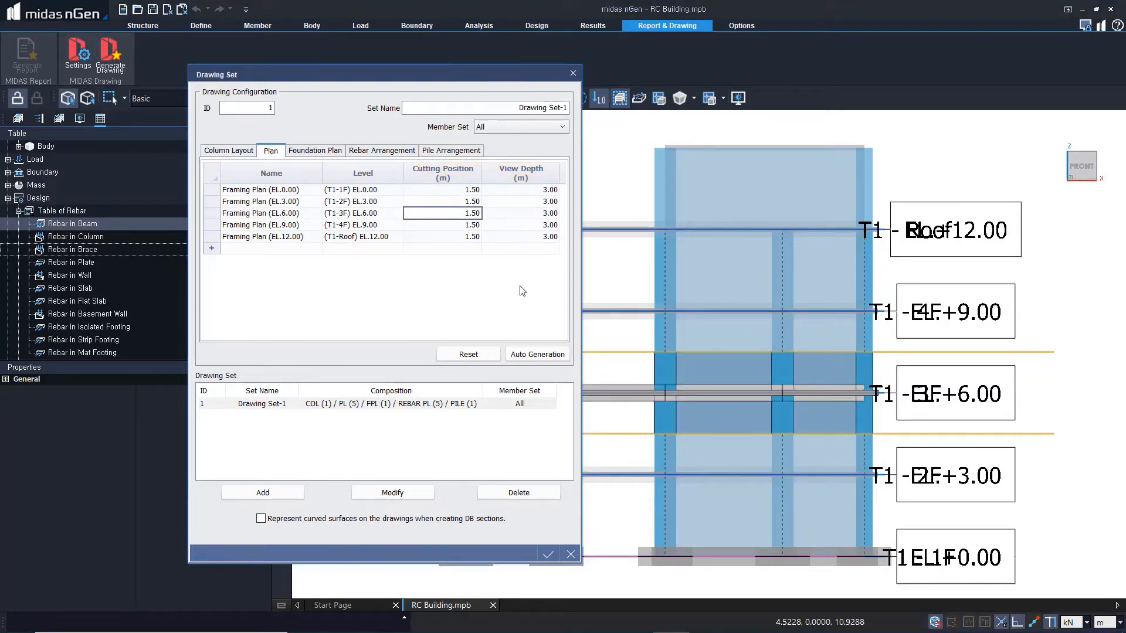
pyautogui.click(487, 287)
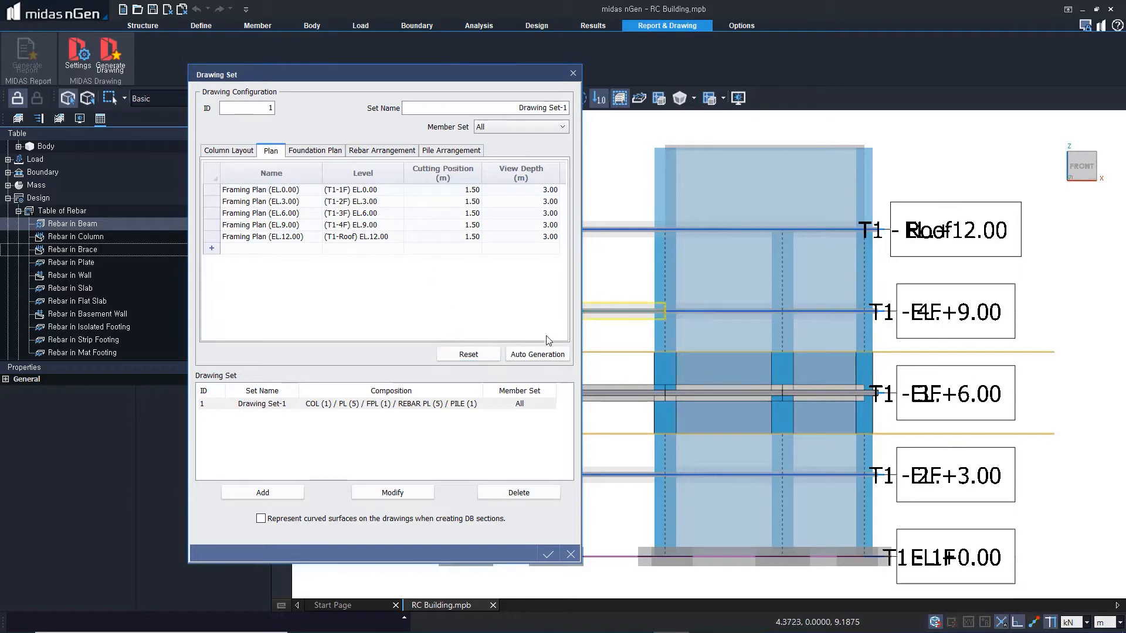
# Reset the drawing configuration of Drawing Set-1 and check its column layout, foundation plan, rebar arrangement and pile arrangement lists.
pyautogui.click(497, 355)
pyautogui.click(228, 151)
pyautogui.click(334, 157)
pyautogui.click(381, 153)
pyautogui.click(444, 154)
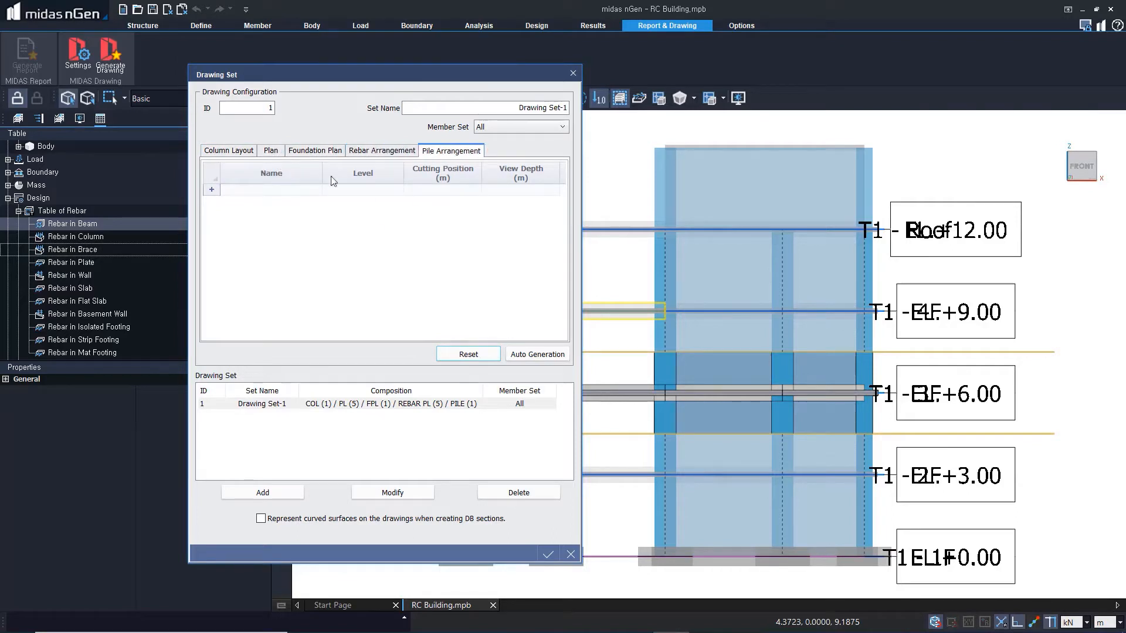
# Auto-generate the drawing lists of Drawing Set-1, check its column, plan, foundation, rebar and pile lists, and accept the drawing set.
pyautogui.click(554, 356)
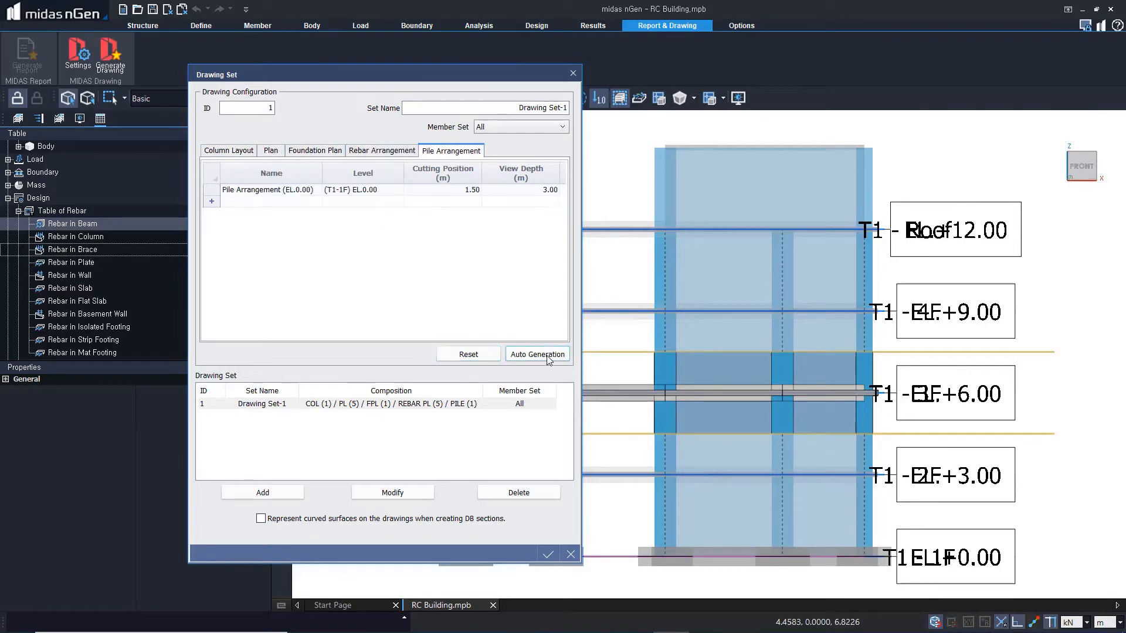
pyautogui.click(241, 154)
pyautogui.click(272, 153)
pyautogui.click(317, 154)
pyautogui.click(378, 153)
pyautogui.click(448, 152)
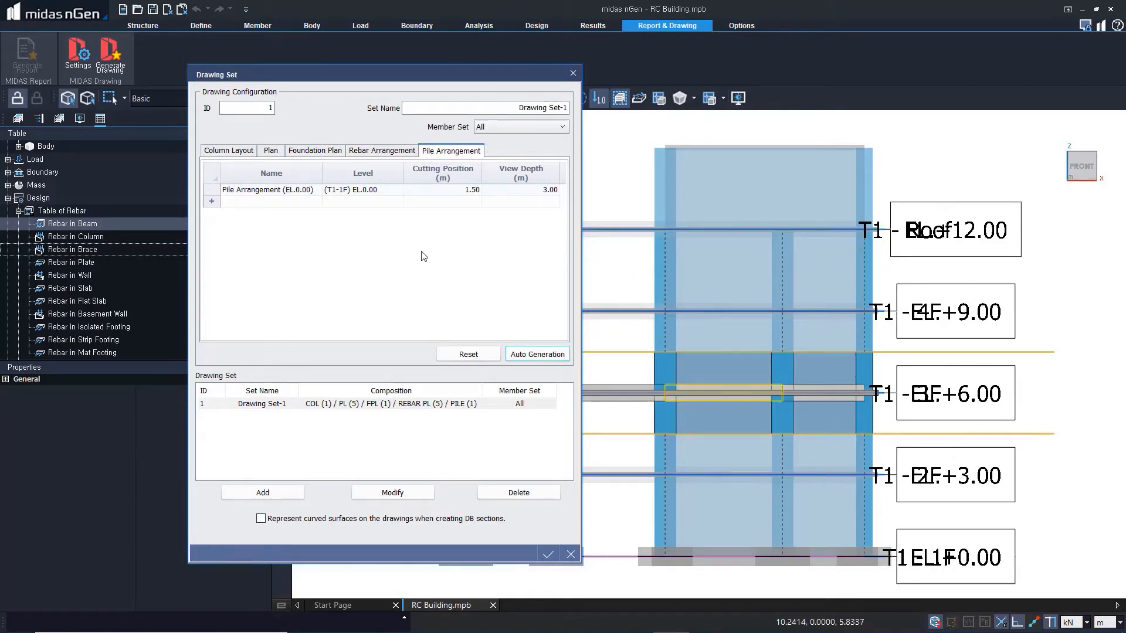
pyautogui.click(271, 150)
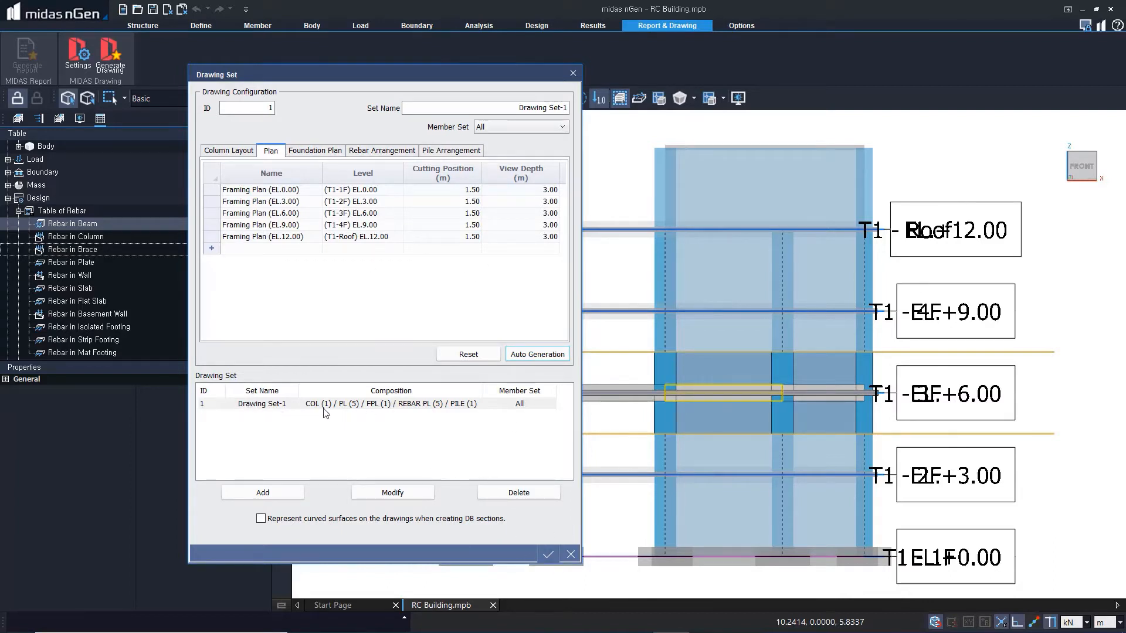
pyautogui.click(554, 557)
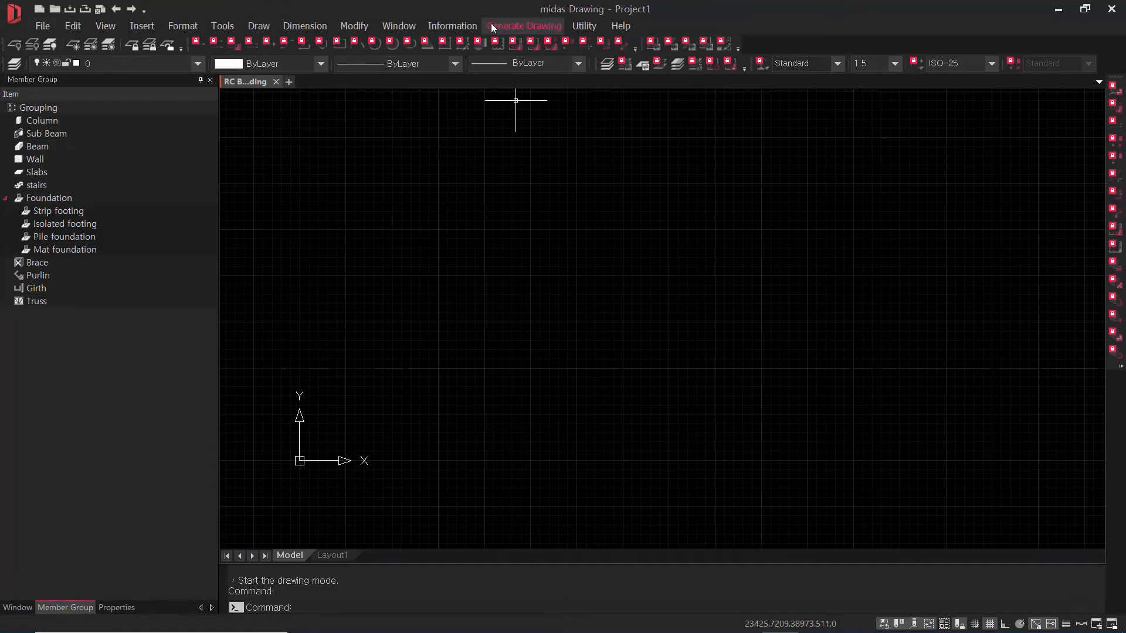
# Look through the available drawing generation commands in midas Drawing.
pyautogui.click(527, 26)
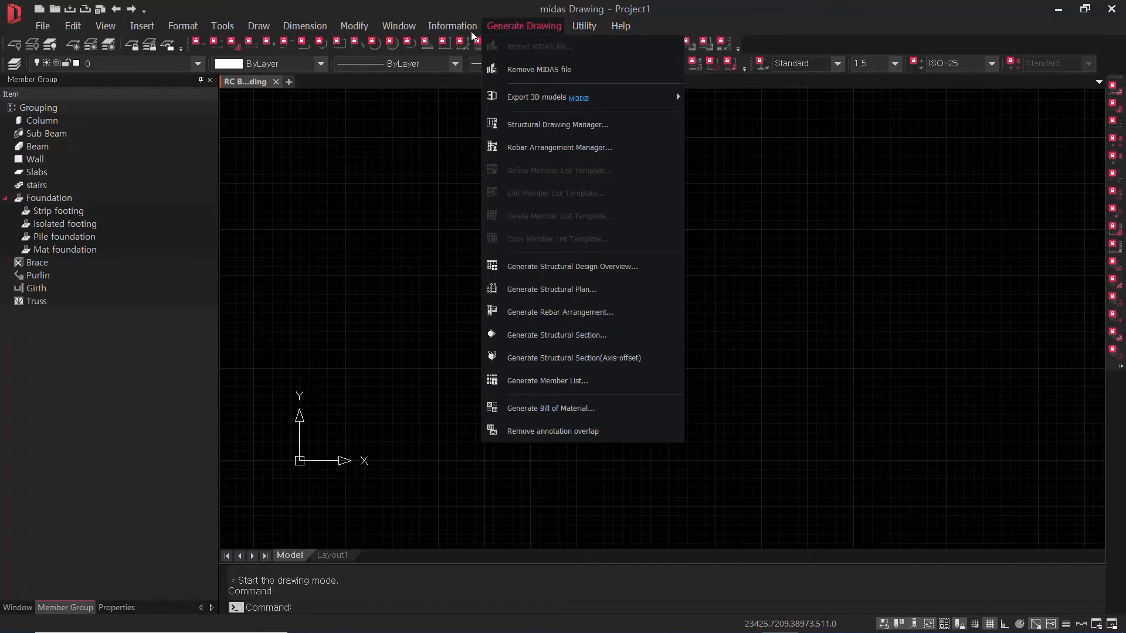
pyautogui.moveTo(376, 27)
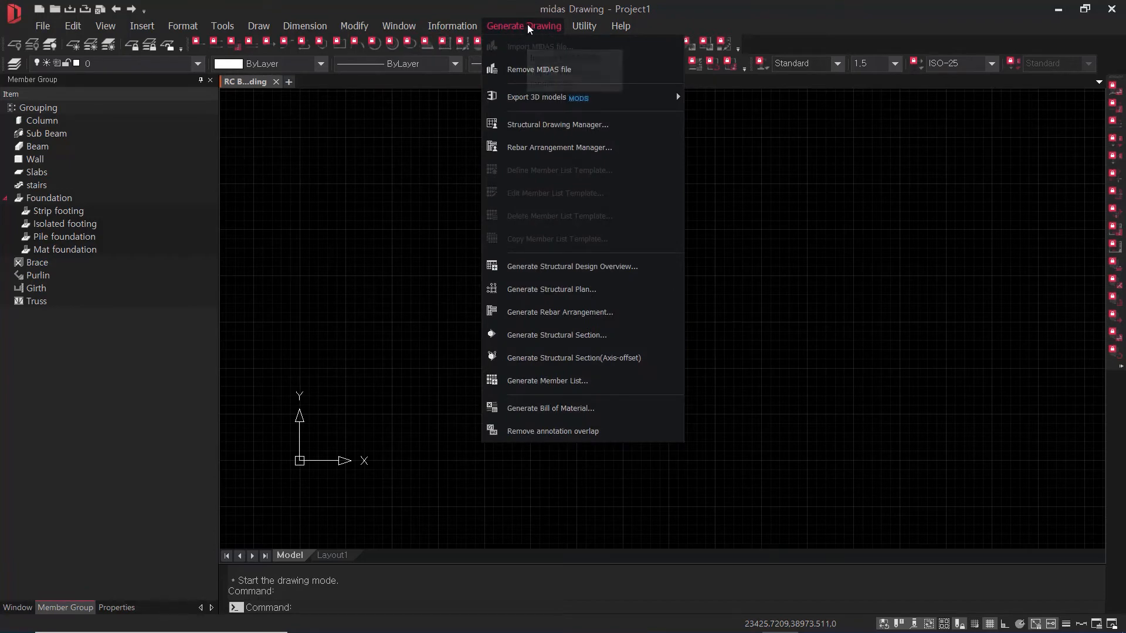
pyautogui.click(518, 28)
pyautogui.click(532, 26)
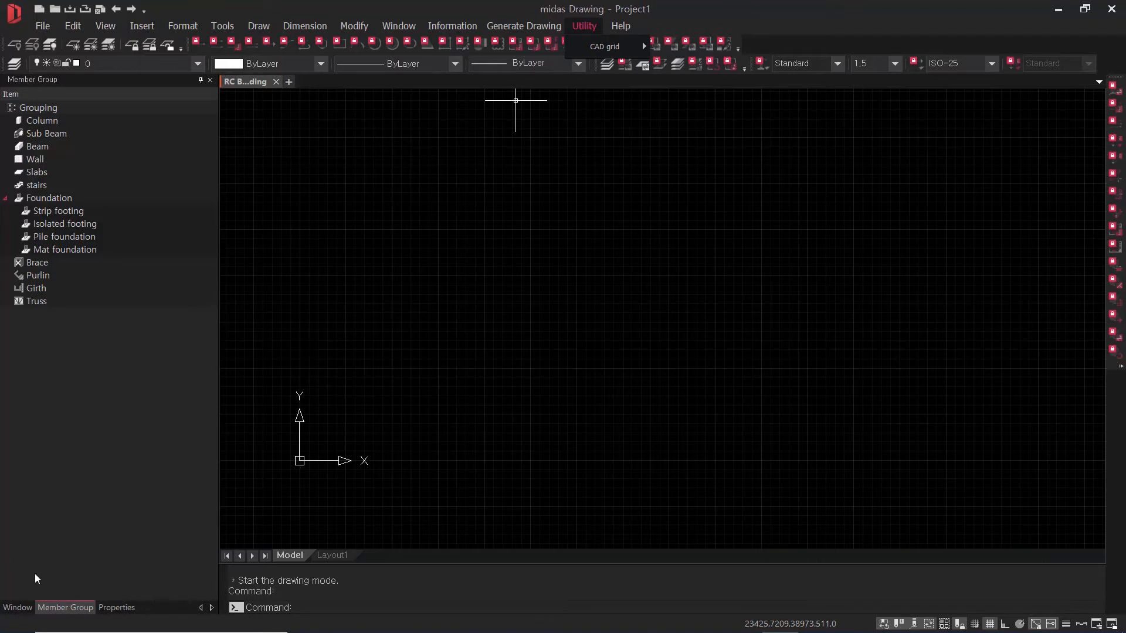
# Show the project's windows, expand its templates and switch to CAD mode.
pyautogui.click(23, 608)
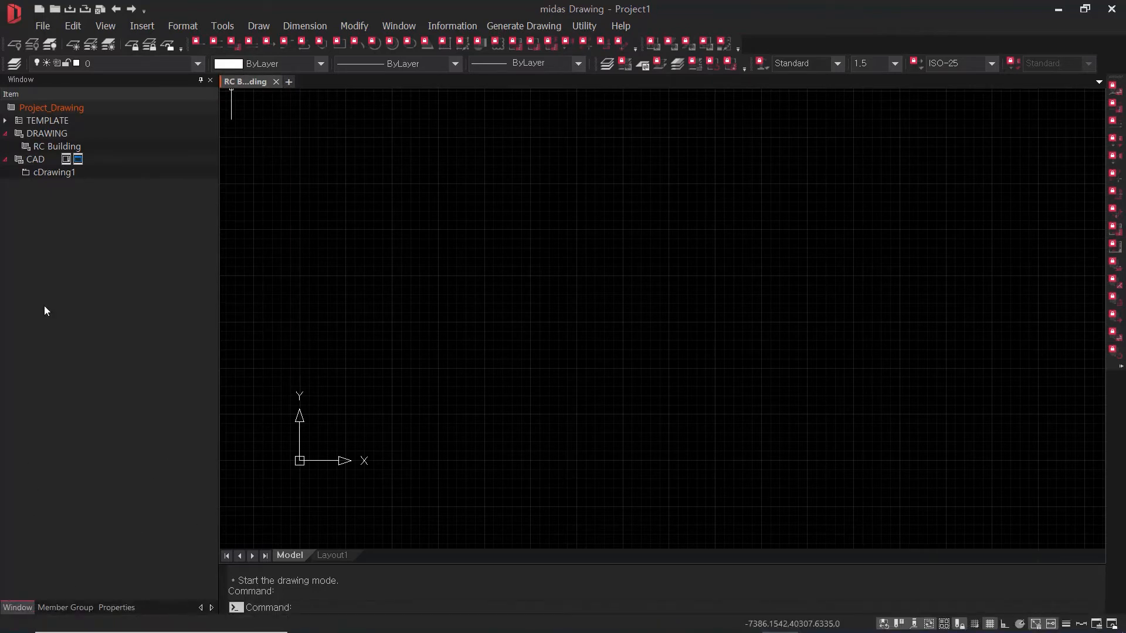
pyautogui.click(7, 121)
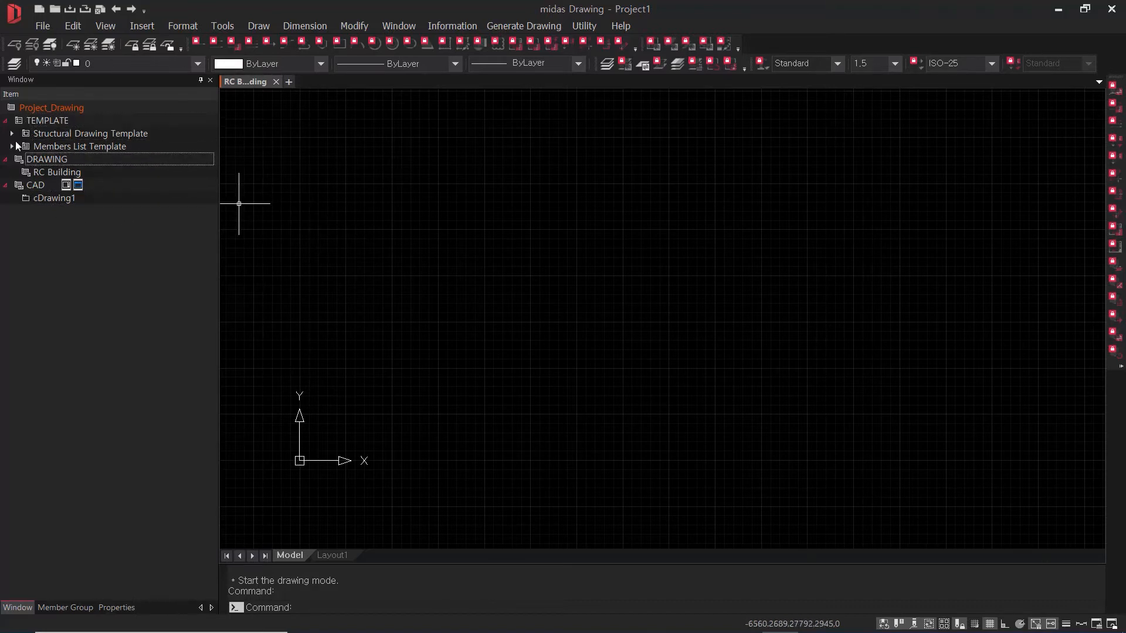
pyautogui.click(48, 187)
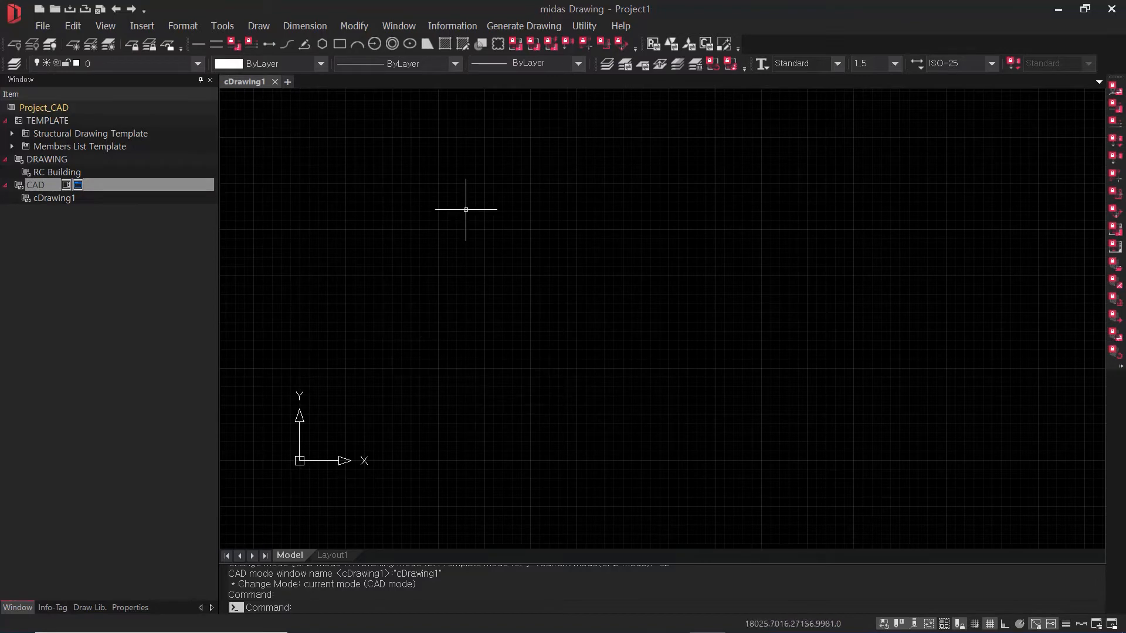
# Insert a midas SHEET A3 sheet named ABC Company at 0,0 in the CAD window and enlarge the command area.
pyautogui.click(89, 609)
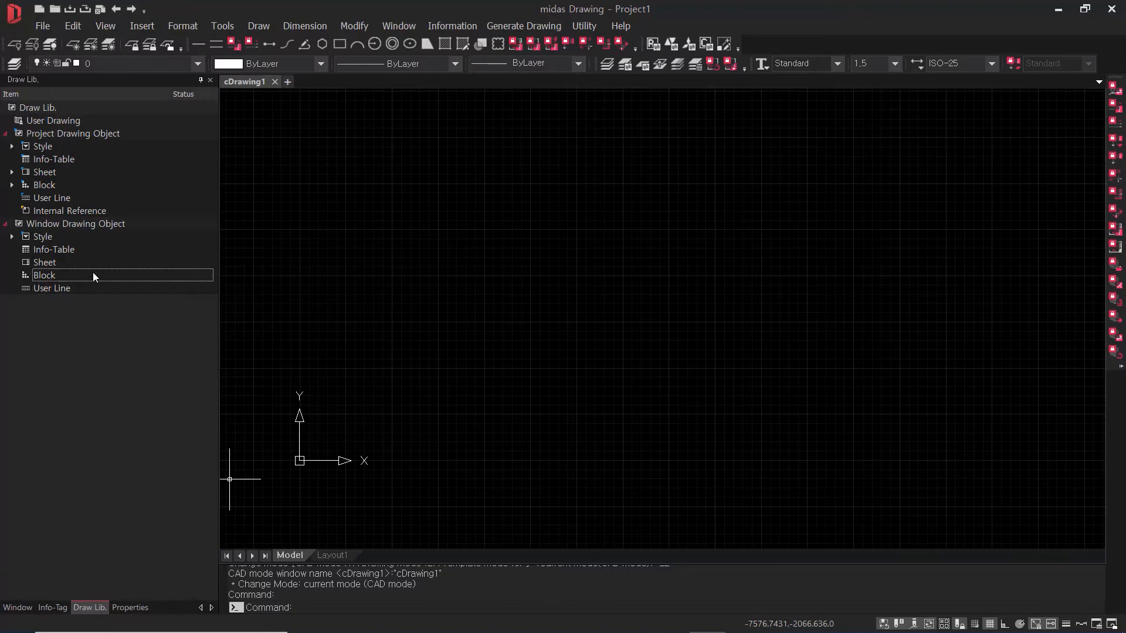
pyautogui.click(47, 263)
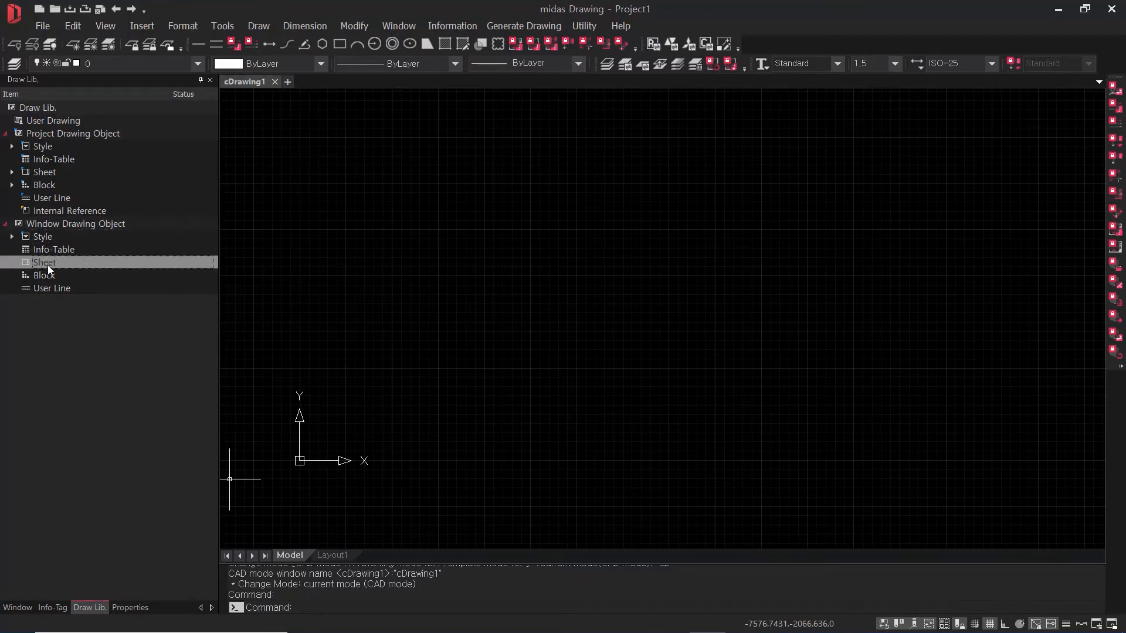
pyautogui.moveTo(47, 265); pyautogui.dragTo(470, 267)
pyautogui.moveTo(477, 295); pyautogui.dragTo(478, 308)
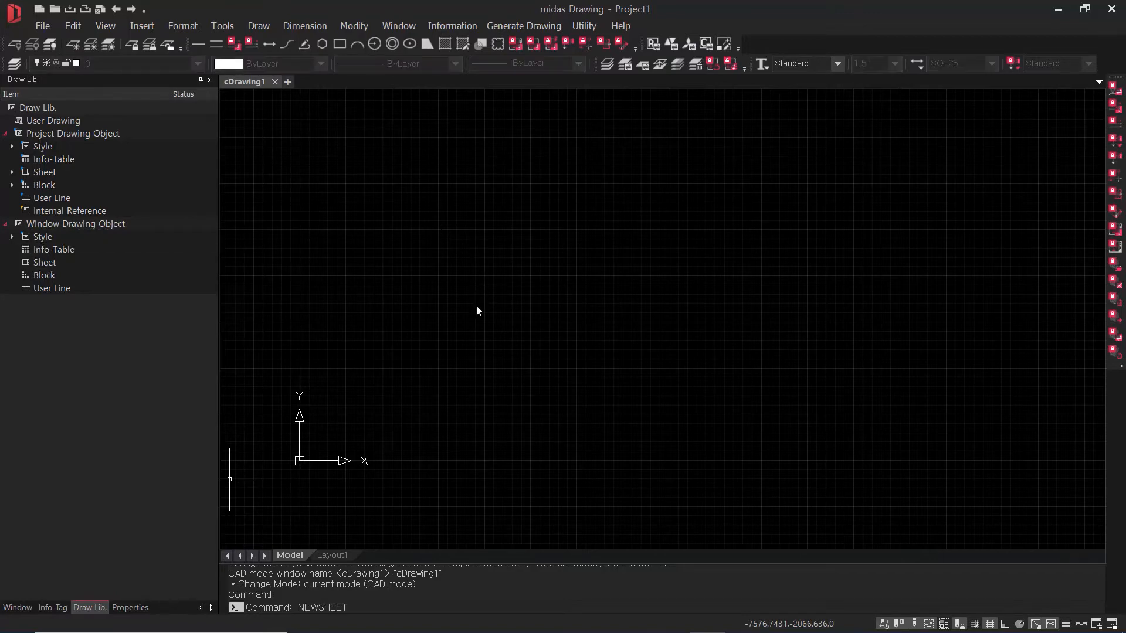
pyautogui.moveTo(624, 168); pyautogui.dragTo(531, 170)
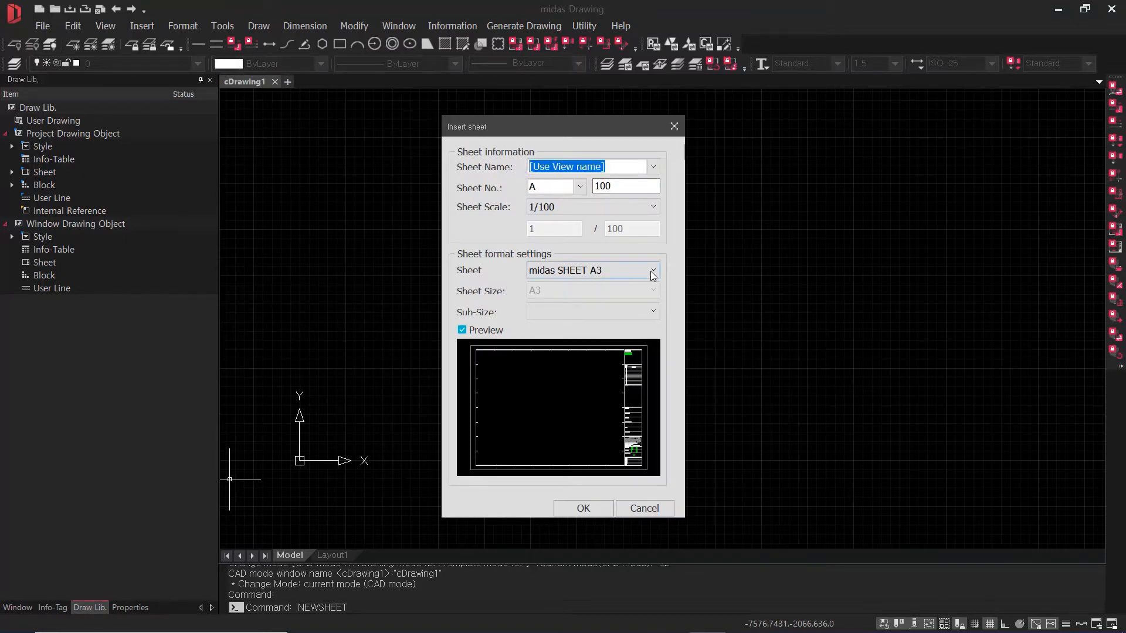
pyautogui.write('ABC Company')
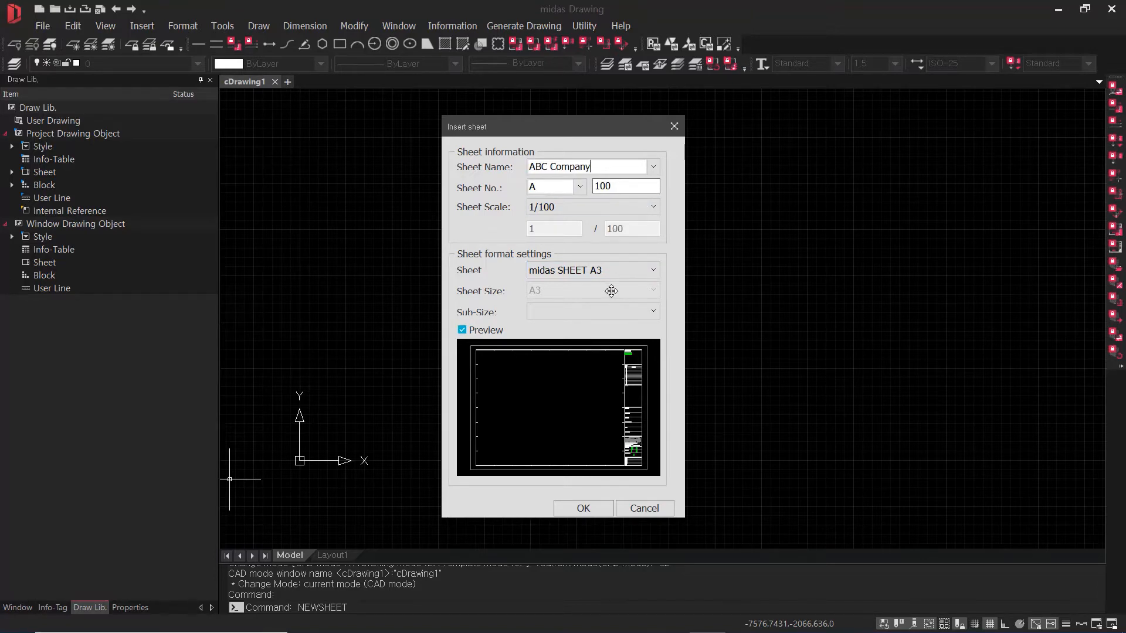
pyautogui.click(584, 507)
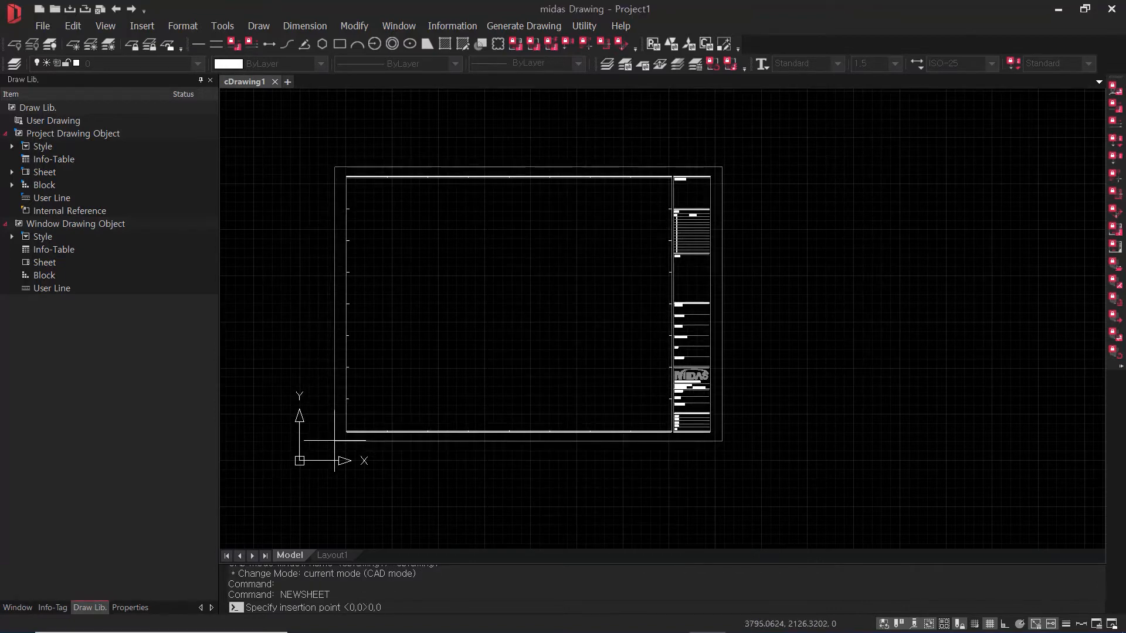
pyautogui.press('Return')
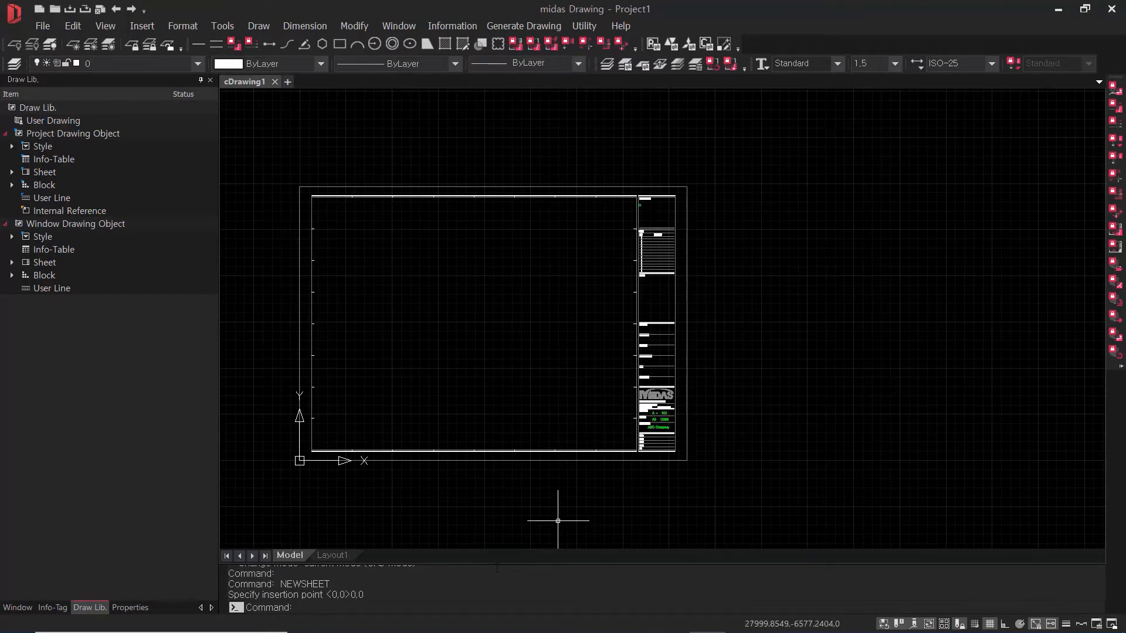
pyautogui.moveTo(499, 561); pyautogui.dragTo(500, 541)
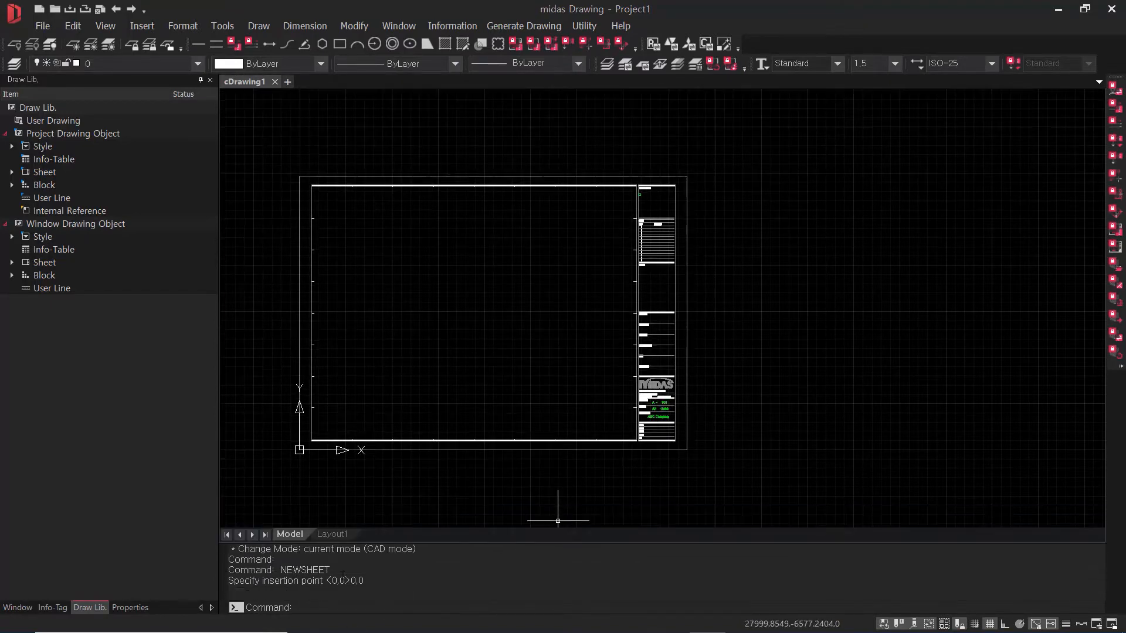
# Examine the inserted sheet's title block and expand the window's sheet list to check its sheet format entry.
pyautogui.moveTo(648, 384); pyautogui.dragTo(694, 416, button='middle')
pyautogui.scroll(3, 695, 416)
pyautogui.scroll(2, 746, 422)
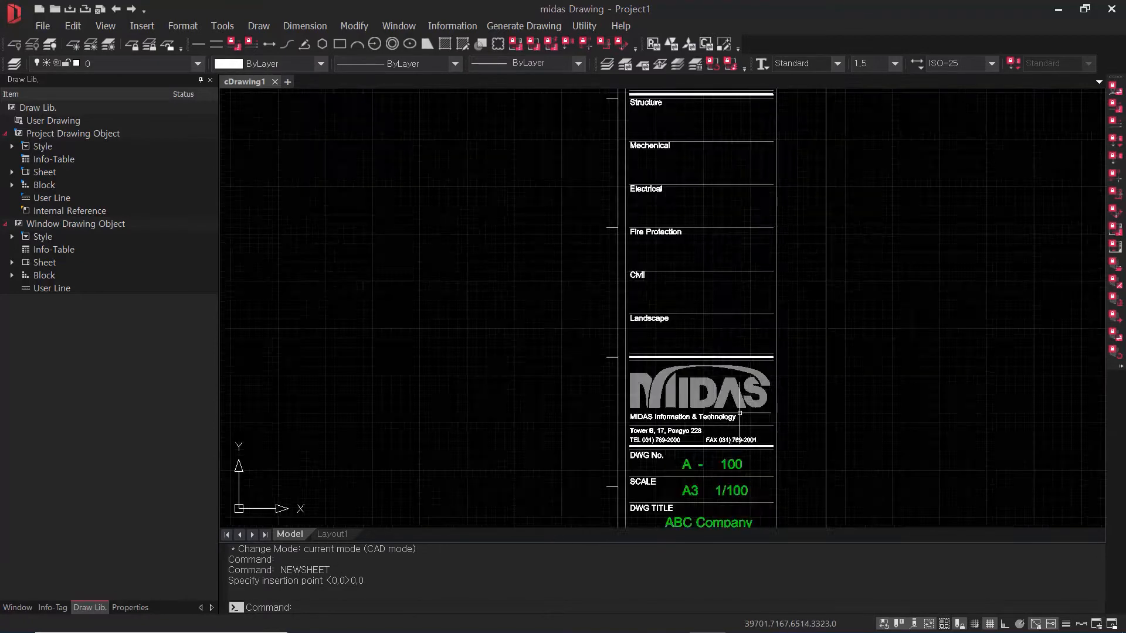
pyautogui.scroll(-3, 745, 422)
pyautogui.moveTo(759, 442); pyautogui.dragTo(740, 412, button='middle')
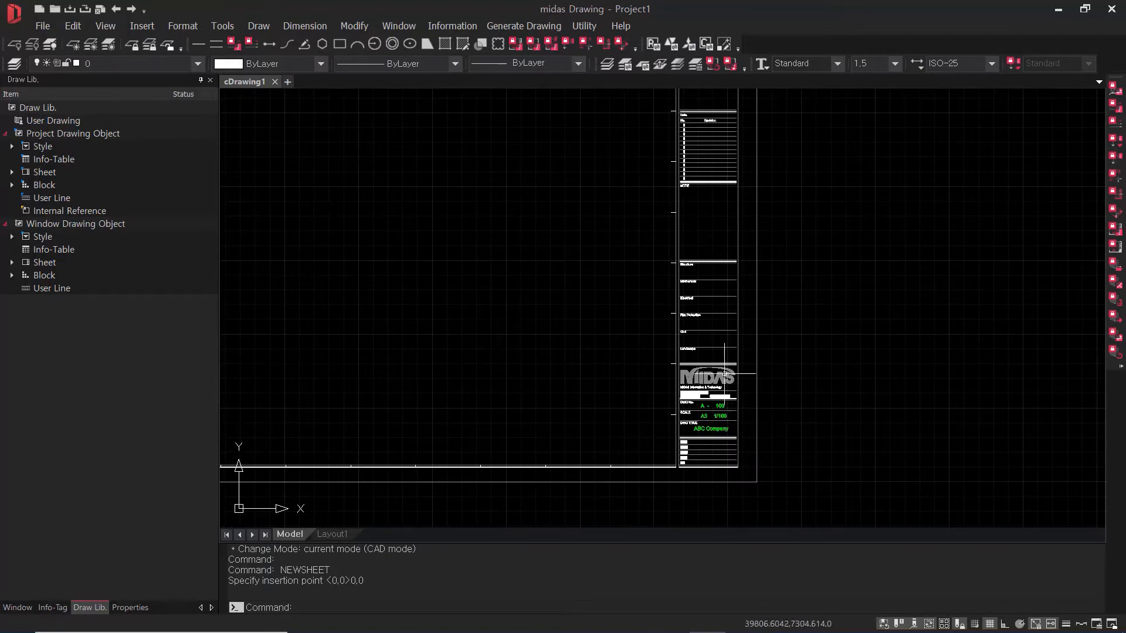
pyautogui.scroll(2, 725, 373)
pyautogui.scroll(-2, 725, 390)
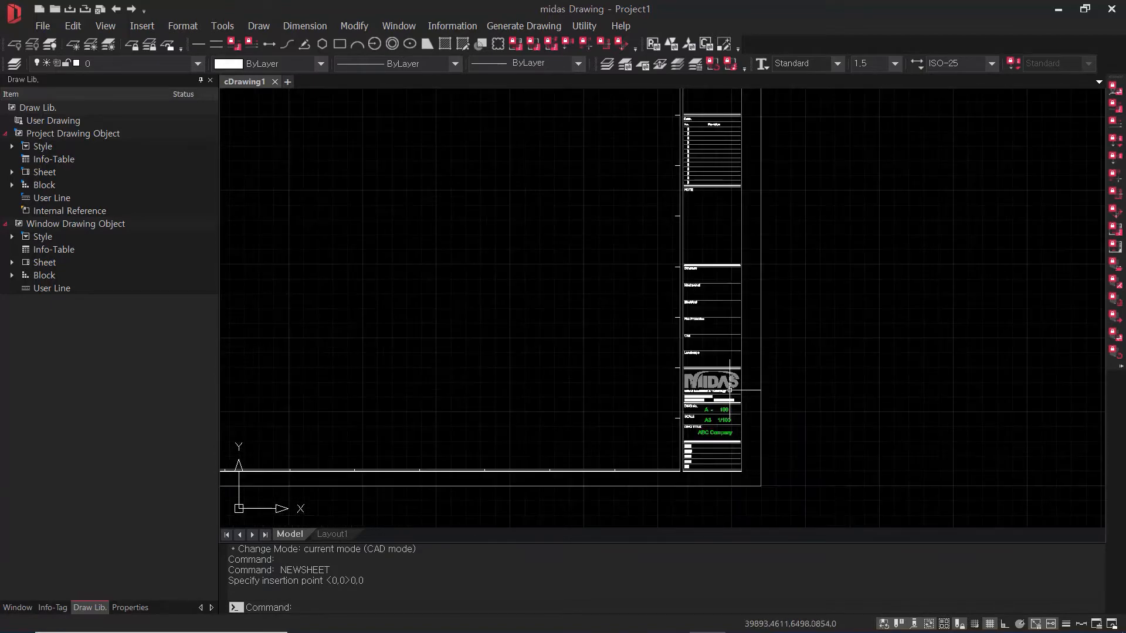
pyautogui.doubleClick(59, 262)
pyautogui.click(114, 275)
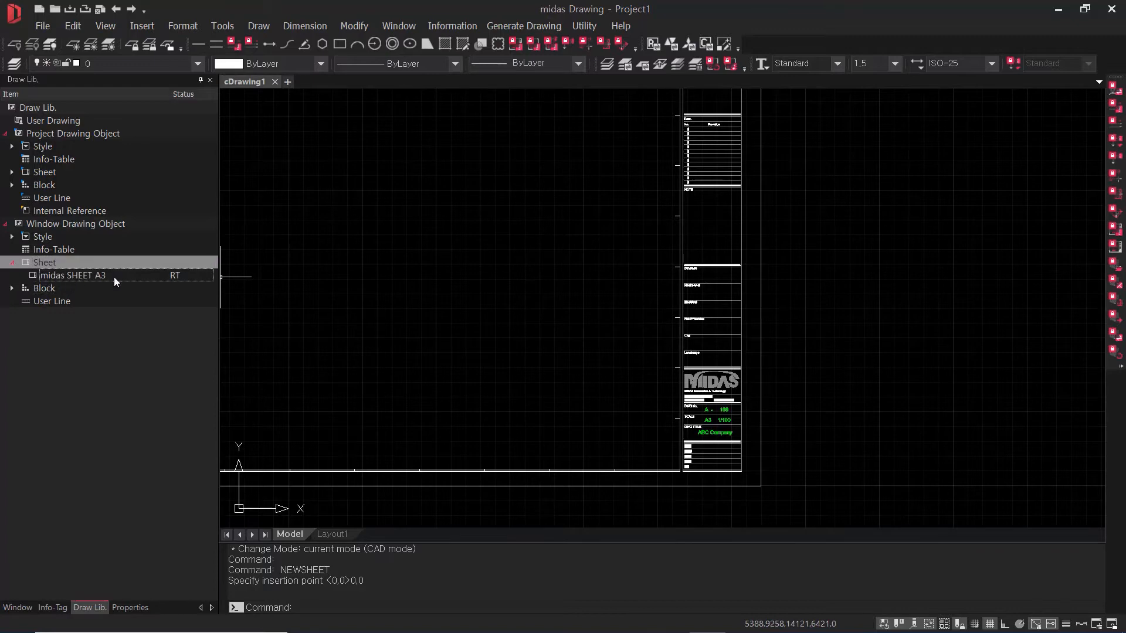
# Examine the drawing number, scale and drawing title fields in the sheet's title block up close.
pyautogui.scroll(-2, 602, 360)
pyautogui.moveTo(544, 360); pyautogui.dragTo(572, 367, button='middle')
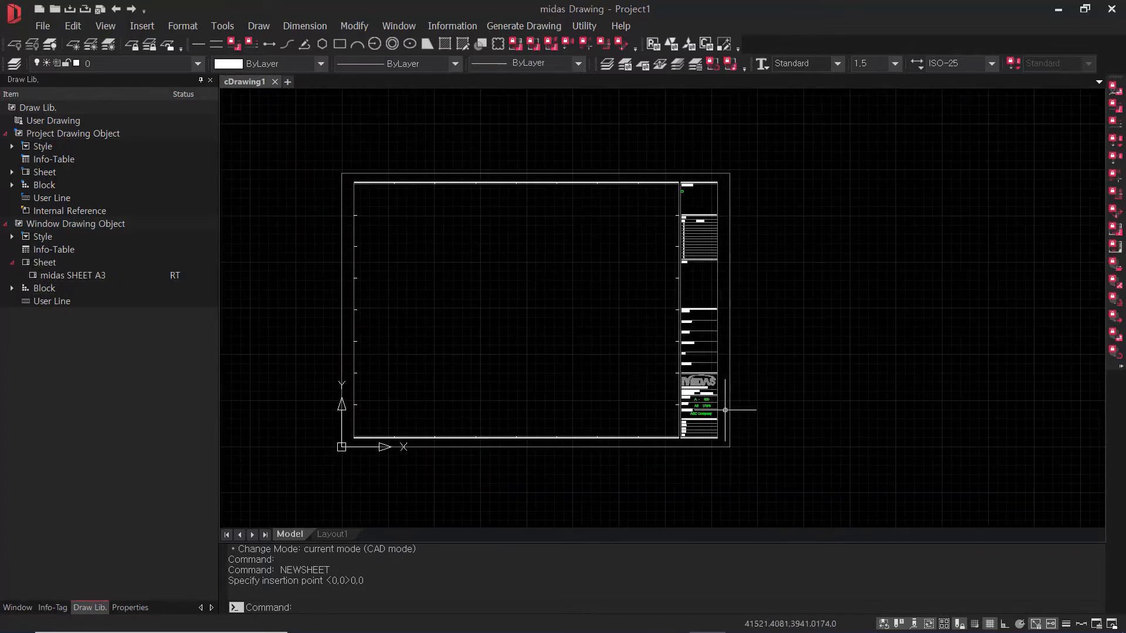
pyautogui.scroll(9, 725, 410)
pyautogui.scroll(-5, 684, 394)
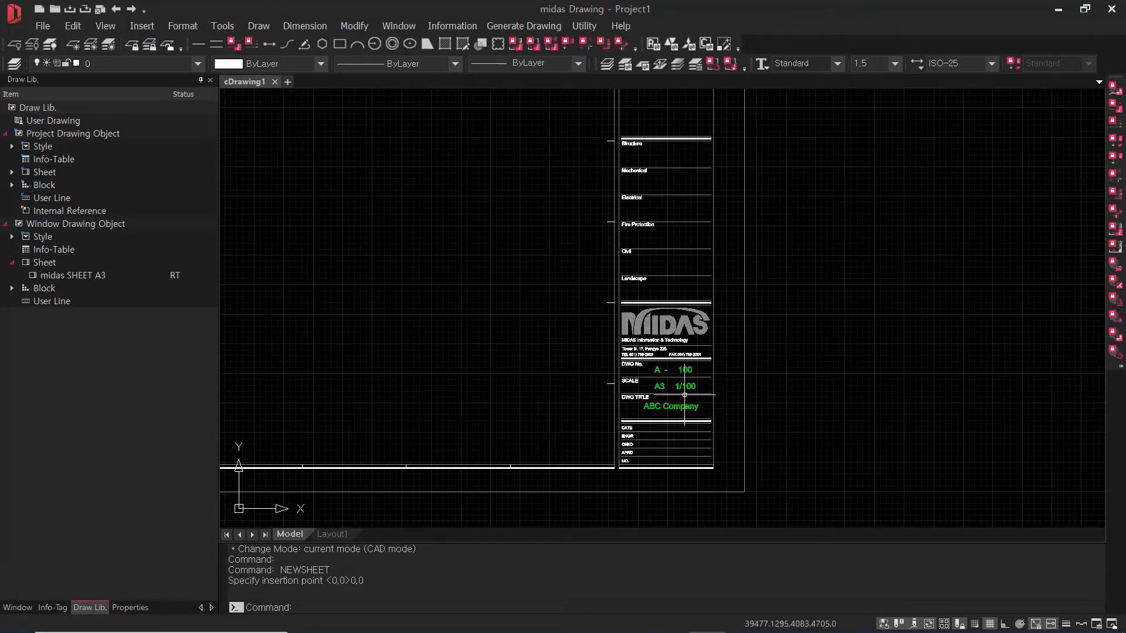
pyautogui.scroll(4, 684, 395)
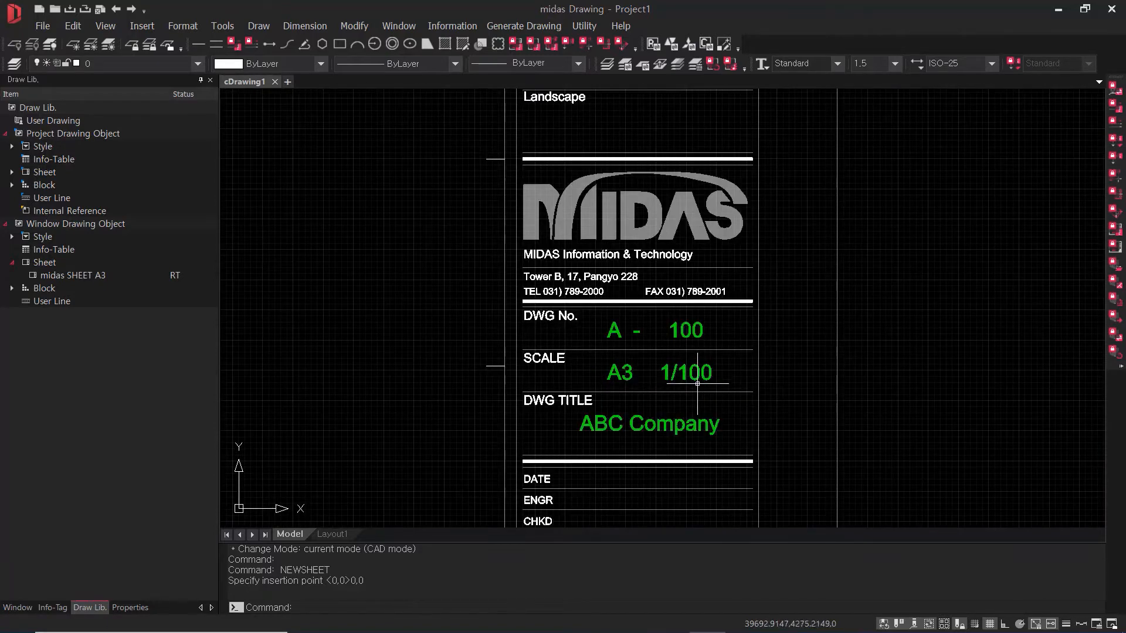
pyautogui.scroll(-3, 700, 397)
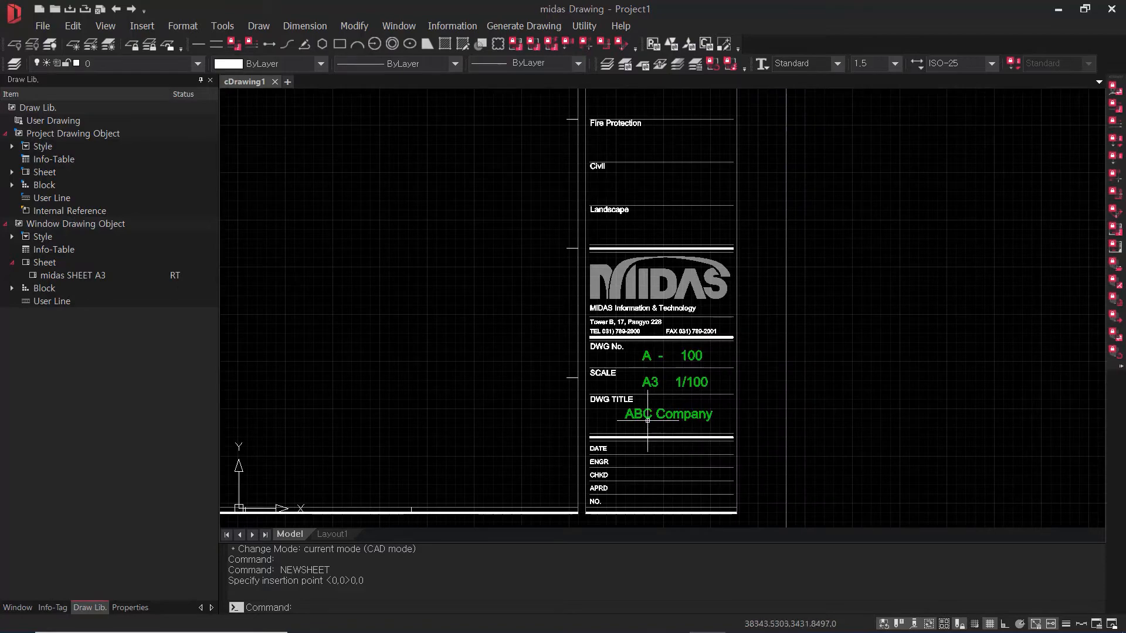
pyautogui.scroll(3, 642, 405)
pyautogui.scroll(-4, 674, 414)
# Examine the project name, revision and note areas of the title block and the layout of the whole sheet.
pyautogui.moveTo(693, 307); pyautogui.dragTo(688, 502, button='middle')
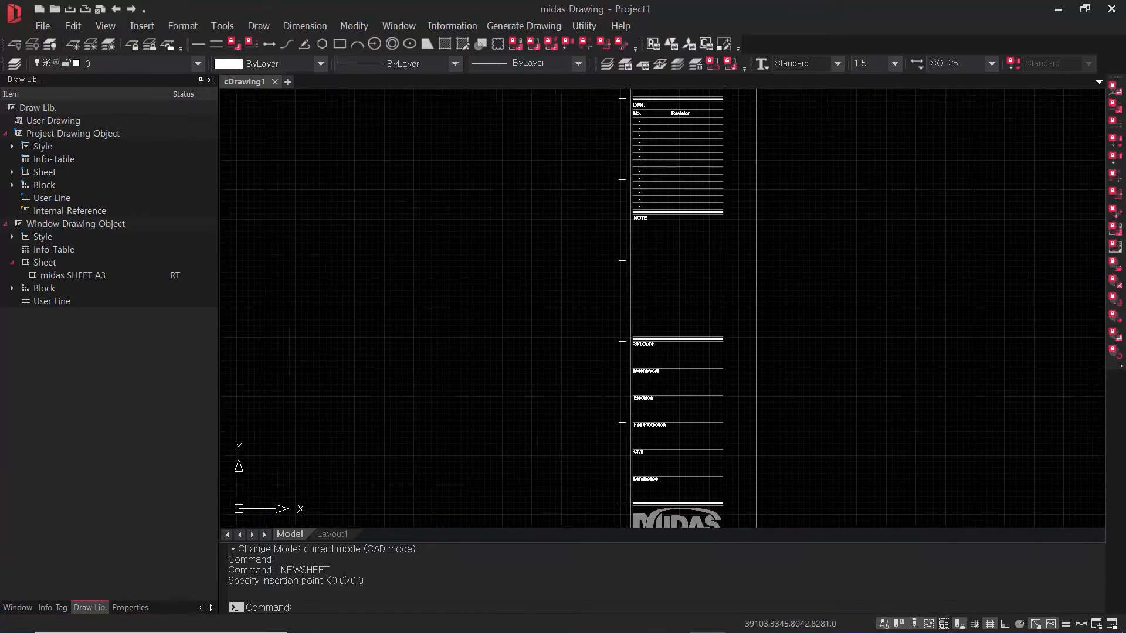
pyautogui.moveTo(684, 189); pyautogui.dragTo(674, 382, button='middle')
pyautogui.scroll(4, 639, 258)
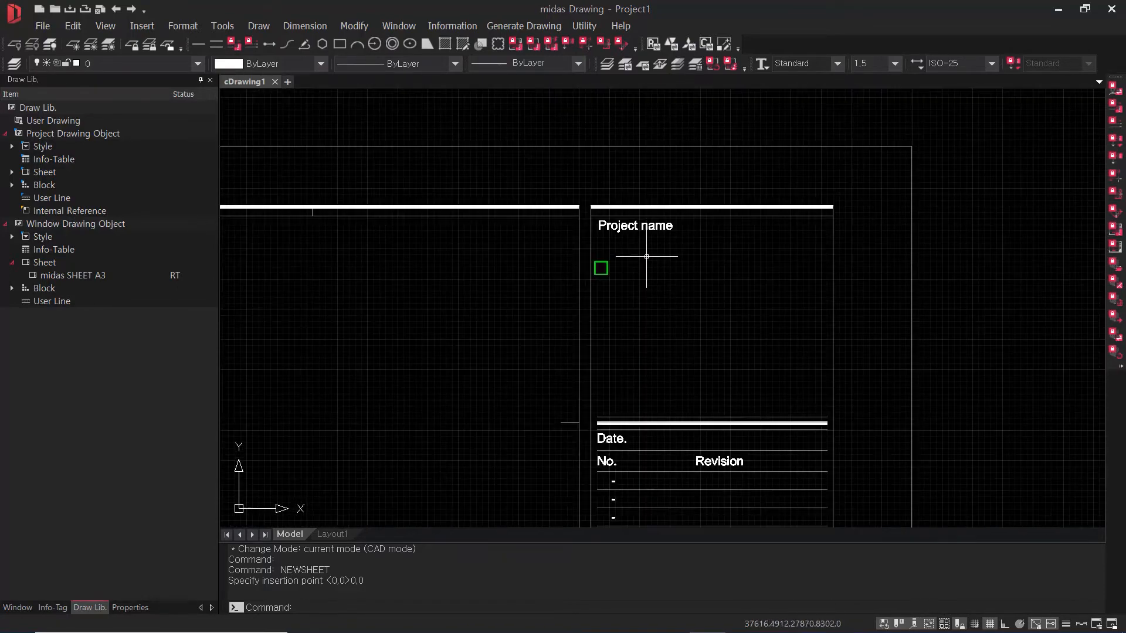
pyautogui.scroll(-2, 623, 284)
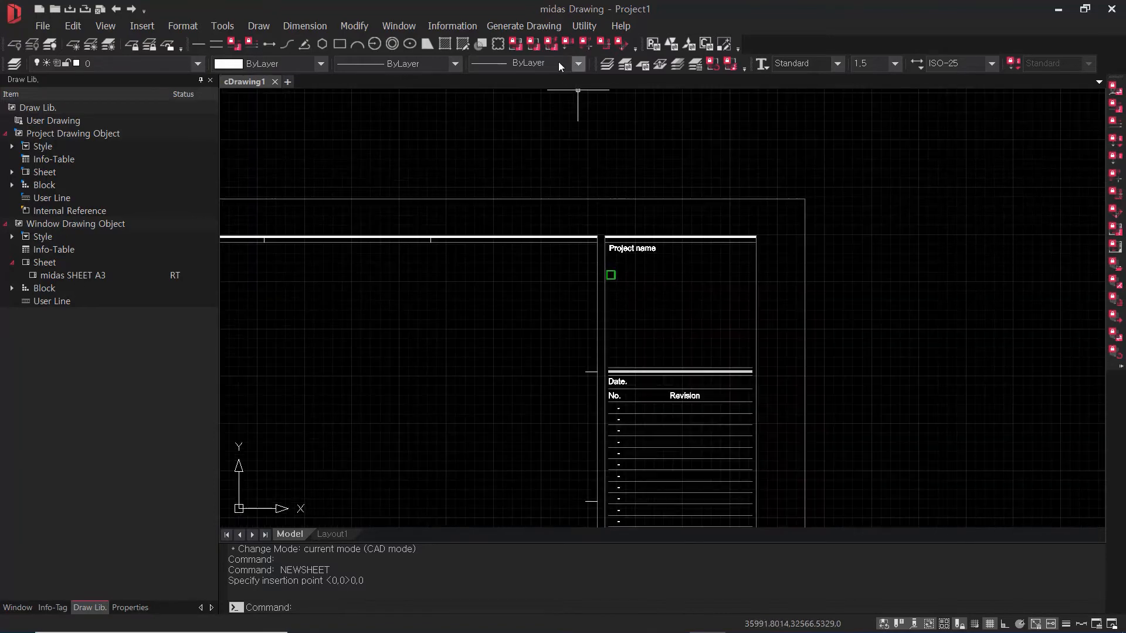
pyautogui.scroll(-4, 620, 320)
pyautogui.moveTo(579, 462); pyautogui.dragTo(679, 389, button='middle')
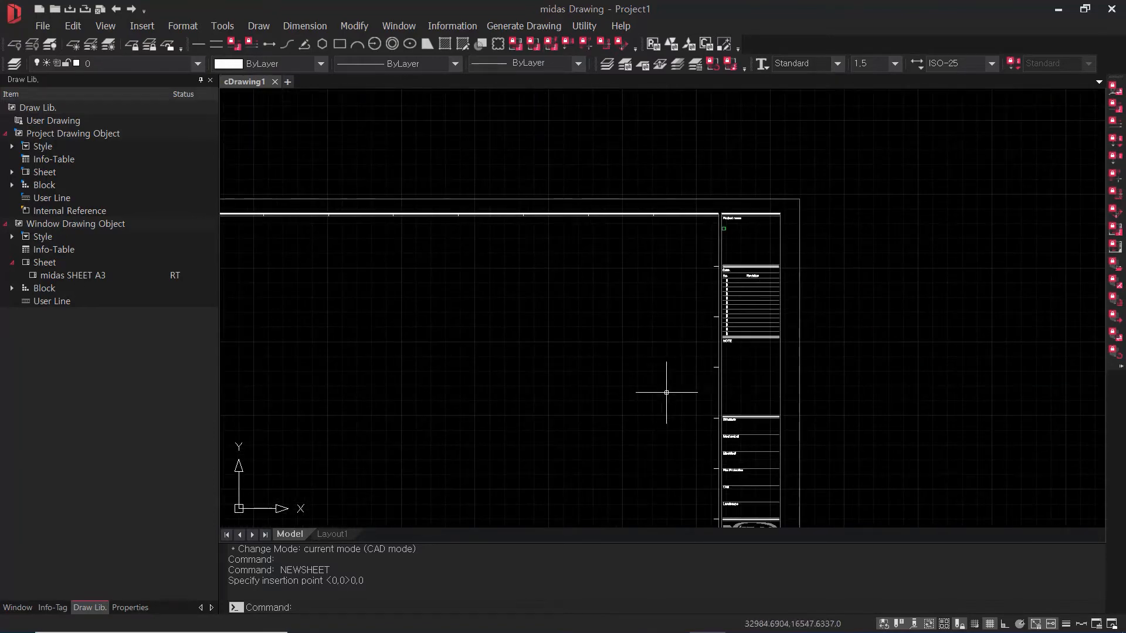
pyautogui.moveTo(625, 415); pyautogui.dragTo(721, 335, button='middle')
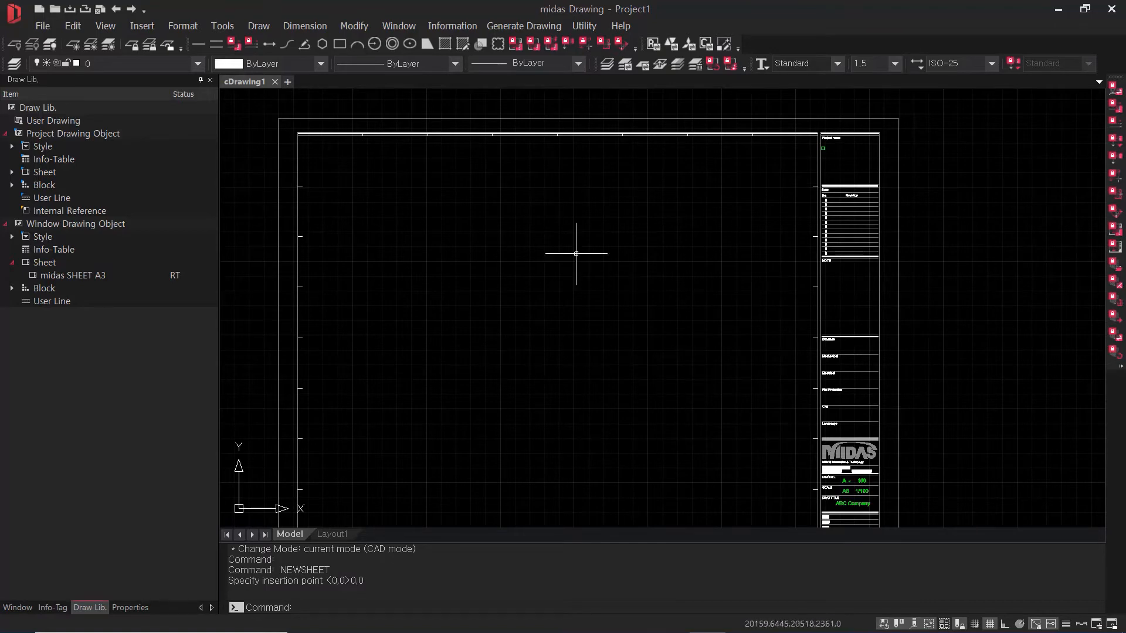
pyautogui.moveTo(844, 153); pyautogui.dragTo(728, 174, button='middle')
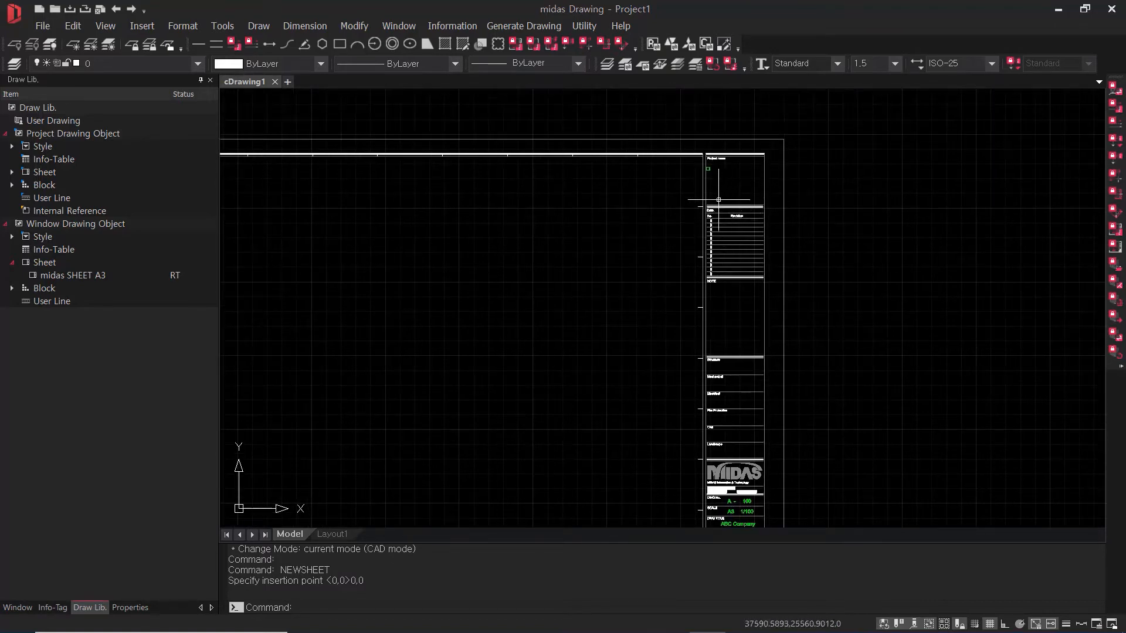
pyautogui.moveTo(797, 336); pyautogui.dragTo(772, 266, button='middle')
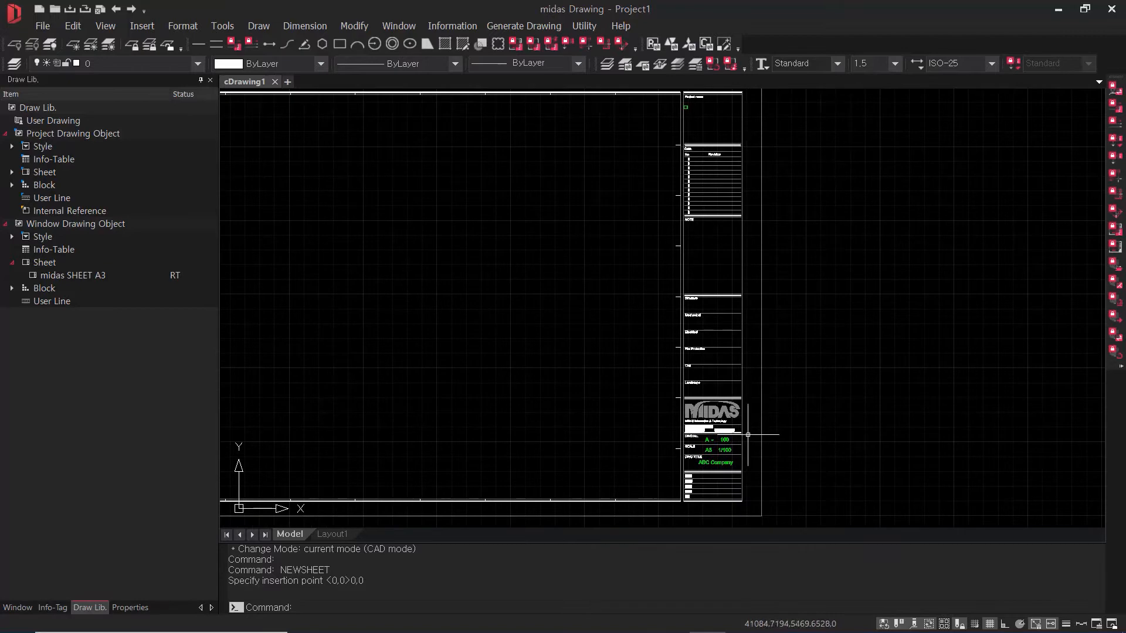
pyautogui.scroll(-2, 751, 411)
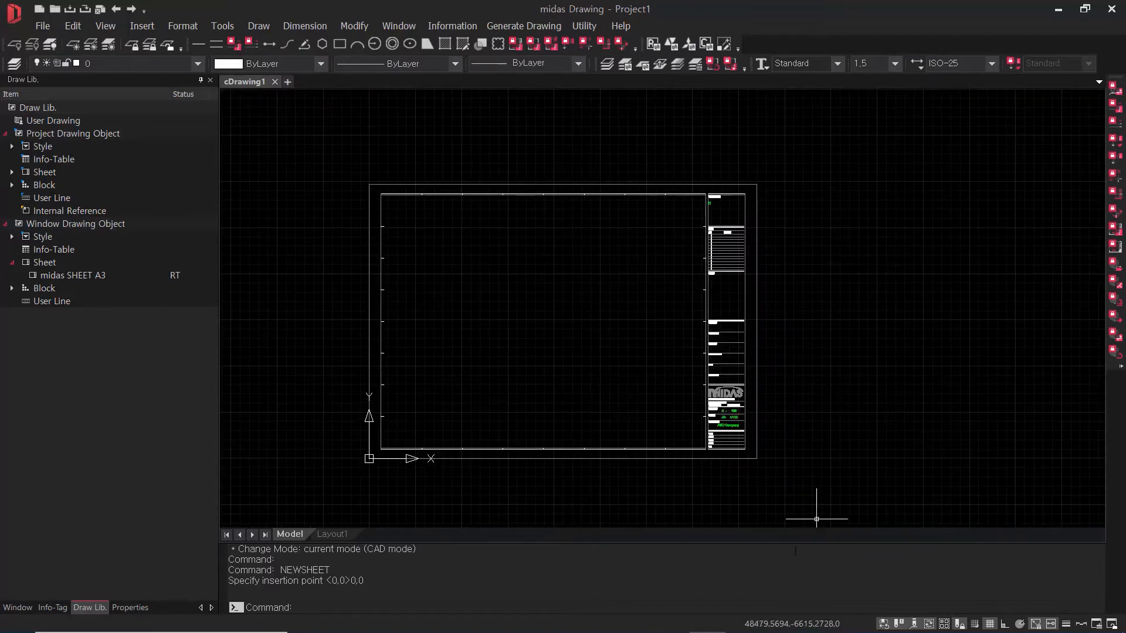
# Explode the inserted midas SHEET A3 sheet into its component objects.
pyautogui.press('Escape')
pyautogui.click(649, 512)
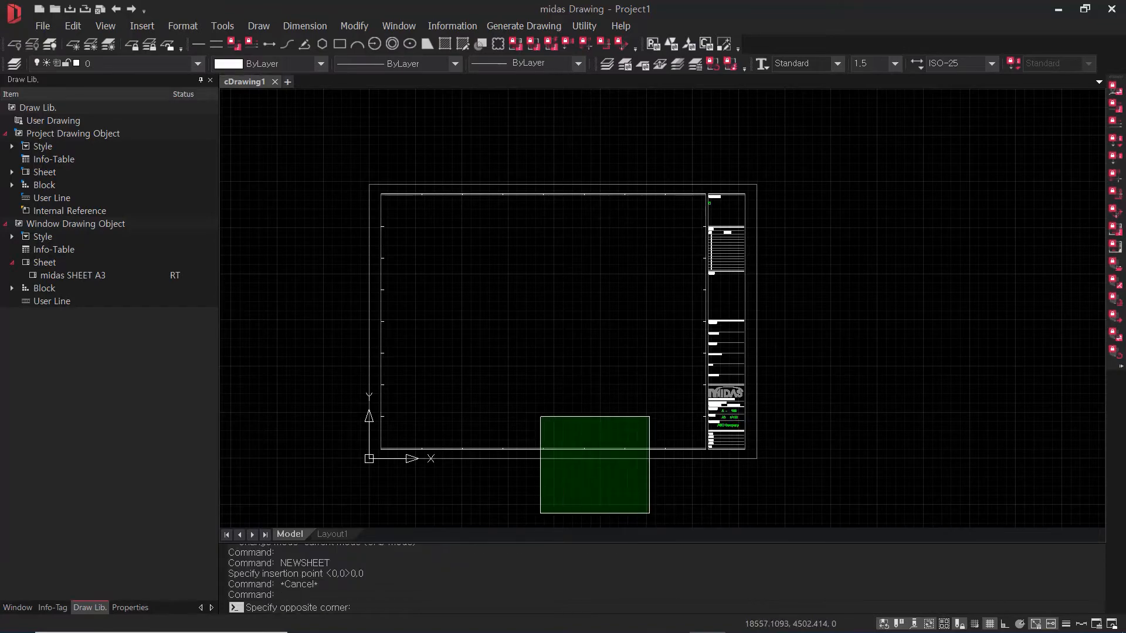
pyautogui.click(540, 417)
pyautogui.scroll(5, 754, 190)
pyautogui.scroll(-8, 737, 251)
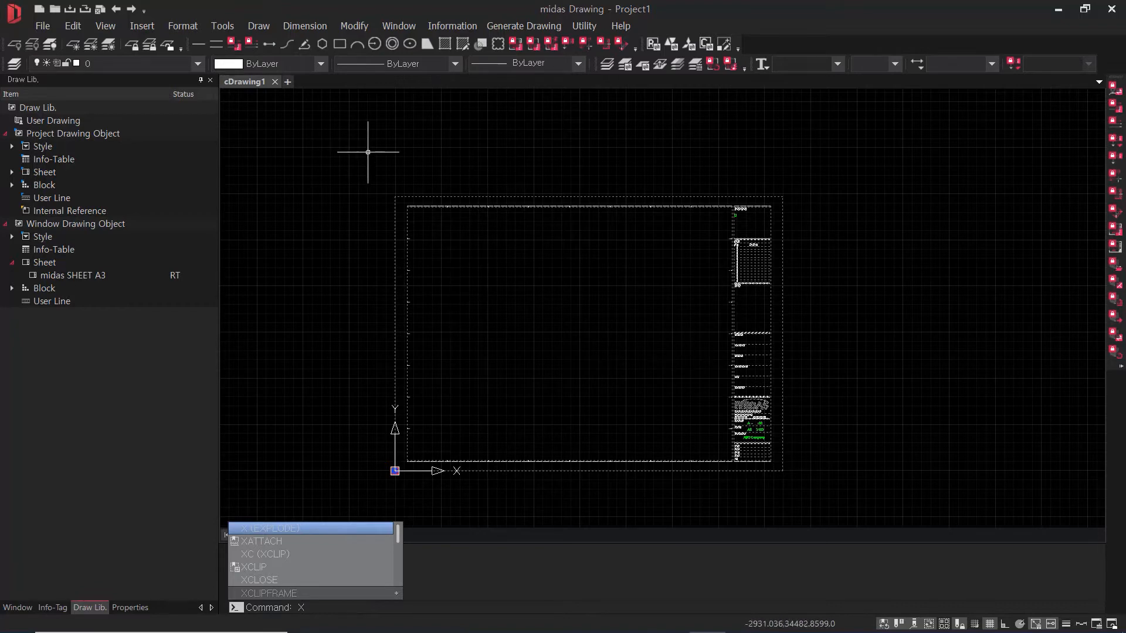
pyautogui.press('Return')
# Explode everything in the already exploded sheet once more, including the title block contents.
pyautogui.scroll(4, 733, 204)
pyautogui.click(810, 158)
pyautogui.click(784, 195)
pyautogui.scroll(-4, 785, 211)
pyautogui.click(926, 153)
pyautogui.click(394, 511)
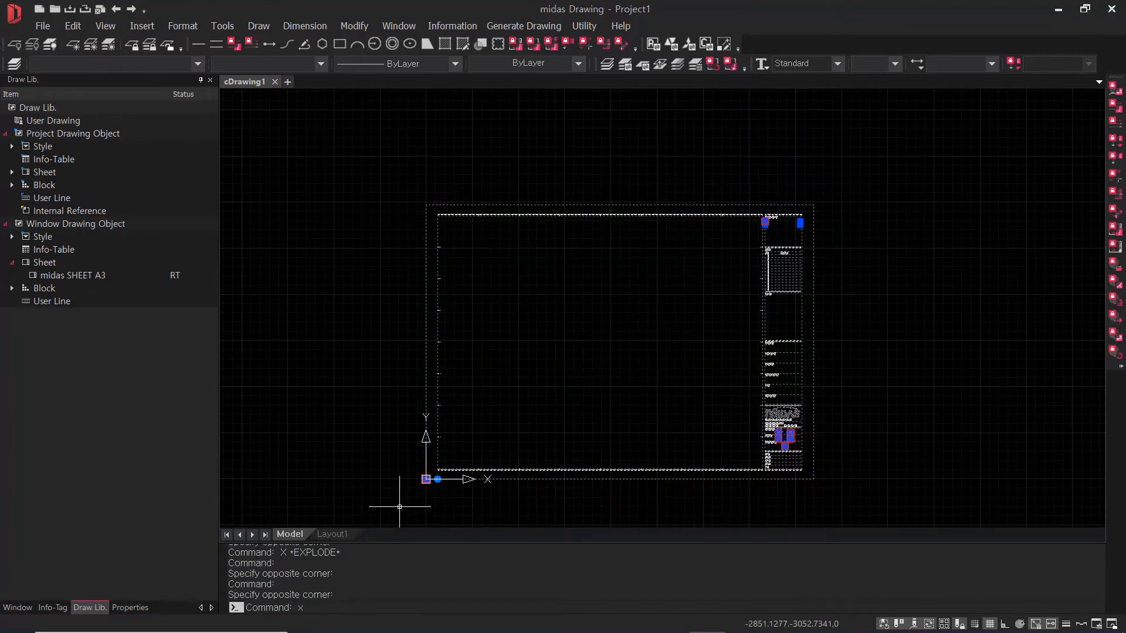
pyautogui.write('x')
pyautogui.press('Return')
pyautogui.press('Escape')
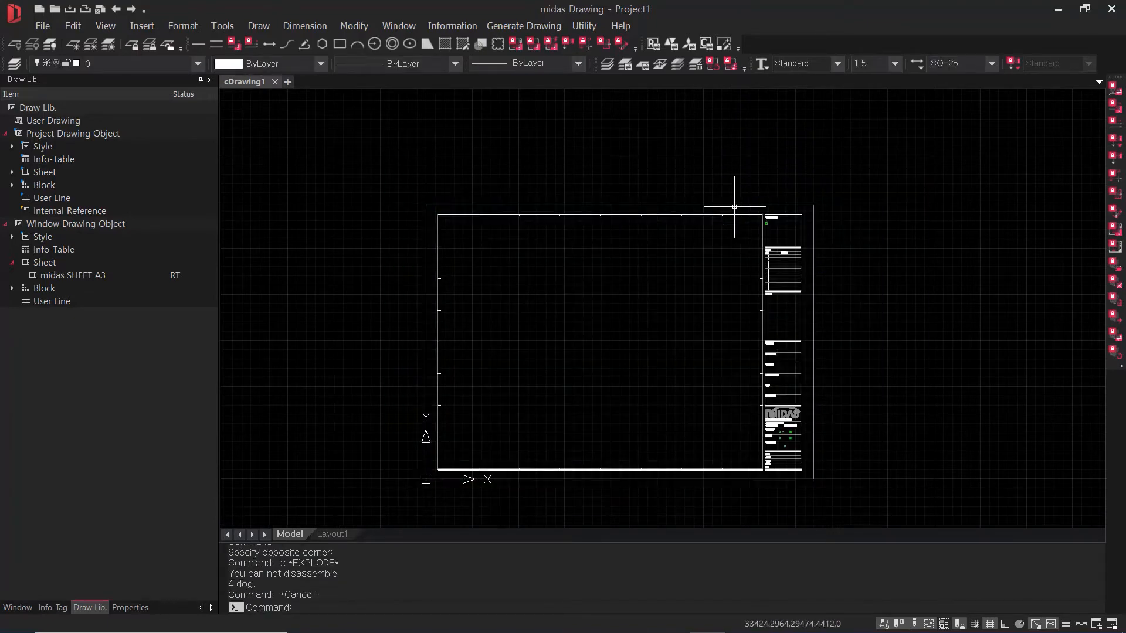
# Check whether individual lines of the exploded sheet's frame and title block can be selected separately.
pyautogui.scroll(4, 735, 208)
pyautogui.click(744, 188)
pyautogui.click(732, 199)
pyautogui.scroll(-3, 753, 218)
pyautogui.press('Escape')
pyautogui.press('Escape')
pyautogui.scroll(-2, 854, 284)
pyautogui.scroll(5, 729, 319)
pyautogui.click(709, 323)
pyautogui.press('Escape')
pyautogui.scroll(-5, 686, 372)
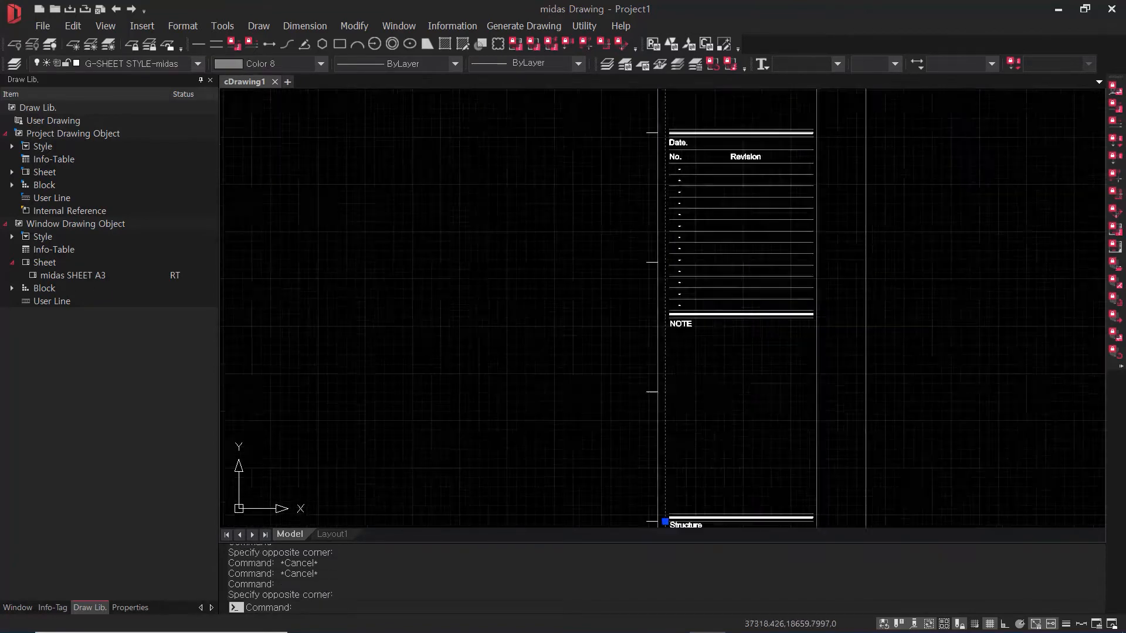
pyautogui.scroll(5, 693, 350)
pyautogui.scroll(-7, 707, 327)
pyautogui.scroll(4, 716, 329)
pyautogui.press('Escape')
pyautogui.press('Escape')
pyautogui.press('Escape')
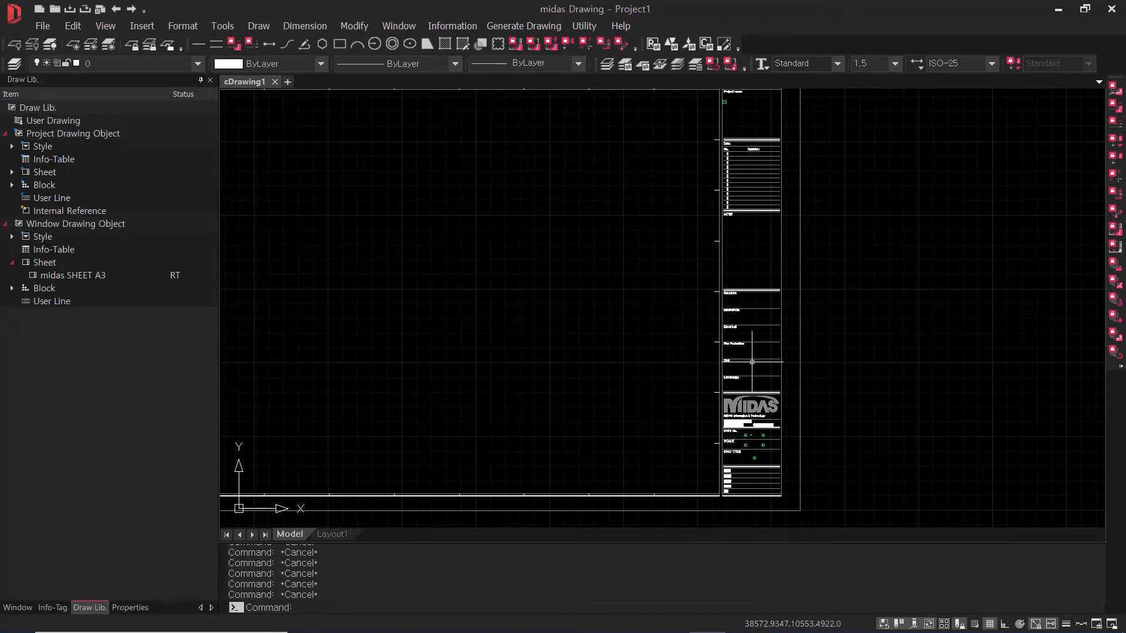
pyautogui.scroll(-3, 752, 340)
pyautogui.scroll(5, 757, 305)
pyautogui.moveTo(912, 304); pyautogui.dragTo(842, 302, button='middle')
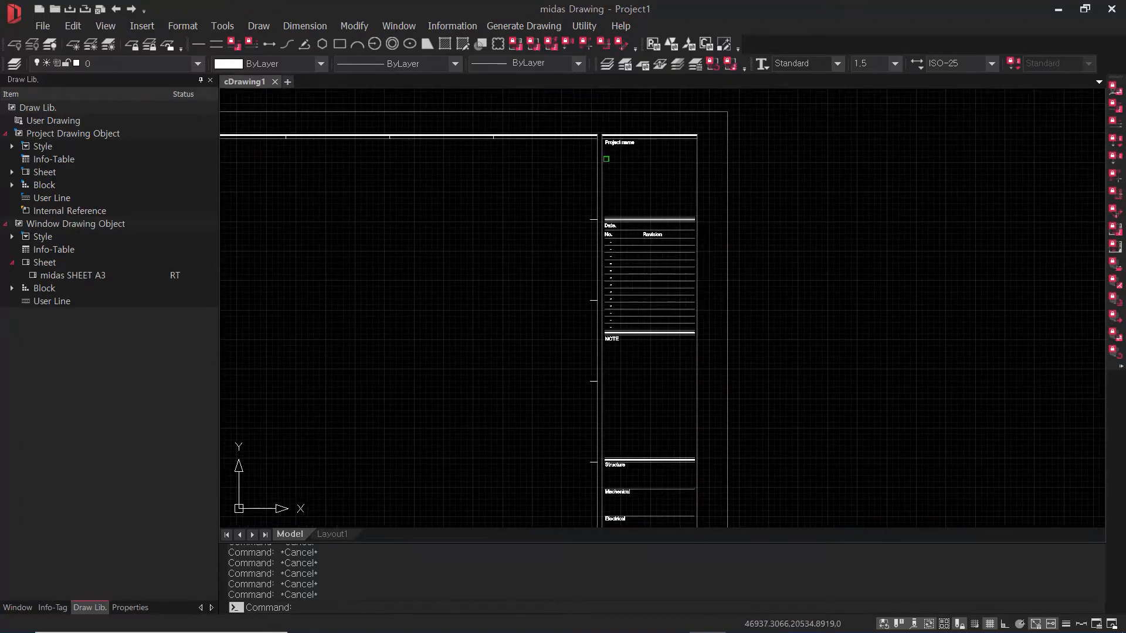
pyautogui.click(540, 196)
pyautogui.click(905, 403)
pyautogui.write('e')
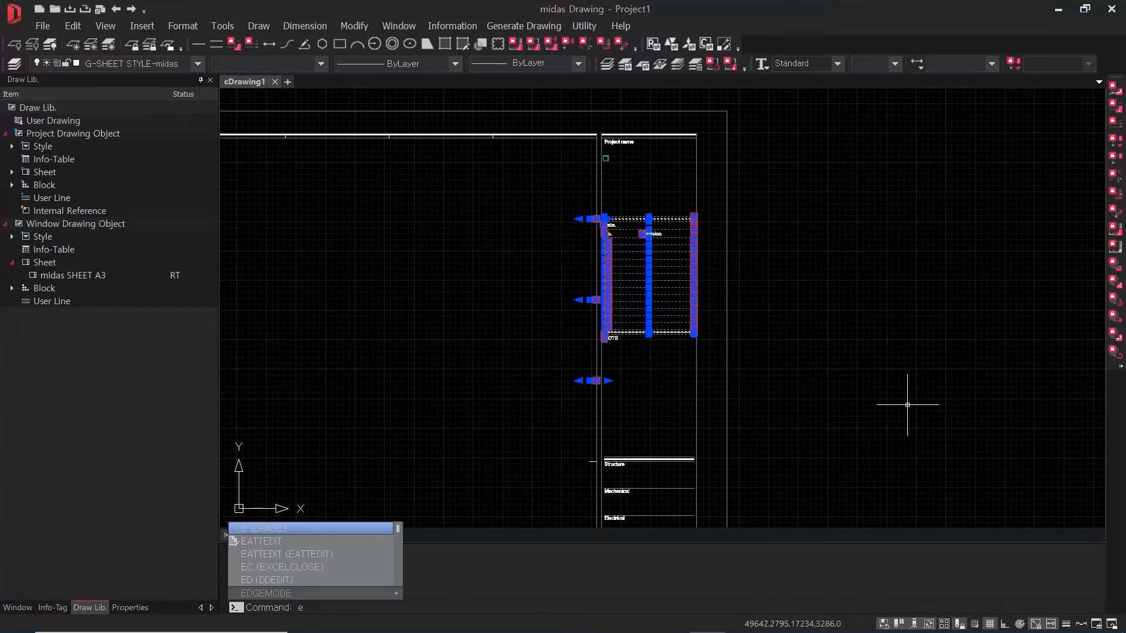
pyautogui.write('e')
pyautogui.press('Return')
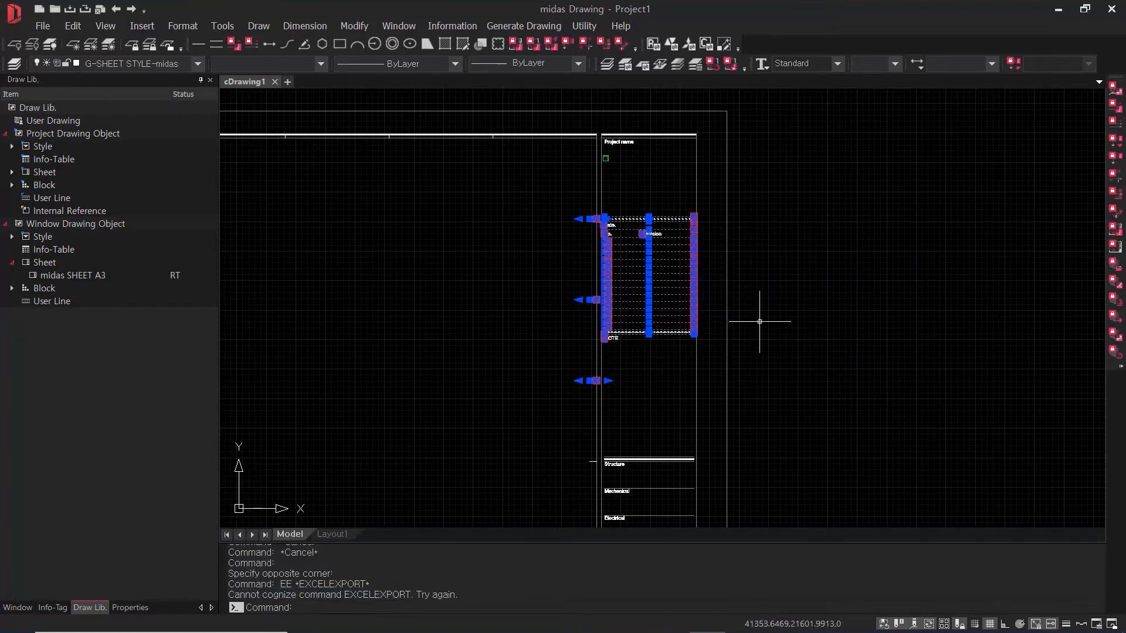
pyautogui.press('Escape')
pyautogui.press('Escape')
# Erase the date and revision table, the NOTE heading and the adjacent frame tick marks from the title block.
pyautogui.click(532, 189)
pyautogui.click(864, 369)
pyautogui.write('e')
pyautogui.press('Return')
pyautogui.click(557, 340)
pyautogui.click(752, 405)
pyautogui.write('e')
pyautogui.press('Return')
pyautogui.scroll(-2, 744, 268)
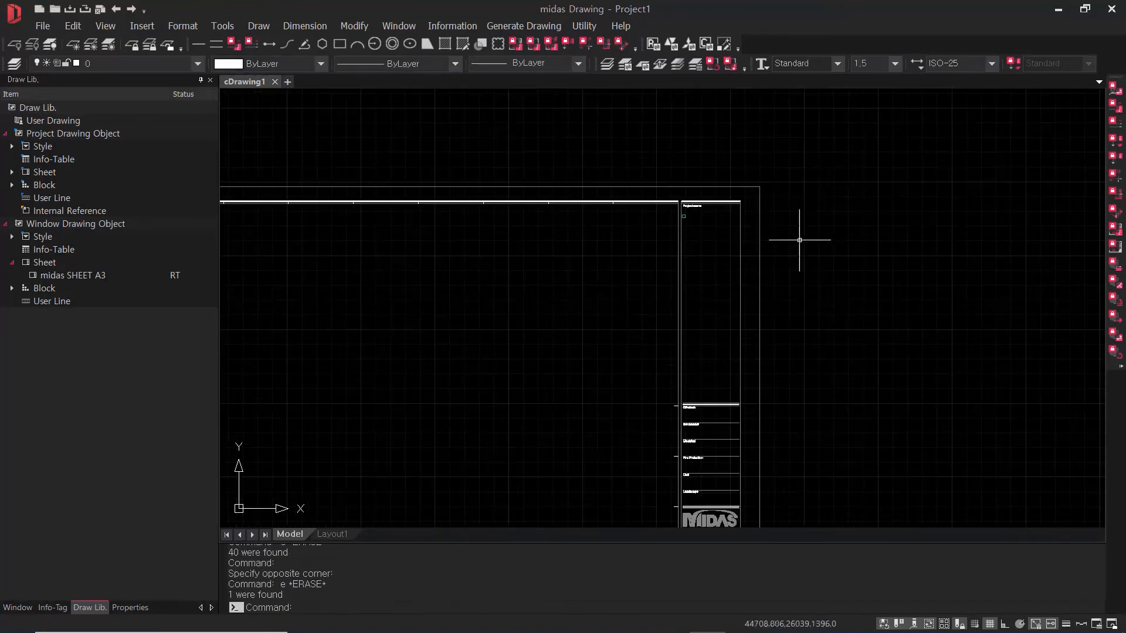
pyautogui.moveTo(834, 368); pyautogui.dragTo(818, 218, button='middle')
pyautogui.click(610, 214)
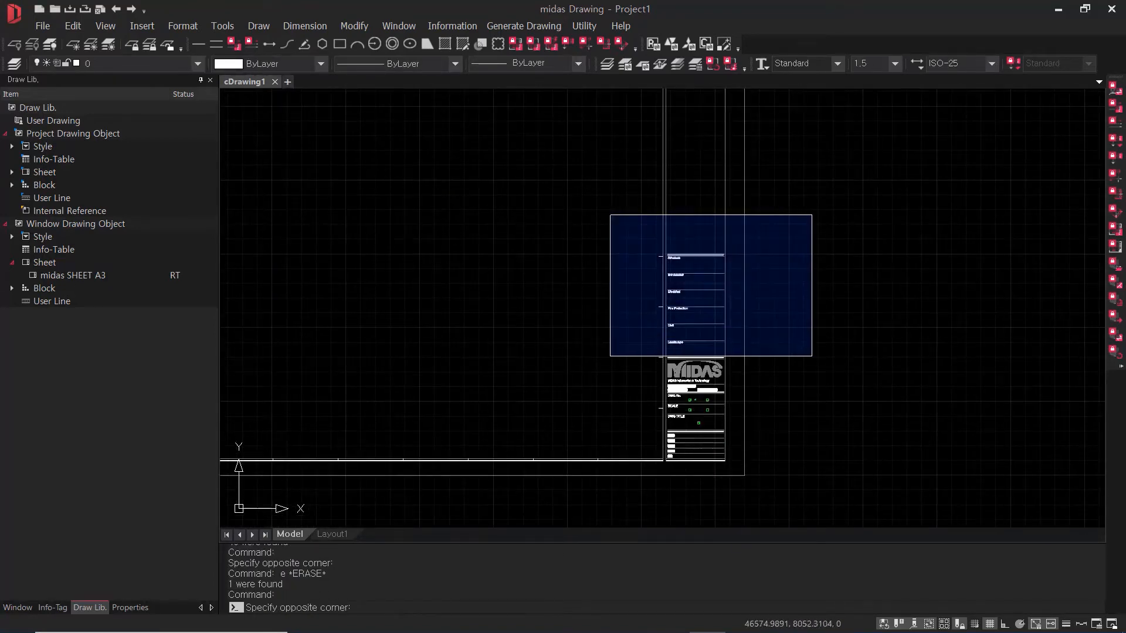
pyautogui.click(805, 339)
pyautogui.press('Escape')
pyautogui.press('Escape')
# Erase all parts of the MIDAS logo above the company name in the title block.
pyautogui.scroll(5, 711, 370)
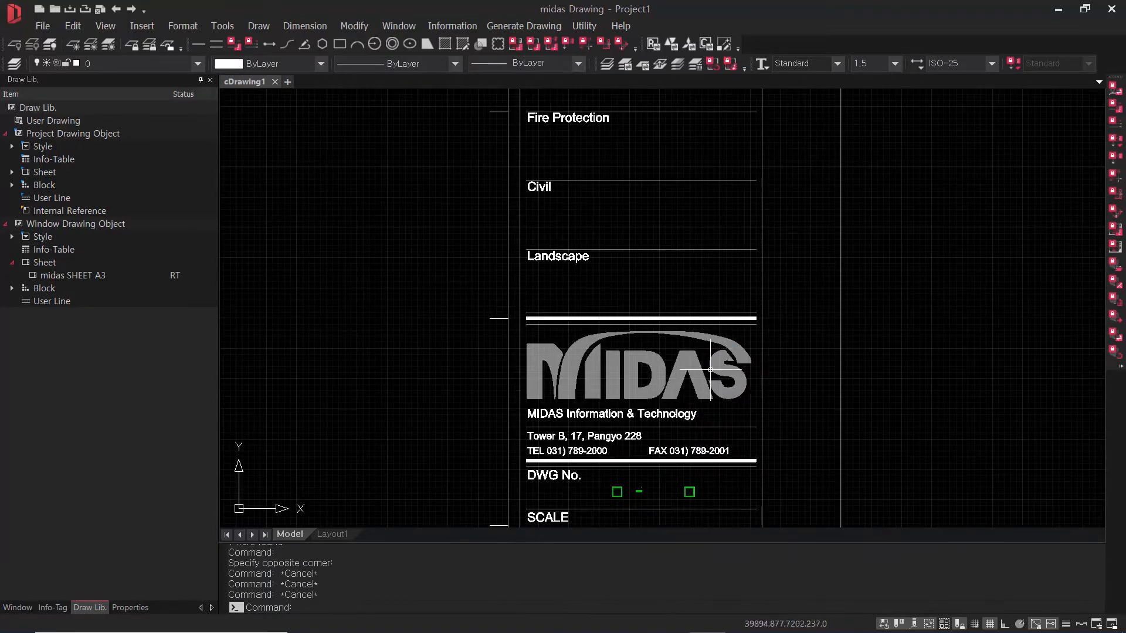
pyautogui.click(744, 333)
pyautogui.click(711, 369)
pyautogui.write('e')
pyautogui.press('Return')
pyautogui.click(708, 350)
pyautogui.moveTo(562, 389); pyautogui.dragTo(541, 402)
pyautogui.click(542, 401)
pyautogui.write('e')
pyautogui.press('Return')
pyautogui.scroll(-2, 621, 369)
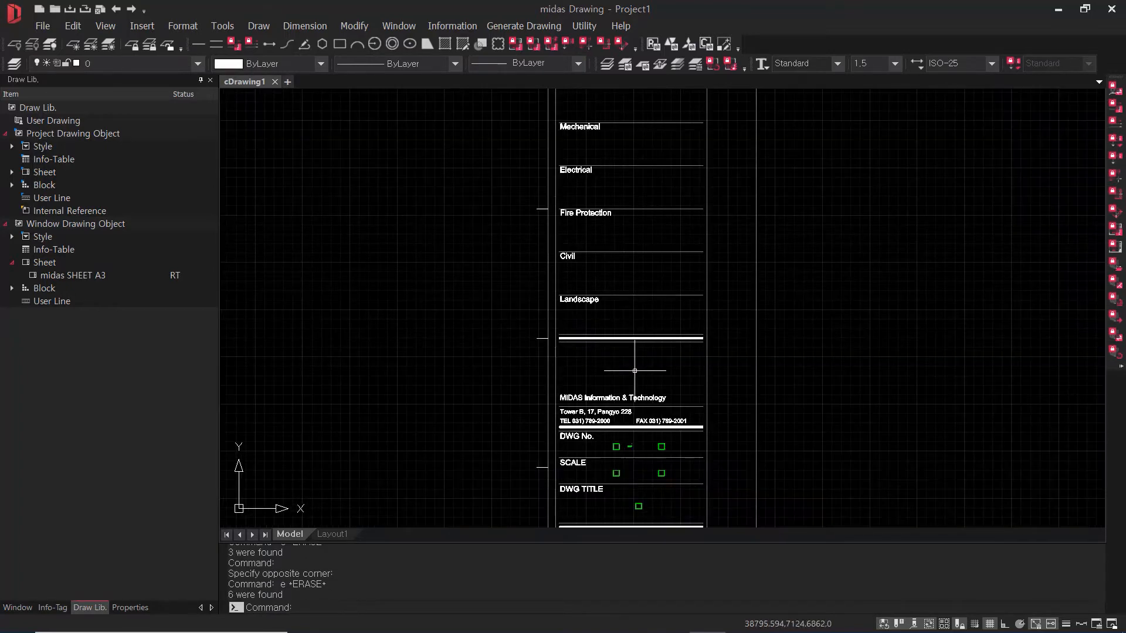
pyautogui.press('Escape')
pyautogui.press('Escape')
pyautogui.press('Escape')
pyautogui.press('Escape')
pyautogui.scroll(-2, 622, 369)
pyautogui.click(530, 137)
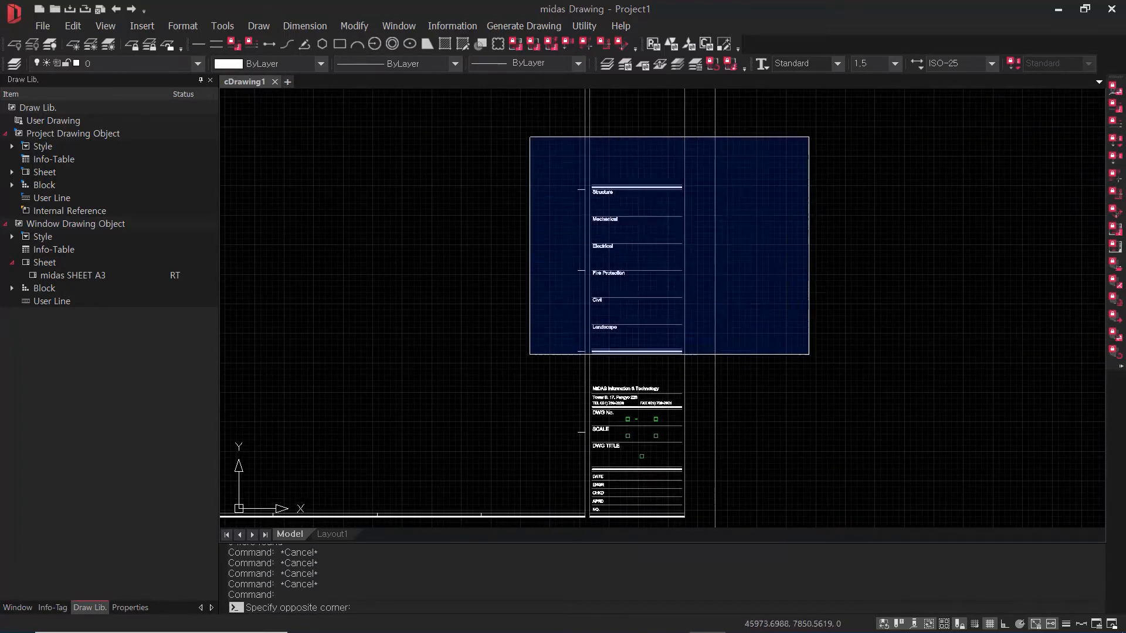
pyautogui.click(821, 368)
pyautogui.write('m')
pyautogui.press('Return')
pyautogui.click(942, 309)
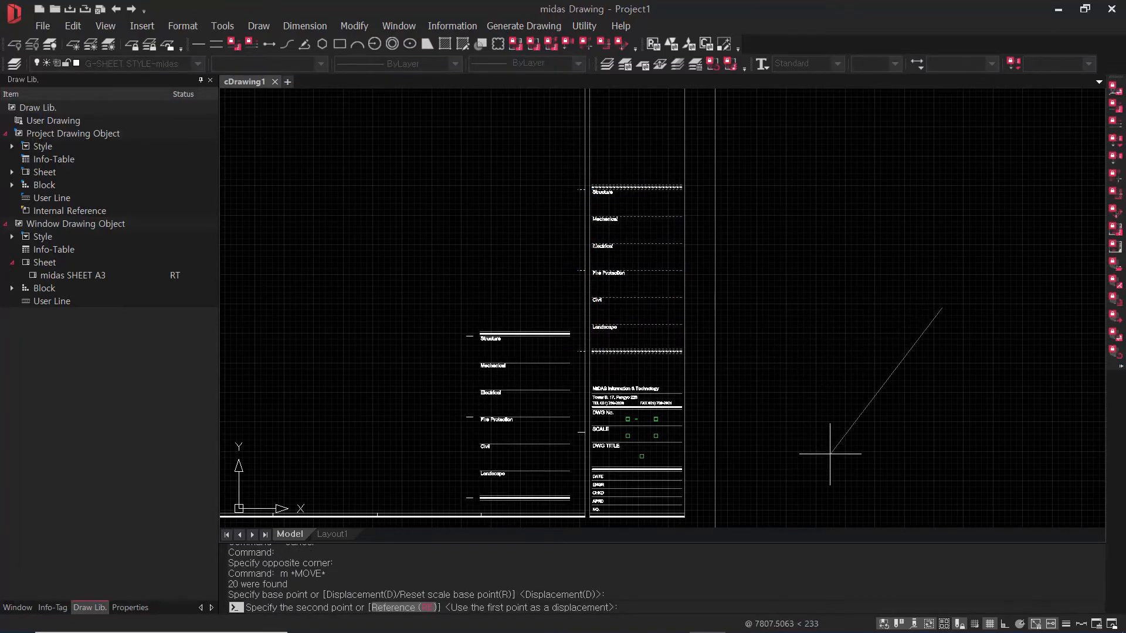
pyautogui.moveTo(720, 428); pyautogui.dragTo(793, 348, button='middle')
pyautogui.press('Escape')
pyautogui.press('Escape')
pyautogui.press('Escape')
# Move the Structure-to-Landscape rows by their lower right end to the bottom of the drawing area, just outside the title column.
pyautogui.moveTo(950, 229)
pyautogui.mouseDown(button='middle')
pyautogui.moveTo(928, 294)
pyautogui.moveTo(866, 336)
pyautogui.mouseUp(button='middle')
pyautogui.press('Escape')
pyautogui.press('Escape')
pyautogui.write('m')
pyautogui.press('Return')
pyautogui.click(468, 172)
pyautogui.click(796, 407)
pyautogui.press('Return')
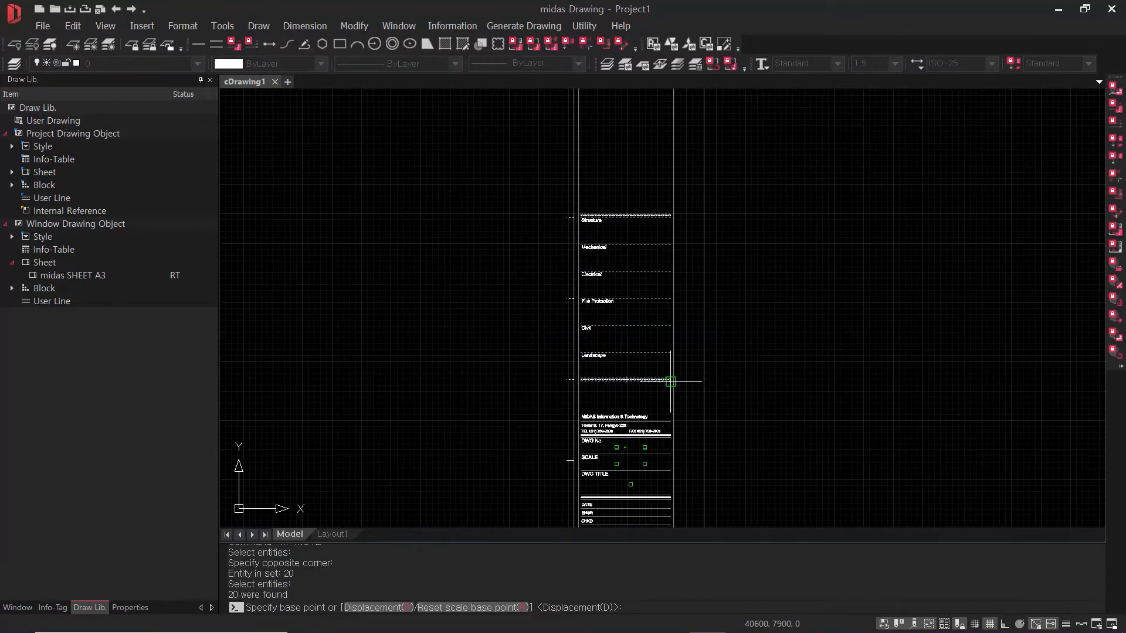
pyautogui.click(670, 381)
pyautogui.scroll(4, 668, 382)
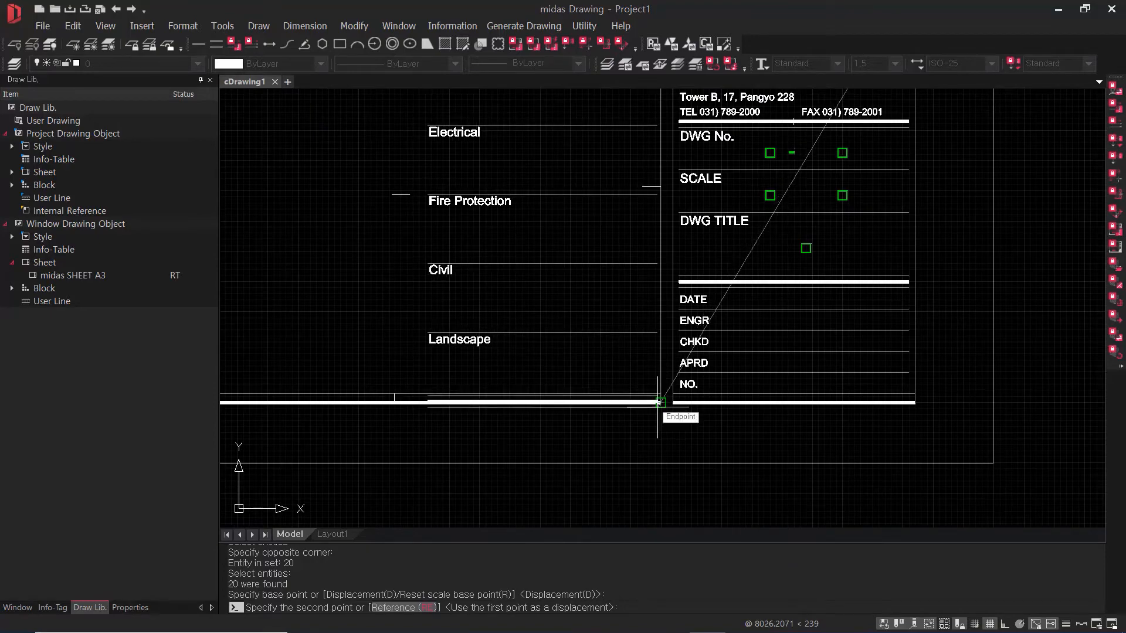
pyautogui.click(659, 403)
pyautogui.press('Escape')
pyautogui.press('Escape')
pyautogui.scroll(-6, 820, 337)
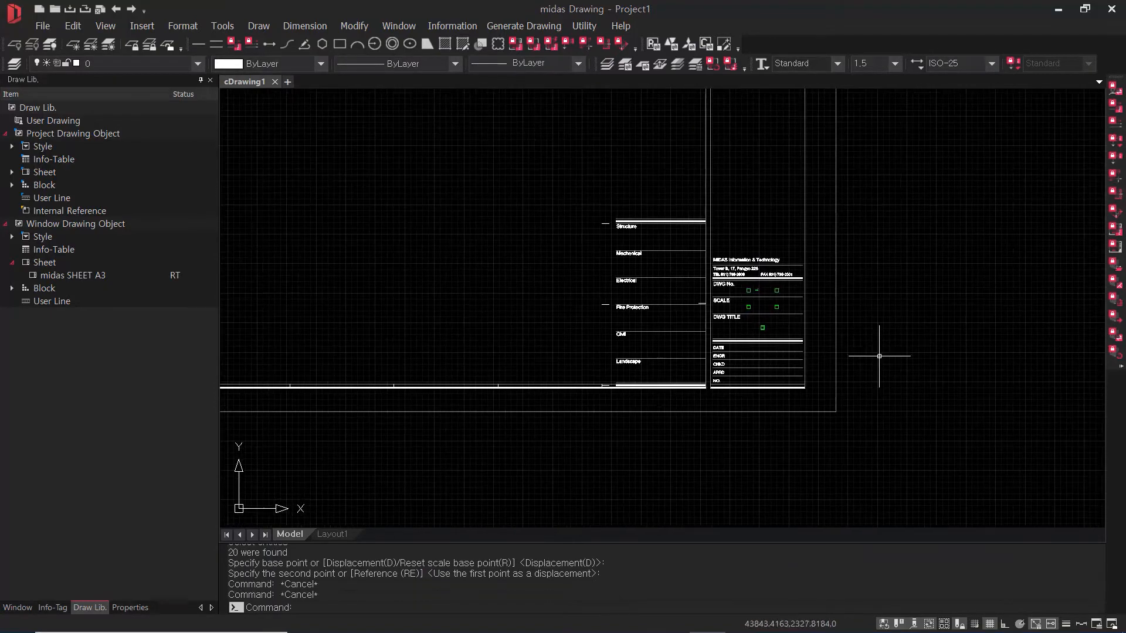
# Erase the two upper tick marks beside the outer edge of the moved Structure-to-Landscape rows.
pyautogui.scroll(5, 800, 330)
pyautogui.press('Escape')
pyautogui.press('Escape')
pyautogui.press('Escape')
pyautogui.moveTo(559, 311); pyautogui.dragTo(534, 431)
pyautogui.press('Delete')
pyautogui.press('Escape')
pyautogui.press('Escape')
# Copy the title column's inner vertical line 3800 to the left, towards the outer edge of the moved rows.
pyautogui.click(659, 278)
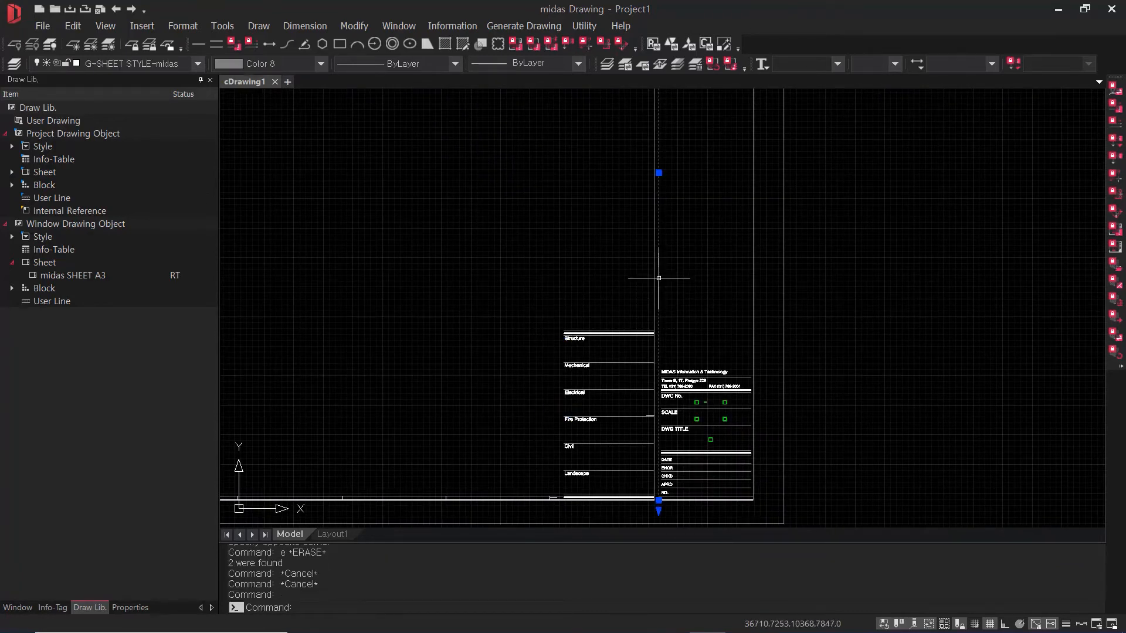
pyautogui.press('Return')
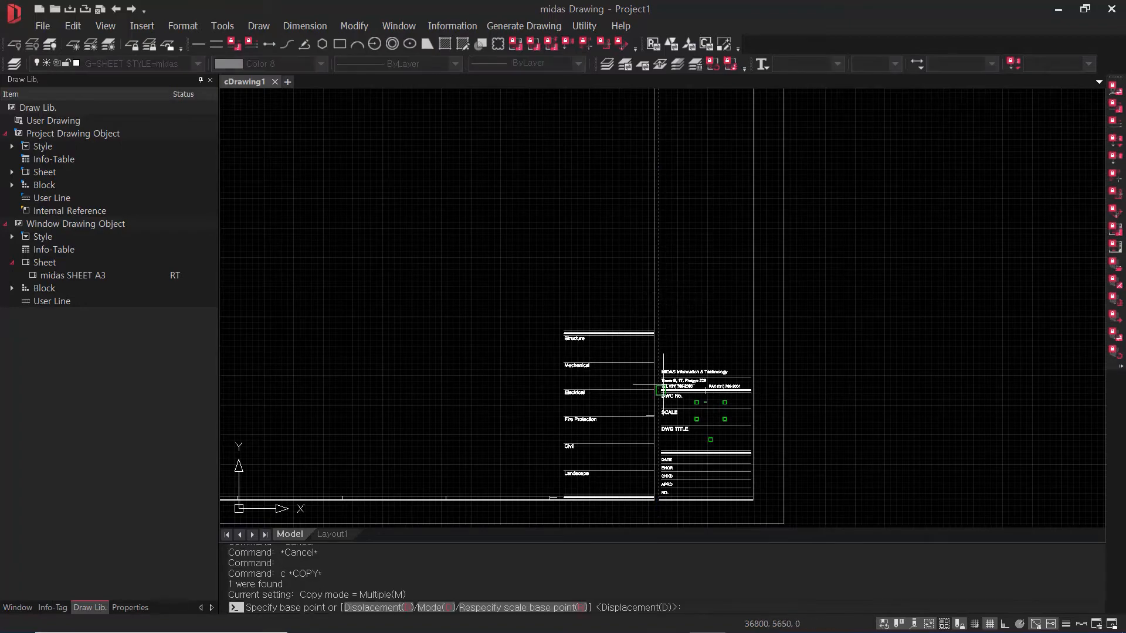
pyautogui.scroll(3, 655, 491)
pyautogui.moveTo(663, 520); pyautogui.dragTo(706, 445, button='middle')
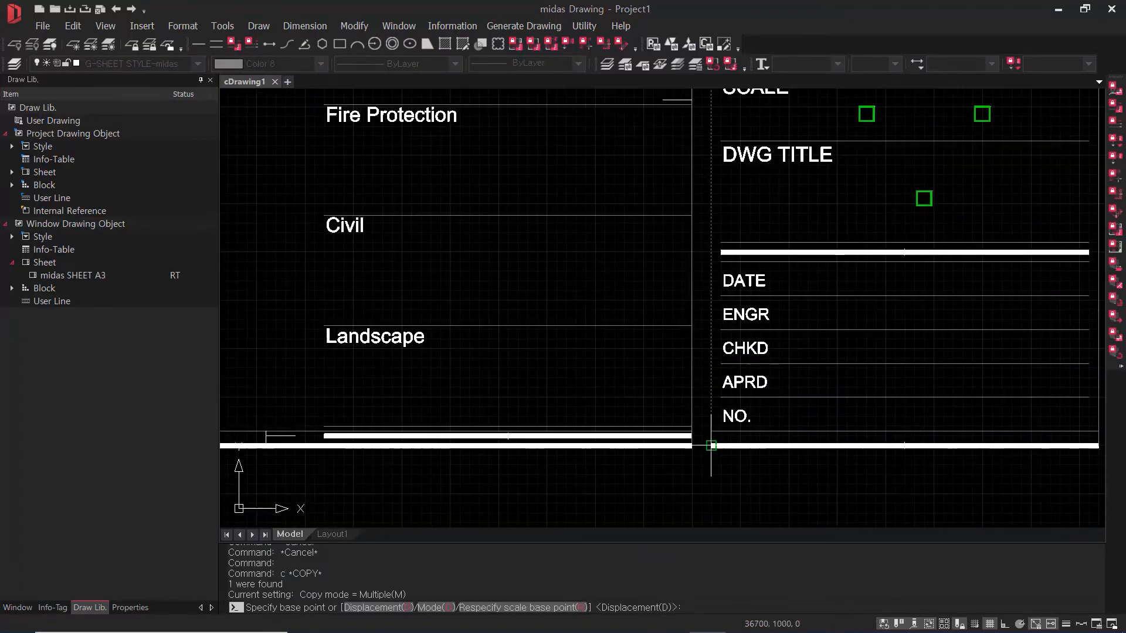
pyautogui.click(691, 446)
pyautogui.scroll(-3, 502, 437)
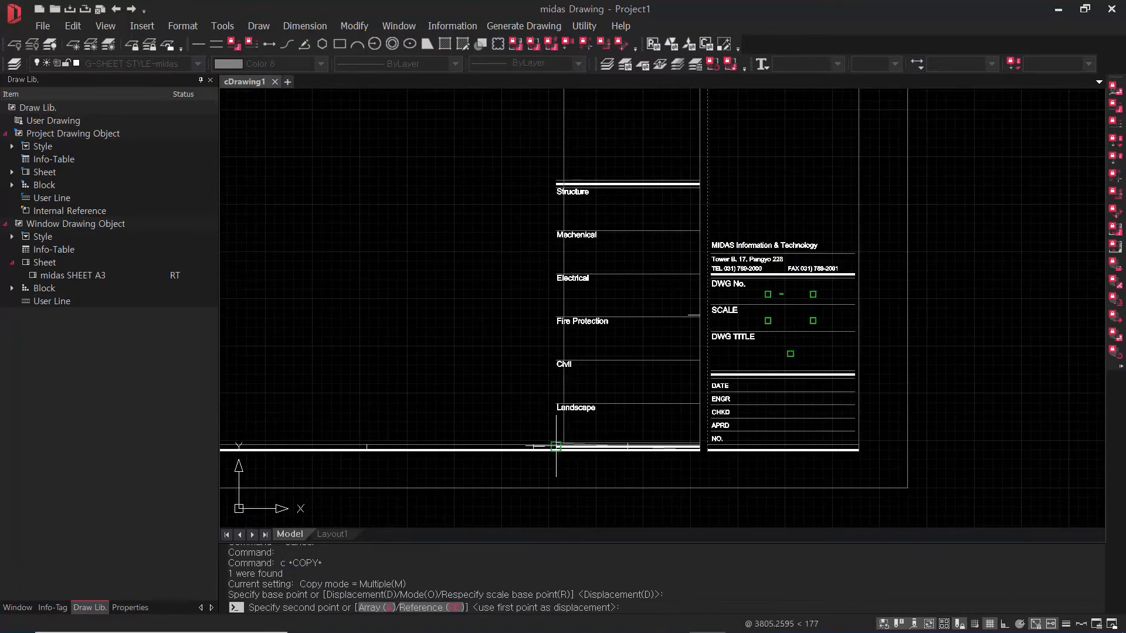
pyautogui.scroll(3, 540, 446)
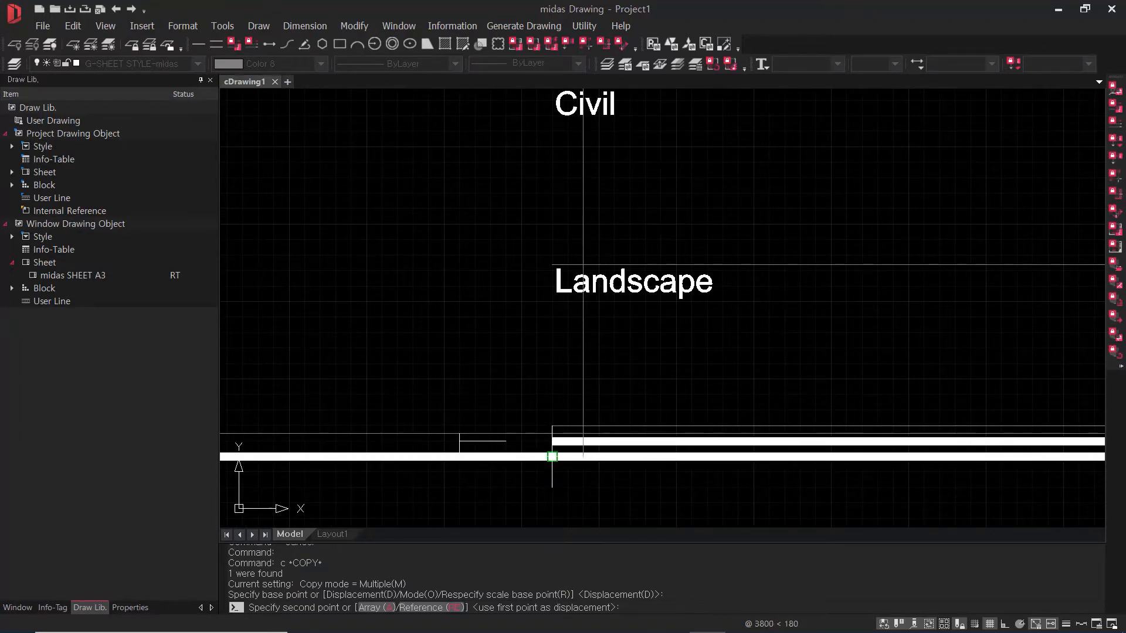
pyautogui.click(551, 456)
pyautogui.press('Escape')
pyautogui.press('Escape')
# Move the copied vertical line from its crossing with the Landscape row line to that row line's left end.
pyautogui.click(664, 362)
pyautogui.click(539, 382)
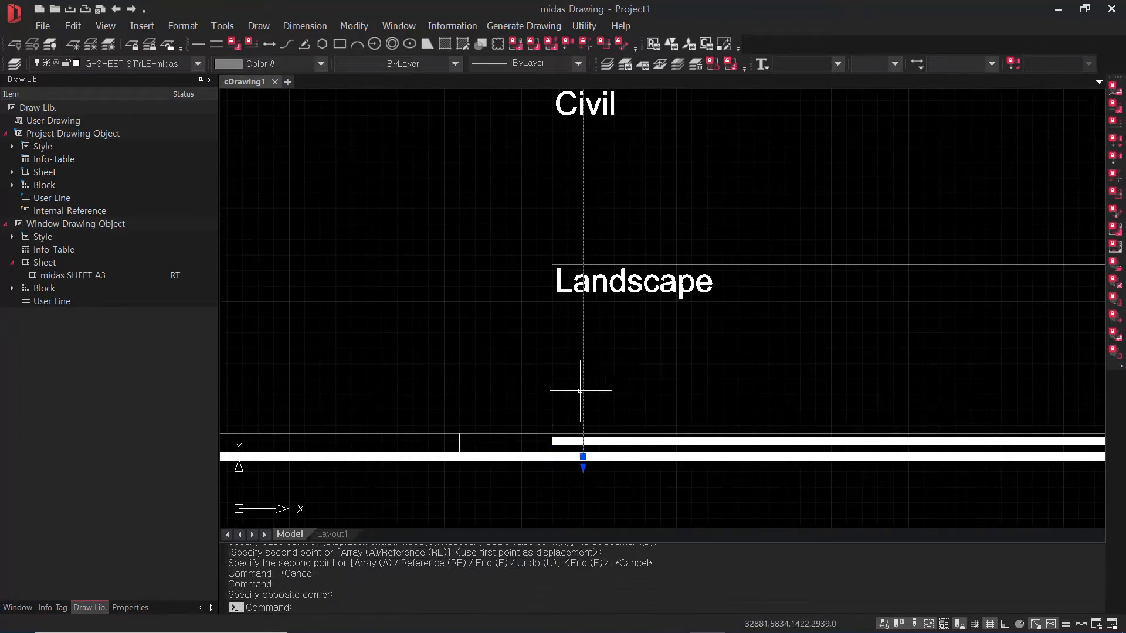
pyautogui.write('m')
pyautogui.press('Return')
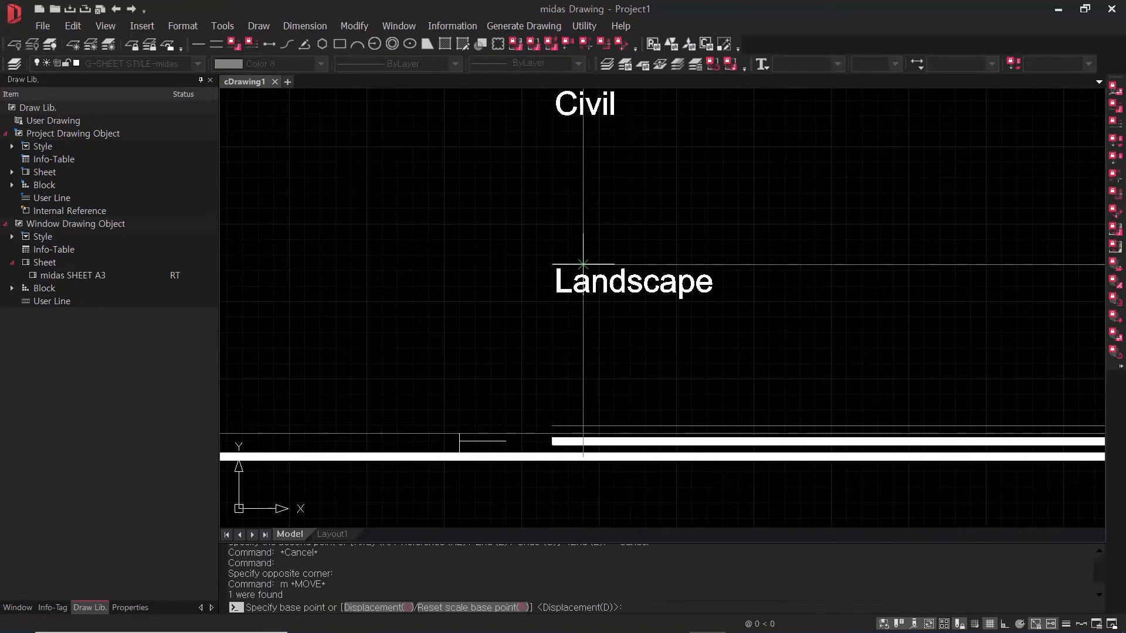
pyautogui.click(583, 264)
pyautogui.click(552, 263)
pyautogui.scroll(-5, 576, 290)
pyautogui.moveTo(622, 338); pyautogui.dragTo(608, 403, button='middle')
pyautogui.scroll(-2, 607, 401)
pyautogui.moveTo(605, 214); pyautogui.dragTo(600, 259, button='middle')
pyautogui.press('Escape')
pyautogui.press('Escape')
pyautogui.press('Escape')
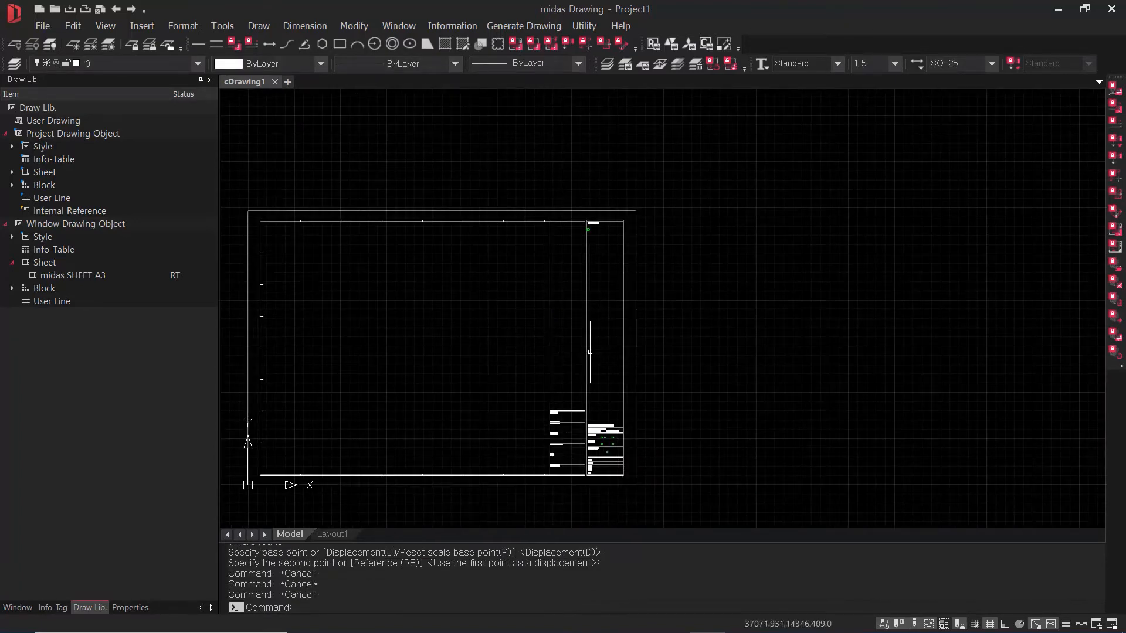
# Draw a horizontal line from the title column's right vertical line across to the copied vertical line.
pyautogui.scroll(2, 608, 397)
pyautogui.write('l')
pyautogui.press('Return')
pyautogui.scroll(2, 623, 409)
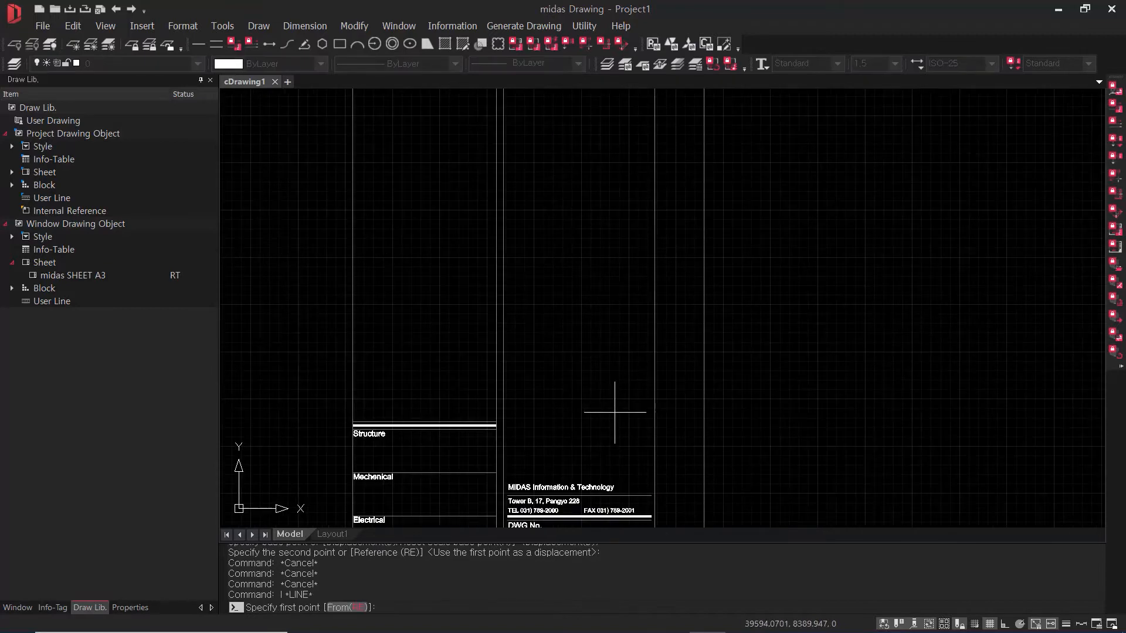
pyautogui.click(654, 168)
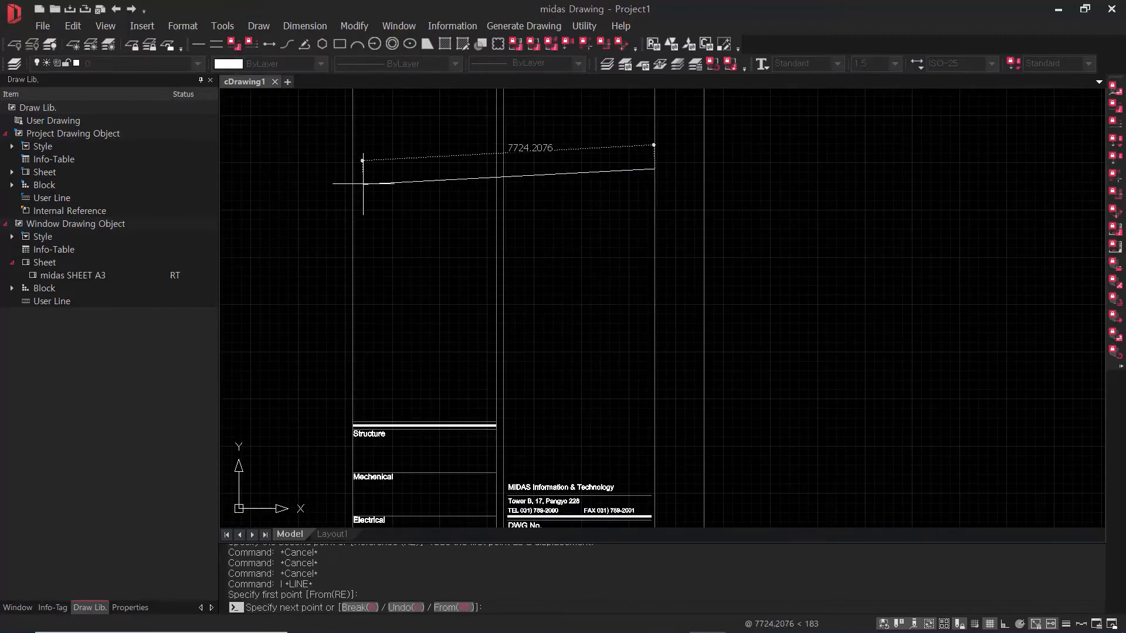
pyautogui.click(352, 168)
pyautogui.press('Escape')
pyautogui.press('Escape')
# Move the new horizontal line straight down in orthogonal mode to just above the Structure row.
pyautogui.moveTo(637, 151); pyautogui.dragTo(578, 219)
pyautogui.write('m')
pyautogui.press('Return')
pyautogui.click(907, 252)
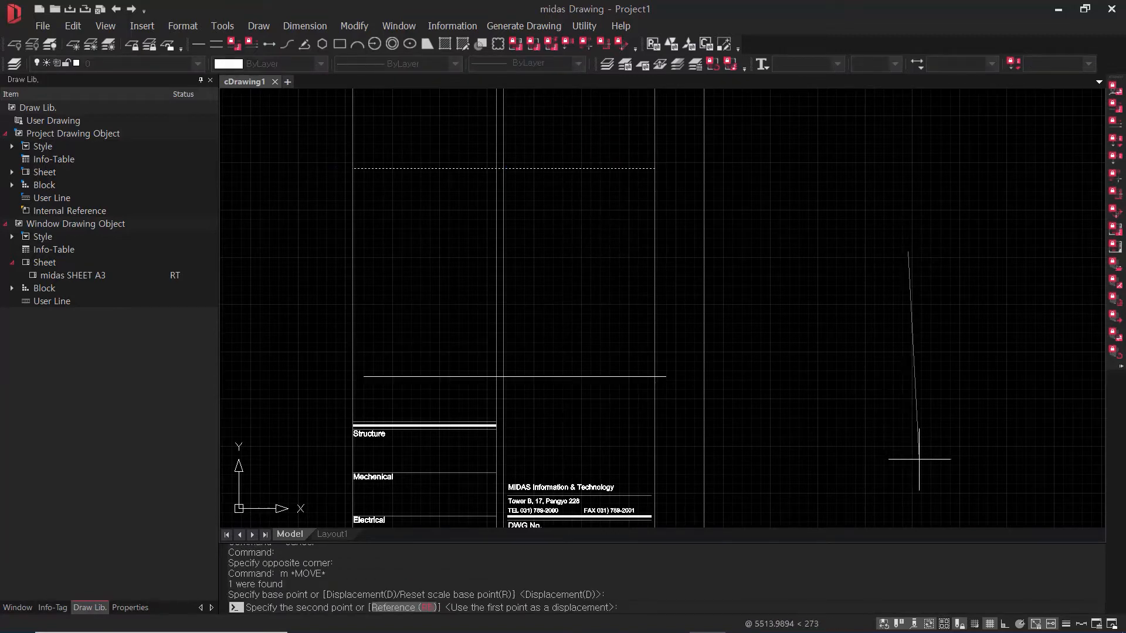
pyautogui.press('F8')
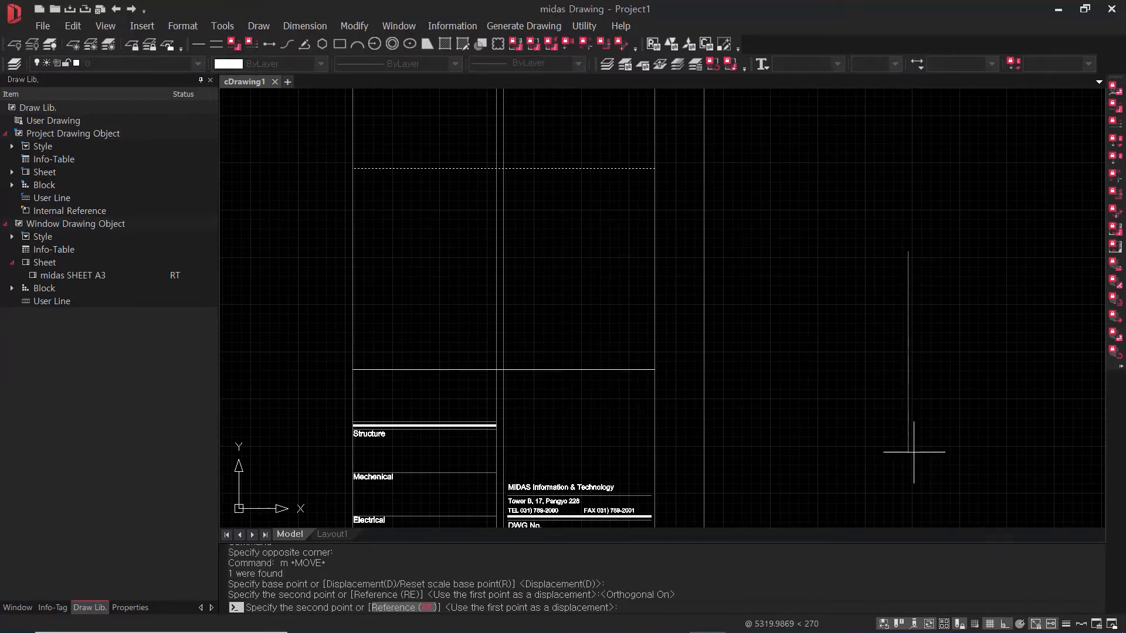
pyautogui.click(911, 449)
pyautogui.press('Escape')
pyautogui.press('Escape')
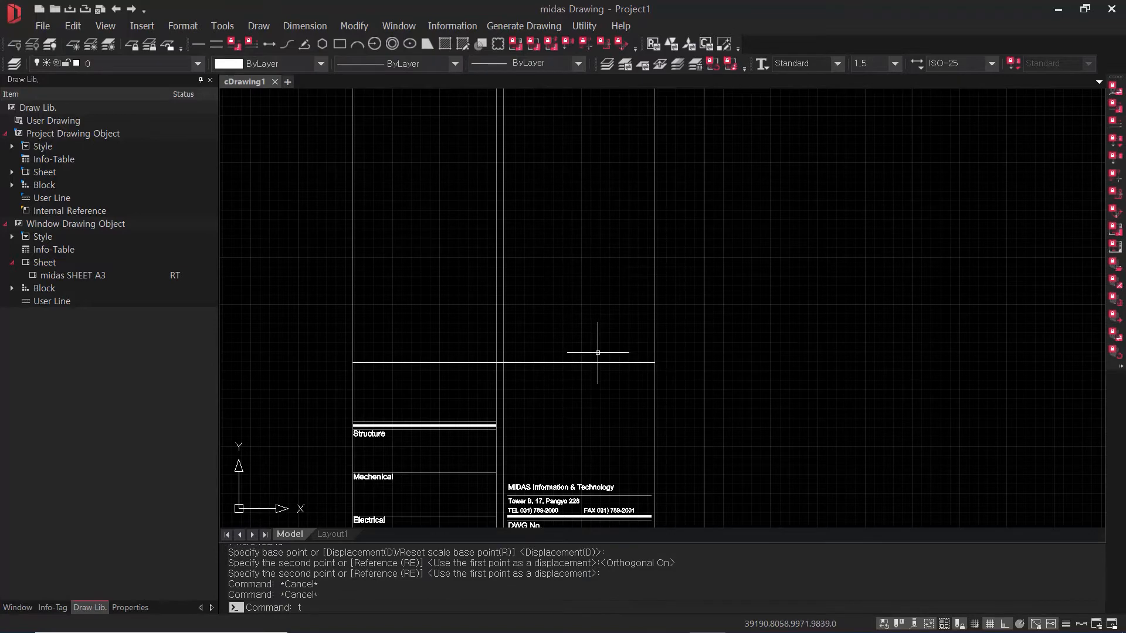
pyautogui.press('Return')
pyautogui.press('Escape')
pyautogui.press('Escape')
pyautogui.write('tr')
pyautogui.press('Return')
pyautogui.click(668, 318)
pyautogui.click(603, 313)
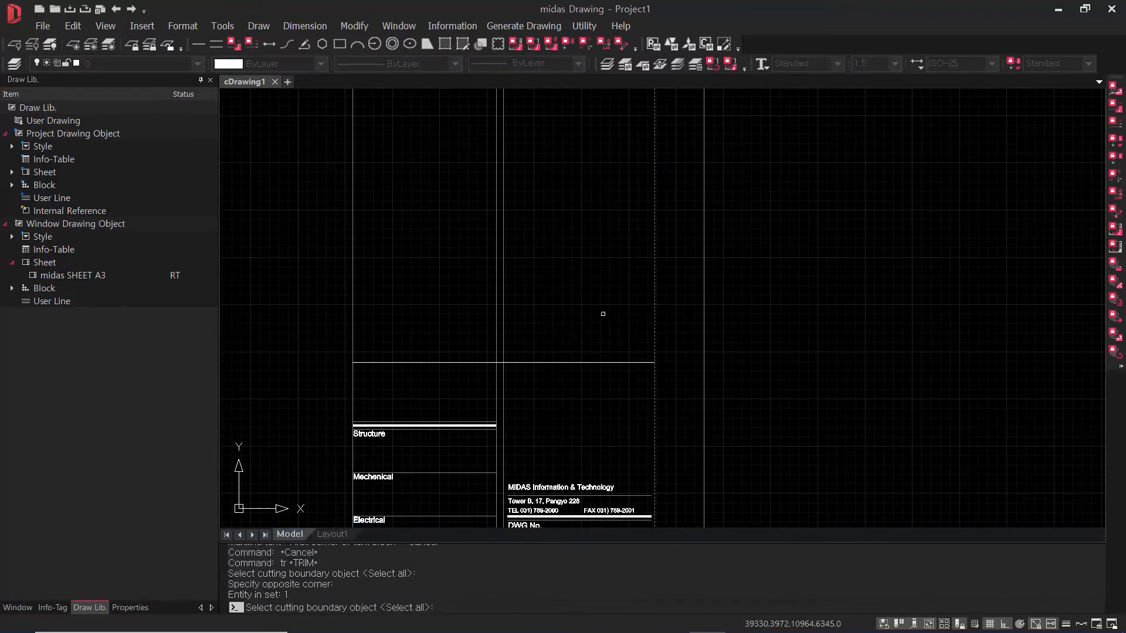
pyautogui.press('Escape')
pyautogui.press('Escape')
# Trim the vertical lines above the title block, using the new horizontal line as the cutting boundary.
pyautogui.press('Return')
pyautogui.click(618, 343)
pyautogui.click(595, 391)
pyautogui.press('Return')
pyautogui.click(674, 305)
pyautogui.click(310, 305)
pyautogui.press('Escape')
pyautogui.press('Escape')
pyautogui.scroll(-2, 352, 309)
pyautogui.scroll(-3, 353, 309)
pyautogui.press('Escape')
# Move the Project name label and its field marker from the sheet's upper corner into the empty cell above Structure.
pyautogui.moveTo(580, 214); pyautogui.dragTo(586, 297, button='middle')
pyautogui.scroll(3, 505, 212)
pyautogui.click(700, 473)
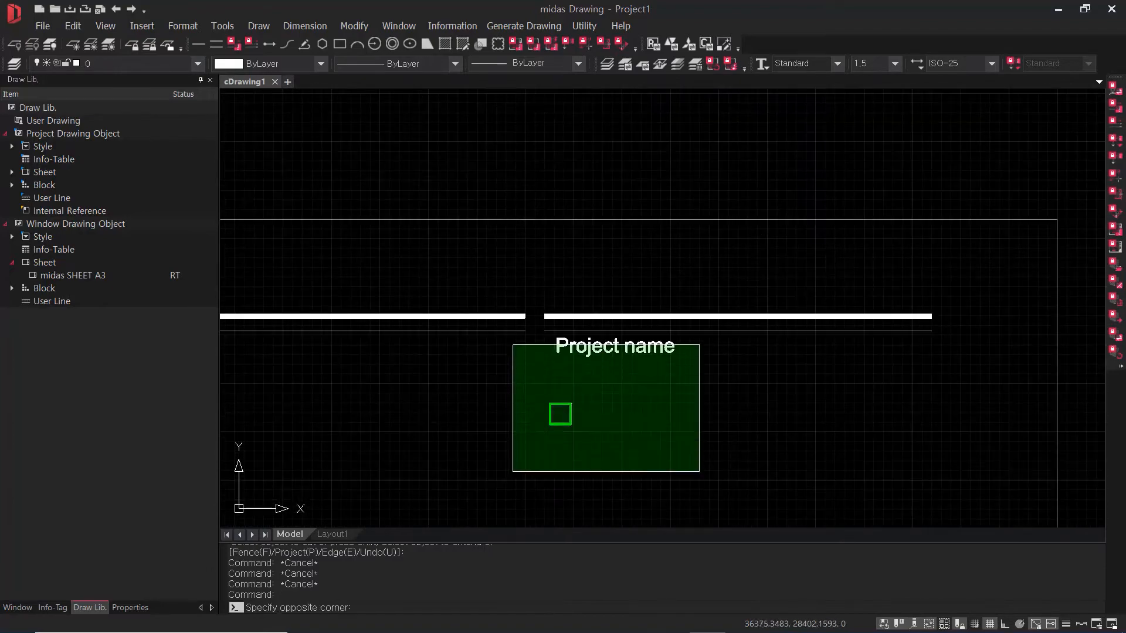
pyautogui.click(536, 340)
pyautogui.write('m')
pyautogui.press('Return')
pyautogui.click(648, 418)
pyautogui.scroll(-3, 607, 462)
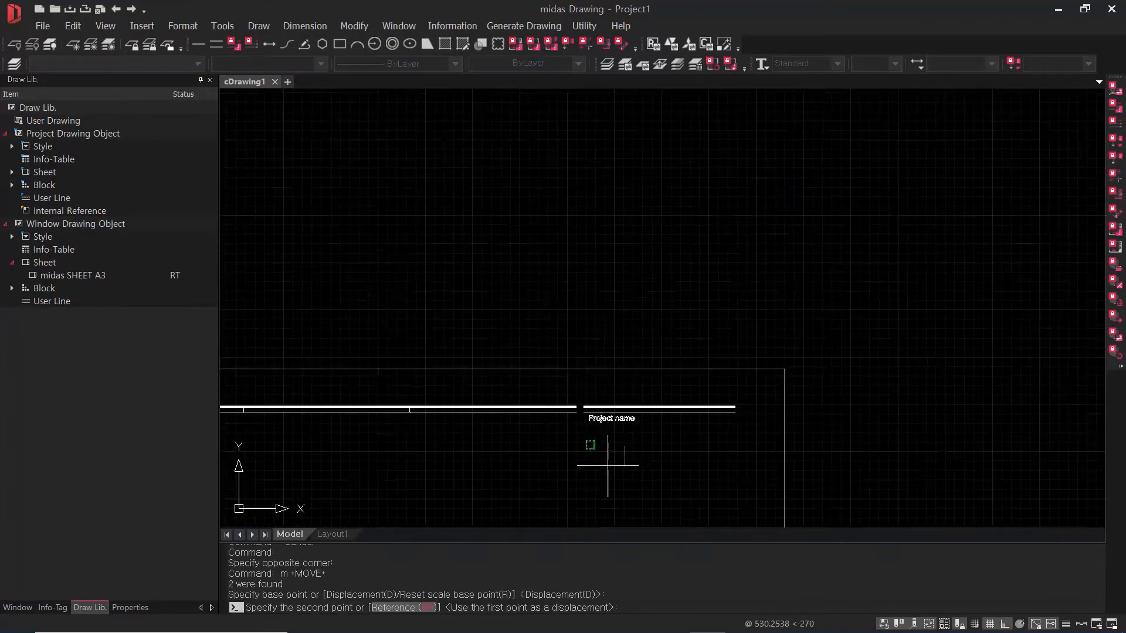
pyautogui.moveTo(623, 486); pyautogui.dragTo(625, 322, button='middle')
pyautogui.moveTo(625, 417); pyautogui.dragTo(661, 202, button='middle')
pyautogui.moveTo(655, 447); pyautogui.dragTo(643, 368, button='middle')
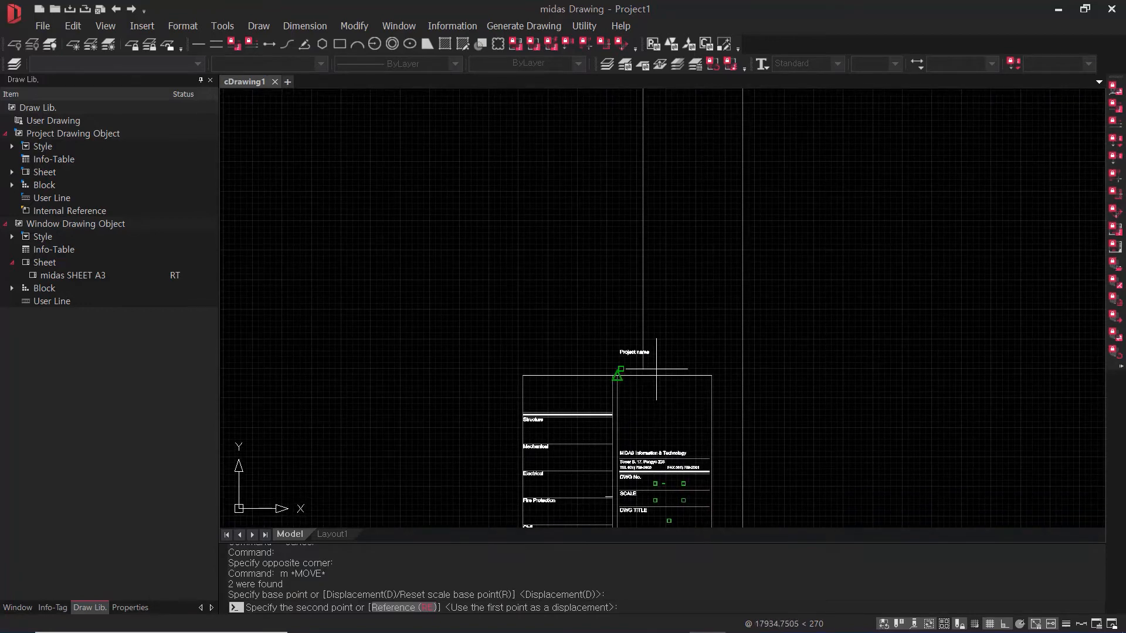
pyautogui.press('F8')
pyautogui.scroll(2, 557, 398)
pyautogui.scroll(2, 559, 398)
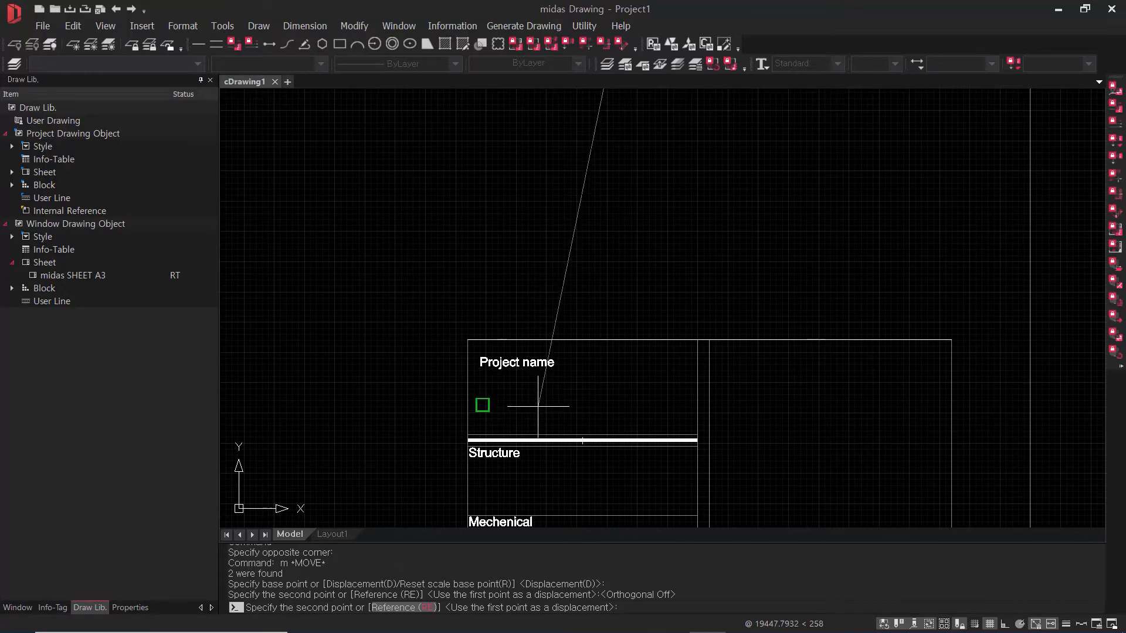
pyautogui.press('Escape')
pyautogui.press('Escape')
pyautogui.scroll(-5, 664, 336)
pyautogui.press('Escape')
pyautogui.press('Escape')
pyautogui.press('Escape')
pyautogui.press('Escape')
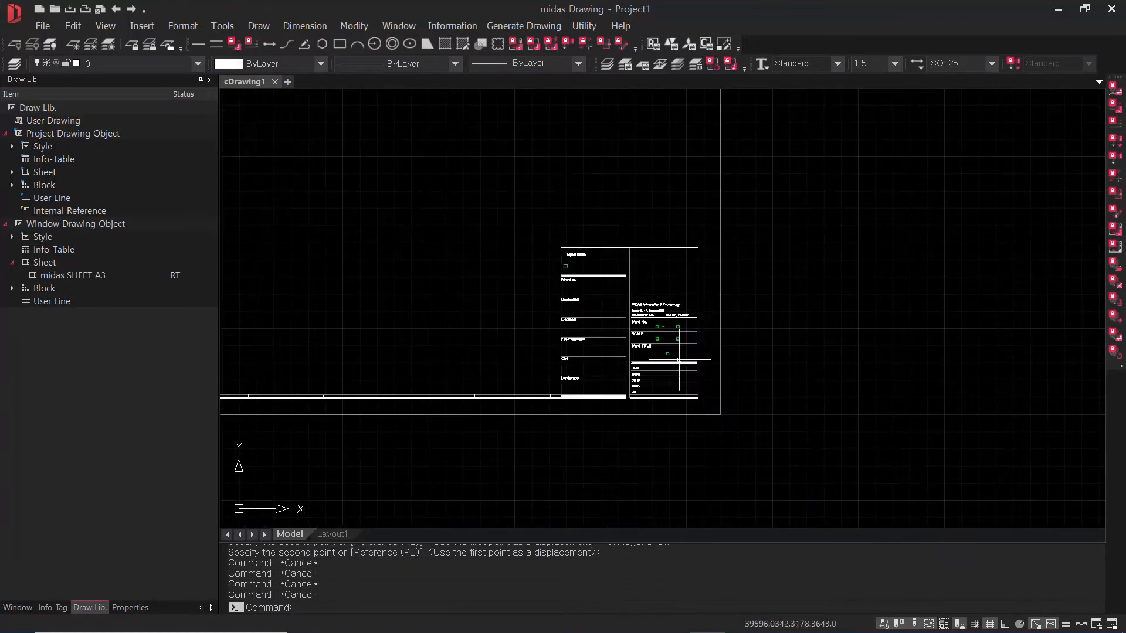
# Redraw the inner frame's right vertical line from the top border down to the title block and match its line properties.
pyautogui.scroll(-2, 681, 336)
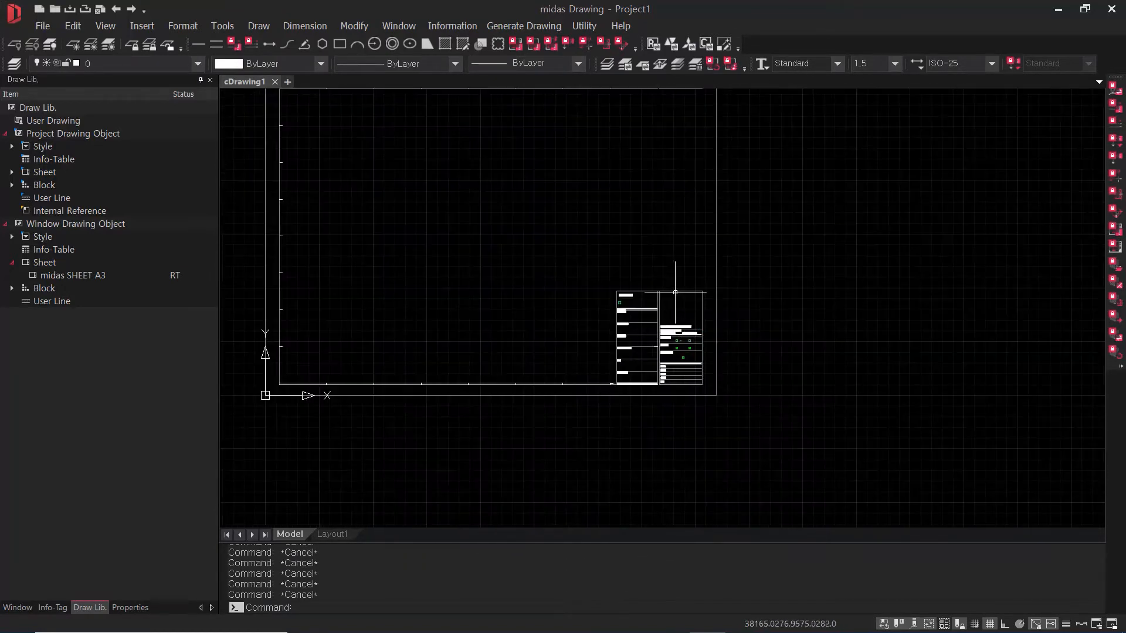
pyautogui.moveTo(680, 294)
pyautogui.mouseDown(button='middle')
pyautogui.moveTo(668, 382)
pyautogui.moveTo(678, 354)
pyautogui.mouseUp(button='middle')
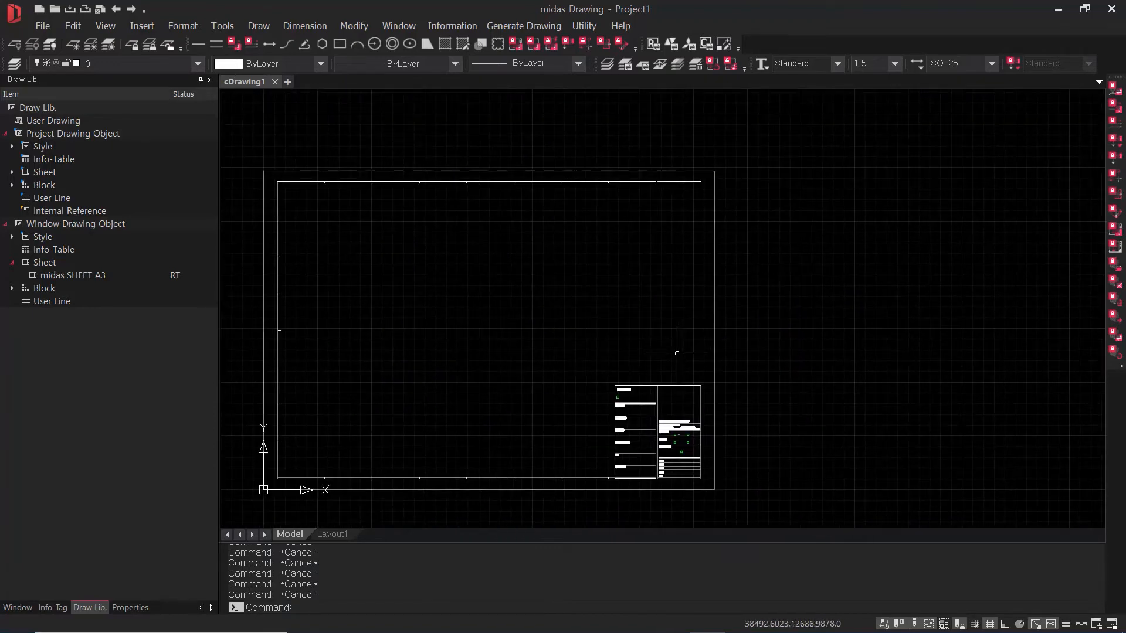
pyautogui.write('ma')
pyautogui.press('Return')
pyautogui.click(703, 185)
pyautogui.click(703, 356)
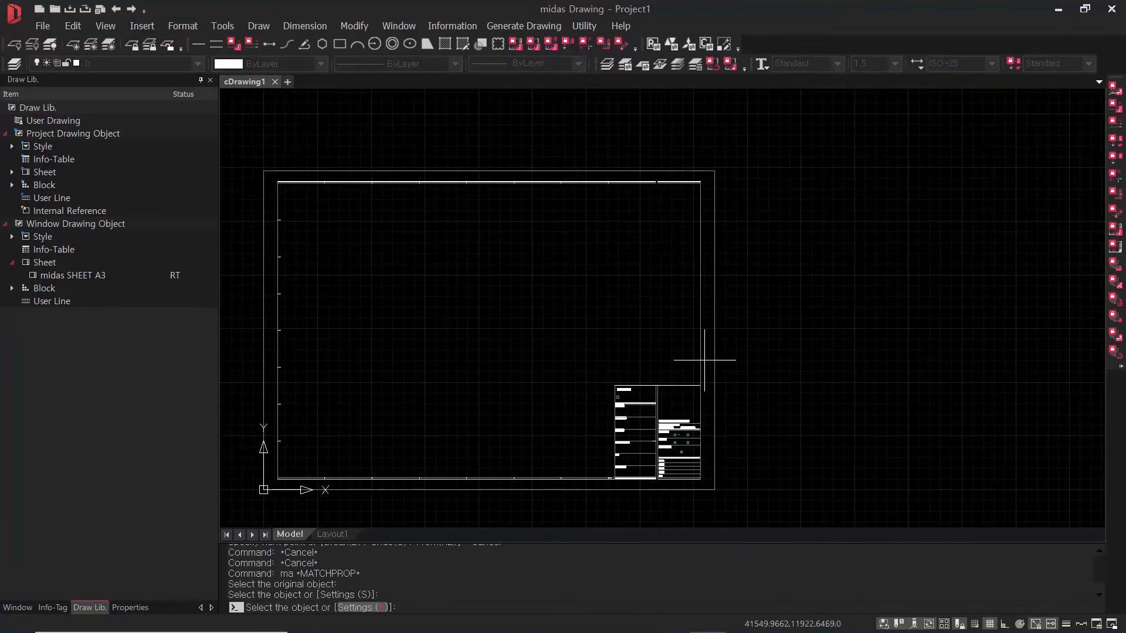
pyautogui.press('Escape')
pyautogui.press('Escape')
pyautogui.scroll(-2, 808, 368)
pyautogui.moveTo(808, 368); pyautogui.dragTo(794, 364, button='middle')
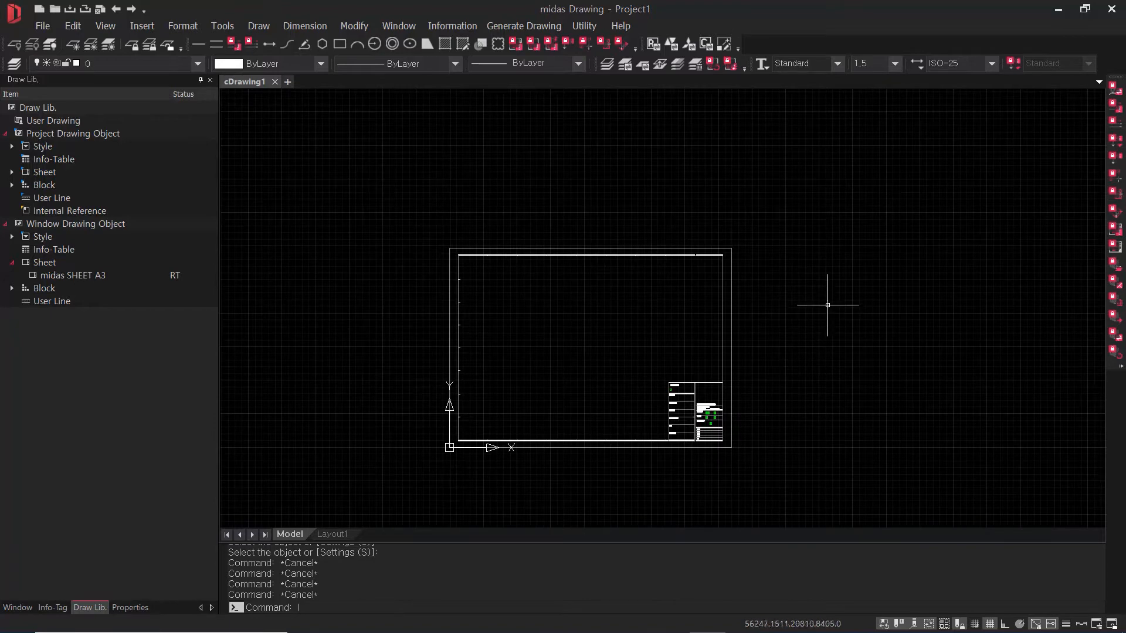
# Draw two separate slanted reference lines in the empty area beside the sheet.
pyautogui.write('l')
pyautogui.press('Return')
pyautogui.click(826, 282)
pyautogui.click(820, 390)
pyautogui.press('Escape')
pyautogui.press('Escape')
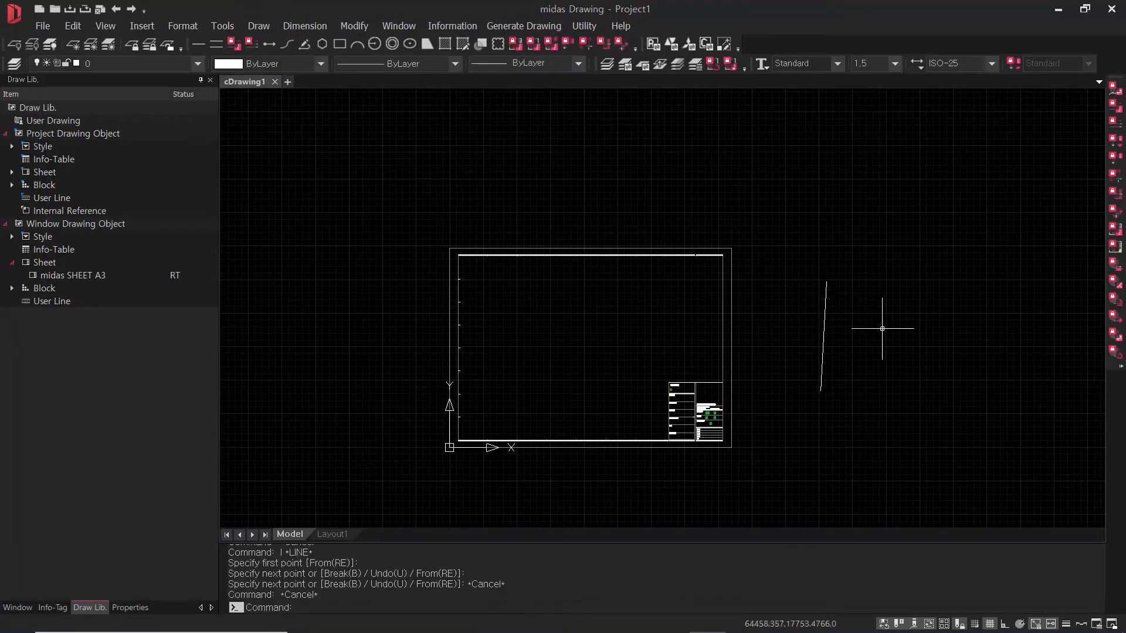
pyautogui.press('Return')
pyautogui.click(879, 299)
pyautogui.click(854, 385)
pyautogui.press('Escape')
pyautogui.press('Escape')
# Set the color of the reference line nearest the sheet to Red.
pyautogui.moveTo(847, 322); pyautogui.dragTo(787, 319)
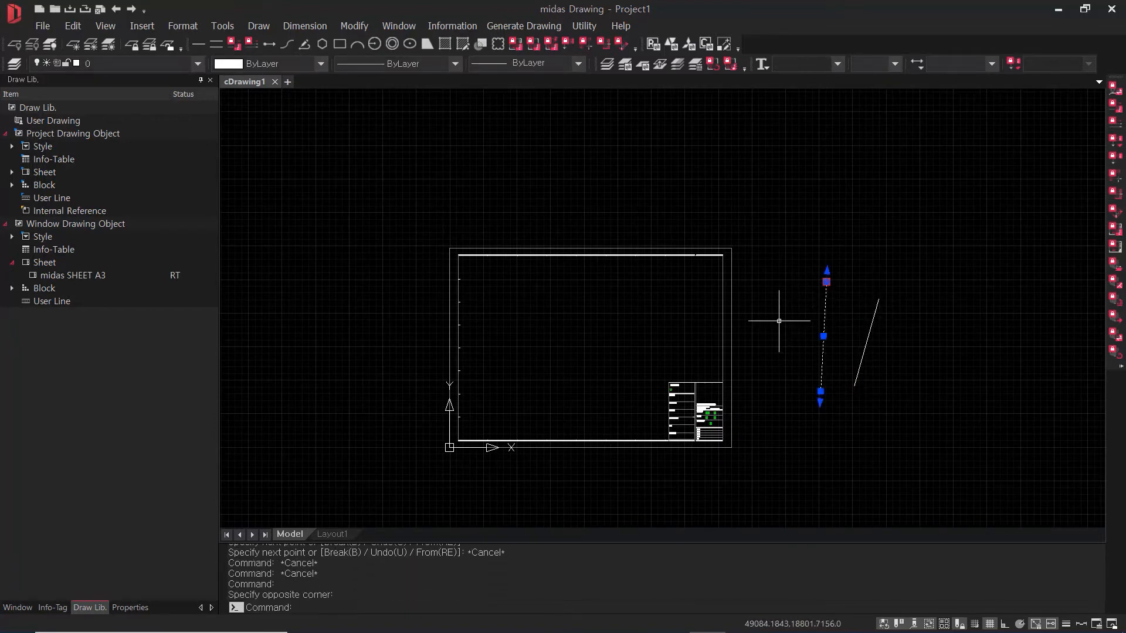
pyautogui.click(304, 62)
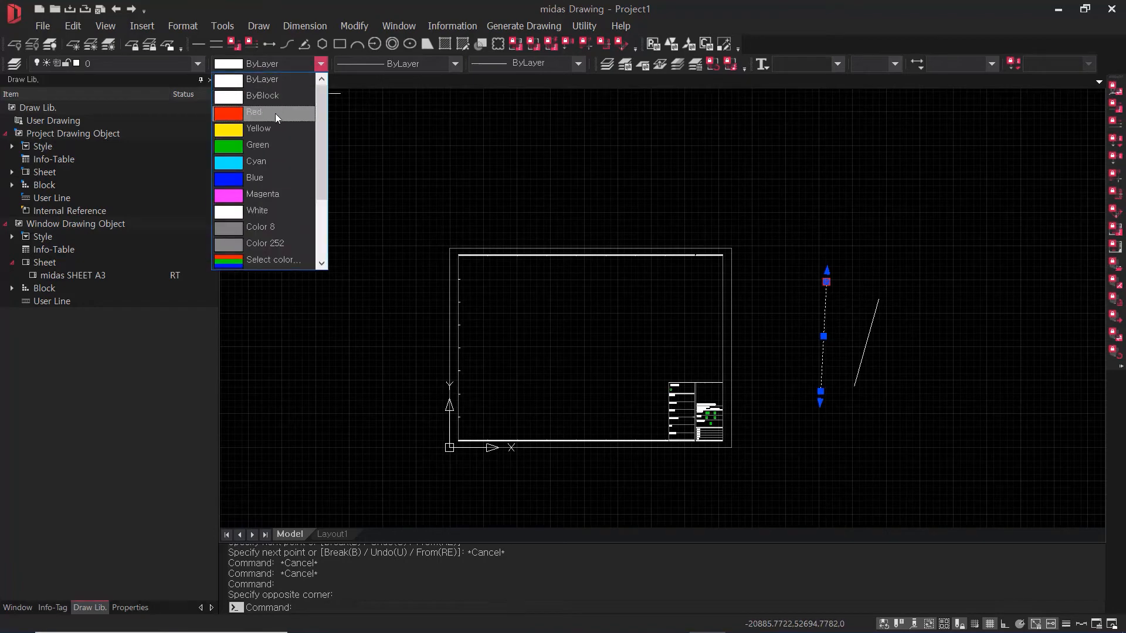
pyautogui.click(276, 114)
pyautogui.press('Escape')
pyautogui.press('Escape')
# Set the color of the outer reference line to Blue.
pyautogui.click(890, 354)
pyautogui.click(857, 336)
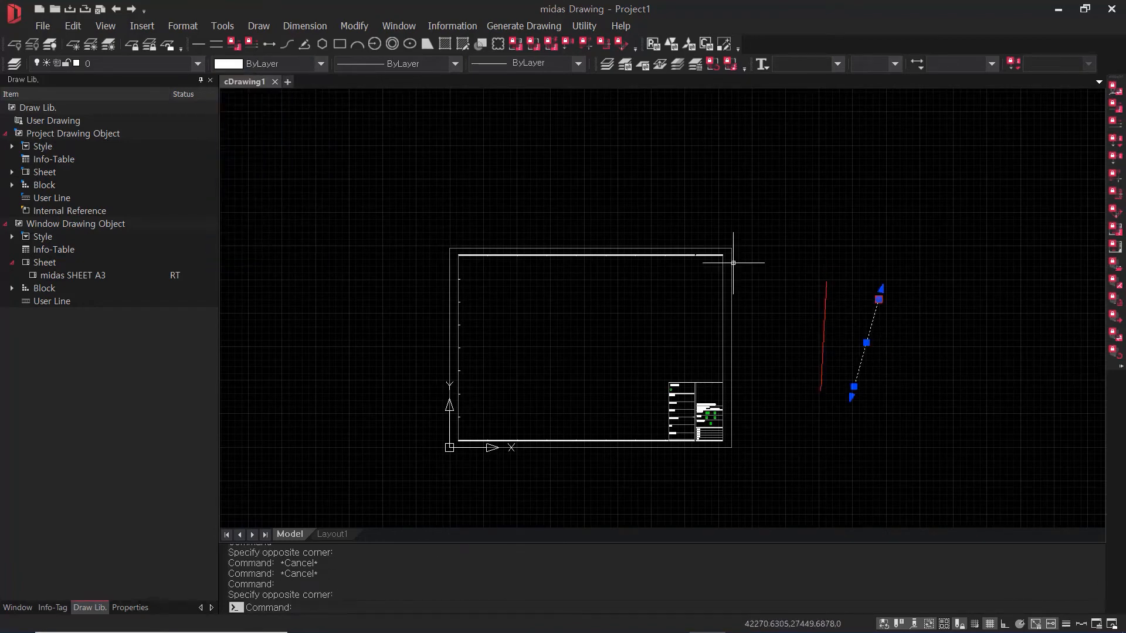
pyautogui.click(310, 63)
pyautogui.click(273, 182)
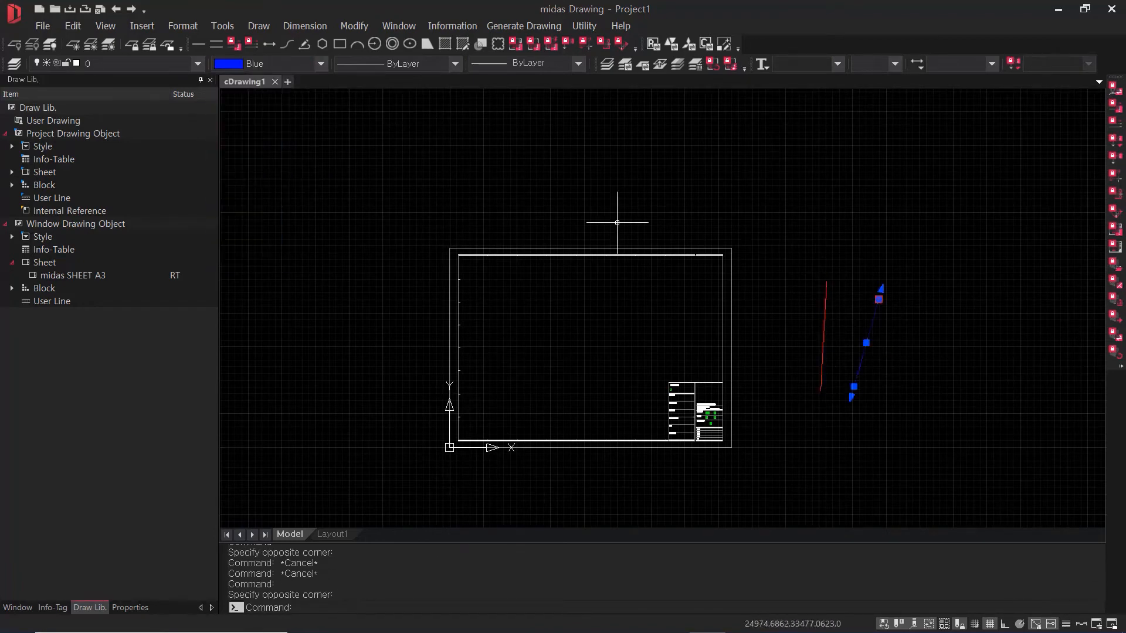
pyautogui.press('Escape')
pyautogui.press('Escape')
# Match the red reference line's properties onto the sheet's outer frame.
pyautogui.scroll(3, 870, 355)
pyautogui.press('Escape')
pyautogui.press('Escape')
pyautogui.write('ma')
pyautogui.press('Return')
pyautogui.moveTo(678, 322); pyautogui.dragTo(793, 300, button='middle')
pyautogui.click(757, 280)
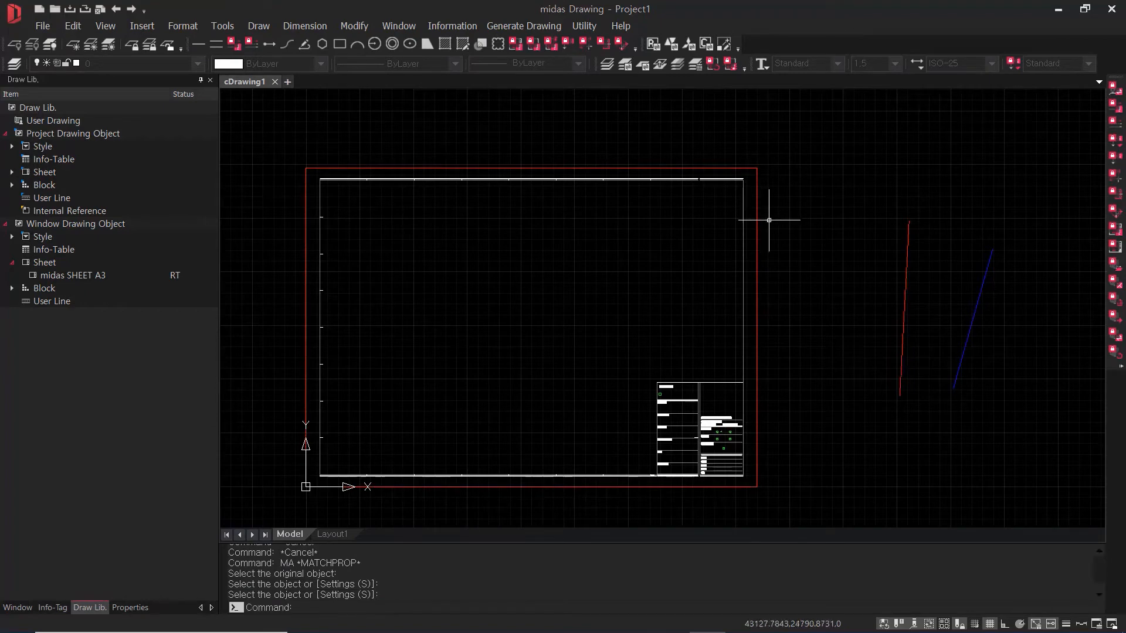
pyautogui.press('Escape')
pyautogui.press('Escape')
# Match the blue reference line's properties onto the inner frame's right, top and left borders, including the top polyline.
pyautogui.write('ma')
pyautogui.press('Return')
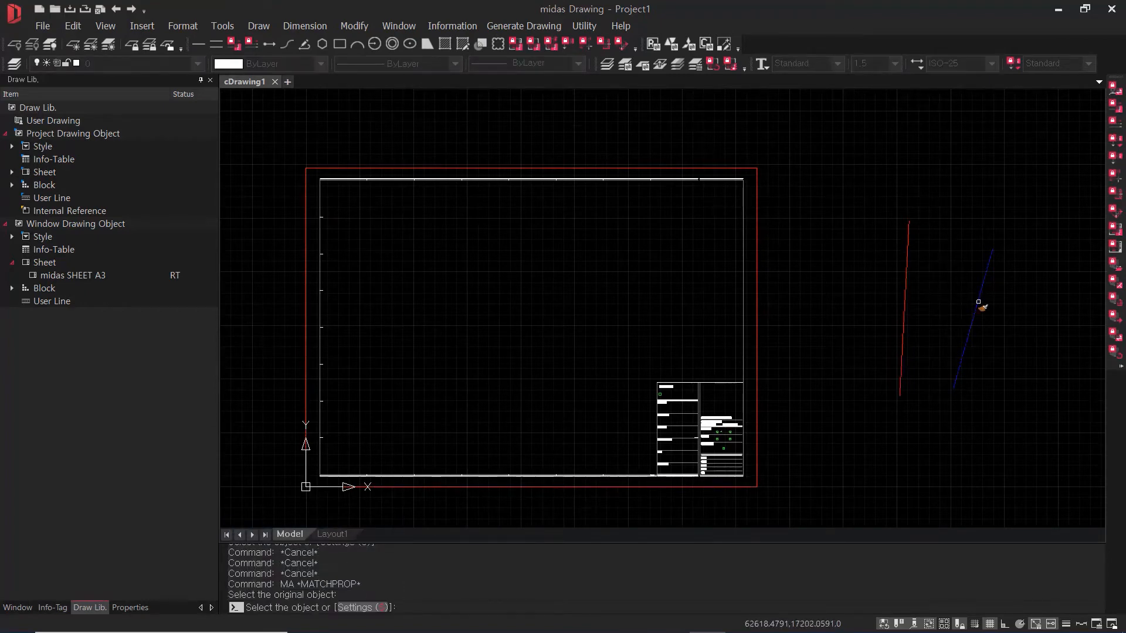
pyautogui.click(742, 205)
pyautogui.click(726, 182)
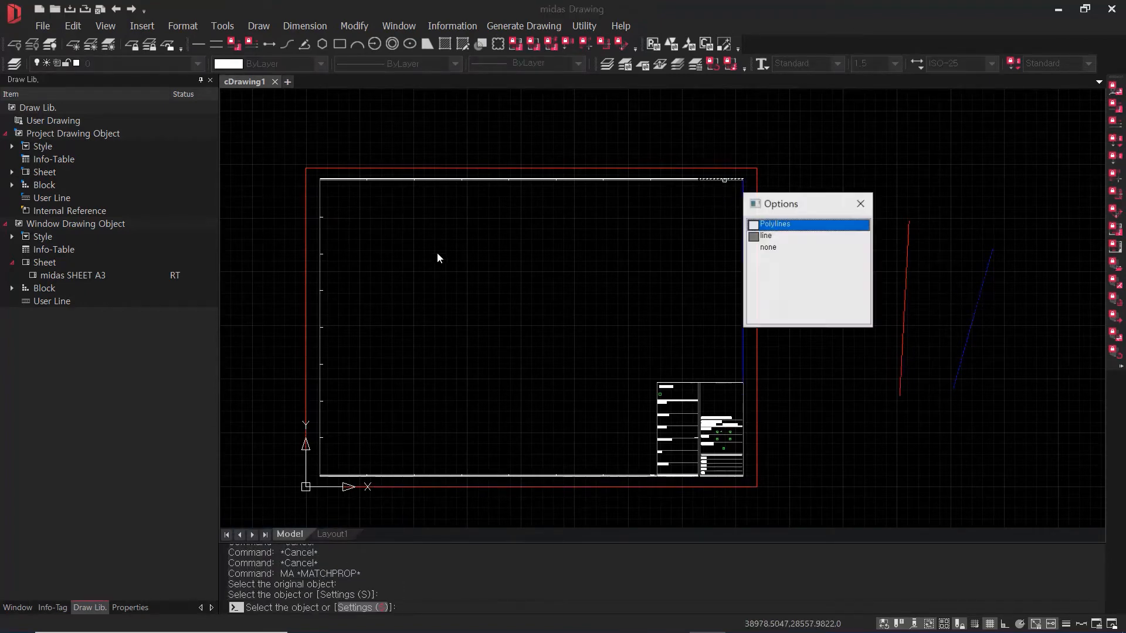
pyautogui.click(786, 230)
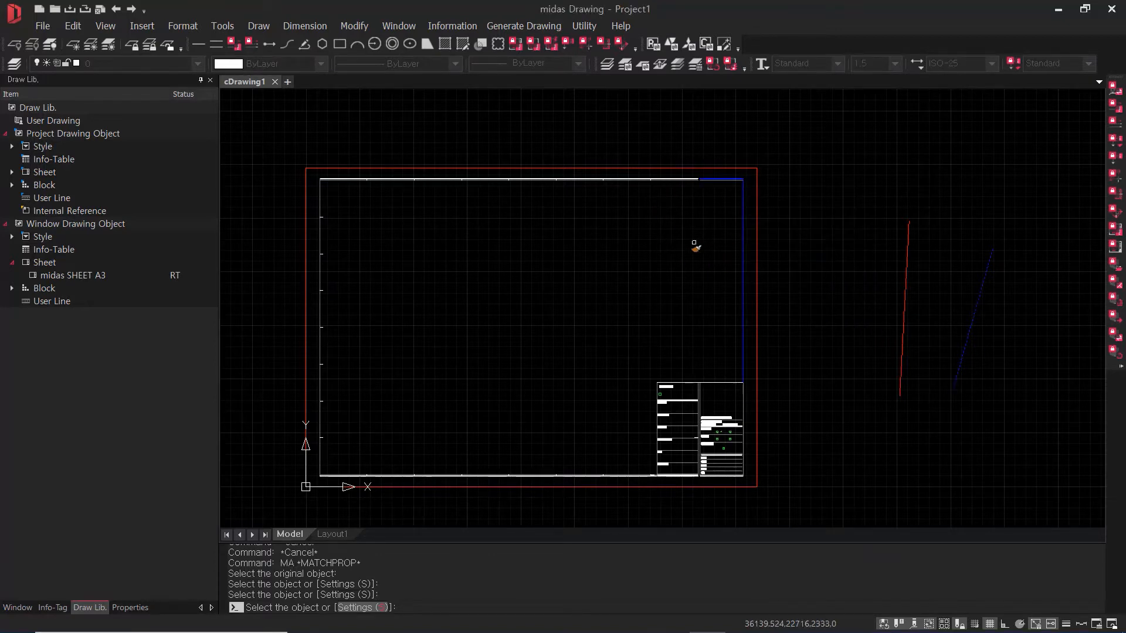
pyautogui.click(687, 237)
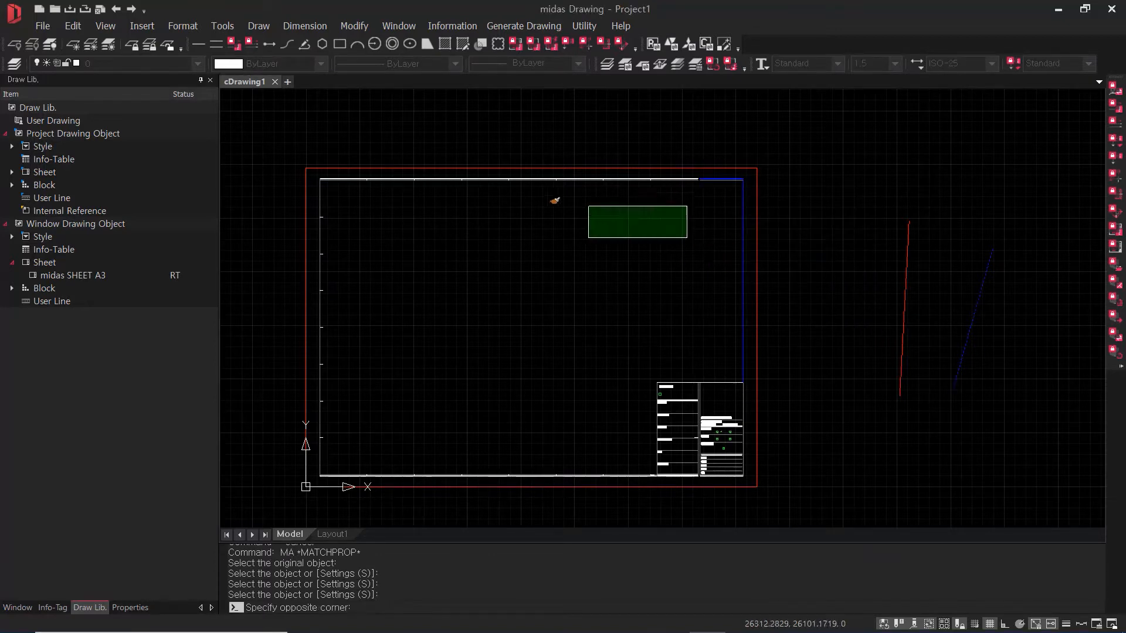
pyautogui.click(322, 182)
# Match the same blue properties onto the inner frame's bottom border, including the segments under the title block.
pyautogui.moveTo(560, 443); pyautogui.dragTo(552, 362, button='middle')
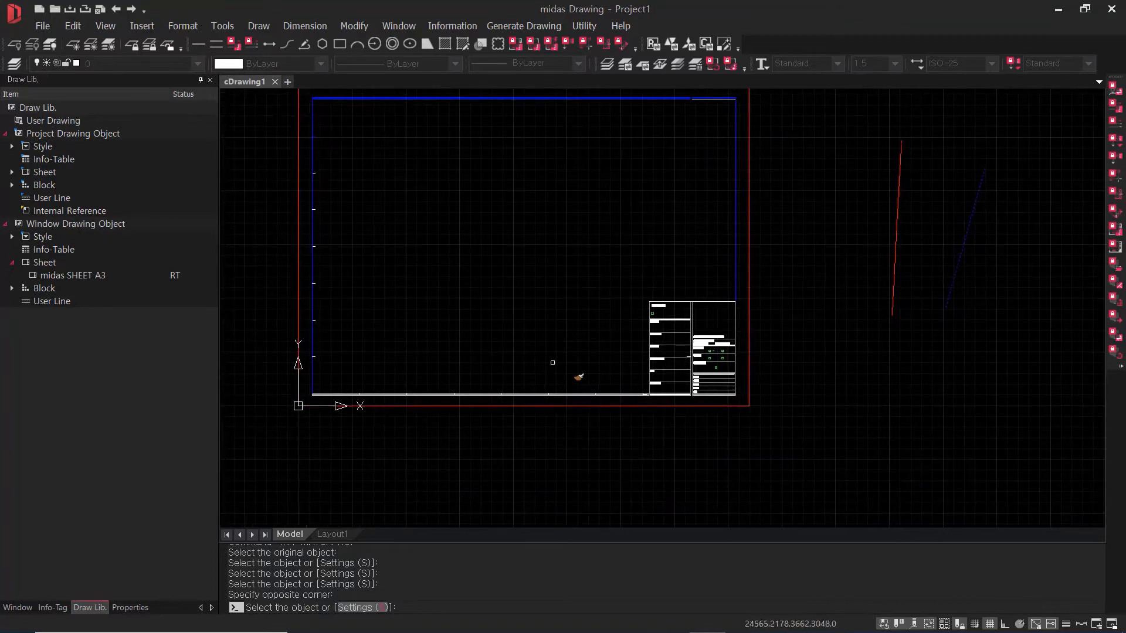
pyautogui.click(640, 390)
pyautogui.click(311, 399)
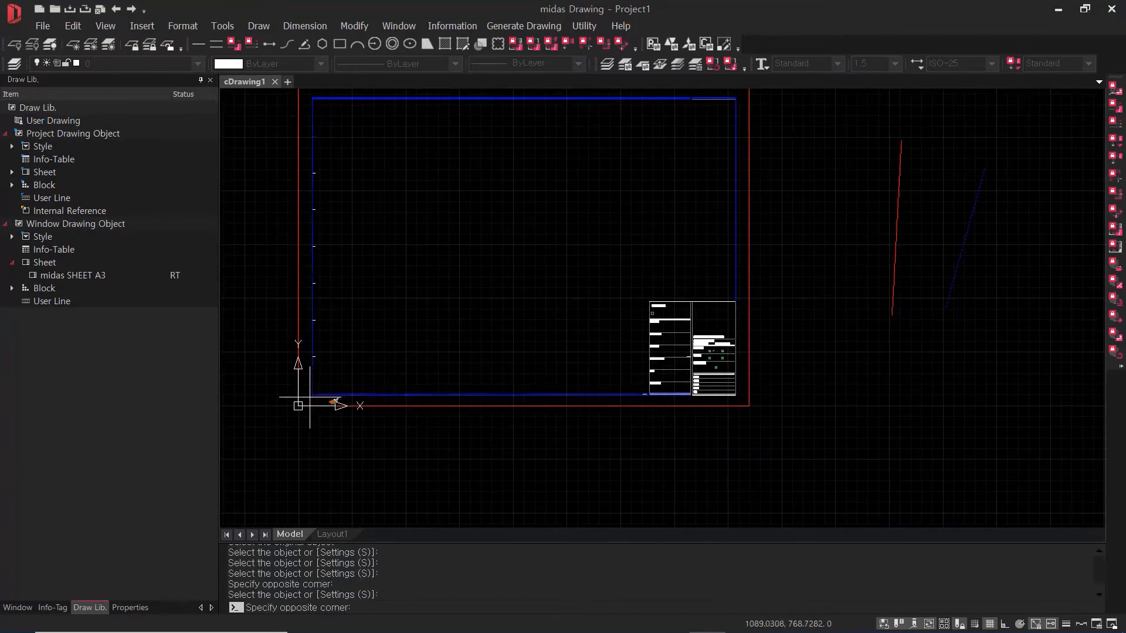
pyautogui.scroll(5, 661, 393)
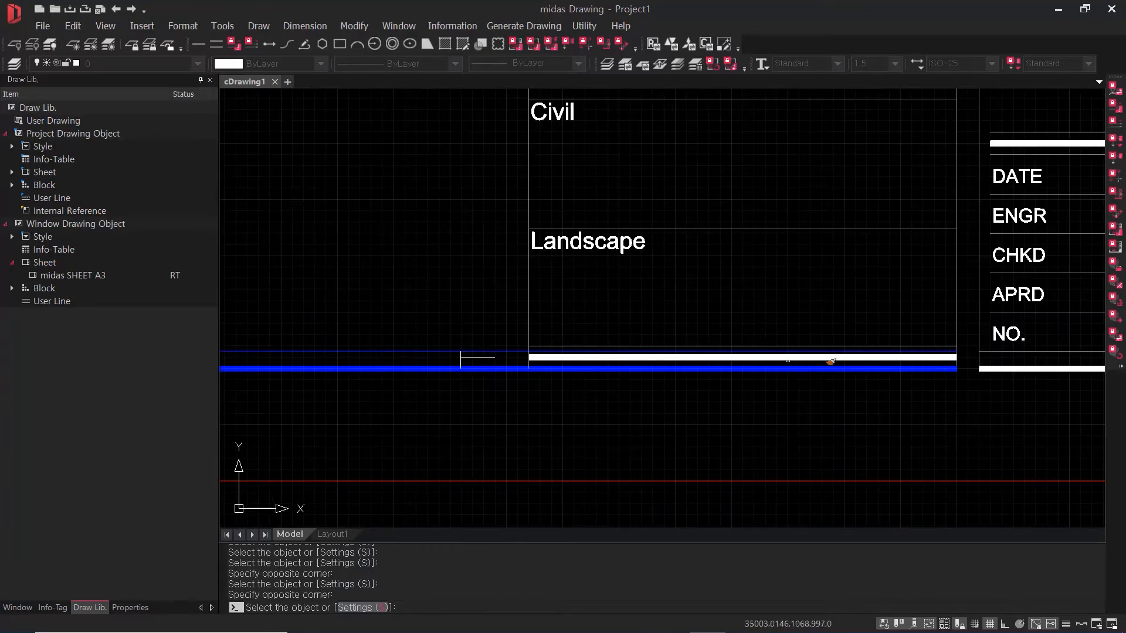
pyautogui.scroll(-6, 830, 362)
pyautogui.scroll(5, 982, 412)
pyautogui.click(883, 412)
pyautogui.click(859, 390)
pyautogui.scroll(-5, 874, 410)
pyautogui.moveTo(887, 429); pyautogui.dragTo(831, 485, button='middle')
pyautogui.press('Escape')
pyautogui.press('Escape')
# Erase the stray short mark on the bottom border beside the title block's outer corner.
pyautogui.scroll(2, 740, 442)
pyautogui.click(661, 452)
pyautogui.click(711, 498)
pyautogui.write('e')
pyautogui.press('Return')
pyautogui.press('Escape')
# Erase the red and blue reference lines beside the sheet.
pyautogui.scroll(-5, 712, 498)
pyautogui.moveTo(861, 501); pyautogui.dragTo(856, 494, button='middle')
pyautogui.press('Escape')
pyautogui.press('Escape')
pyautogui.press('Escape')
pyautogui.click(967, 464)
pyautogui.click(835, 280)
pyautogui.write('e')
pyautogui.press('Return')
pyautogui.press('Escape')
pyautogui.press('Escape')
pyautogui.press('Escape')
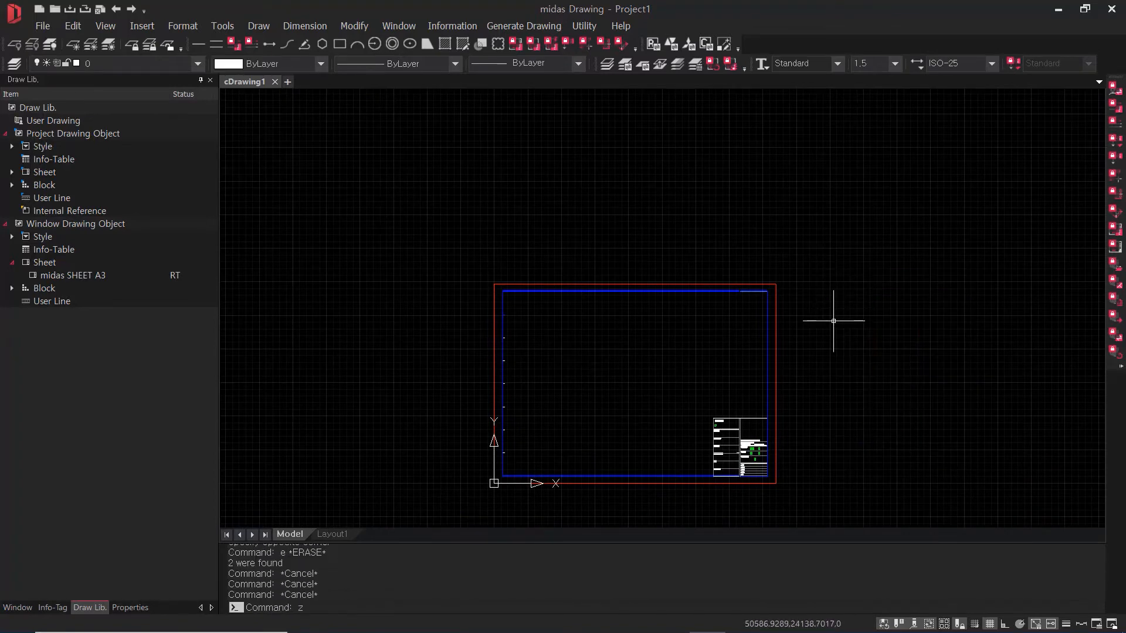
# Zoom to the drawing extents and examine the recolored frame and title block.
pyautogui.write('z')
pyautogui.press('Return')
pyautogui.write('e')
pyautogui.press('Return')
pyautogui.press('Escape')
pyautogui.press('Escape')
pyautogui.moveTo(837, 319); pyautogui.dragTo(806, 335, button='middle')
pyautogui.scroll(-3, 806, 334)
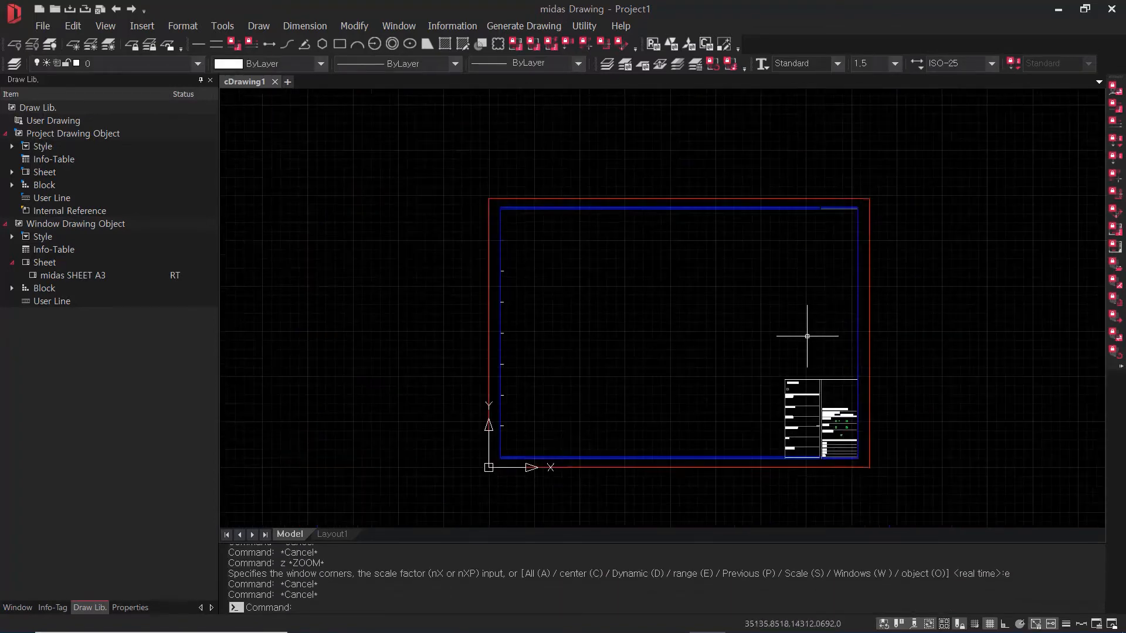
pyautogui.press('Escape')
pyautogui.press('Escape')
pyautogui.press('Escape')
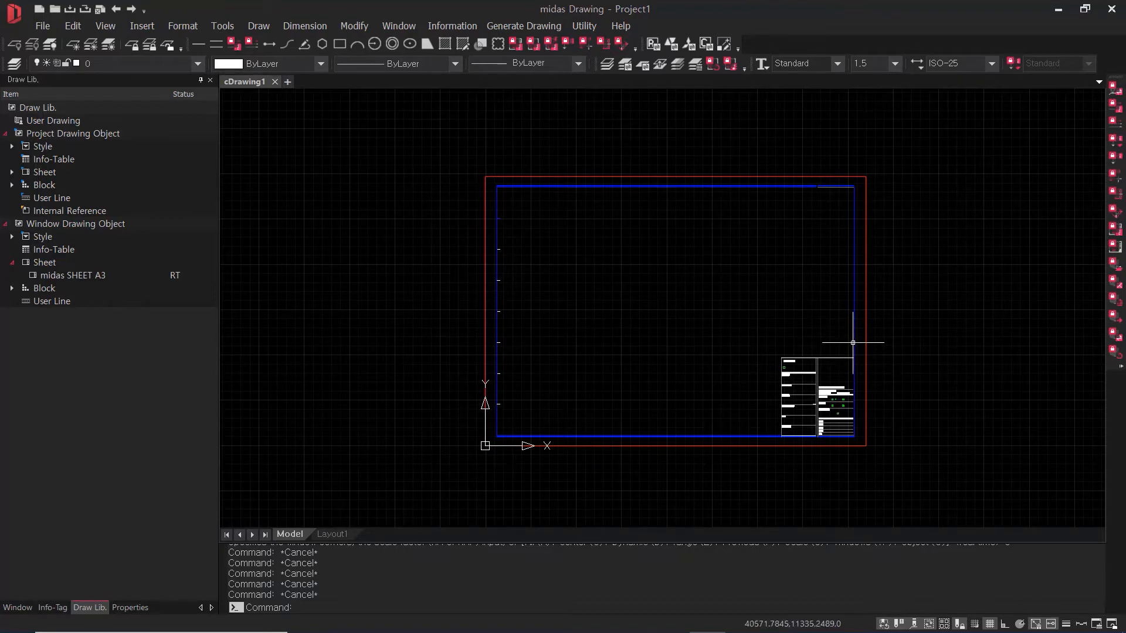
pyautogui.scroll(3, 935, 322)
pyautogui.scroll(-3, 935, 329)
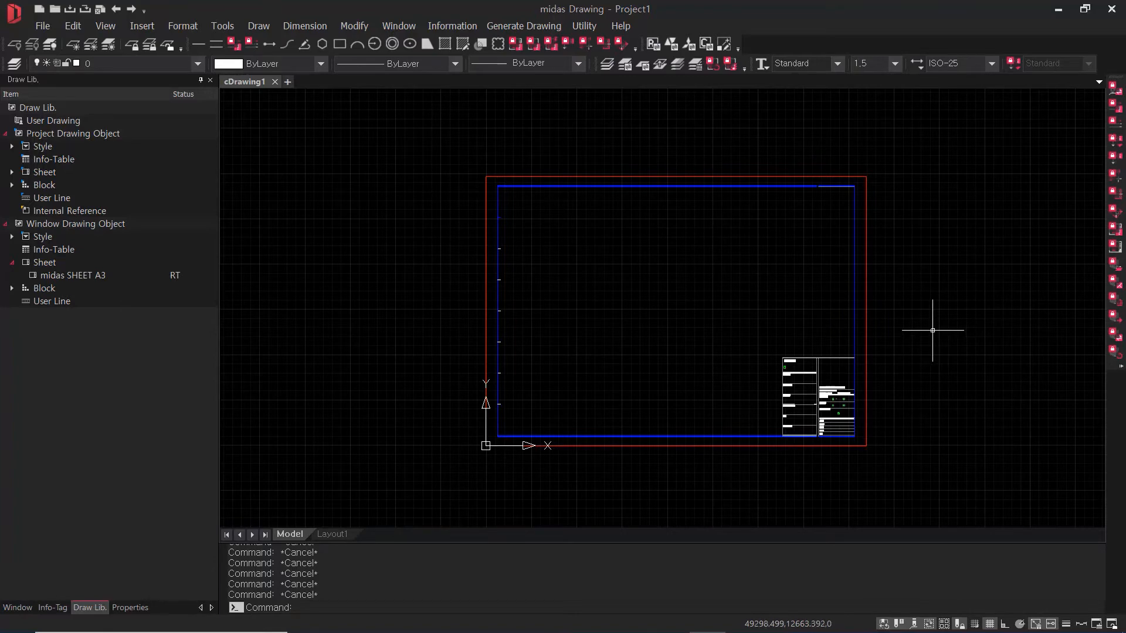
# Define the whole sheet as a block named ABC Company sheet Block in millimeters at scale 1/100 with base point 0,0,0.
pyautogui.write('b')
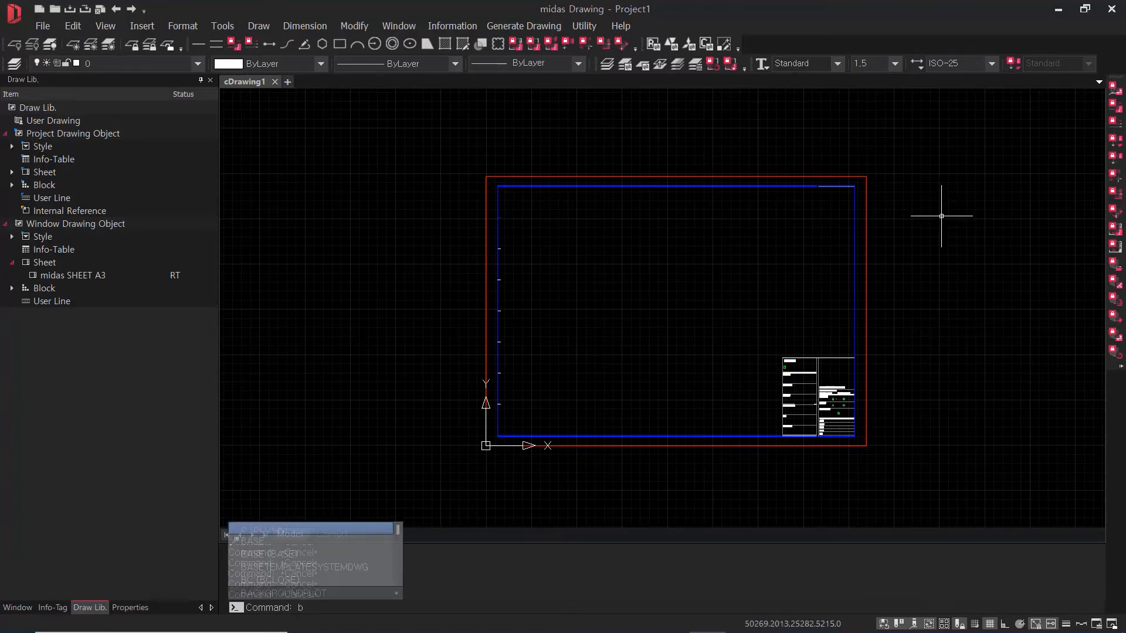
pyautogui.press('Return')
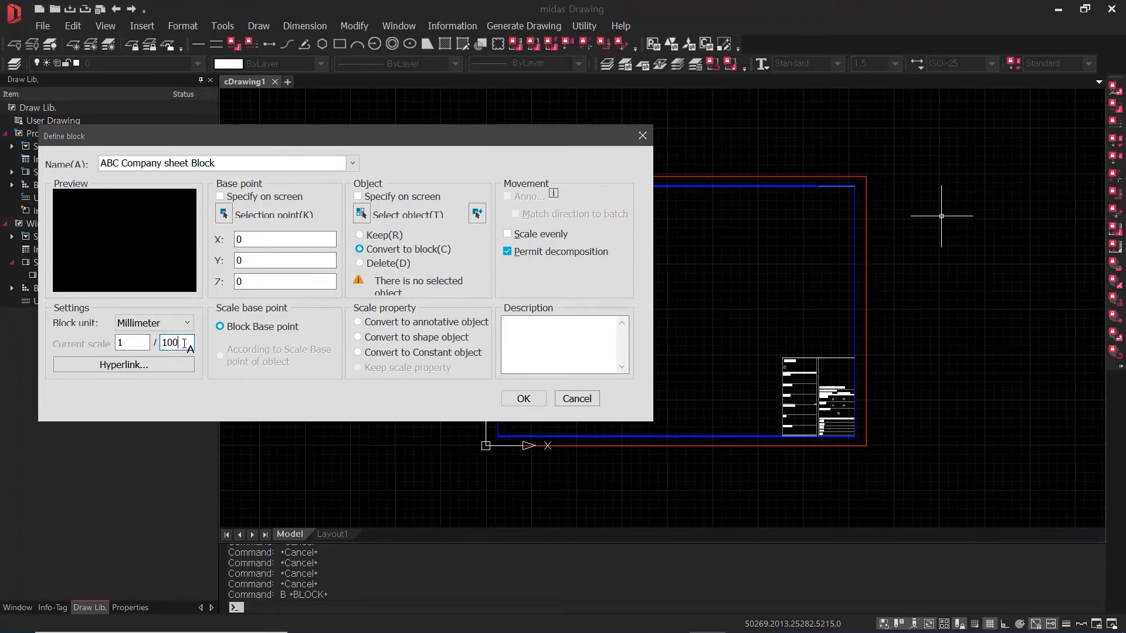
pyautogui.click(405, 209)
pyautogui.click(440, 144)
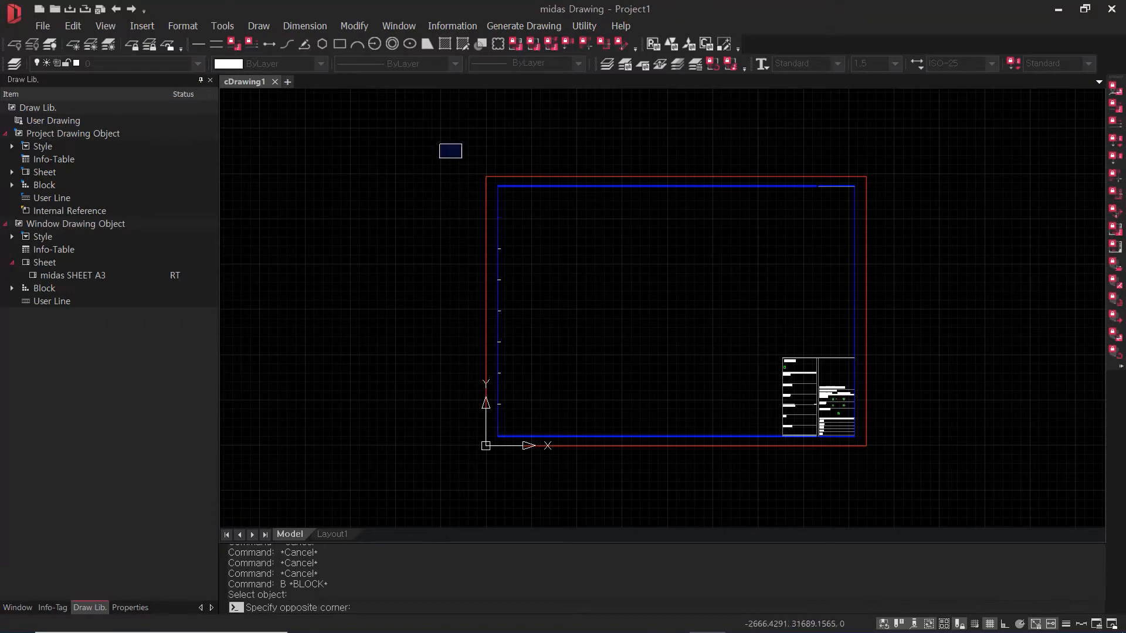
pyautogui.click(928, 512)
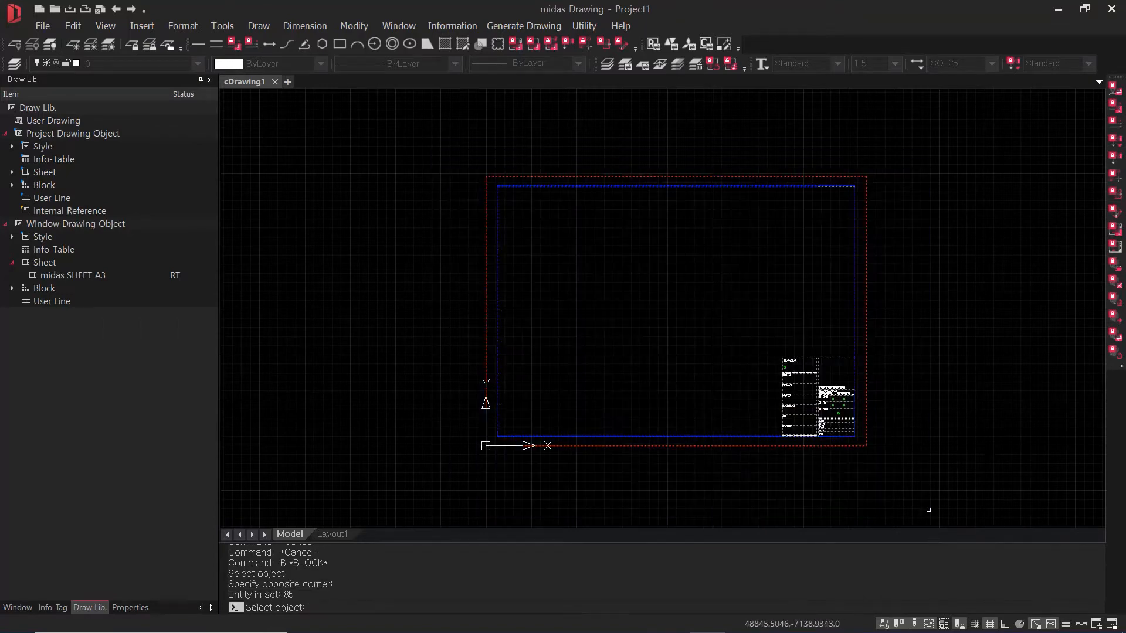
pyautogui.press('Return')
pyautogui.click(523, 398)
pyautogui.press('Escape')
pyautogui.press('Escape')
# Select the sheet by its outer frame to check whether it behaves as a single block, leaving nothing selected.
pyautogui.click(891, 200)
pyautogui.click(864, 229)
pyautogui.press('Escape')
pyautogui.press('Escape')
pyautogui.press('Escape')
pyautogui.click(879, 243)
pyautogui.click(862, 264)
pyautogui.press('Escape')
pyautogui.press('Escape')
pyautogui.press('Escape')
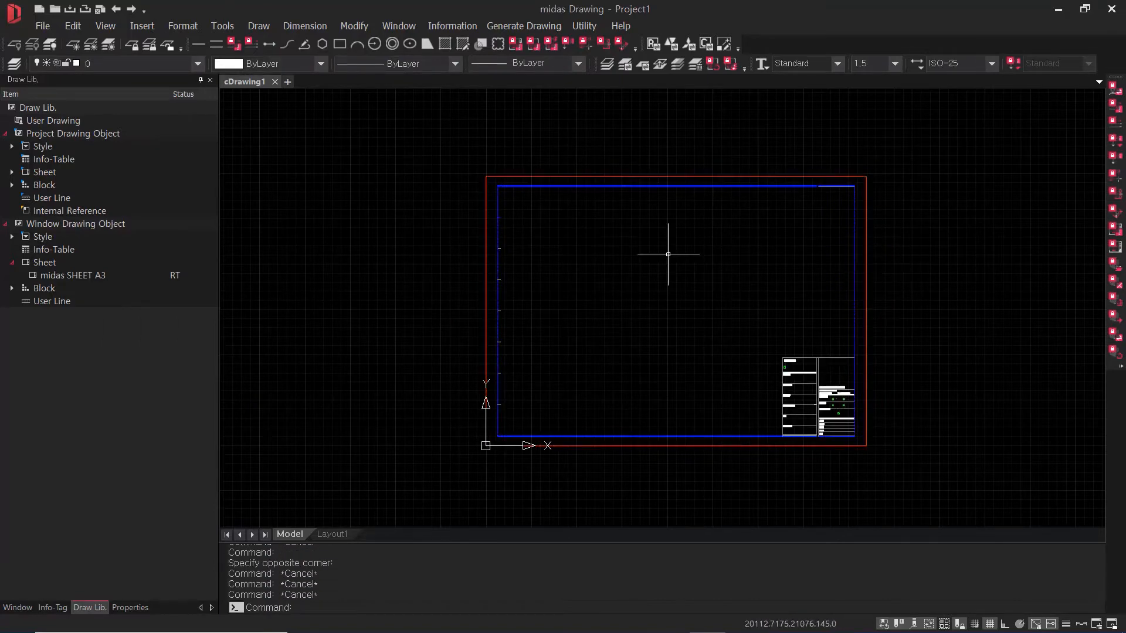
# Expand the current window's block list and examine the midas SHEET STYLE and ABC Company sheet Block entries.
pyautogui.click(13, 288)
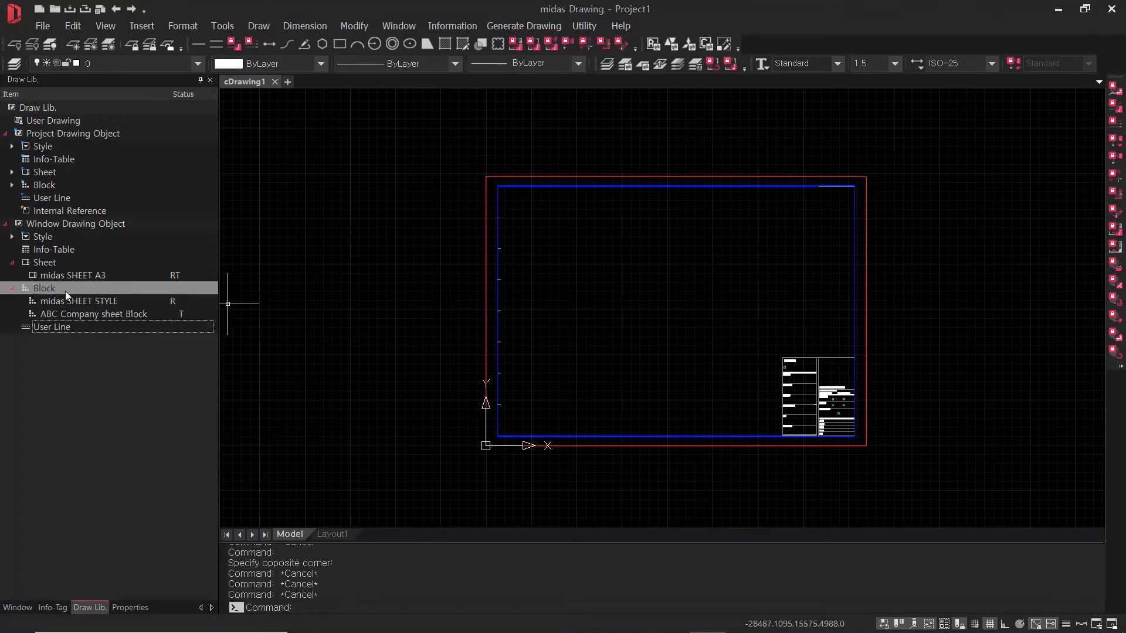
pyautogui.click(65, 317)
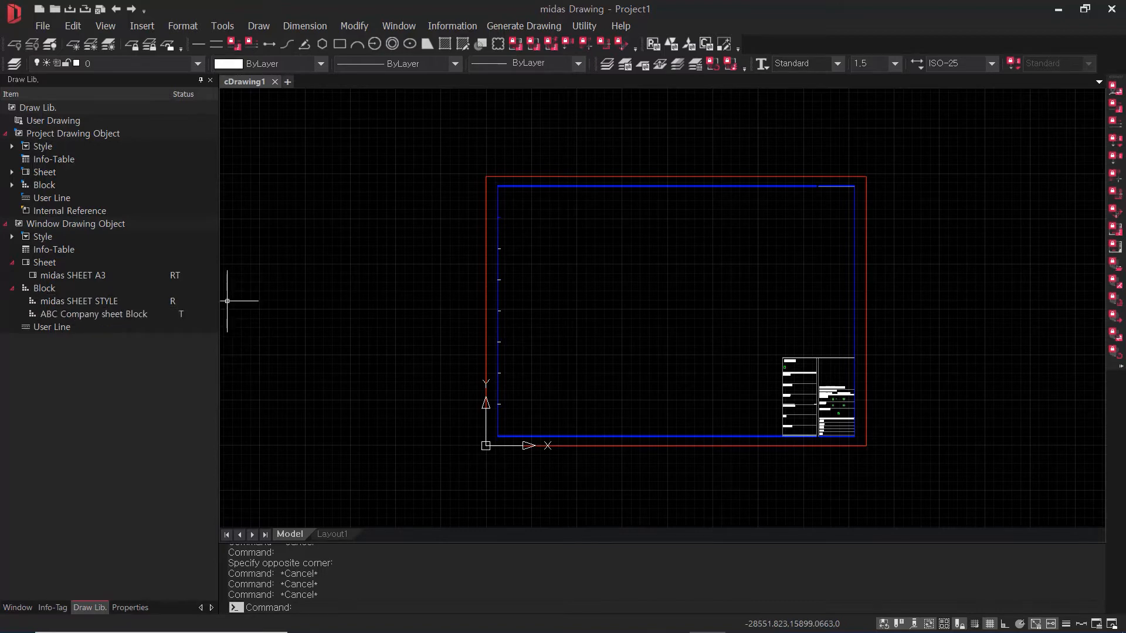
pyautogui.click(102, 301)
pyautogui.click(105, 315)
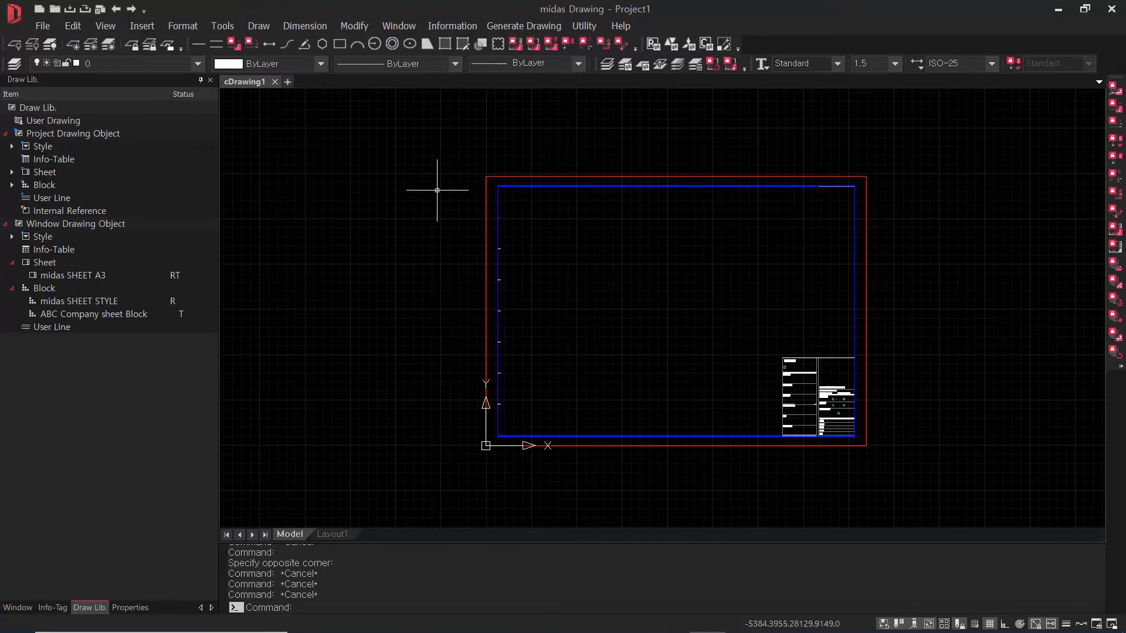
# Define the whole frame as an A3 sheet format named ABC Sheet in millimeters at scale 1/100, base point 0,0, converting it to a sheet.
pyautogui.write('sh')
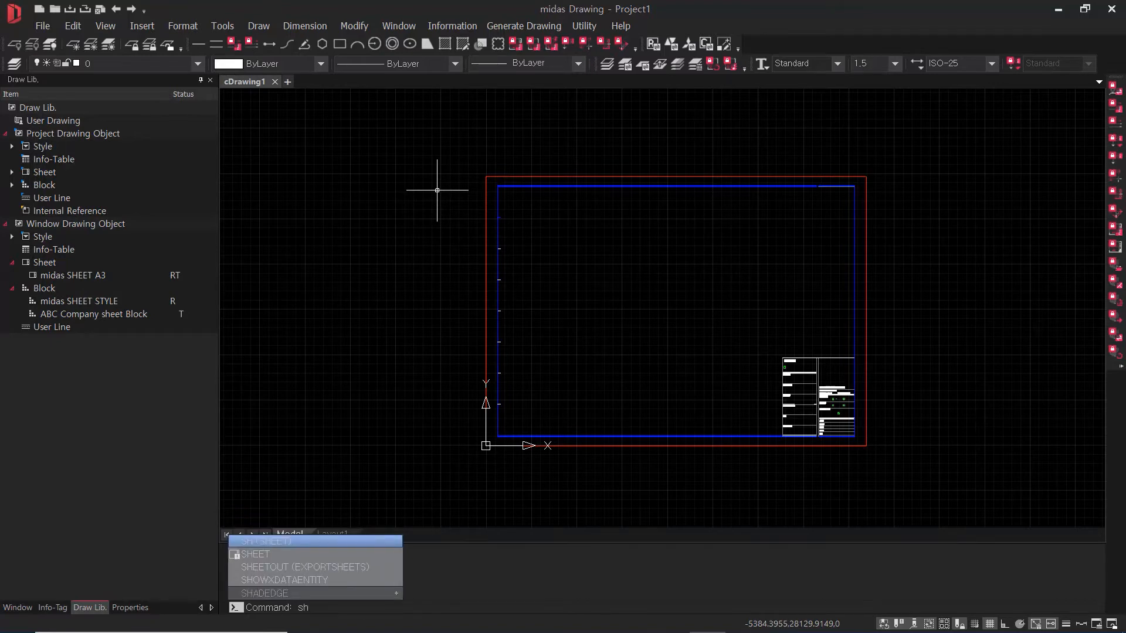
pyautogui.press('Return')
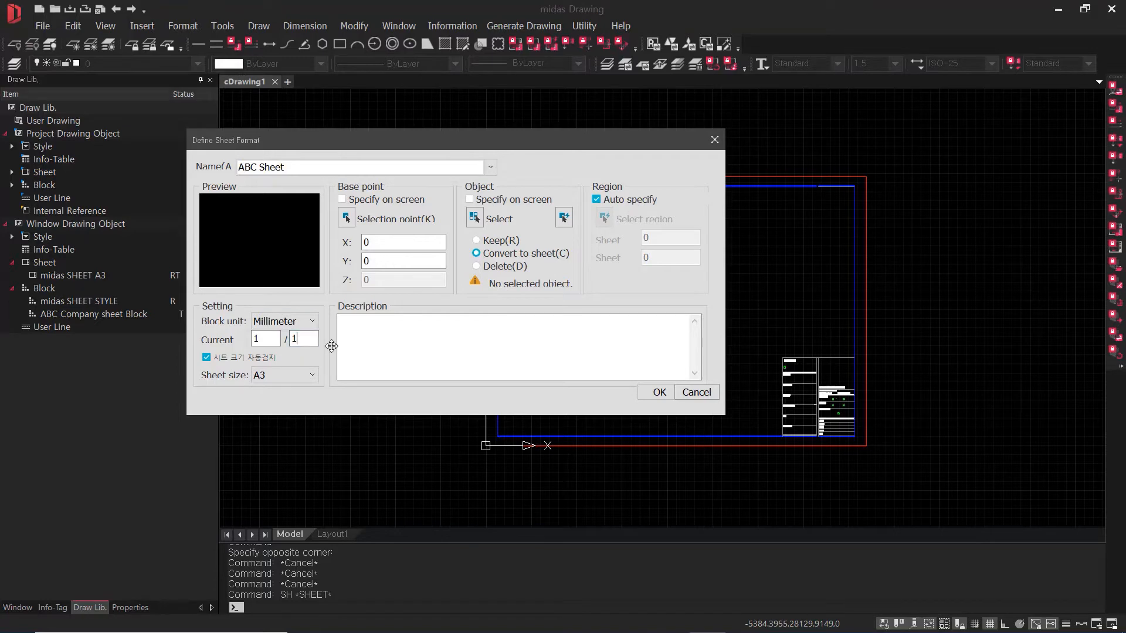
pyautogui.write('0')
pyautogui.click(475, 218)
pyautogui.click(429, 127)
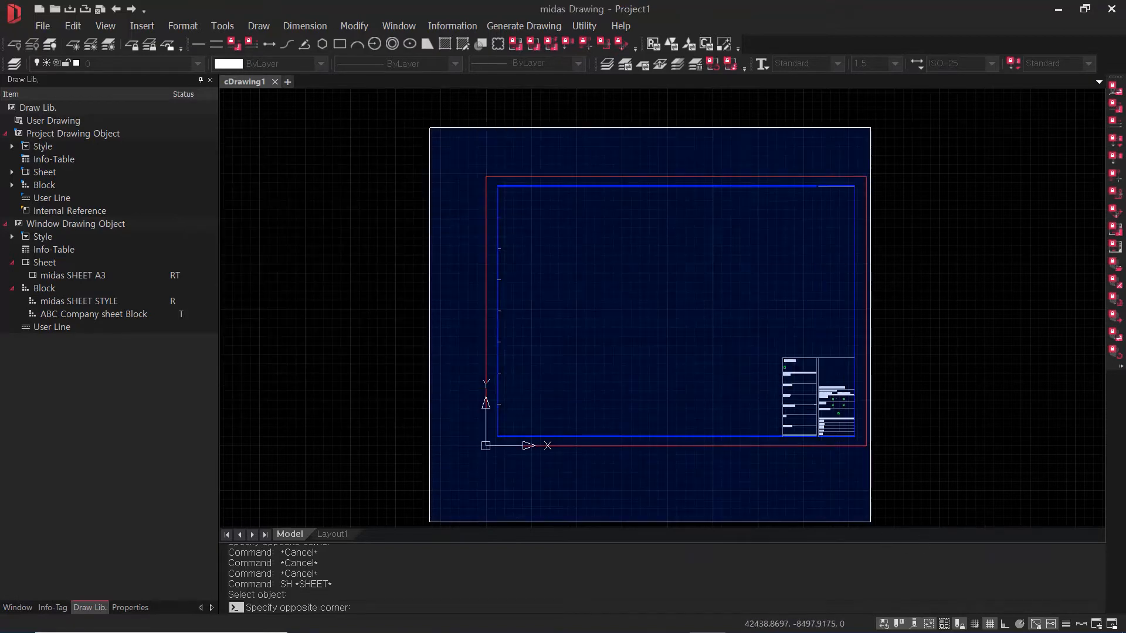
pyautogui.click(937, 519)
pyautogui.press('Return')
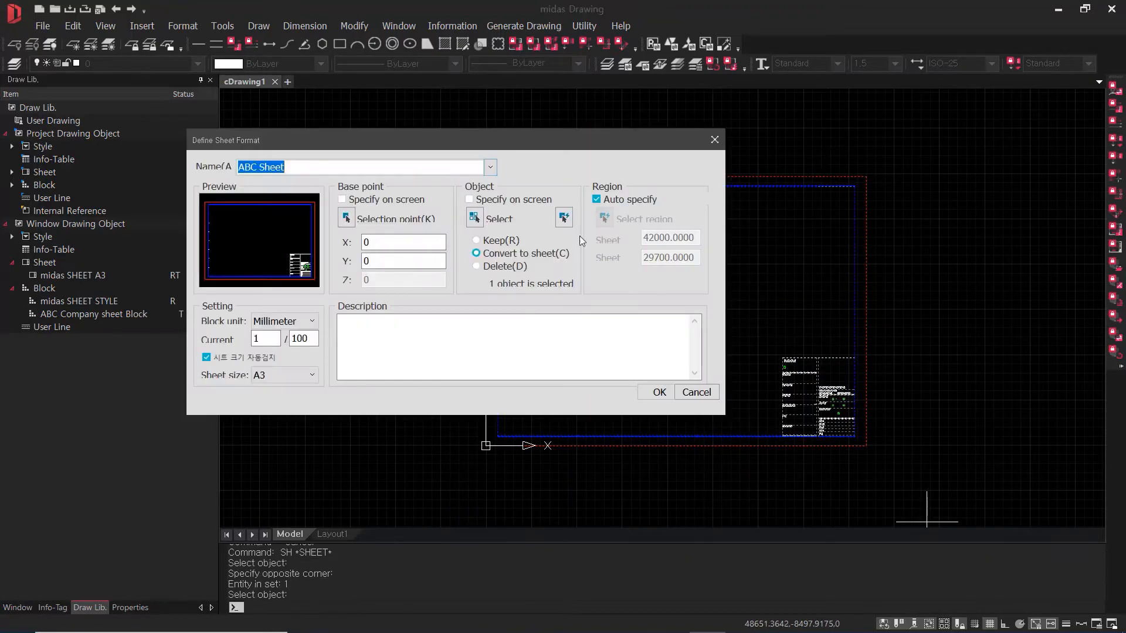
pyautogui.click(659, 391)
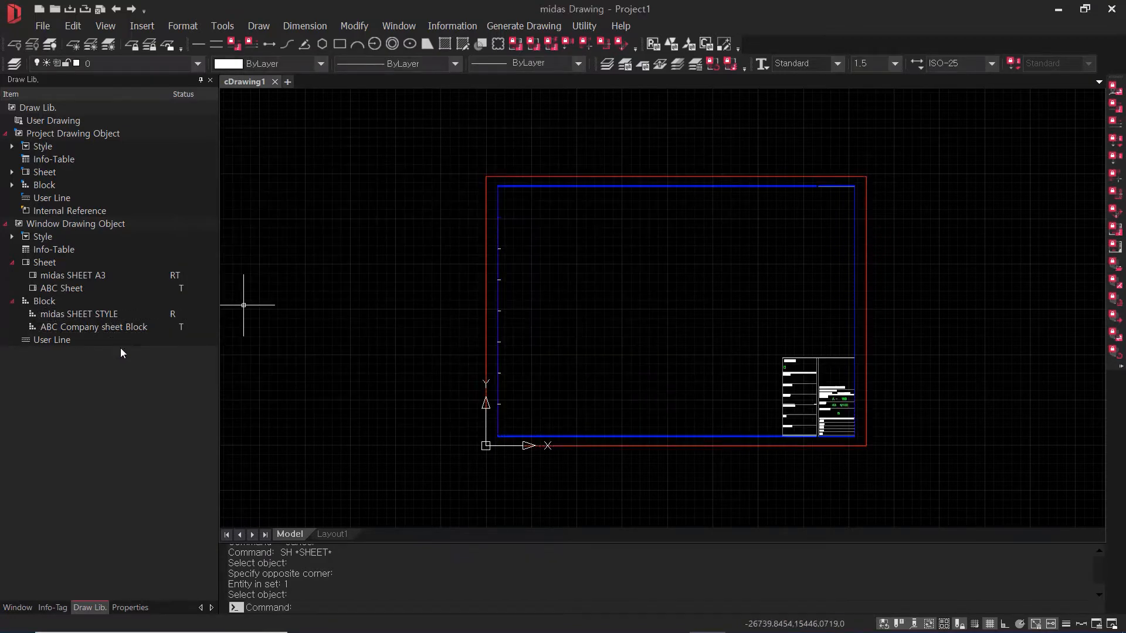
# Insert three more copies of ABC Sheet from the current window's sheets, each adjoining the previous one in a horizontal row.
pyautogui.click(62, 287)
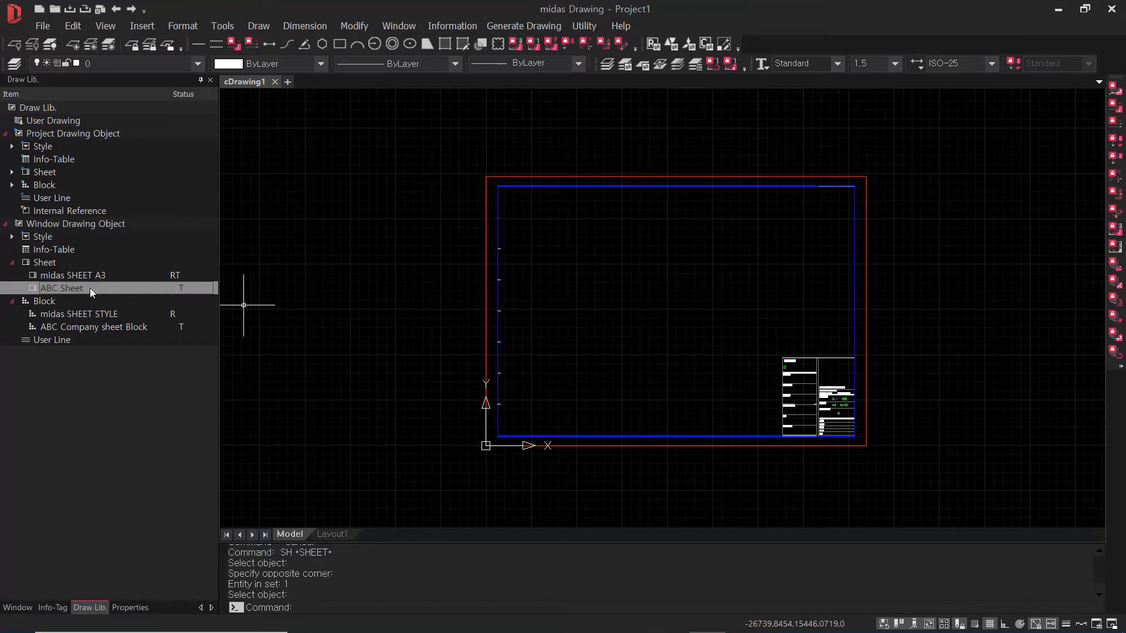
pyautogui.moveTo(90, 288); pyautogui.dragTo(604, 293)
pyautogui.scroll(-5, 604, 294)
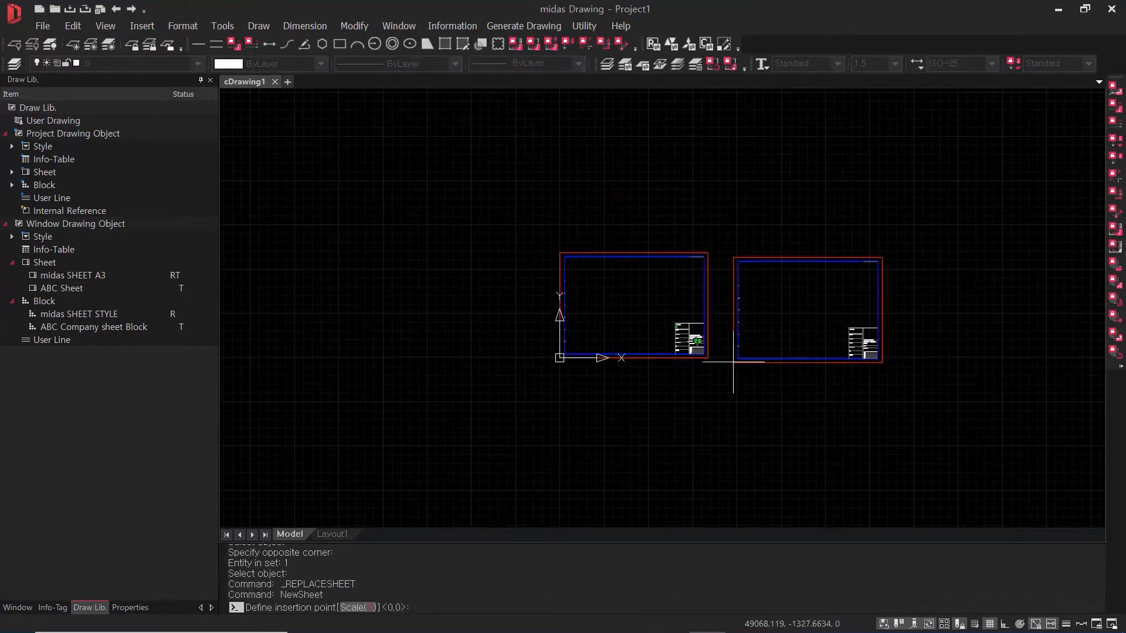
pyautogui.click(707, 358)
pyautogui.moveTo(81, 291); pyautogui.dragTo(729, 371)
pyautogui.click(677, 391)
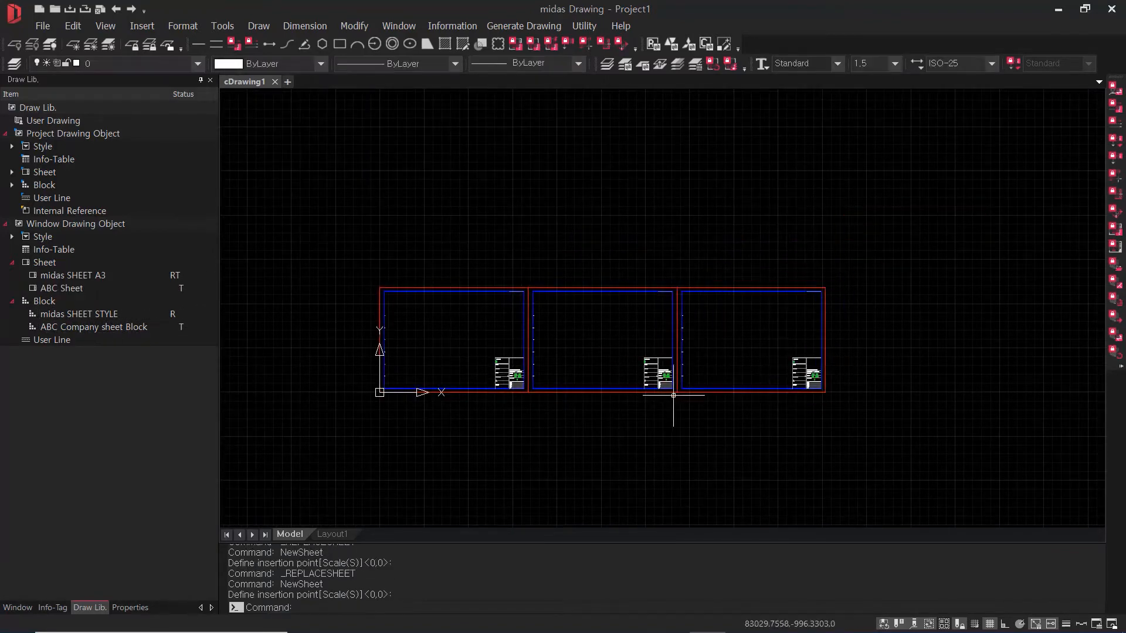
pyautogui.moveTo(89, 287); pyautogui.dragTo(850, 358)
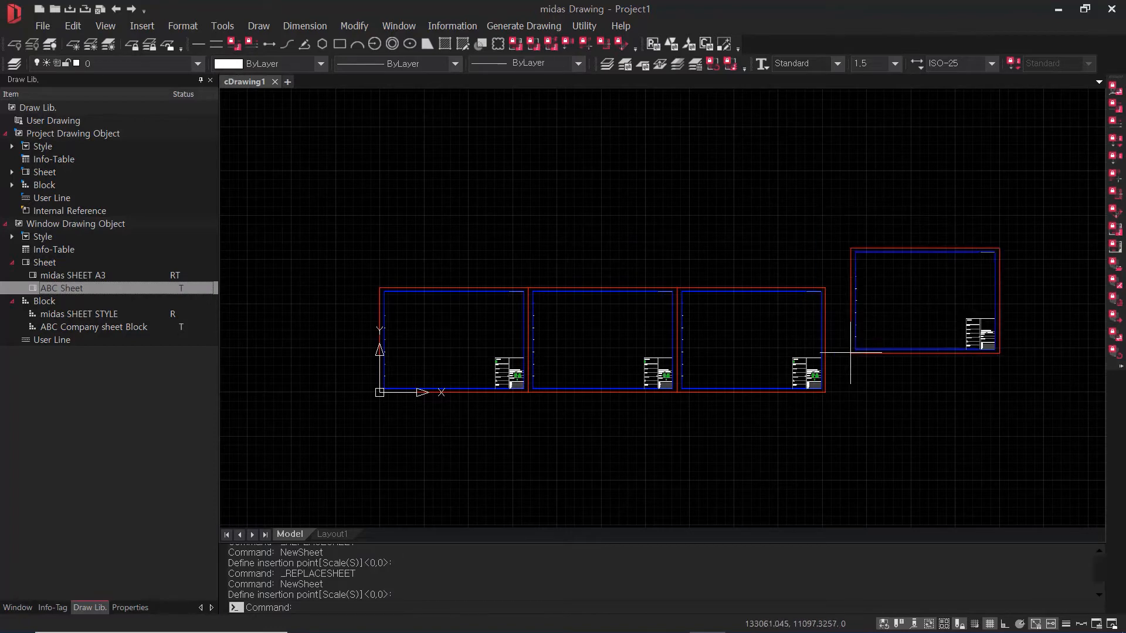
pyautogui.click(825, 393)
pyautogui.press('Escape')
pyautogui.press('Escape')
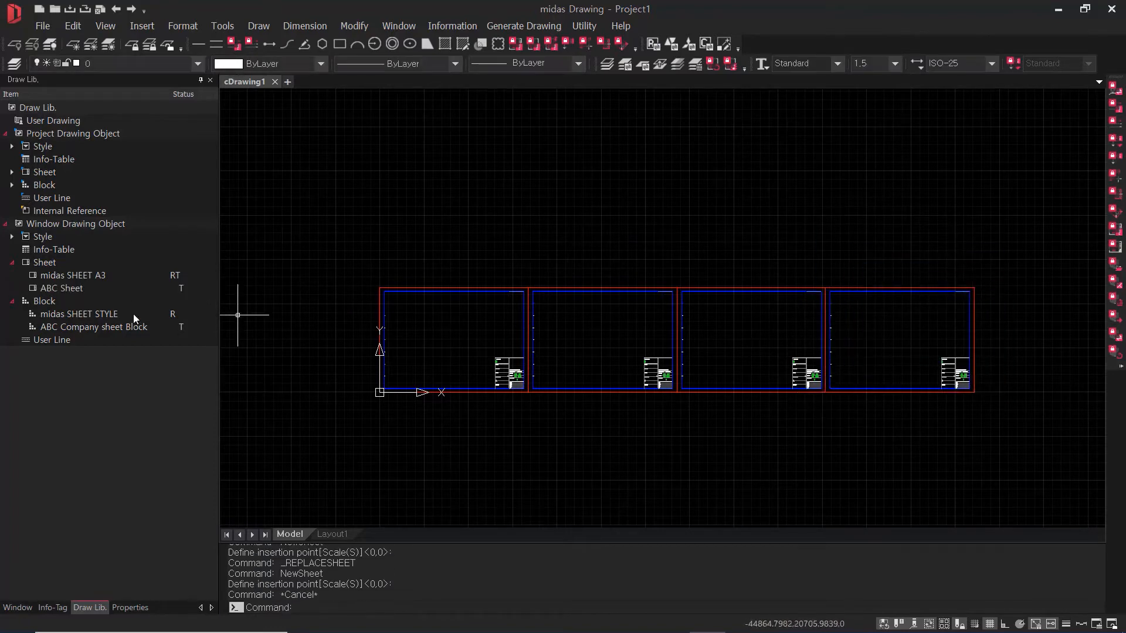
# Expand the project's sheet list and add the current window's ABC Sheet to it.
pyautogui.click(73, 287)
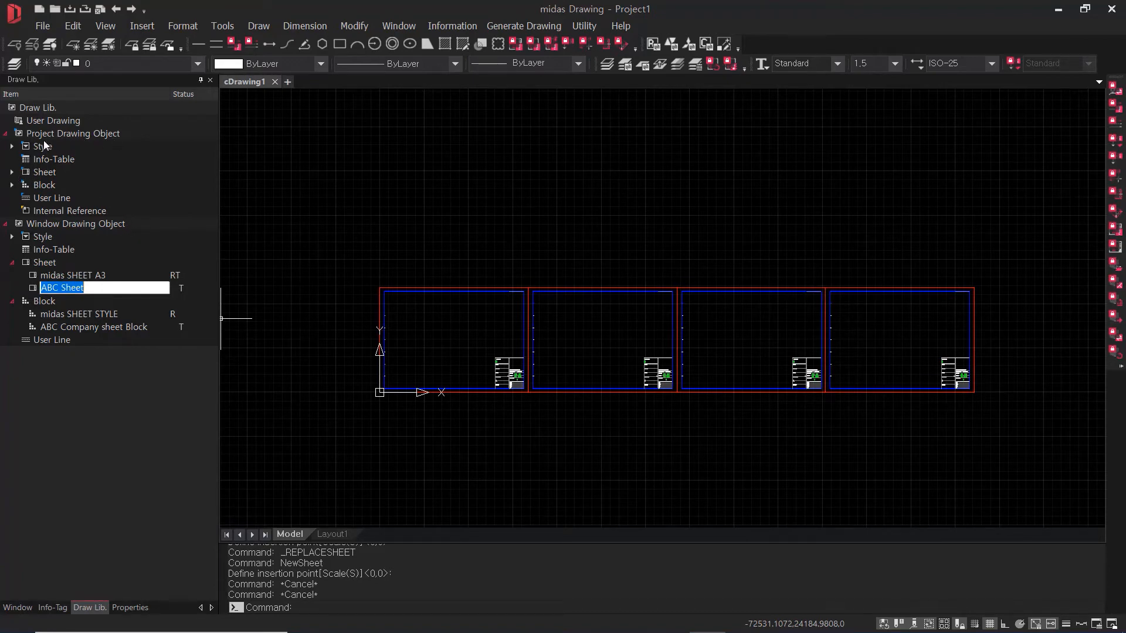
pyautogui.click(12, 175)
pyautogui.click(13, 172)
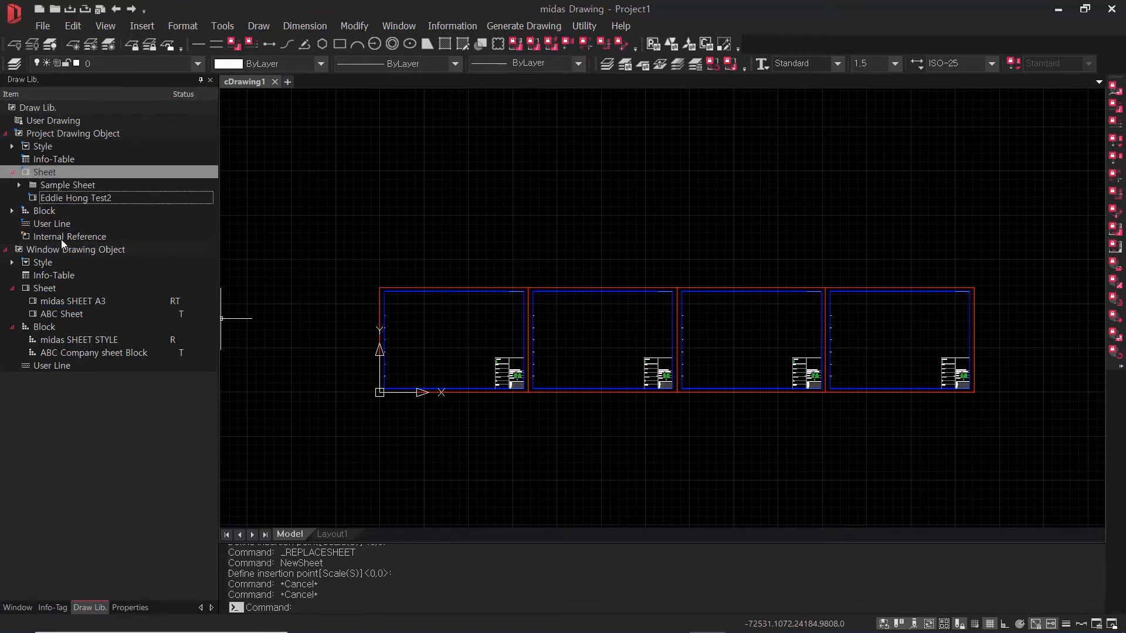
pyautogui.click(88, 199)
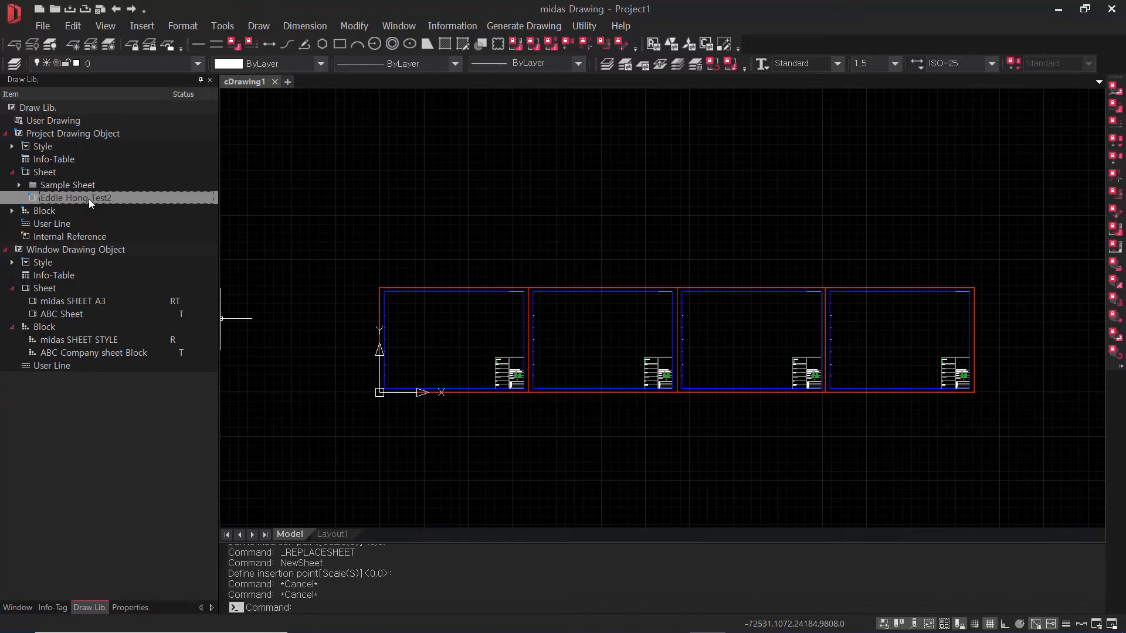
pyautogui.click(65, 318)
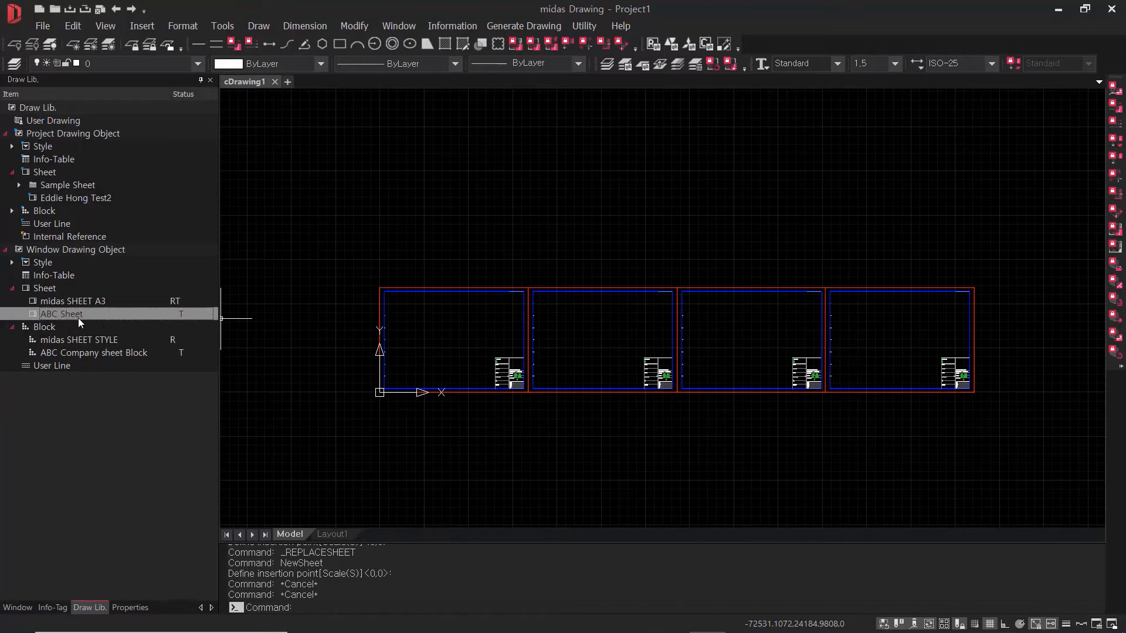
pyautogui.moveTo(66, 317)
pyautogui.mouseDown()
pyautogui.moveTo(151, 261)
pyautogui.moveTo(143, 192)
pyautogui.moveTo(54, 181)
pyautogui.moveTo(549, 194)
pyautogui.moveTo(555, 203)
pyautogui.mouseUp()
# Insert the project's ABC Sheet at the bottom-right corner of the fourth sheet, at 168000,0.
pyautogui.click(62, 212)
pyautogui.scroll(-1, 697, 290)
pyautogui.moveTo(704, 293); pyautogui.dragTo(446, 360, button='middle')
pyautogui.click(590, 417)
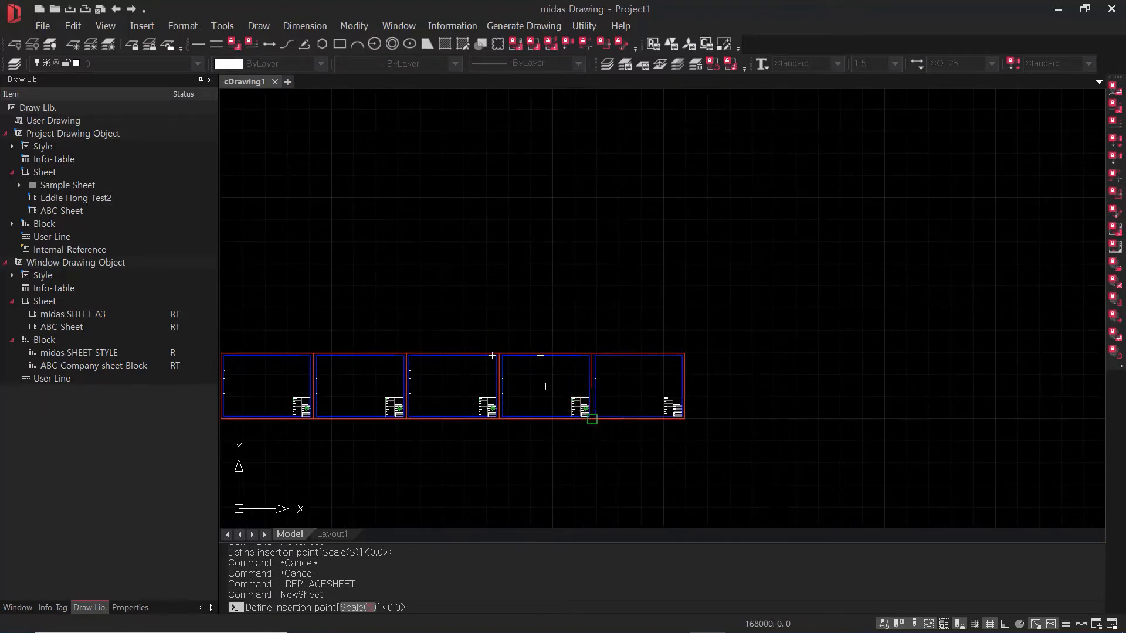
pyautogui.press('Escape')
pyautogui.press('Escape')
pyautogui.press('Escape')
pyautogui.press('Escape')
# Set the scale text in the fifth sheet's title block to 1/150 and check the rescaled sheet.
pyautogui.scroll(8, 679, 431)
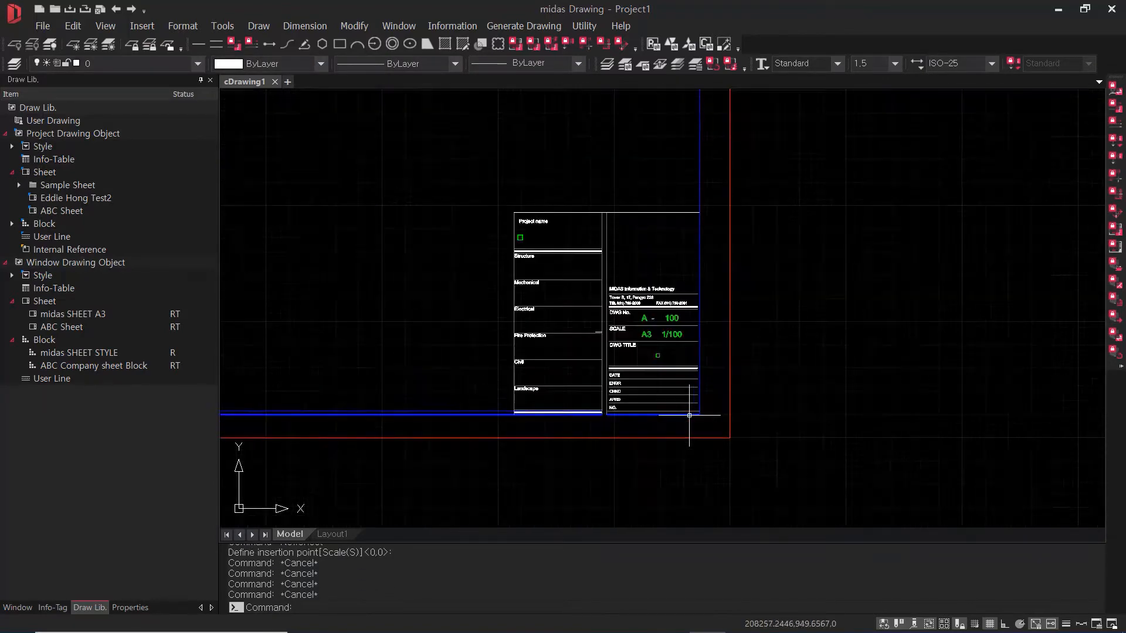
pyautogui.scroll(8, 708, 337)
pyautogui.press('Escape')
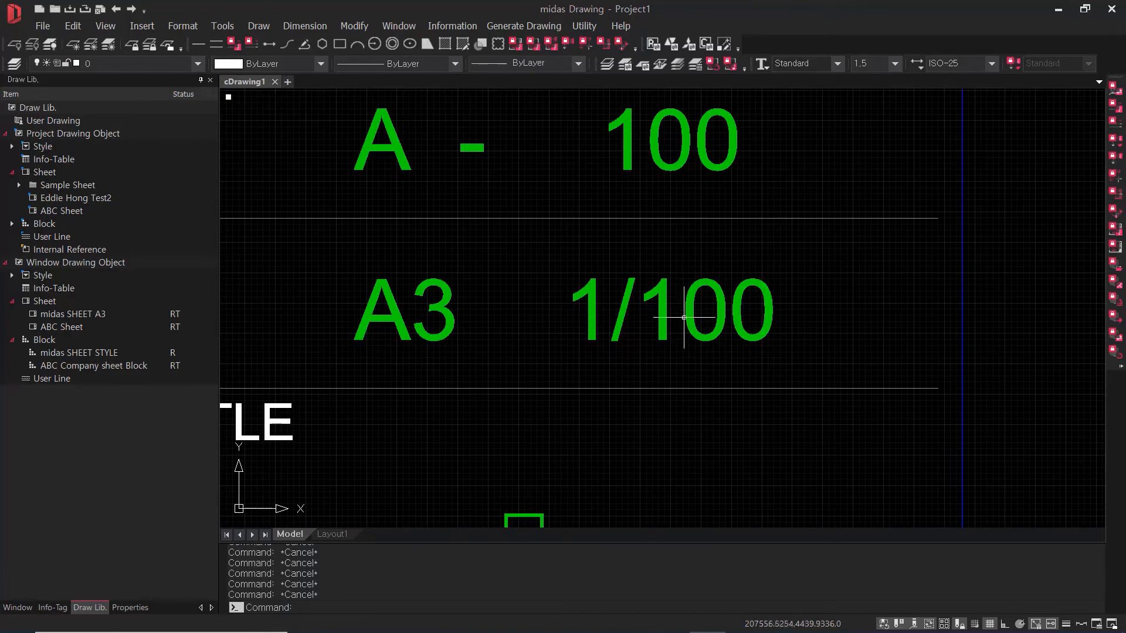
pyautogui.click(731, 311)
pyautogui.press('BackSpace')
pyautogui.write('5')
pyautogui.press('Return')
pyautogui.scroll(-12, 746, 372)
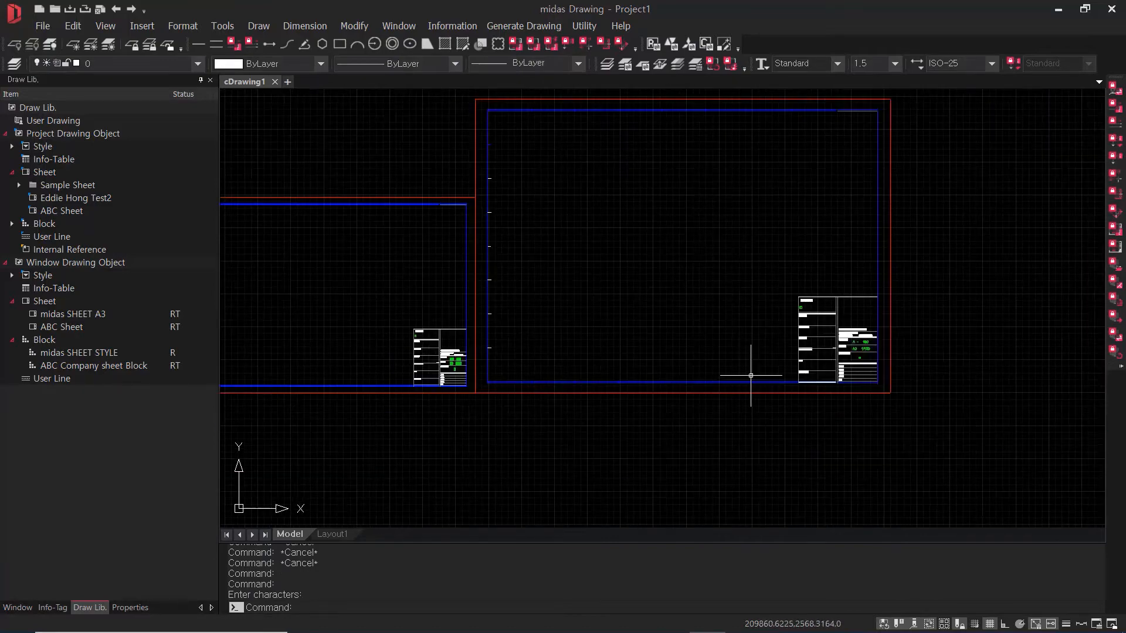
pyautogui.press('Escape')
pyautogui.press('Escape')
pyautogui.press('Escape')
pyautogui.scroll(6, 820, 352)
pyautogui.scroll(8, 820, 352)
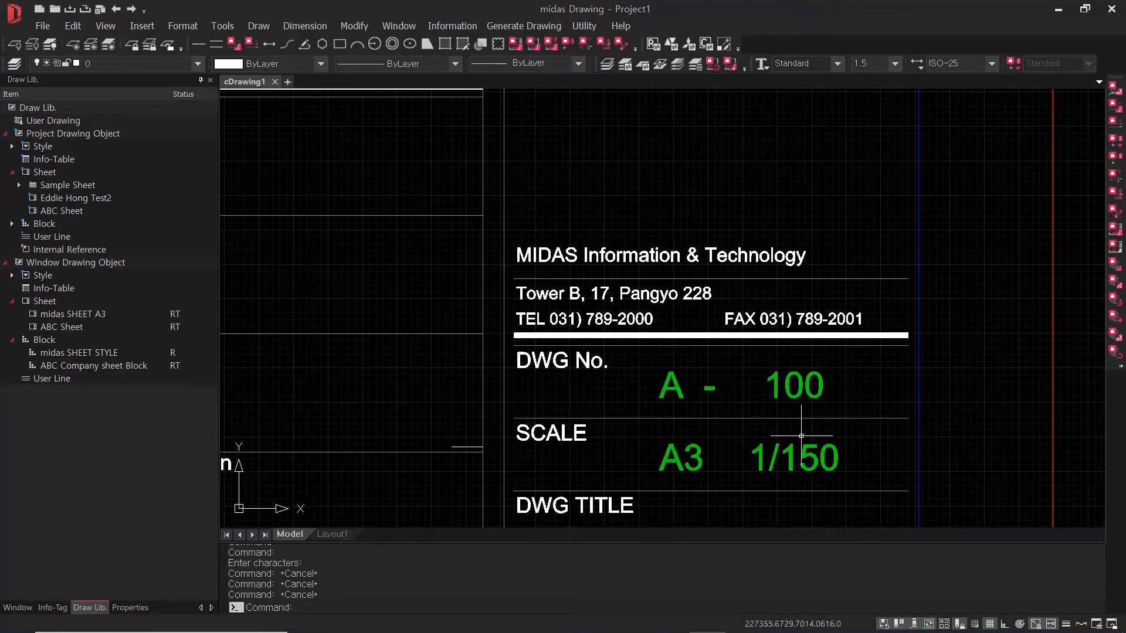
pyautogui.scroll(-10, 856, 456)
# Copy the 1/150 sheet from its bottom-left corner to its bottom-right corner.
pyautogui.click(905, 503)
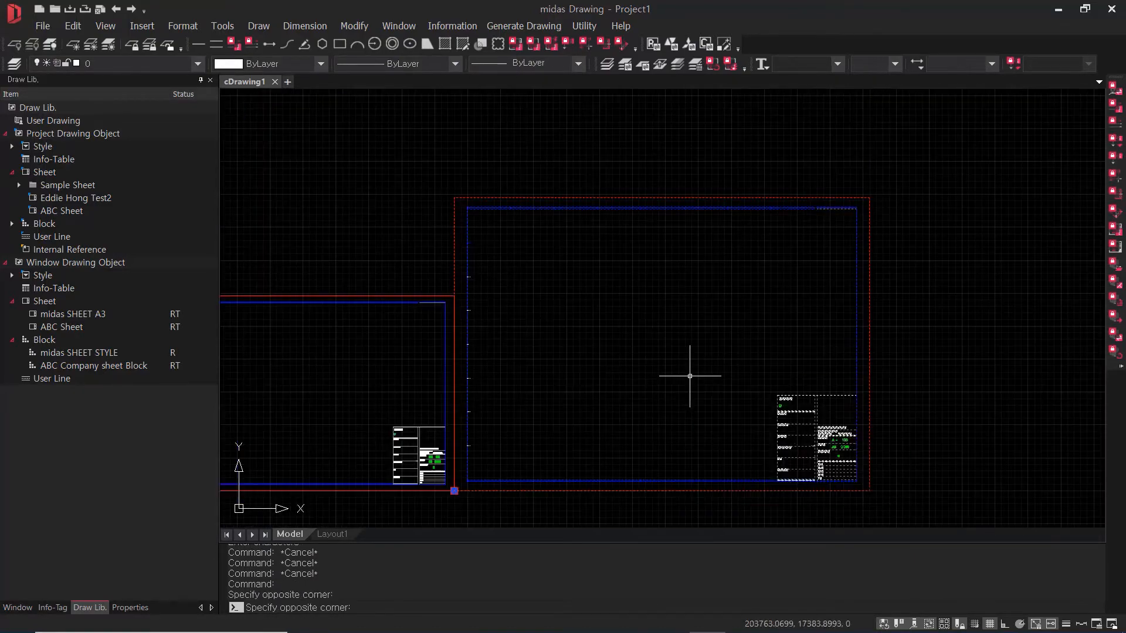
pyautogui.click(654, 371)
pyautogui.write('c')
pyautogui.press('Return')
pyautogui.click(455, 491)
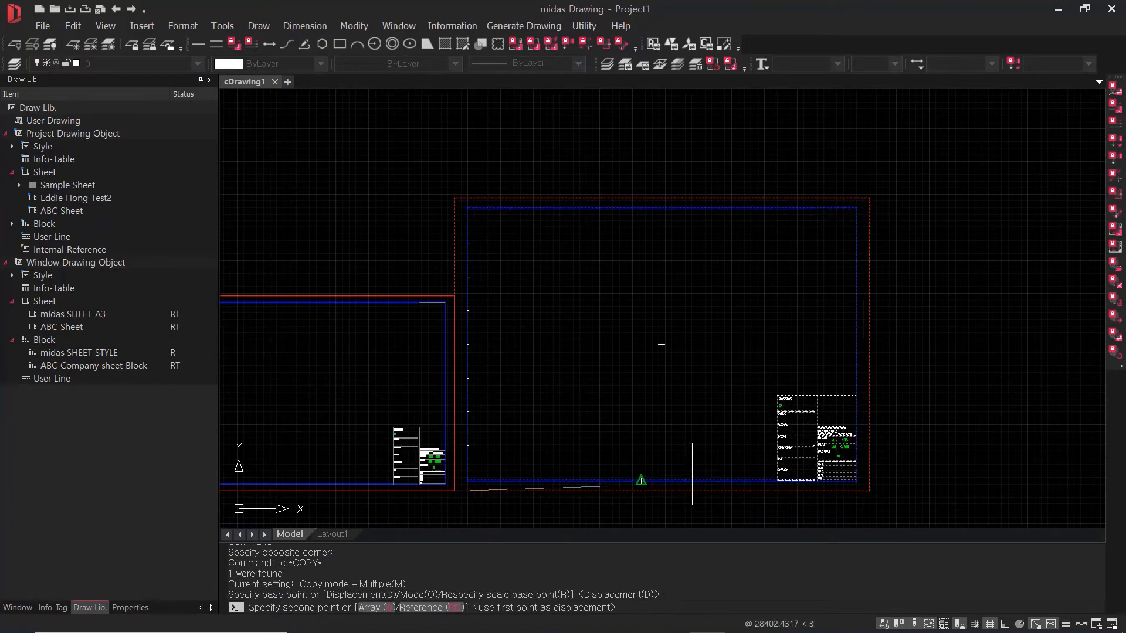
pyautogui.click(869, 491)
pyautogui.scroll(-2, 703, 491)
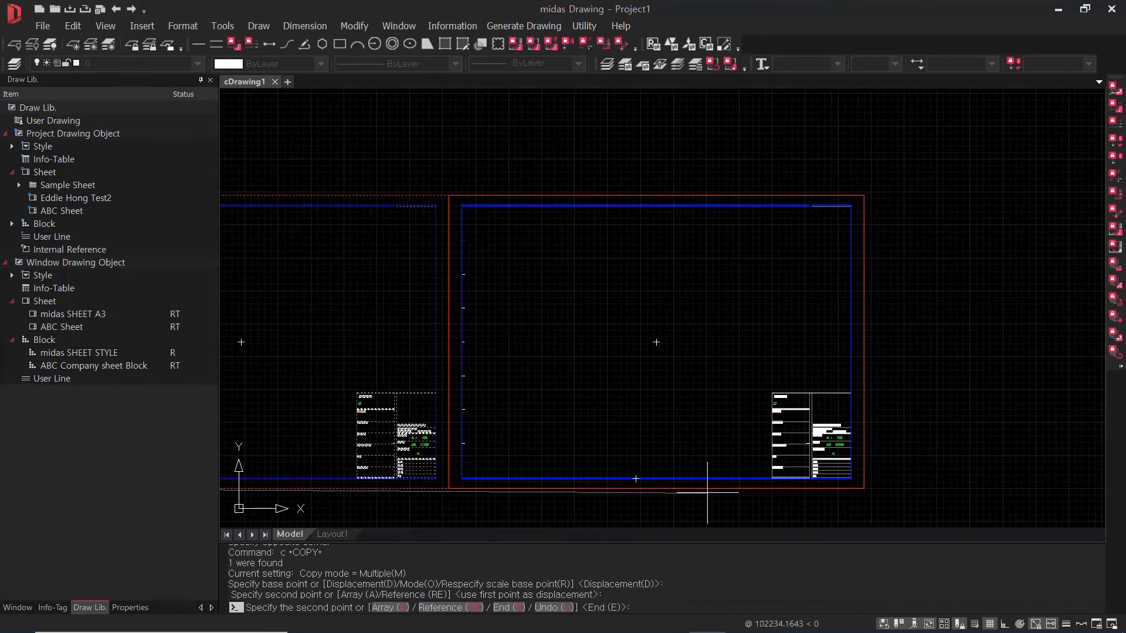
pyautogui.press('Escape')
pyautogui.press('Escape')
pyautogui.press('Escape')
# Set the scale text in the copied sheet's title block to 1/200.
pyautogui.scroll(10, 802, 415)
pyautogui.click(778, 414)
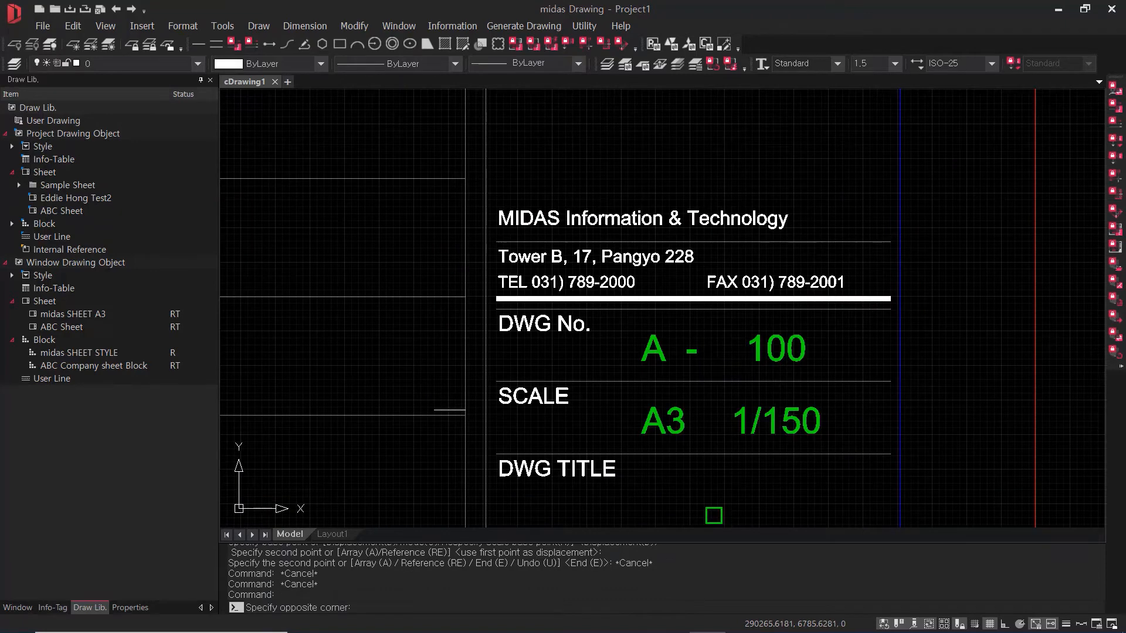
pyautogui.click(795, 421)
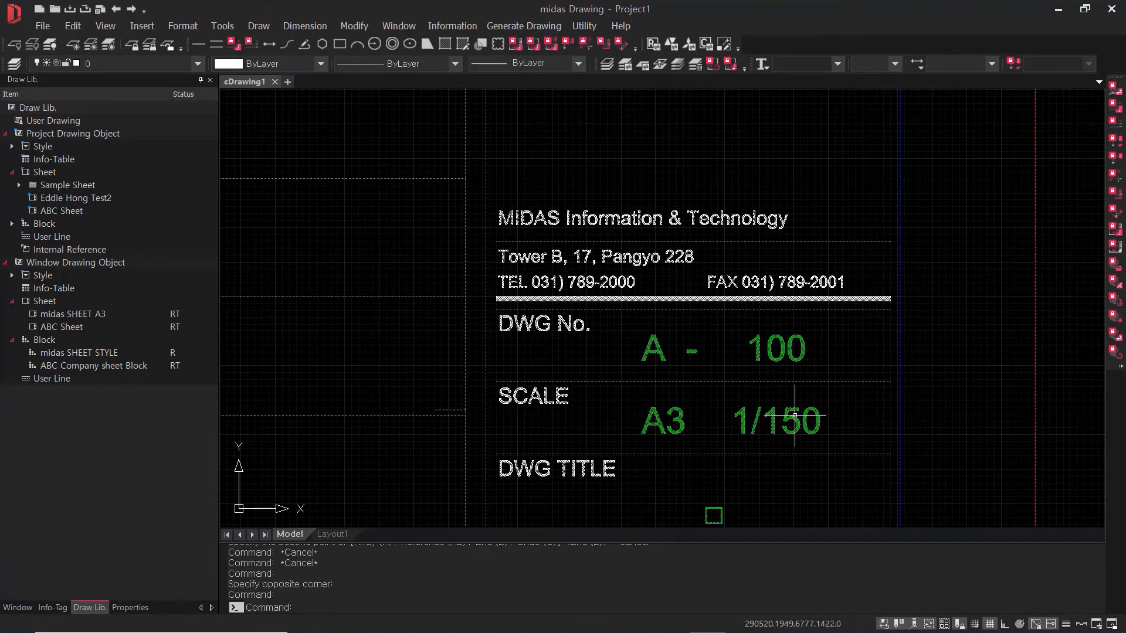
pyautogui.doubleClick(795, 420)
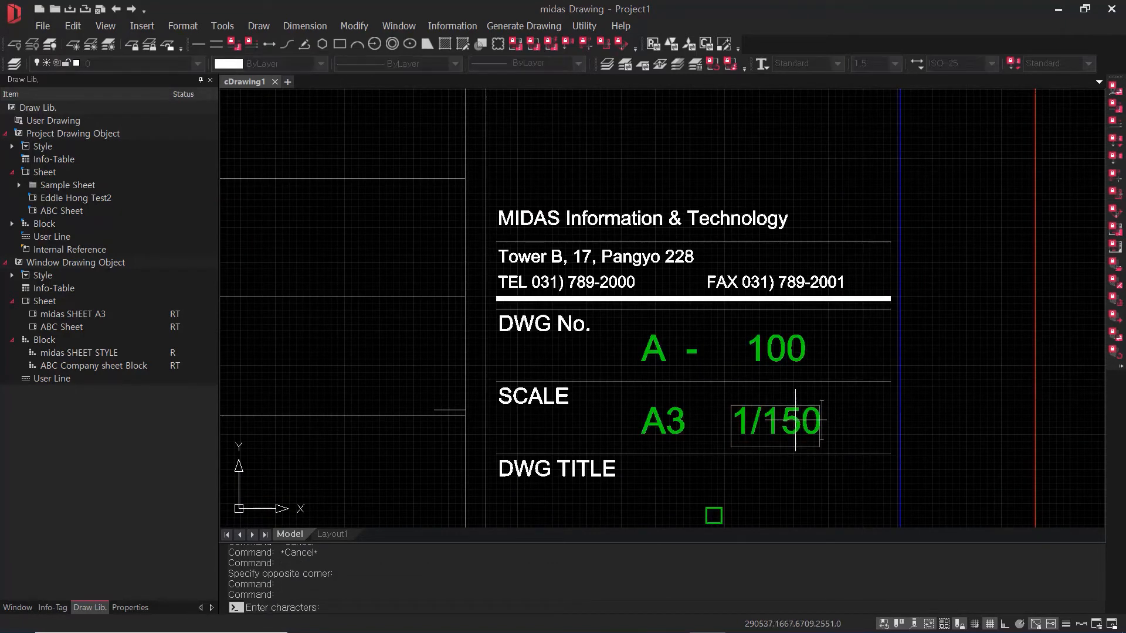
pyautogui.press('BackSpace')
pyautogui.press('BackSpace')
pyautogui.write('200')
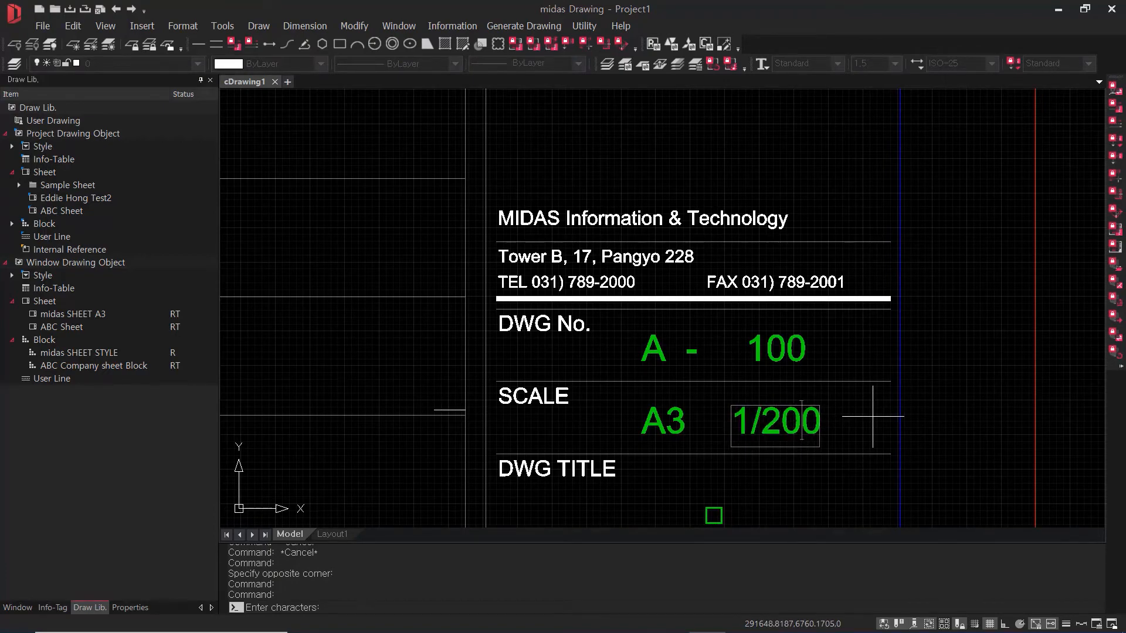
pyautogui.press('Return')
# Zoom to the drawing extents and compare the sizes of the sheets in the row.
pyautogui.scroll(-5, 873, 419)
pyautogui.scroll(-3, 891, 392)
pyautogui.scroll(3, 703, 389)
pyautogui.scroll(-3, 727, 416)
pyautogui.write('z')
pyautogui.press('Return')
pyautogui.write('e')
pyautogui.press('Return')
pyautogui.press('Escape')
pyautogui.press('Escape')
pyautogui.press('Escape')
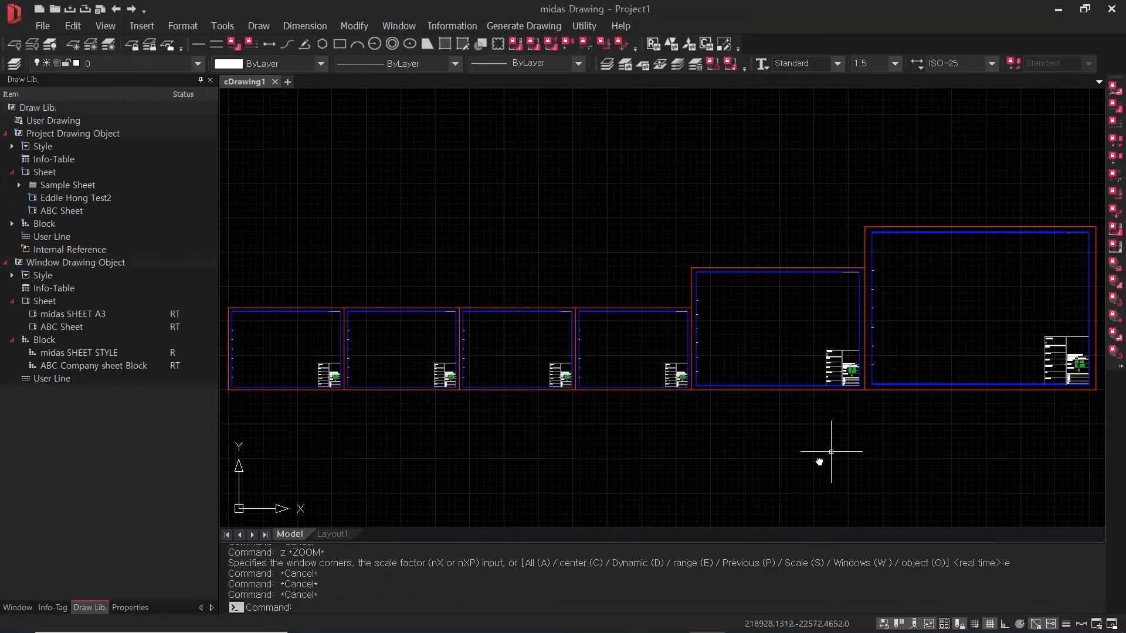
pyautogui.scroll(-2, 815, 458)
pyautogui.scroll(2, 659, 456)
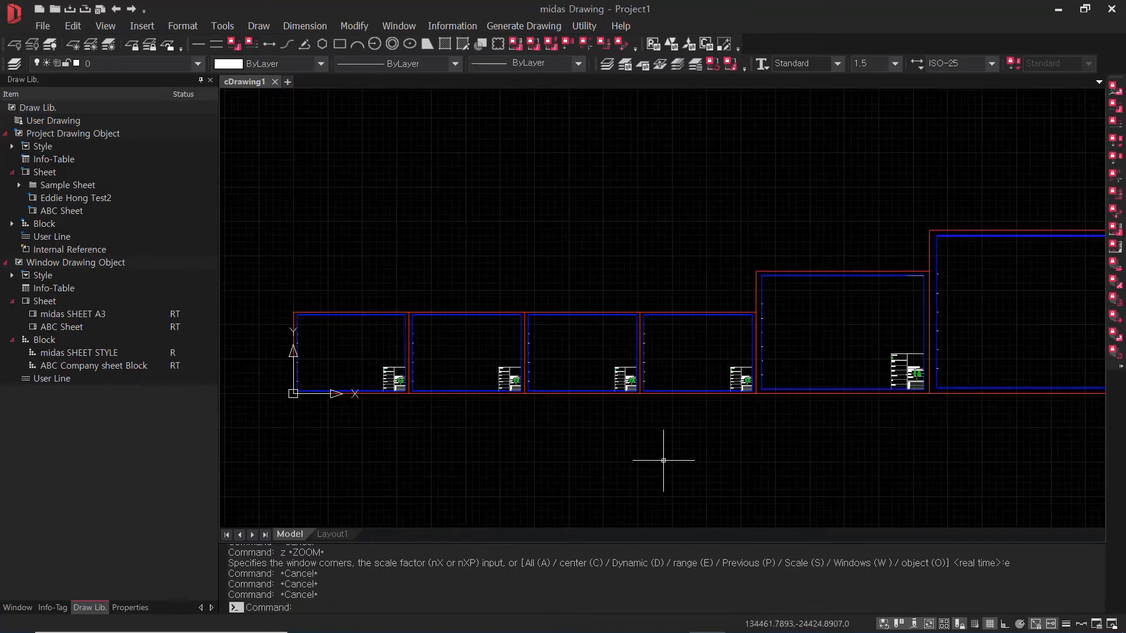
pyautogui.scroll(-2, 661, 463)
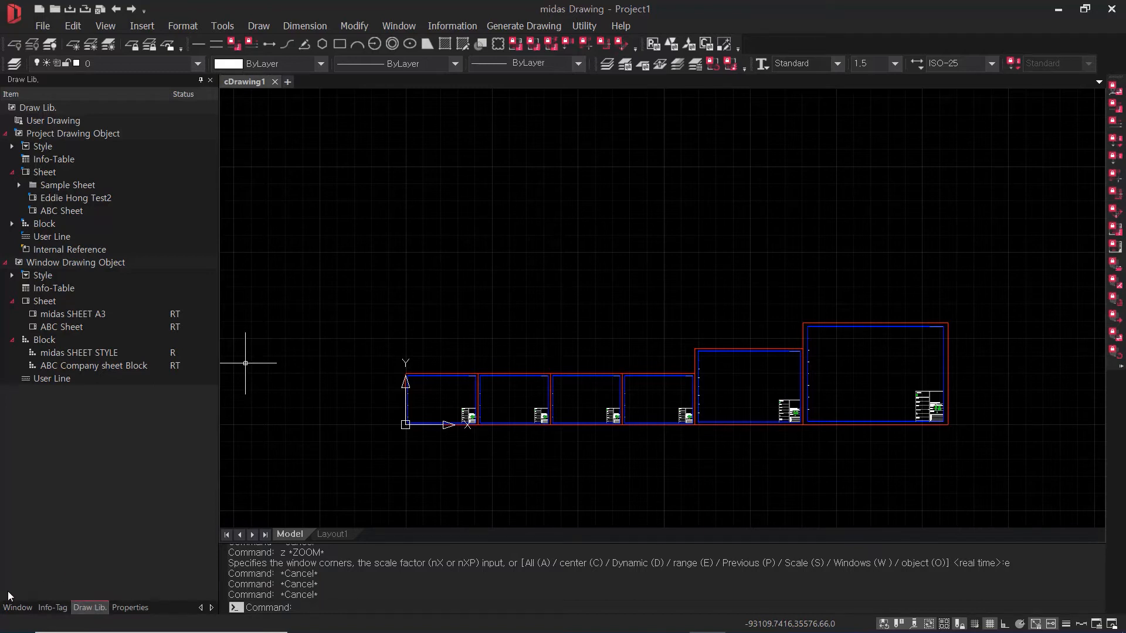
# Switch the project from CAD mode to drawing mode and list the sheets contained in cDrawing1.
pyautogui.click(17, 608)
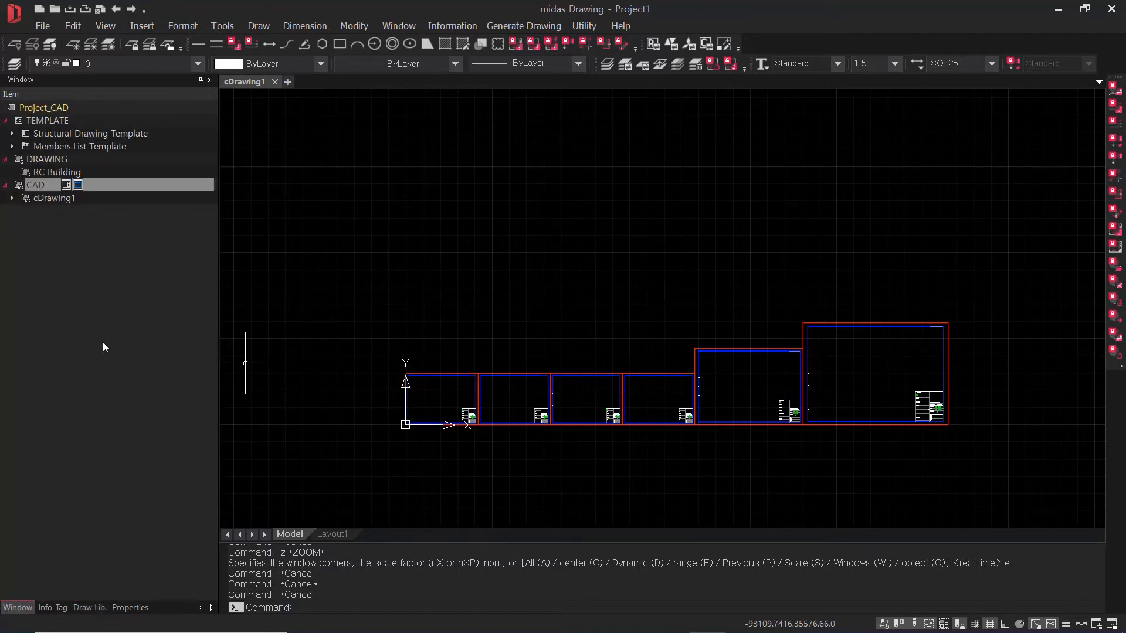
pyautogui.doubleClick(44, 160)
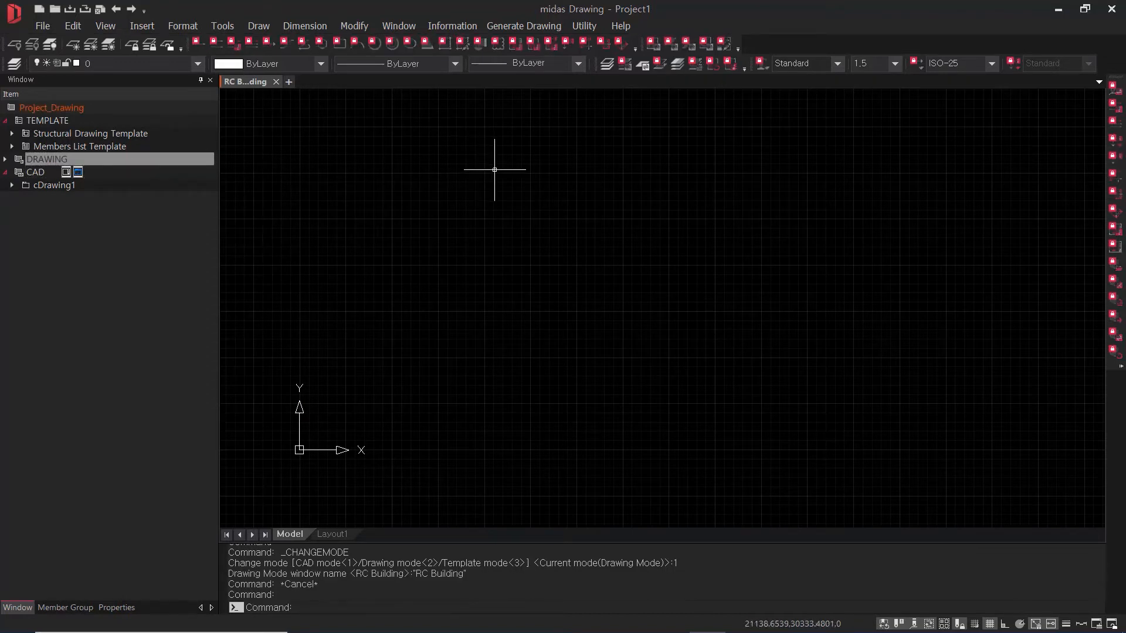
pyautogui.click(5, 159)
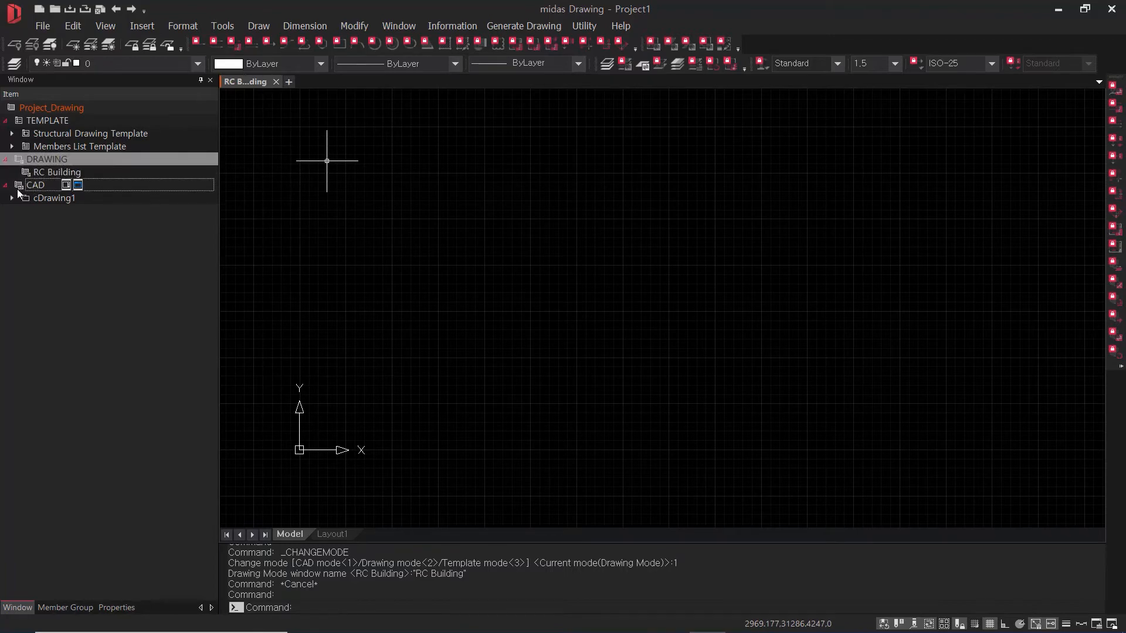
pyautogui.click(13, 198)
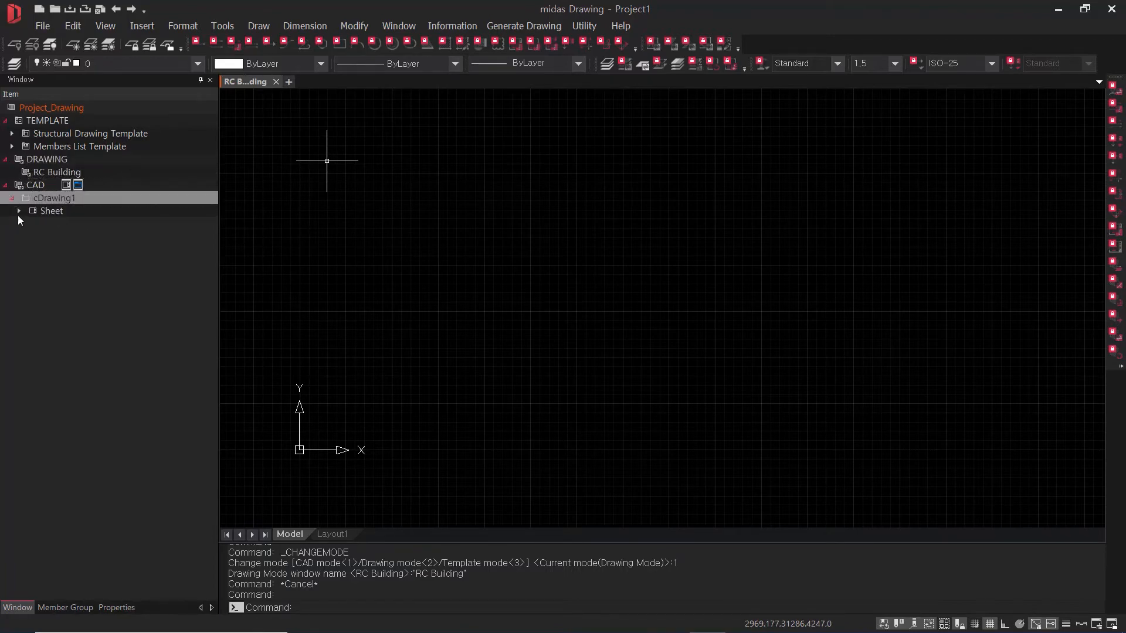
pyautogui.click(18, 210)
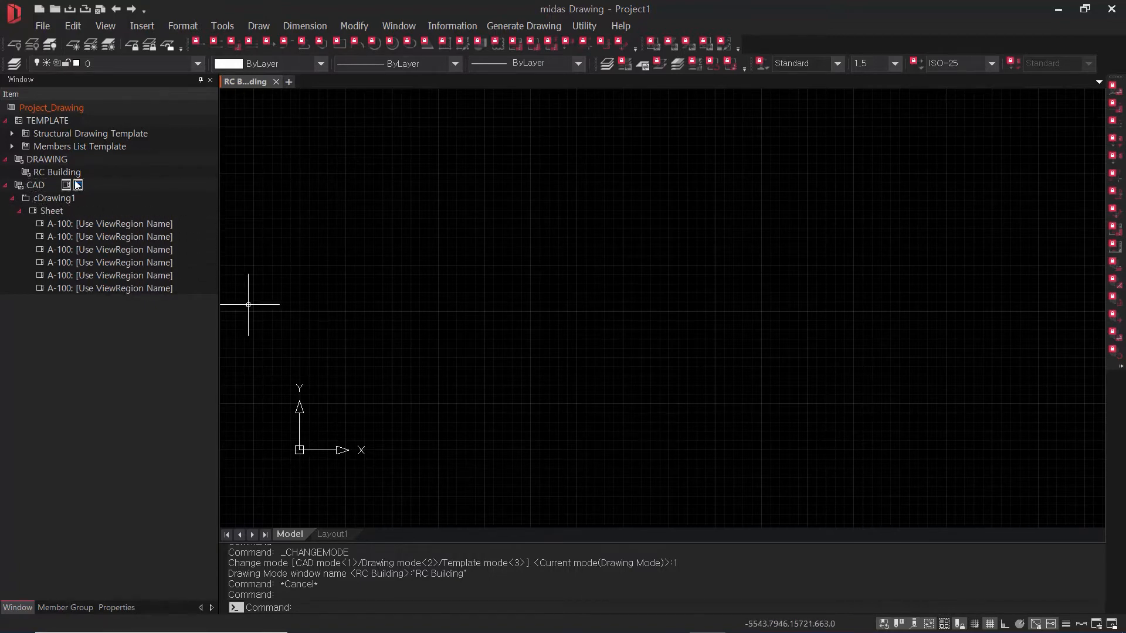
# Set up a structural plan generation from Drawing Set-1 with the floor framing plans EL.0.00 and EL.6.00 selected.
pyautogui.click(540, 30)
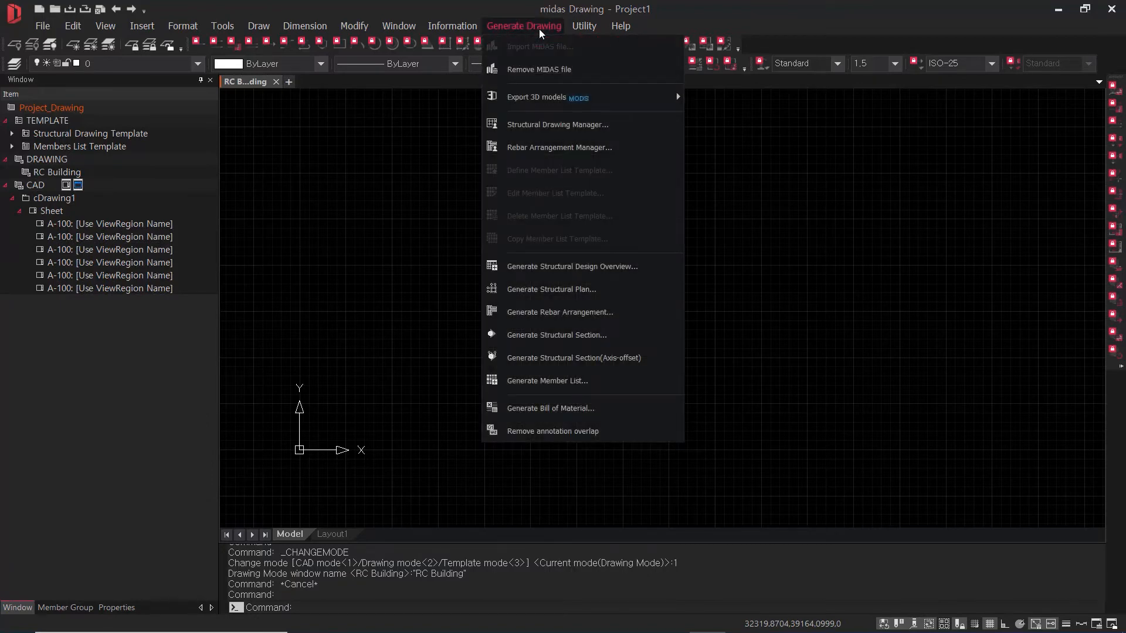
pyautogui.click(605, 292)
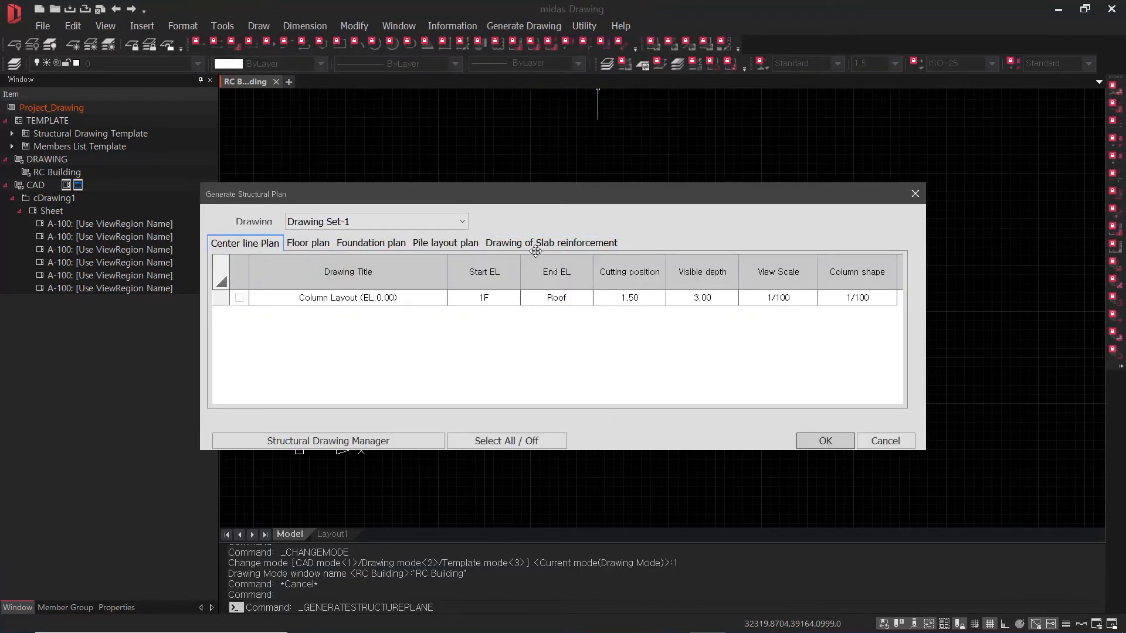
pyautogui.click(305, 245)
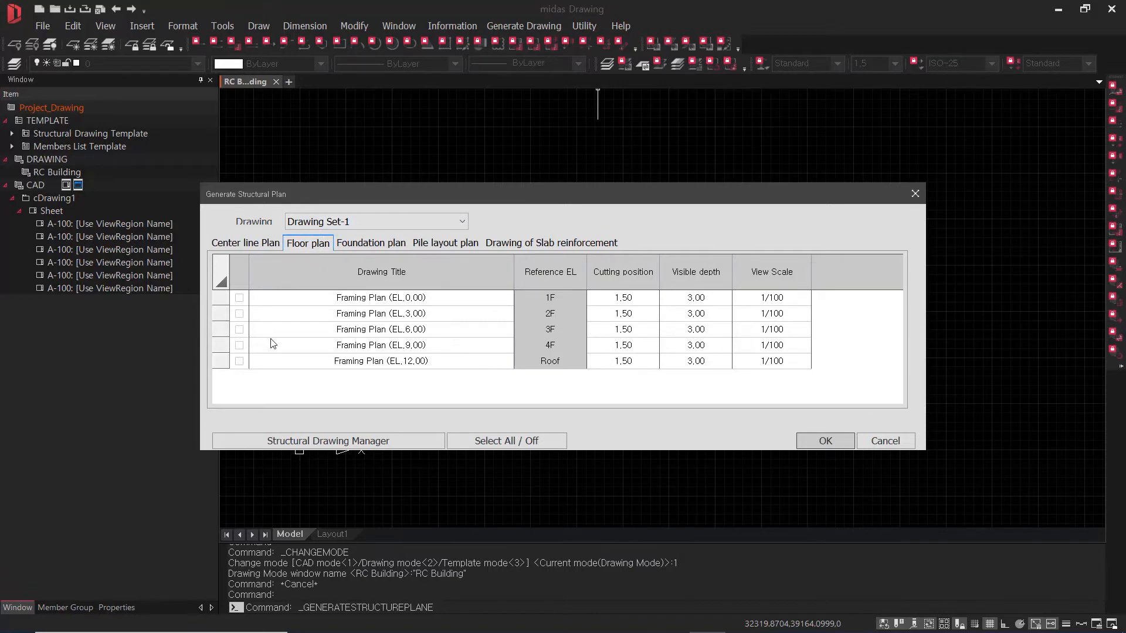
pyautogui.click(239, 329)
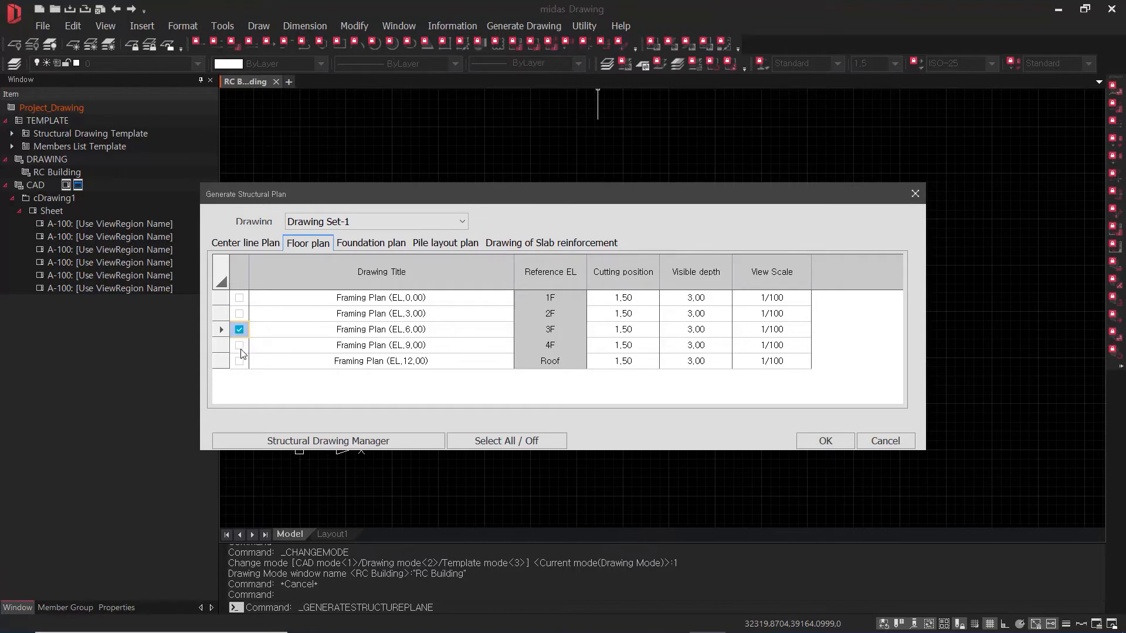
pyautogui.click(240, 297)
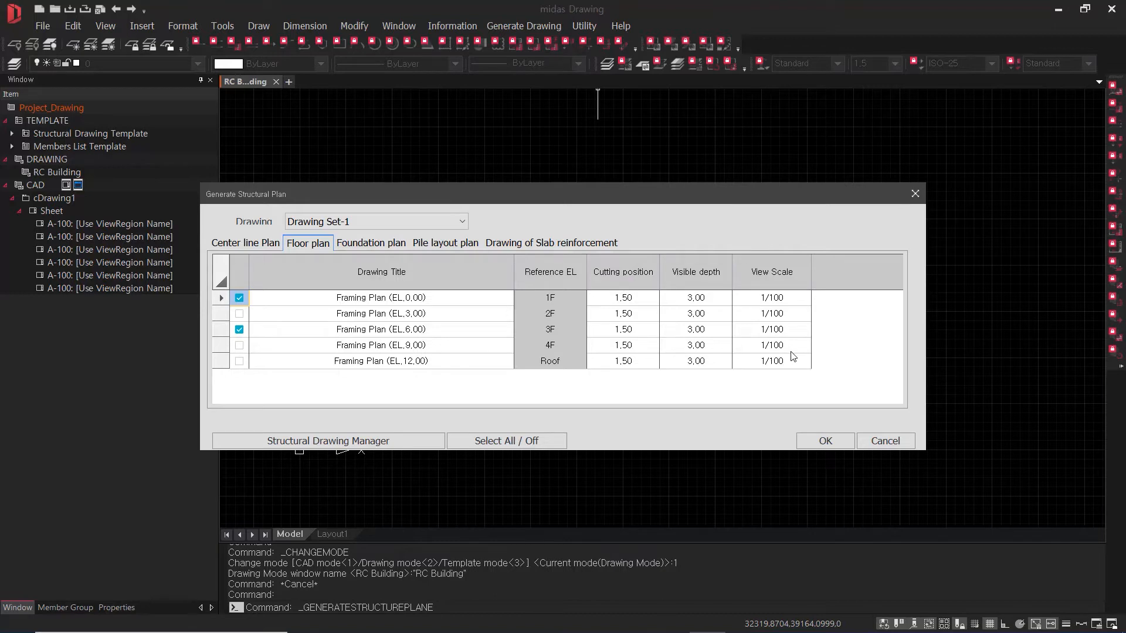
# Generate the selected framing plans, keeping the view scale at 1/100, and insert them into the drawing with A3 spacing.
pyautogui.click(801, 300)
pyautogui.click(807, 297)
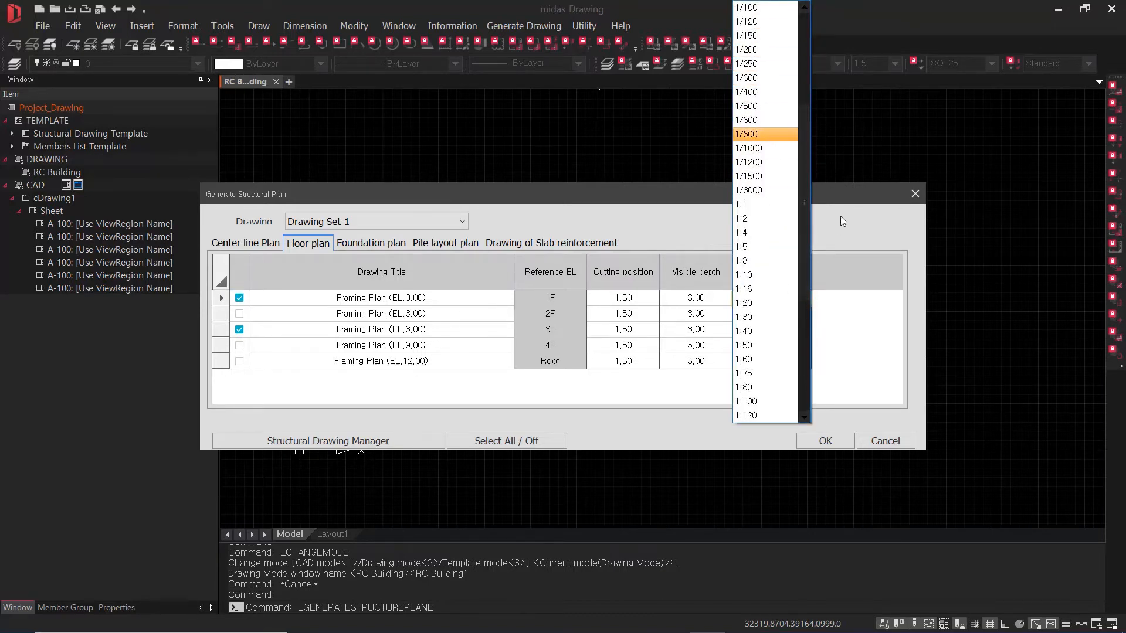
pyautogui.click(830, 267)
pyautogui.click(790, 298)
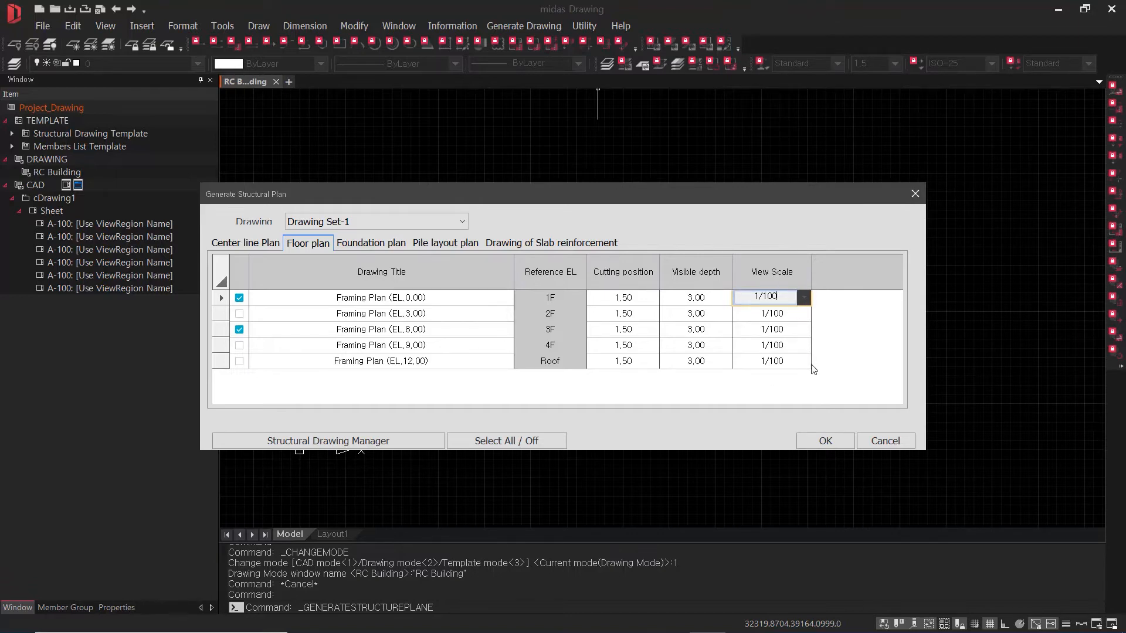
pyautogui.click(827, 441)
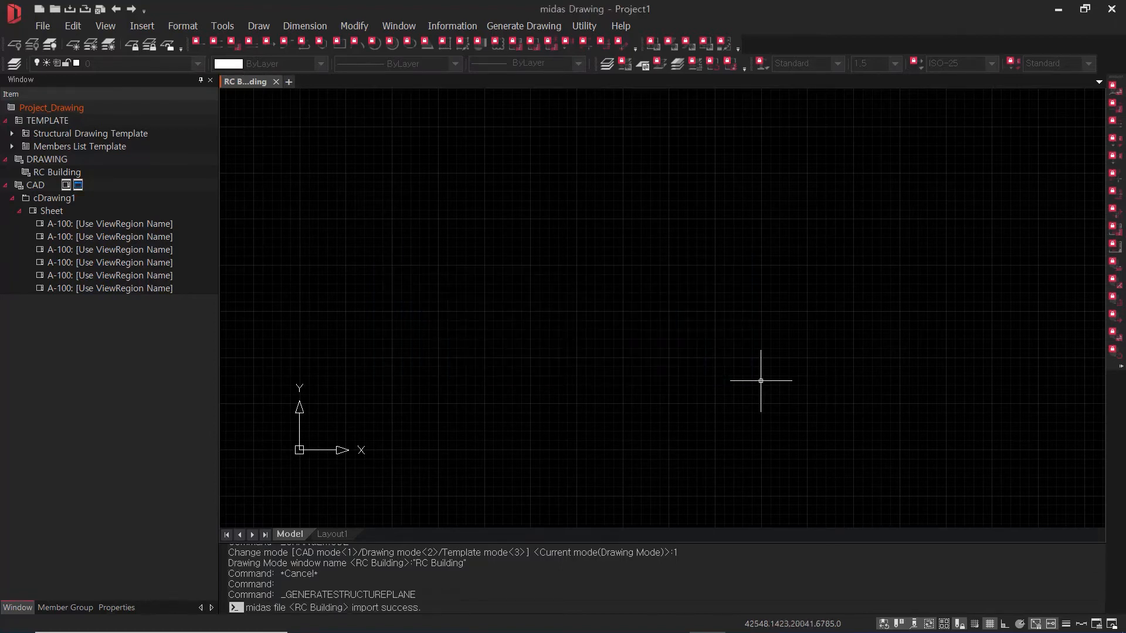
pyautogui.doubleClick(100, 251)
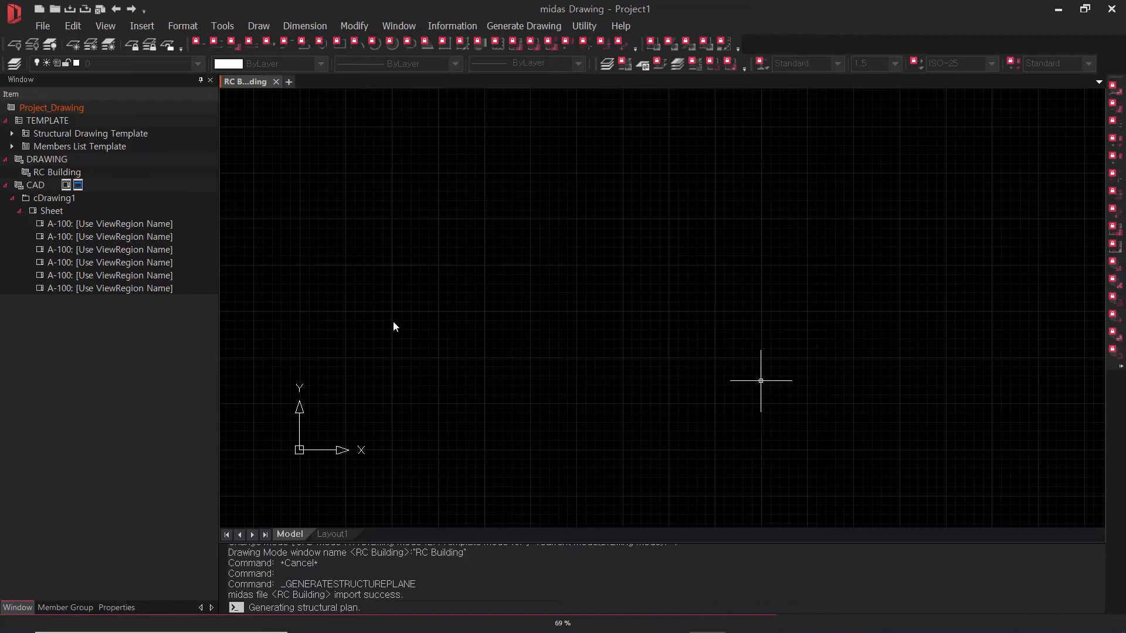
pyautogui.click(319, 437)
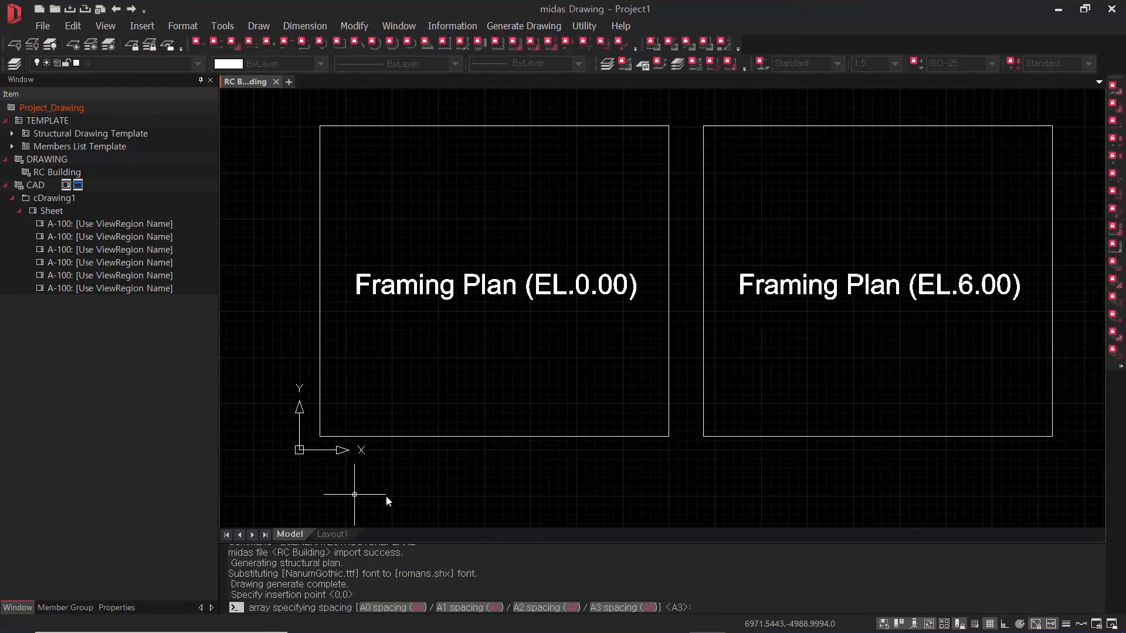
pyautogui.click(648, 312)
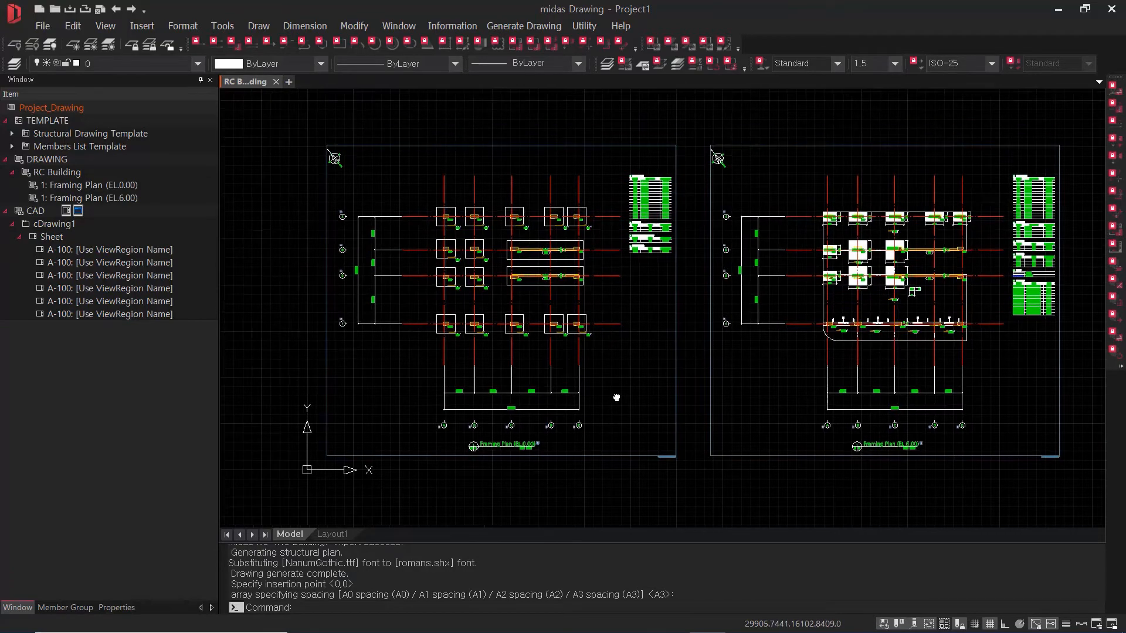
# Examine the column and footing labels on the EL.0.00 framing plan.
pyautogui.scroll(3, 533, 357)
pyautogui.scroll(-2, 562, 362)
pyautogui.moveTo(778, 479); pyautogui.dragTo(699, 291, button='middle')
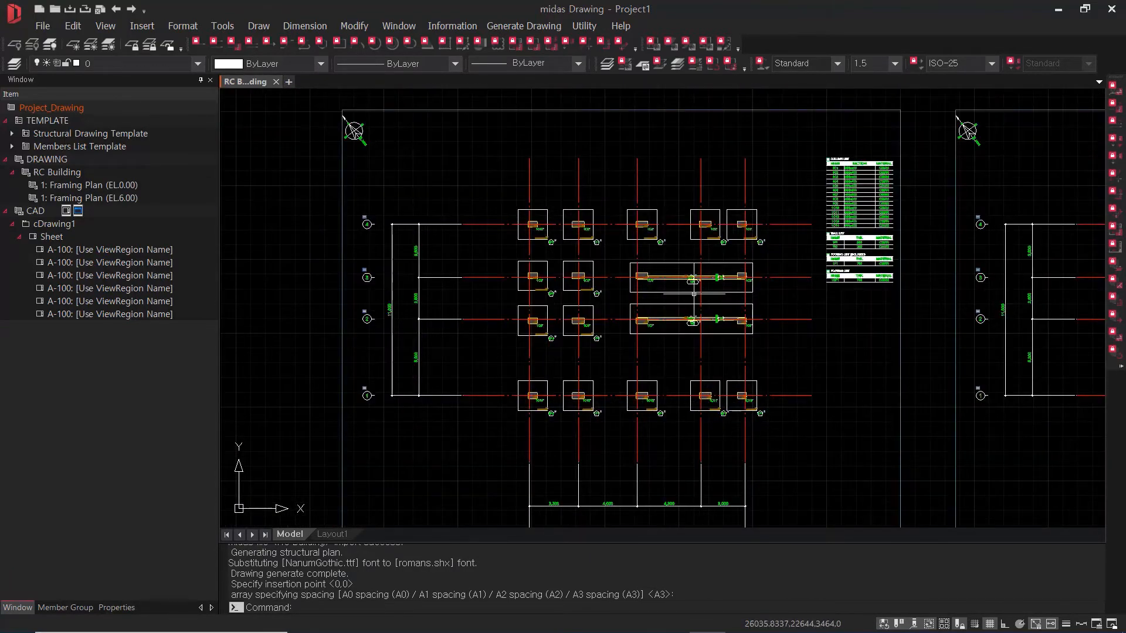
pyautogui.scroll(3, 644, 297)
pyautogui.moveTo(606, 283)
pyautogui.mouseDown(button='middle')
pyautogui.moveTo(376, 279)
pyautogui.moveTo(653, 329)
pyautogui.mouseUp(button='middle')
pyautogui.scroll(-2, 756, 270)
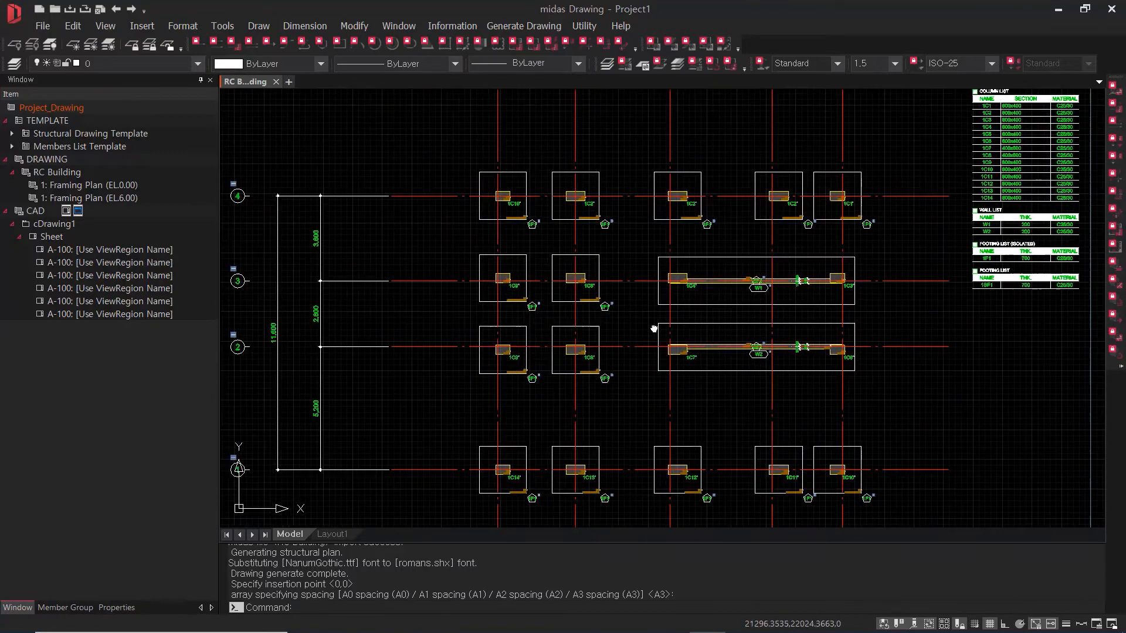
pyautogui.scroll(4, 524, 185)
pyautogui.scroll(-2, 537, 250)
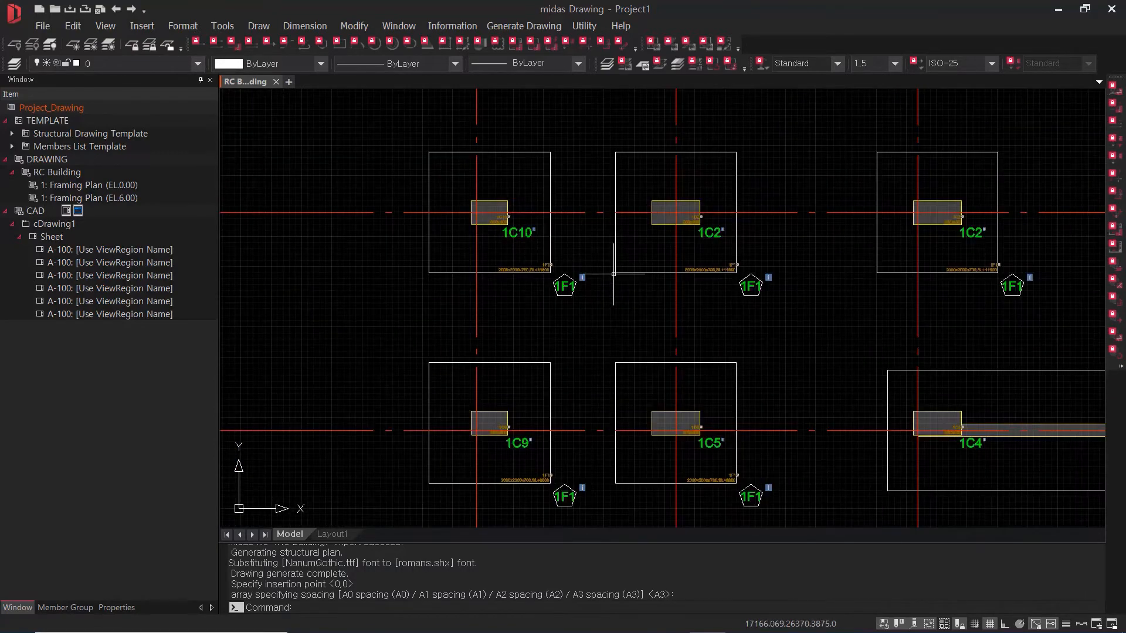
pyautogui.moveTo(650, 303); pyautogui.dragTo(571, 244, button='middle')
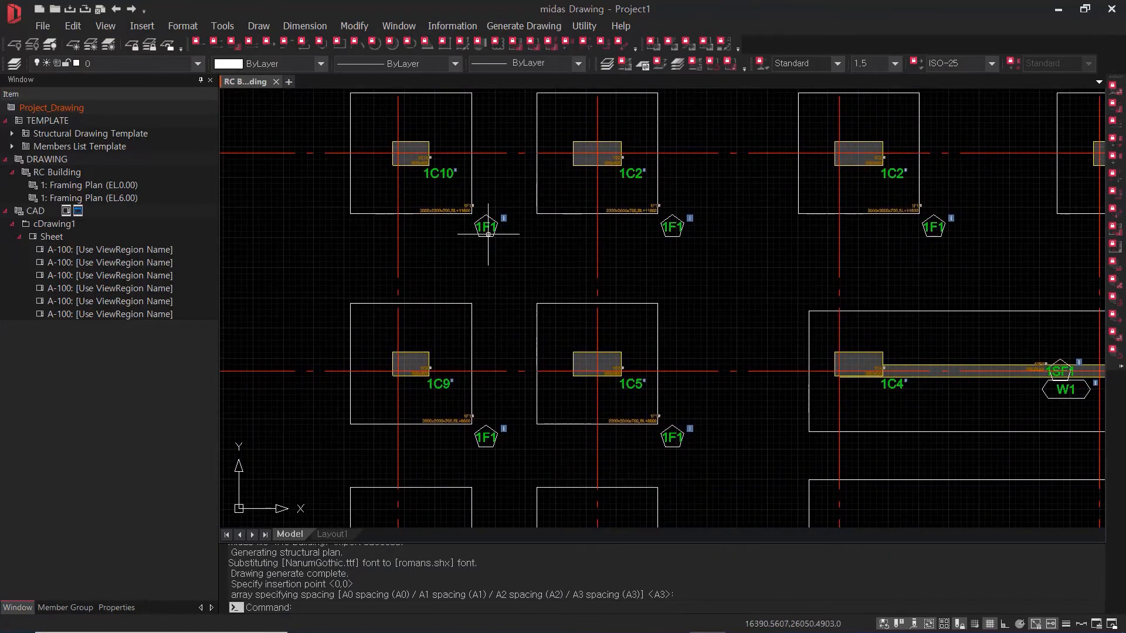
# Read the column, wall and footing lists beside the EL.0.00 framing plan.
pyautogui.moveTo(557, 200); pyautogui.dragTo(438, 195, button='middle')
pyautogui.scroll(-2, 737, 297)
pyautogui.moveTo(737, 296)
pyautogui.mouseDown(button='middle')
pyautogui.moveTo(432, 382)
pyautogui.moveTo(306, 462)
pyautogui.mouseUp(button='middle')
pyautogui.scroll(3, 815, 252)
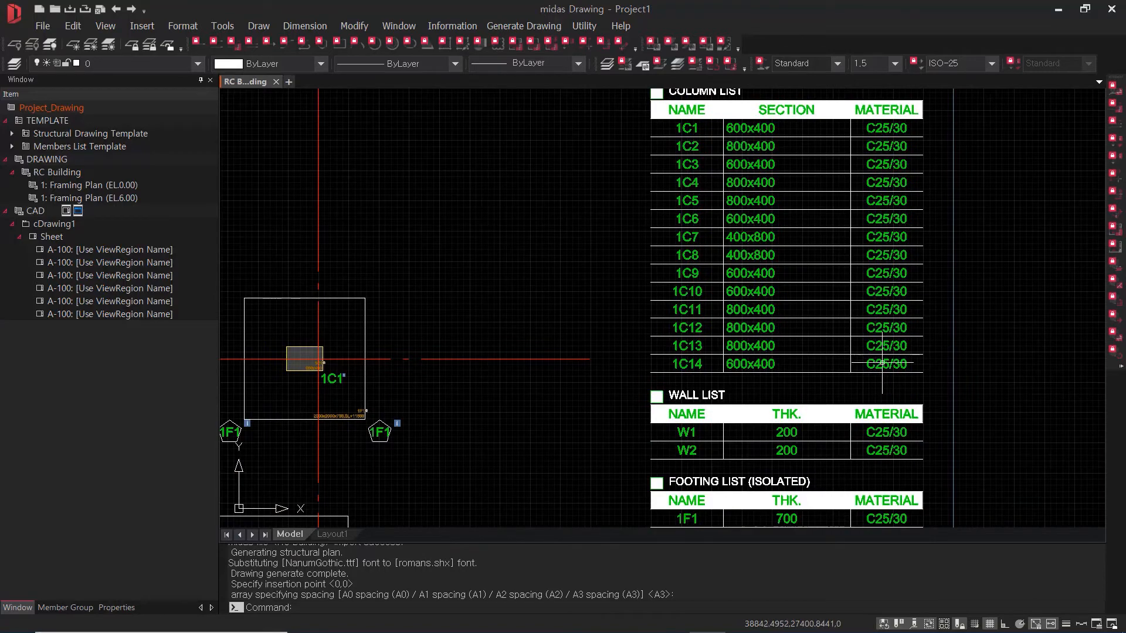
pyautogui.moveTo(887, 361); pyautogui.dragTo(881, 251, button='middle')
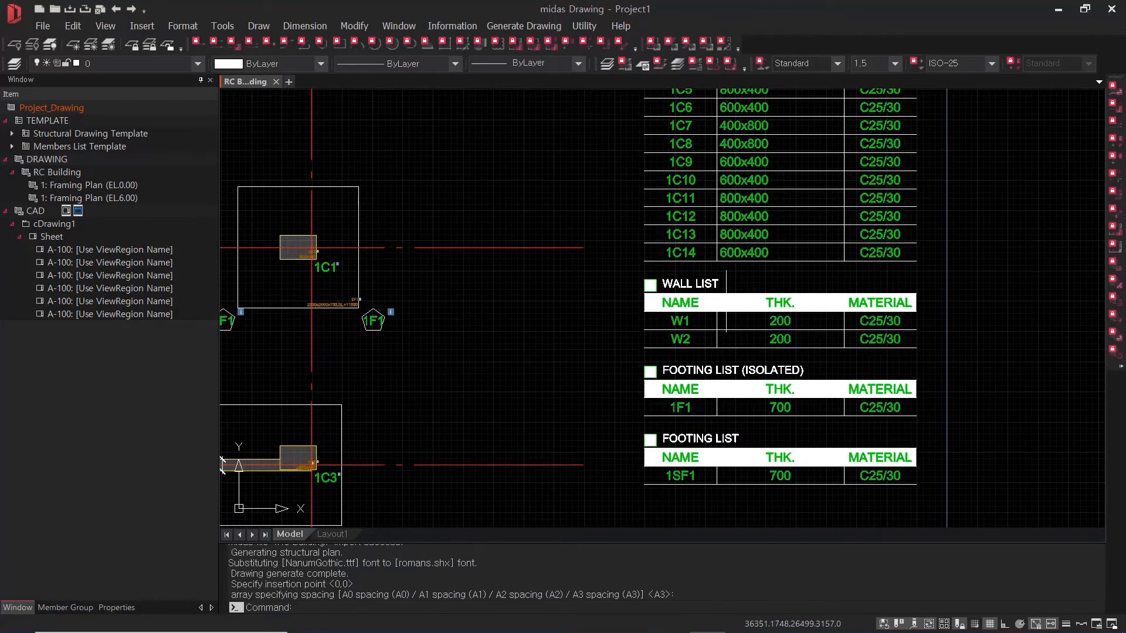
pyautogui.moveTo(706, 519); pyautogui.dragTo(737, 442, button='middle')
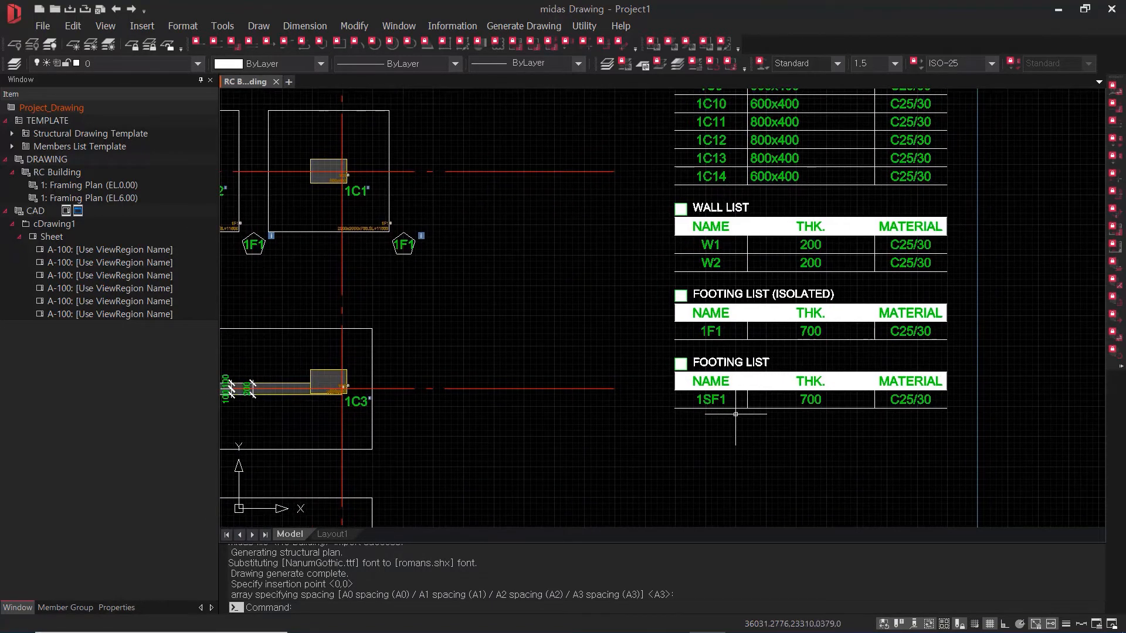
pyautogui.scroll(-5, 730, 404)
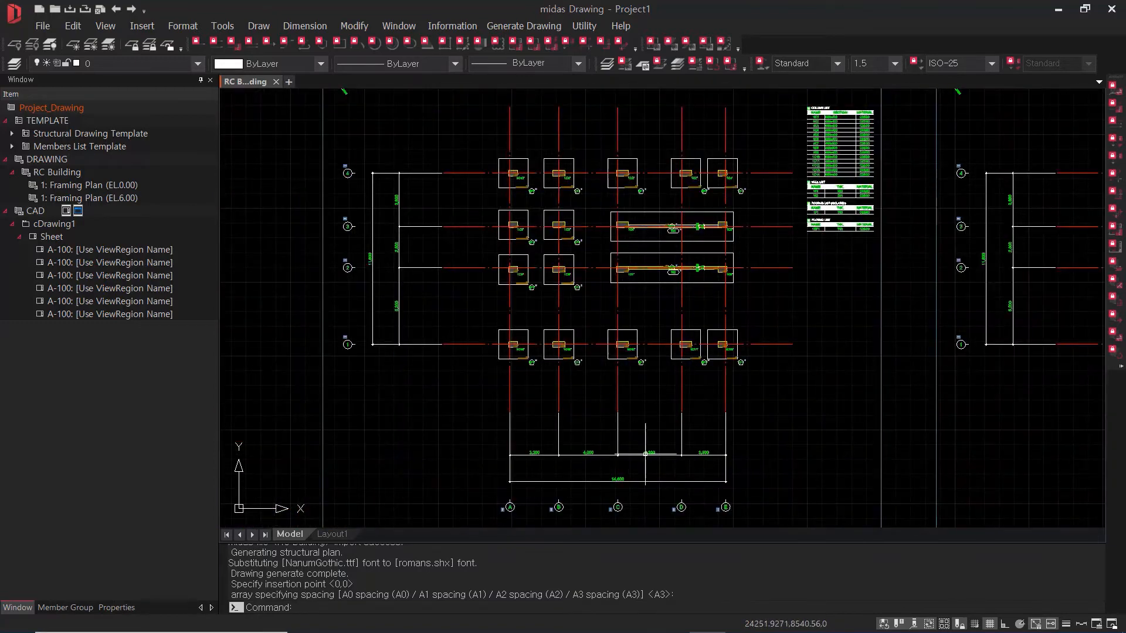
# Check the grid dimensions, axis labels, drawing title and scale of the EL.0.00 framing plan.
pyautogui.moveTo(651, 520); pyautogui.dragTo(646, 456, button='middle')
pyautogui.scroll(5, 505, 443)
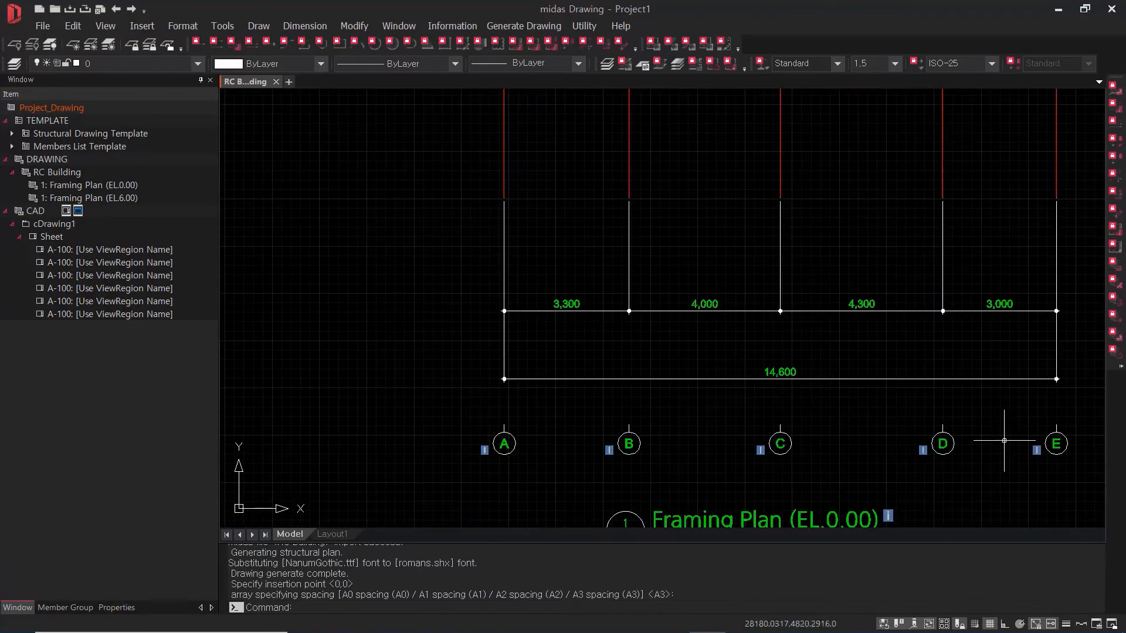
pyautogui.scroll(-3, 452, 301)
pyautogui.moveTo(452, 301); pyautogui.dragTo(604, 518, button='middle')
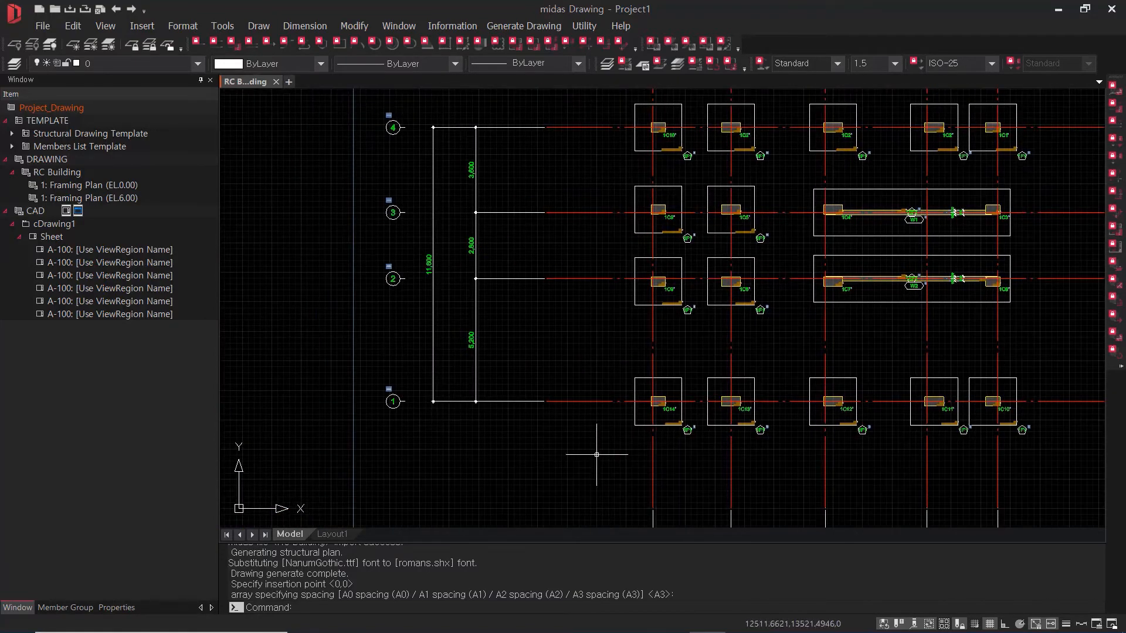
pyautogui.scroll(-3, 596, 455)
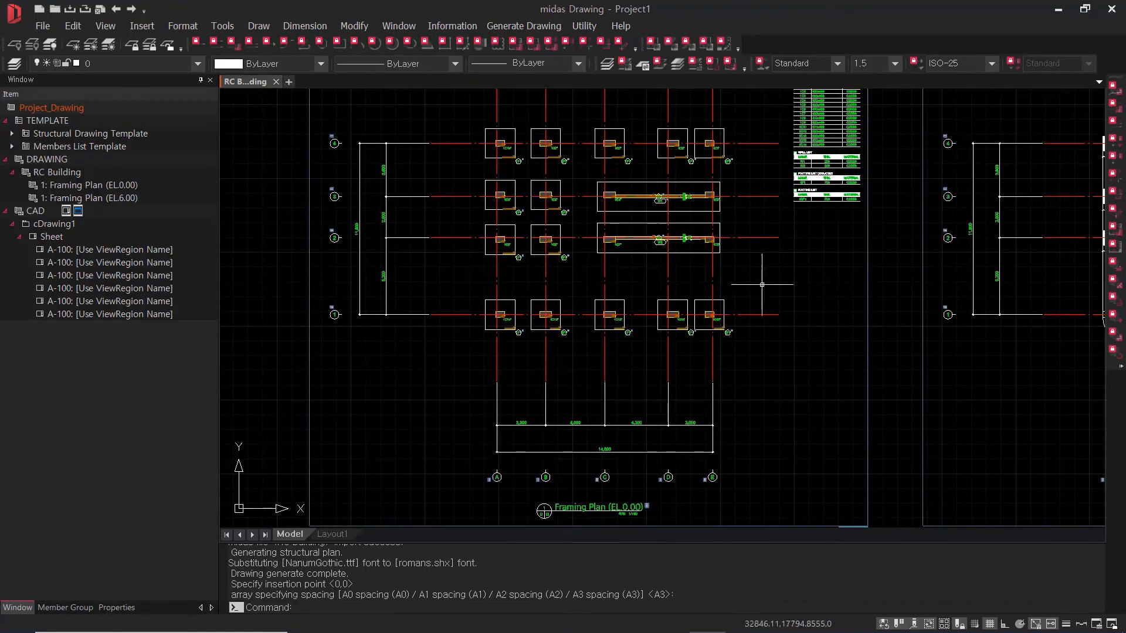
pyautogui.moveTo(764, 473); pyautogui.dragTo(762, 440, button='middle')
pyautogui.scroll(4, 569, 476)
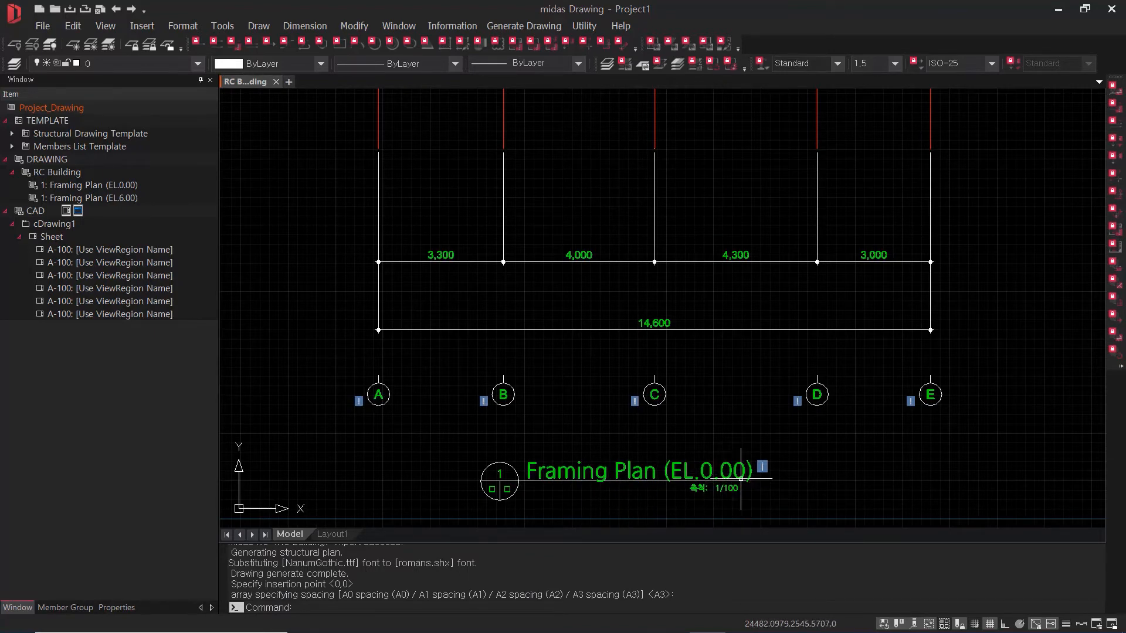
pyautogui.scroll(-2, 829, 467)
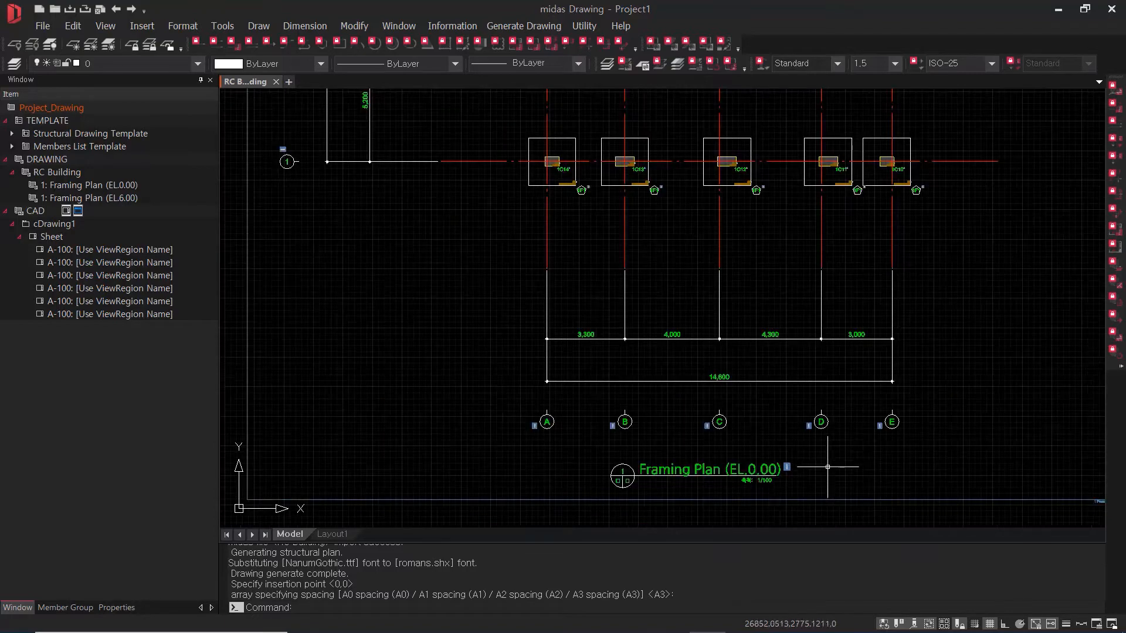
pyautogui.scroll(6, 763, 476)
pyautogui.scroll(-7, 750, 480)
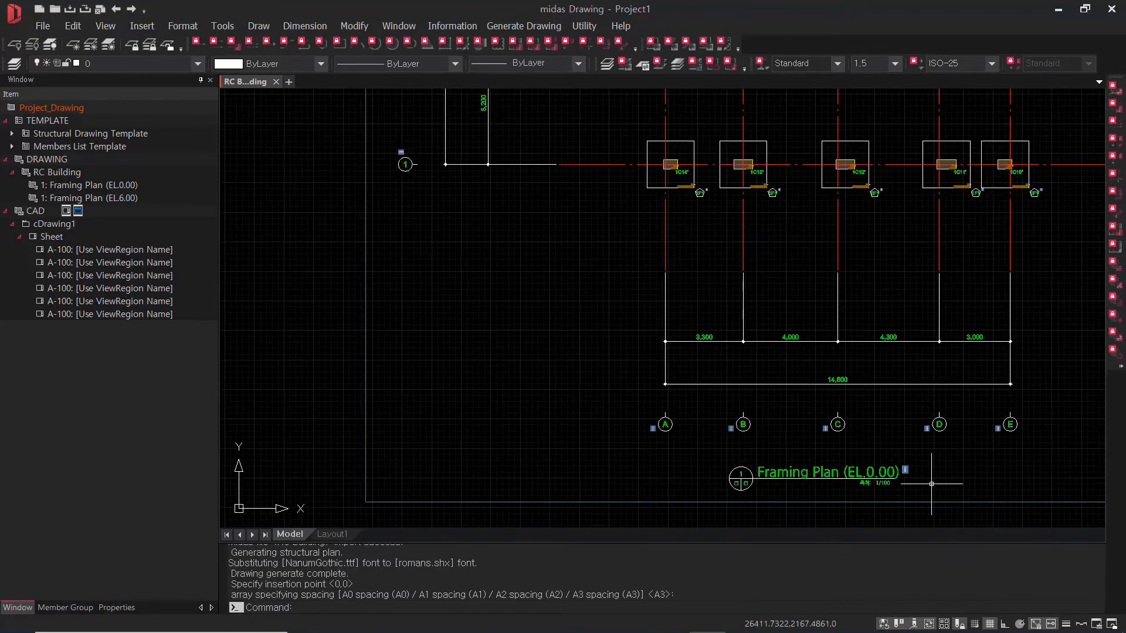
# Check the drawing title and scale of the EL.6.00 framing plan.
pyautogui.moveTo(931, 349); pyautogui.dragTo(709, 430, button='middle')
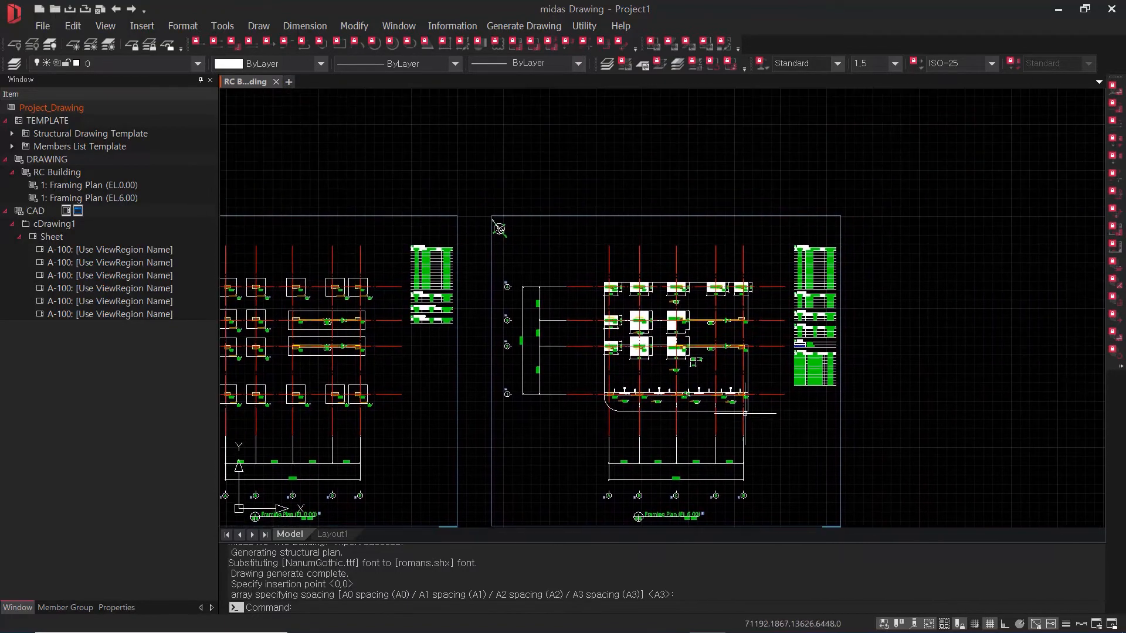
pyautogui.scroll(5, 692, 518)
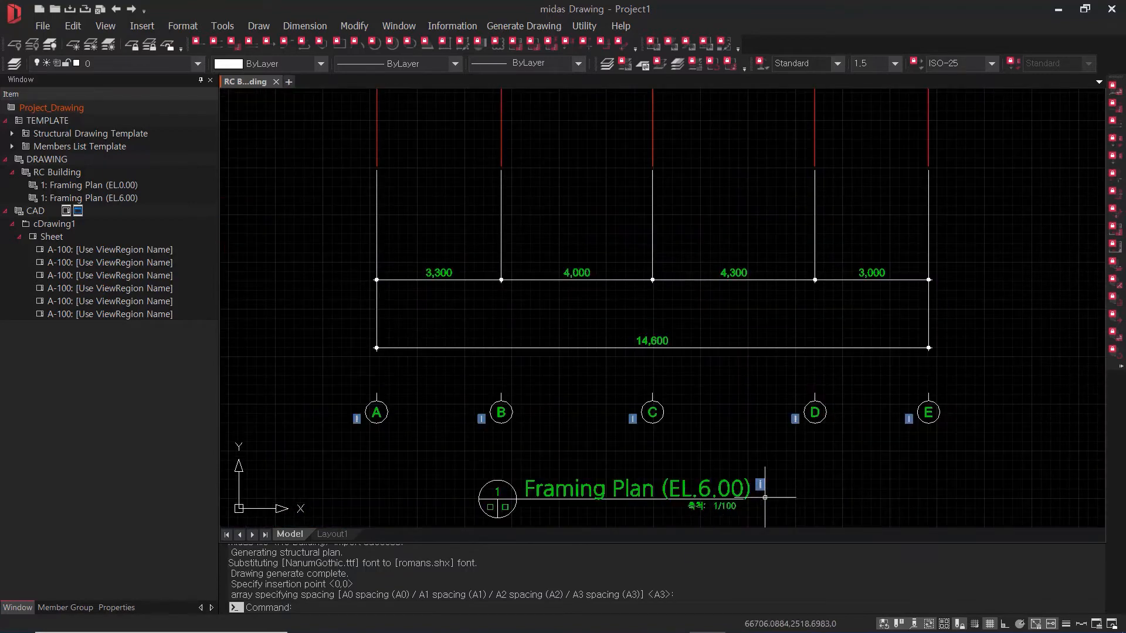
pyautogui.scroll(-4, 774, 487)
# Inspect the drop panels and the slab opening with their dimensions on the EL.6.00 framing plan.
pyautogui.scroll(2, 700, 484)
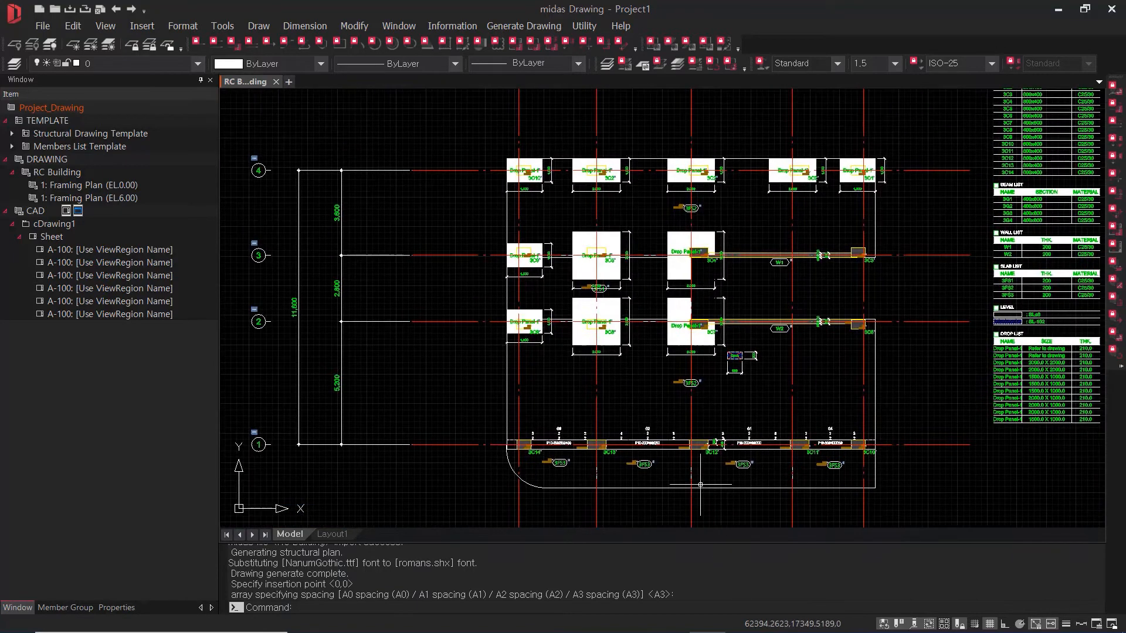
pyautogui.scroll(5, 518, 175)
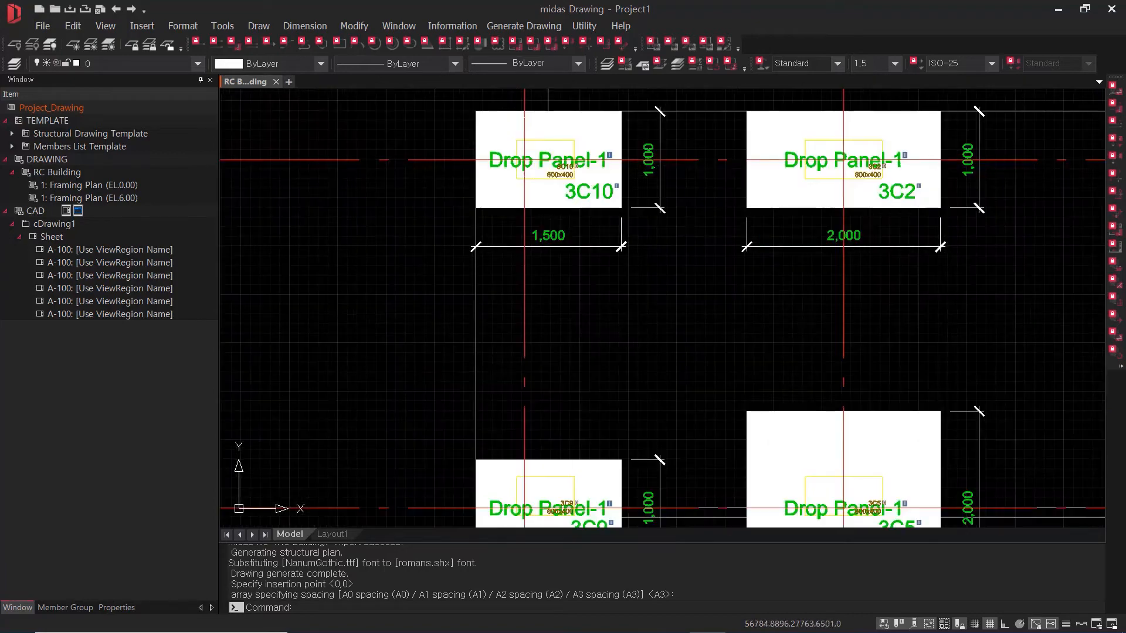
pyautogui.scroll(-4, 714, 242)
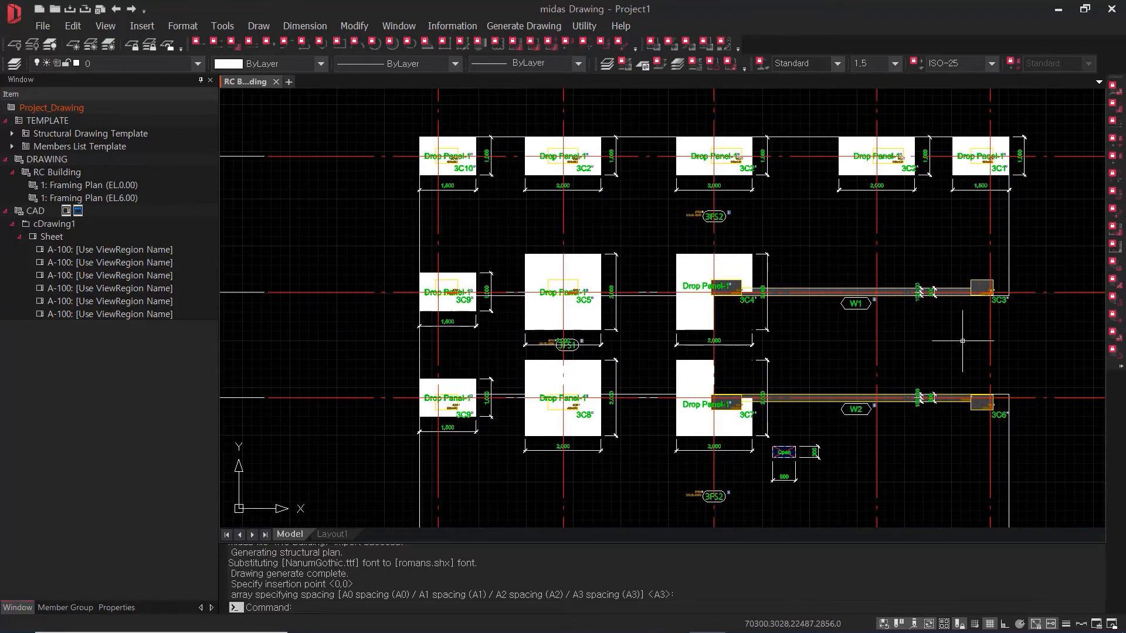
pyautogui.moveTo(897, 368); pyautogui.dragTo(859, 275, button='middle')
pyautogui.moveTo(801, 390); pyautogui.dragTo(828, 349, button='middle')
pyautogui.scroll(5, 799, 334)
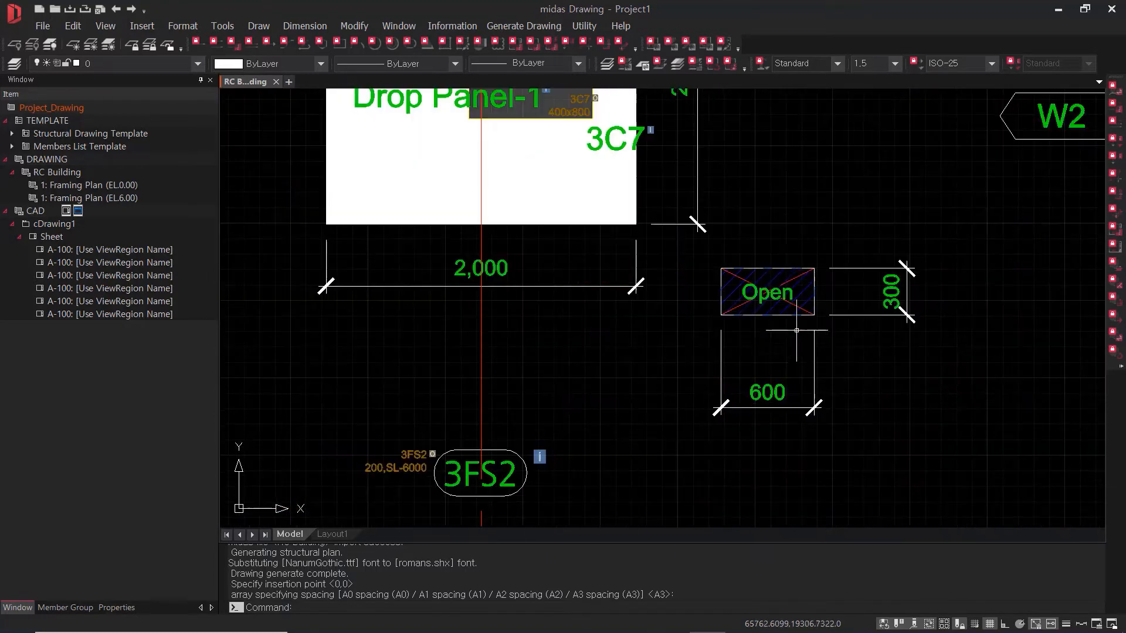
pyautogui.scroll(-5, 756, 334)
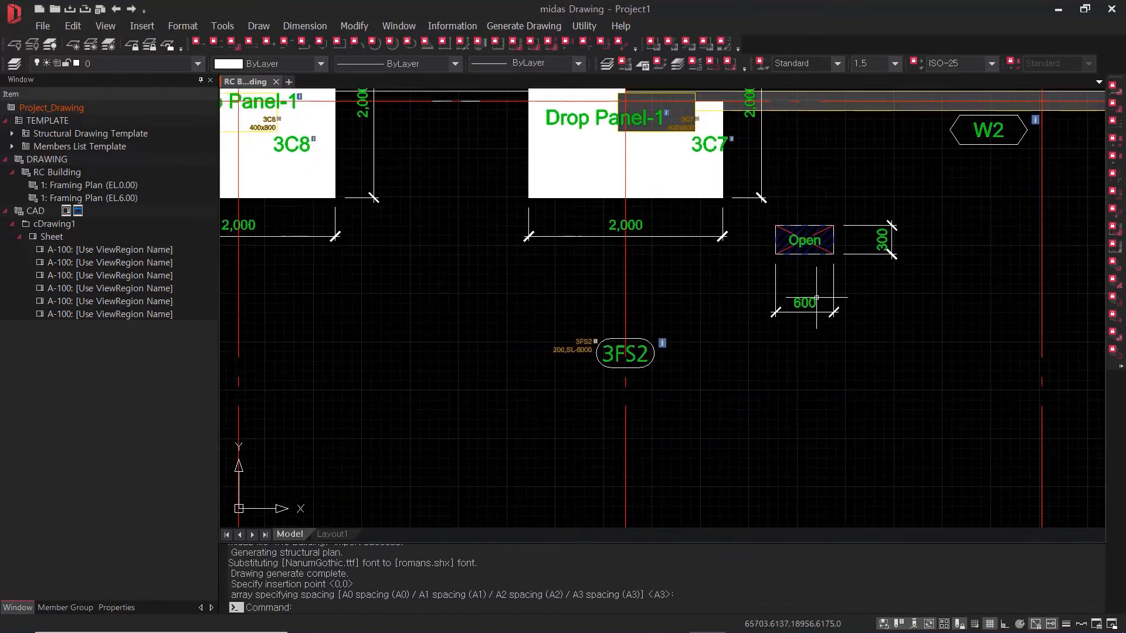
# Inspect the beam reinforcement and slab labels along grid line 1 of the EL.6.00 framing plan.
pyautogui.moveTo(736, 398); pyautogui.dragTo(757, 326, button='middle')
pyautogui.scroll(7, 537, 411)
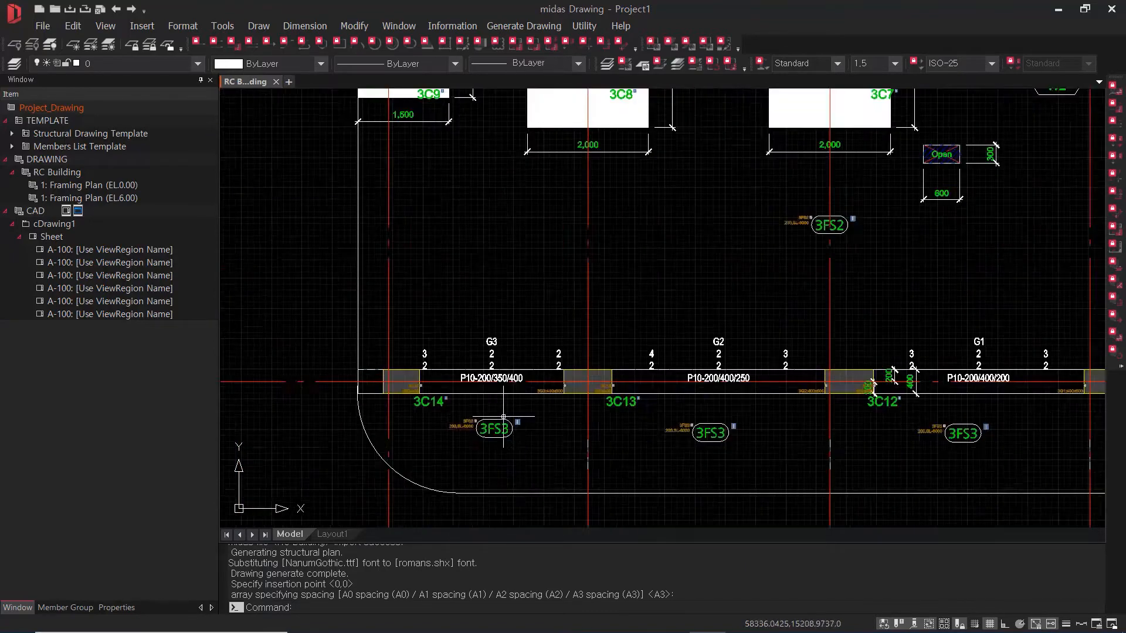
pyautogui.scroll(-2, 505, 350)
pyautogui.moveTo(489, 317); pyautogui.dragTo(610, 360, button='middle')
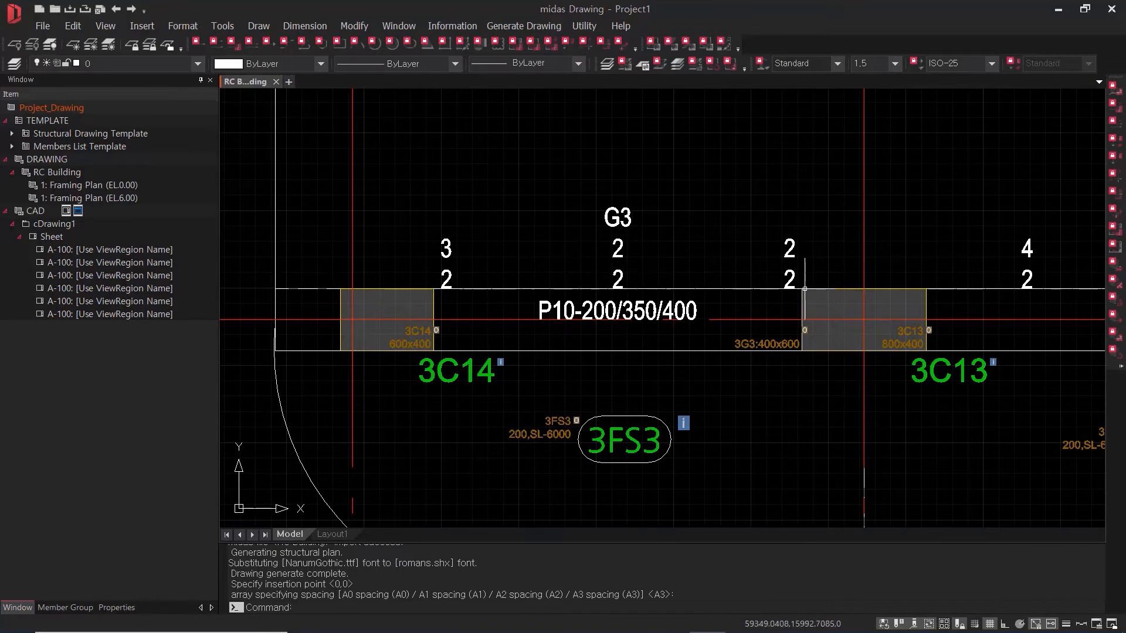
pyautogui.scroll(-2, 780, 301)
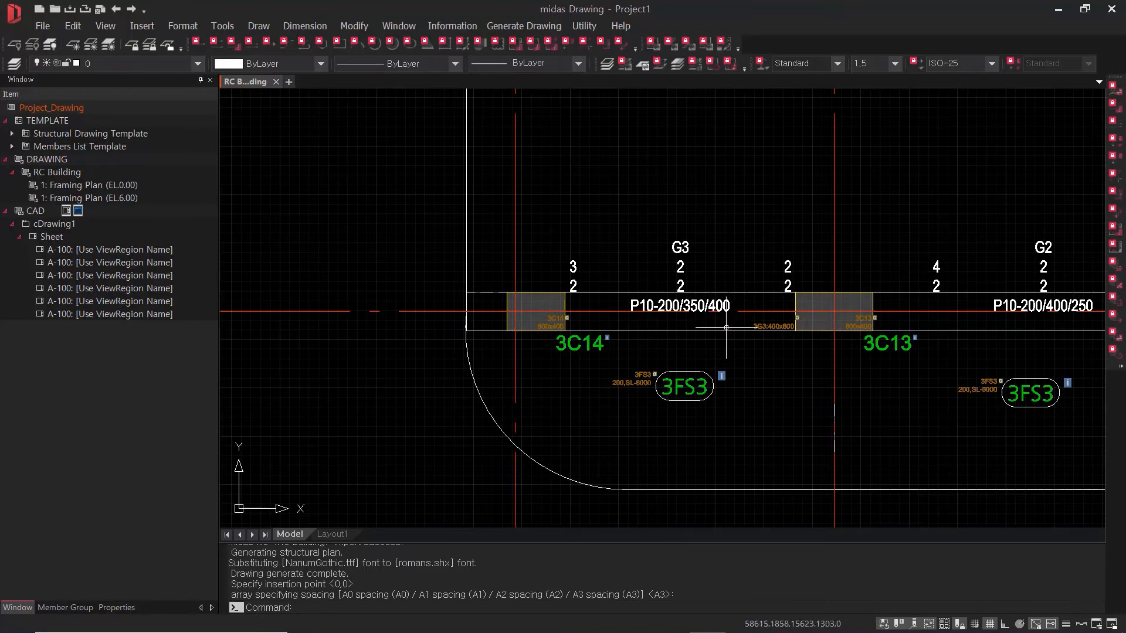
# Examine the column, beam, wall and slab lists and the level legend beside the EL.6.00 framing plan.
pyautogui.moveTo(739, 342); pyautogui.dragTo(666, 328, button='middle')
pyautogui.scroll(-1, 667, 329)
pyautogui.moveTo(859, 355); pyautogui.dragTo(775, 386, button='middle')
pyautogui.scroll(-2, 844, 370)
pyautogui.moveTo(955, 387); pyautogui.dragTo(914, 428, button='middle')
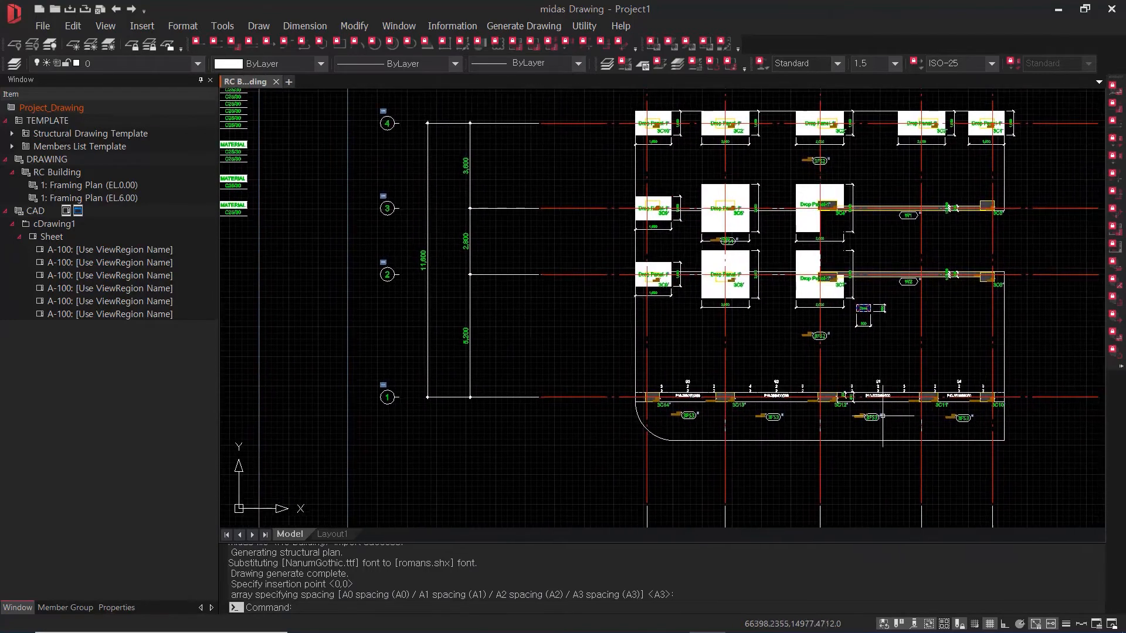
pyautogui.scroll(3, 668, 422)
pyautogui.scroll(-4, 689, 476)
pyautogui.moveTo(784, 466); pyautogui.dragTo(641, 467, button='middle')
pyautogui.scroll(2, 722, 373)
pyautogui.moveTo(844, 400); pyautogui.dragTo(468, 431, button='middle')
pyautogui.scroll(-1, 738, 317)
pyautogui.scroll(2, 721, 392)
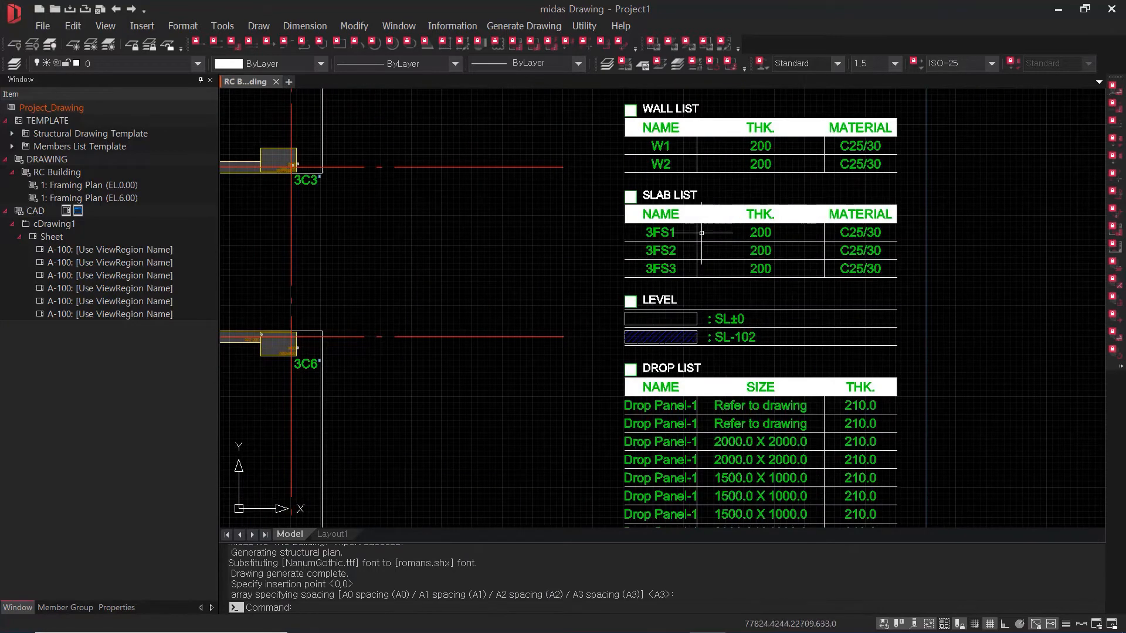
pyautogui.scroll(-3, 702, 233)
pyautogui.scroll(4, 727, 305)
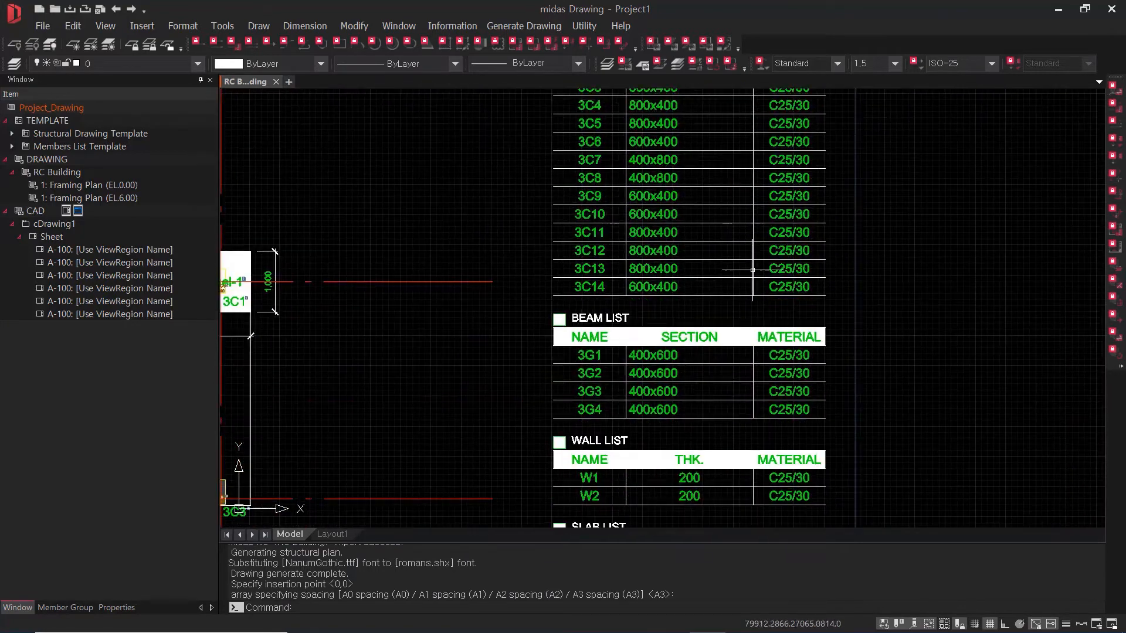
pyautogui.moveTo(752, 270); pyautogui.dragTo(754, 168, button='middle')
pyautogui.scroll(2, 663, 409)
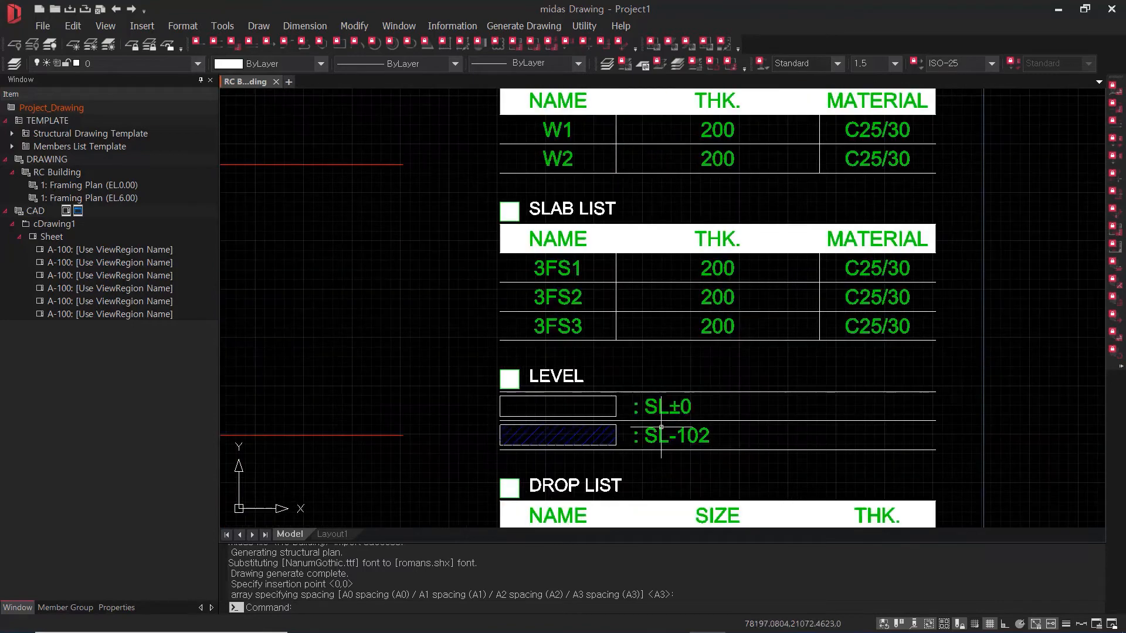
pyautogui.moveTo(609, 399); pyautogui.dragTo(628, 371, button='middle')
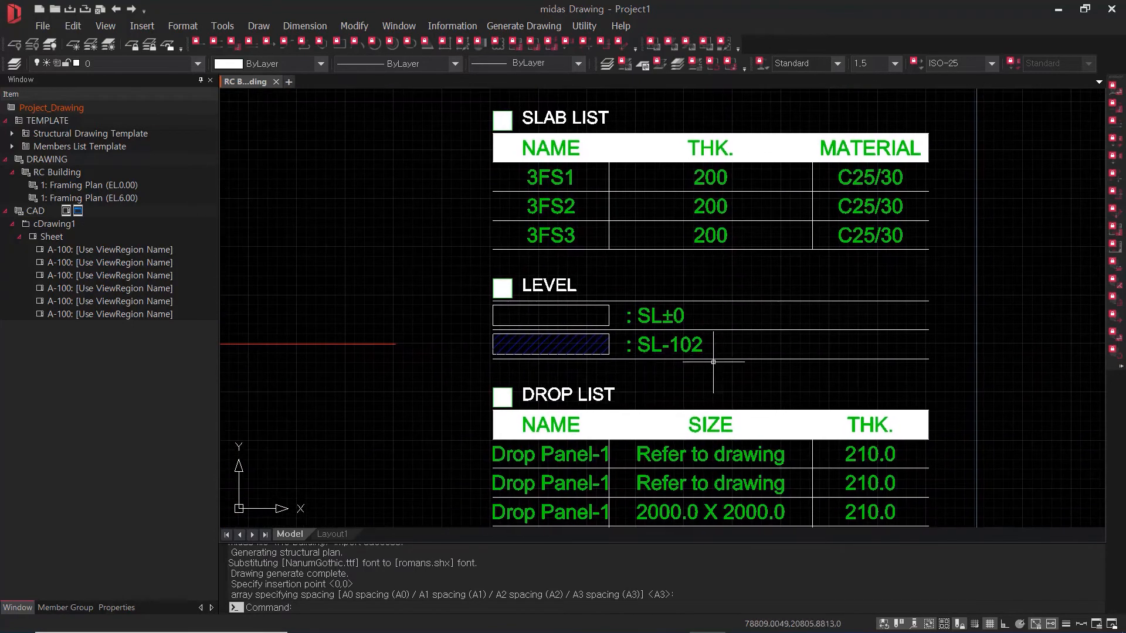
# Compare the hatching of the slab opening near wall W2 with the SL-102 entry of the level legend.
pyautogui.scroll(-4, 600, 302)
pyautogui.scroll(6, 833, 300)
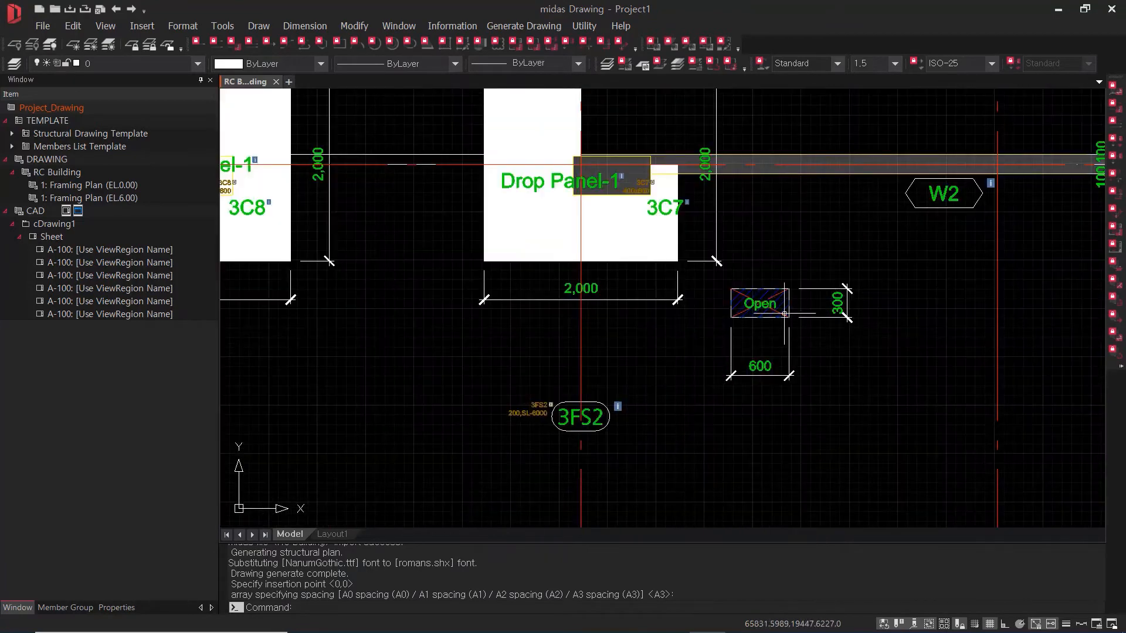
pyautogui.scroll(5, 774, 305)
pyautogui.scroll(-4, 786, 344)
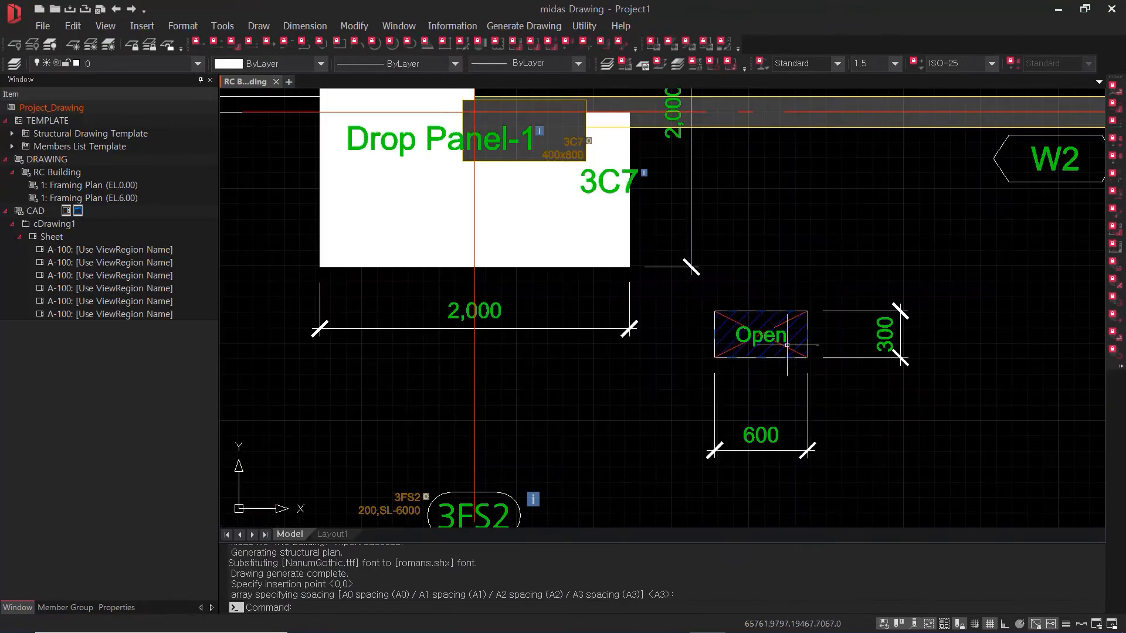
pyautogui.moveTo(786, 344); pyautogui.dragTo(709, 511, button='middle')
pyautogui.scroll(-1, 786, 329)
pyautogui.scroll(-3, 775, 288)
pyautogui.moveTo(918, 498); pyautogui.dragTo(736, 346, button='middle')
pyautogui.scroll(5, 877, 275)
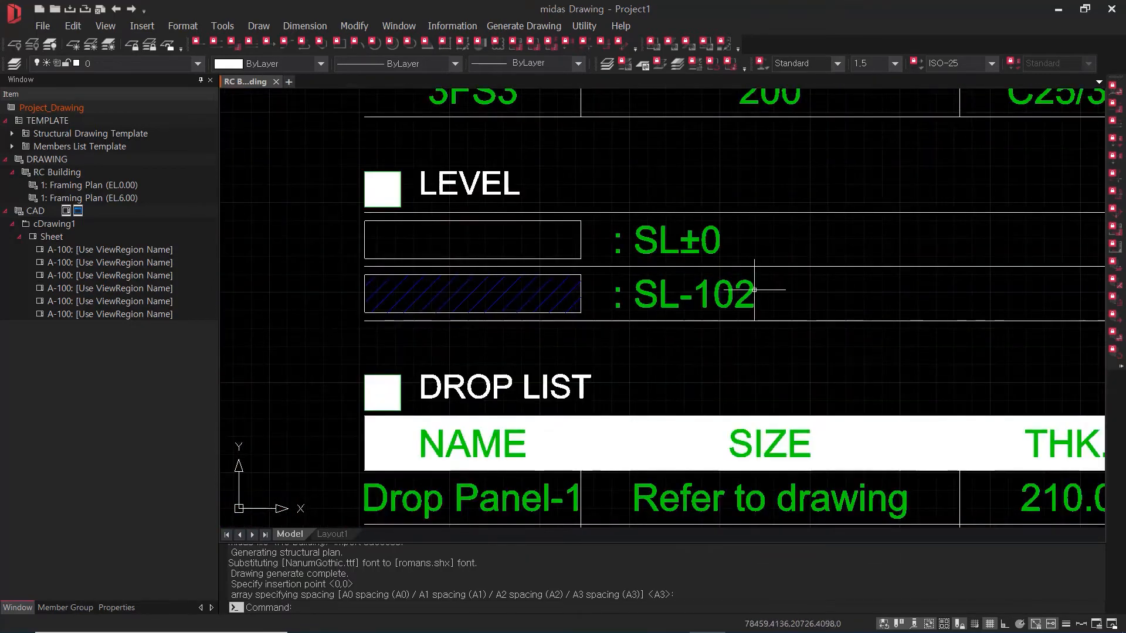
# Review the sizes and thicknesses in the drop list of the EL.6.00 framing plan.
pyautogui.scroll(-5, 791, 276)
pyautogui.scroll(5, 806, 309)
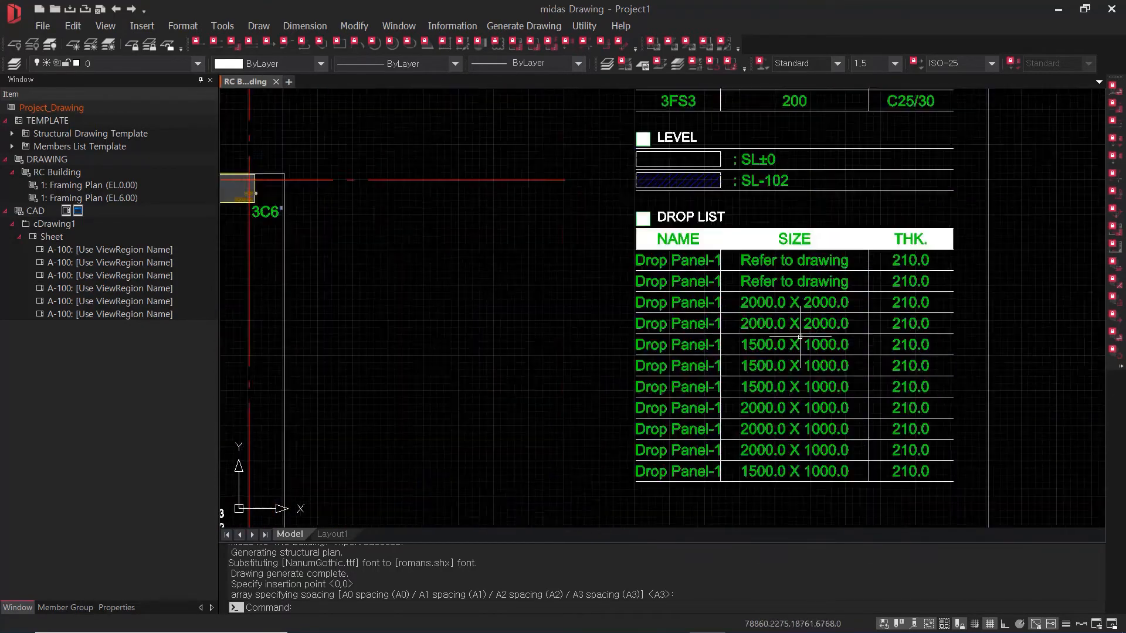
pyautogui.scroll(-1, 917, 406)
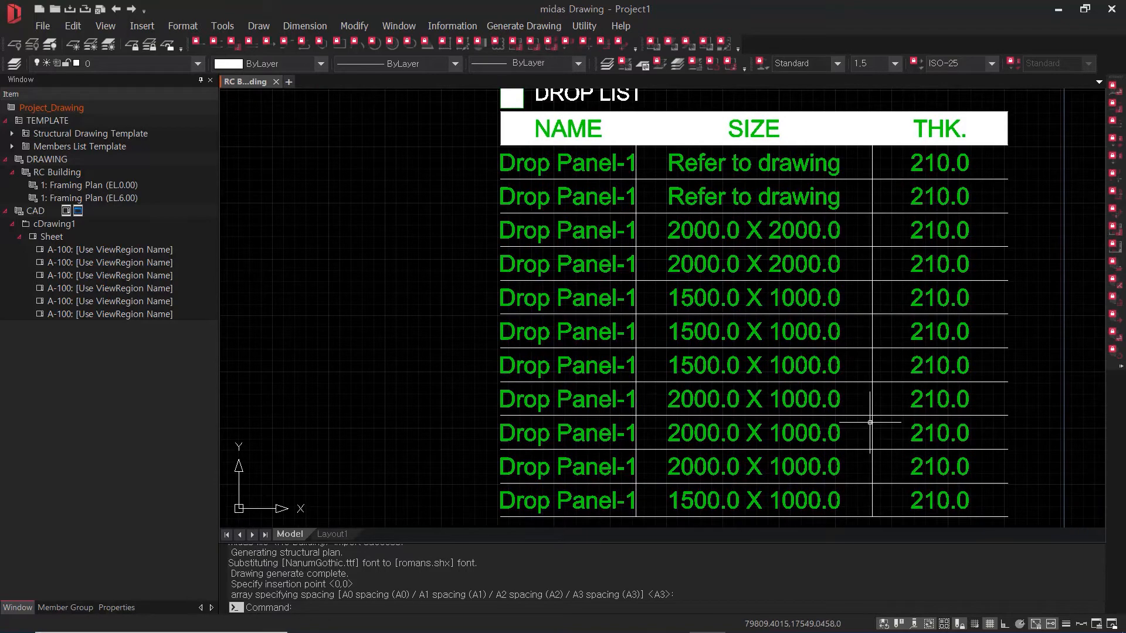
pyautogui.scroll(-2, 870, 416)
pyautogui.scroll(-2, 878, 418)
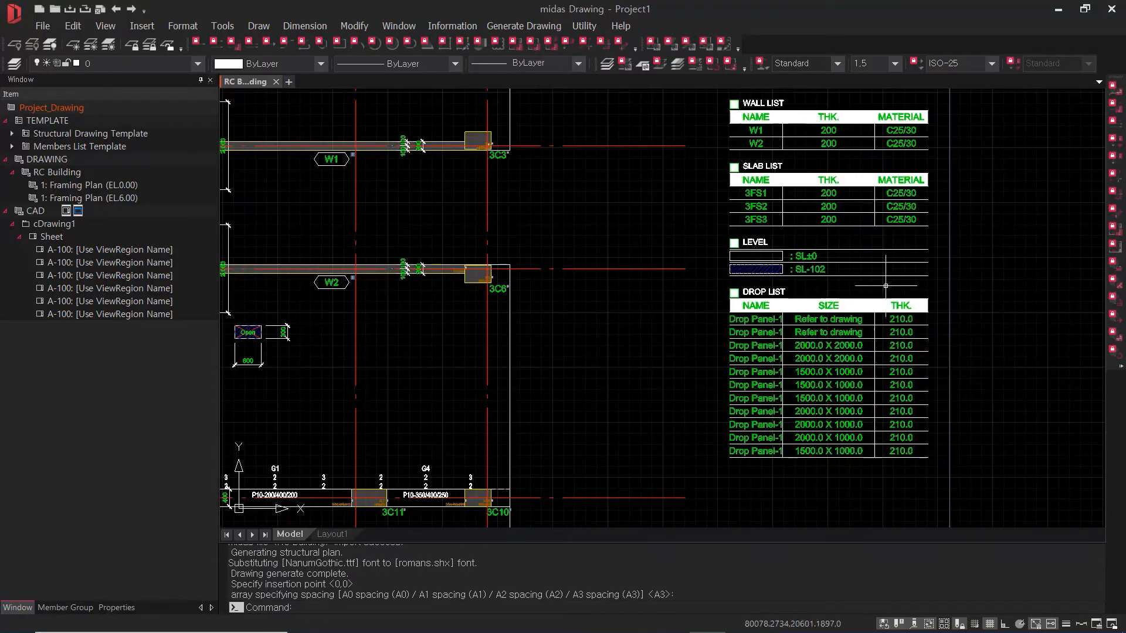
pyautogui.scroll(-5, 715, 485)
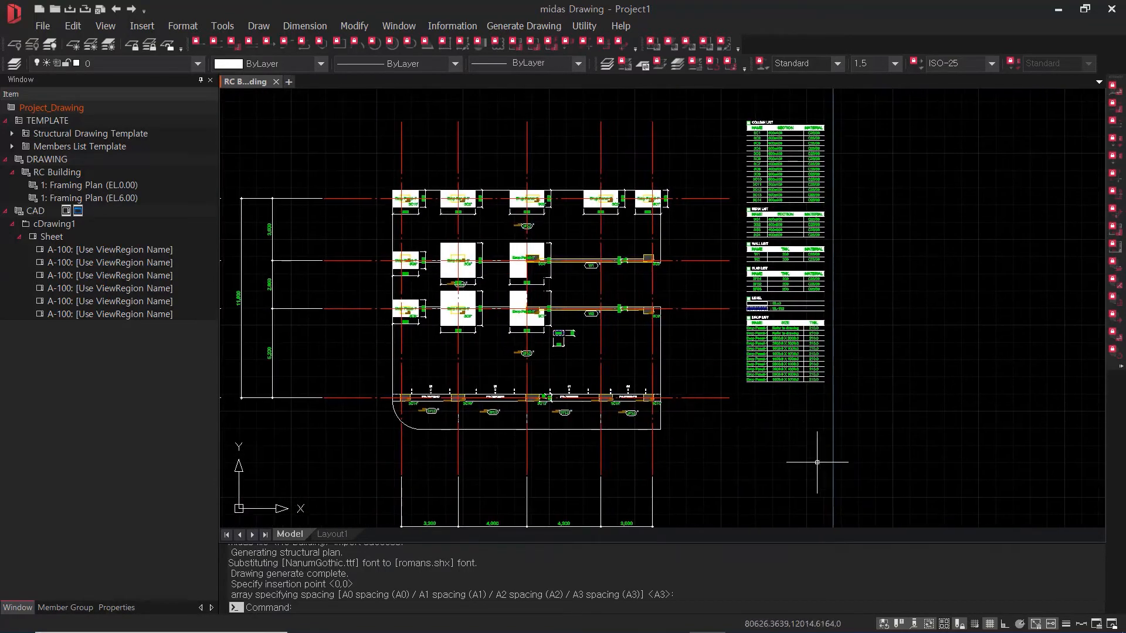
pyautogui.moveTo(804, 474); pyautogui.dragTo(910, 450, button='middle')
# Generate the Foundation Plan (EL.0.00) and place it beyond the Rebar Arrangement Plan (EL.9.00).
pyautogui.click(539, 27)
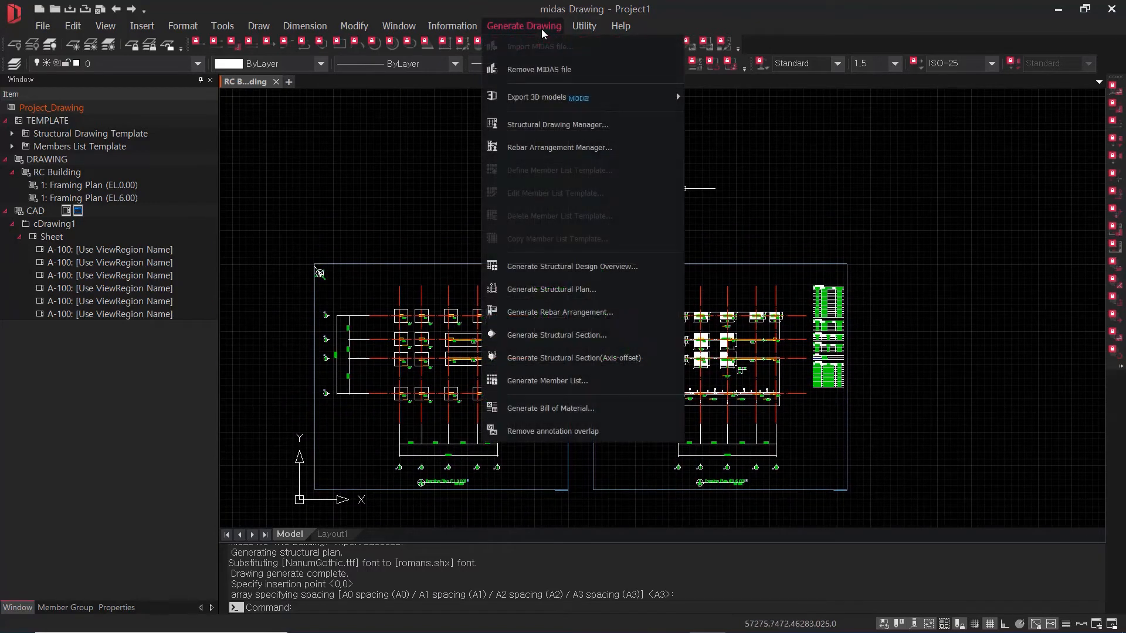
pyautogui.click(600, 293)
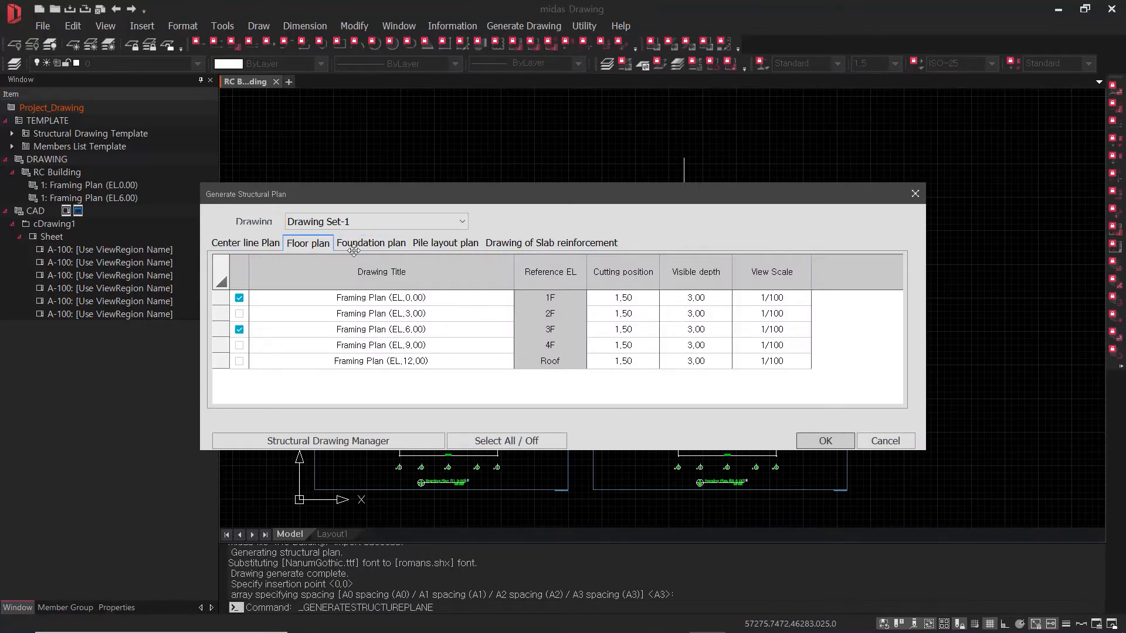
pyautogui.click(382, 244)
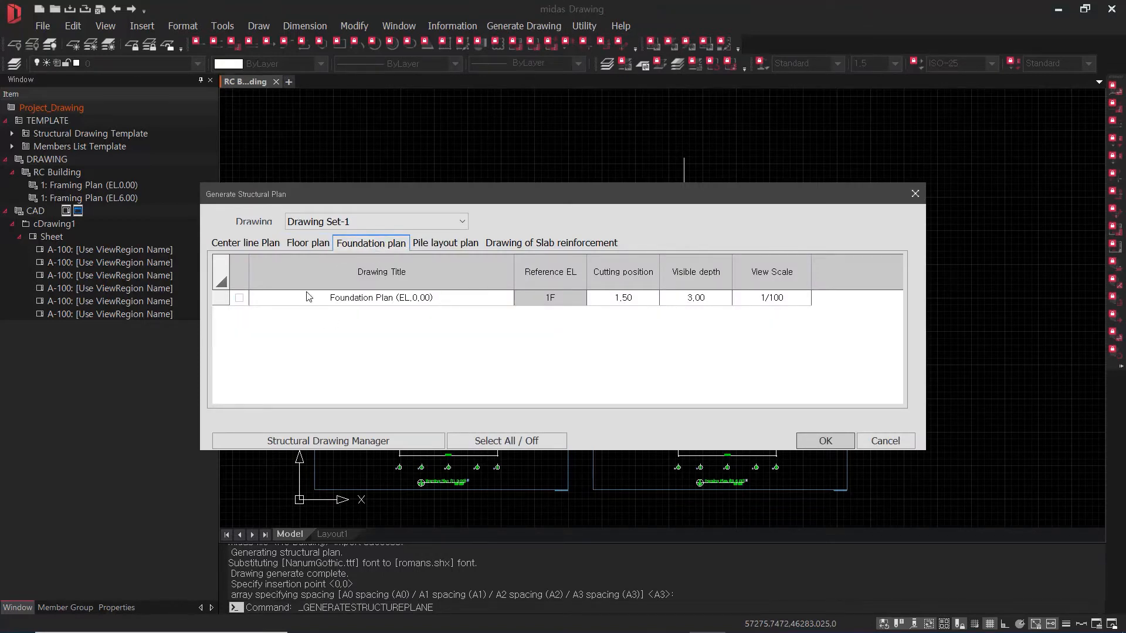
pyautogui.click(240, 299)
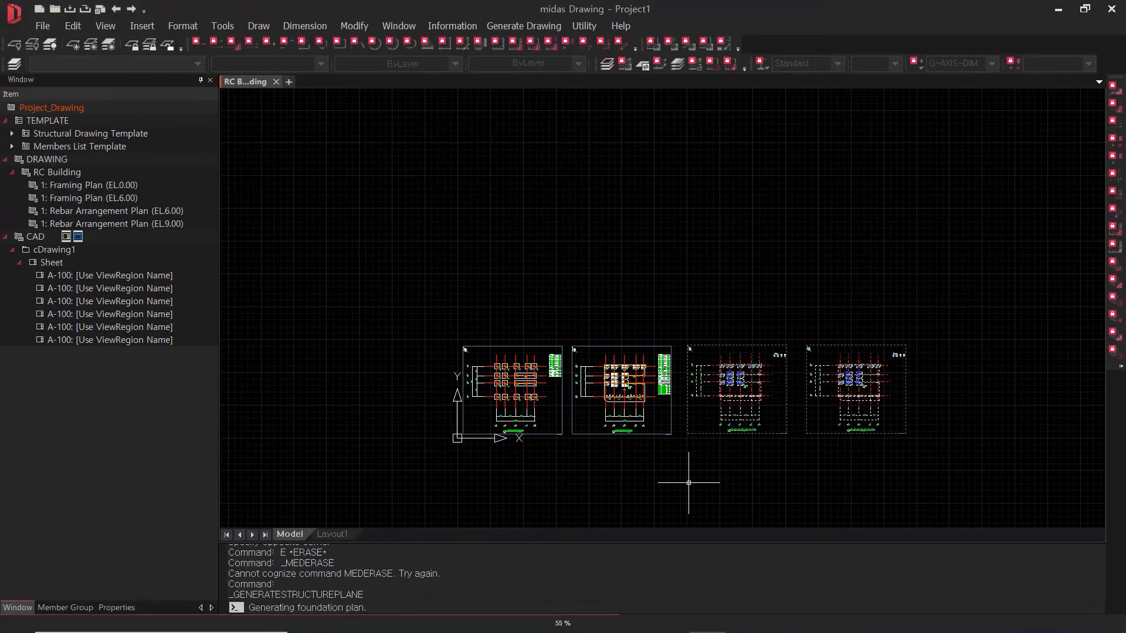
pyautogui.moveTo(915, 413); pyautogui.dragTo(592, 374, button='middle')
pyautogui.click(619, 393)
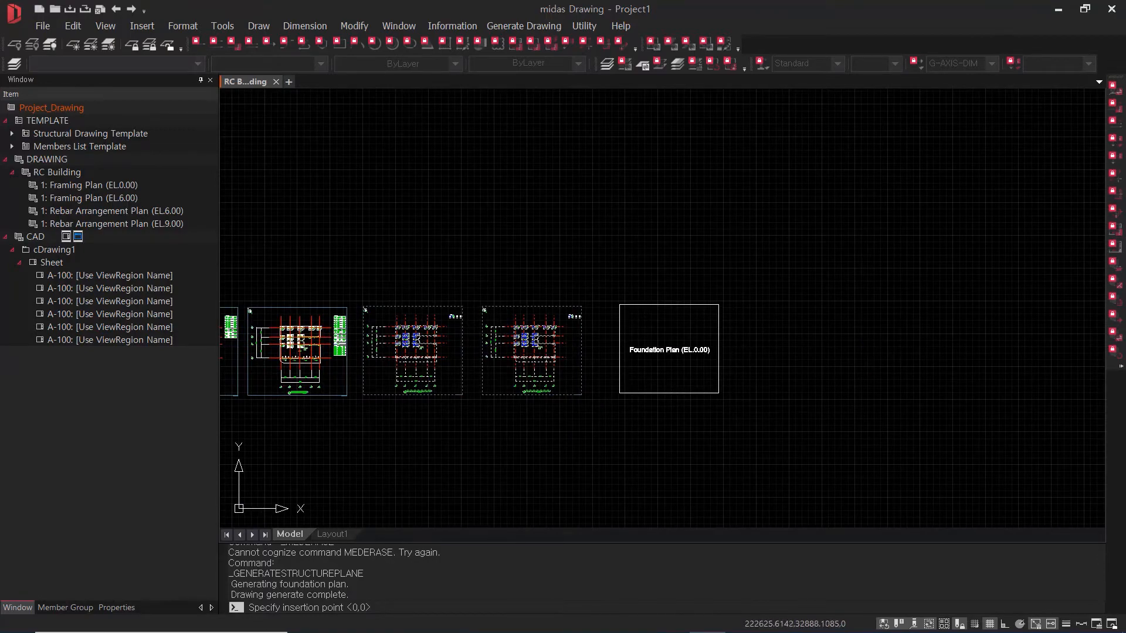
# Regenerate the display at the isolated 1F1 footings of the foundation plan with REGEN.
pyautogui.scroll(5, 661, 329)
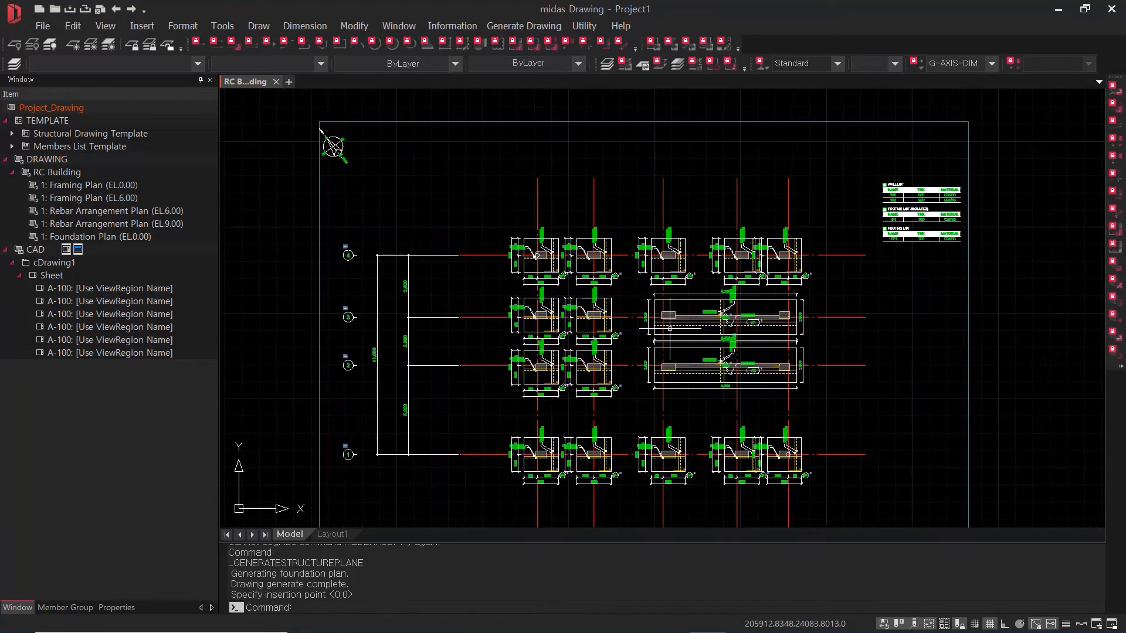
pyautogui.scroll(3, 661, 329)
pyautogui.scroll(-3, 504, 258)
pyautogui.scroll(3, 504, 258)
pyautogui.scroll(4, 511, 277)
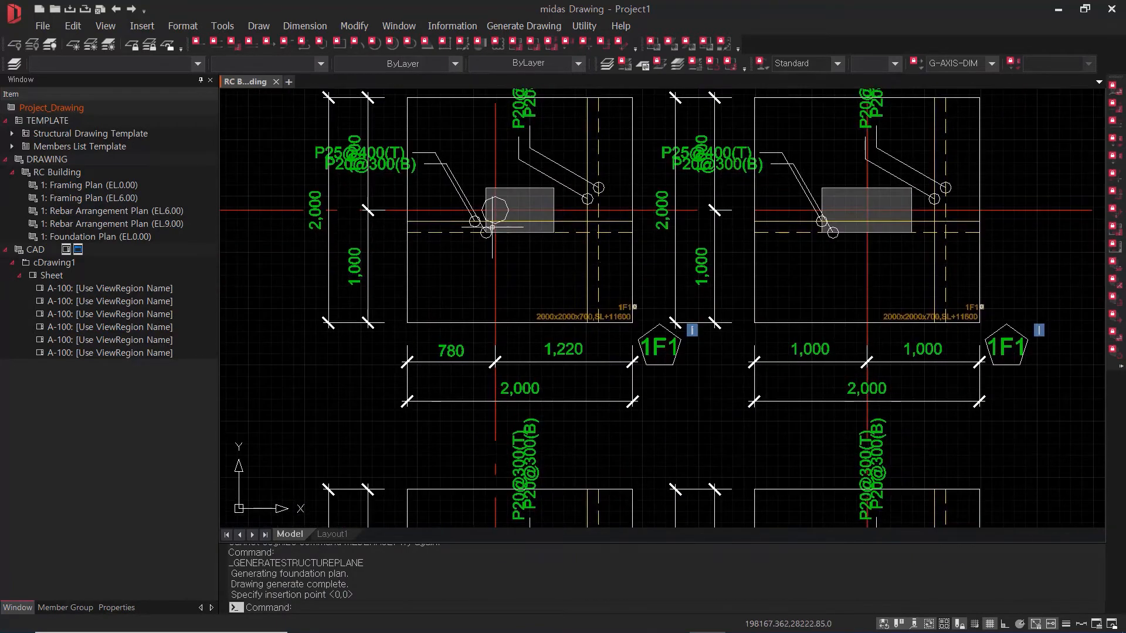
pyautogui.write('re')
pyautogui.press('Return')
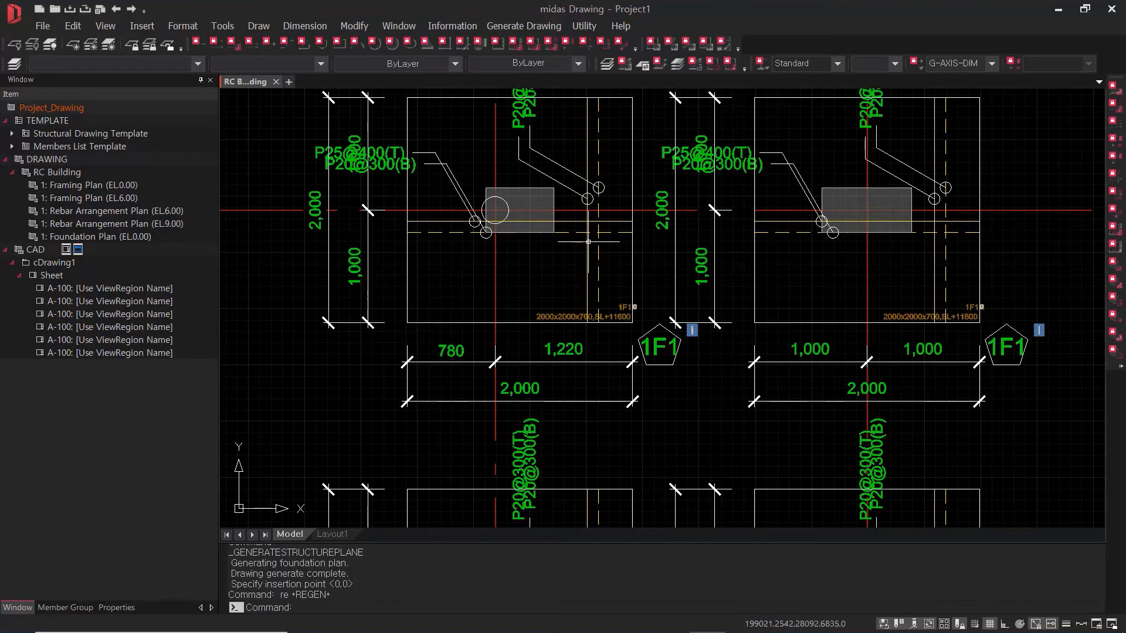
# Inspect the dimensions and reinforcement labels of the isolated and wall footings, and the wall and footing lists, on the foundation plan.
pyautogui.scroll(-3, 648, 253)
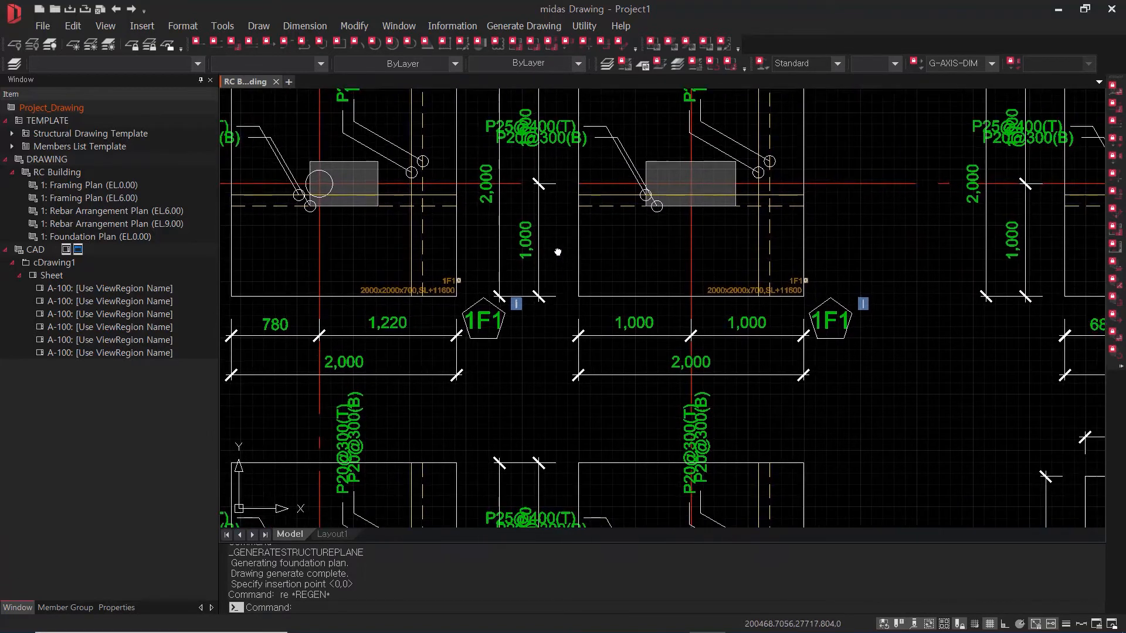
pyautogui.moveTo(412, 310); pyautogui.dragTo(513, 316, button='middle')
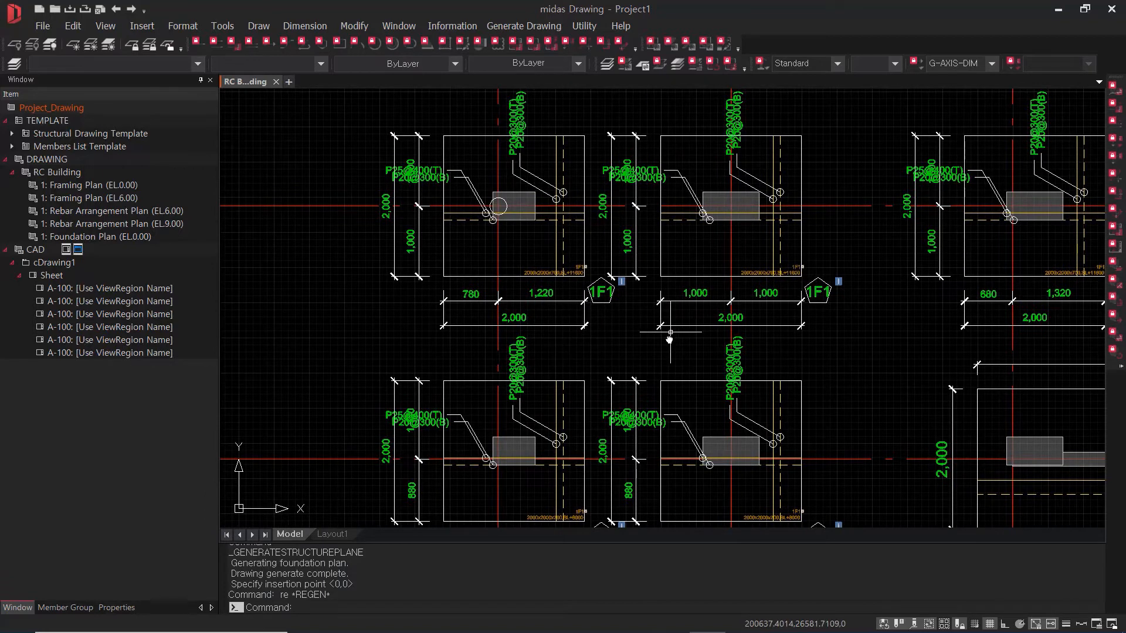
pyautogui.moveTo(670, 333); pyautogui.dragTo(586, 350, button='middle')
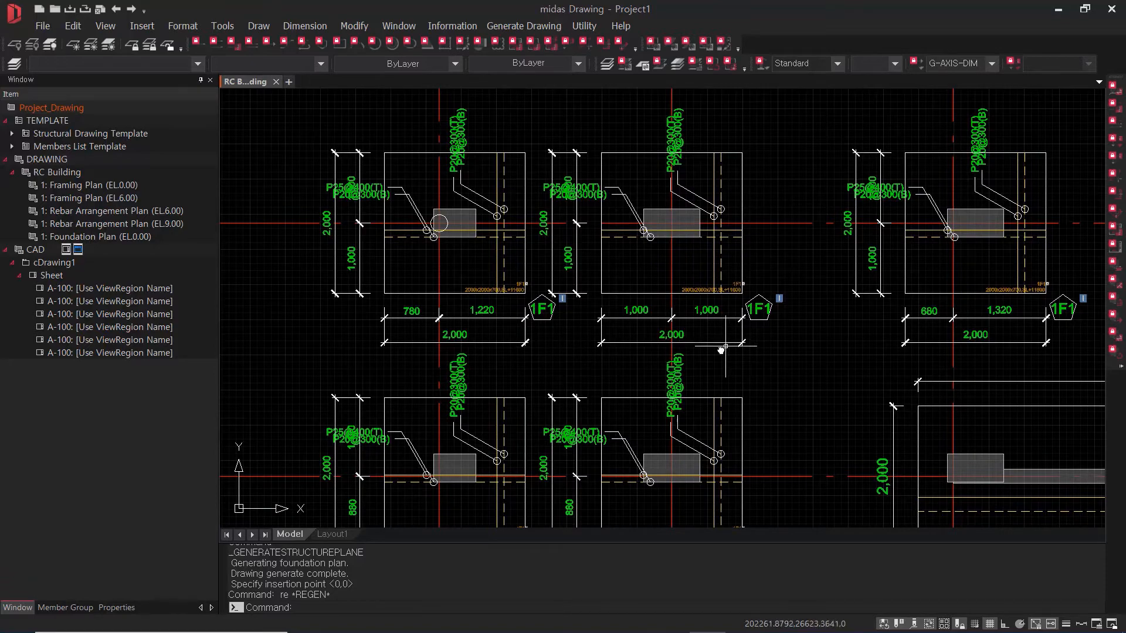
pyautogui.scroll(-2, 662, 336)
pyautogui.moveTo(897, 307)
pyautogui.mouseDown(button='middle')
pyautogui.moveTo(663, 213)
pyautogui.moveTo(648, 305)
pyautogui.moveTo(637, 305)
pyautogui.mouseUp(button='middle')
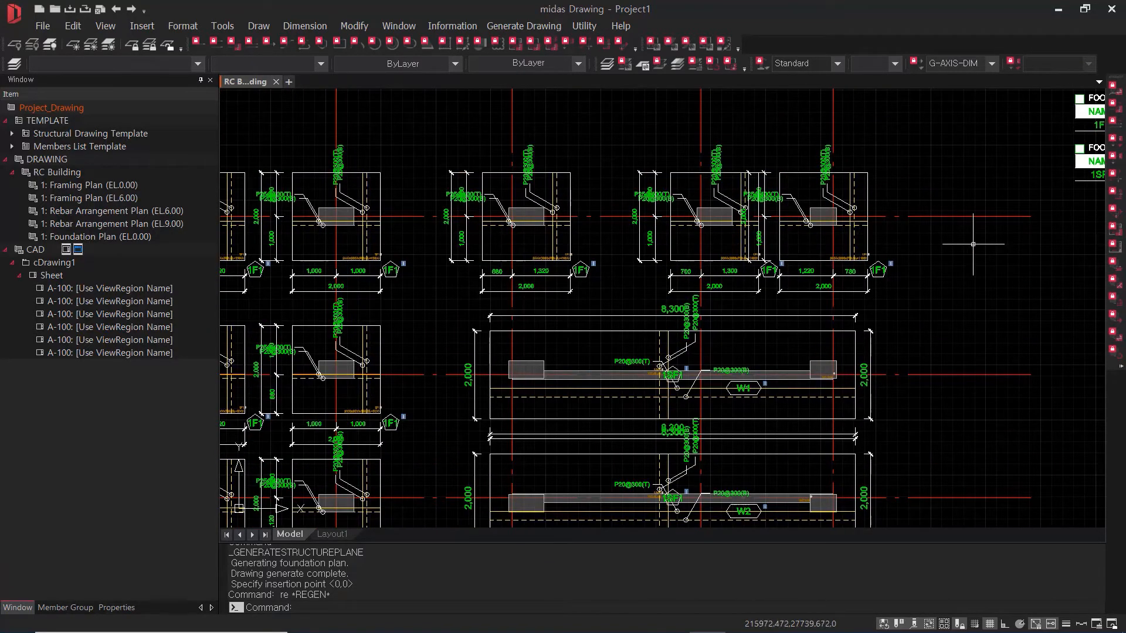
pyautogui.moveTo(975, 239); pyautogui.dragTo(477, 403, button='middle')
pyautogui.scroll(2, 653, 246)
pyautogui.scroll(2, 652, 251)
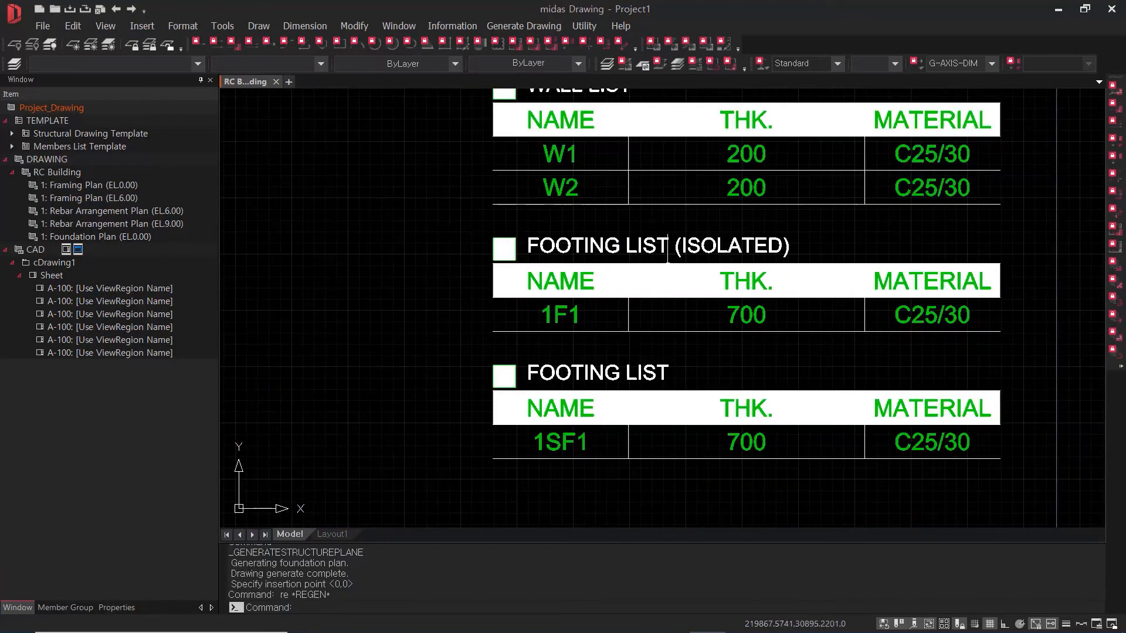
pyautogui.moveTo(768, 347)
pyautogui.mouseDown(button='middle')
pyautogui.moveTo(809, 261)
pyautogui.moveTo(824, 266)
pyautogui.moveTo(949, 133)
pyautogui.mouseUp(button='middle')
pyautogui.scroll(-4, 809, 261)
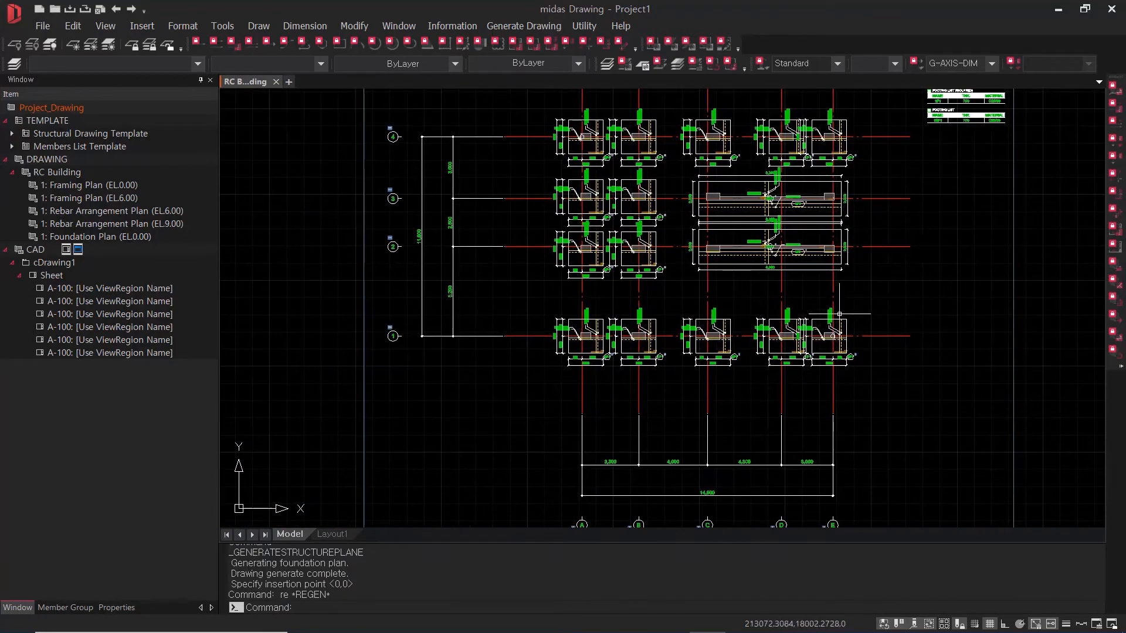
# Check the north arrow and the overall layout of the foundation plan sheet.
pyautogui.scroll(-2, 662, 453)
pyautogui.scroll(4, 537, 276)
pyautogui.scroll(2, 720, 387)
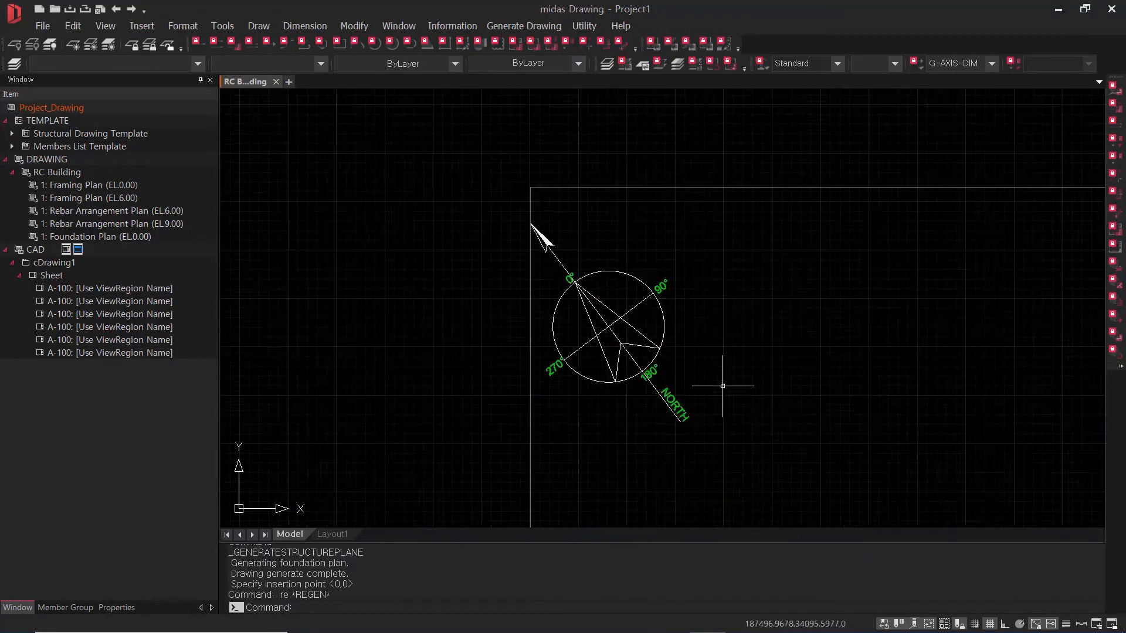
pyautogui.moveTo(622, 388); pyautogui.dragTo(640, 444, button='middle')
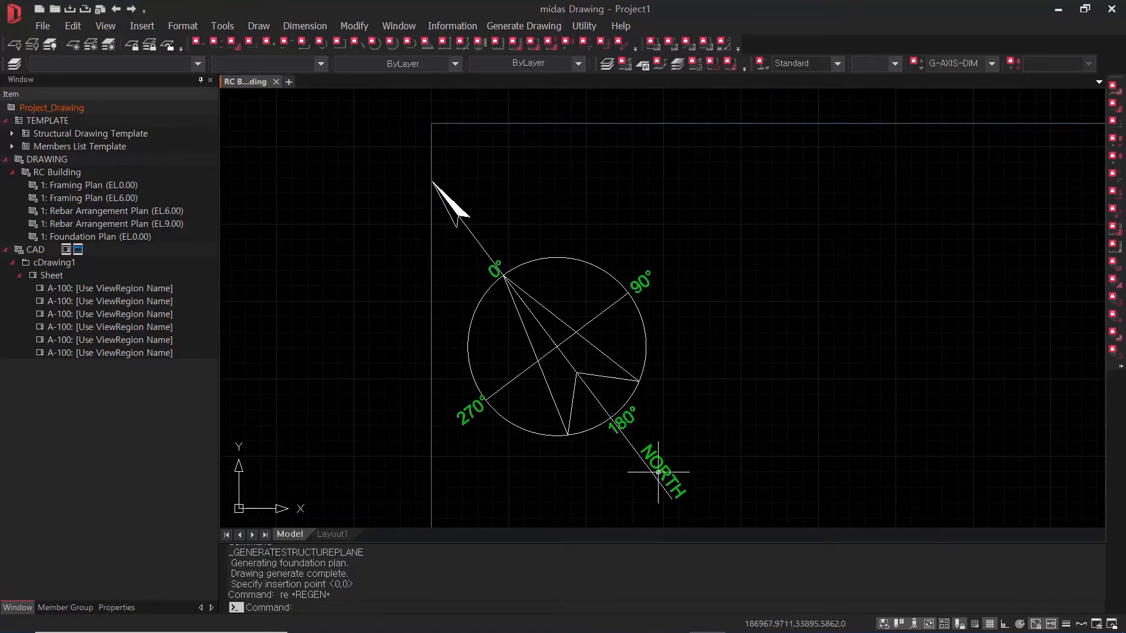
pyautogui.scroll(-1, 487, 267)
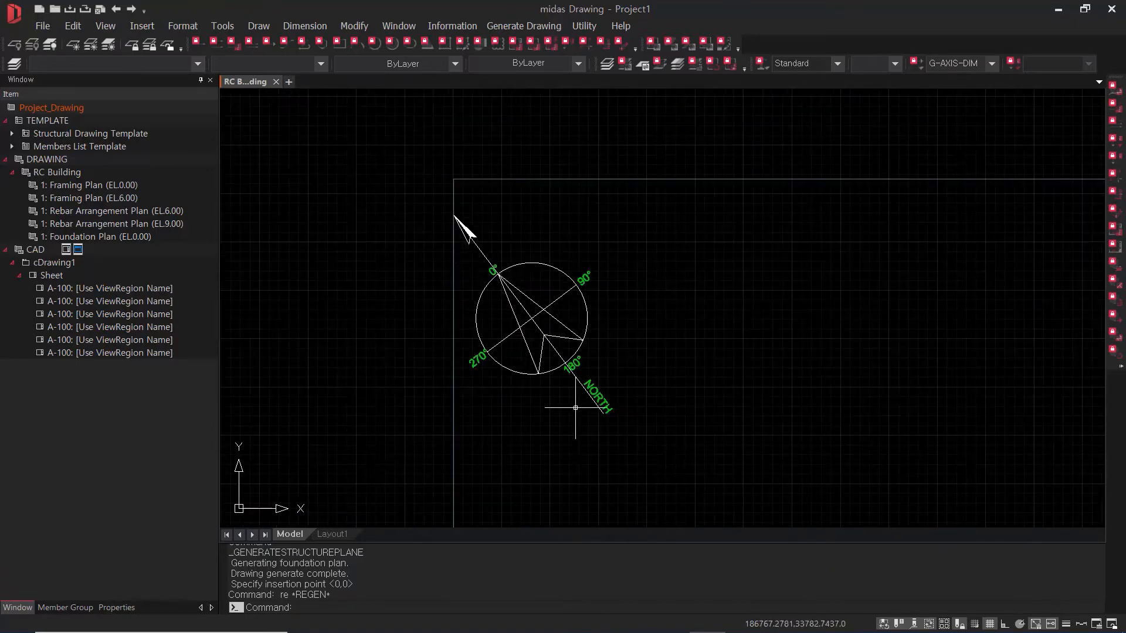
pyautogui.scroll(-1, 587, 424)
pyautogui.moveTo(587, 422); pyautogui.dragTo(551, 333, button='middle')
pyautogui.scroll(-2, 577, 337)
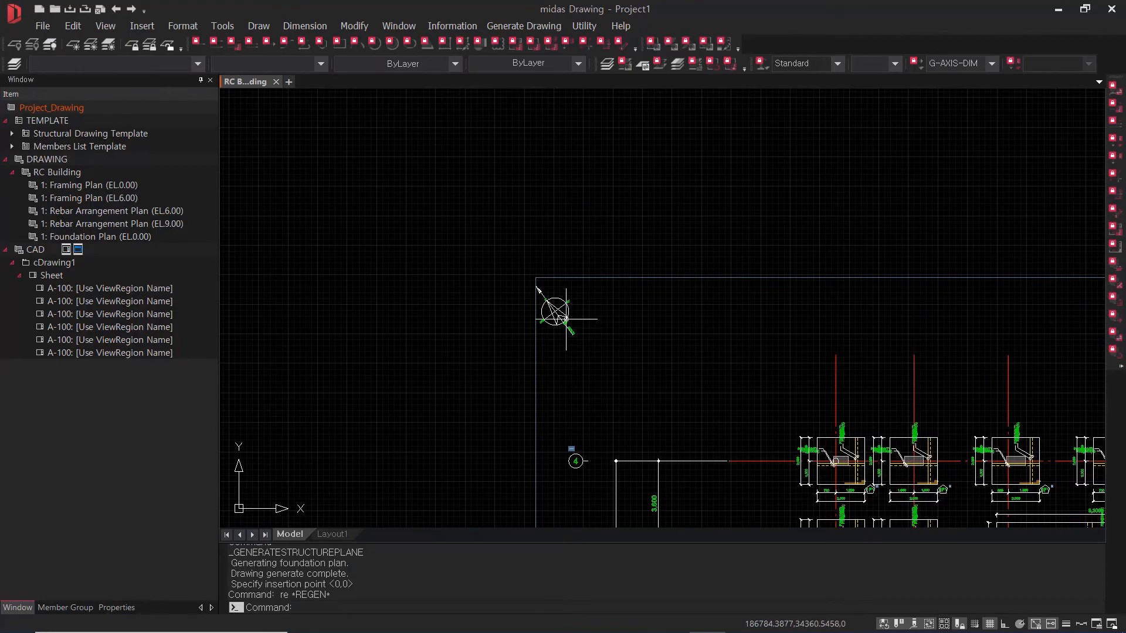
pyautogui.scroll(2, 550, 319)
pyautogui.scroll(-1, 590, 355)
pyautogui.scroll(-1, 590, 356)
pyautogui.moveTo(643, 371); pyautogui.dragTo(469, 205, button='middle')
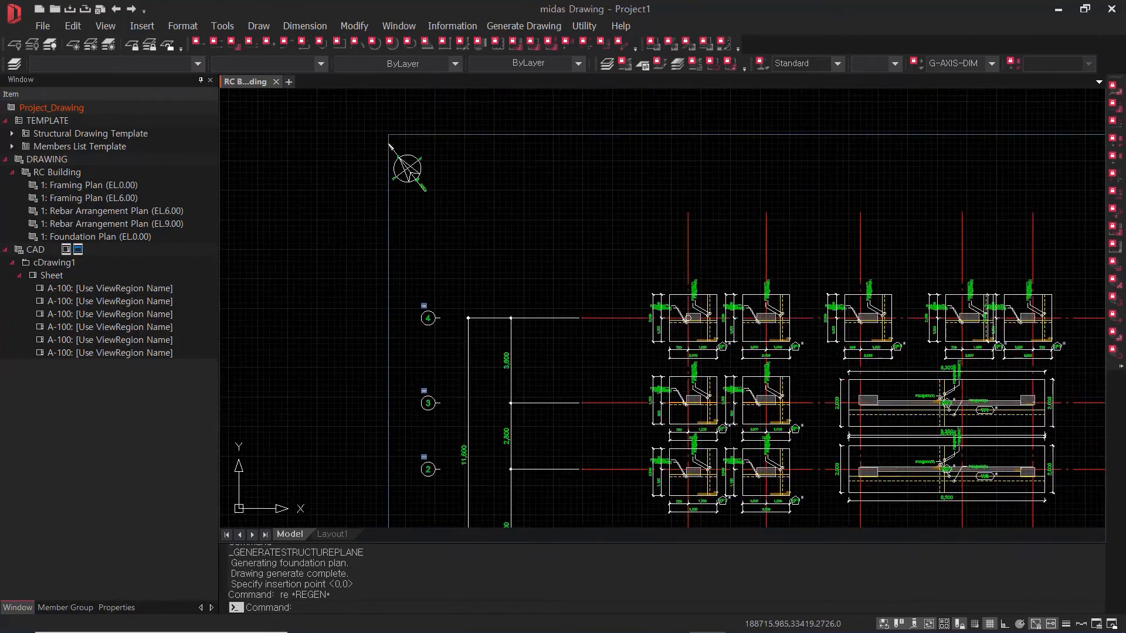
pyautogui.moveTo(793, 394); pyautogui.dragTo(608, 304, button='middle')
pyautogui.scroll(-3, 607, 305)
pyautogui.moveTo(312, 299); pyautogui.dragTo(655, 377, button='middle')
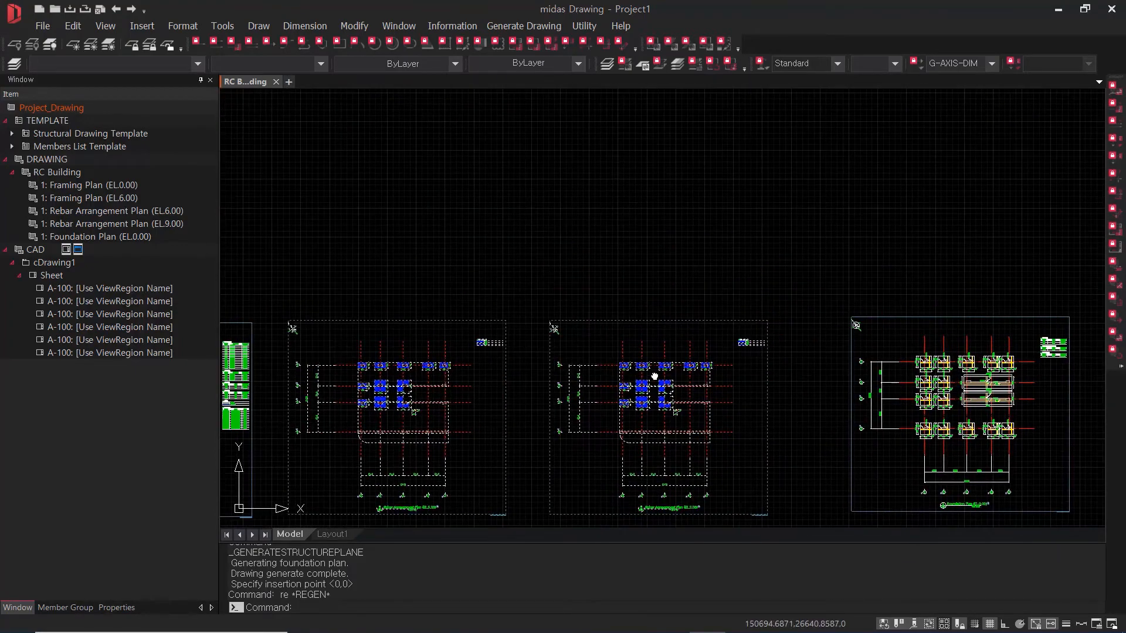
pyautogui.moveTo(1005, 411); pyautogui.dragTo(783, 396, button='middle')
pyautogui.scroll(2, 932, 491)
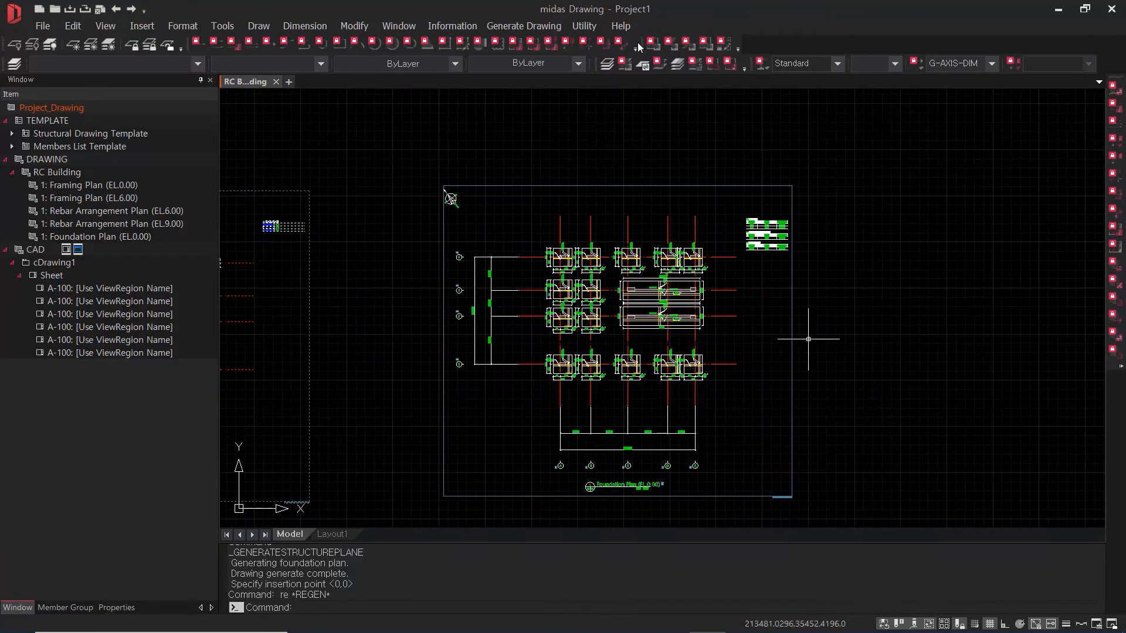
# Undo the last two operations.
pyautogui.press('Escape')
pyautogui.hotkey('ctrl', 'z')
pyautogui.hotkey('ctrl', 'z')
# Start a structural section named Section 1 and draw its vertical orthogonal cut line through the second column line of the framing plan (EL.6.00).
pyautogui.click(519, 26)
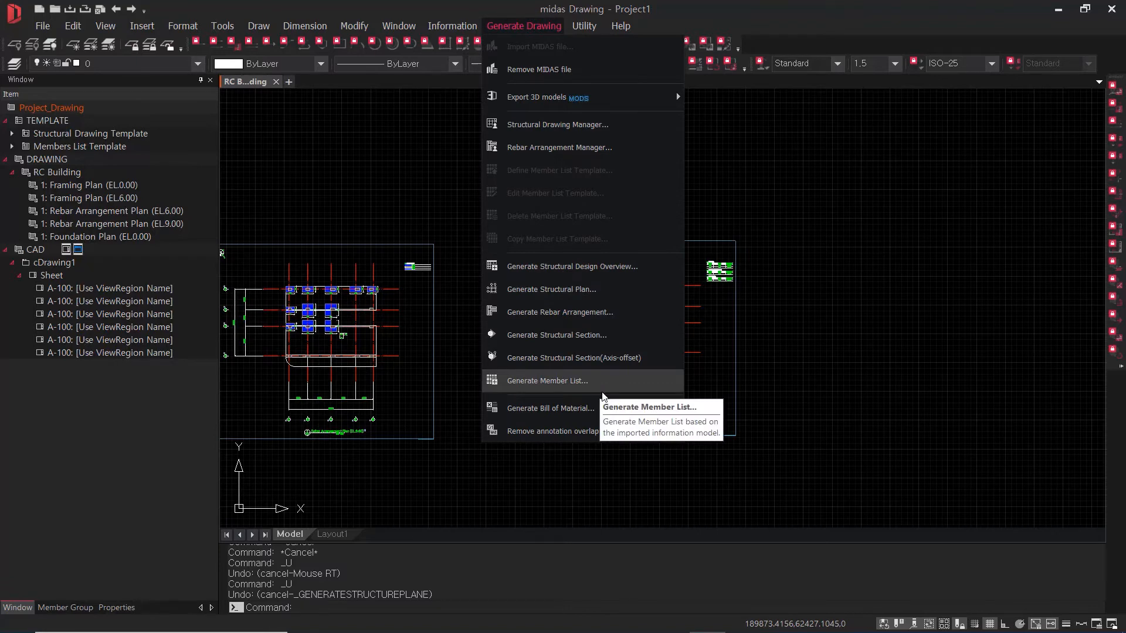
pyautogui.click(590, 339)
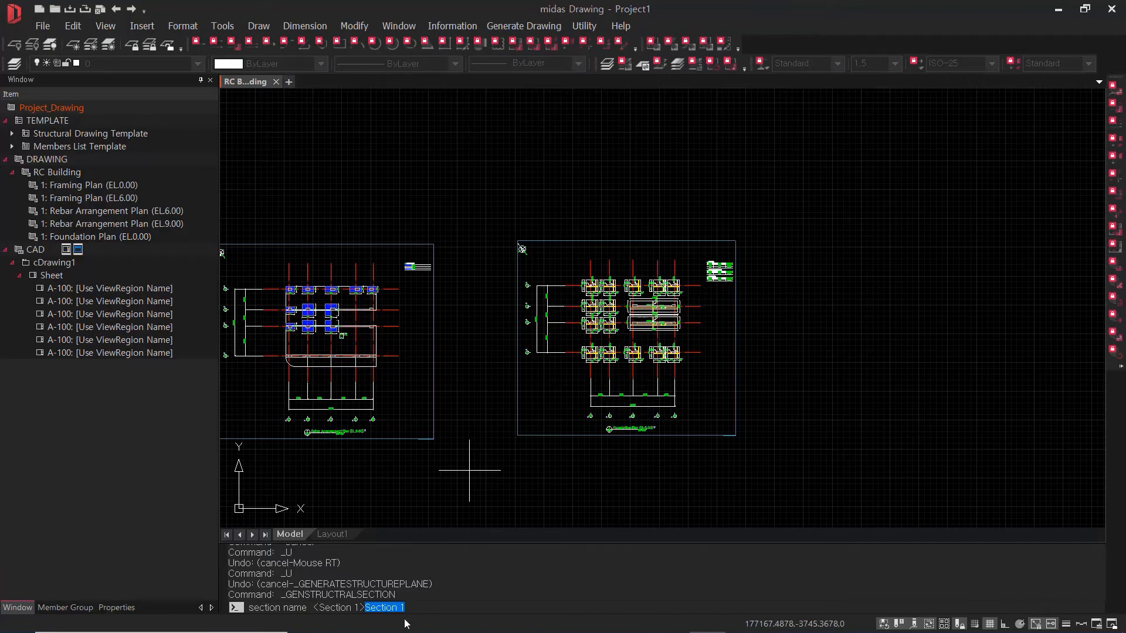
pyautogui.press('Return')
pyautogui.moveTo(402, 371)
pyautogui.mouseDown(button='middle')
pyautogui.moveTo(866, 399)
pyautogui.moveTo(848, 382)
pyautogui.mouseUp(button='middle')
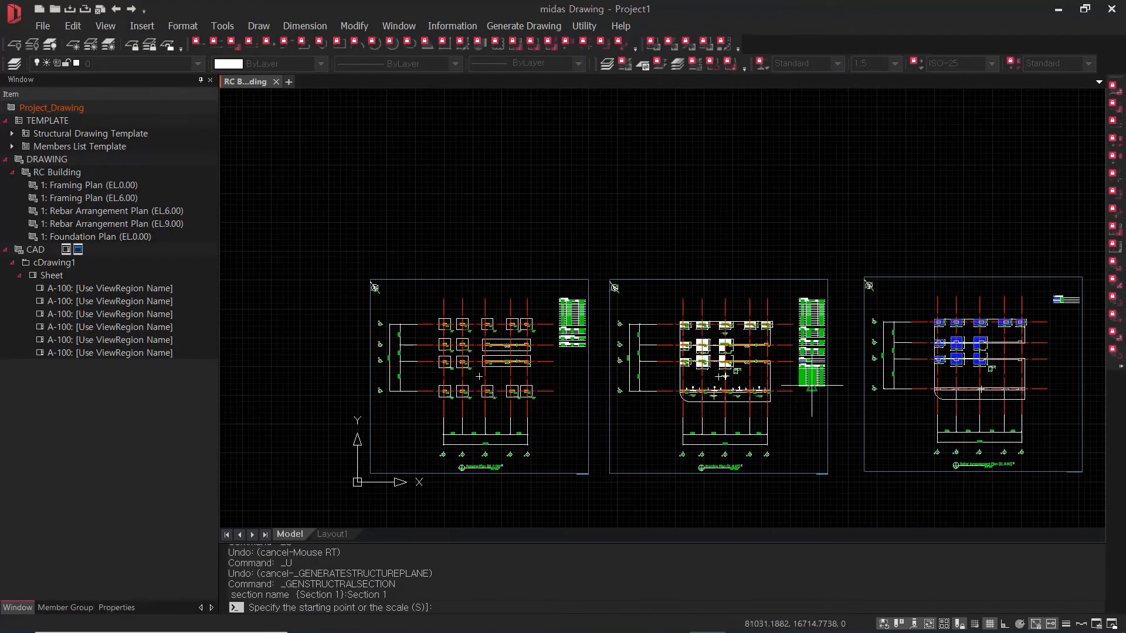
pyautogui.moveTo(883, 391)
pyautogui.mouseDown(button='middle')
pyautogui.moveTo(701, 419)
pyautogui.moveTo(613, 415)
pyautogui.mouseUp(button='middle')
pyautogui.scroll(3, 510, 419)
pyautogui.moveTo(619, 361)
pyautogui.mouseDown(button='middle')
pyautogui.moveTo(605, 379)
pyautogui.moveTo(510, 414)
pyautogui.mouseUp(button='middle')
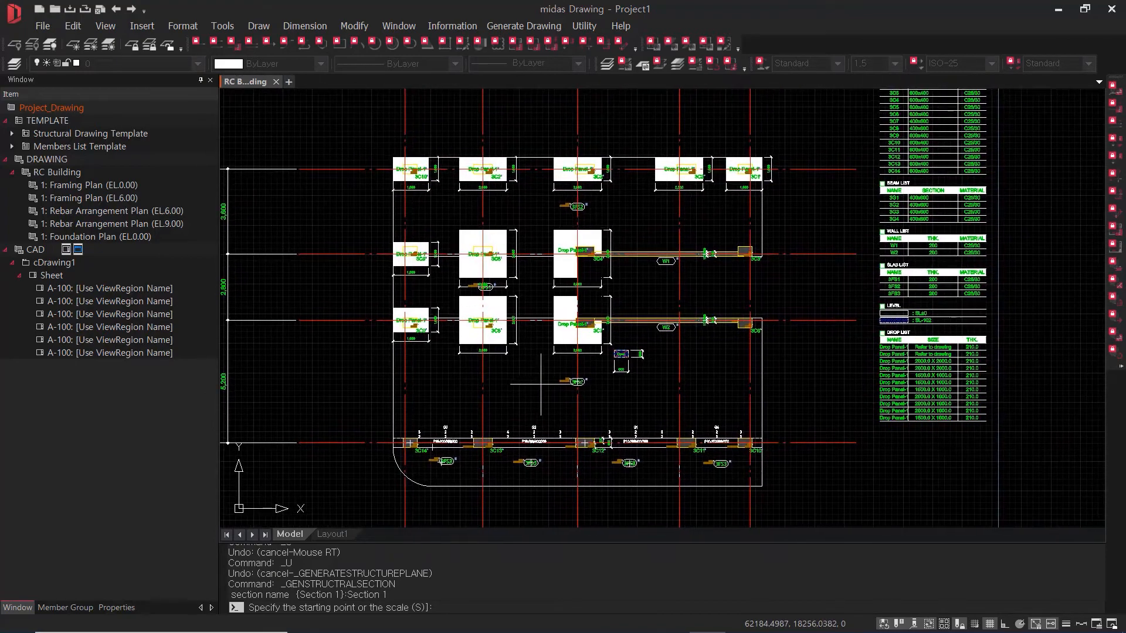
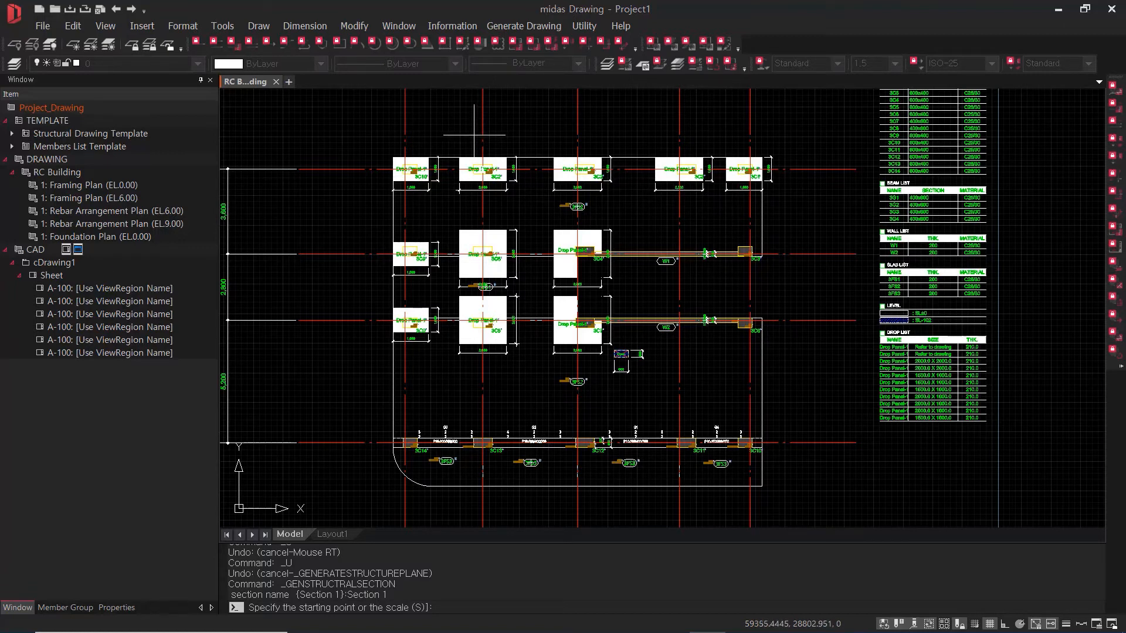
pyautogui.click(474, 134)
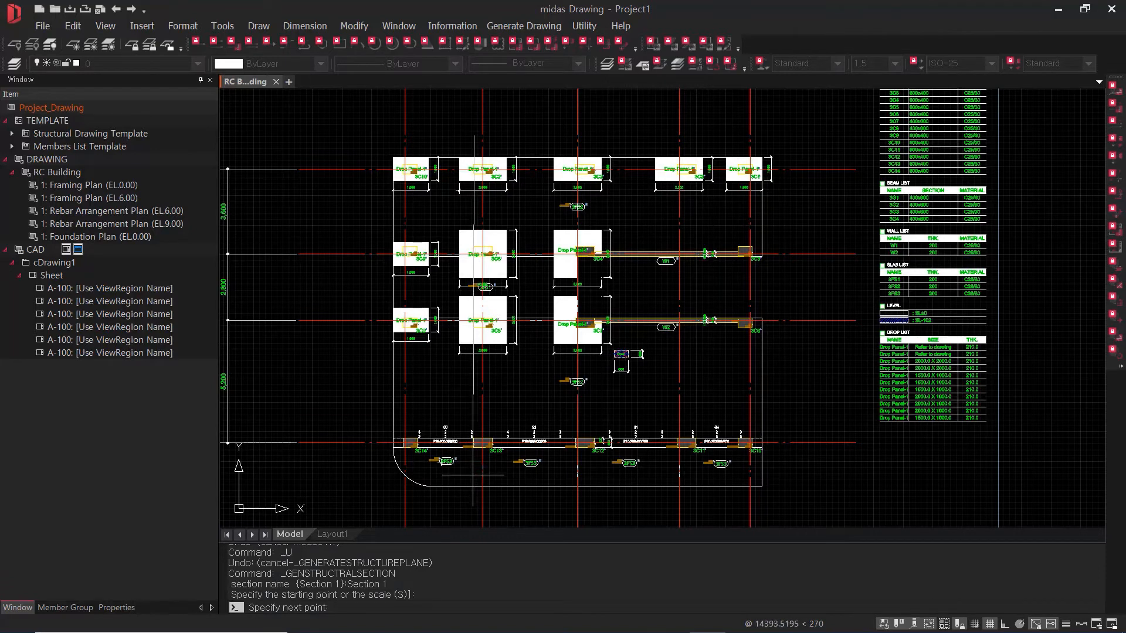
pyautogui.press('F8')
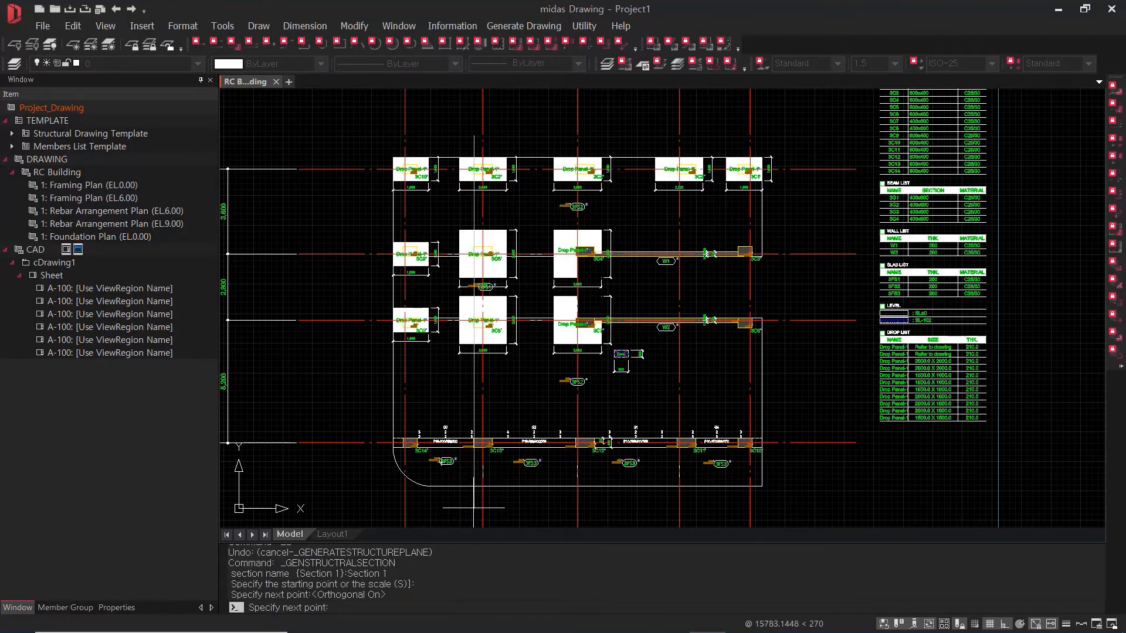
pyautogui.click(475, 497)
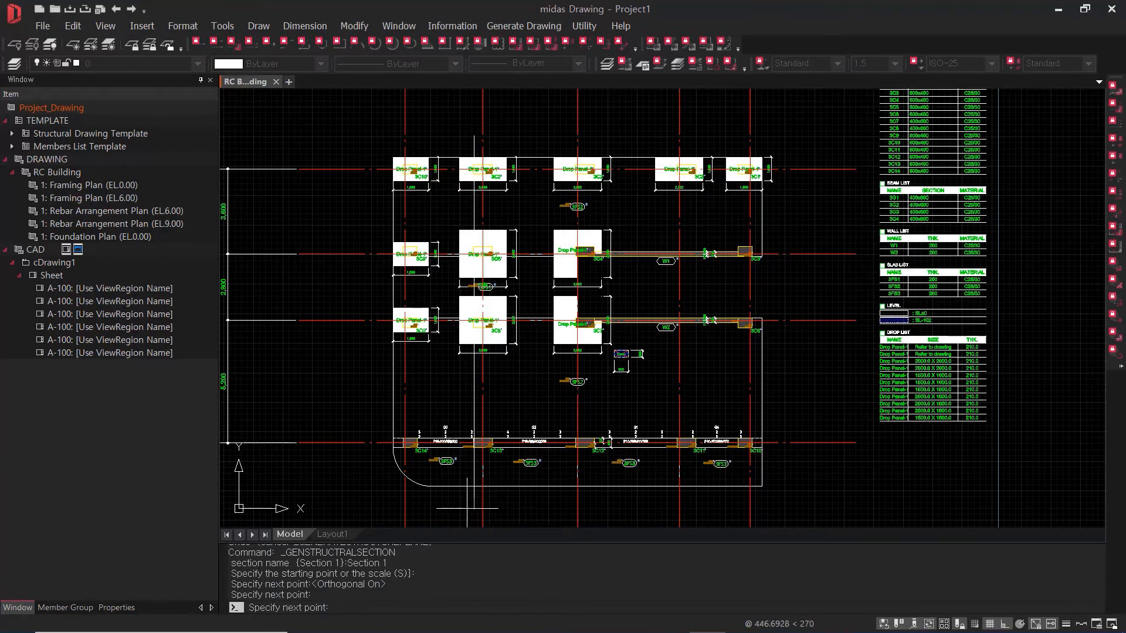
pyautogui.click(473, 504)
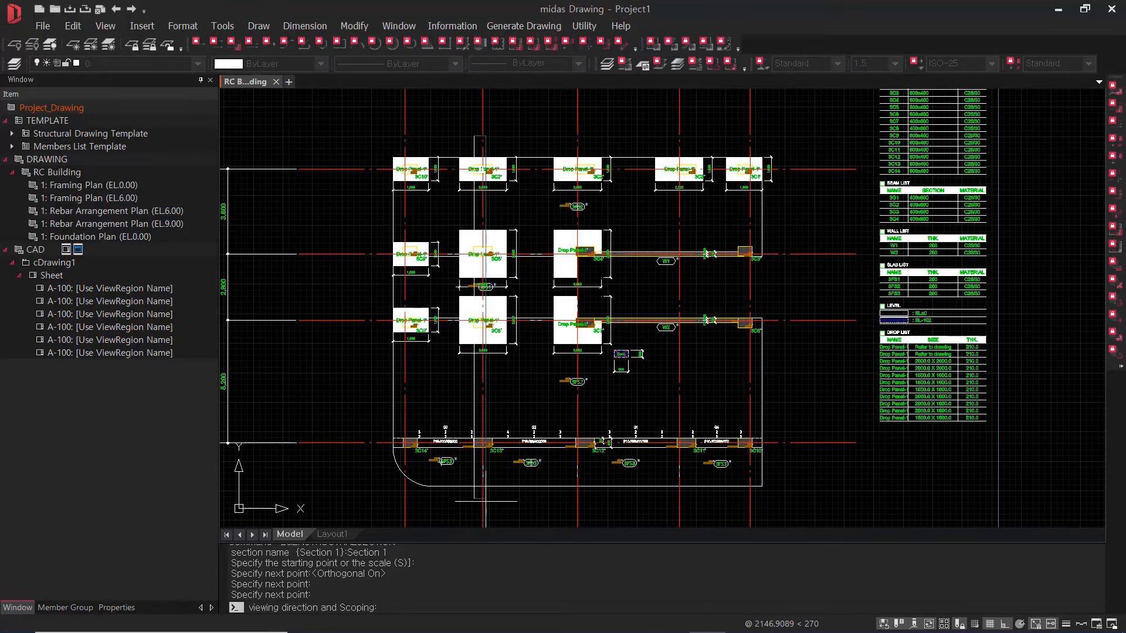
# Set the section's viewing direction toward +X with a shallow scope and place the generated Section 1 beside the foundation plan.
pyautogui.moveTo(484, 498); pyautogui.dragTo(508, 441, button='middle')
pyautogui.scroll(5, 508, 440)
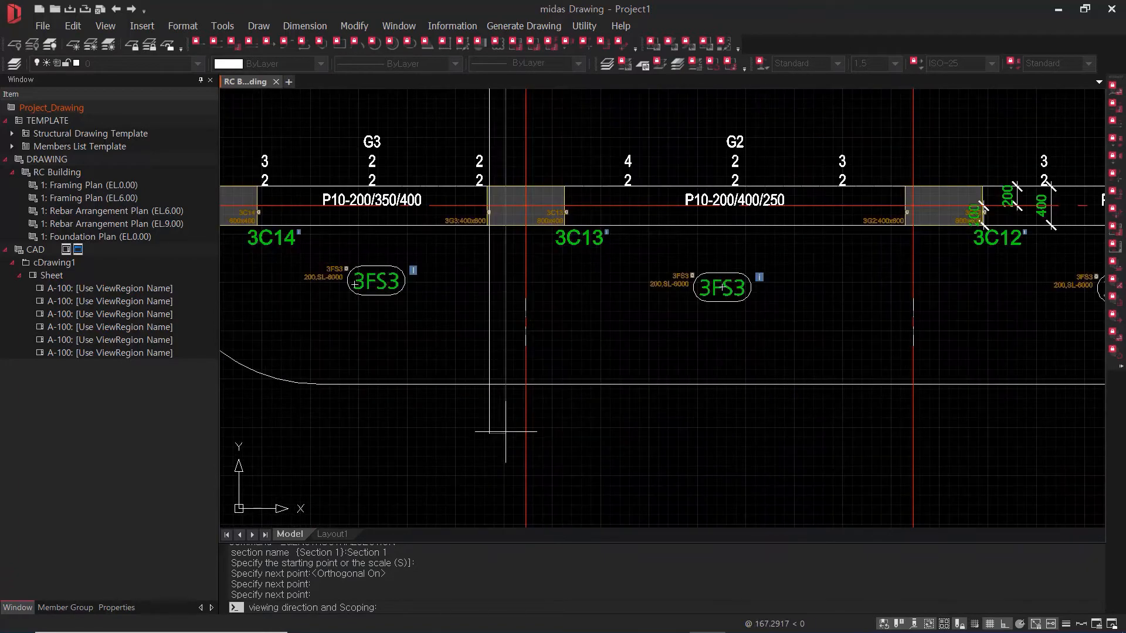
pyautogui.click(520, 441)
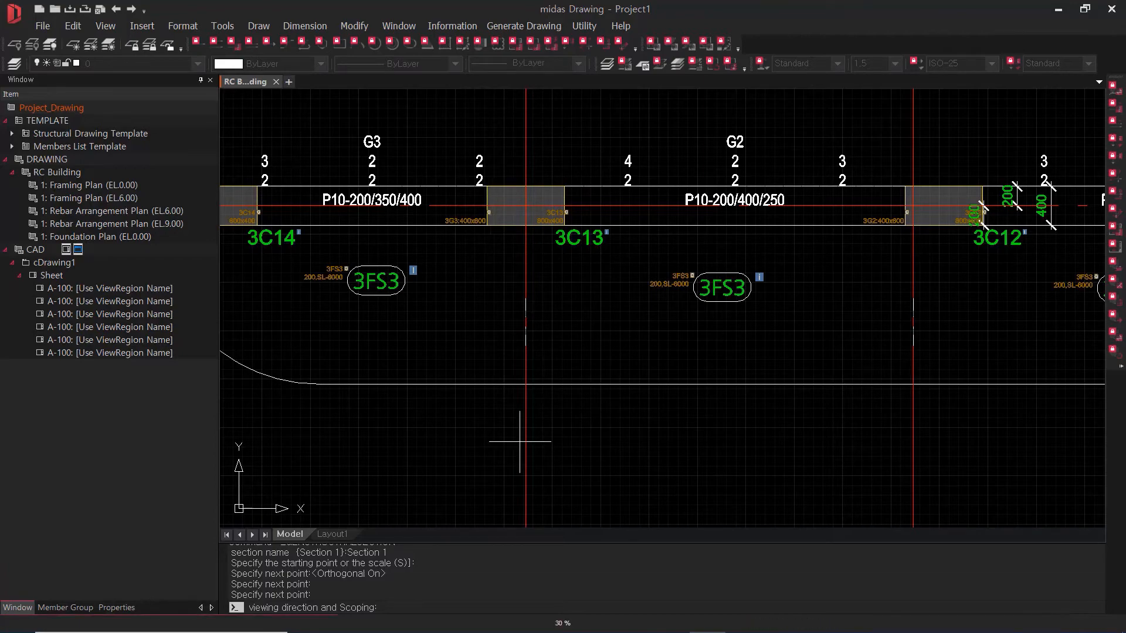
pyautogui.scroll(-2, 623, 357)
pyautogui.moveTo(844, 352); pyautogui.dragTo(447, 341, button='middle')
pyautogui.moveTo(889, 342); pyautogui.dragTo(492, 382, button='middle')
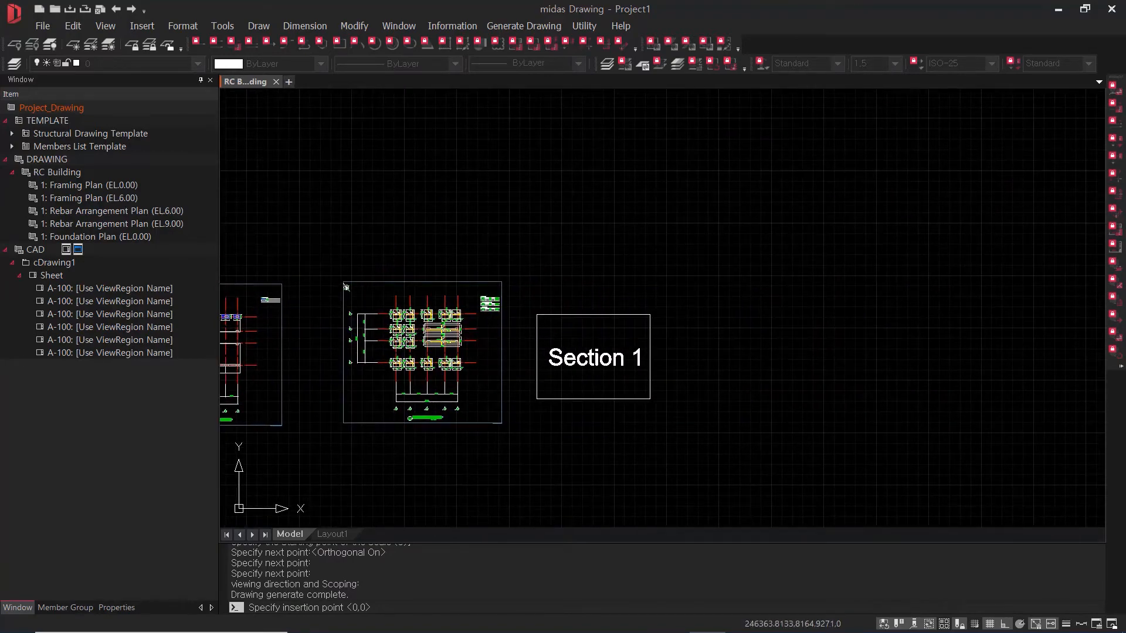
pyautogui.click(652, 351)
# Examine the grid dimensions, roof slab labels and the RFS1 slab thickness annotation at the drop panels of Section 1.
pyautogui.scroll(5, 693, 437)
pyautogui.scroll(-1, 693, 437)
pyautogui.moveTo(773, 448); pyautogui.dragTo(735, 503, button='middle')
pyautogui.moveTo(566, 319); pyautogui.dragTo(533, 412, button='middle')
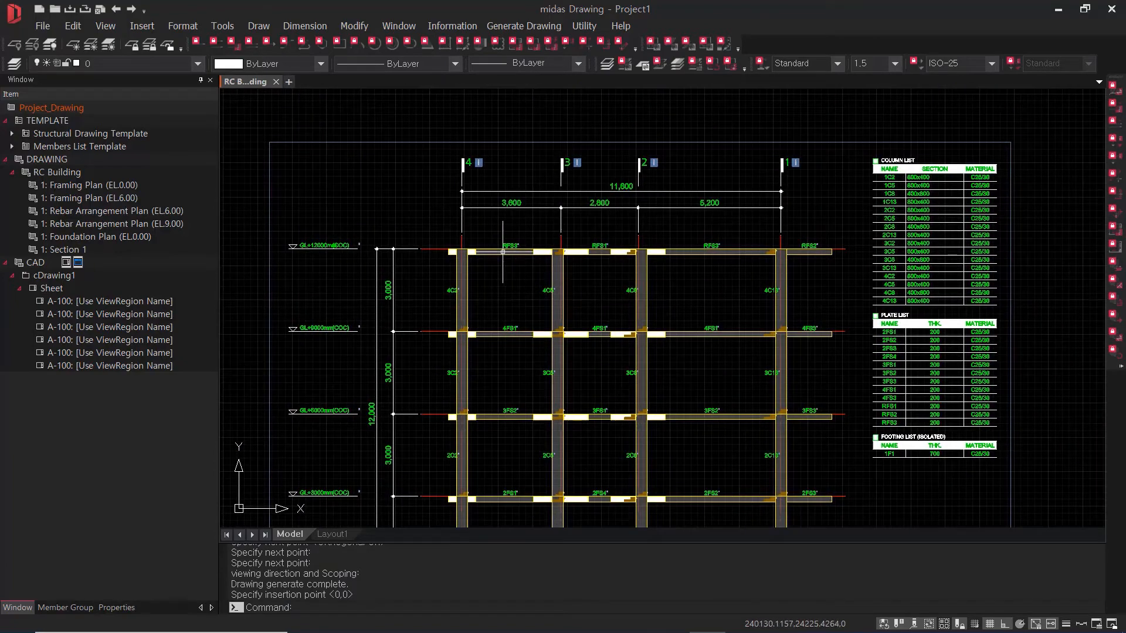
pyautogui.scroll(5, 502, 252)
pyautogui.scroll(-4, 477, 262)
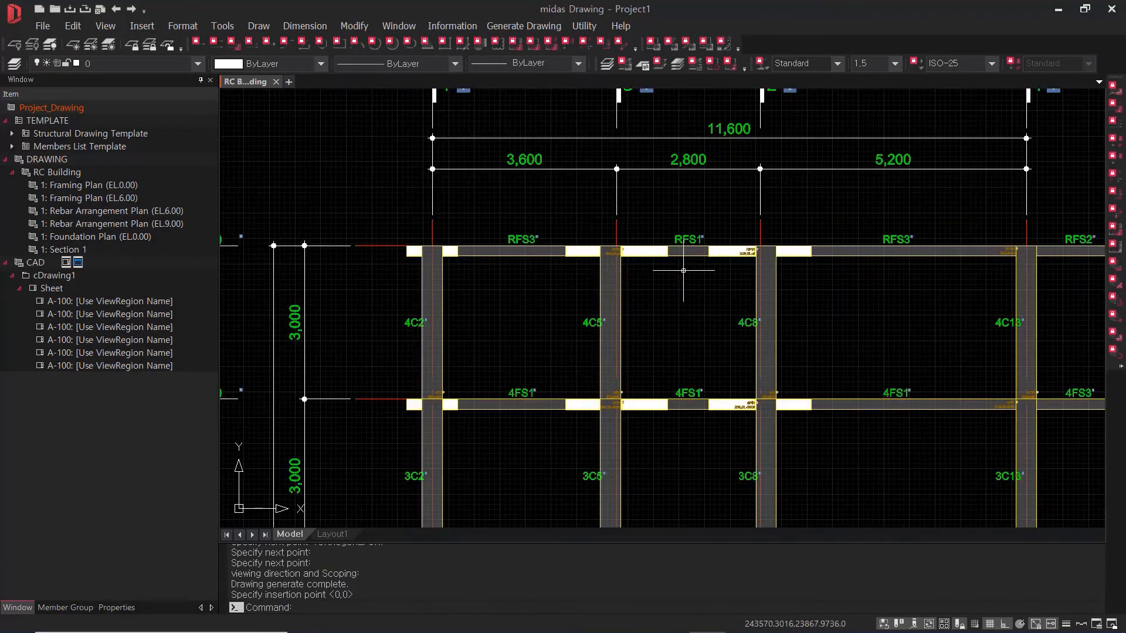
pyautogui.scroll(-2, 755, 253)
pyautogui.scroll(4, 732, 258)
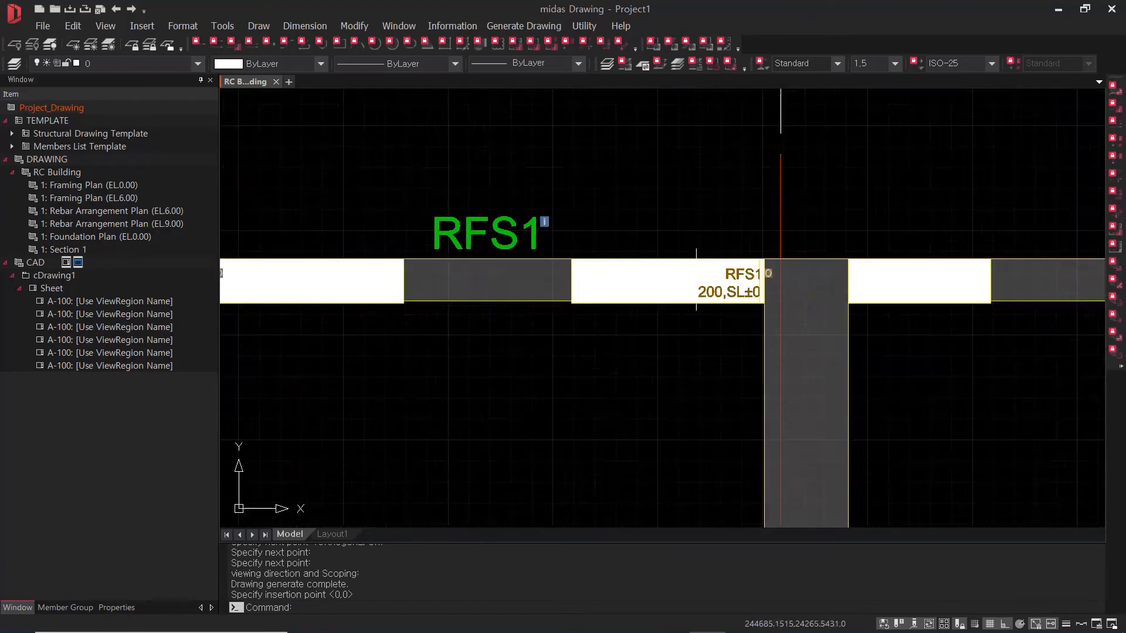
pyautogui.scroll(-2, 669, 108)
pyautogui.scroll(-2, 723, 355)
# Review the floor levels, column and slab marks, footings and member lists across the whole Section 1 drawing.
pyautogui.moveTo(759, 412); pyautogui.dragTo(700, 326, button='middle')
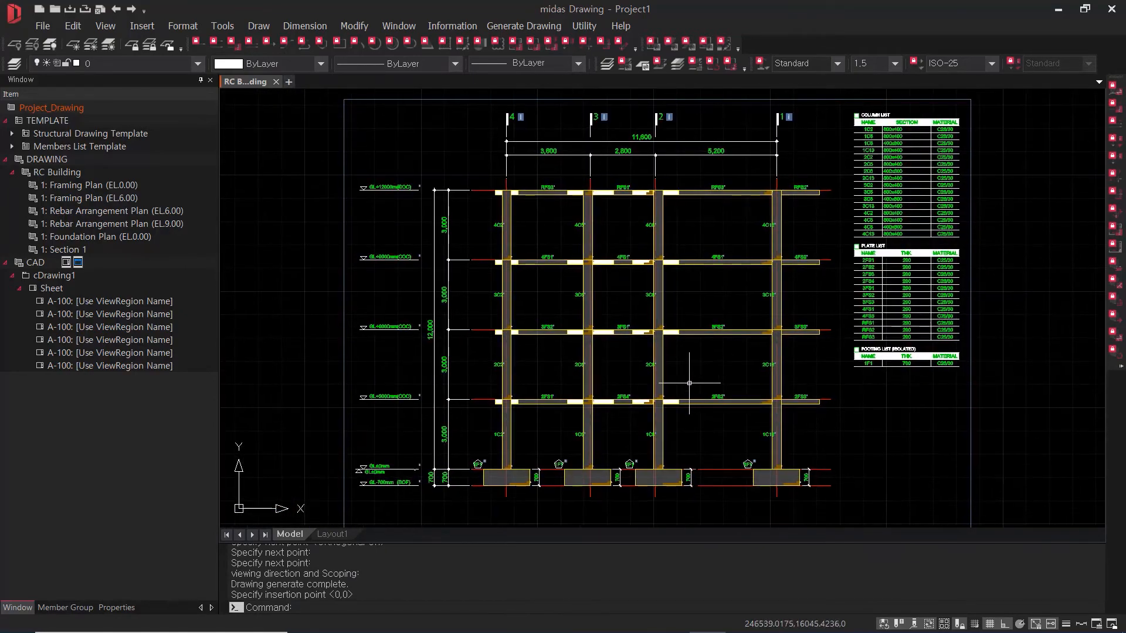
pyautogui.scroll(2, 645, 245)
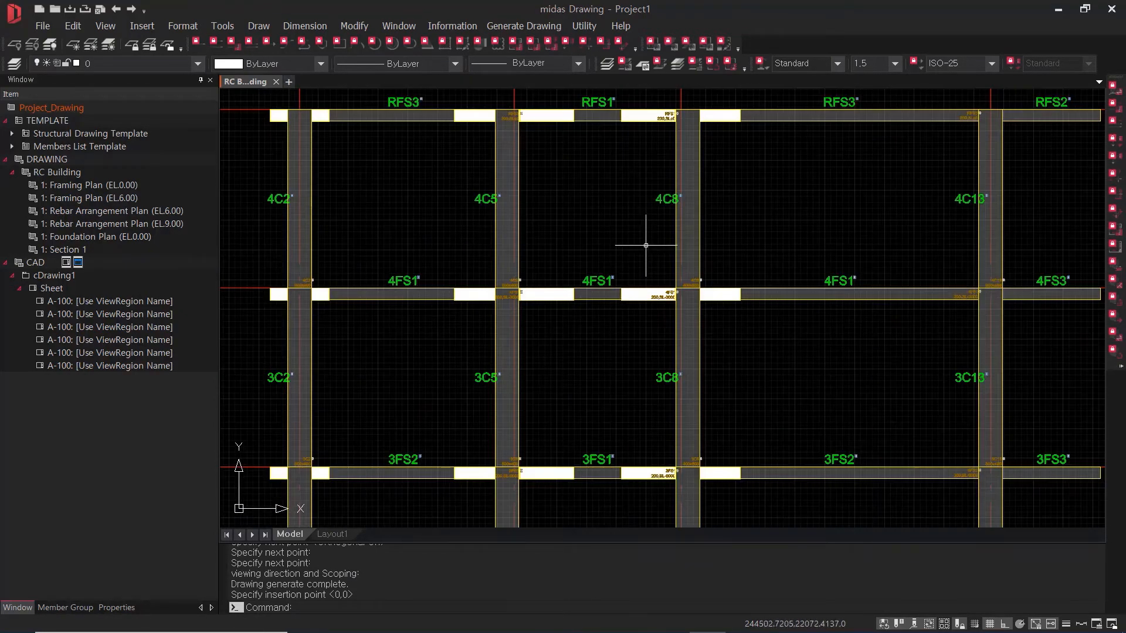
pyautogui.moveTo(723, 357); pyautogui.dragTo(784, 176, button='middle')
pyautogui.scroll(-2, 859, 309)
pyautogui.moveTo(859, 309); pyautogui.dragTo(793, 251, button='middle')
pyautogui.scroll(-2, 793, 250)
pyautogui.scroll(-1, 790, 282)
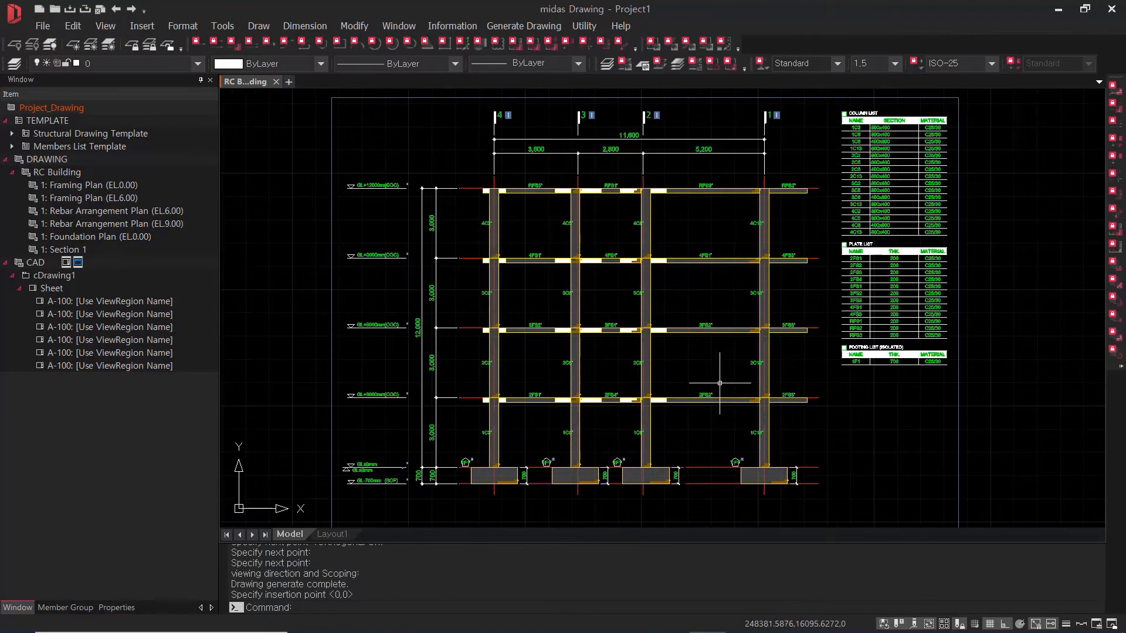
# Check the section mark of Section 1 on the framing plan (EL.6.00).
pyautogui.scroll(-1, 716, 337)
pyautogui.scroll(-2, 716, 337)
pyautogui.moveTo(339, 234); pyautogui.dragTo(483, 260, button='middle')
pyautogui.moveTo(888, 332); pyautogui.dragTo(1058, 320, button='middle')
pyautogui.moveTo(504, 381); pyautogui.dragTo(679, 408, button='middle')
pyautogui.moveTo(403, 375); pyautogui.dragTo(774, 381, button='middle')
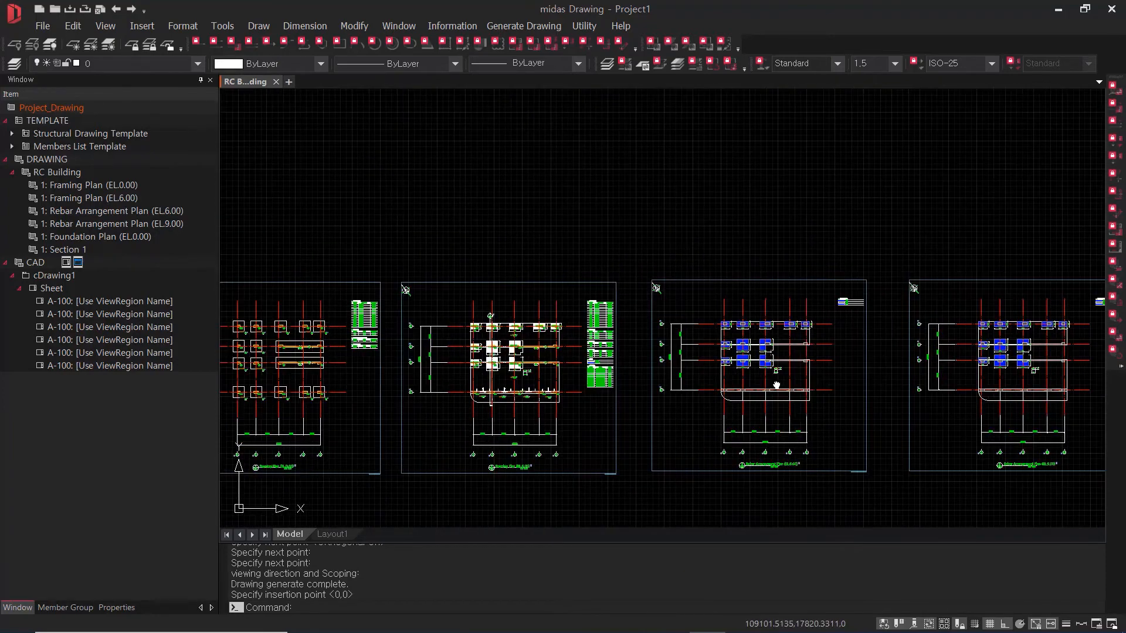
pyautogui.scroll(3, 510, 360)
pyautogui.moveTo(505, 353); pyautogui.dragTo(456, 285, button='middle')
pyautogui.scroll(2, 533, 330)
pyautogui.scroll(-1, 530, 339)
pyautogui.moveTo(536, 329); pyautogui.dragTo(538, 363, button='middle')
pyautogui.scroll(-1, 538, 339)
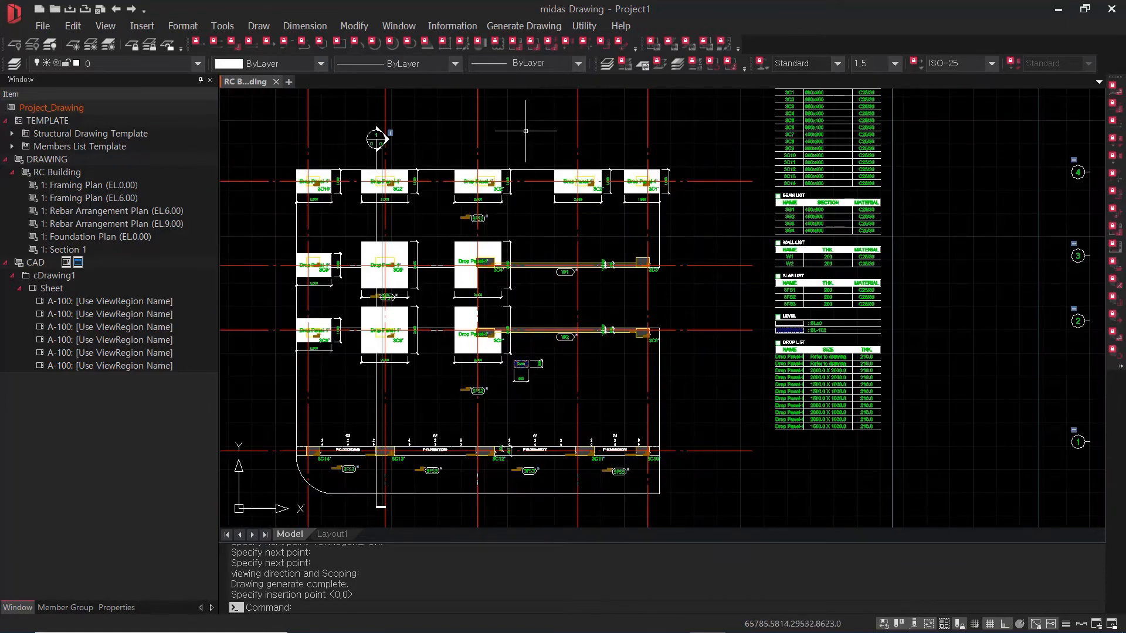
# Start a structural section named Section 2 and draw its vertical cut line through the 600 x 300 slab opening past the slab edge.
pyautogui.press('Return')
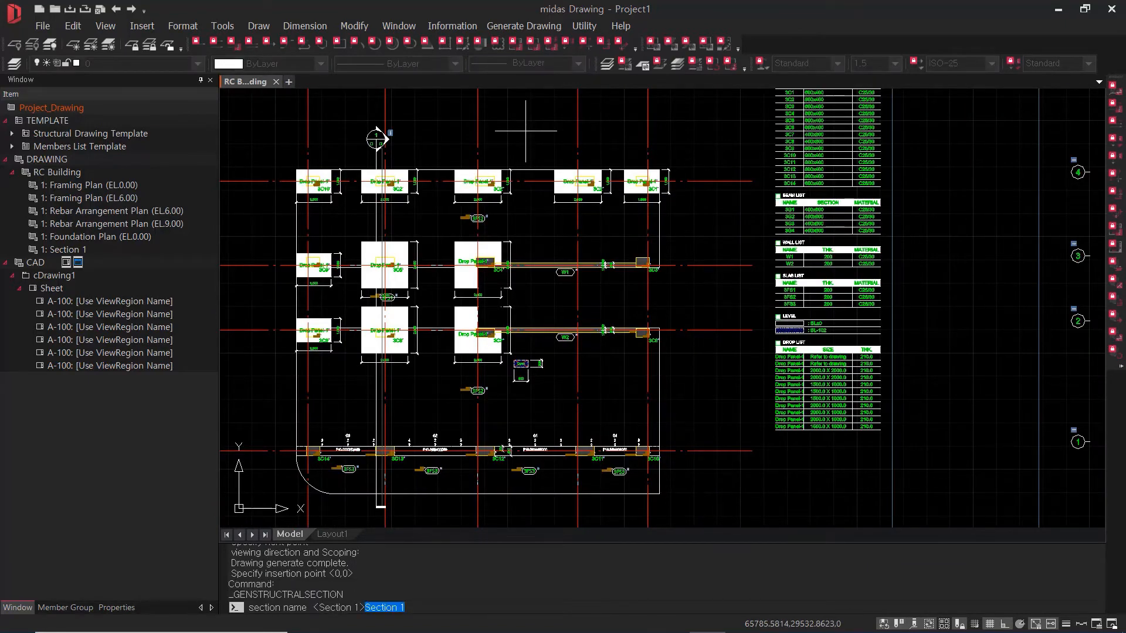
pyautogui.click(424, 608)
pyautogui.press('BackSpace')
pyautogui.write('2')
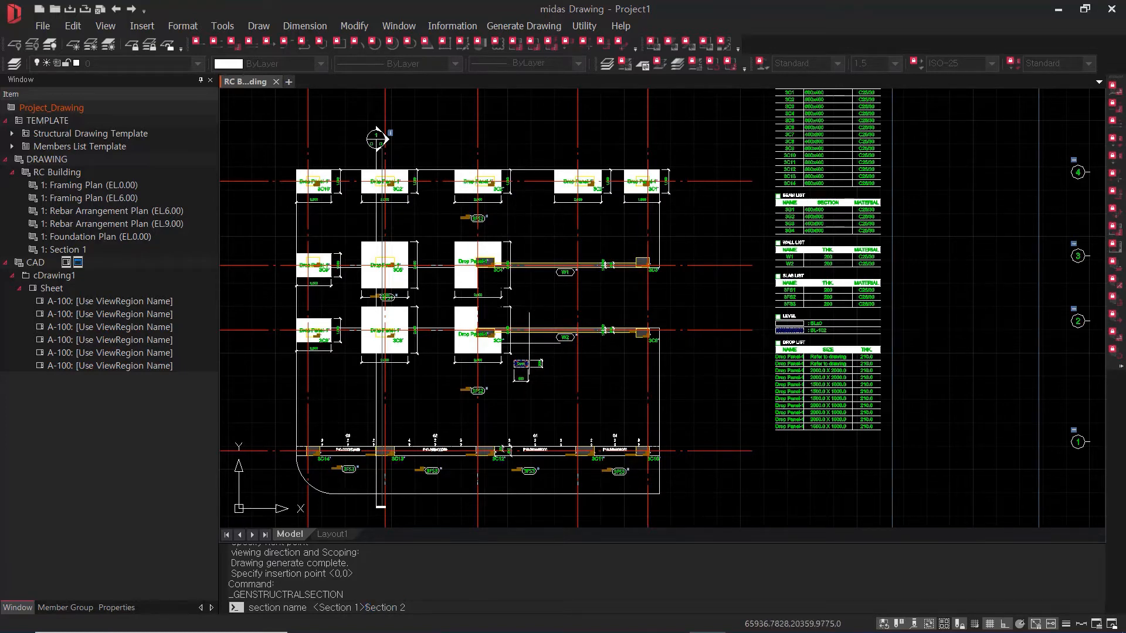
pyautogui.press('Return')
pyautogui.scroll(4, 518, 410)
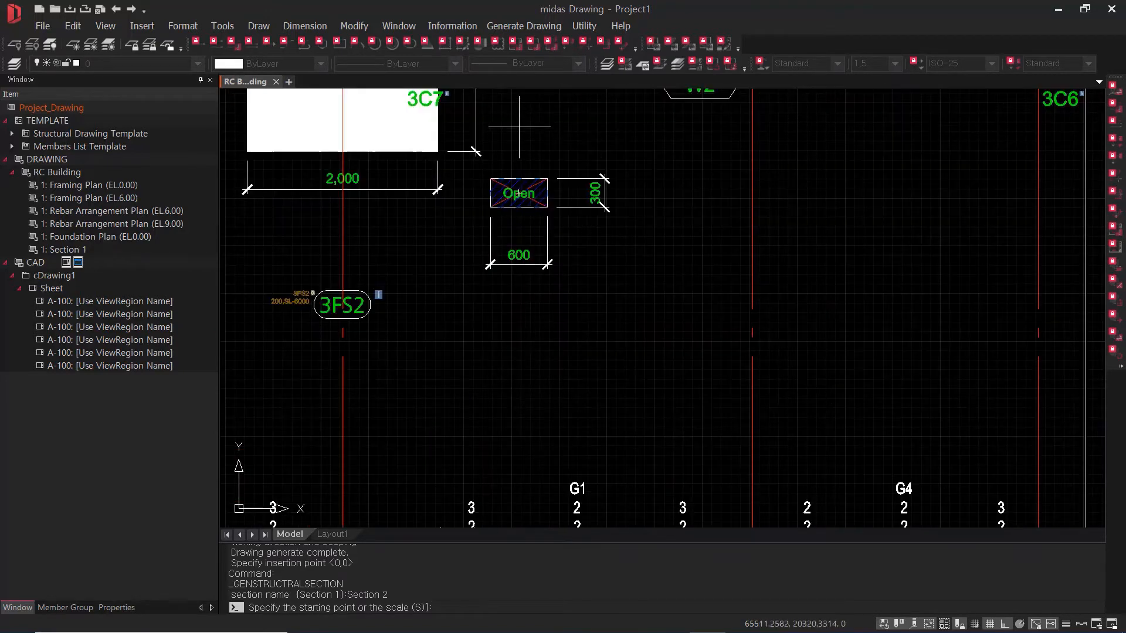
pyautogui.click(516, 114)
pyautogui.scroll(-4, 516, 115)
pyautogui.click(518, 394)
pyautogui.press('Return')
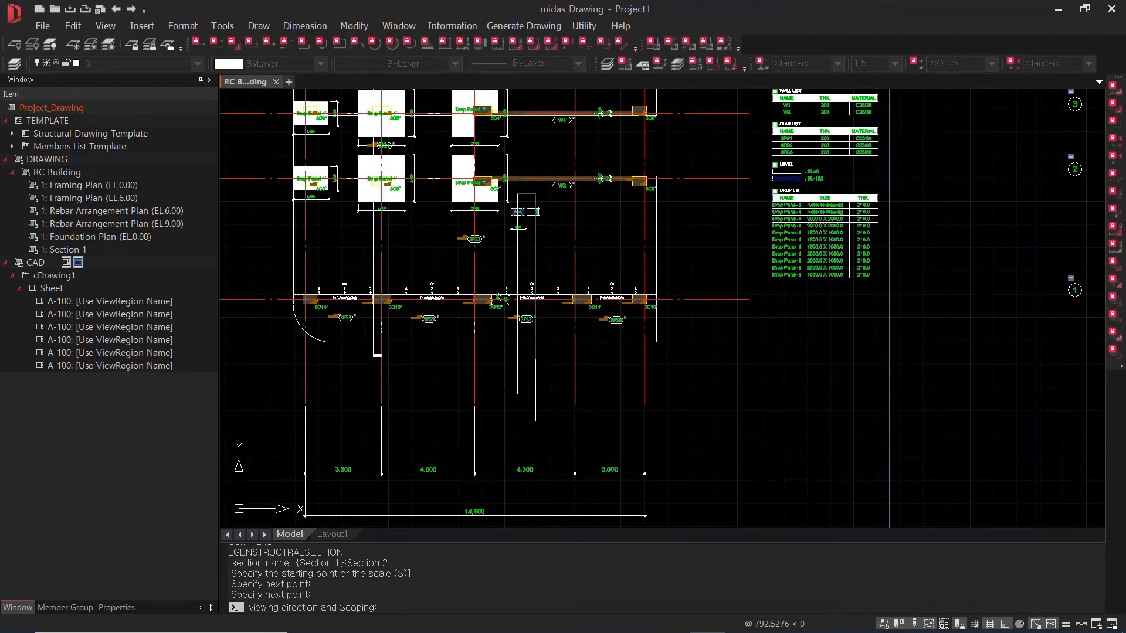
# Fix the viewing direction and scope of Section 2 on the framing plan and place its drawing beside Section 1.
pyautogui.click(536, 390)
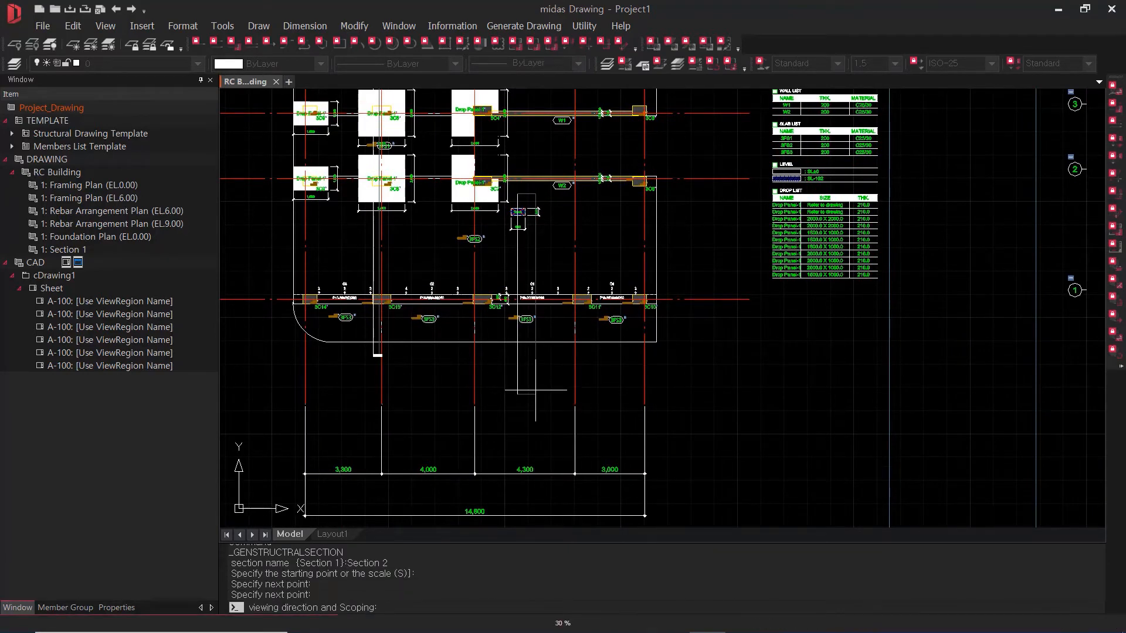
pyautogui.scroll(-6, 765, 248)
pyautogui.moveTo(906, 252); pyautogui.dragTo(578, 259, button='middle')
pyautogui.moveTo(937, 305); pyautogui.dragTo(310, 310, button='middle')
pyautogui.moveTo(809, 312); pyautogui.dragTo(549, 348, button='middle')
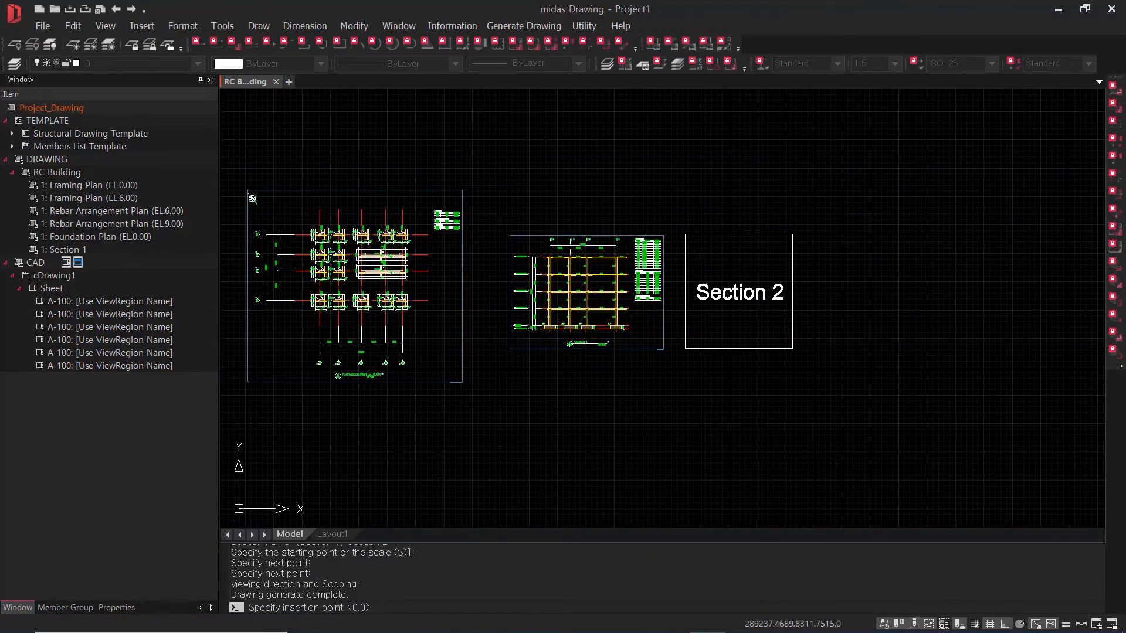
pyautogui.click(739, 291)
# Examine the Section 2 drawing, including its floor levels, slabs, beams, footing and member tables.
pyautogui.scroll(5, 760, 270)
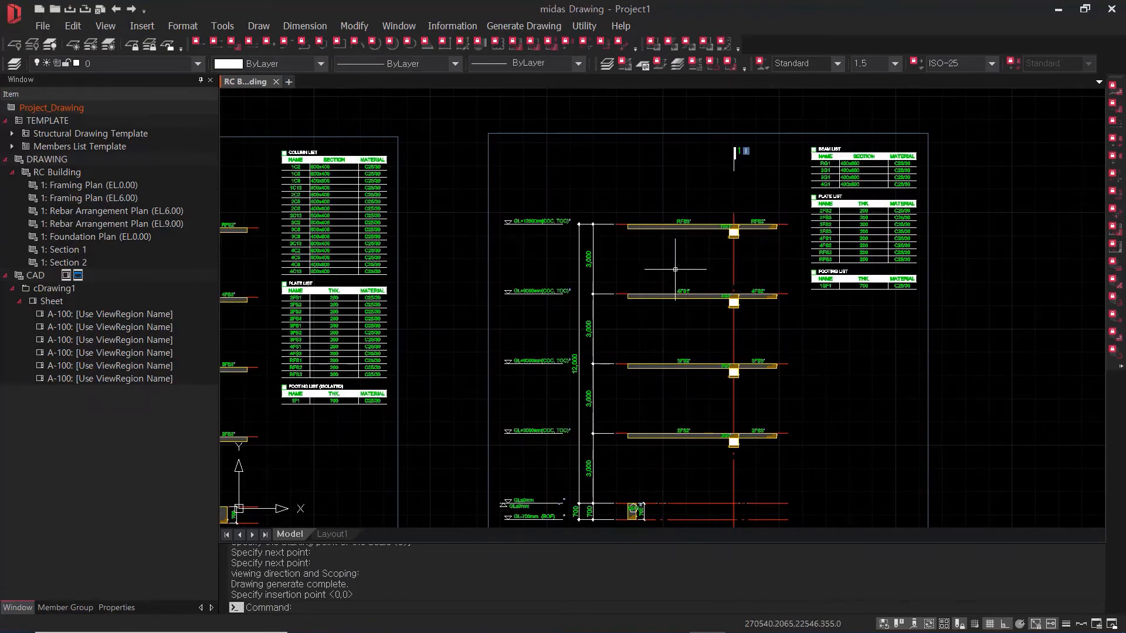
pyautogui.scroll(3, 675, 269)
pyautogui.moveTo(799, 256); pyautogui.dragTo(799, 179, button='middle')
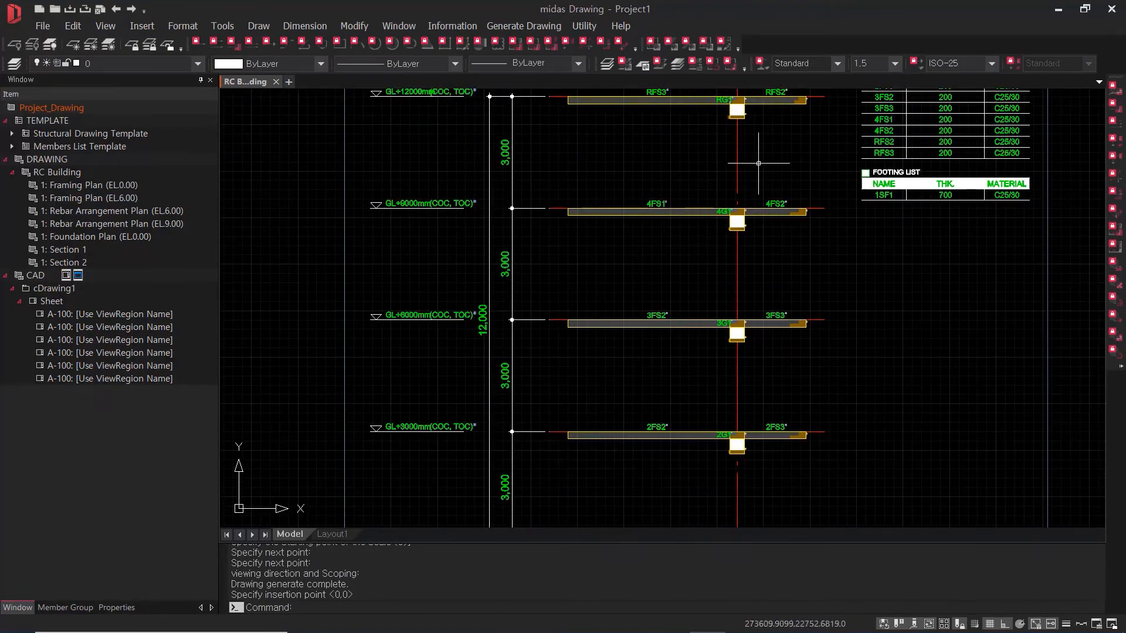
pyautogui.scroll(-1, 739, 118)
pyautogui.scroll(5, 732, 106)
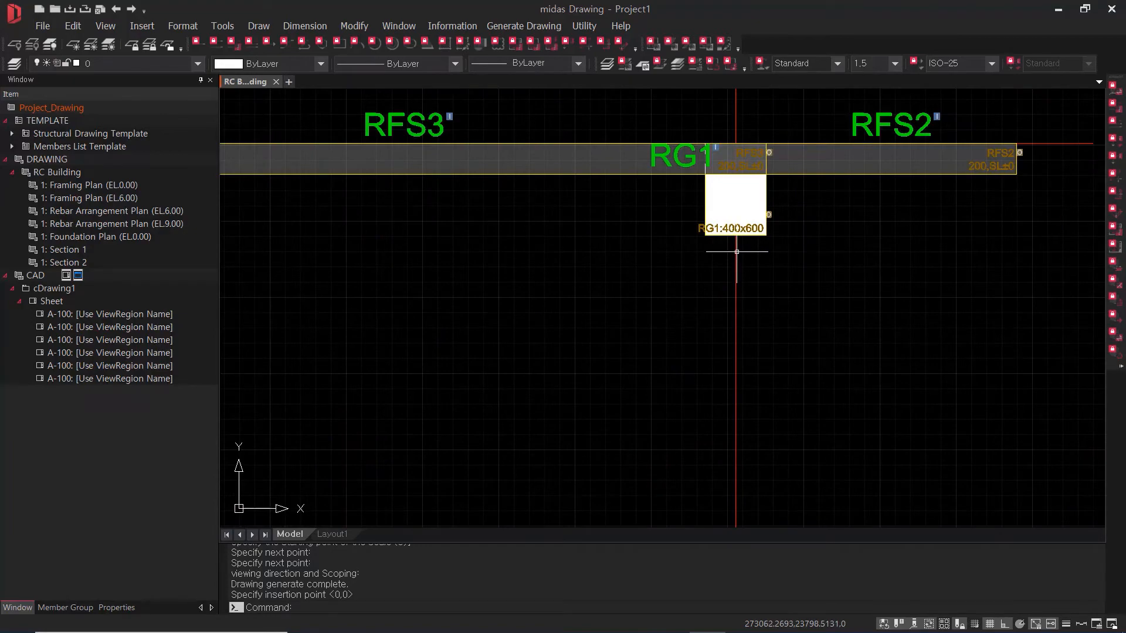
pyautogui.scroll(-2, 737, 252)
pyautogui.scroll(-1, 791, 288)
pyautogui.moveTo(827, 251); pyautogui.dragTo(797, 105, button='middle')
pyautogui.moveTo(812, 284); pyautogui.dragTo(730, 315, button='middle')
pyautogui.scroll(-1, 736, 304)
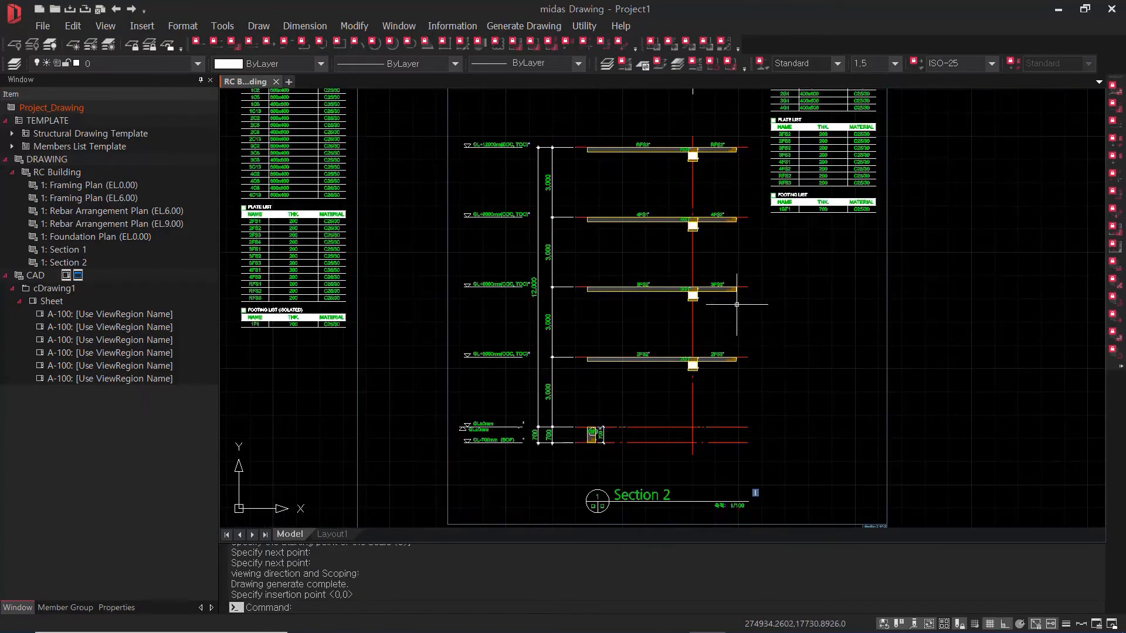
pyautogui.moveTo(741, 360); pyautogui.dragTo(728, 310, button='middle')
pyautogui.scroll(-5, 599, 420)
pyautogui.moveTo(735, 403); pyautogui.dragTo(893, 405, button='middle')
pyautogui.scroll(-4, 893, 404)
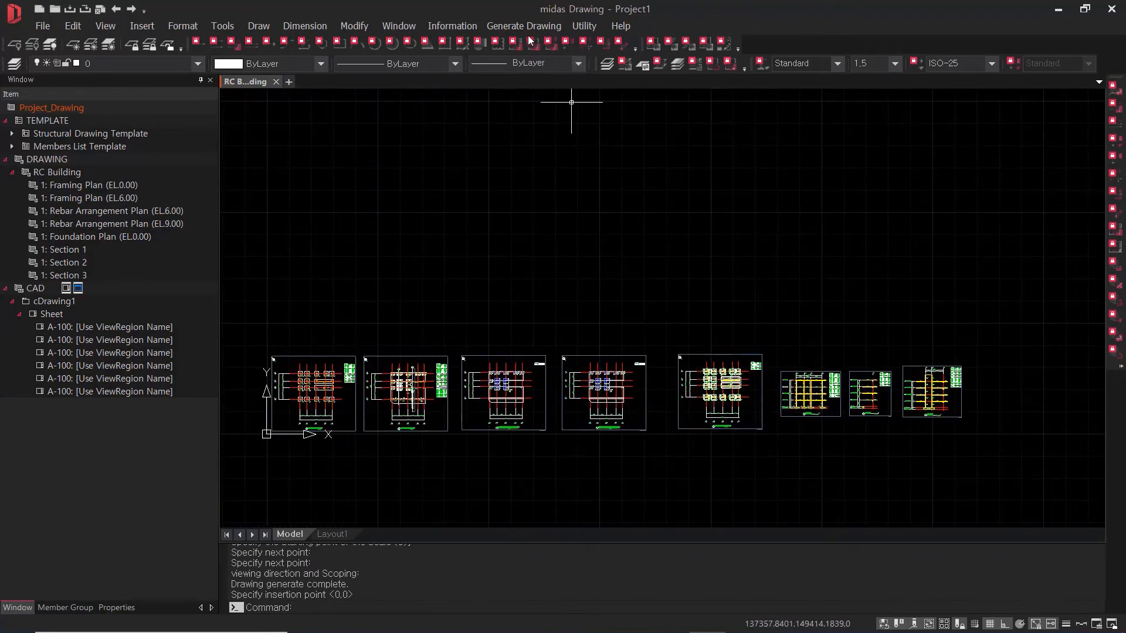
# Generate an axis-offset structural section from axis grid line 1 on Framing Plan (EL.6.00), locating it just below the axis with its visible range just above.
pyautogui.click(523, 26)
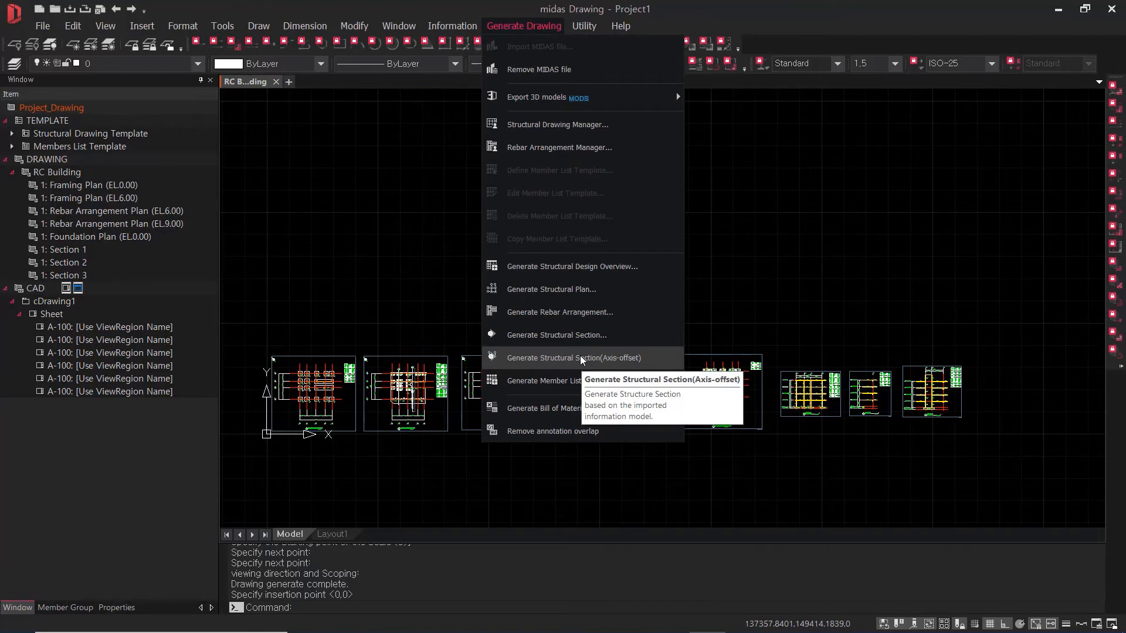
pyautogui.click(642, 360)
pyautogui.moveTo(656, 369); pyautogui.dragTo(760, 367, button='middle')
pyautogui.scroll(6, 571, 402)
pyautogui.moveTo(557, 403); pyautogui.dragTo(830, 428, button='middle')
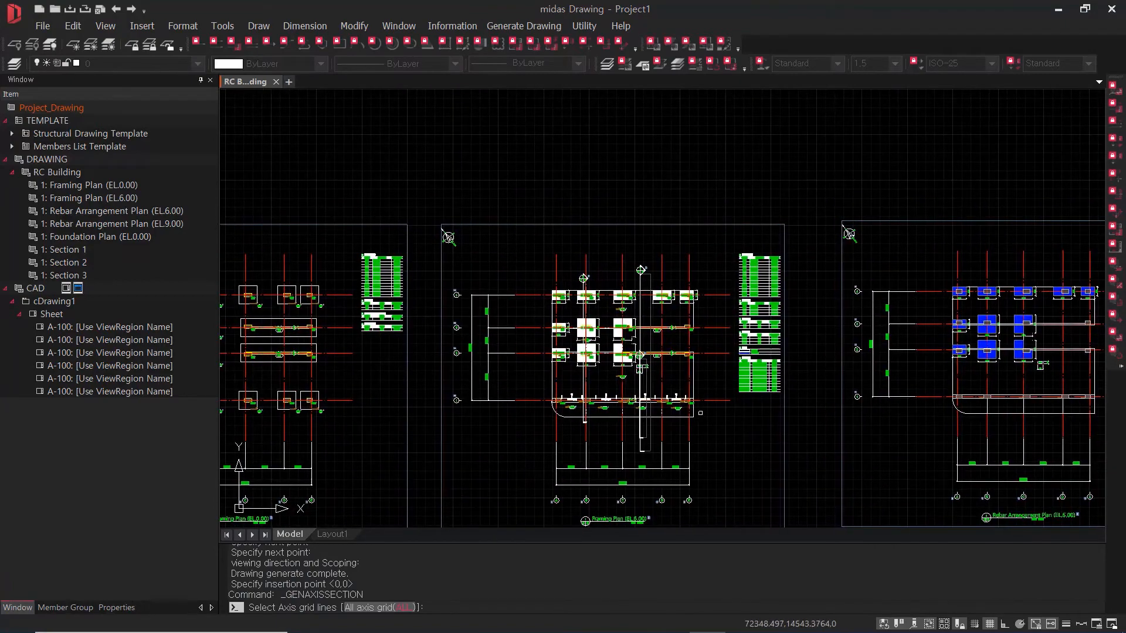
pyautogui.scroll(2, 640, 355)
pyautogui.click(718, 394)
pyautogui.press('Return')
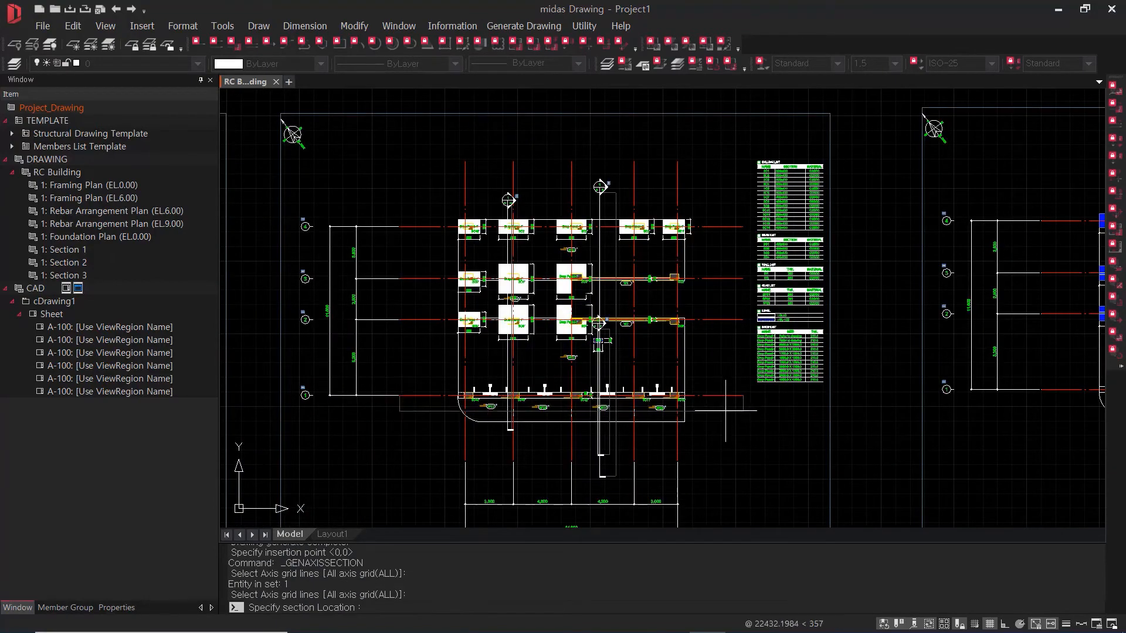
pyautogui.click(726, 411)
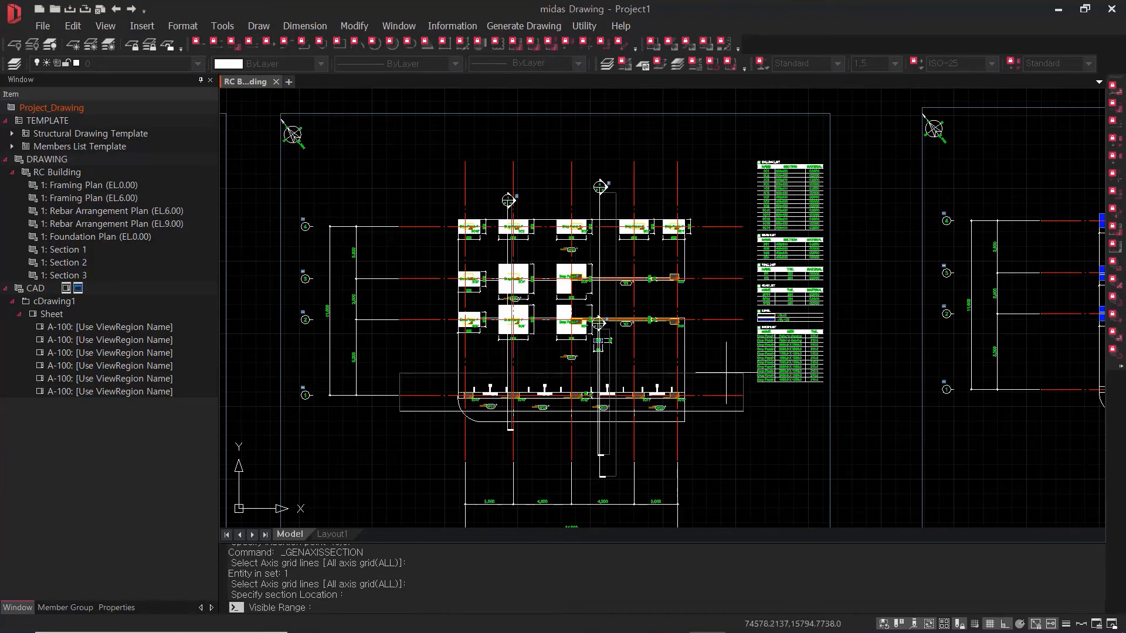
pyautogui.click(726, 372)
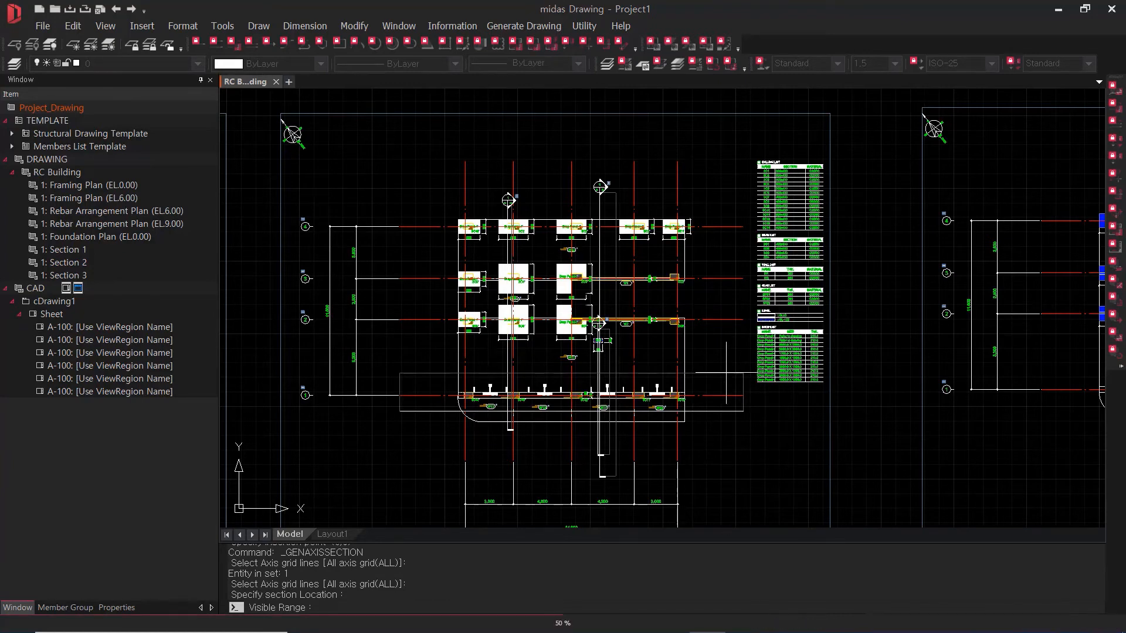
# Place the 1Cross Section Layout drawing in the empty space beside Section 3 and check its contents.
pyautogui.scroll(-2, 697, 430)
pyautogui.moveTo(733, 457); pyautogui.dragTo(455, 379, button='middle')
pyautogui.scroll(-1, 493, 379)
pyautogui.moveTo(755, 393)
pyautogui.mouseDown(button='middle')
pyautogui.moveTo(700, 405)
pyautogui.moveTo(283, 411)
pyautogui.mouseUp(button='middle')
pyautogui.moveTo(827, 410); pyautogui.dragTo(658, 423, button='middle')
pyautogui.click(740, 397)
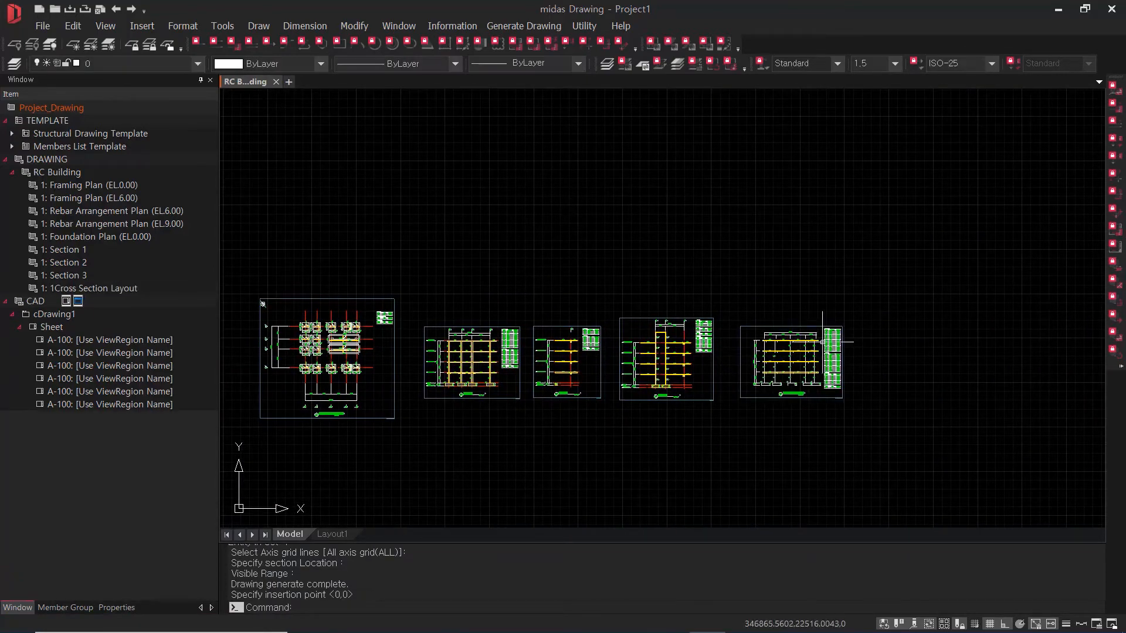
pyautogui.scroll(4, 807, 346)
pyautogui.scroll(2, 802, 392)
pyautogui.scroll(-2, 802, 392)
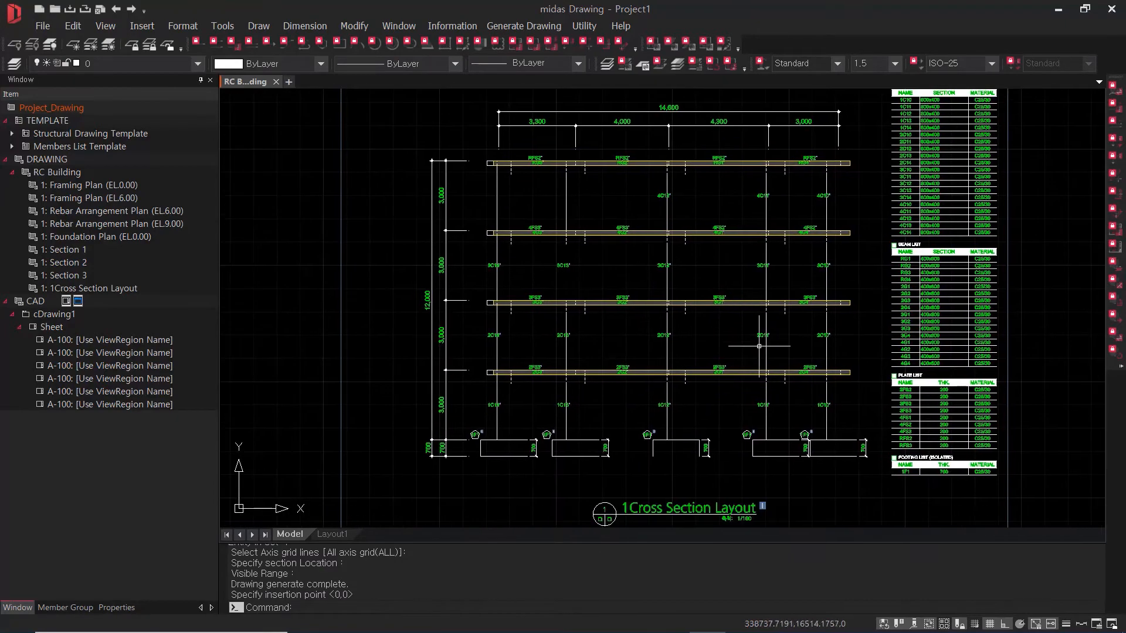
pyautogui.scroll(2, 585, 378)
pyautogui.scroll(-4, 588, 381)
# Define another axis-offset section from axis grid line 2 on the foundation plan, setting its section location and visible range.
pyautogui.moveTo(512, 358); pyautogui.dragTo(714, 360, button='middle')
pyautogui.scroll(-4, 713, 360)
pyautogui.moveTo(572, 347); pyautogui.dragTo(814, 357, button='middle')
pyautogui.moveTo(414, 363); pyautogui.dragTo(798, 364, button='middle')
pyautogui.scroll(4, 709, 379)
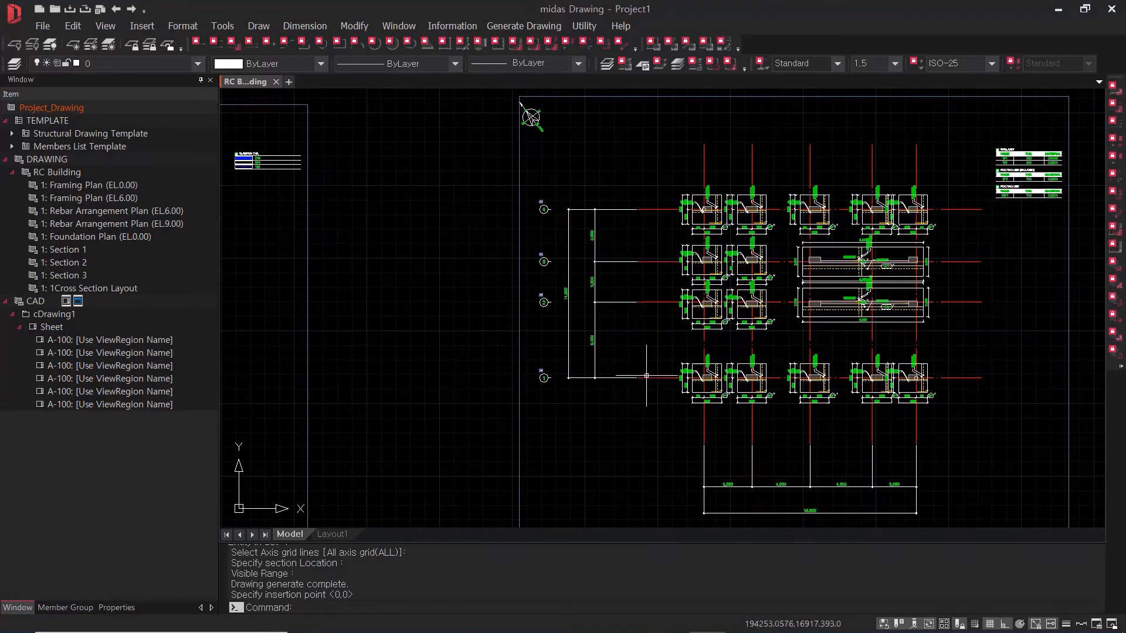
pyautogui.press('Return')
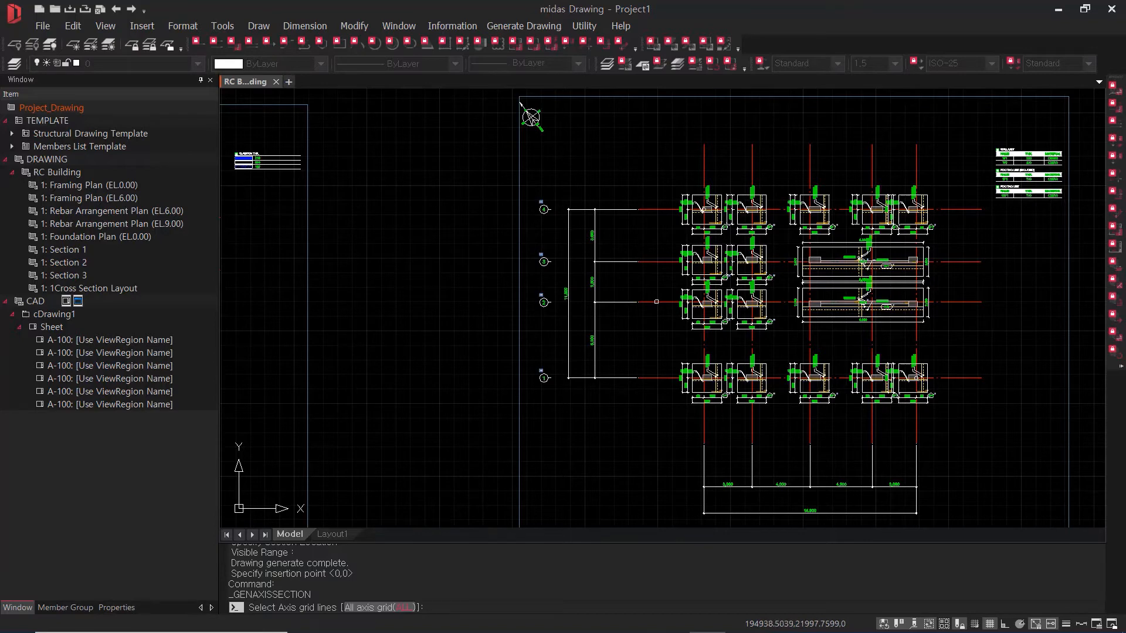
pyautogui.click(656, 301)
pyautogui.press('Return')
pyautogui.click(655, 302)
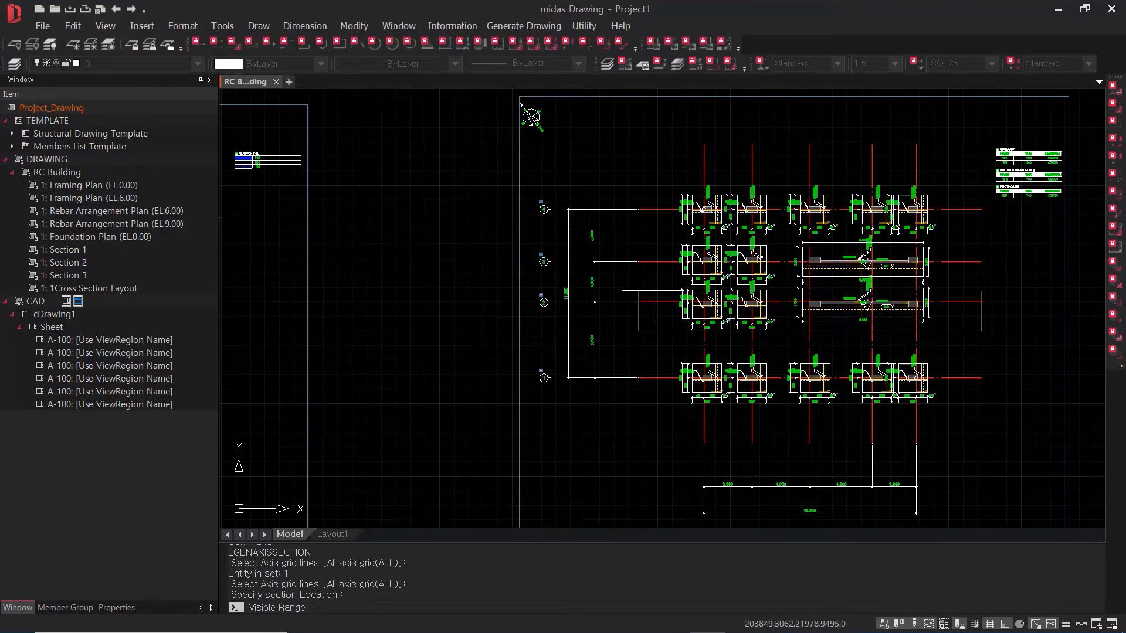
pyautogui.click(652, 290)
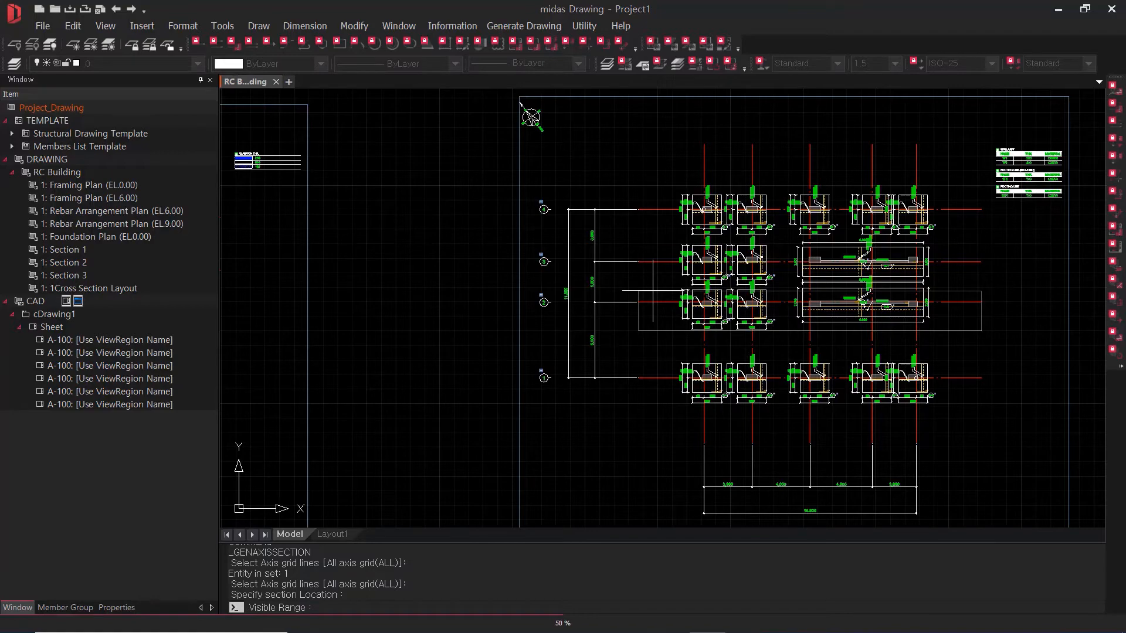
# Place the 2Cross Section Layout drawing in the empty space beside 1Cross Section Layout.
pyautogui.scroll(-4, 1008, 424)
pyautogui.moveTo(1008, 424); pyautogui.dragTo(317, 282, button='middle')
pyautogui.moveTo(1005, 315); pyautogui.dragTo(453, 393, button='middle')
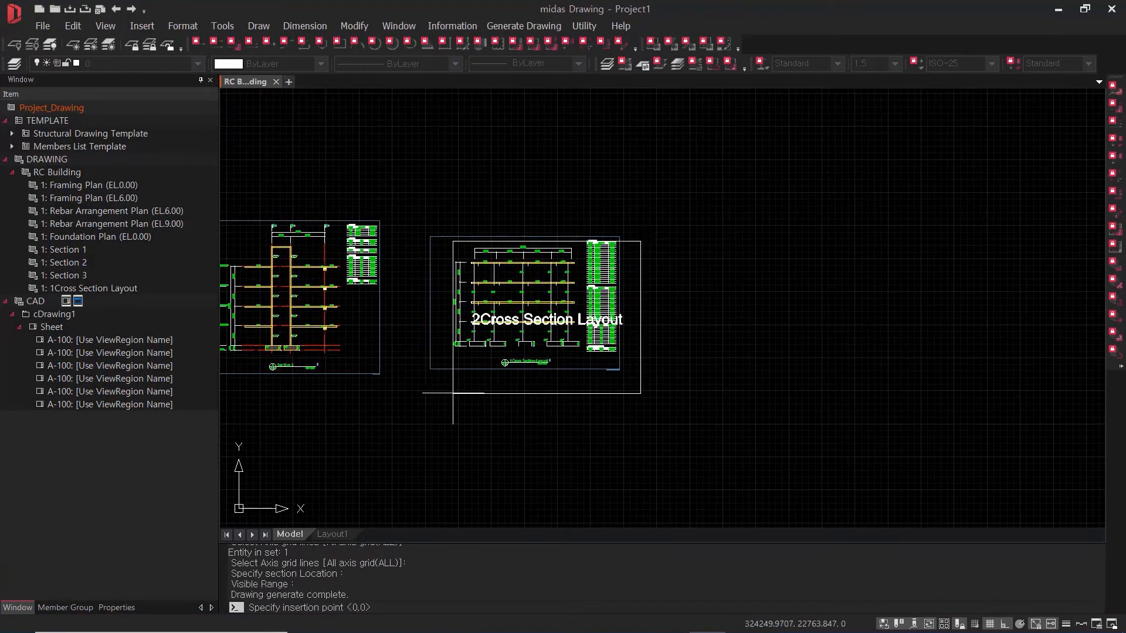
pyautogui.click(649, 373)
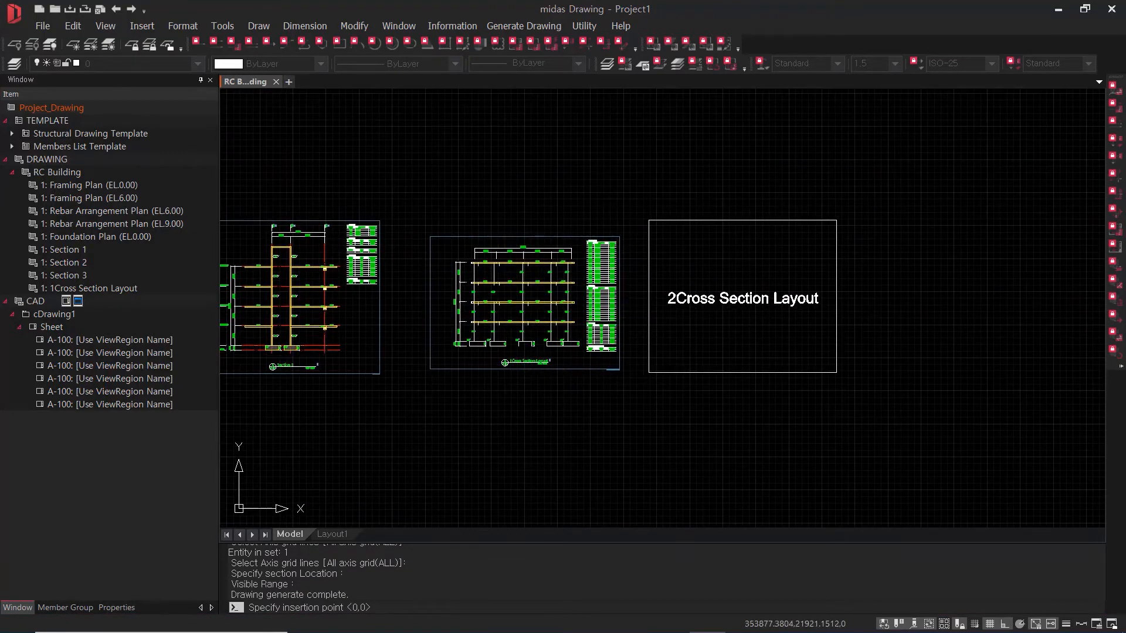
# Examine the 2Cross Section Layout drawing and its wall, slab, plate and footing tables, along with the row of generated drawings.
pyautogui.scroll(8, 663, 309)
pyautogui.scroll(-8, 663, 309)
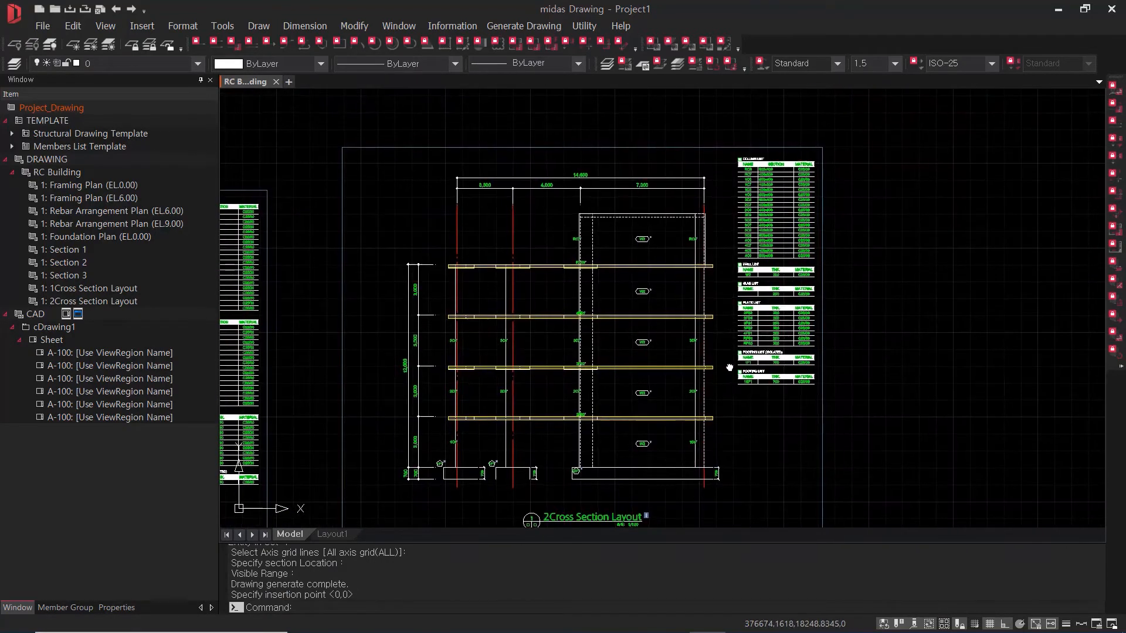
pyautogui.scroll(4, 794, 361)
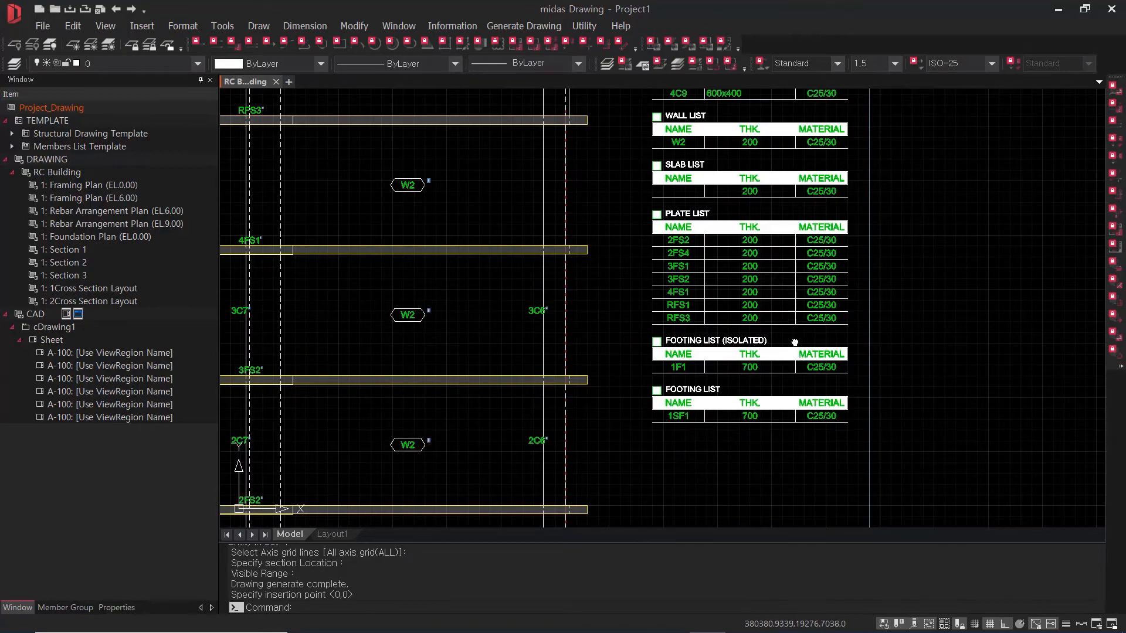
pyautogui.scroll(-5, 794, 341)
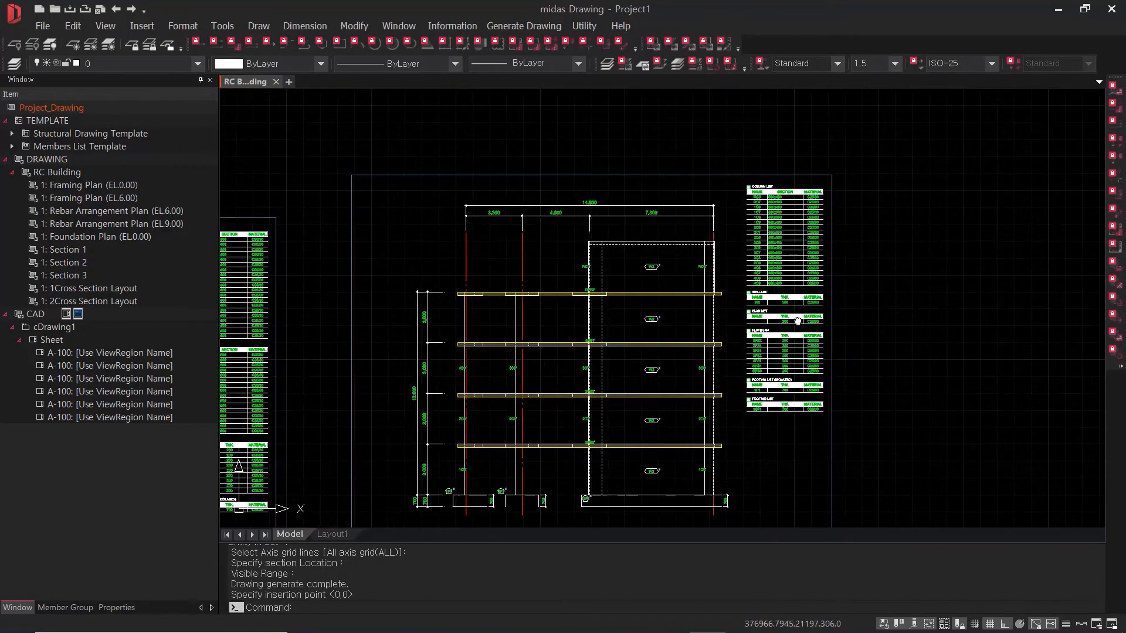
pyautogui.scroll(-5, 798, 321)
pyautogui.scroll(2, 357, 280)
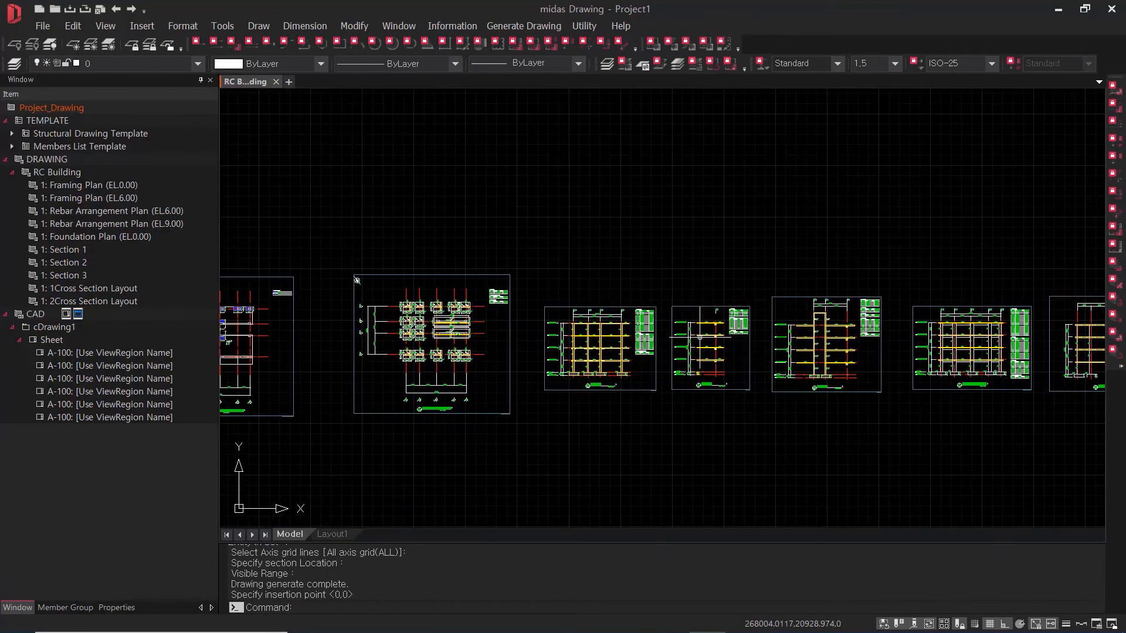
pyautogui.moveTo(789, 298); pyautogui.dragTo(812, 323, button='middle')
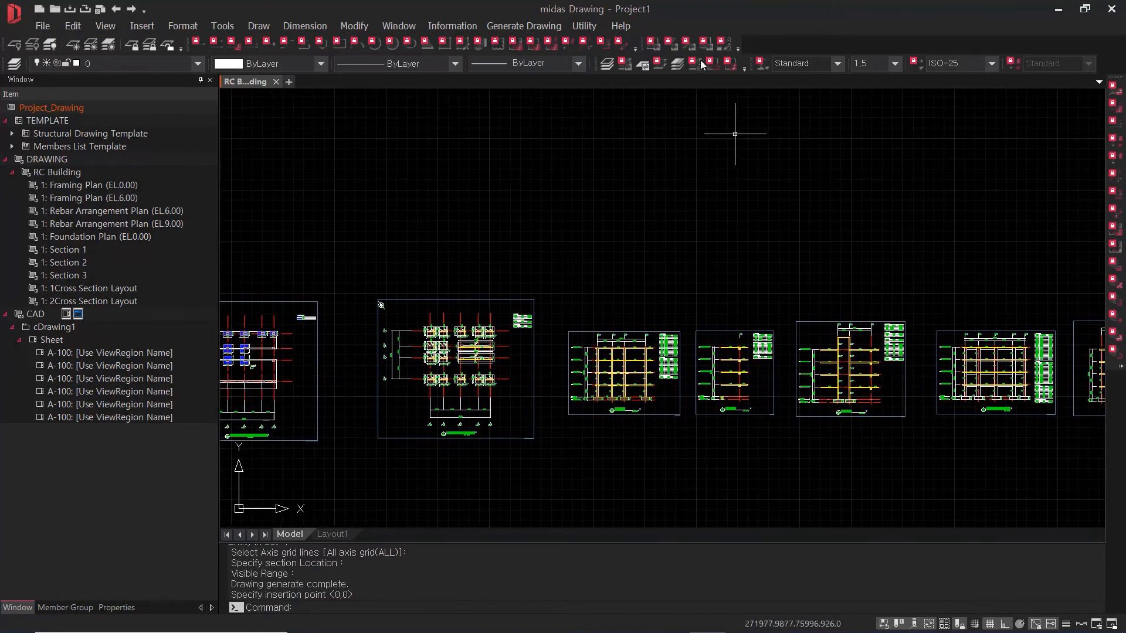
# Generate RC member lists for columns, walls, beams, plates and isolated footings at 1:60, placing them beyond the last cross section.
pyautogui.click(533, 26)
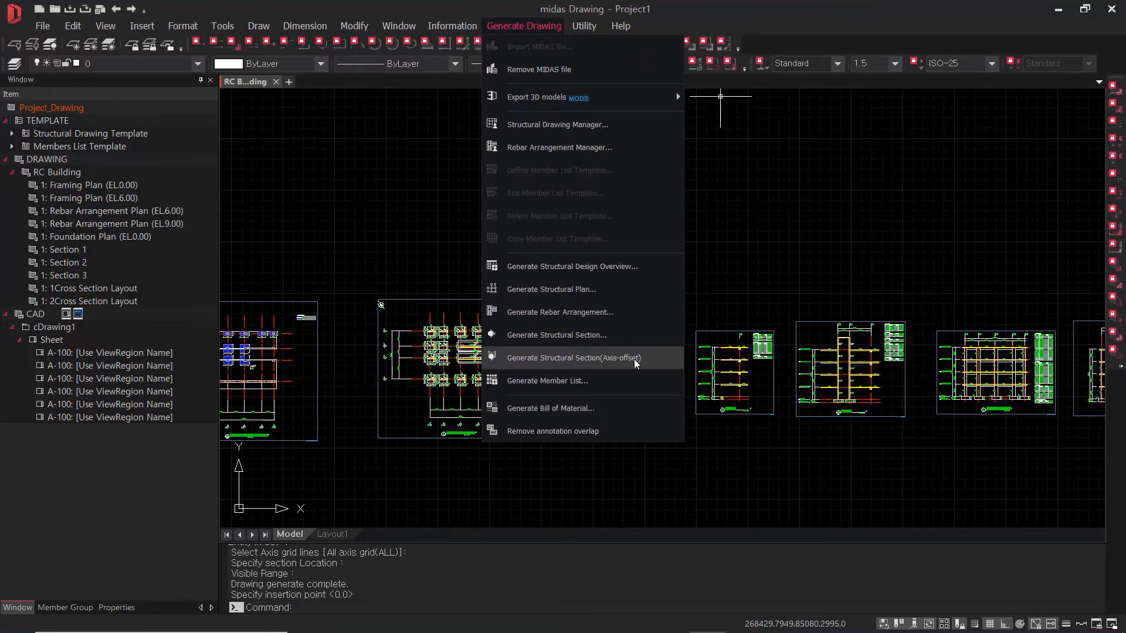
pyautogui.click(580, 382)
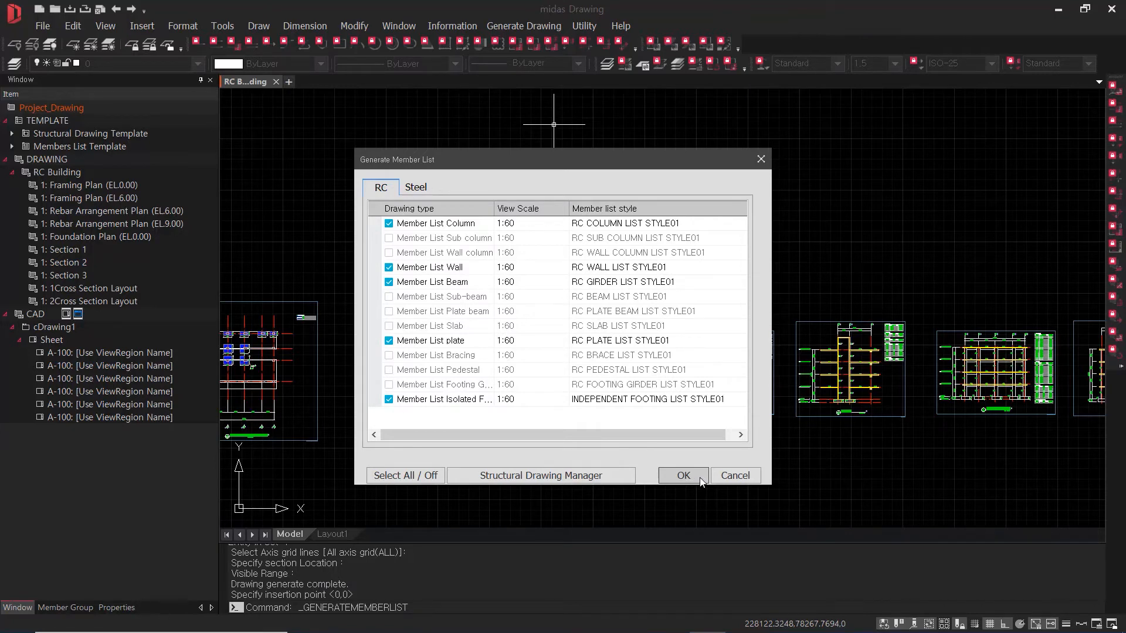
pyautogui.click(684, 475)
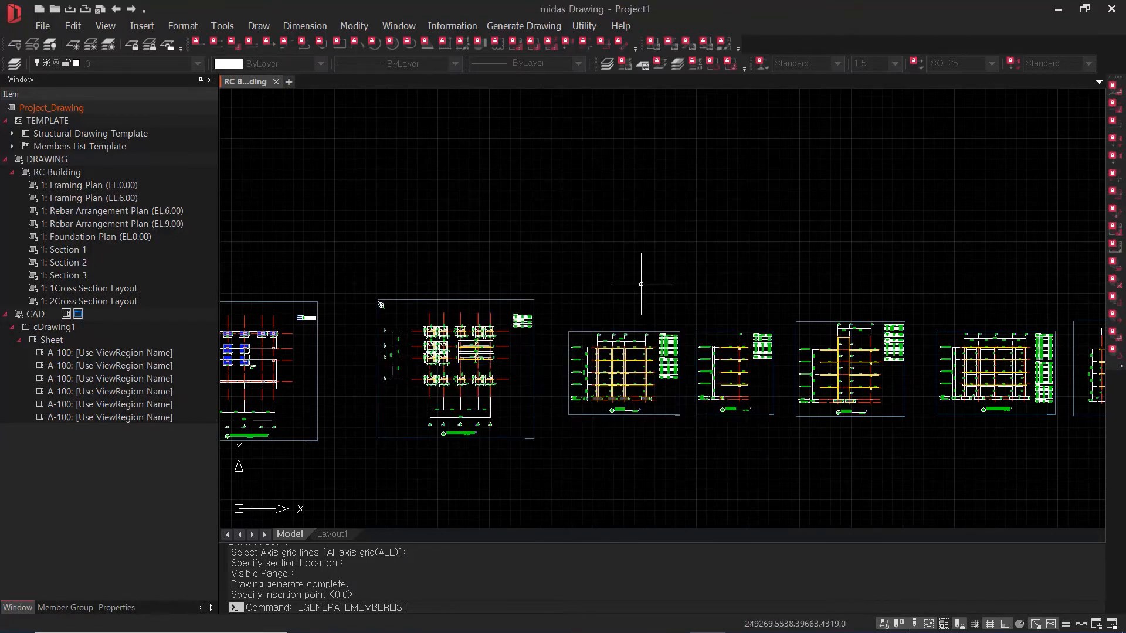
pyautogui.scroll(-4, 674, 381)
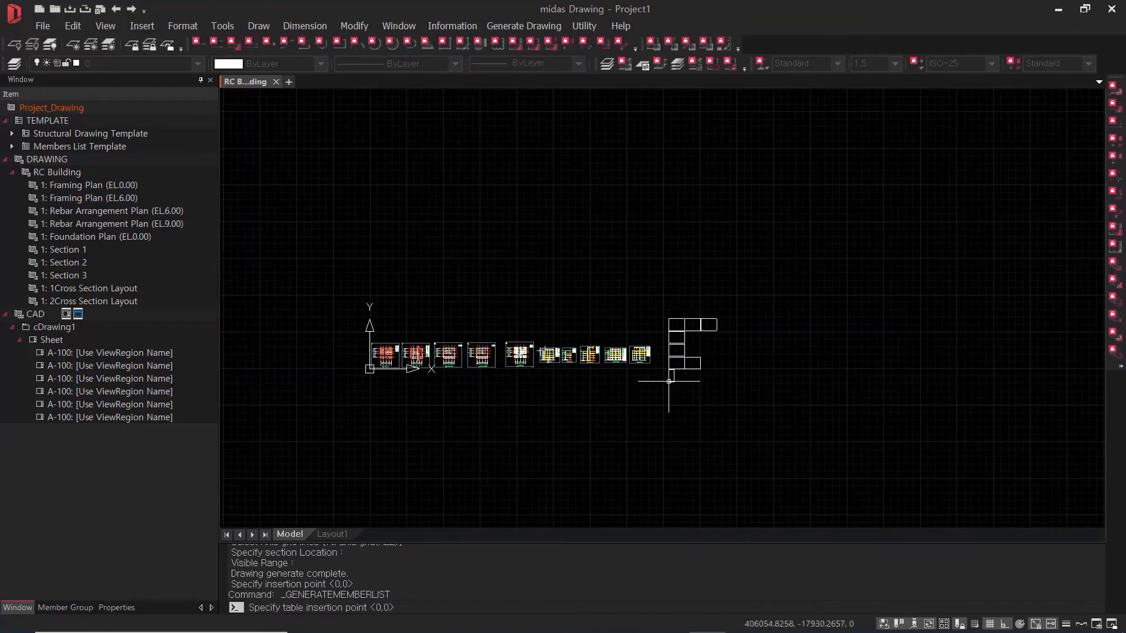
pyautogui.scroll(2, 668, 372)
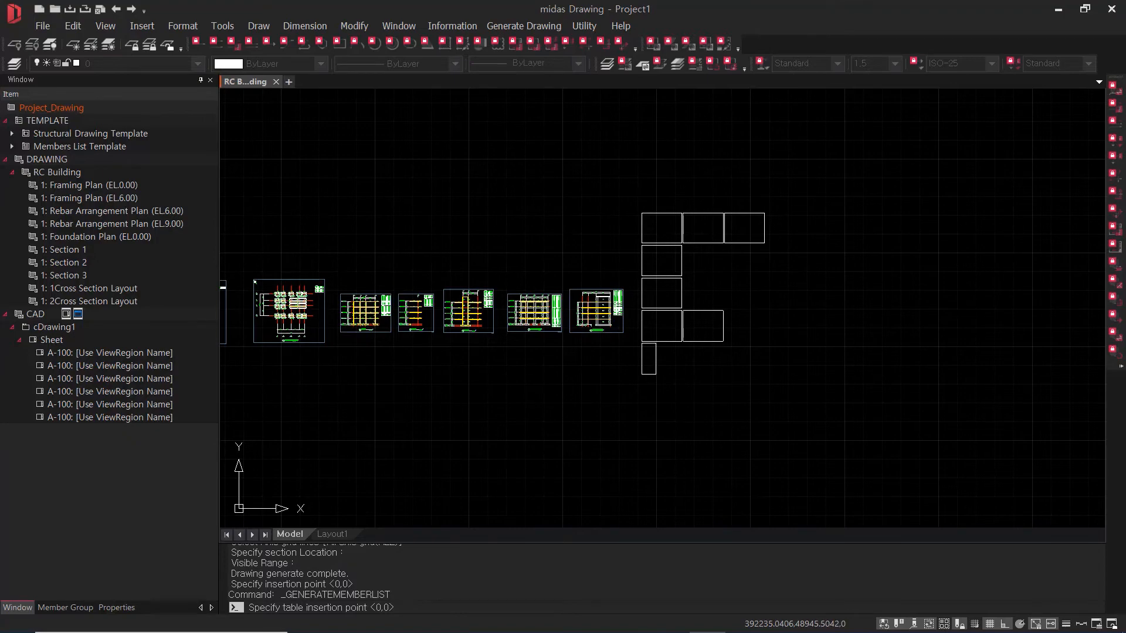
# Examine the COLUMN LIST-1 table, checking the column names, section sketches, sizes, main bars and hoops.
pyautogui.scroll(8, 658, 216)
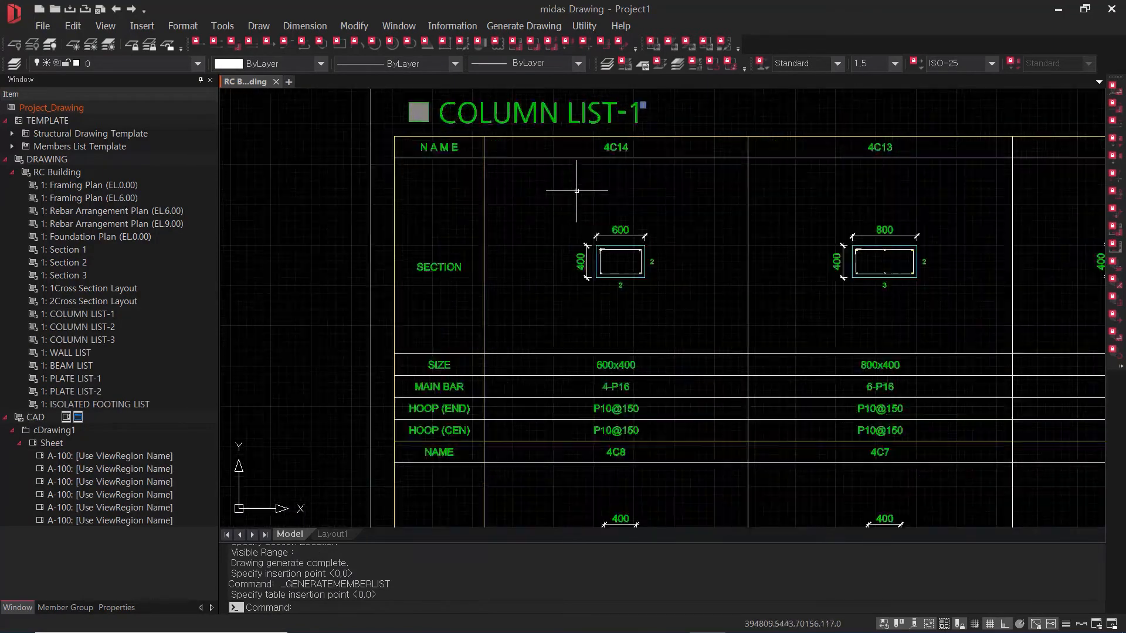
pyautogui.moveTo(747, 287); pyautogui.dragTo(627, 240, button='middle')
pyautogui.moveTo(517, 174); pyautogui.dragTo(594, 314, button='middle')
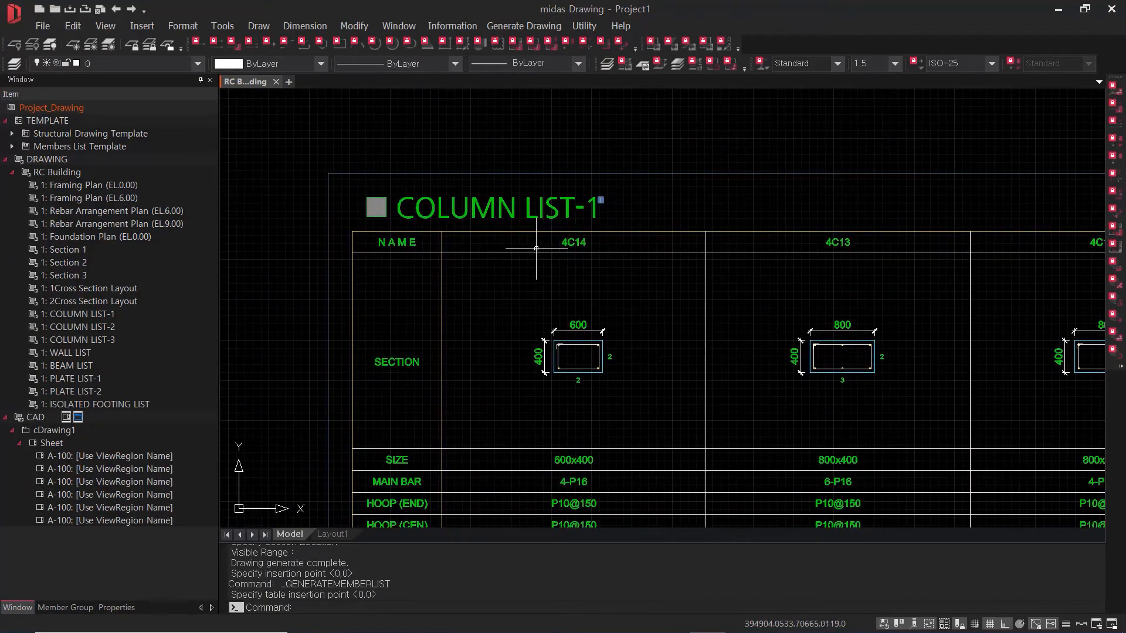
pyautogui.scroll(2, 564, 247)
pyautogui.scroll(-2, 695, 257)
pyautogui.moveTo(758, 351); pyautogui.dragTo(717, 269, button='middle')
pyautogui.moveTo(601, 350); pyautogui.dragTo(568, 430, button='middle')
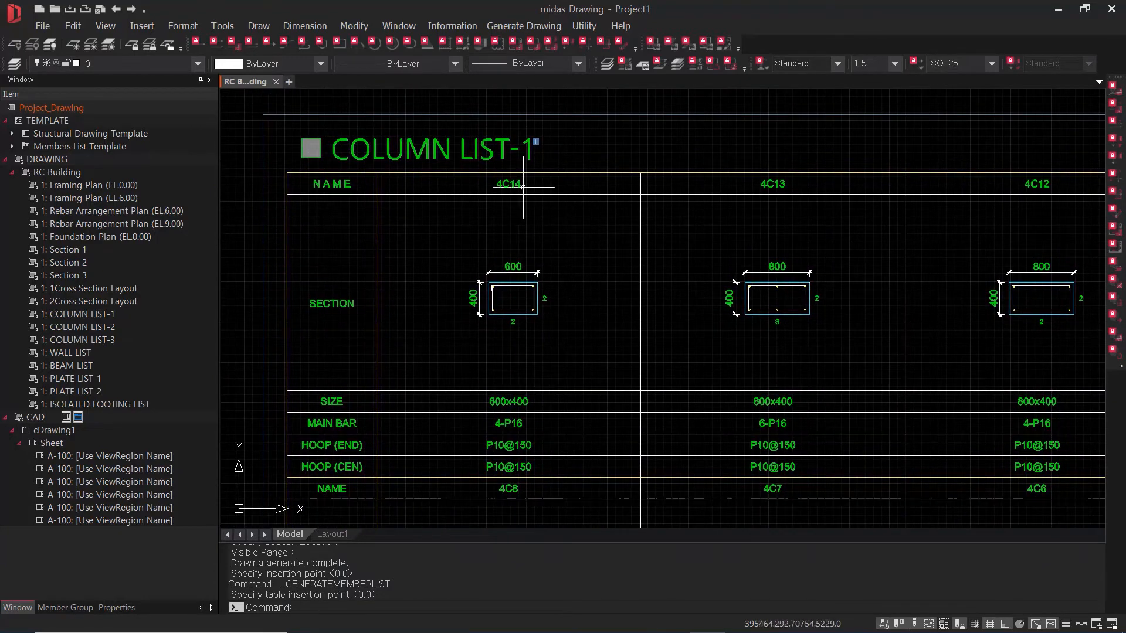
pyautogui.moveTo(534, 256); pyautogui.dragTo(549, 229, button='middle')
pyautogui.moveTo(557, 335); pyautogui.dragTo(571, 283, button='middle')
pyautogui.scroll(2, 525, 239)
pyautogui.scroll(2, 614, 231)
pyautogui.scroll(-3, 616, 217)
pyautogui.moveTo(641, 213); pyautogui.dragTo(658, 243, button='middle')
pyautogui.scroll(-3, 663, 246)
pyautogui.scroll(1, 630, 263)
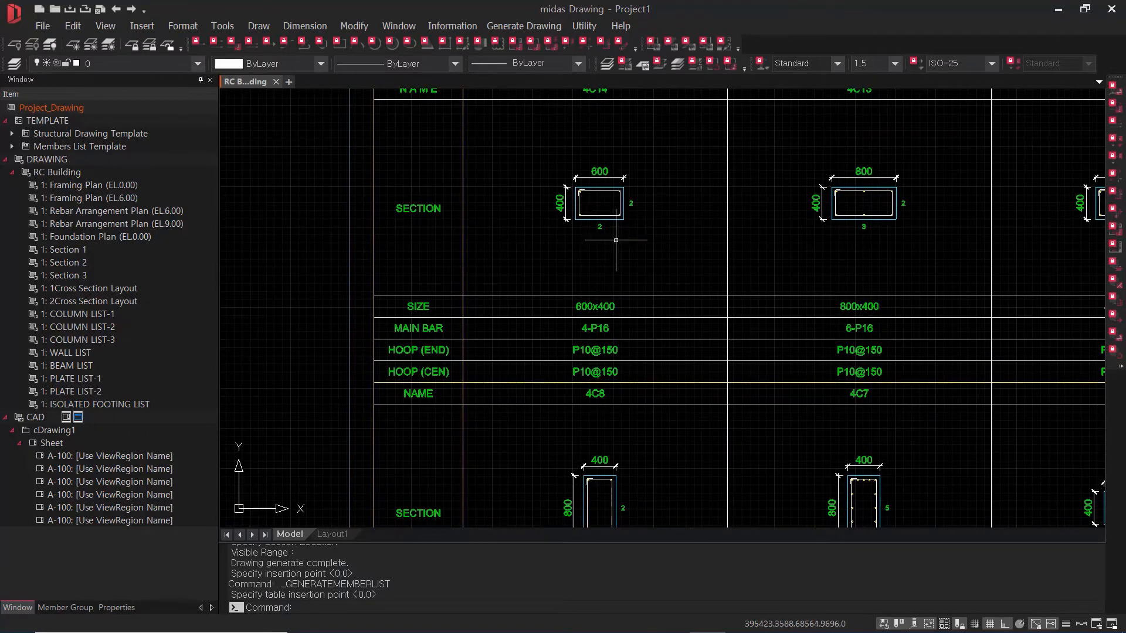
pyautogui.scroll(1, 605, 267)
pyautogui.scroll(-1, 698, 453)
pyautogui.moveTo(758, 452); pyautogui.dragTo(622, 350, button='middle')
pyautogui.scroll(-2, 624, 351)
pyautogui.moveTo(815, 411); pyautogui.dragTo(601, 203, button='middle')
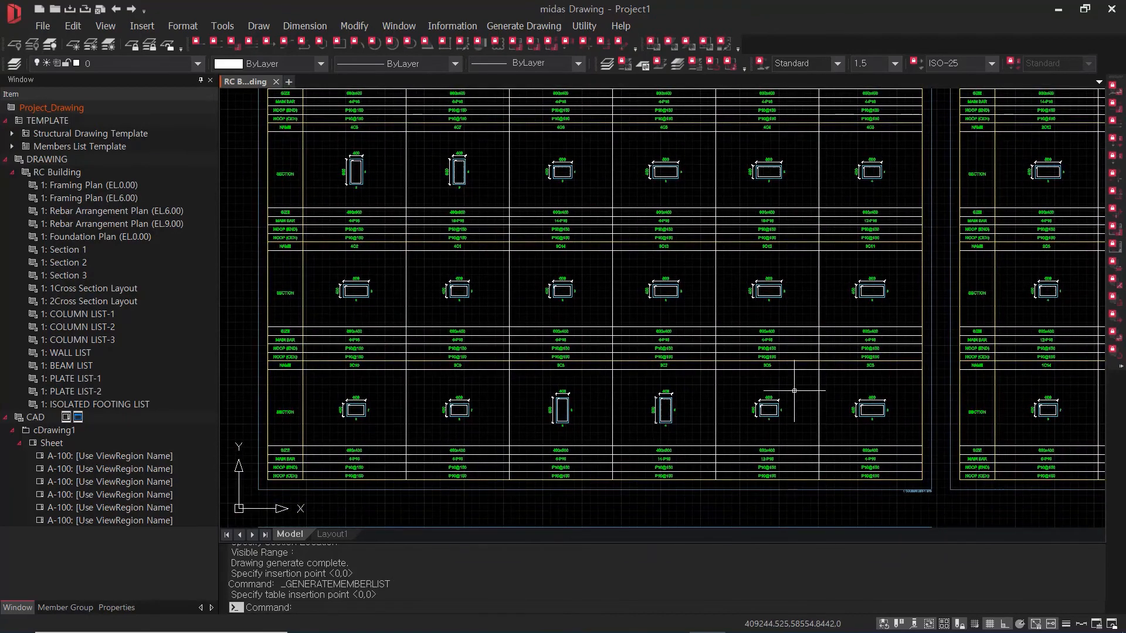
# Examine the bottom-row entries of COLUMN LIST-1, including the 600x400 column's bars and hoops, and look over the adjoining column lists.
pyautogui.scroll(3, 733, 381)
pyautogui.scroll(1, 697, 385)
pyautogui.moveTo(403, 410); pyautogui.dragTo(498, 365, button='middle')
pyautogui.scroll(1, 502, 343)
pyautogui.moveTo(632, 357); pyautogui.dragTo(707, 137, button='middle')
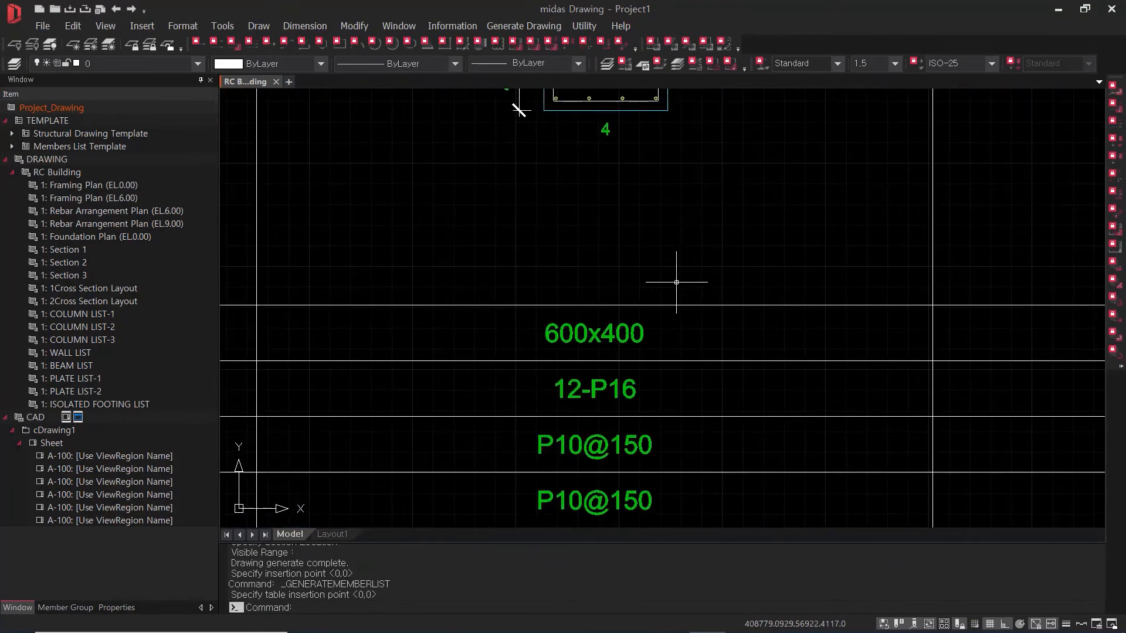
pyautogui.scroll(-2, 671, 276)
pyautogui.moveTo(668, 373); pyautogui.dragTo(652, 451, button='middle')
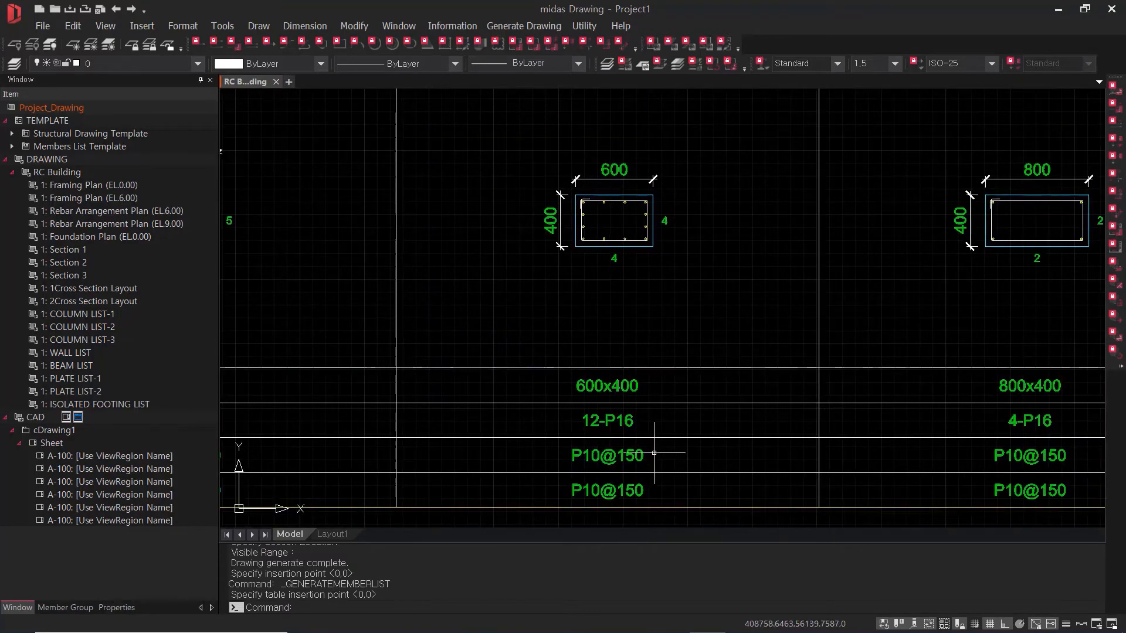
pyautogui.scroll(-1, 609, 421)
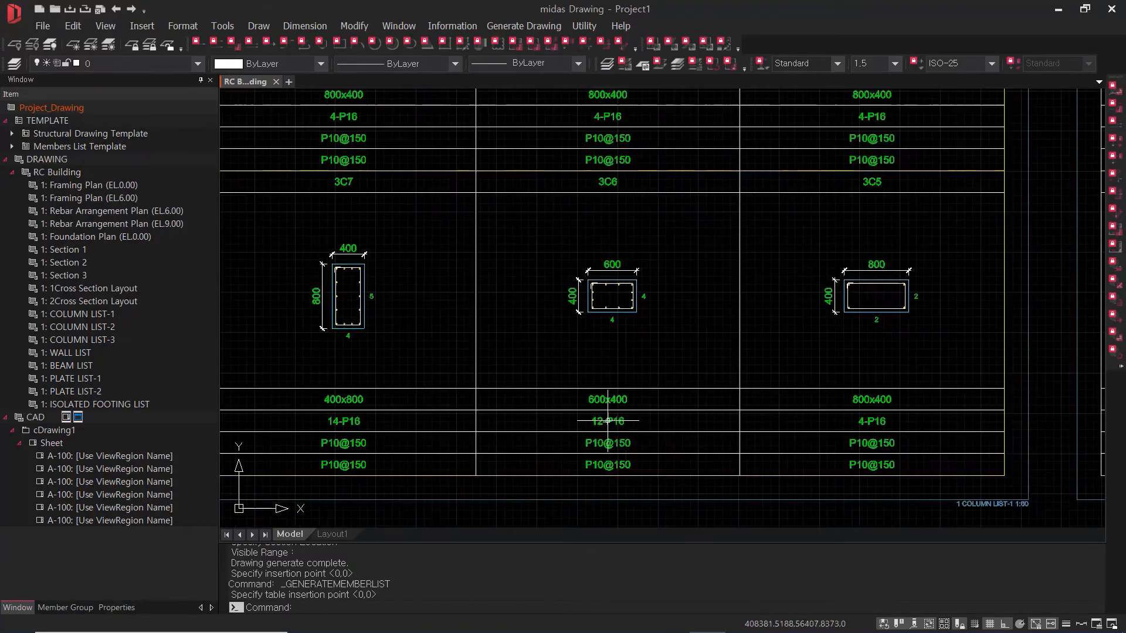
pyautogui.moveTo(626, 444); pyautogui.dragTo(591, 423, button='middle')
pyautogui.scroll(-1, 593, 423)
pyautogui.moveTo(770, 434); pyautogui.dragTo(525, 437, button='middle')
pyautogui.scroll(-3, 593, 431)
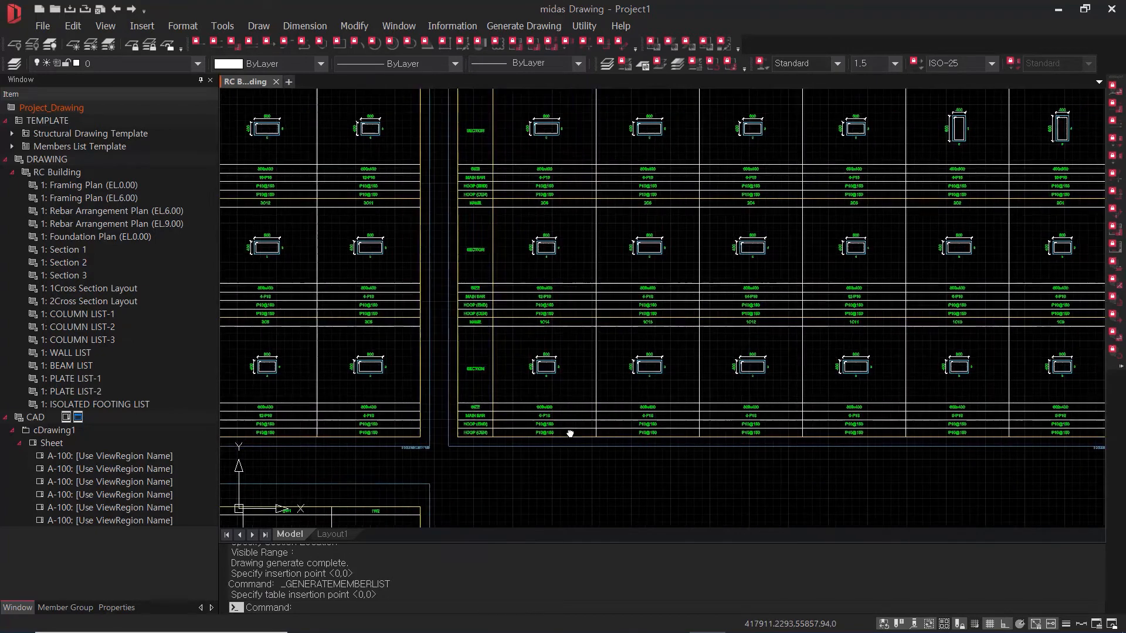
pyautogui.moveTo(867, 435); pyautogui.dragTo(753, 435, button='middle')
pyautogui.scroll(-1, 721, 360)
# Examine the WALL LIST table, checking wall names, section sketches, horizontal and vertical bars, end bars and hoops.
pyautogui.moveTo(721, 360)
pyautogui.mouseDown(button='middle')
pyautogui.moveTo(829, 329)
pyautogui.moveTo(975, 248)
pyautogui.mouseUp(button='middle')
pyautogui.scroll(1, 499, 336)
pyautogui.scroll(3, 499, 336)
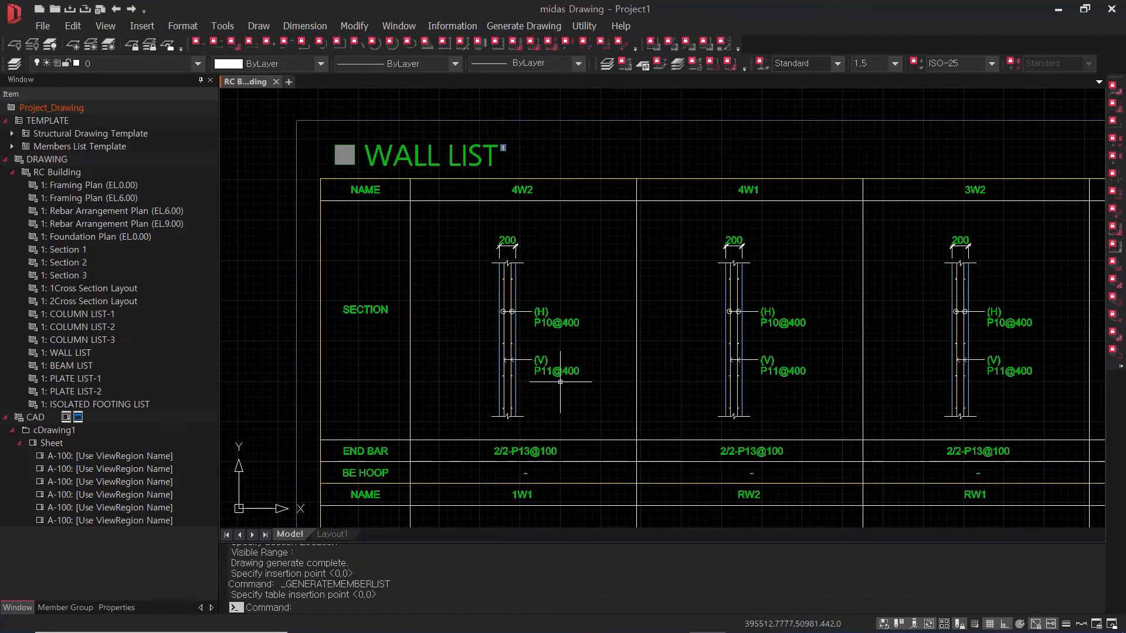
pyautogui.moveTo(618, 347)
pyautogui.mouseDown(button='middle')
pyautogui.moveTo(591, 320)
pyautogui.moveTo(643, 246)
pyautogui.mouseUp(button='middle')
pyautogui.scroll(2, 455, 290)
pyautogui.scroll(-1, 643, 246)
pyautogui.scroll(-2, 405, 236)
pyautogui.moveTo(465, 314); pyautogui.dragTo(444, 381, button='middle')
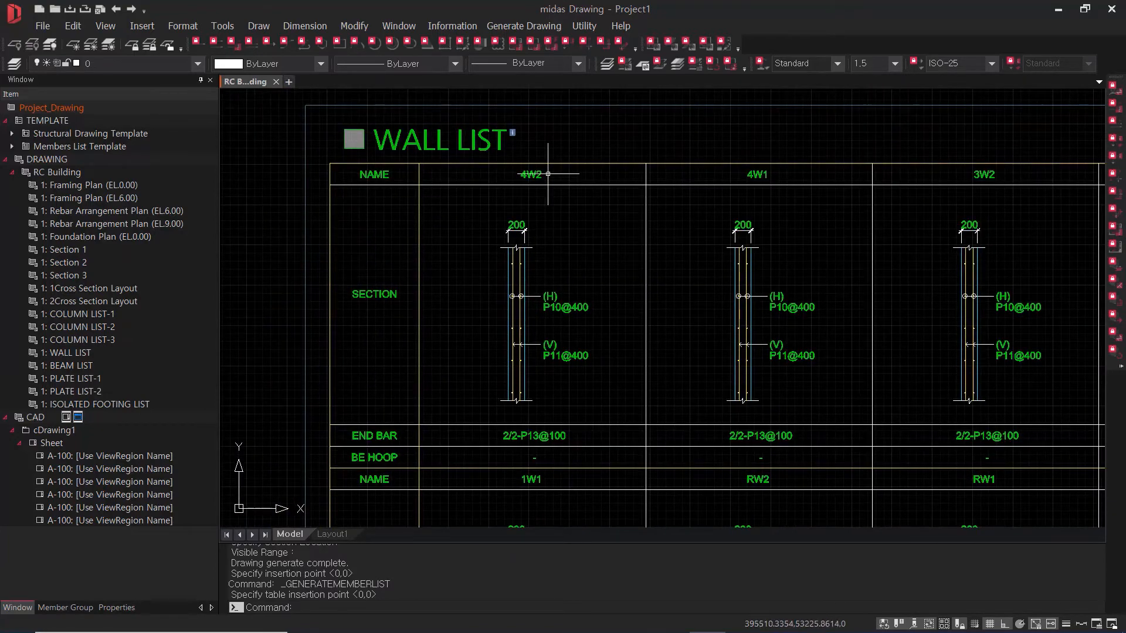
pyautogui.scroll(1, 582, 344)
pyautogui.scroll(2, 475, 344)
pyautogui.moveTo(672, 235); pyautogui.dragTo(632, 331, button='middle')
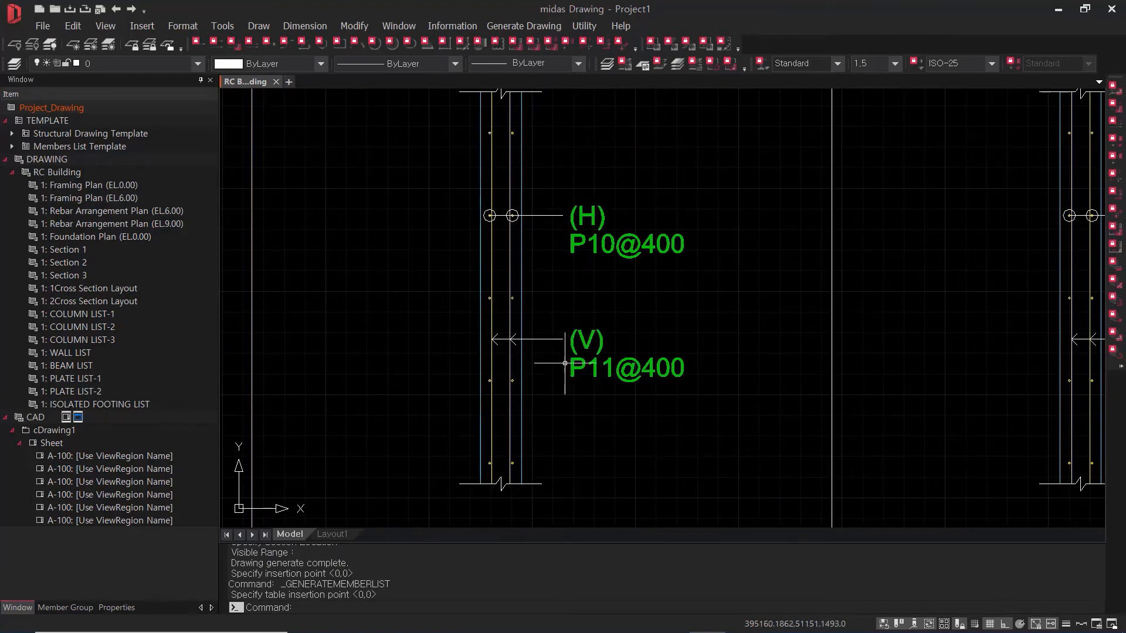
pyautogui.scroll(-1, 589, 391)
pyautogui.moveTo(651, 325); pyautogui.dragTo(611, 282, button='middle')
pyautogui.scroll(-1, 610, 373)
pyautogui.moveTo(613, 387); pyautogui.dragTo(614, 280, button='middle')
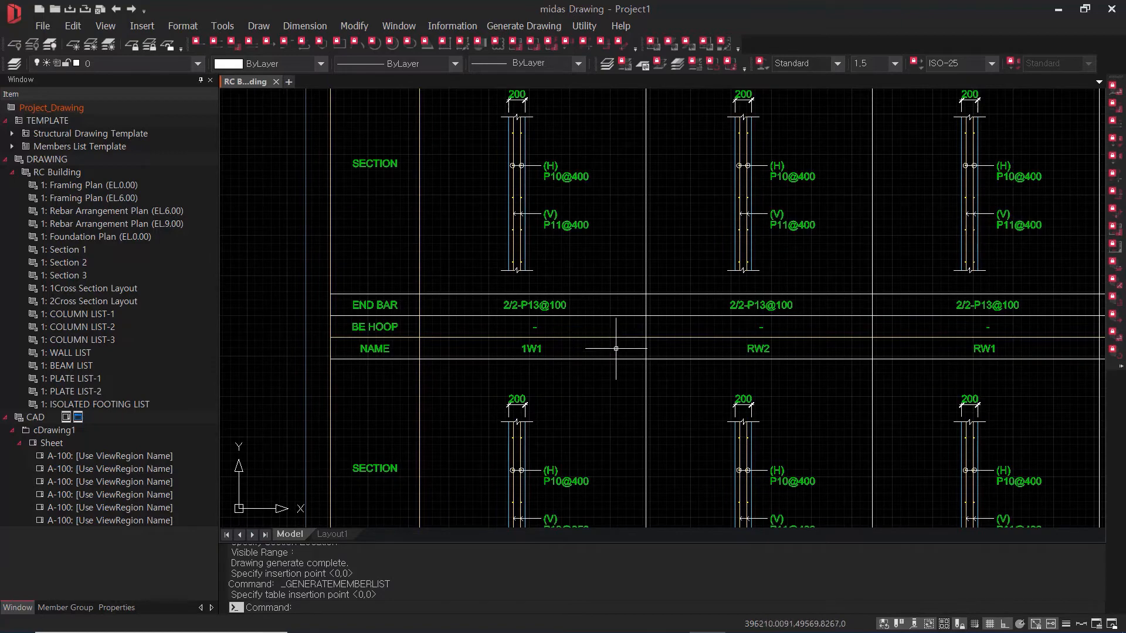
pyautogui.moveTo(616, 348); pyautogui.dragTo(626, 309, button='middle')
pyautogui.moveTo(842, 373)
pyautogui.mouseDown(button='middle')
pyautogui.moveTo(711, 355)
pyautogui.moveTo(698, 340)
pyautogui.mouseUp(button='middle')
# Examine the BEAM LIST table, checking the beam names, EXT, CEN and INT sections, top and bottom bars, stirrups and skin bars.
pyautogui.scroll(-2, 698, 341)
pyautogui.moveTo(763, 363); pyautogui.dragTo(590, 318, button='middle')
pyautogui.scroll(-1, 767, 387)
pyautogui.moveTo(765, 330); pyautogui.dragTo(692, 148, button='middle')
pyautogui.scroll(4, 423, 314)
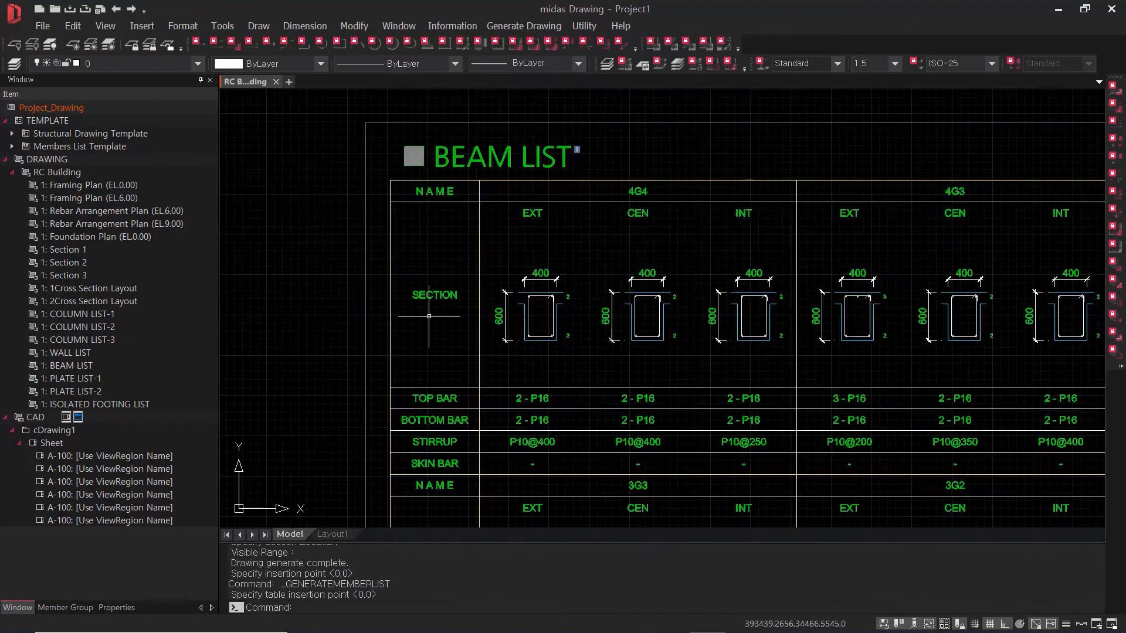
pyautogui.scroll(3, 663, 217)
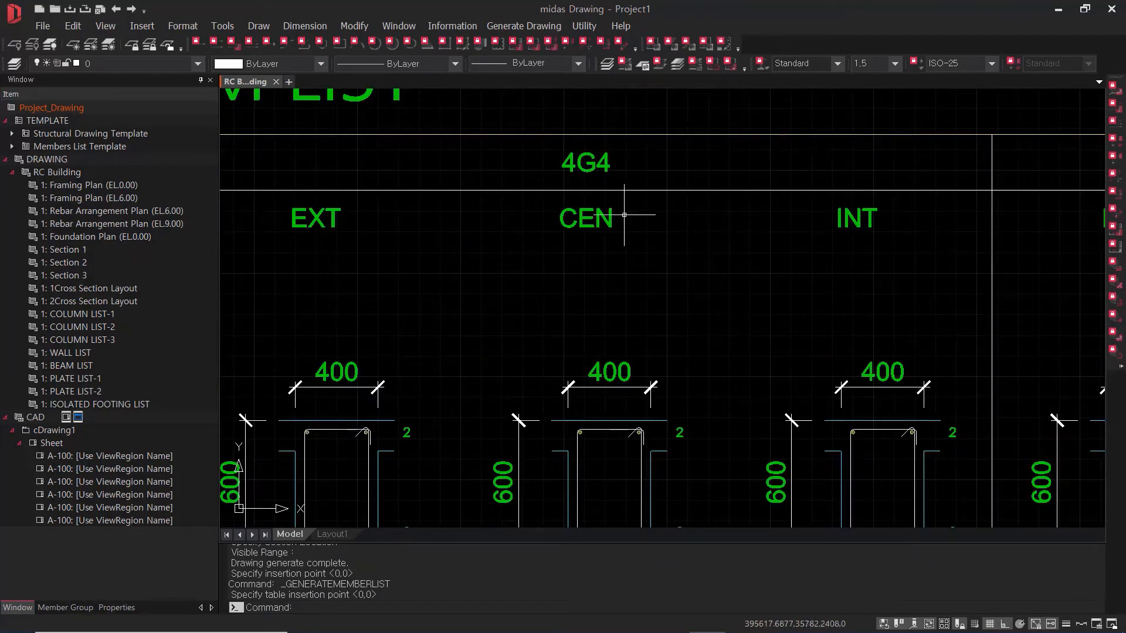
pyautogui.scroll(-2, 401, 252)
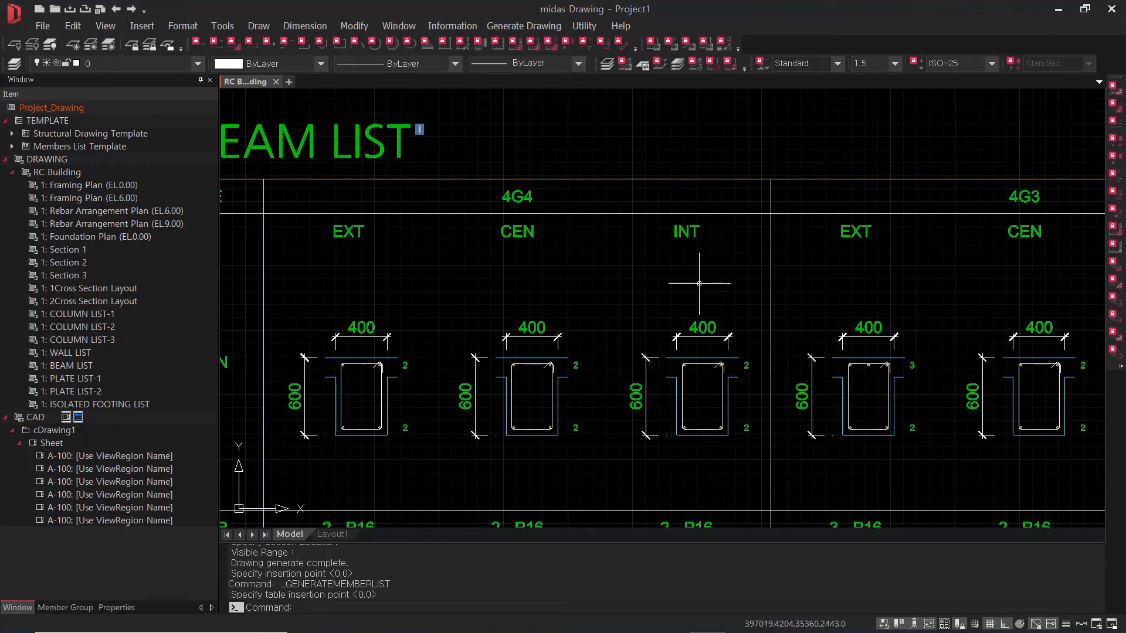
pyautogui.scroll(-2, 685, 276)
pyautogui.moveTo(714, 349); pyautogui.dragTo(686, 266, button='middle')
pyautogui.scroll(3, 757, 284)
pyautogui.scroll(2, 744, 284)
pyautogui.scroll(-2, 750, 290)
pyautogui.scroll(1, 782, 297)
pyautogui.moveTo(885, 276); pyautogui.dragTo(354, 294, button='middle')
pyautogui.moveTo(855, 288); pyautogui.dragTo(696, 282, button='middle')
pyautogui.scroll(-2, 696, 282)
pyautogui.scroll(-2, 914, 343)
pyautogui.moveTo(914, 344)
pyautogui.mouseDown(button='middle')
pyautogui.moveTo(789, 277)
pyautogui.moveTo(781, 259)
pyautogui.mouseUp(button='middle')
# Examine PLATE LIST-1, checking the type details, plate names, thicknesses, main rebar and shear rebar columns.
pyautogui.scroll(-6, 675, 191)
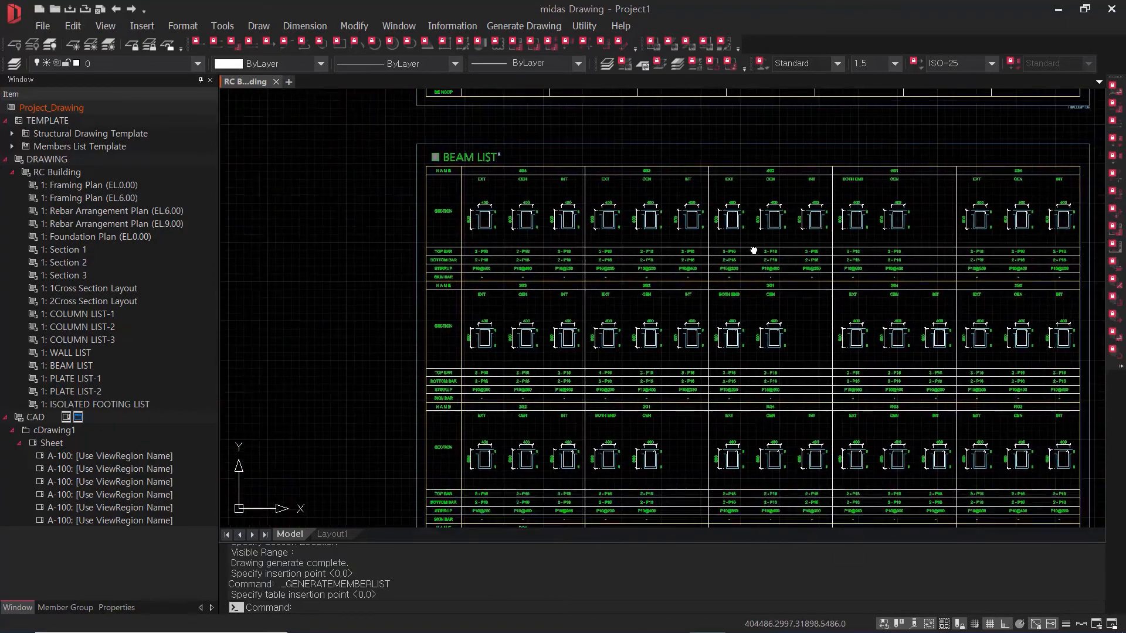
pyautogui.scroll(5, 514, 324)
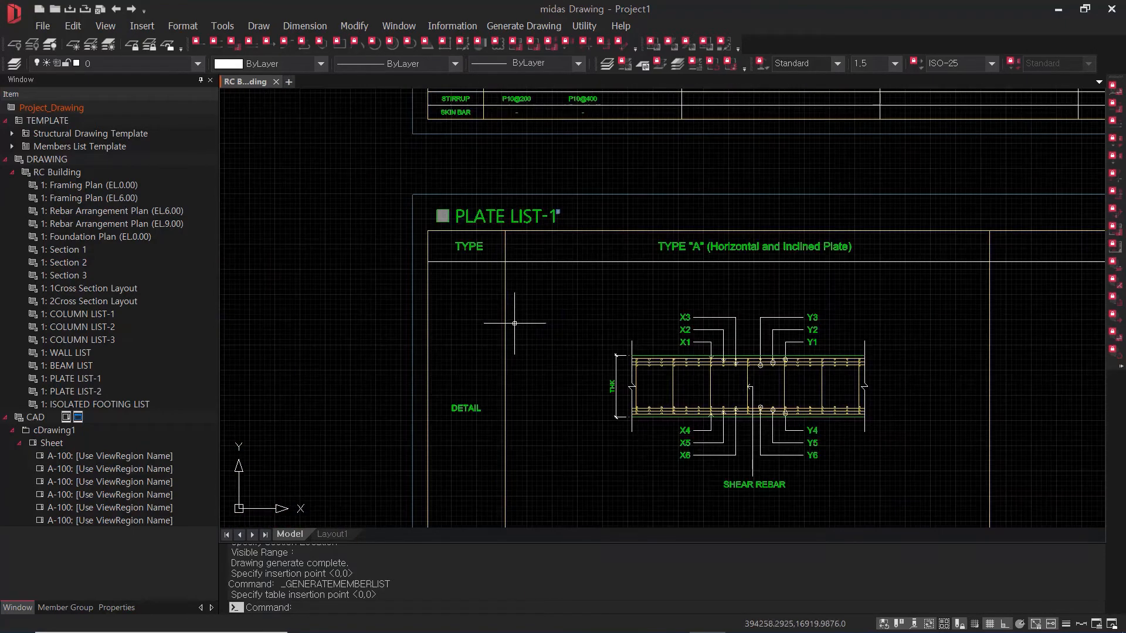
pyautogui.moveTo(791, 466); pyautogui.dragTo(734, 402, button='middle')
pyautogui.scroll(-1, 785, 366)
pyautogui.moveTo(785, 365); pyautogui.dragTo(401, 256, button='middle')
pyautogui.scroll(-1, 400, 256)
pyautogui.scroll(-1, 557, 271)
pyautogui.scroll(3, 449, 332)
pyautogui.scroll(1, 431, 306)
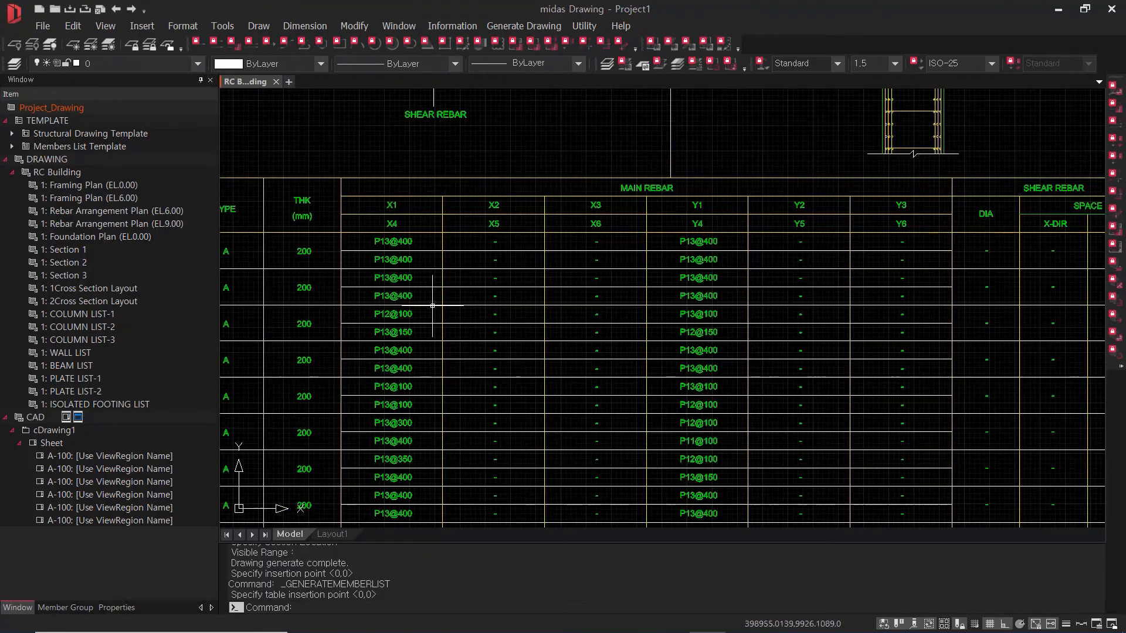
pyautogui.moveTo(343, 283); pyautogui.dragTo(526, 350, button='middle')
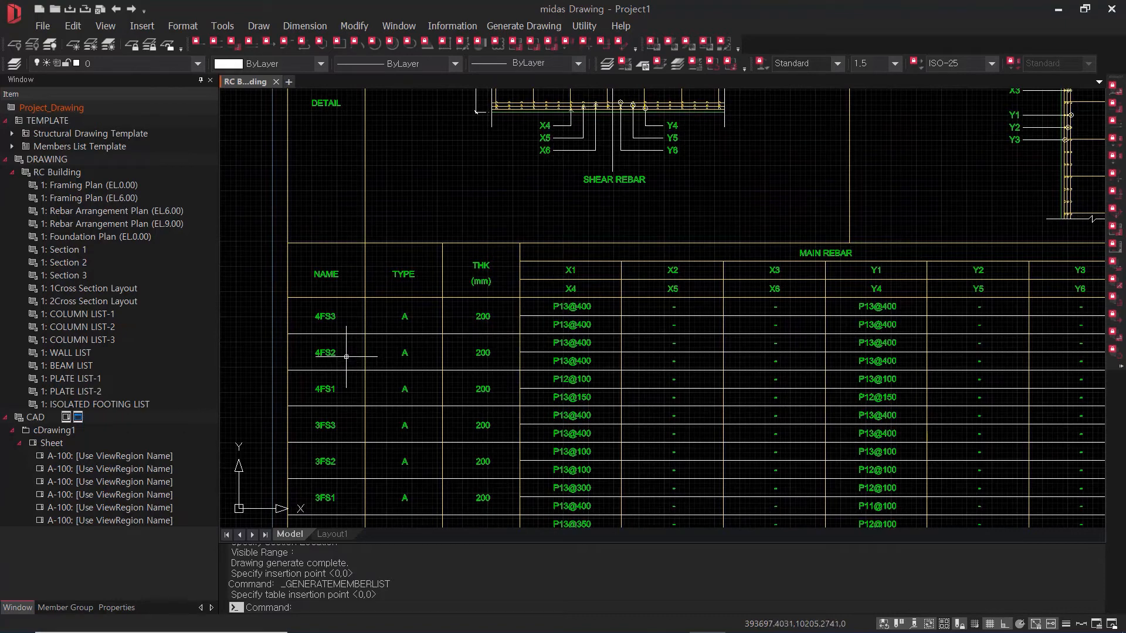
pyautogui.scroll(-1, 548, 381)
pyautogui.moveTo(867, 387); pyautogui.dragTo(487, 388, button='middle')
pyautogui.moveTo(921, 350); pyautogui.dragTo(650, 407, button='middle')
pyautogui.moveTo(715, 425); pyautogui.dragTo(782, 287, button='middle')
# Examine the ISOLATED FOOTING LIST for footing 1F1, checking its plan, section, size, top and bottom rebar and capacity columns.
pyautogui.scroll(-2, 771, 289)
pyautogui.moveTo(690, 404); pyautogui.dragTo(746, 293, button='middle')
pyautogui.scroll(2, 443, 353)
pyautogui.scroll(2, 443, 353)
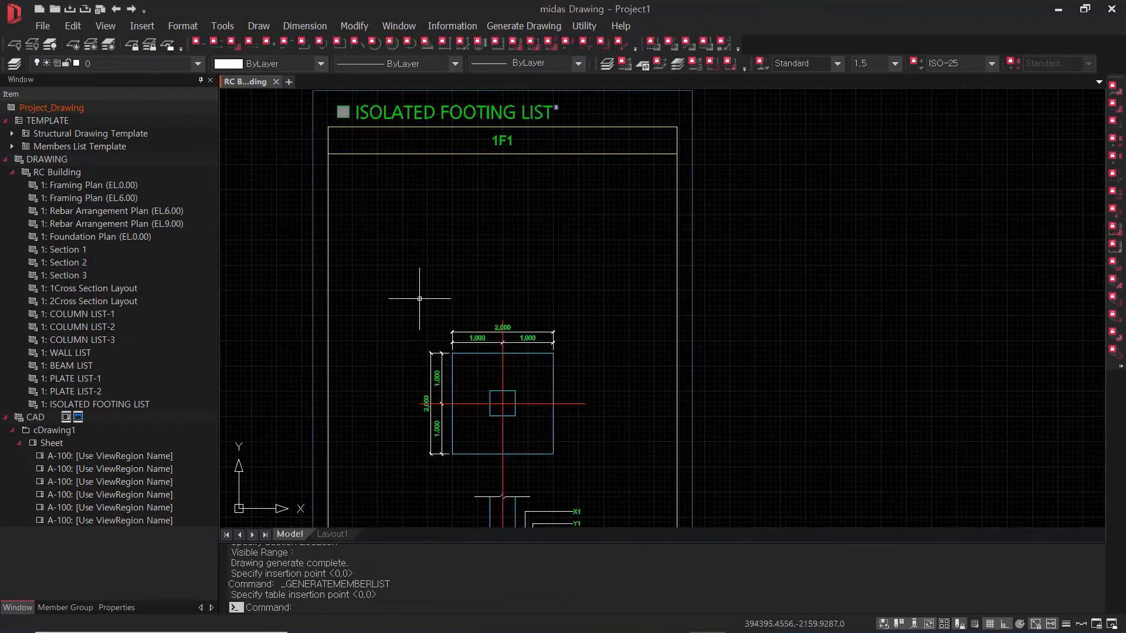
pyautogui.moveTo(469, 337); pyautogui.dragTo(503, 117, button='middle')
pyautogui.moveTo(534, 276); pyautogui.dragTo(538, 387, button='middle')
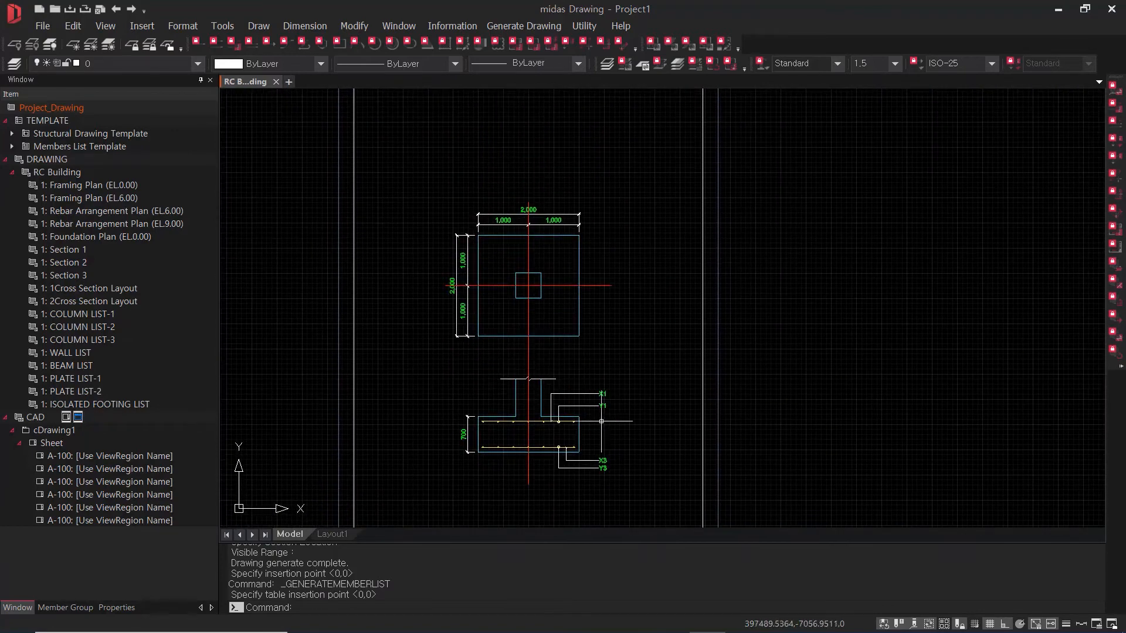
pyautogui.scroll(2, 589, 448)
pyautogui.moveTo(600, 423); pyautogui.dragTo(655, 138, button='middle')
pyautogui.scroll(-2, 652, 140)
pyautogui.scroll(4, 648, 275)
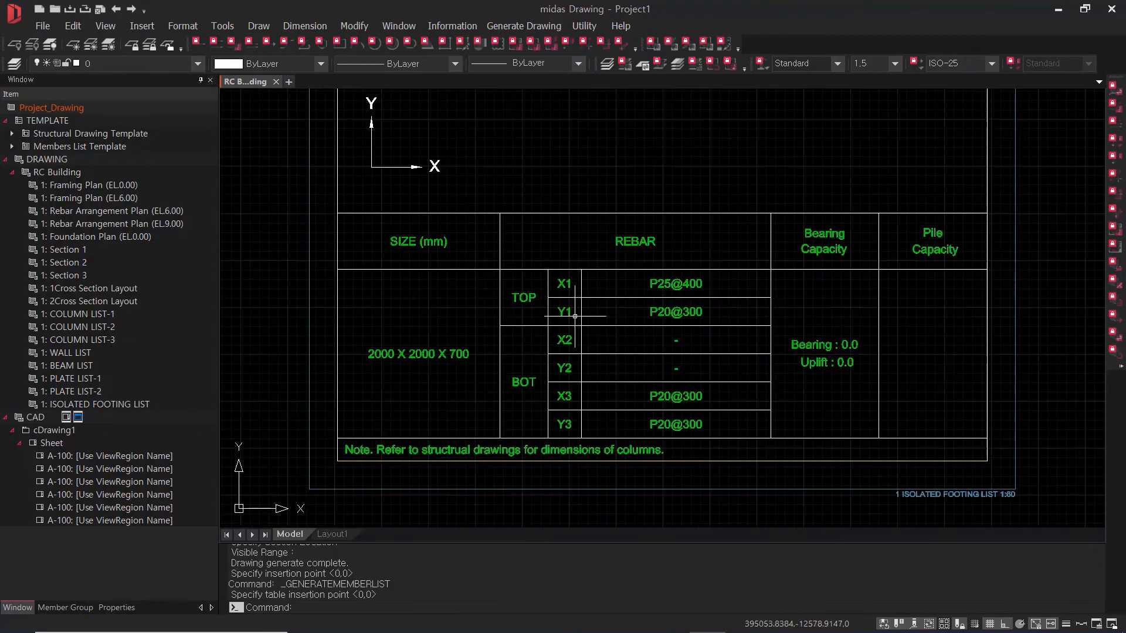
pyautogui.moveTo(621, 351); pyautogui.dragTo(589, 318, button='middle')
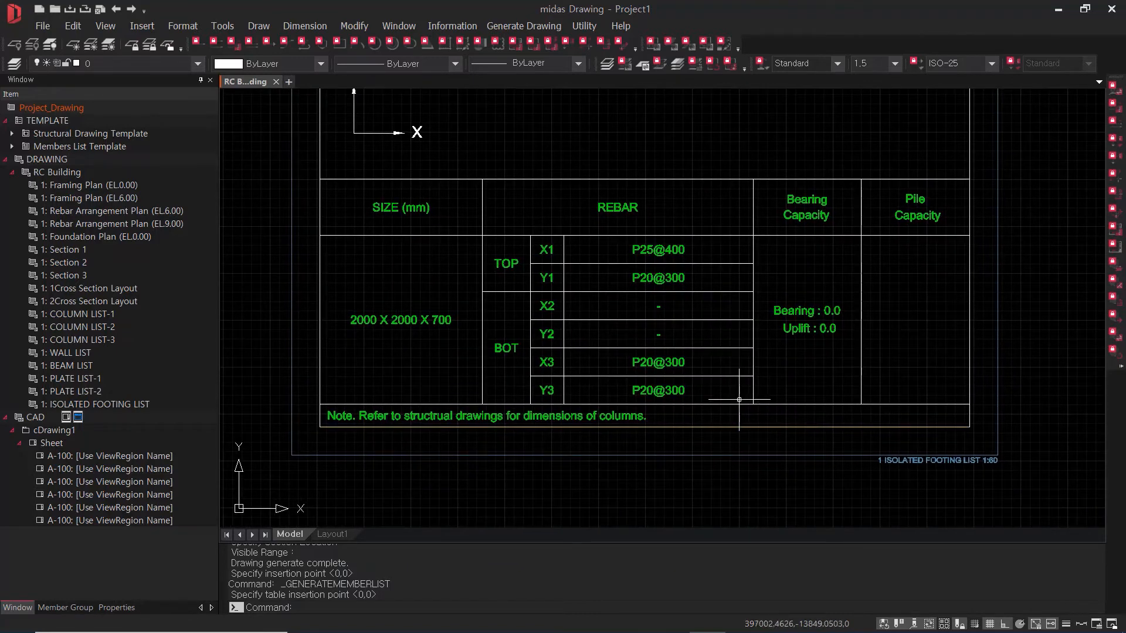
pyautogui.scroll(-2, 748, 396)
pyautogui.scroll(3, 763, 356)
pyautogui.scroll(-3, 771, 361)
# Review the drawing generation commands and the complete row of generated plans, sections and member lists.
pyautogui.scroll(-6, 688, 450)
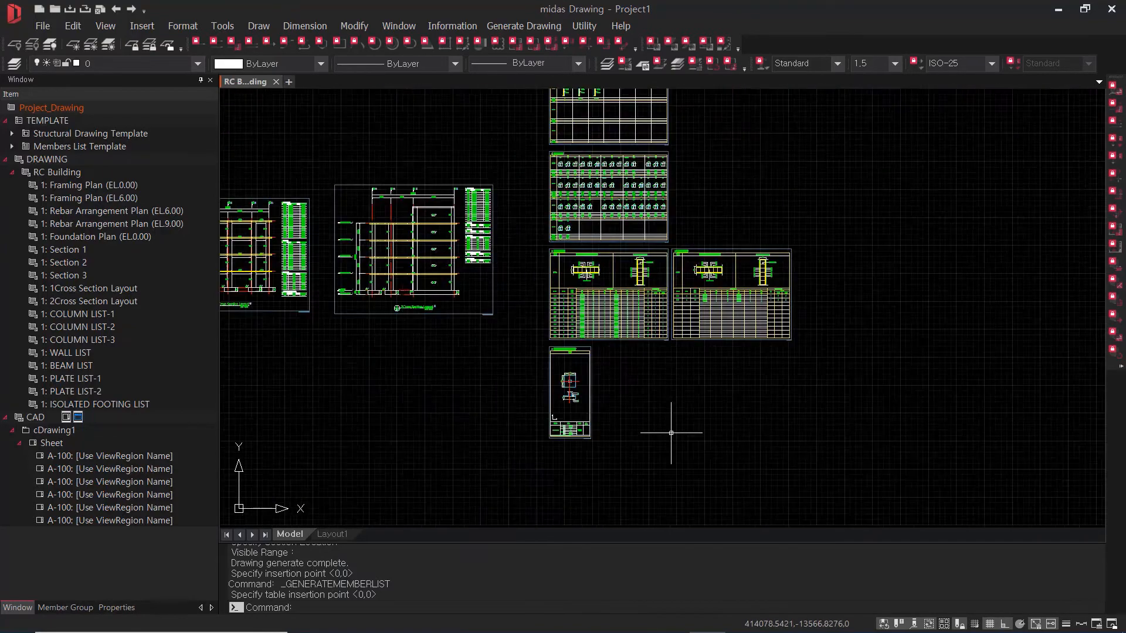
pyautogui.scroll(-2, 786, 426)
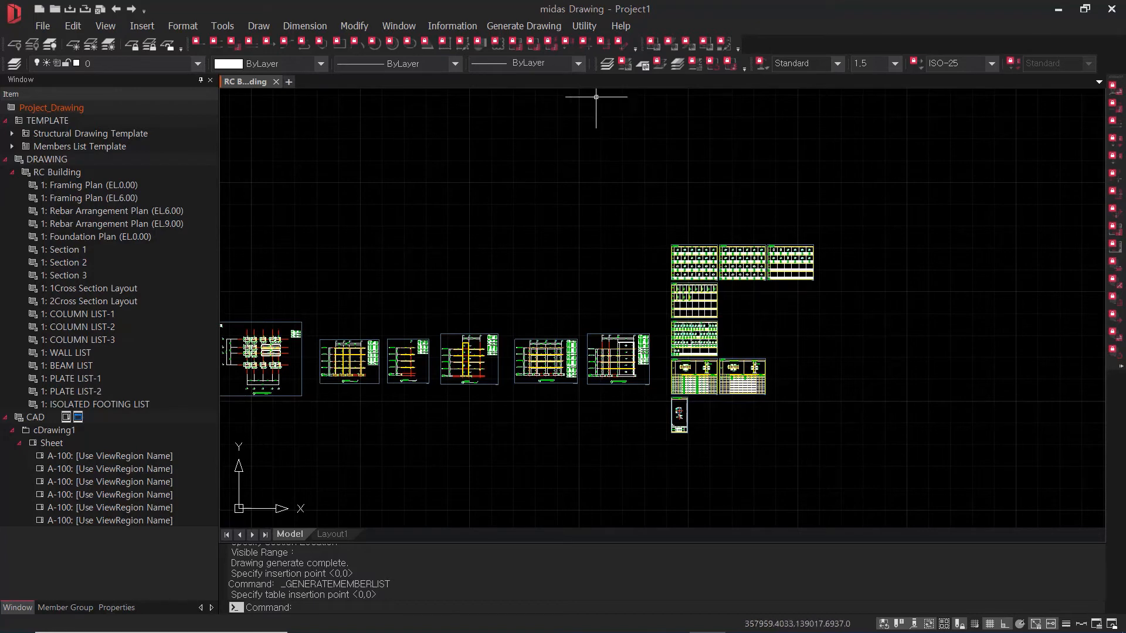
pyautogui.click(538, 32)
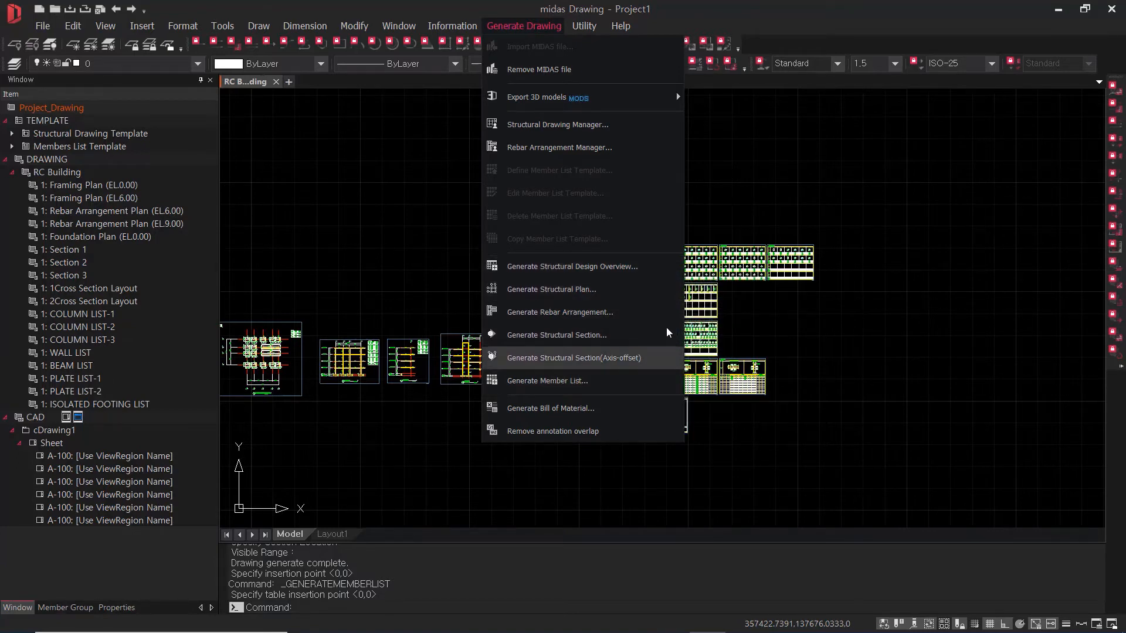
pyautogui.click(382, 465)
pyautogui.click(492, 440)
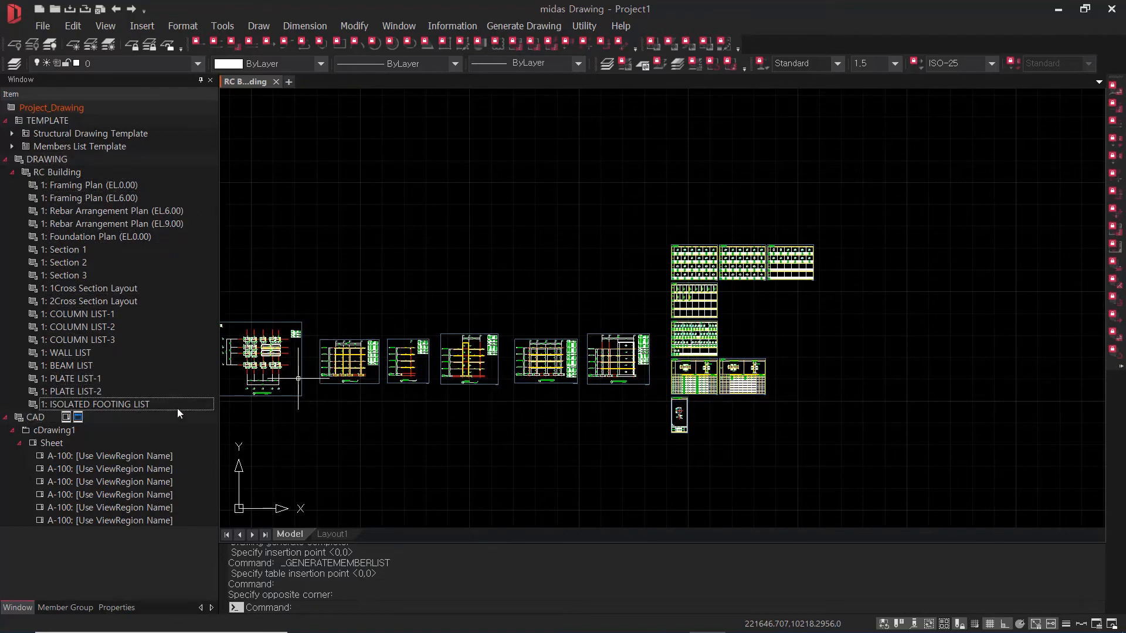
pyautogui.scroll(-4, 592, 403)
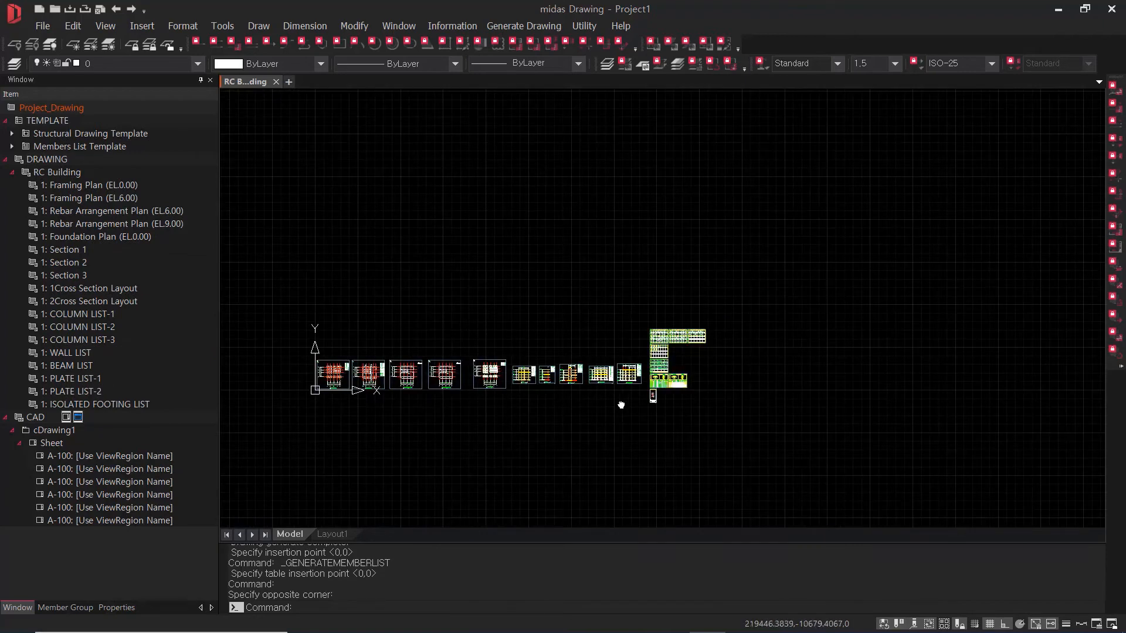
pyautogui.moveTo(581, 404); pyautogui.dragTo(768, 406, button='middle')
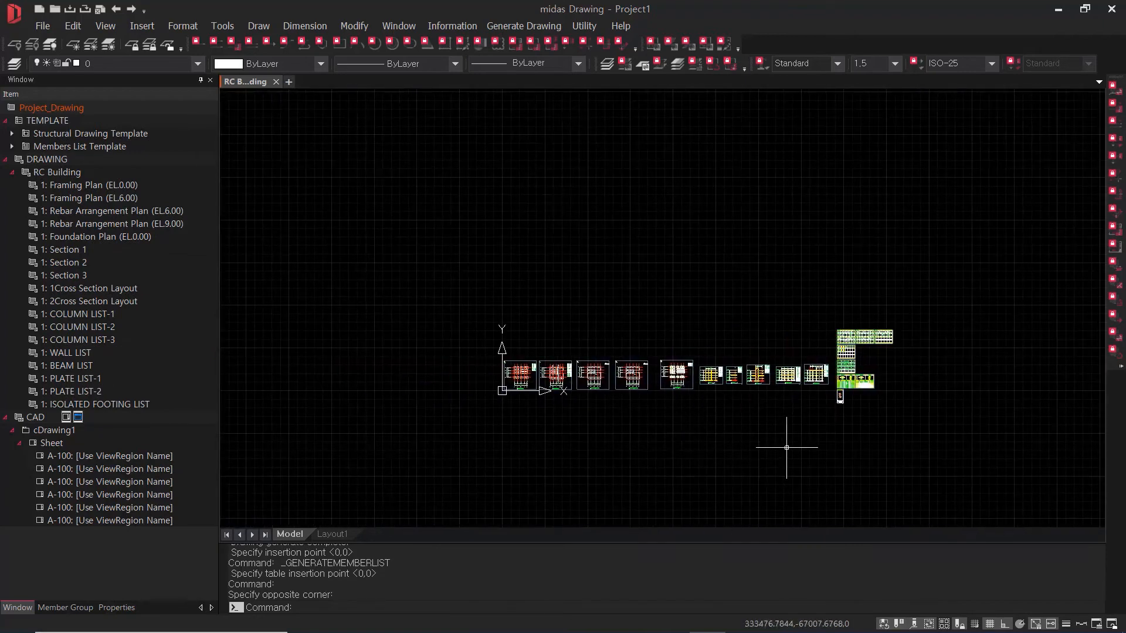
pyautogui.click(96, 197)
pyautogui.keyDown('shift'); pyautogui.click(94, 404); pyautogui.keyUp('shift')
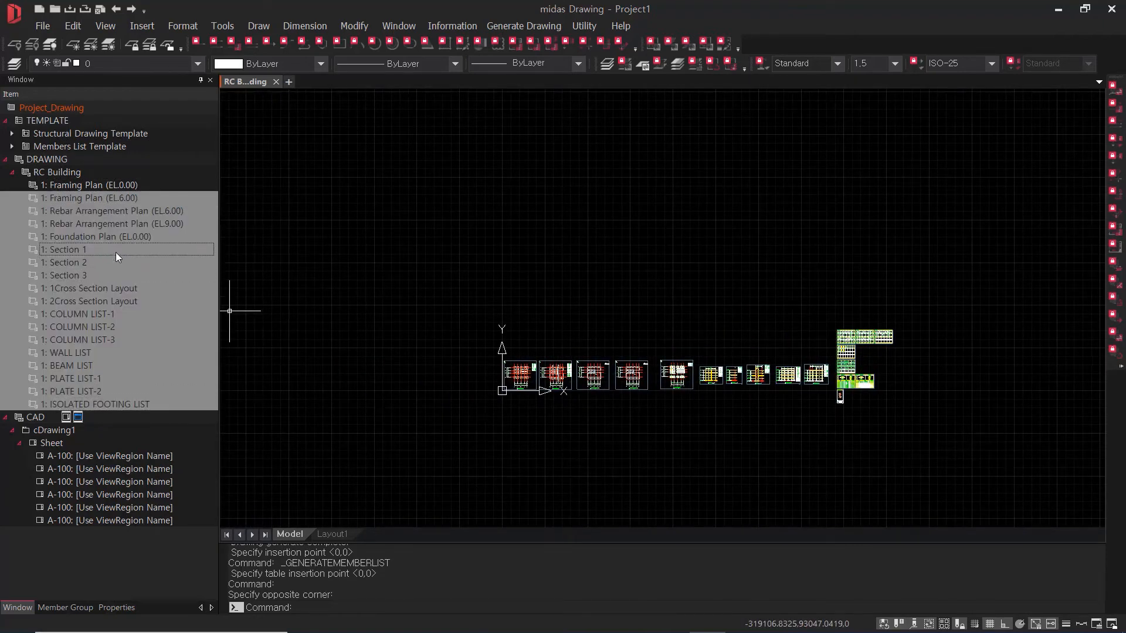
pyautogui.click(326, 260)
pyautogui.click(331, 350)
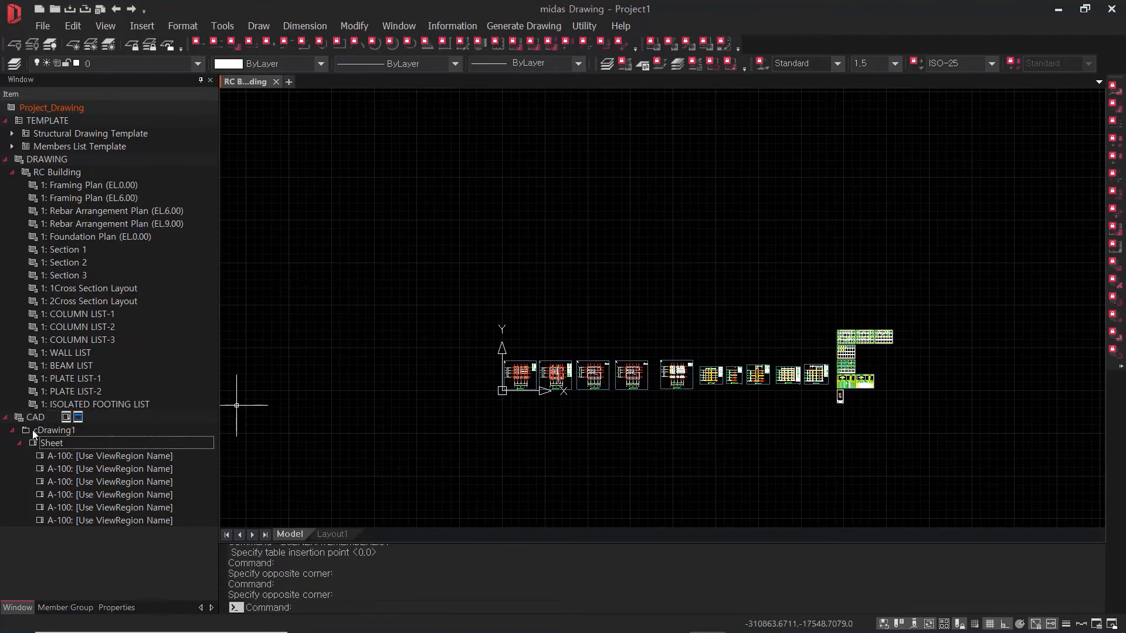
# Switch the project to CAD mode and view the row of sheet frames in cDrawing1.
pyautogui.doubleClick(49, 415)
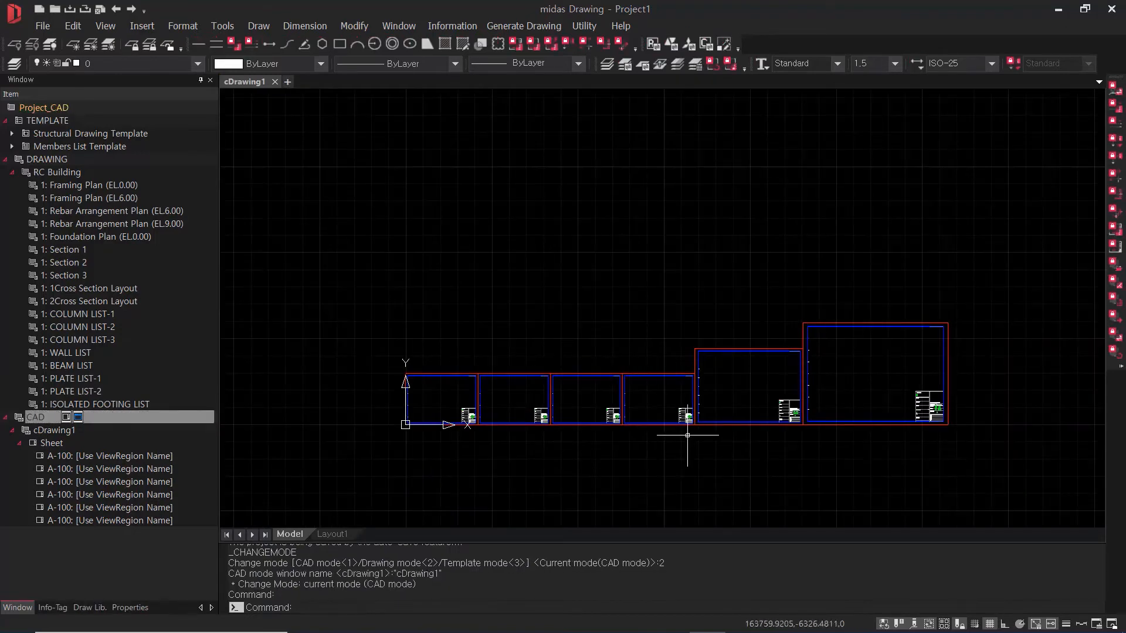
pyautogui.scroll(-4, 687, 435)
pyautogui.scroll(3, 711, 459)
pyautogui.scroll(1, 374, 334)
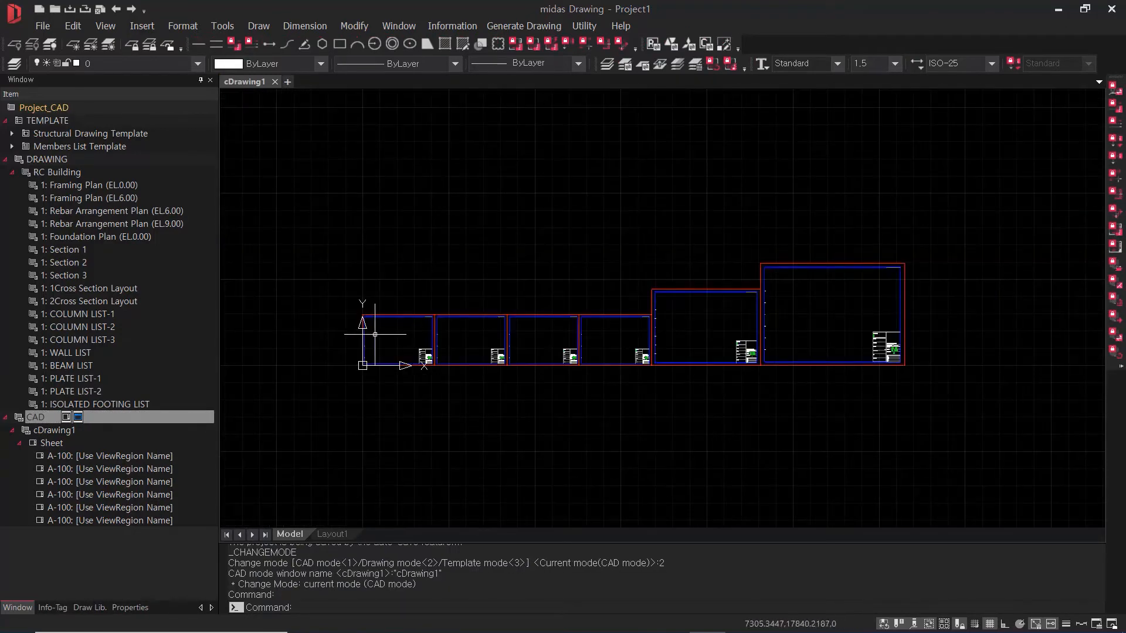
# Insert all RC Building drawings, from Framing Plan (EL.0.00) through ISOLATED FOOTING LIST, into cDrawing1 above the row of sheet frames.
pyautogui.click(102, 187)
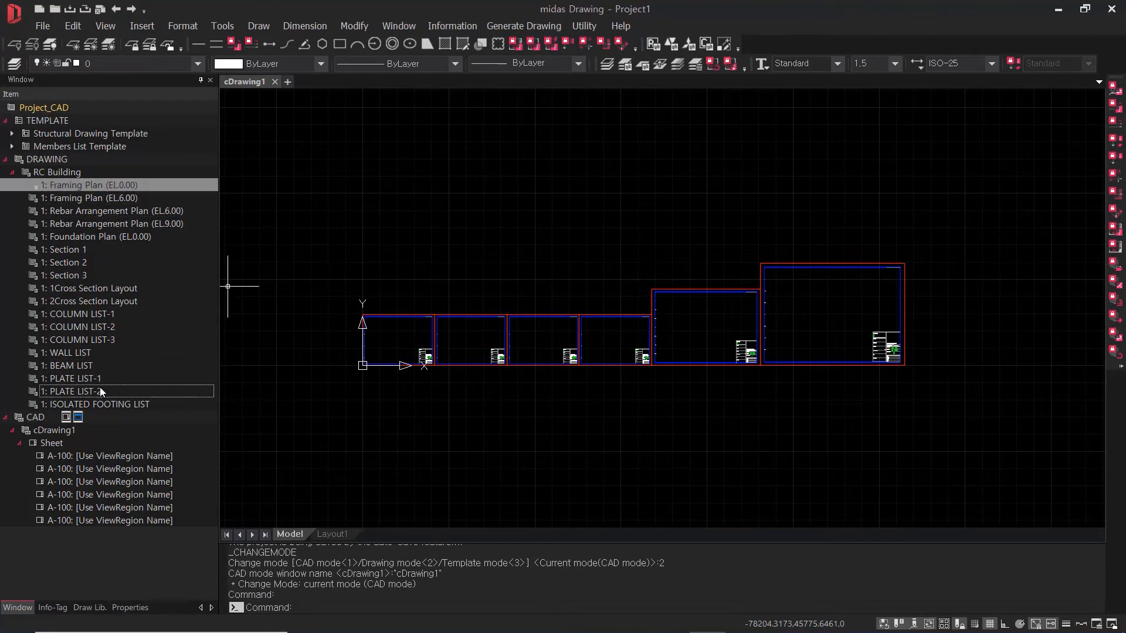
pyautogui.keyDown('shift'); pyautogui.click(92, 404); pyautogui.keyUp('shift')
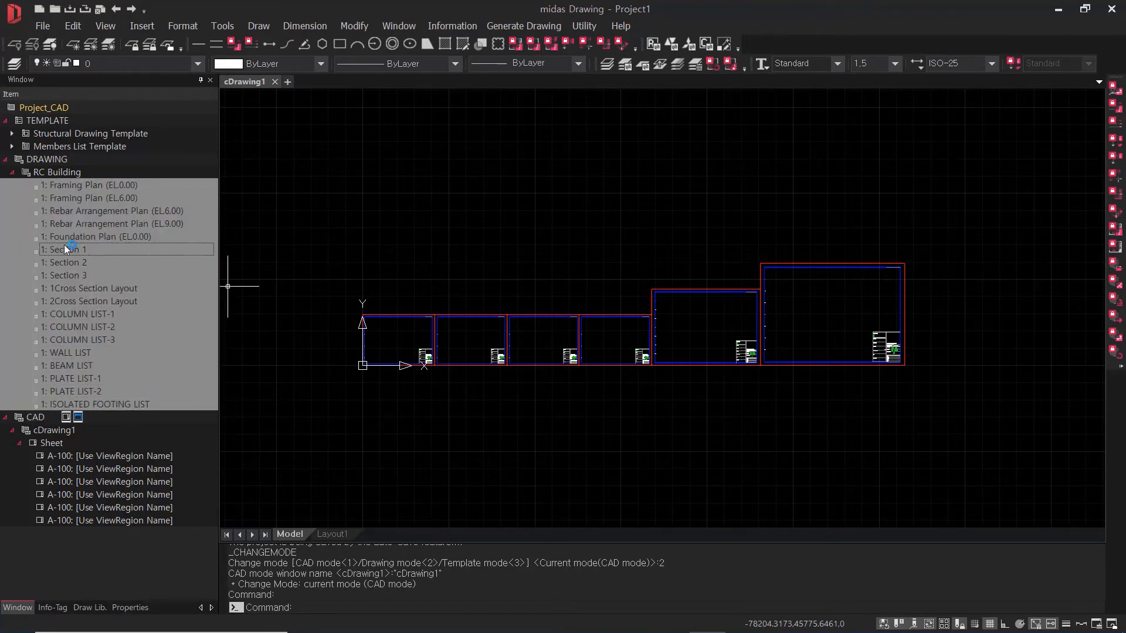
pyautogui.moveTo(426, 183); pyautogui.dragTo(427, 181)
pyautogui.scroll(-5, 381, 197)
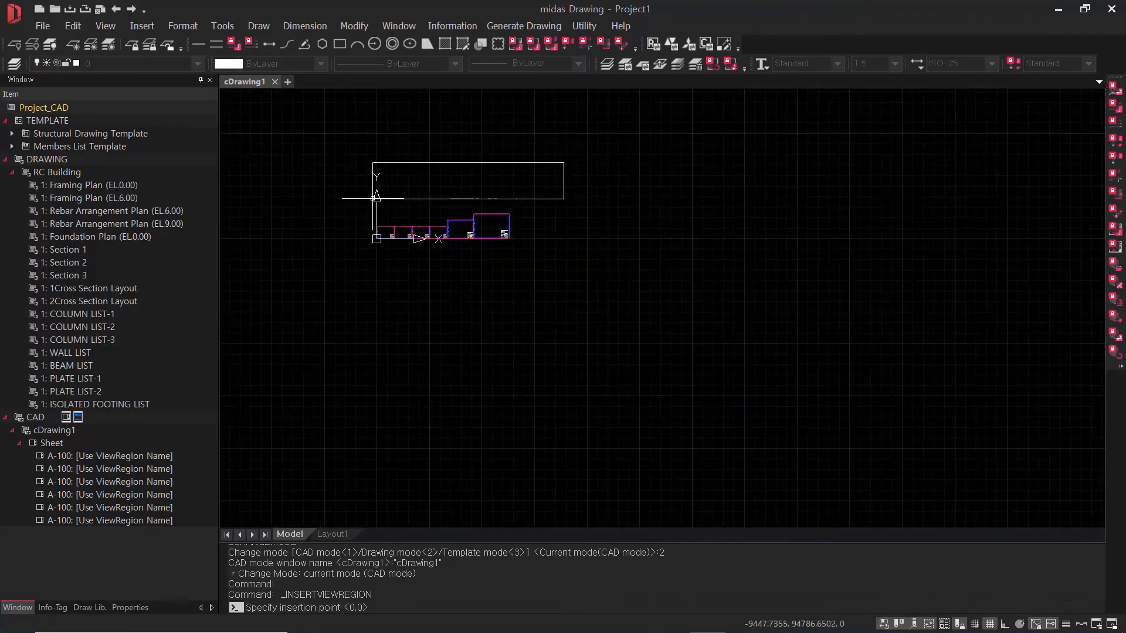
pyautogui.moveTo(405, 197); pyautogui.dragTo(445, 255, button='middle')
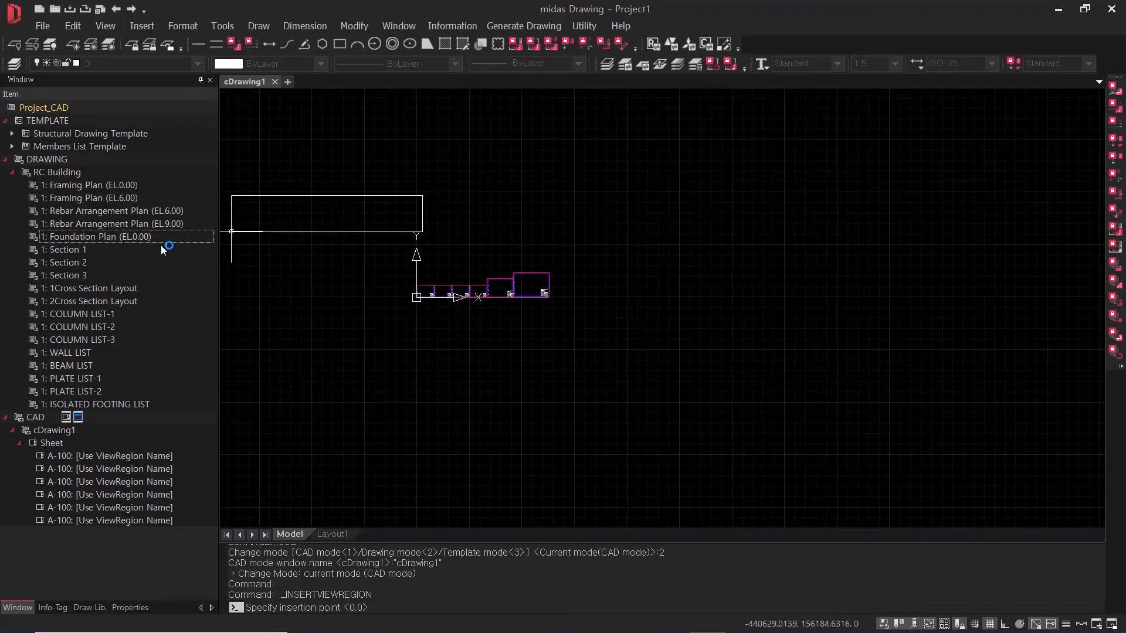
pyautogui.scroll(5, 431, 248)
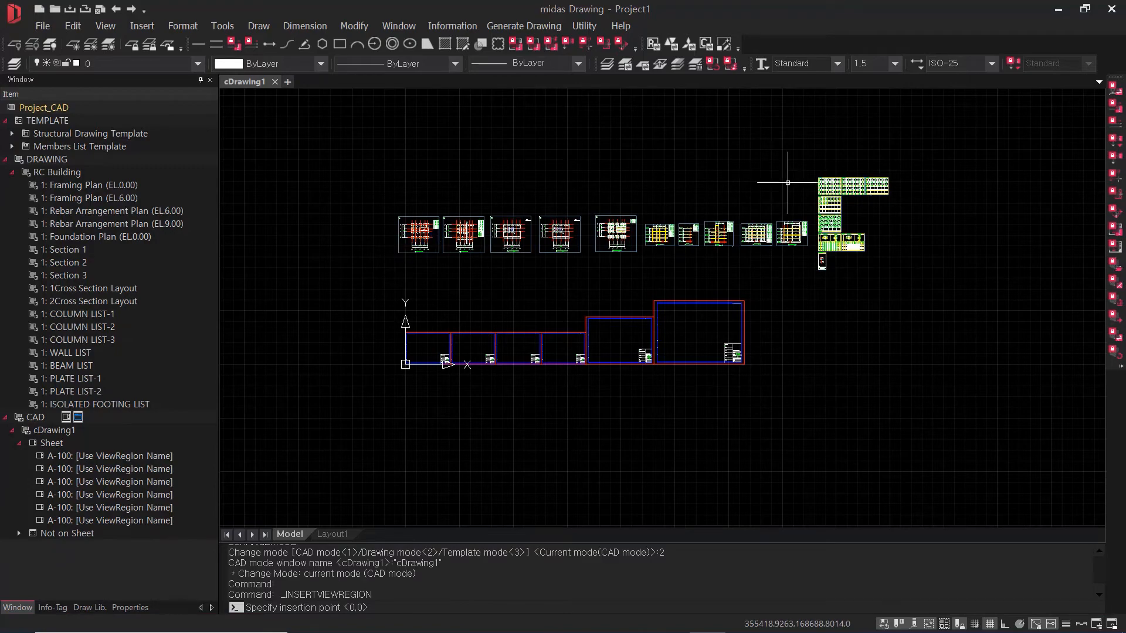
pyautogui.scroll(3, 424, 260)
pyautogui.press('Escape')
pyautogui.press('Escape')
pyautogui.press('Escape')
pyautogui.scroll(5, 421, 223)
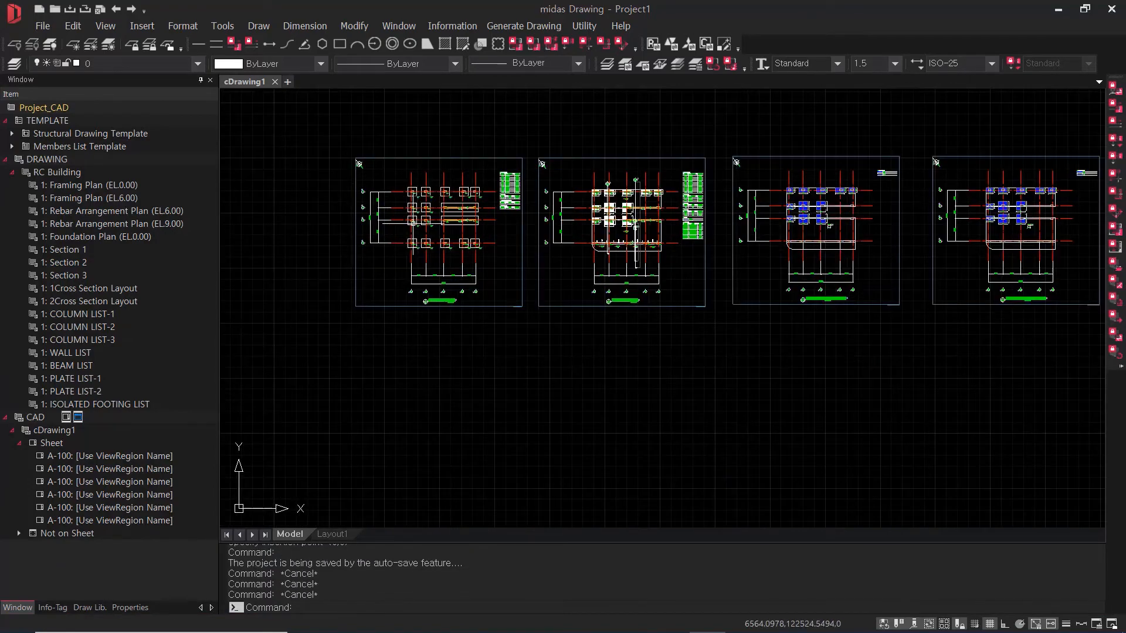
# Move the Framing Plan (EL.0.00) drawing from the upper row into the first sheet frame.
pyautogui.scroll(6, 439, 302)
pyautogui.press('Escape')
pyautogui.scroll(-6, 591, 328)
pyautogui.moveTo(624, 341); pyautogui.dragTo(535, 325, button='middle')
pyautogui.press('Escape')
pyautogui.write('m')
pyautogui.press('Return')
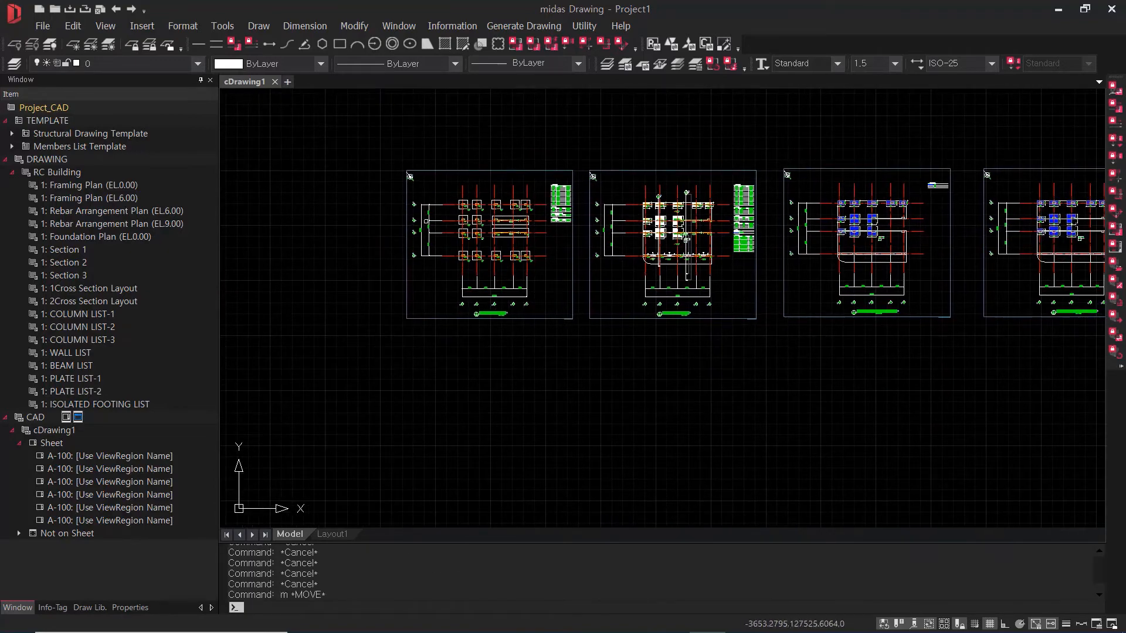
pyautogui.click(371, 140)
pyautogui.click(585, 372)
pyautogui.press('Return')
pyautogui.click(573, 318)
pyautogui.scroll(-5, 568, 427)
pyautogui.moveTo(568, 424); pyautogui.dragTo(540, 216, button='middle')
pyautogui.scroll(7, 539, 339)
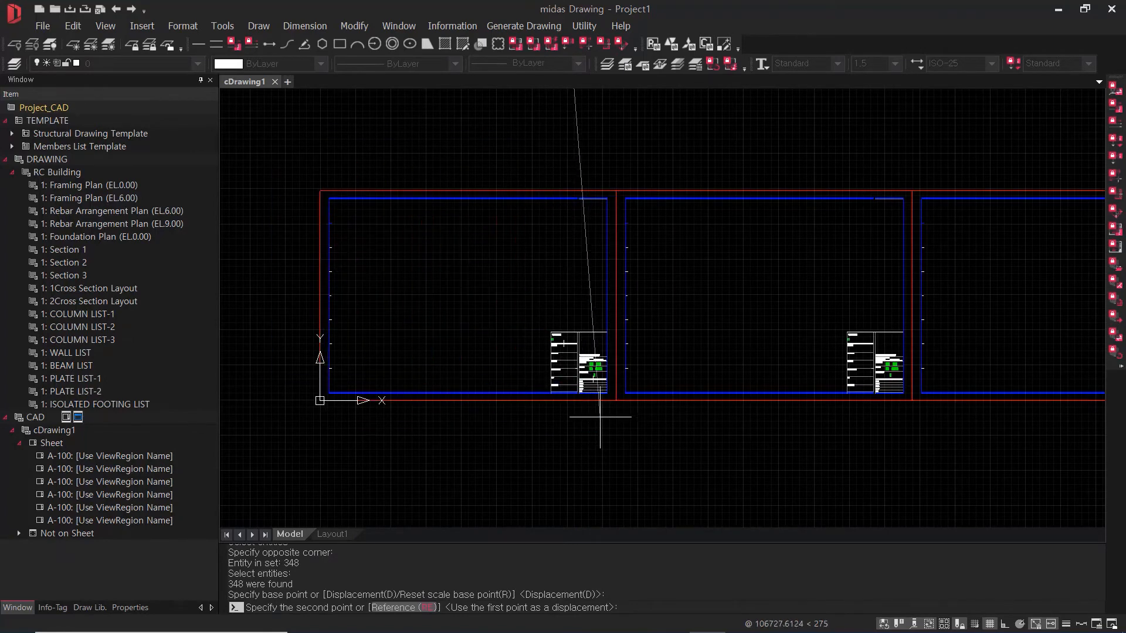
pyautogui.click(338, 191)
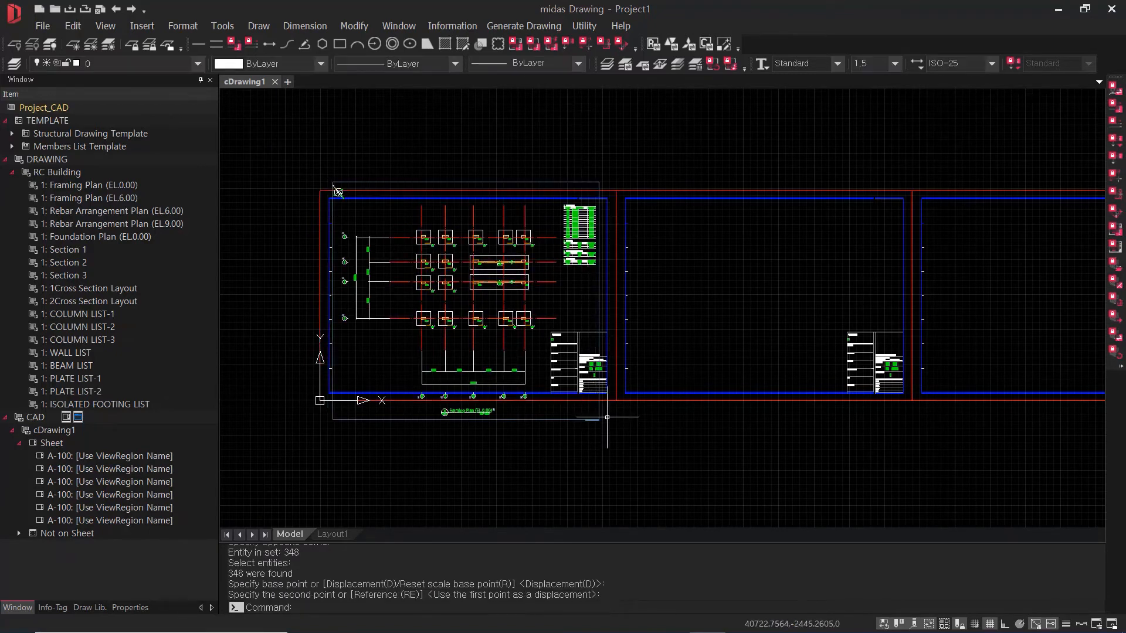
pyautogui.scroll(3, 495, 302)
pyautogui.scroll(-6, 639, 392)
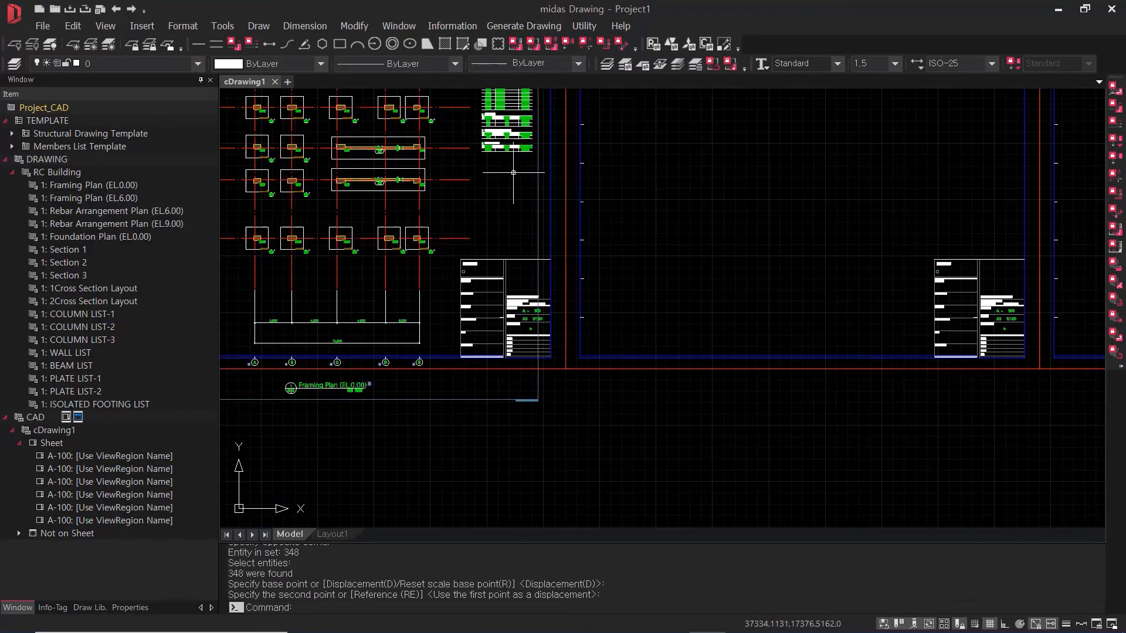
# Move the Foundation Plan (EL.0.00) drawing into the fifth sheet frame, just before the largest one.
pyautogui.scroll(3, 719, 328)
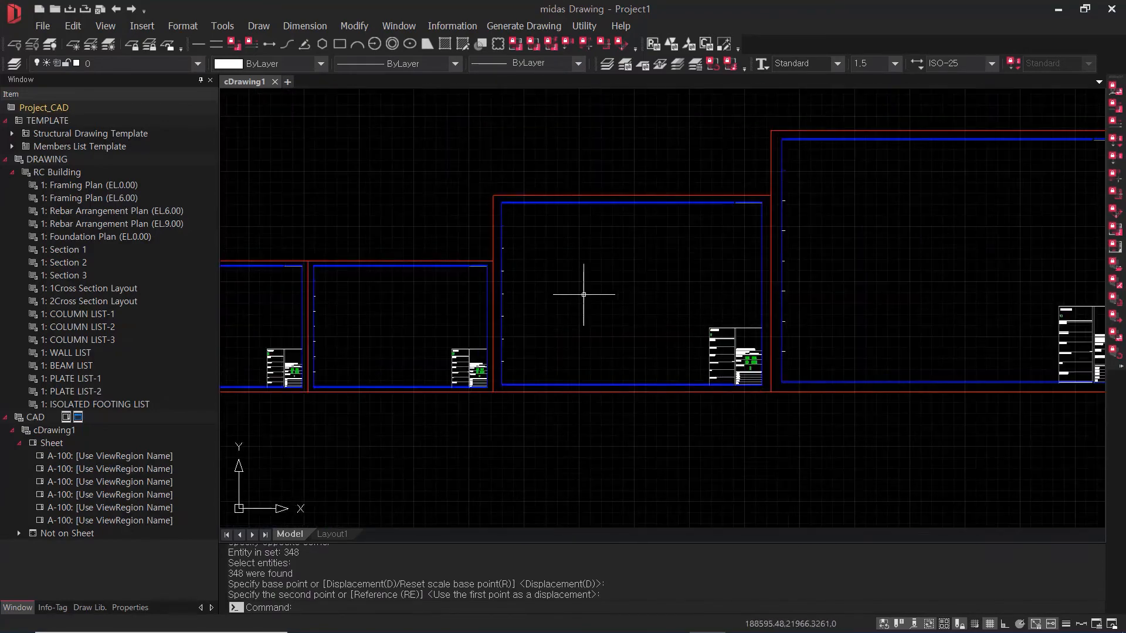
pyautogui.scroll(-3, 578, 297)
pyautogui.press('Escape')
pyautogui.press('Escape')
pyautogui.press('Escape')
pyautogui.click(572, 241)
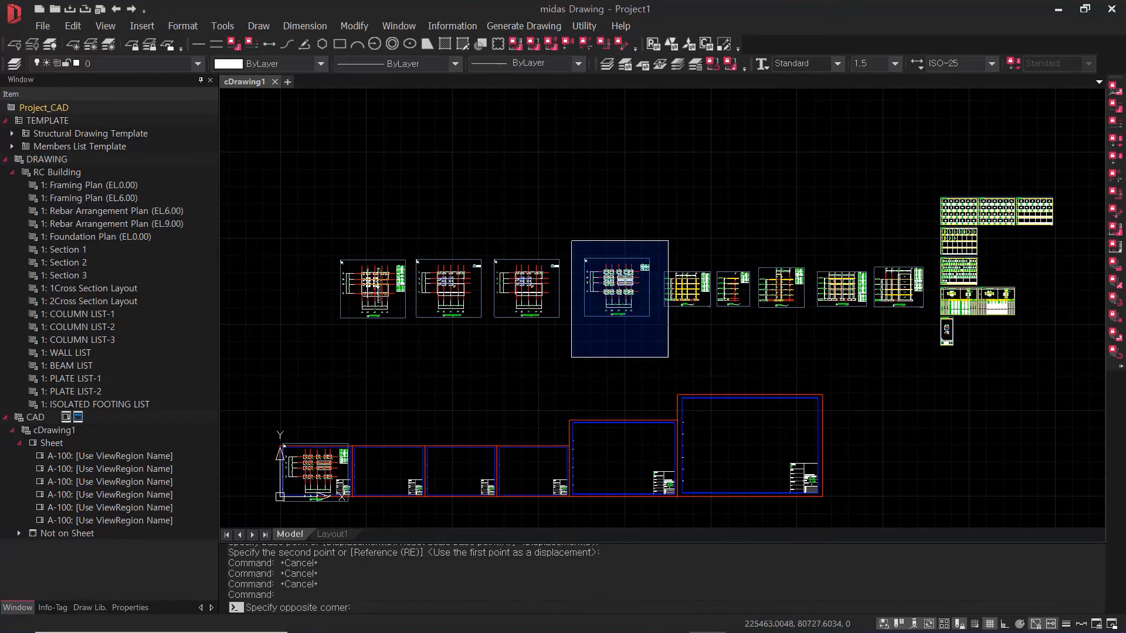
pyautogui.click(655, 363)
pyautogui.write('m')
pyautogui.press('Return')
pyautogui.click(658, 326)
pyautogui.scroll(-3, 653, 369)
pyautogui.scroll(5, 645, 346)
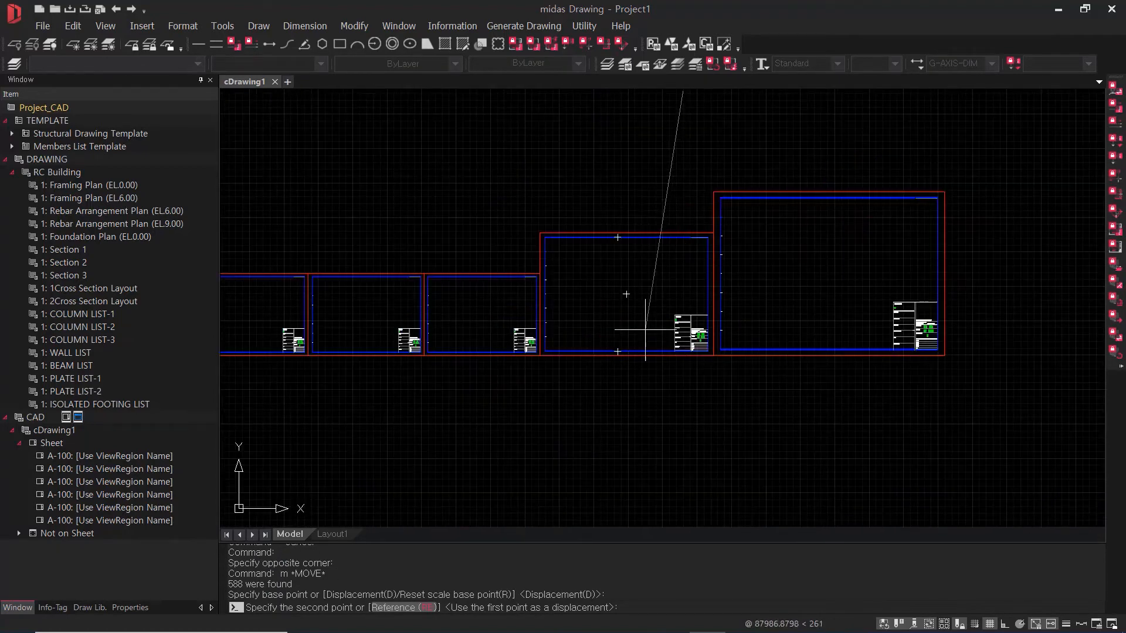
pyautogui.scroll(2, 645, 329)
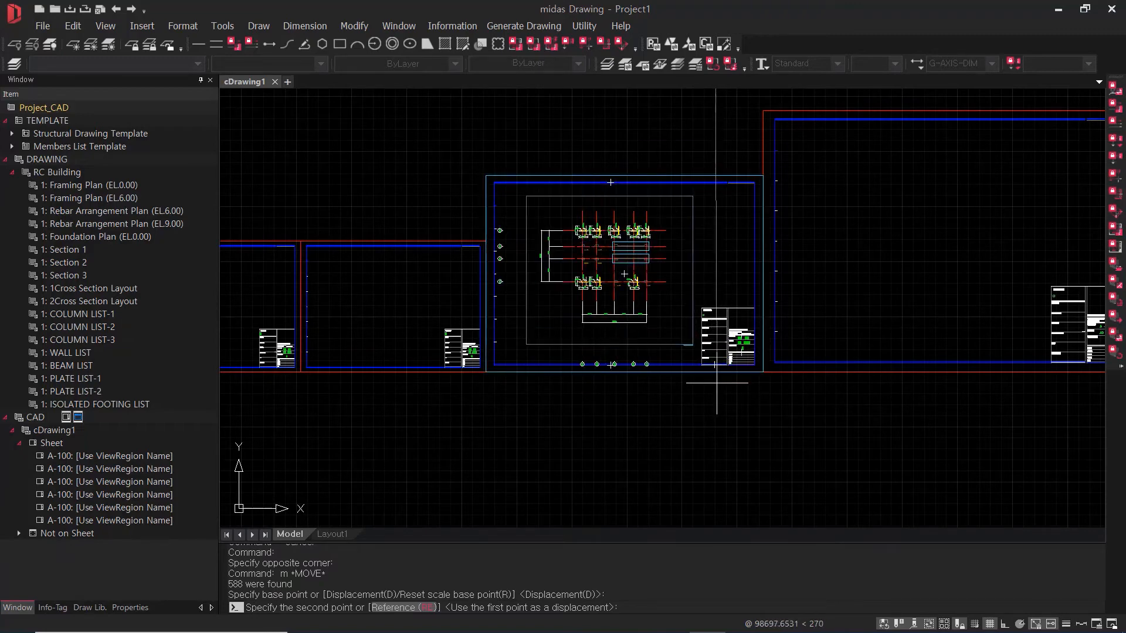
pyautogui.click(534, 203)
# Examine the placed Foundation Plan's title and scale, the sheet's title block, and the wall and footing lists.
pyautogui.scroll(4, 609, 332)
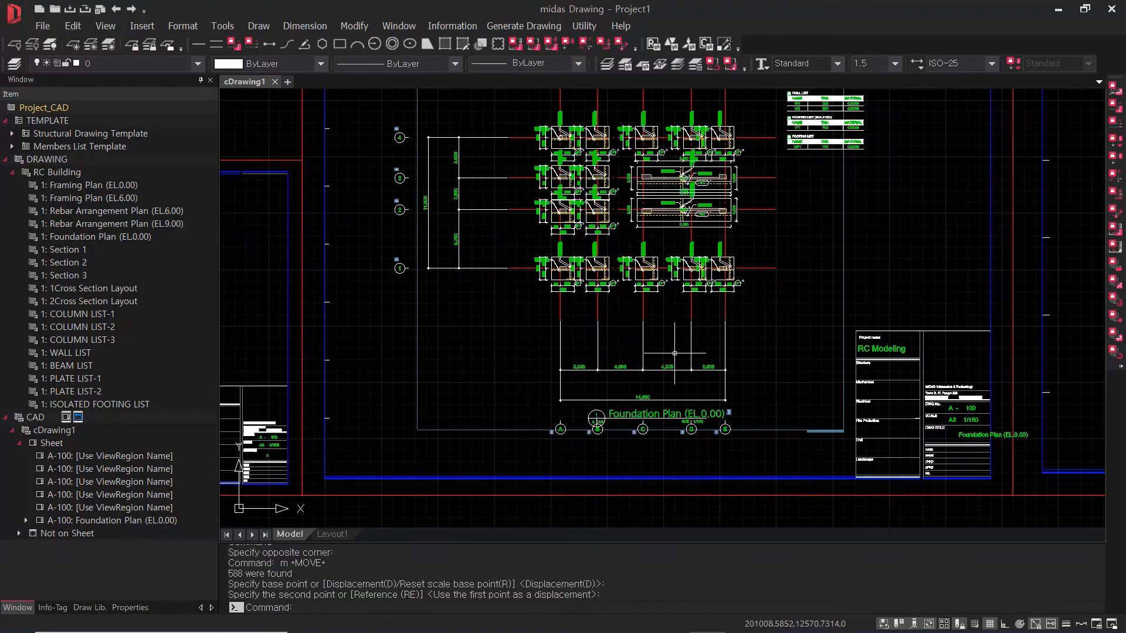
pyautogui.scroll(3, 662, 377)
pyautogui.scroll(3, 731, 323)
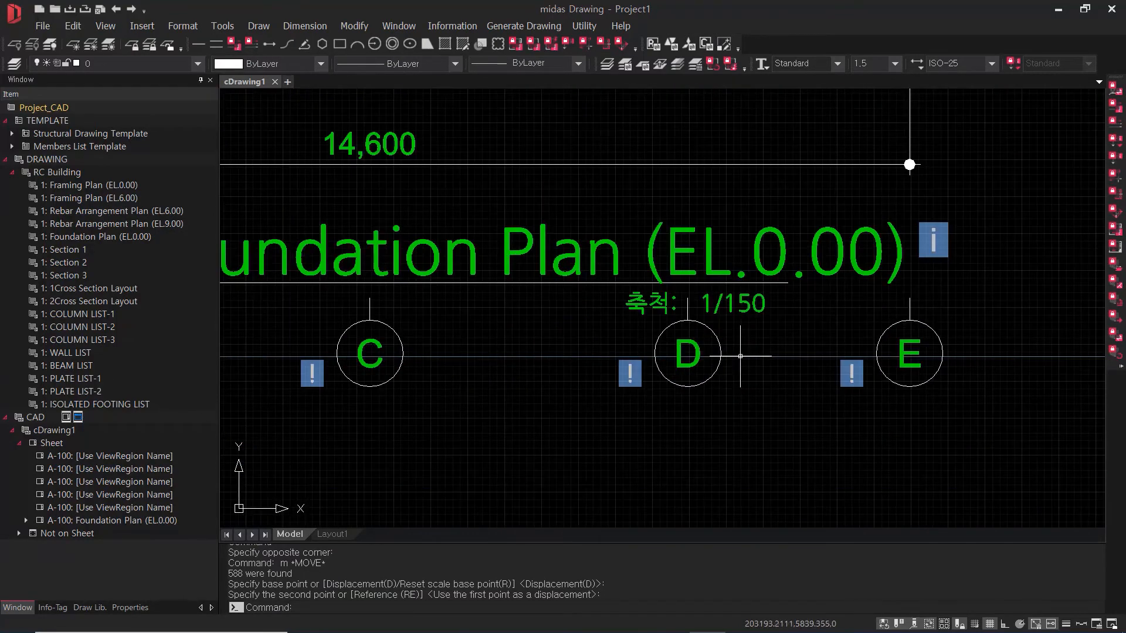
pyautogui.scroll(-3, 748, 299)
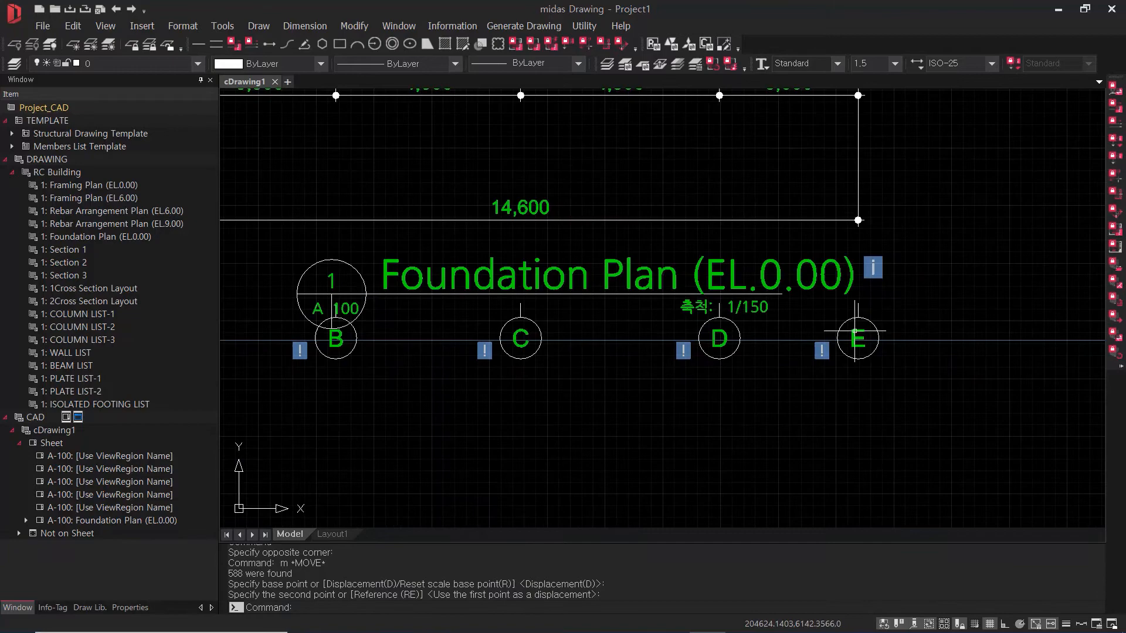
pyautogui.scroll(-3, 855, 330)
pyautogui.scroll(4, 881, 302)
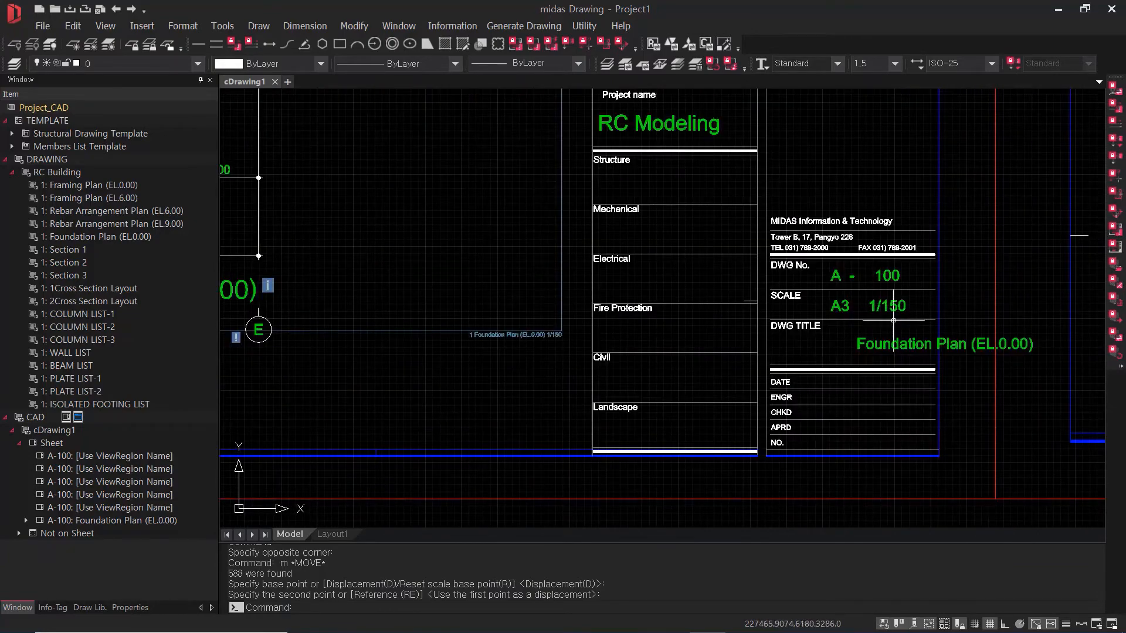
pyautogui.moveTo(582, 297); pyautogui.dragTo(992, 337, button='middle')
pyautogui.scroll(-3, 607, 353)
pyautogui.scroll(4, 622, 357)
pyautogui.scroll(4, 765, 210)
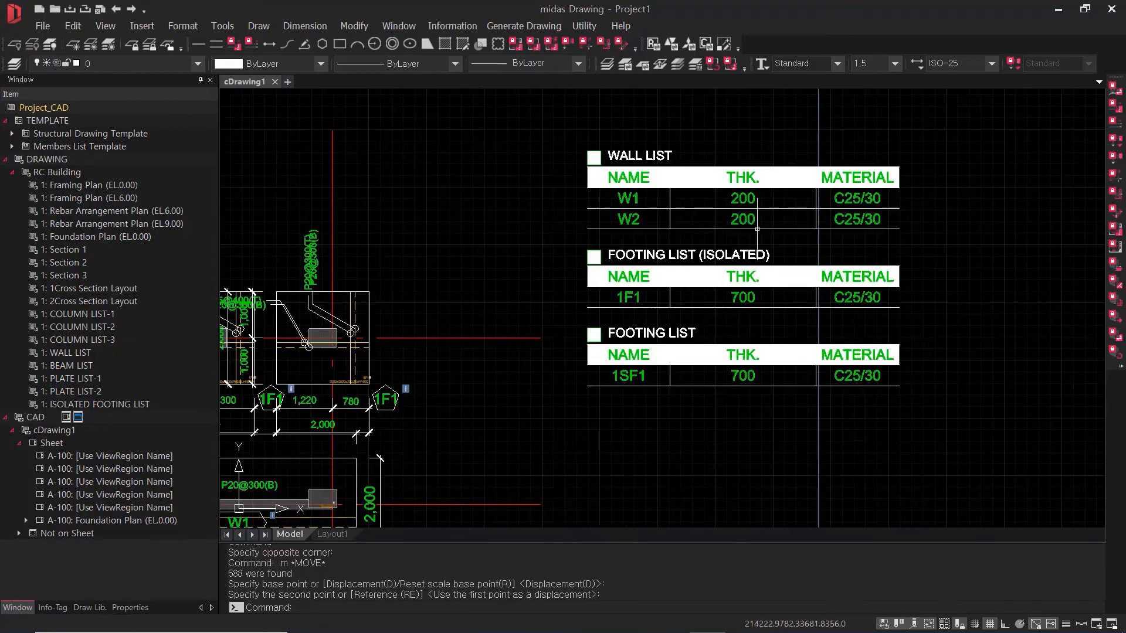
pyautogui.scroll(-5, 660, 333)
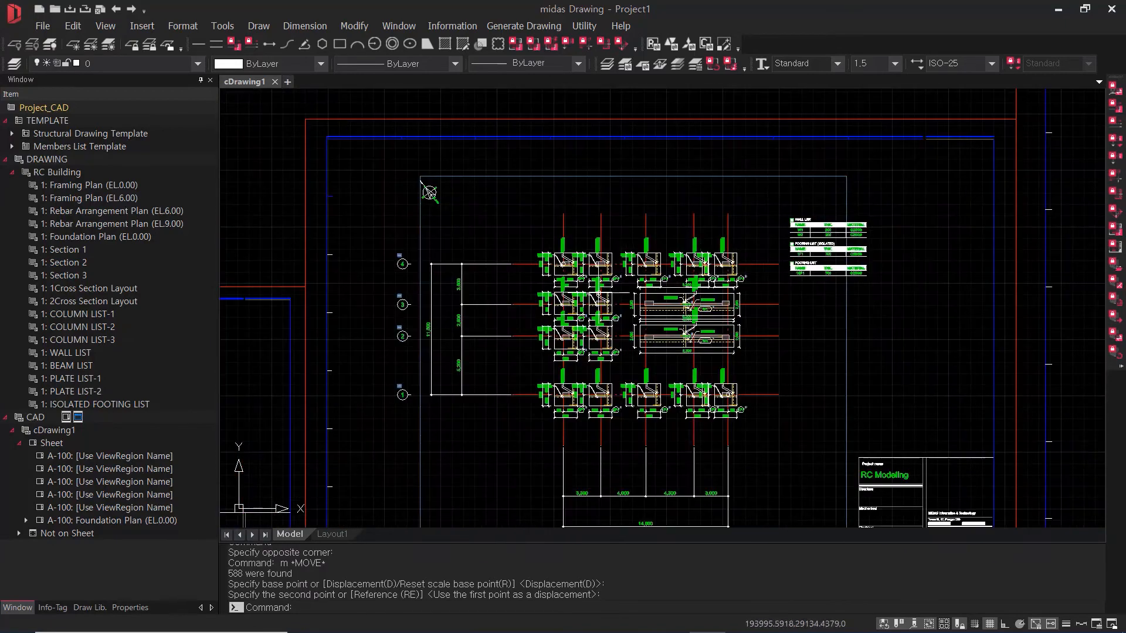
# Examine the Foundation Plan's footing layout within its sheet and the drawing number, scale and title fields of the title block.
pyautogui.scroll(4, 681, 284)
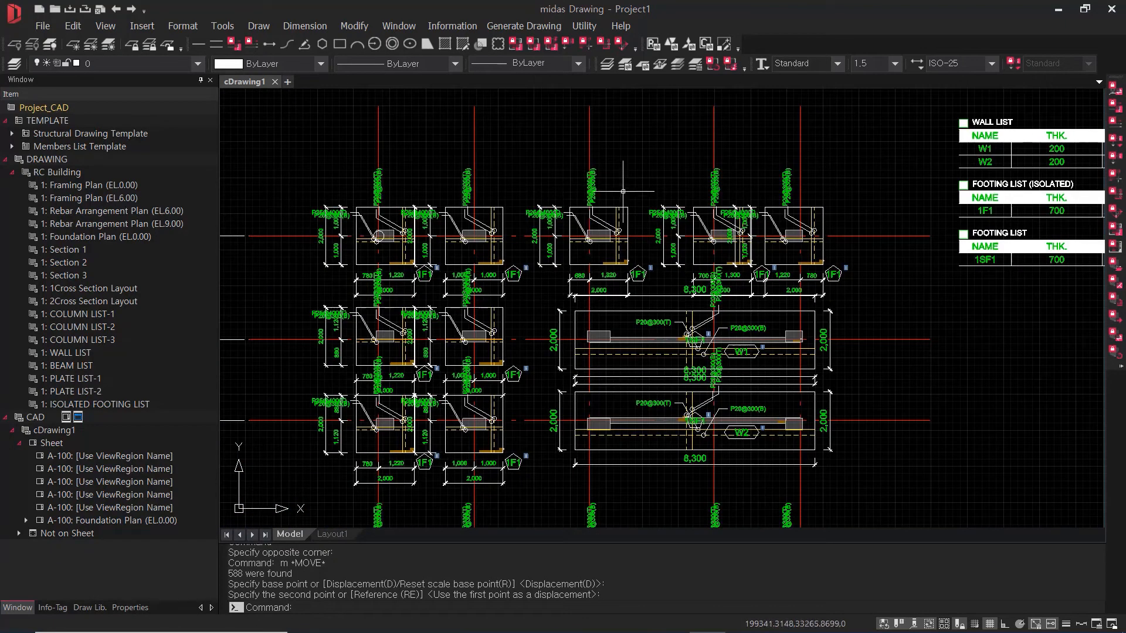
pyautogui.moveTo(863, 322); pyautogui.dragTo(845, 198, button='middle')
pyautogui.scroll(-1, 890, 405)
pyautogui.moveTo(890, 405); pyautogui.dragTo(811, 278, button='middle')
pyautogui.scroll(-1, 827, 258)
pyautogui.scroll(-1, 835, 296)
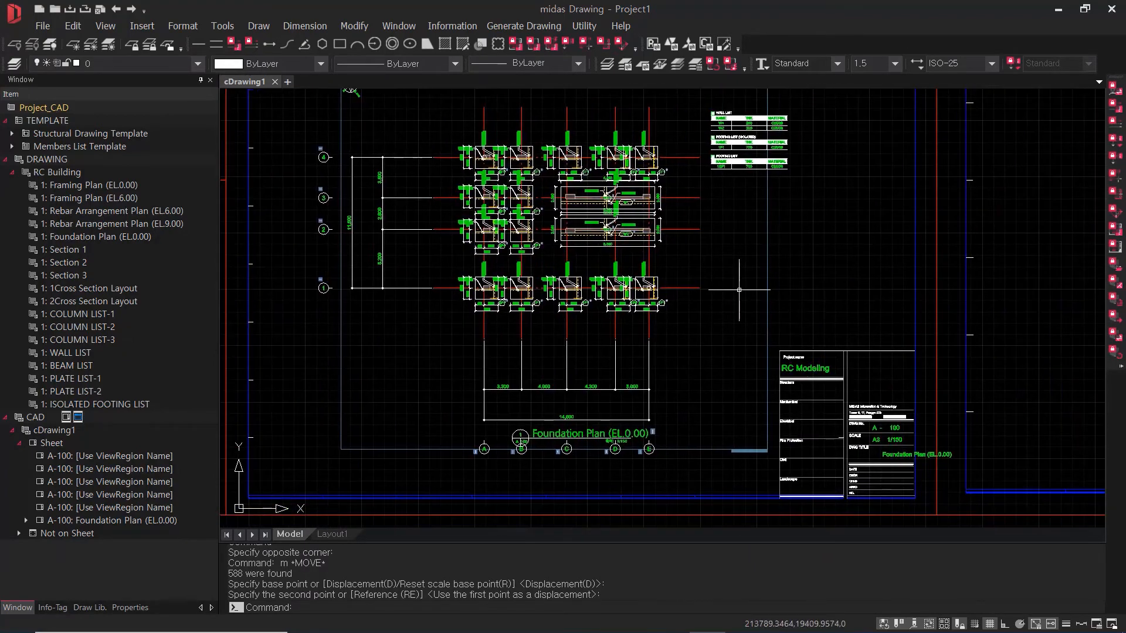
pyautogui.scroll(1, 929, 427)
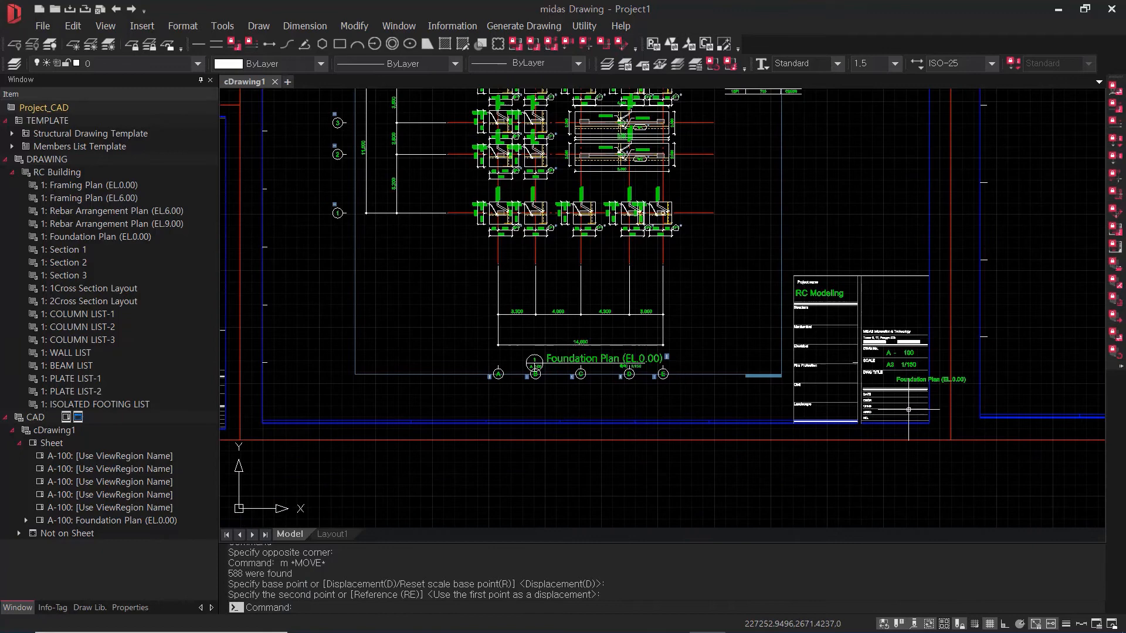
pyautogui.scroll(-2, 815, 475)
pyautogui.moveTo(873, 485); pyautogui.dragTo(875, 486, button='middle')
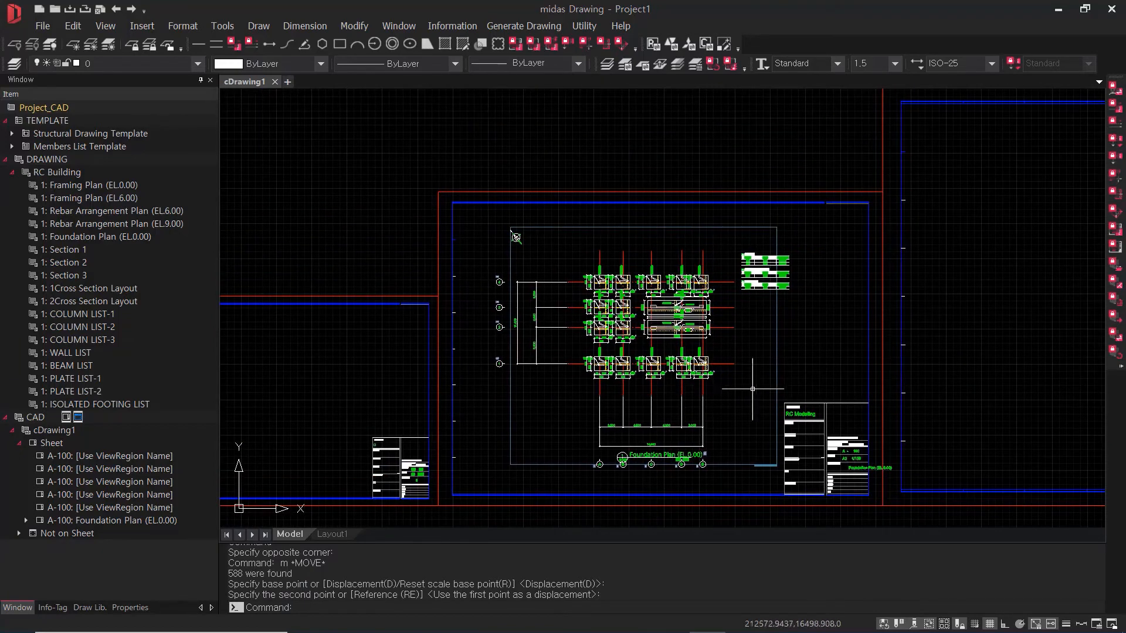
pyautogui.moveTo(859, 358); pyautogui.dragTo(790, 314, button='middle')
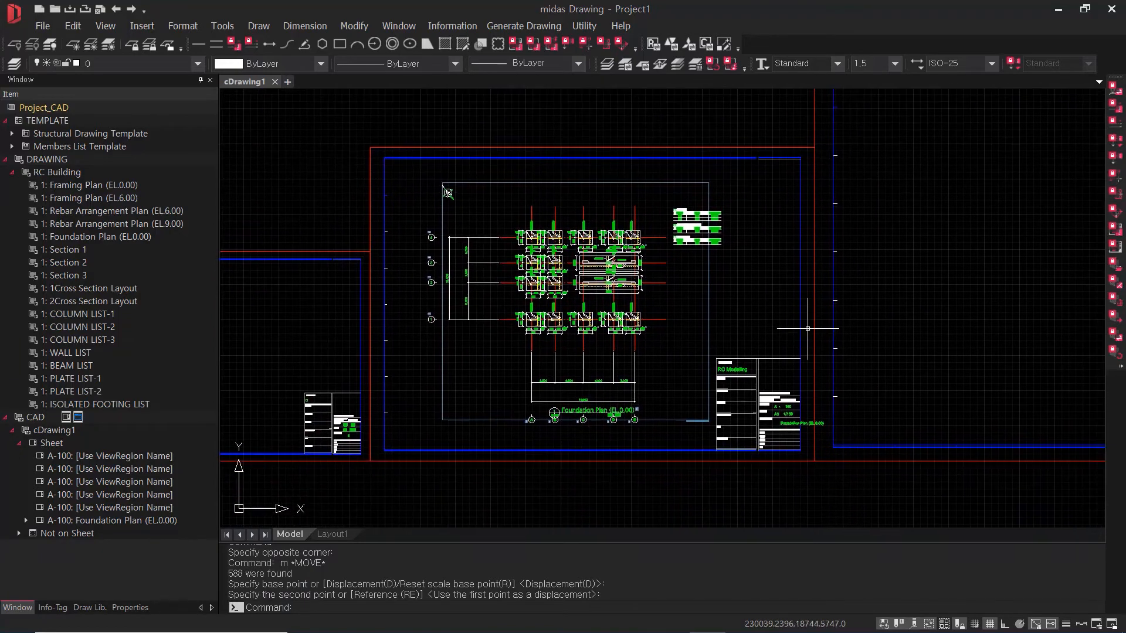
pyautogui.moveTo(868, 386); pyautogui.dragTo(848, 380, button='middle')
pyautogui.scroll(3, 717, 382)
pyautogui.moveTo(707, 326); pyautogui.dragTo(649, 234, button='middle')
pyautogui.moveTo(662, 343); pyautogui.dragTo(587, 274, button='middle')
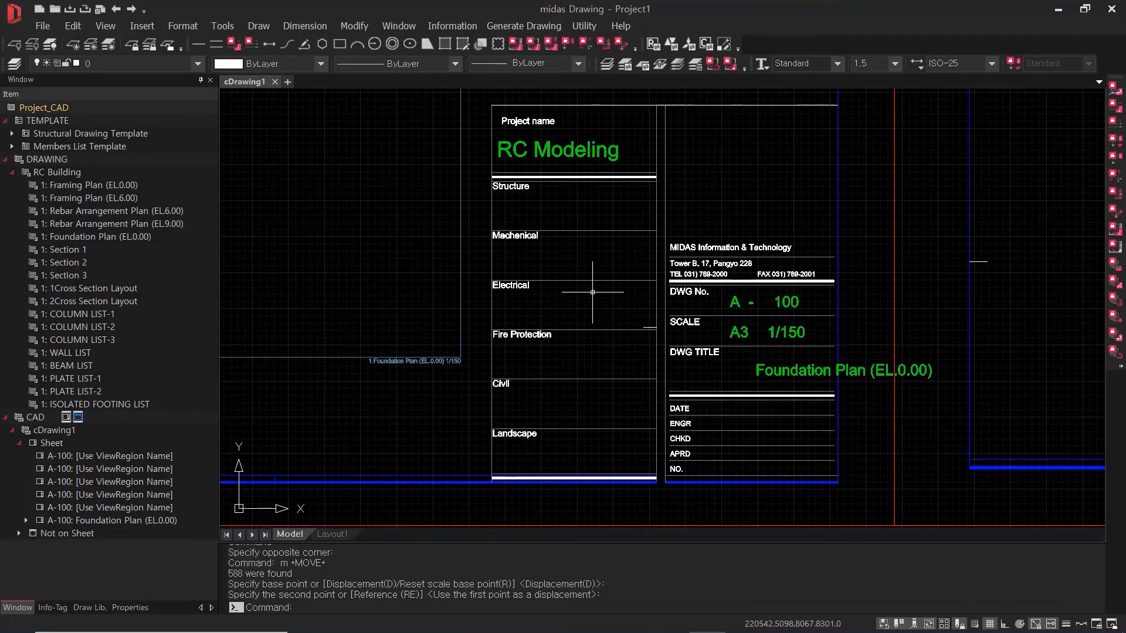
pyautogui.scroll(2, 766, 284)
pyautogui.scroll(-2, 779, 166)
# Move the Section 1 drawing into the upper part of the largest sheet frame.
pyautogui.moveTo(882, 237); pyautogui.dragTo(749, 269, button='middle')
pyautogui.scroll(-2, 749, 269)
pyautogui.moveTo(829, 293); pyautogui.dragTo(778, 350, button='middle')
pyautogui.scroll(-2, 778, 350)
pyautogui.moveTo(868, 354); pyautogui.dragTo(727, 352, button='middle')
pyautogui.moveTo(833, 362); pyautogui.dragTo(757, 374, button='middle')
pyautogui.scroll(-1, 757, 374)
pyautogui.moveTo(881, 380); pyautogui.dragTo(818, 403, button='middle')
pyautogui.scroll(-2, 818, 404)
pyautogui.moveTo(878, 353); pyautogui.dragTo(816, 411, button='middle')
pyautogui.scroll(2, 724, 369)
pyautogui.moveTo(741, 371); pyautogui.dragTo(699, 269, button='middle')
pyautogui.press('Escape')
pyautogui.press('Escape')
pyautogui.press('Escape')
pyautogui.write('m')
pyautogui.press('Return')
pyautogui.click(469, 126)
pyautogui.click(566, 241)
pyautogui.press('Return')
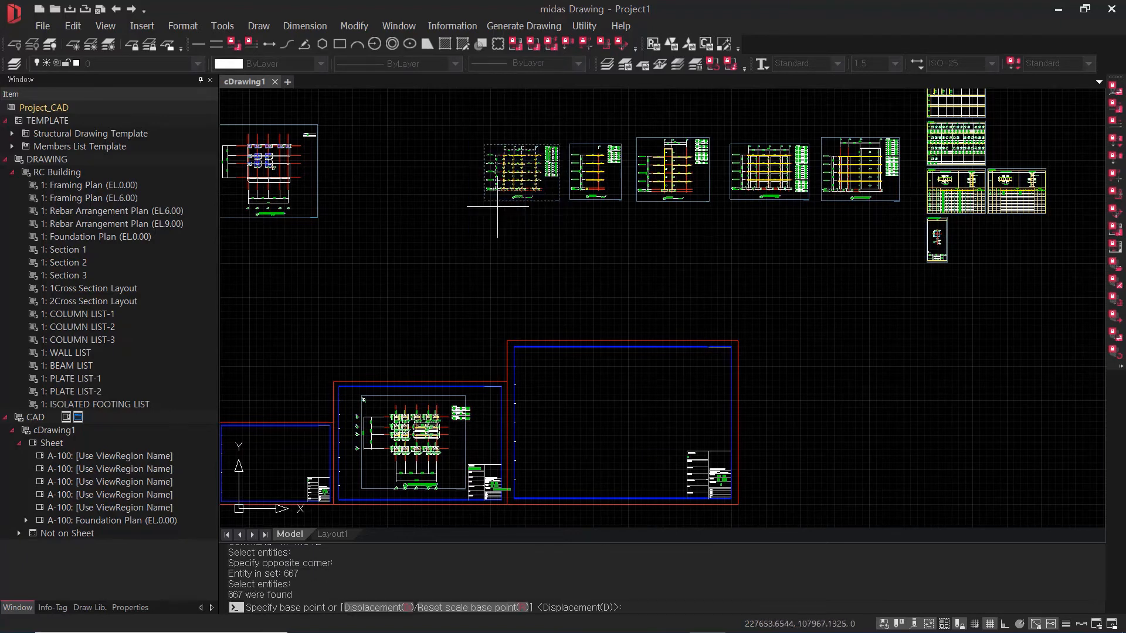
pyautogui.click(484, 200)
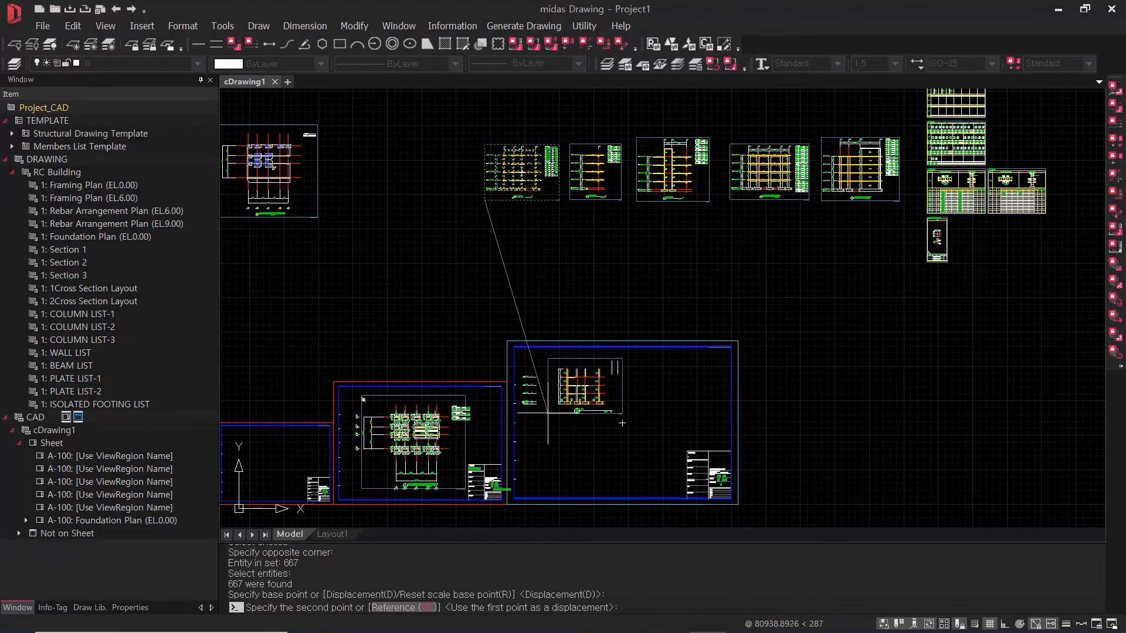
pyautogui.click(537, 417)
# Move the Section 2 drawing into the largest sheet frame, to the right of Section 1.
pyautogui.click(547, 130)
pyautogui.click(630, 246)
pyautogui.write('m')
pyautogui.press('Return')
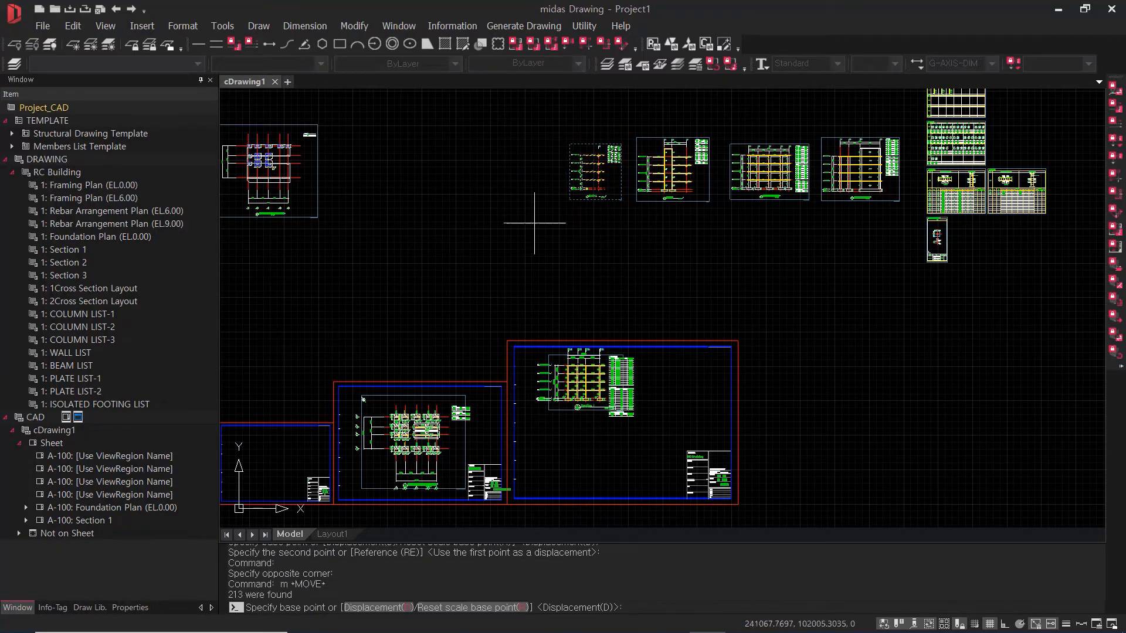
pyautogui.click(557, 177)
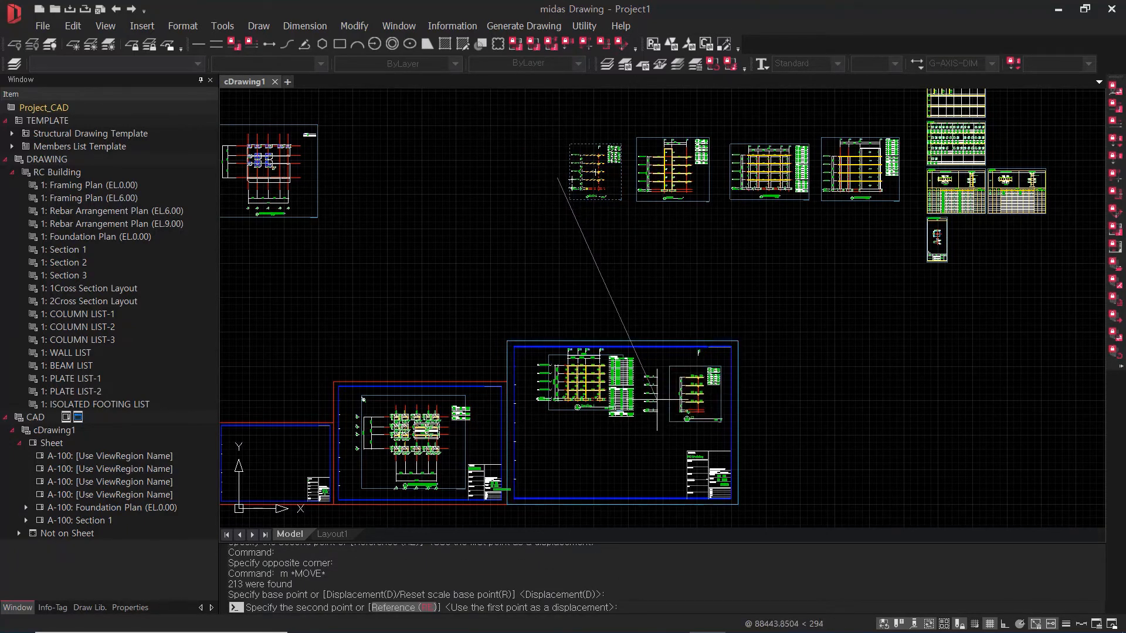
pyautogui.click(662, 415)
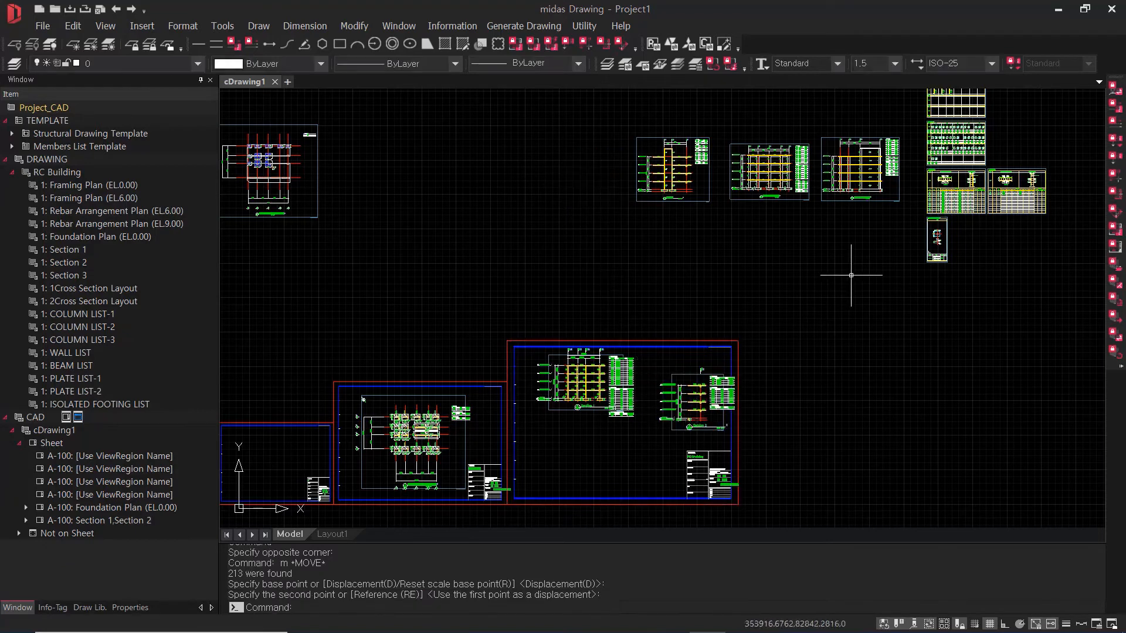
# Move the Section 3 drawing into the largest sheet frame, below Section 1.
pyautogui.click(625, 121)
pyautogui.click(722, 249)
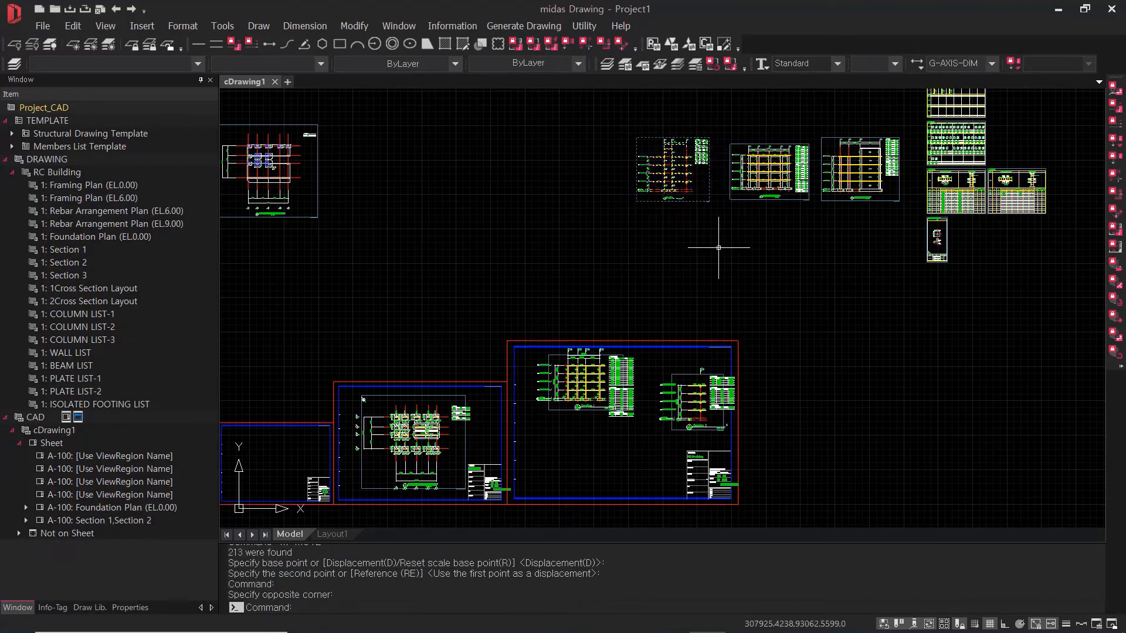
pyautogui.write('m')
pyautogui.press('Return')
pyautogui.click(661, 228)
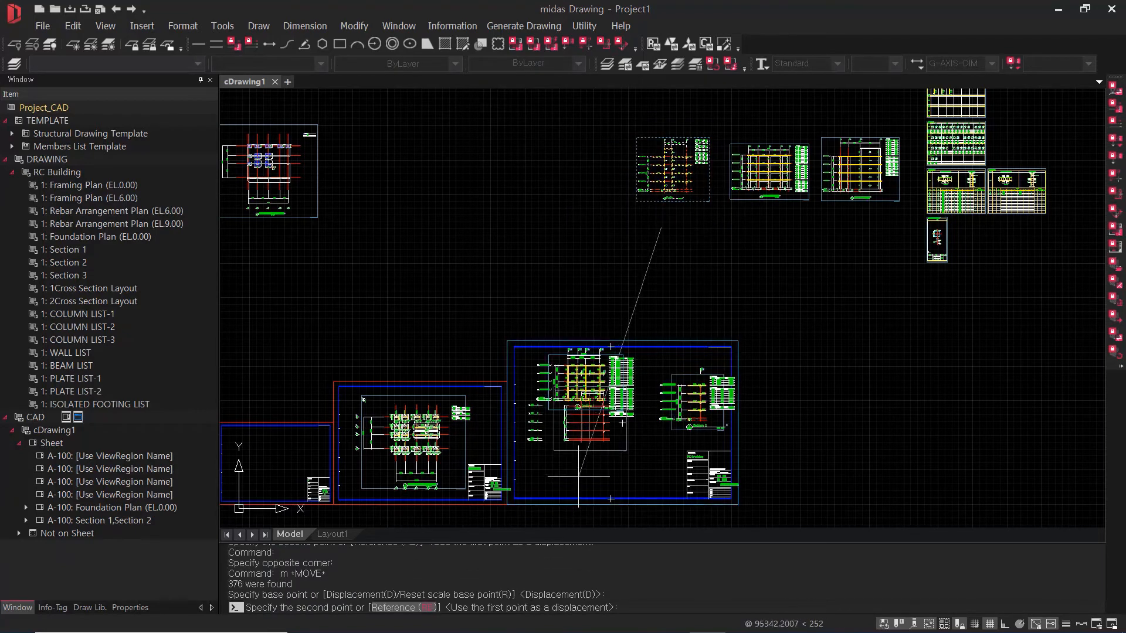
pyautogui.click(574, 514)
pyautogui.press('Escape')
pyautogui.scroll(6, 568, 468)
pyautogui.press('Escape')
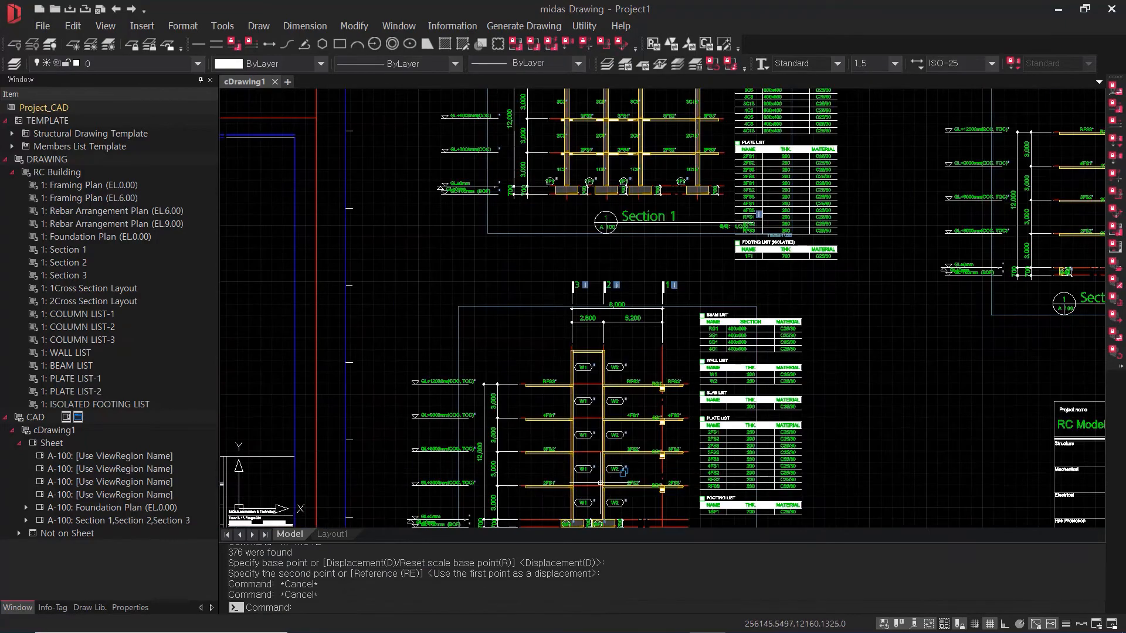
# Review the row of sheet frames with the placed drawings and the drawings still outside the frames.
pyautogui.scroll(-4, 515, 375)
pyautogui.press('Escape')
pyautogui.press('Escape')
pyautogui.press('Escape')
pyautogui.scroll(-2, 791, 424)
pyautogui.moveTo(875, 394); pyautogui.dragTo(702, 414, button='middle')
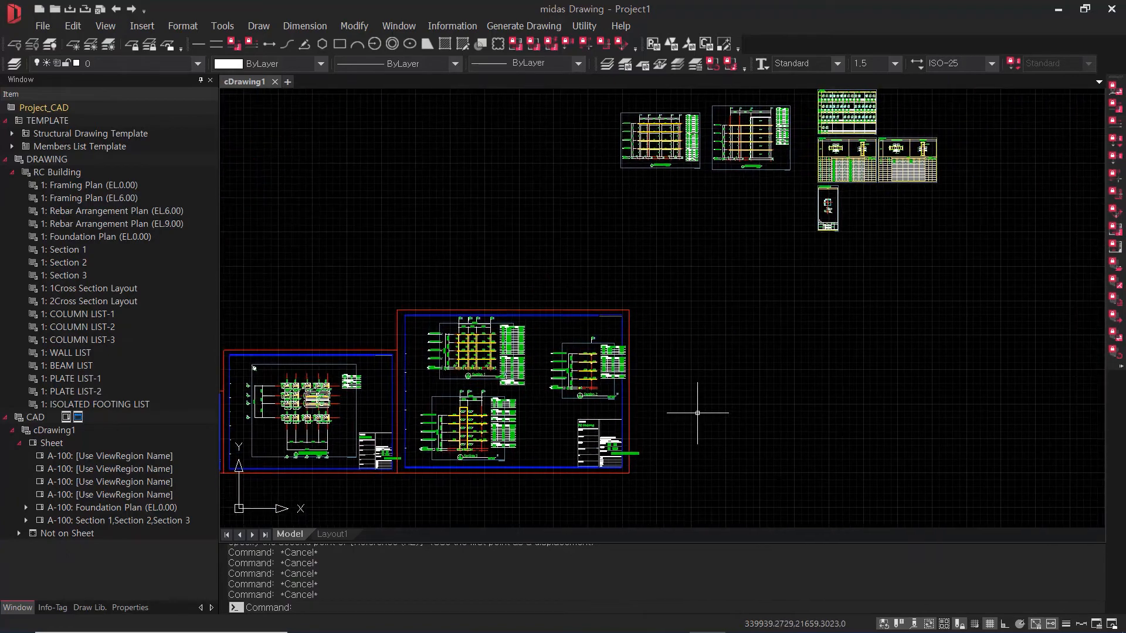
pyautogui.scroll(-2, 712, 411)
pyautogui.moveTo(820, 271); pyautogui.dragTo(734, 329, button='middle')
pyautogui.scroll(4, 619, 328)
pyautogui.scroll(-4, 643, 327)
pyautogui.moveTo(655, 330); pyautogui.dragTo(894, 261, button='middle')
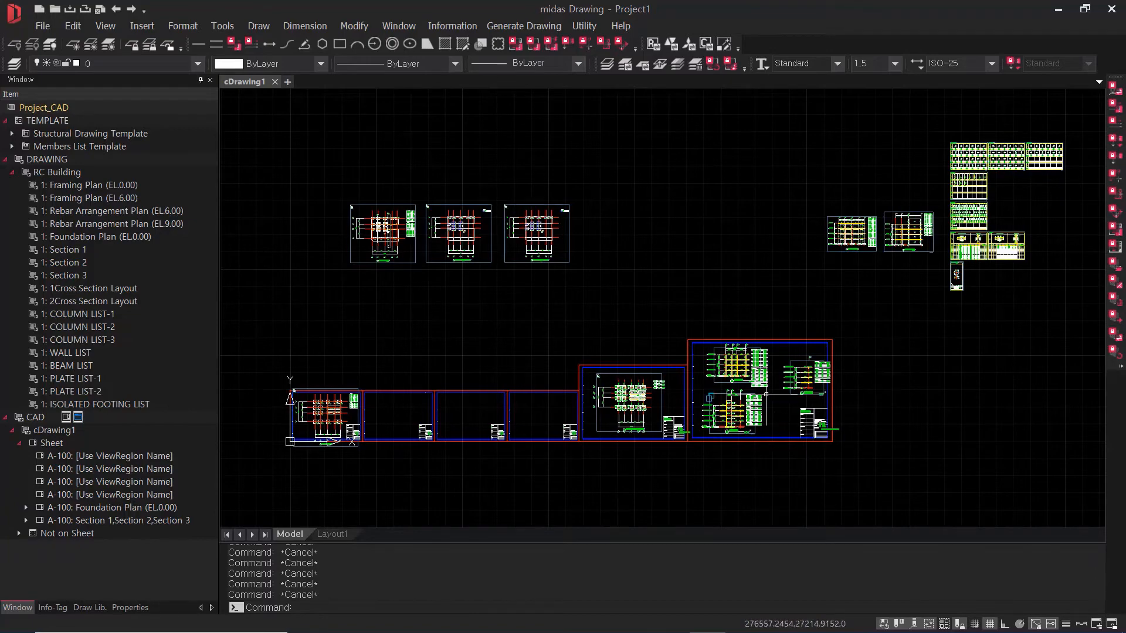
# Erase the 4FS1 slab label between columns 4C2 and 4C5 in Section 1.
pyautogui.scroll(4, 704, 405)
pyautogui.moveTo(778, 438); pyautogui.dragTo(632, 426, button='middle')
pyautogui.scroll(4, 657, 284)
pyautogui.scroll(4, 605, 228)
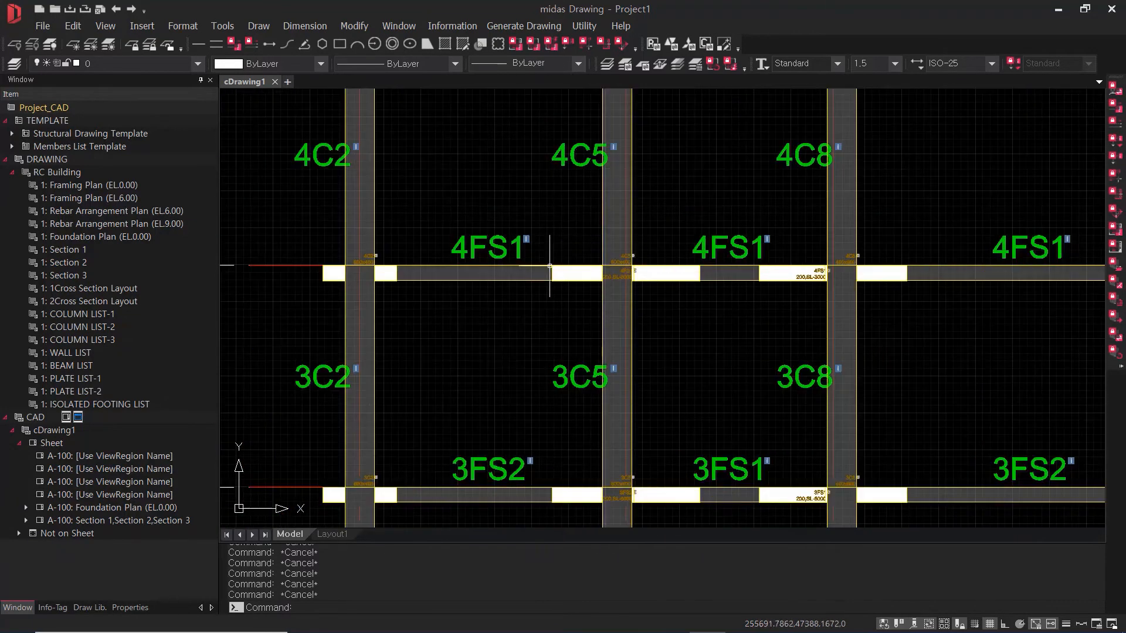
pyautogui.moveTo(553, 252); pyautogui.dragTo(669, 307, button='middle')
pyautogui.click(691, 296)
pyautogui.click(622, 339)
pyautogui.write('e')
pyautogui.press('Return')
# Erase the 4C5 column label in Section 1.
pyautogui.moveTo(670, 362); pyautogui.dragTo(628, 436, button='middle')
pyautogui.click(643, 422)
pyautogui.click(637, 372)
pyautogui.write('e')
pyautogui.press('Return')
pyautogui.moveTo(716, 404); pyautogui.dragTo(638, 326, button='middle')
pyautogui.press('Escape')
pyautogui.press('Escape')
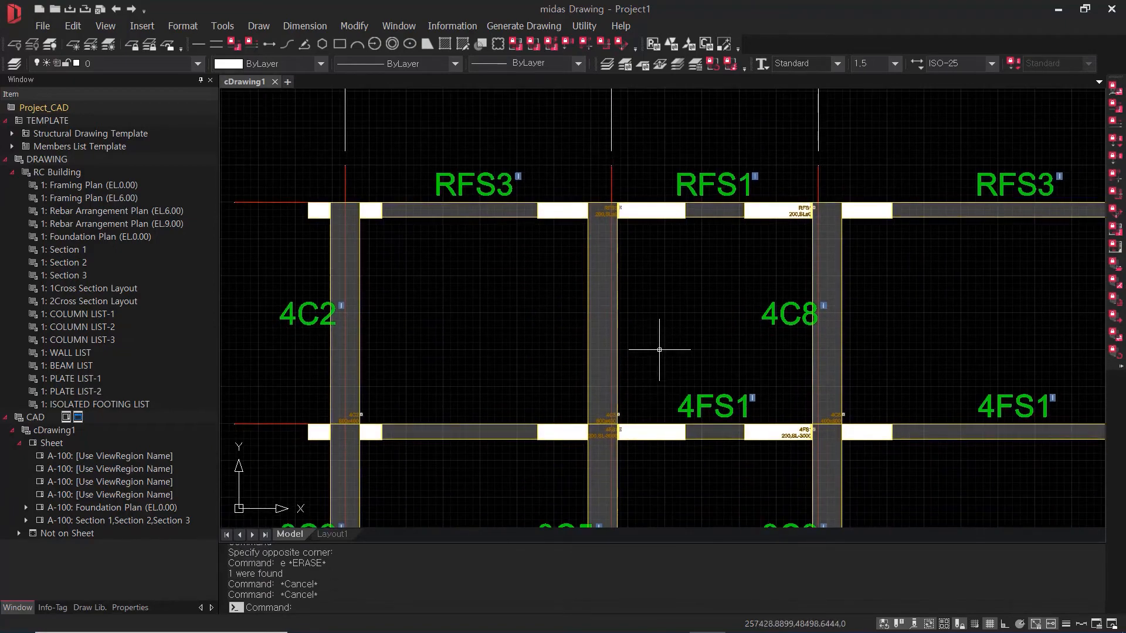
# Stretch the roof level of Section 1 vertically upward, making the overall building height about 18,465 mm.
pyautogui.scroll(-6, 651, 358)
pyautogui.write('s')
pyautogui.press('Return')
pyautogui.click(786, 368)
pyautogui.click(426, 312)
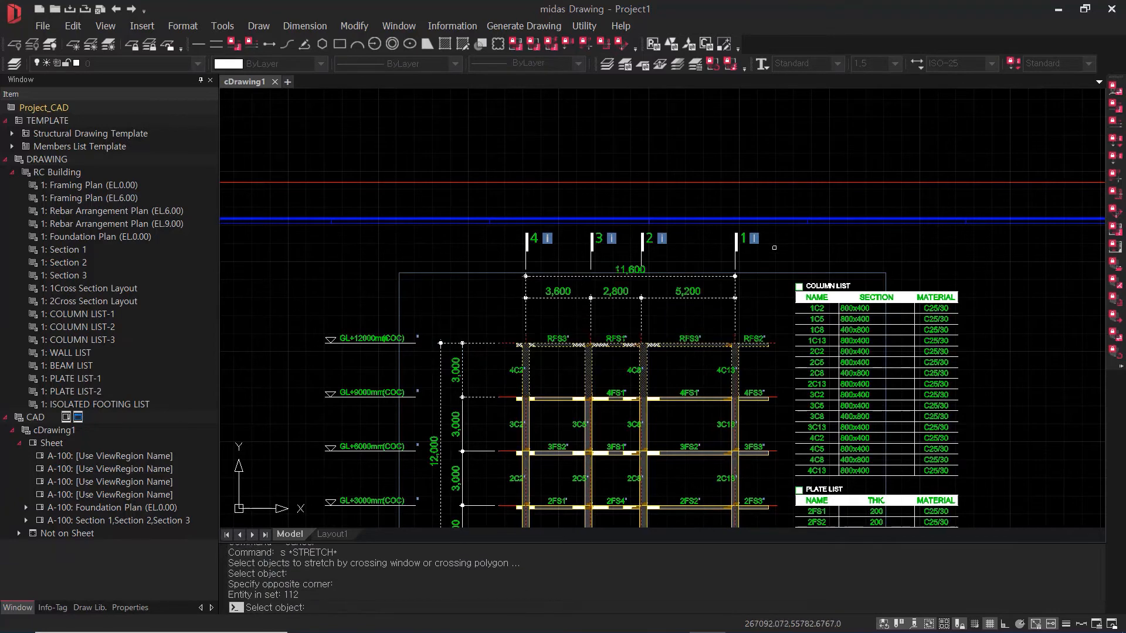
pyautogui.press('Return')
pyautogui.click(842, 246)
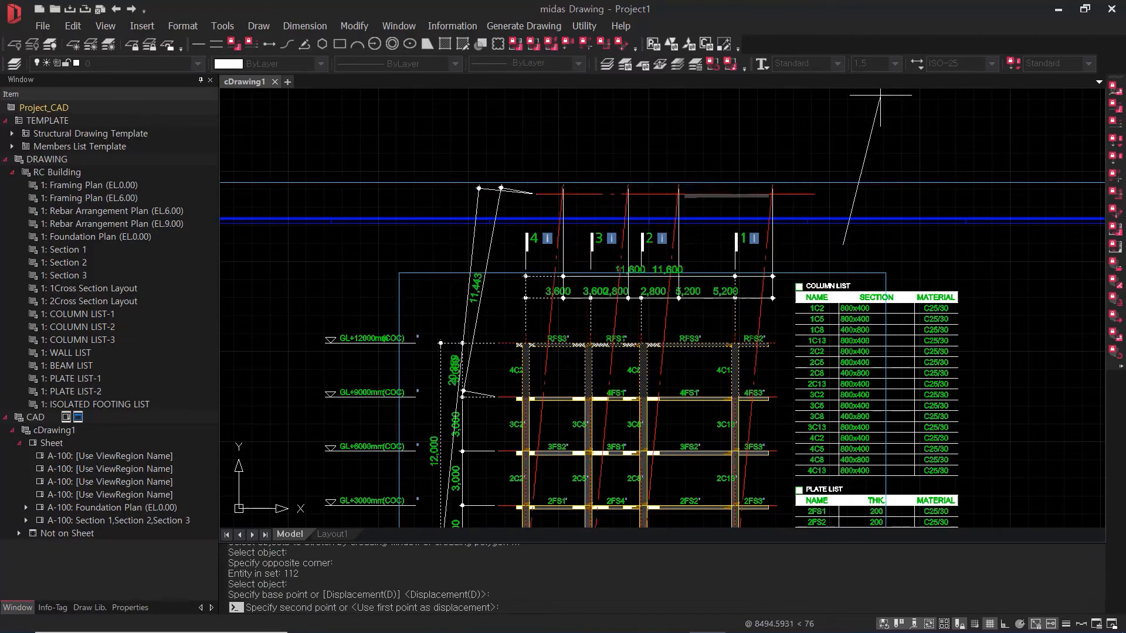
pyautogui.press('F8')
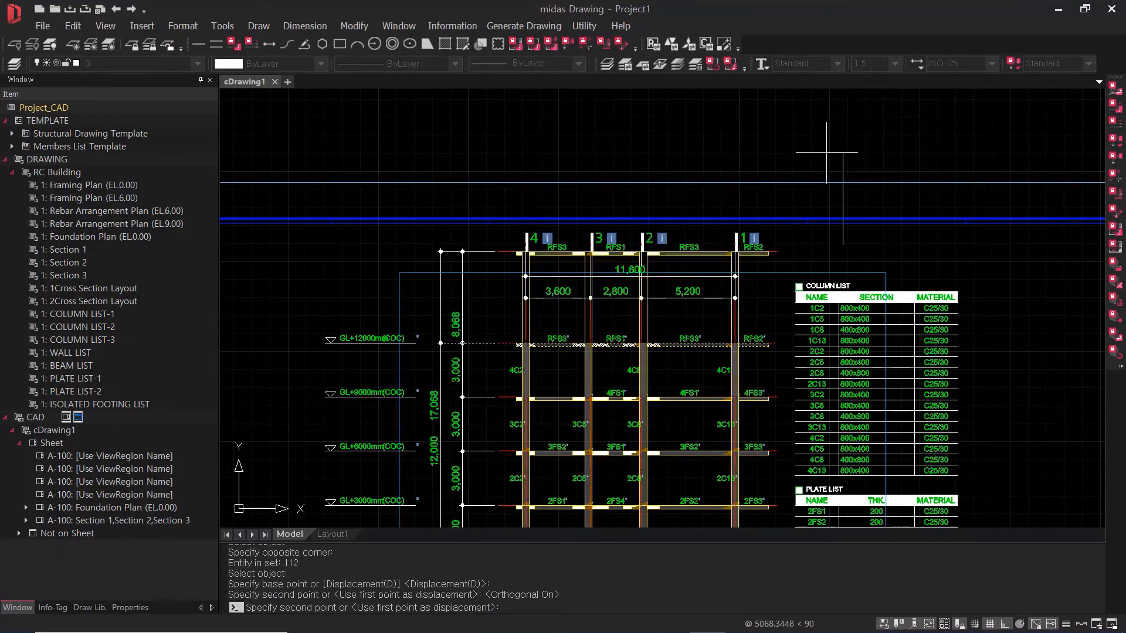
pyautogui.click(817, 125)
pyautogui.press('Escape')
pyautogui.press('Escape')
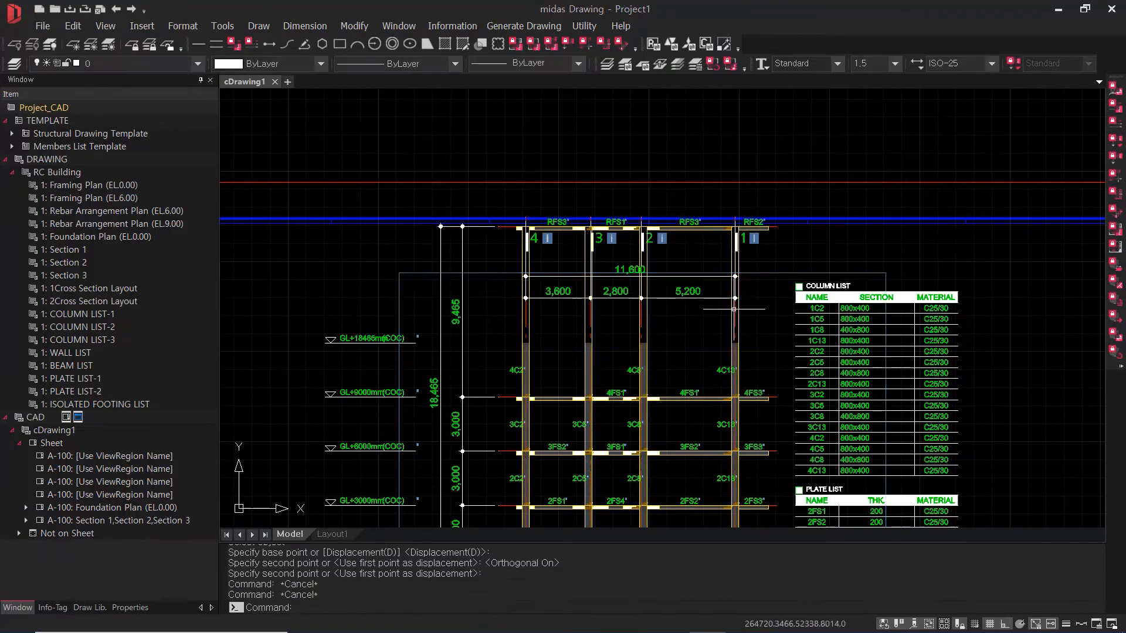
# Examine the row of sheet frames with the column lists, Foundation Plan and section drawings, comparing the frame sizes and title blocks.
pyautogui.scroll(-6, 651, 318)
pyautogui.moveTo(744, 329); pyautogui.dragTo(527, 165, button='middle')
pyautogui.press('Escape')
pyautogui.press('Escape')
pyautogui.press('Escape')
pyautogui.scroll(-3, 701, 285)
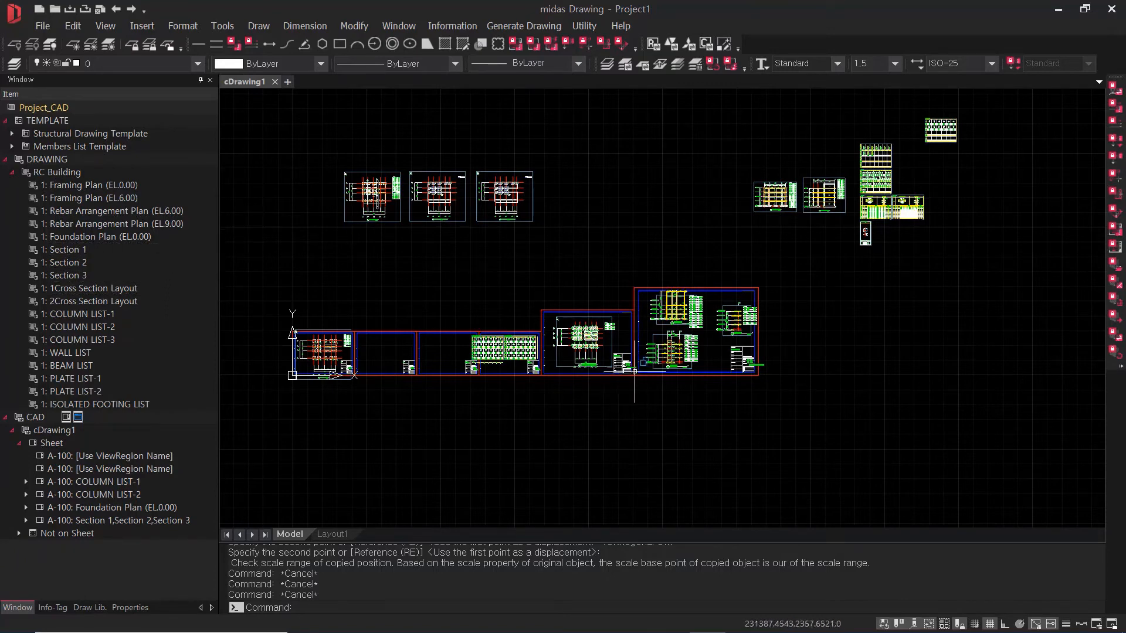
pyautogui.scroll(5, 622, 352)
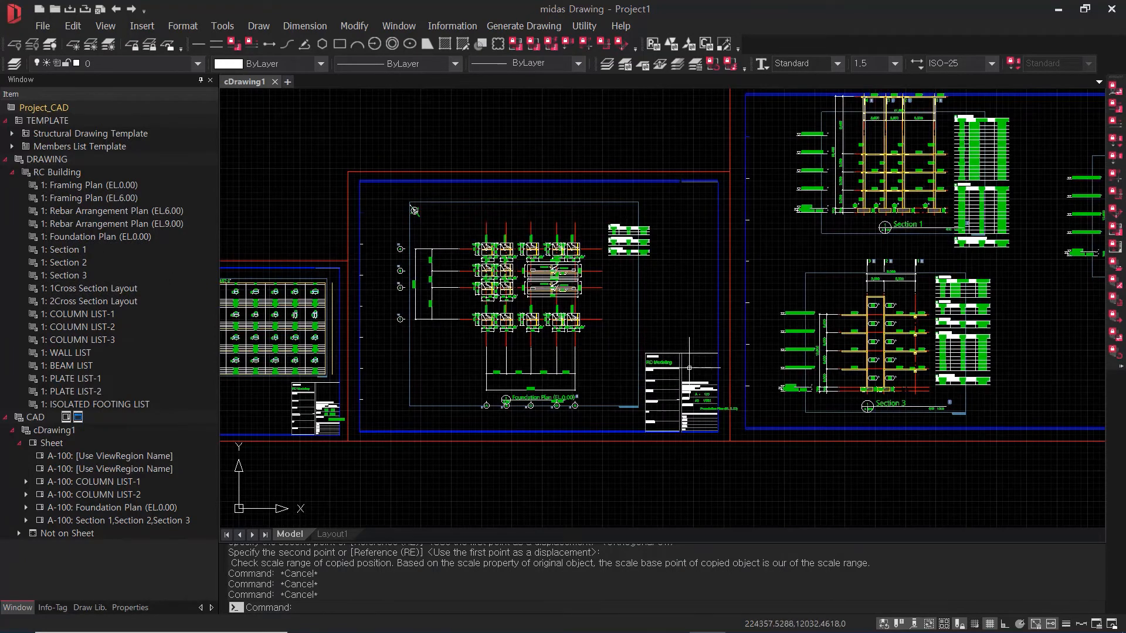
pyautogui.scroll(2, 445, 253)
pyautogui.scroll(-2, 702, 348)
pyautogui.moveTo(702, 348); pyautogui.dragTo(575, 320, button='middle')
pyautogui.scroll(-2, 735, 306)
pyautogui.moveTo(723, 310); pyautogui.dragTo(646, 229, button='middle')
pyautogui.moveTo(838, 313); pyautogui.dragTo(583, 353, button='middle')
pyautogui.scroll(-2, 581, 346)
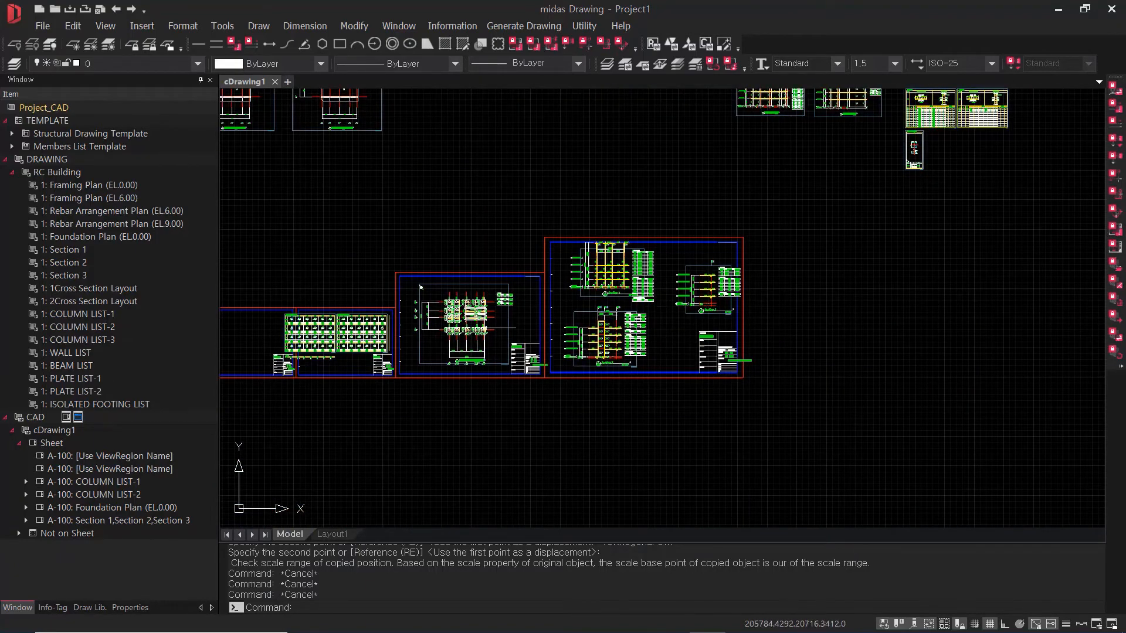
pyautogui.scroll(4, 477, 319)
pyautogui.moveTo(472, 324); pyautogui.dragTo(630, 342, button='middle')
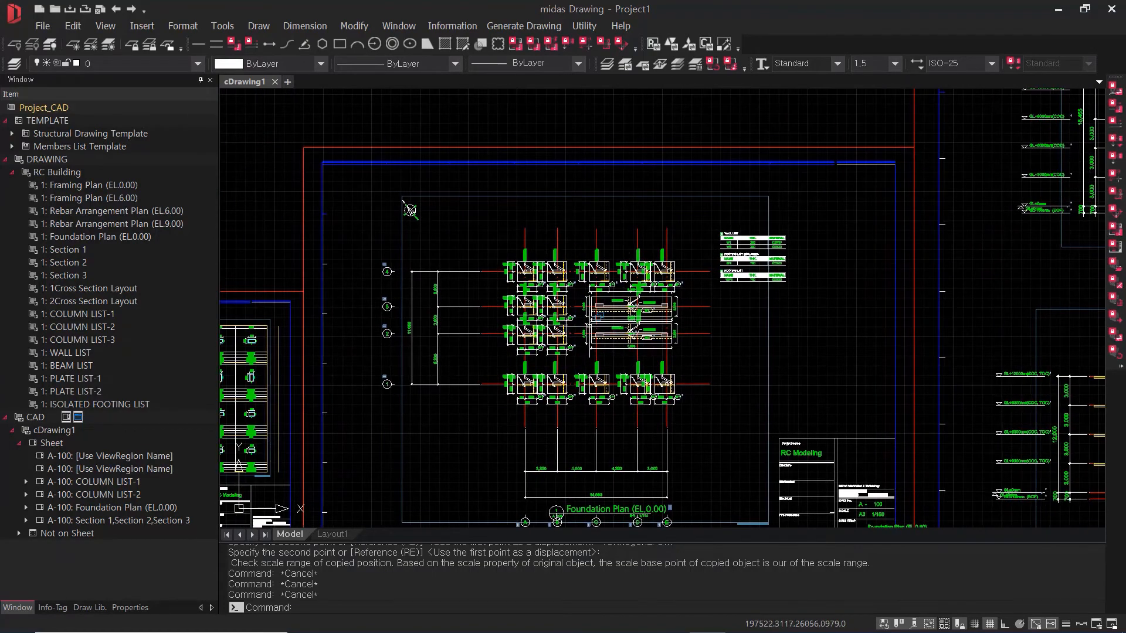
pyautogui.scroll(-4, 849, 391)
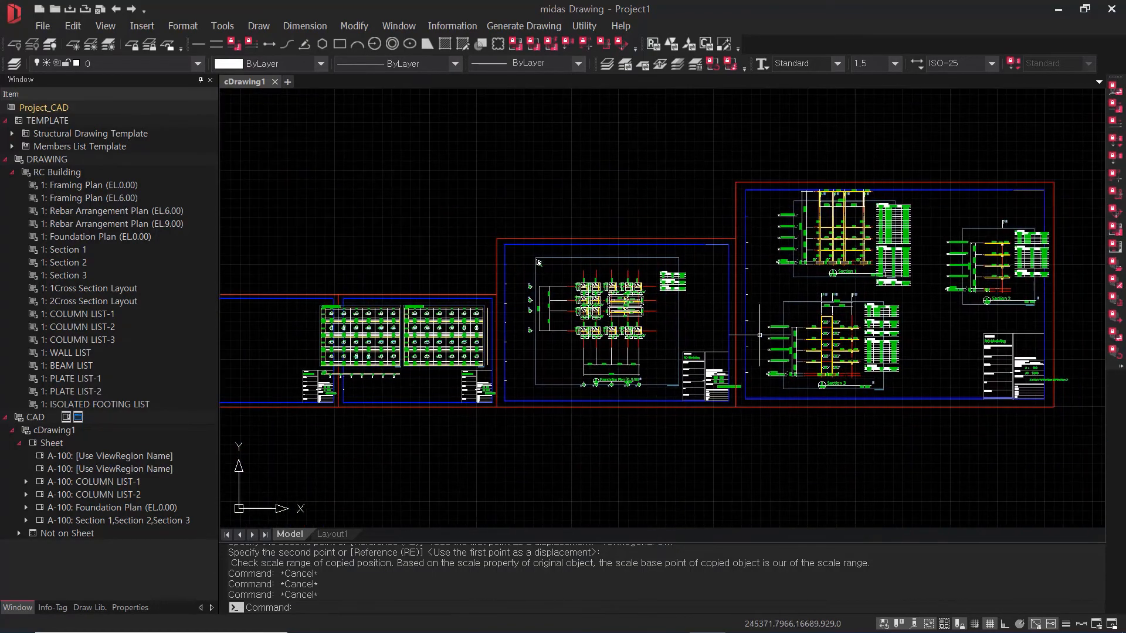
pyautogui.scroll(-2, 917, 391)
pyautogui.moveTo(954, 371); pyautogui.dragTo(705, 389, button='middle')
pyautogui.moveTo(768, 371); pyautogui.dragTo(703, 442, button='middle')
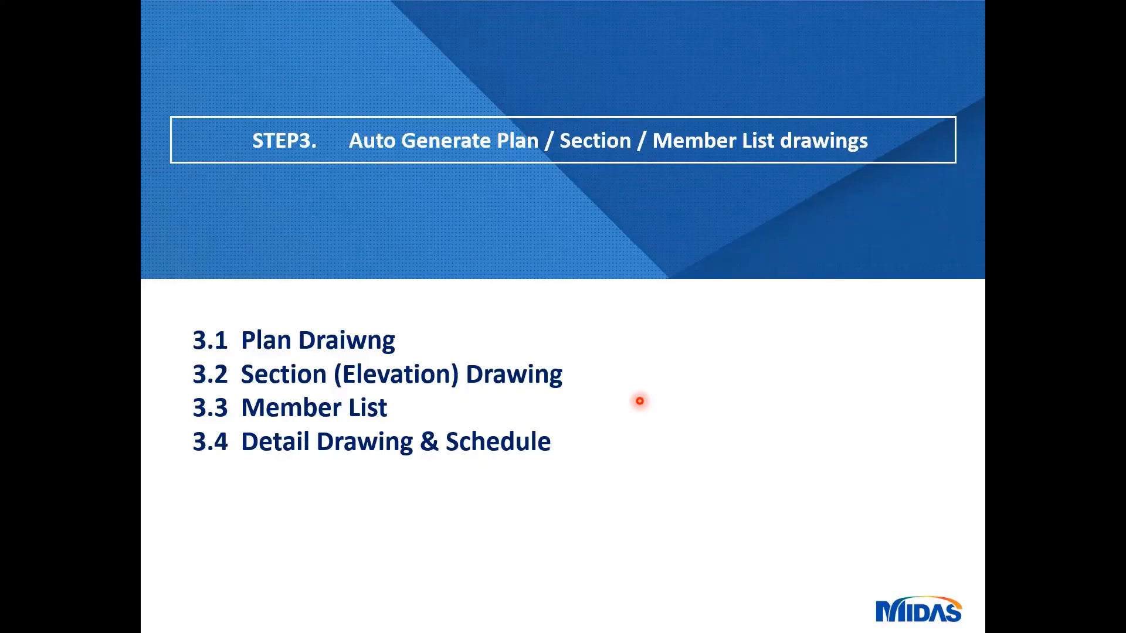
pyautogui.press('Right')
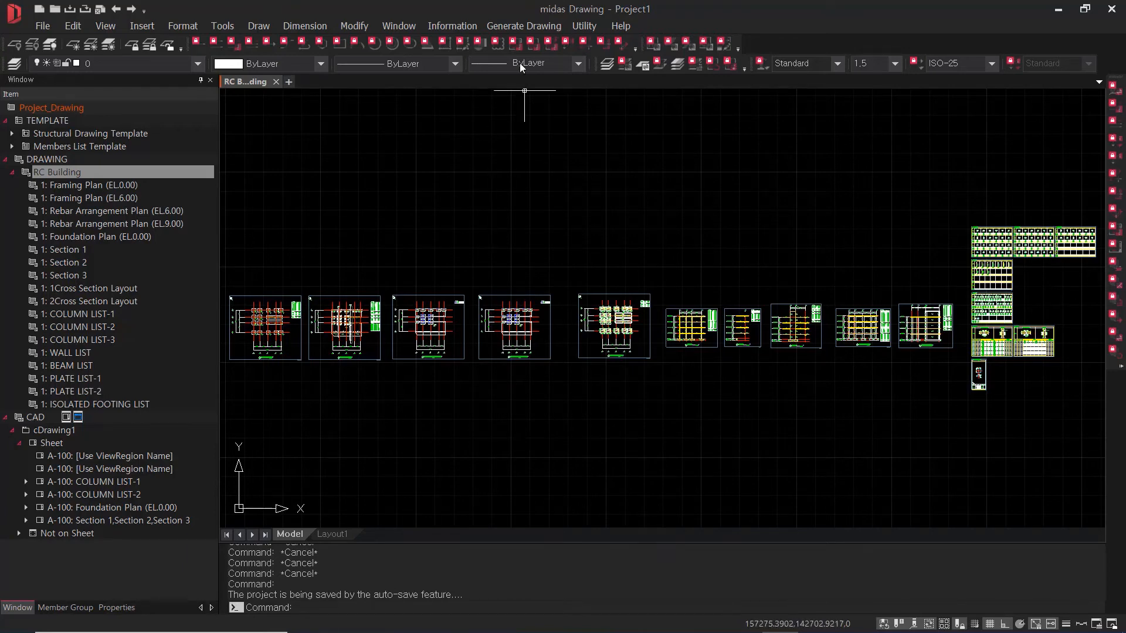
# Start Generate Rebar Arrangement and review its Beam, Column, Wall and Basement Wall member lists.
pyautogui.click(512, 29)
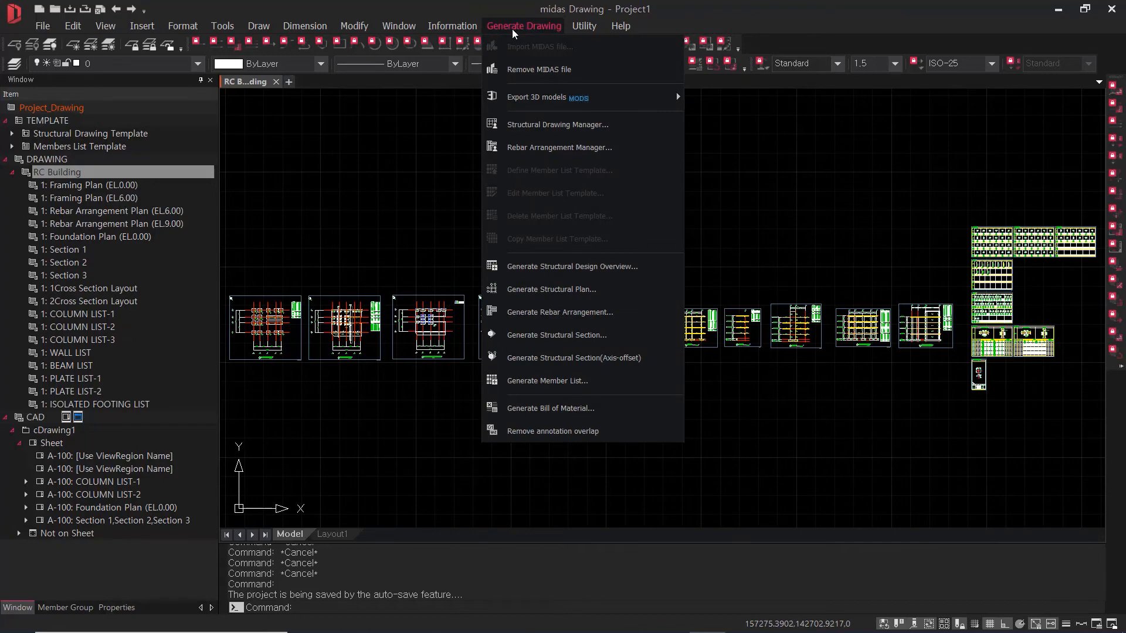
pyautogui.click(582, 318)
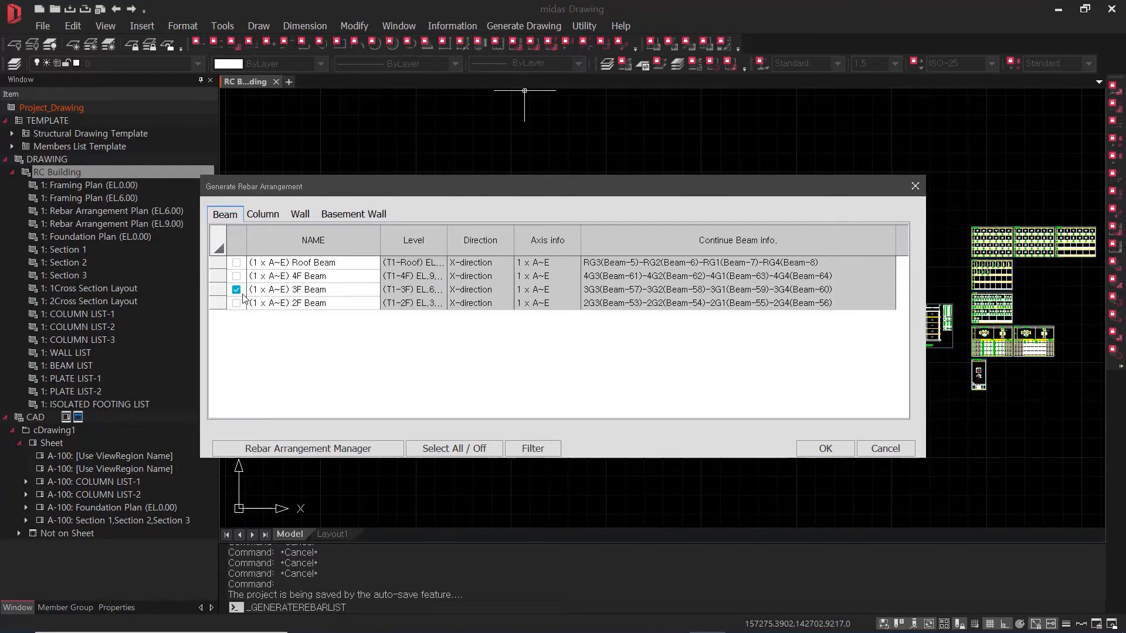
pyautogui.click(266, 215)
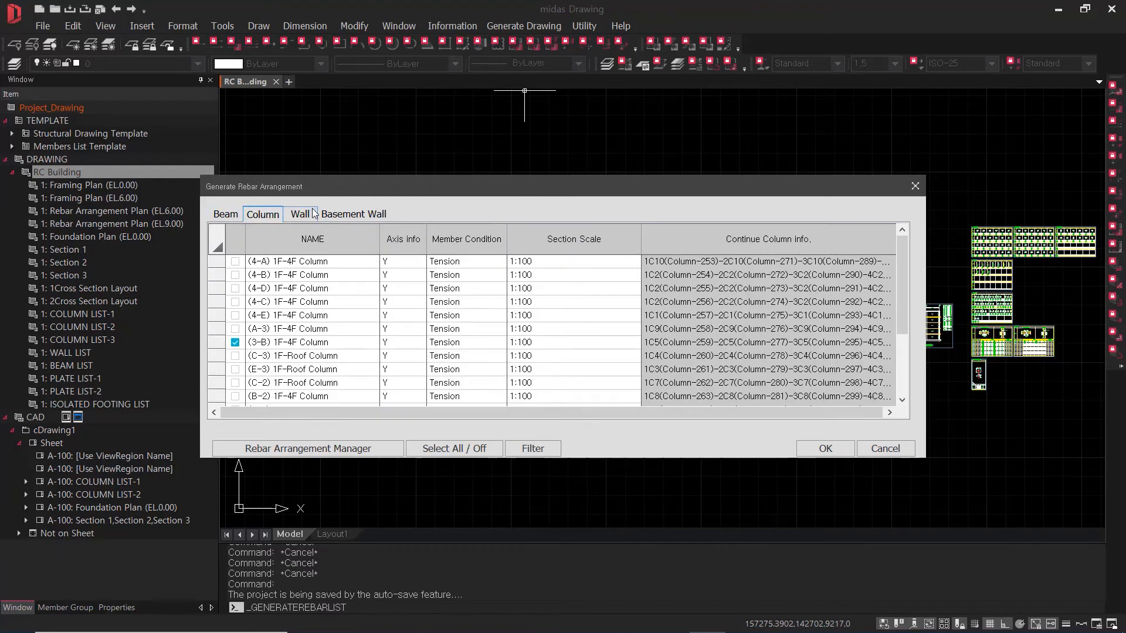
pyautogui.click(299, 214)
pyautogui.click(332, 217)
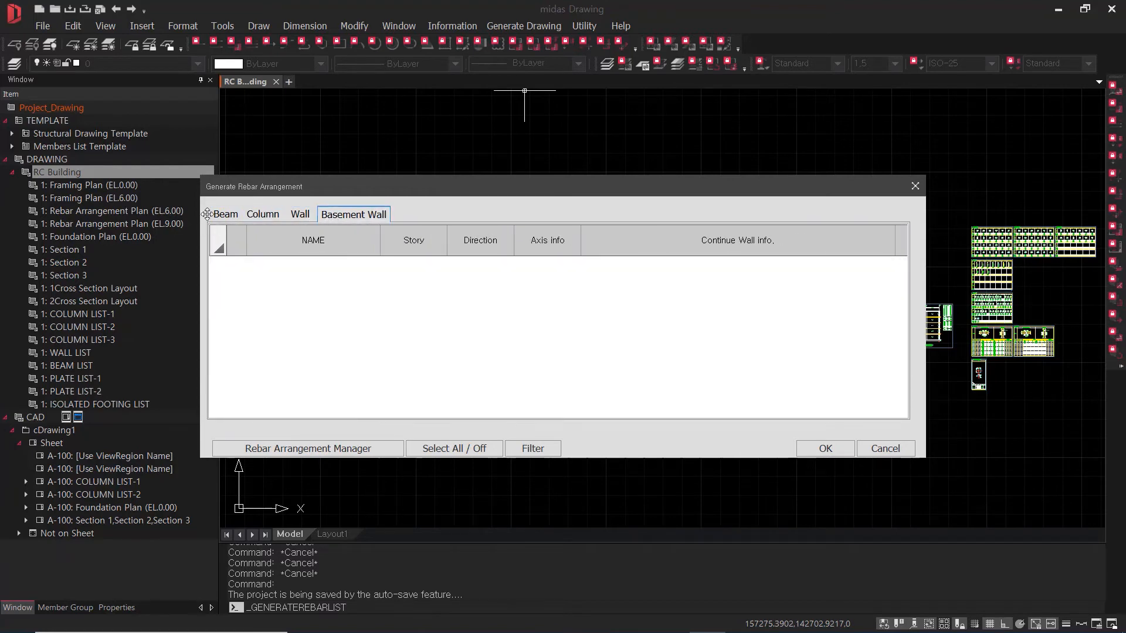
pyautogui.click(224, 215)
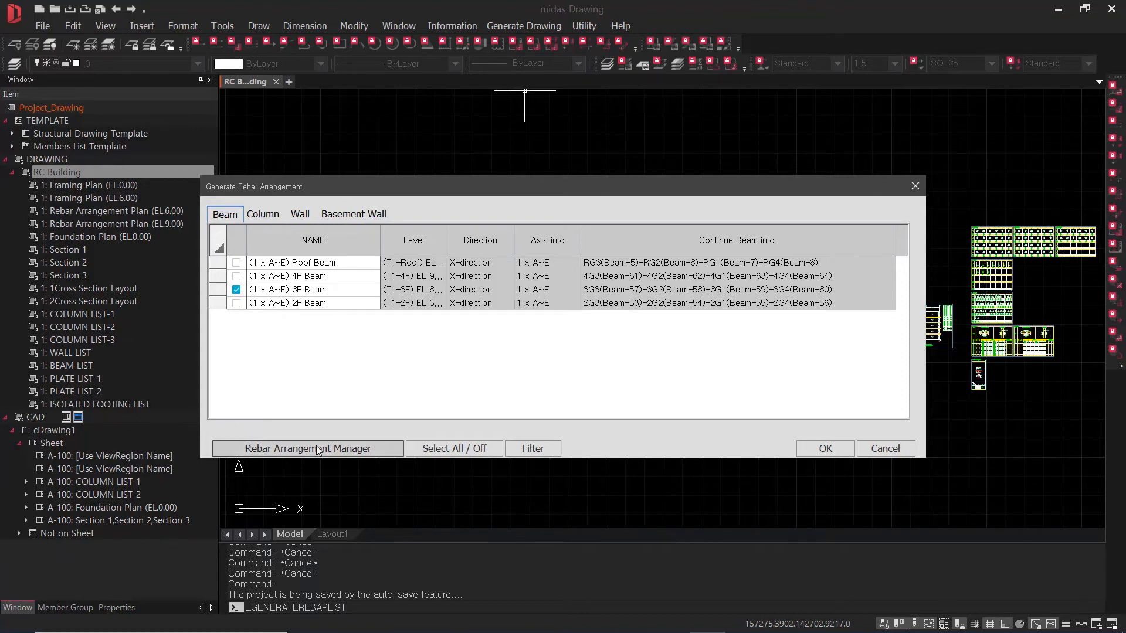
# Open the Rebar Arrangement Manager and review its Beam/Girder, Column, Wall and Rebar Schedule settings.
pyautogui.click(351, 449)
pyautogui.click(510, 300)
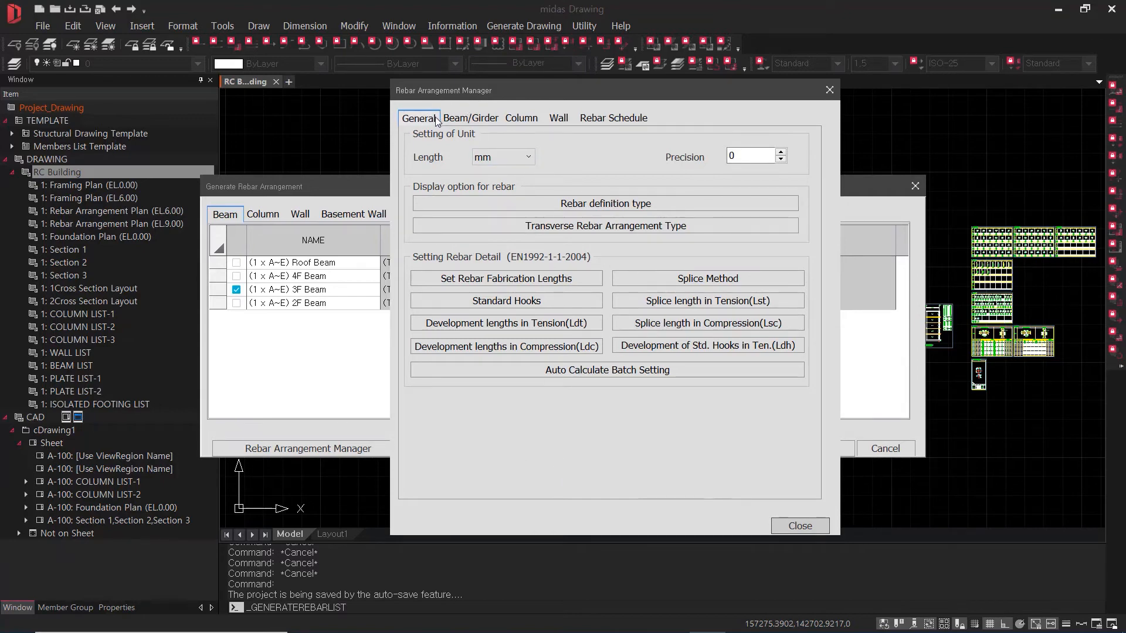
pyautogui.click(479, 120)
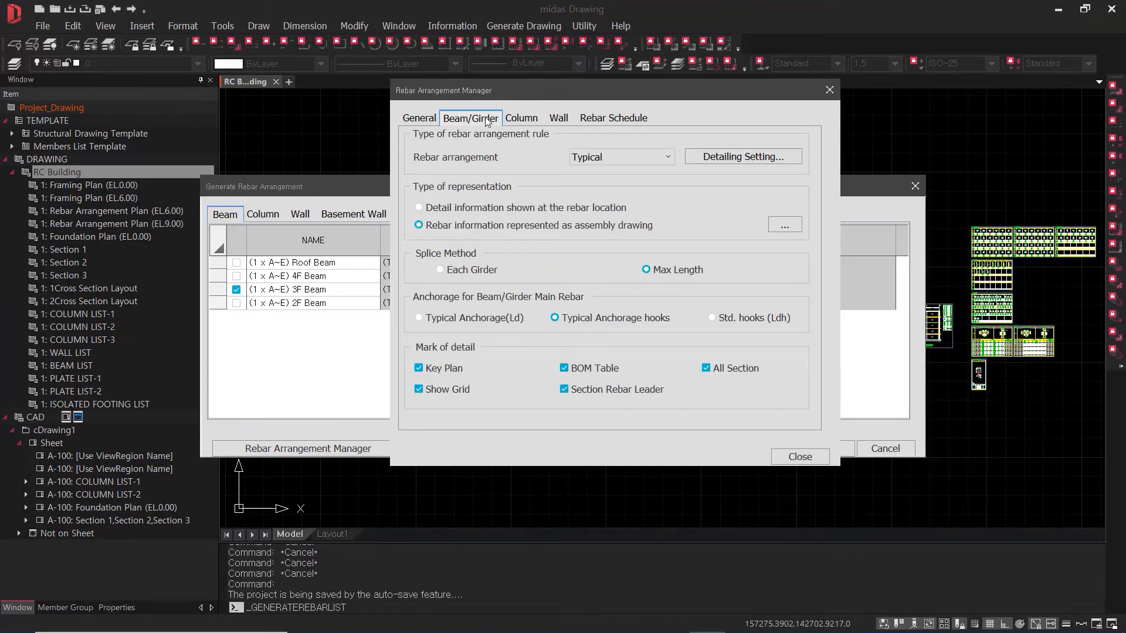
pyautogui.click(524, 120)
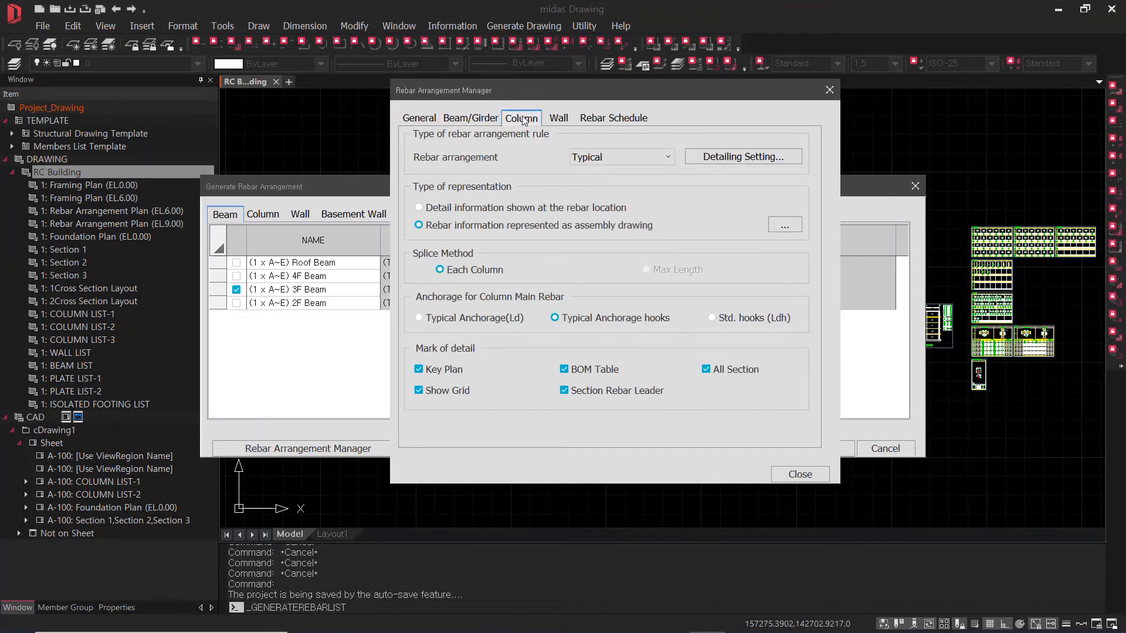
pyautogui.click(562, 118)
pyautogui.click(597, 118)
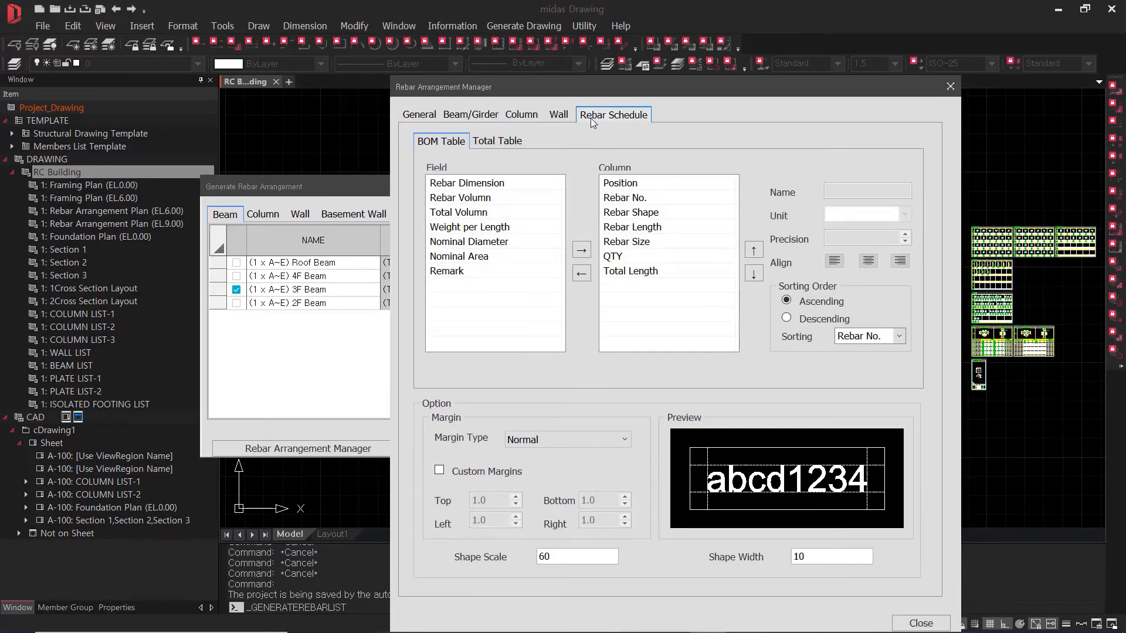
pyautogui.click(421, 115)
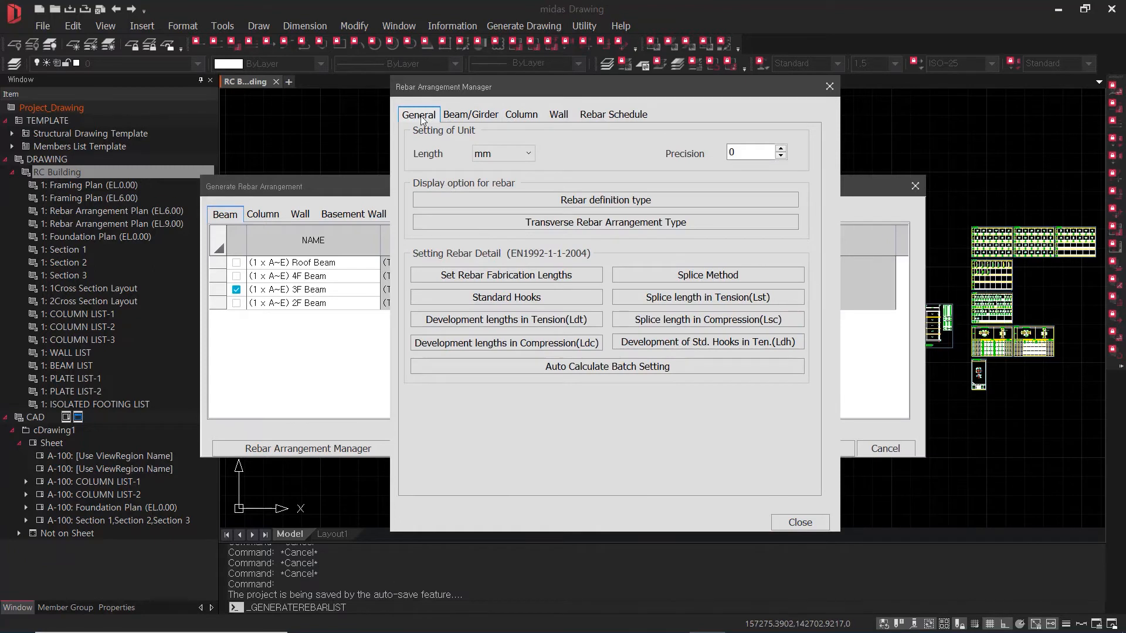
# Check the available length units, keeping mm, and open the rebar definition type settings.
pyautogui.click(529, 155)
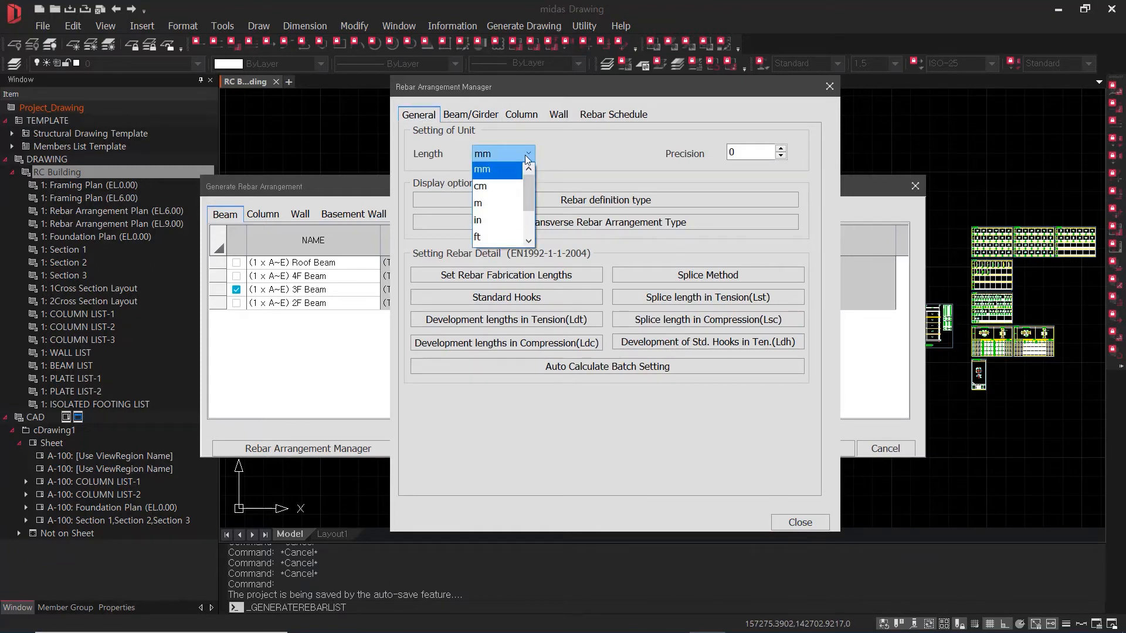
pyautogui.click(526, 156)
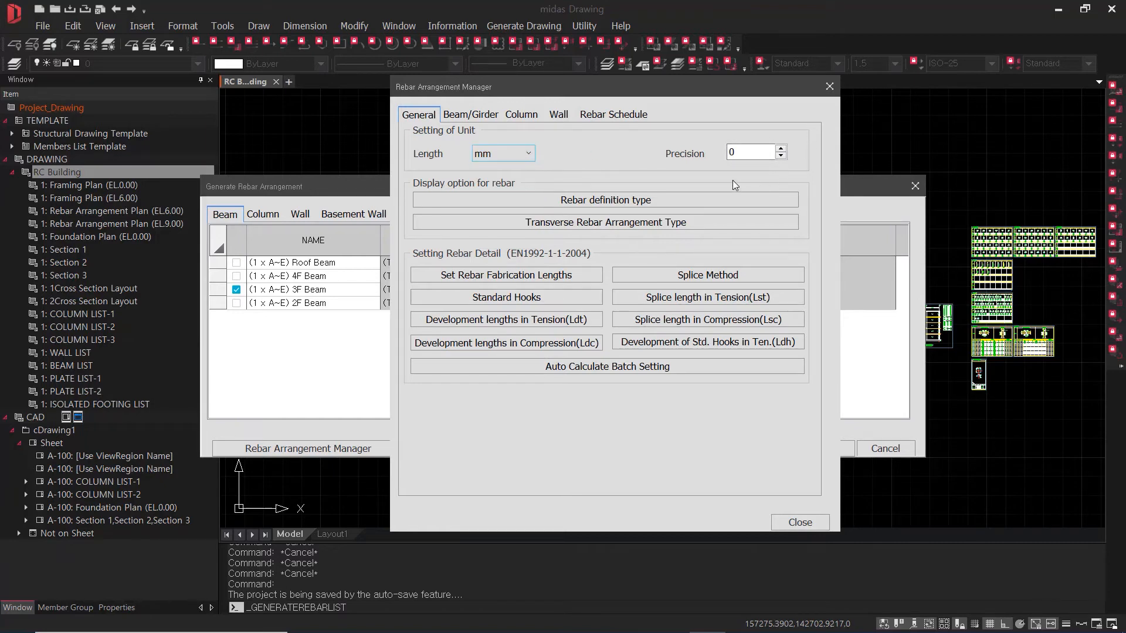
pyautogui.click(547, 201)
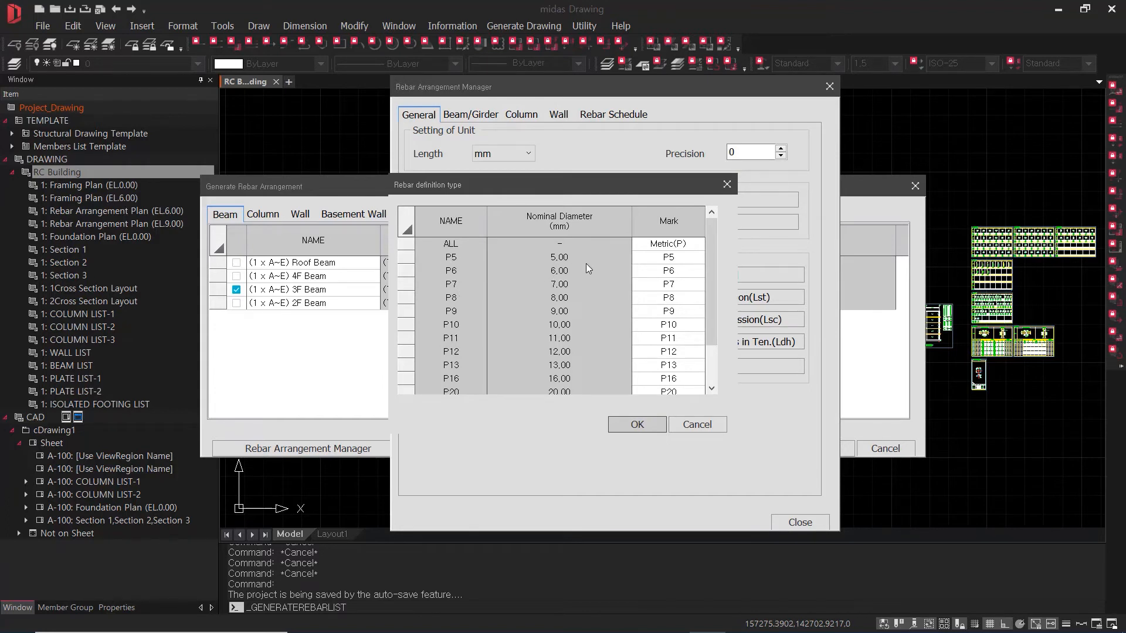
# Try the PHI(Ø) and IS(#) marks for all rebar sizes, and restore the Metric(P) mark.
pyautogui.click(702, 244)
pyautogui.click(700, 244)
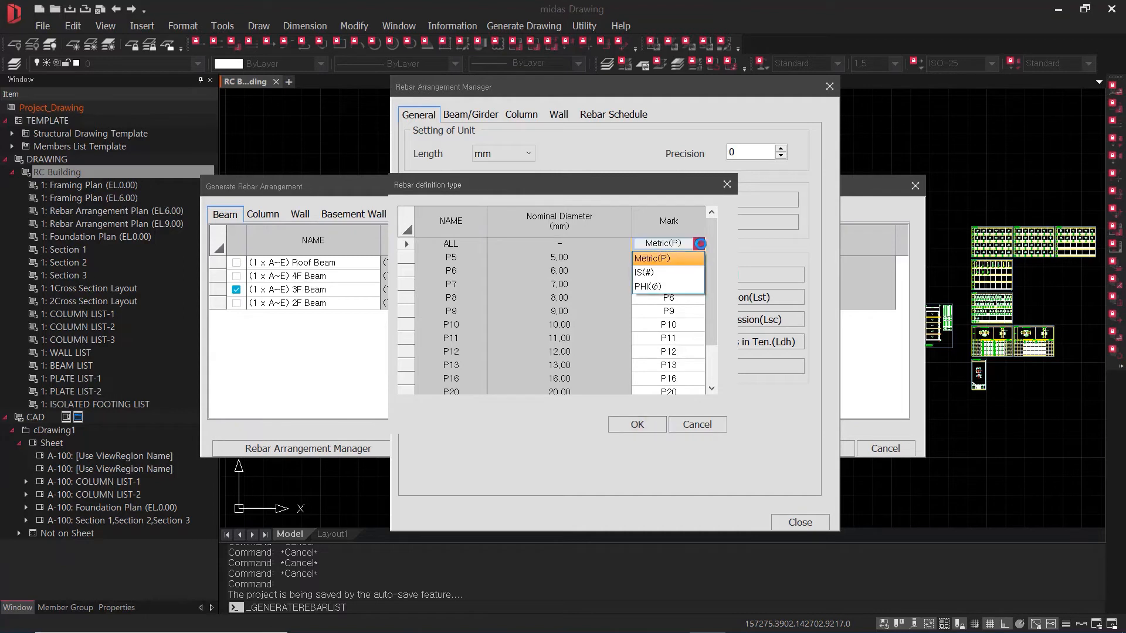
pyautogui.click(696, 291)
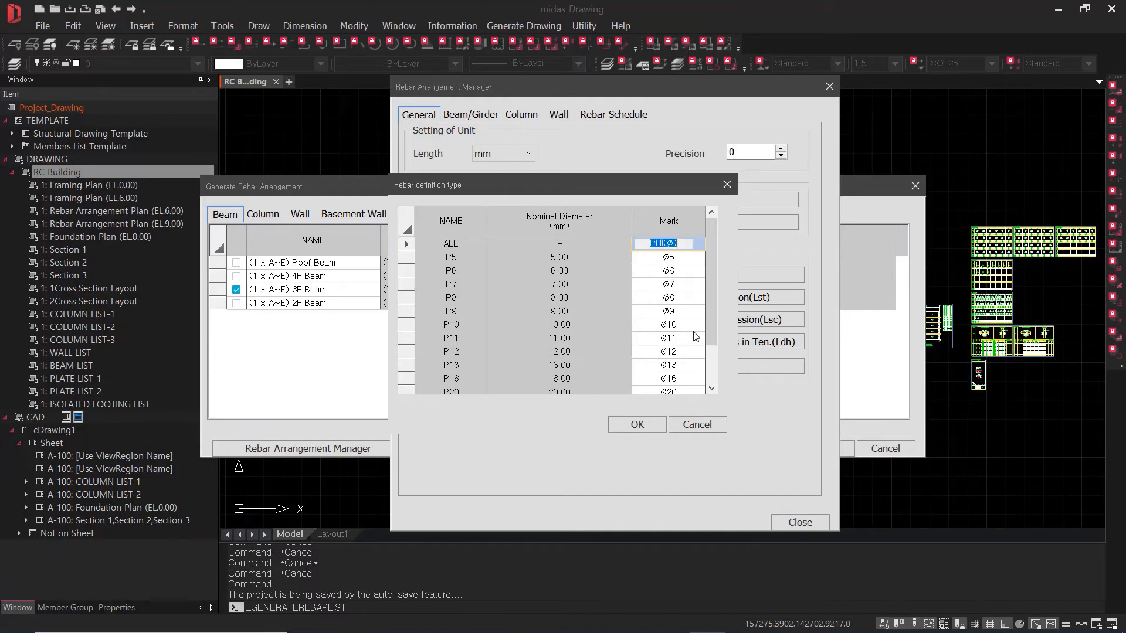
pyautogui.click(699, 243)
pyautogui.click(673, 267)
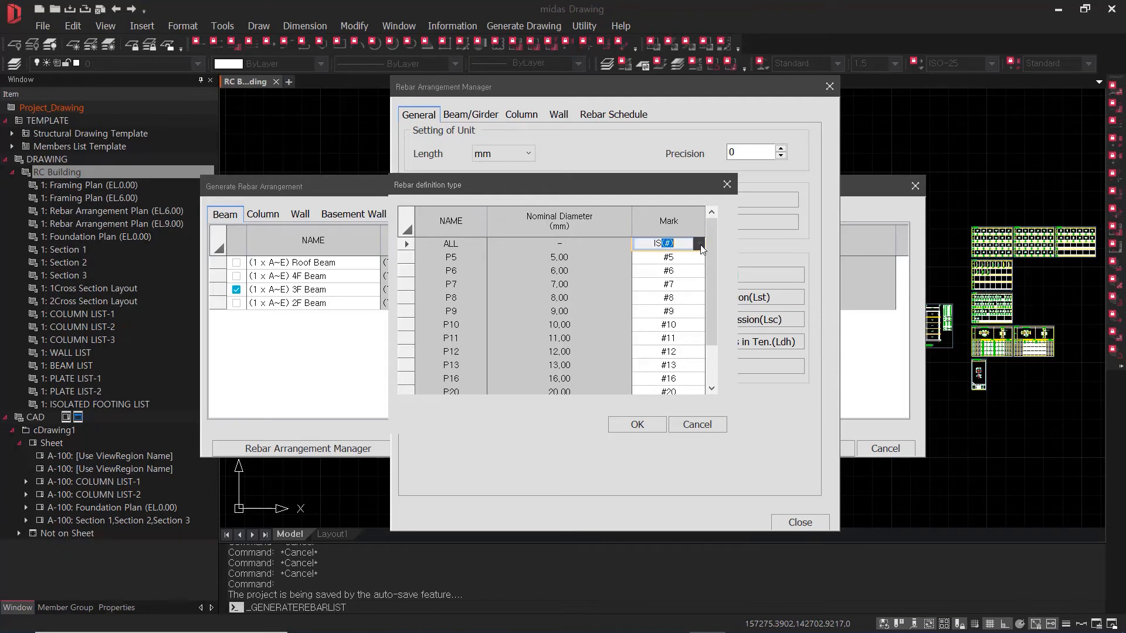
pyautogui.click(698, 244)
pyautogui.click(654, 258)
# Change the mark of the 7 mm rebar to D7 and accept the rebar definition types.
pyautogui.click(677, 290)
pyautogui.click(673, 290)
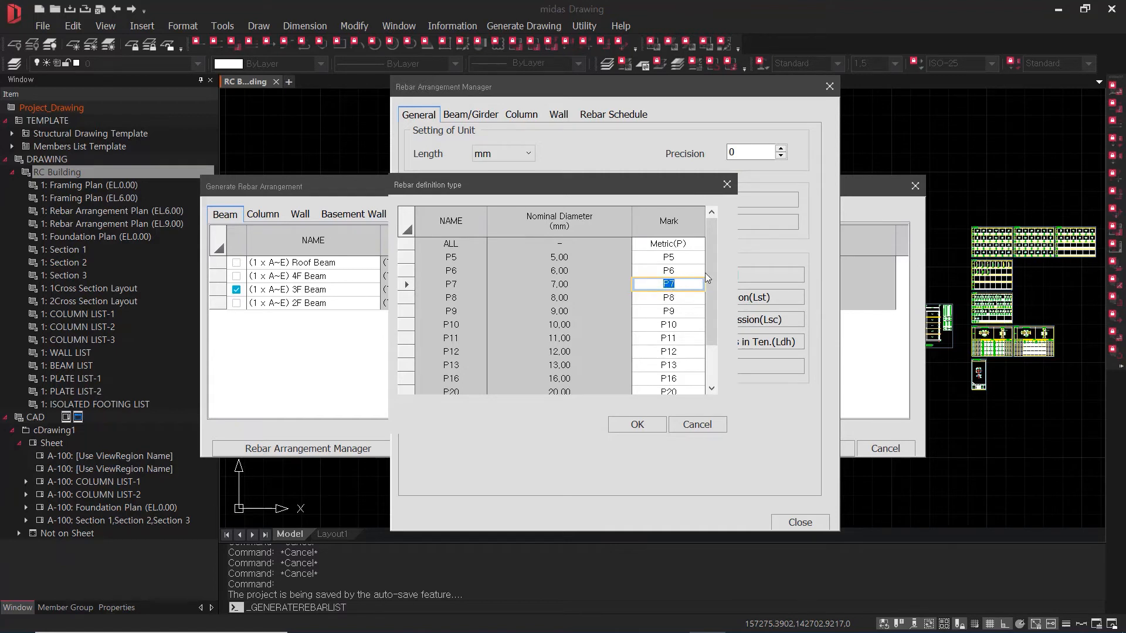
pyautogui.write('//')
pyautogui.click(680, 339)
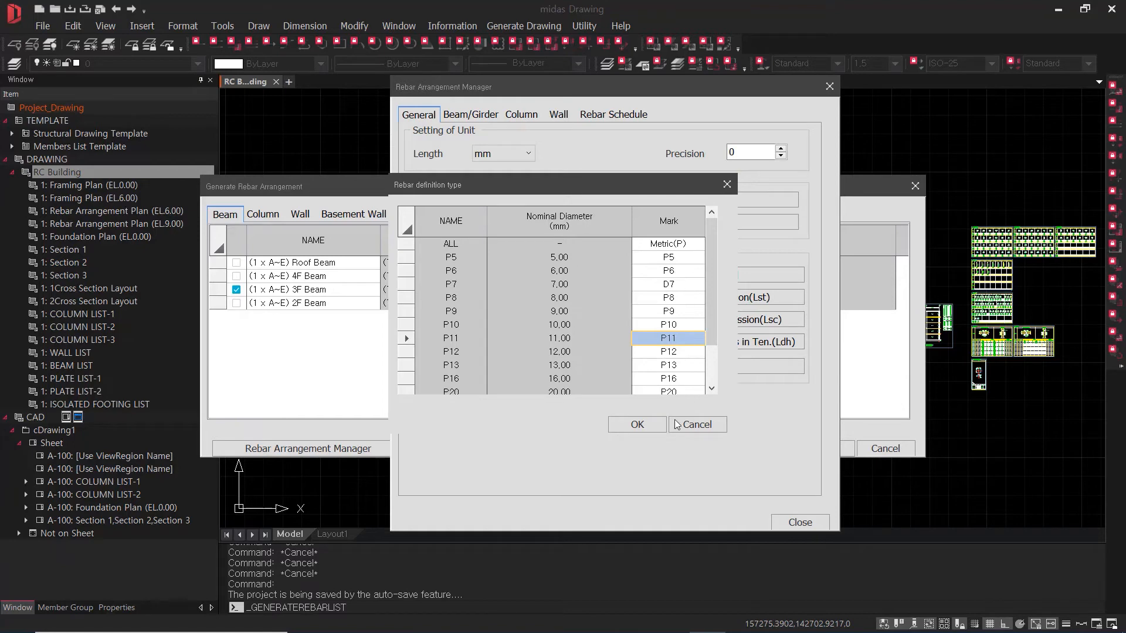
pyautogui.click(654, 428)
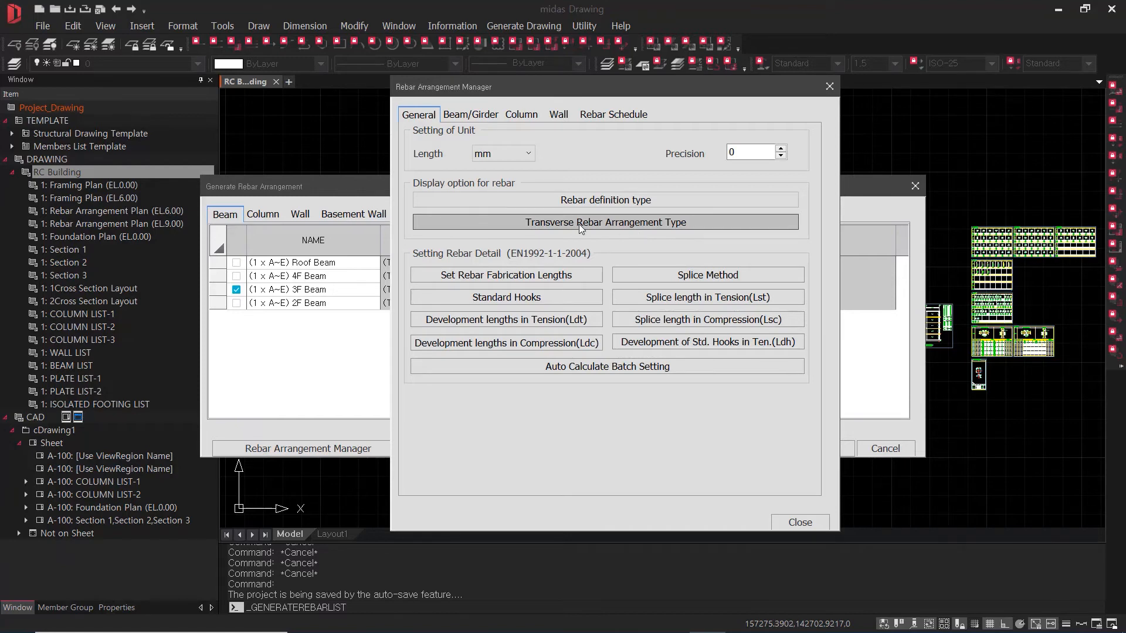
# Review the transverse rebar arrangement types and accept arranging transverse rebar as design spacing.
pyautogui.click(708, 220)
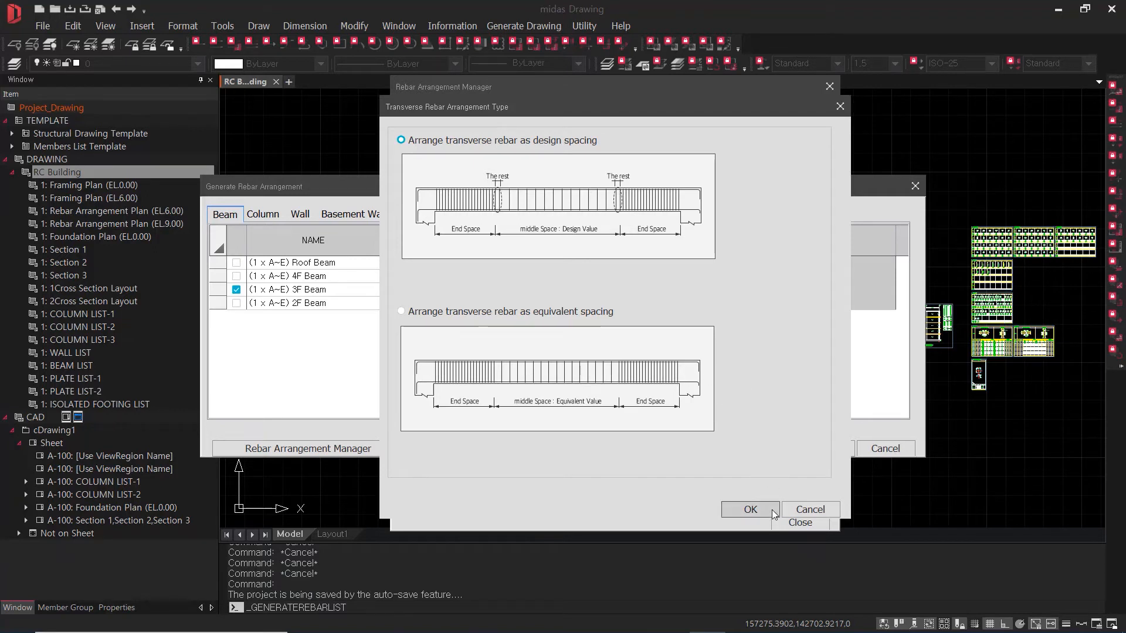
pyautogui.click(751, 509)
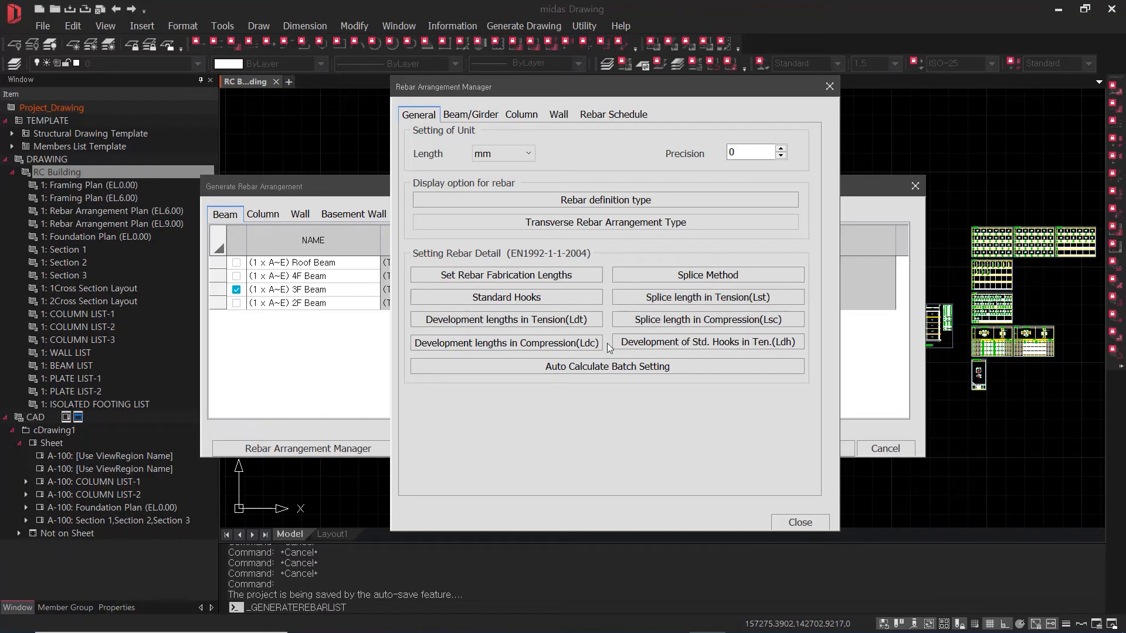
# Try a 6m fabrication length for all beam/girder rebar, restore 8m, and accept the fabrication lengths after checking those for columns.
pyautogui.click(564, 279)
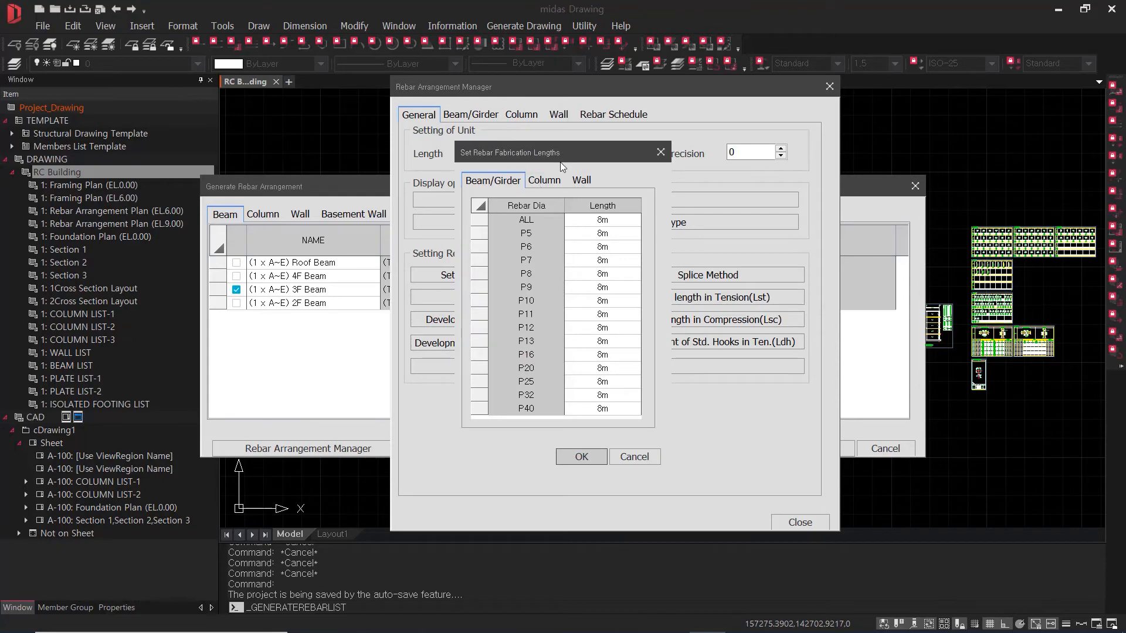
pyautogui.click(637, 221)
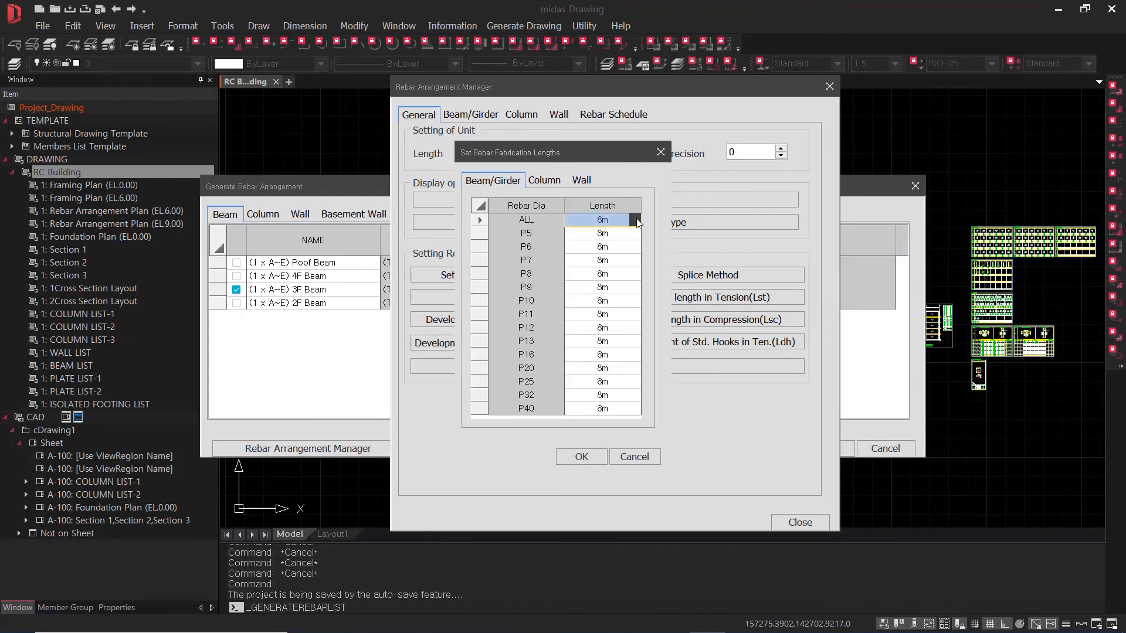
pyautogui.click(637, 220)
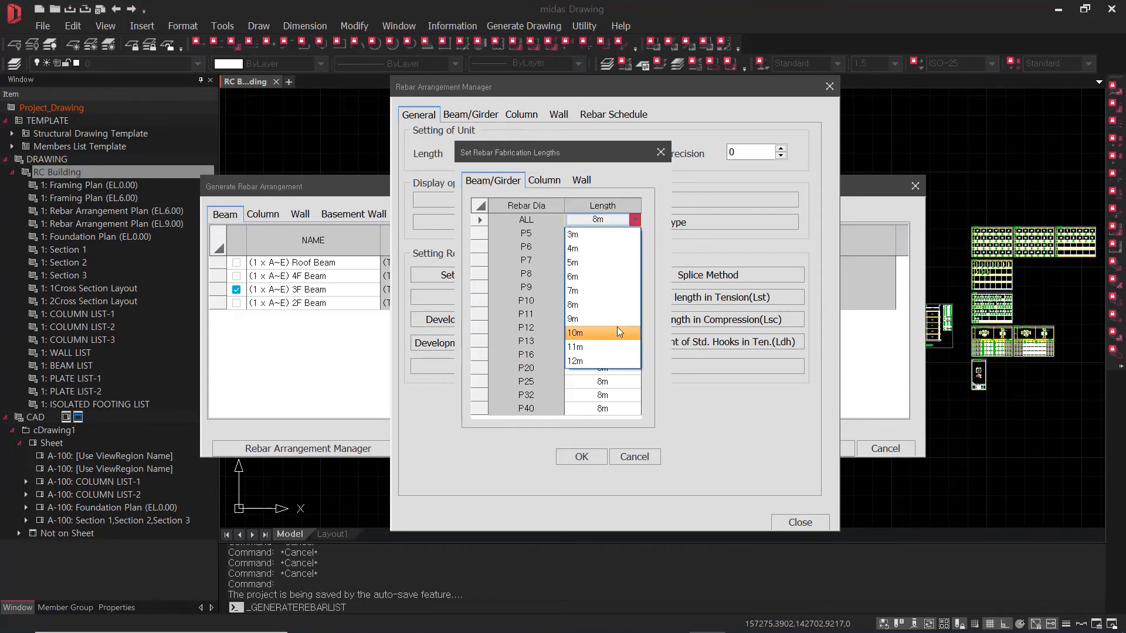
pyautogui.click(627, 287)
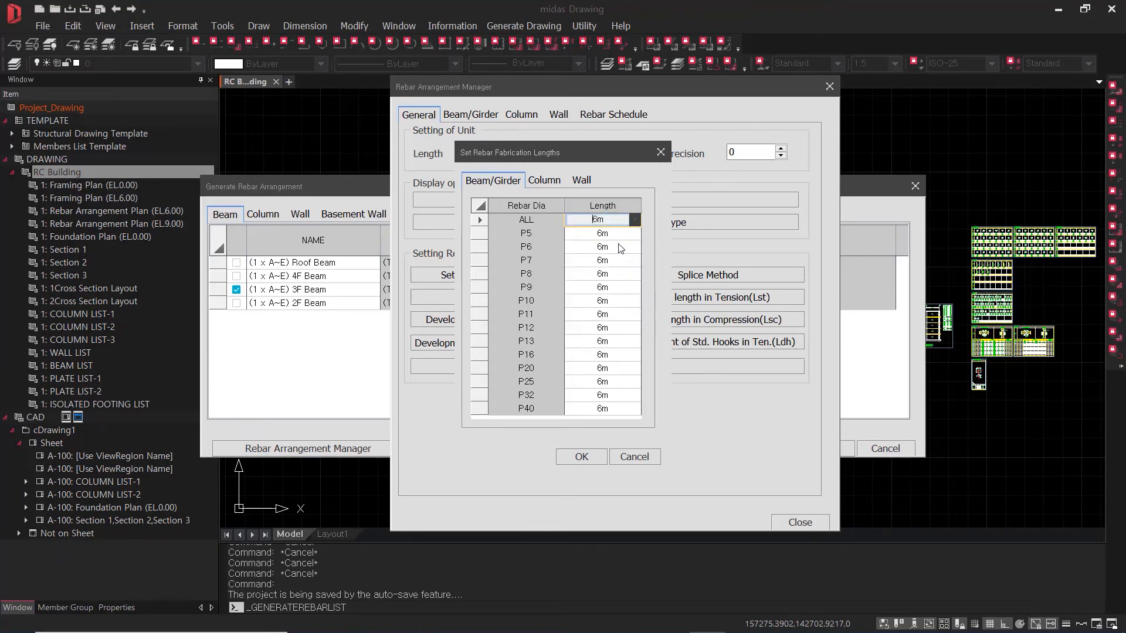
pyautogui.click(637, 220)
pyautogui.click(618, 312)
pyautogui.click(551, 183)
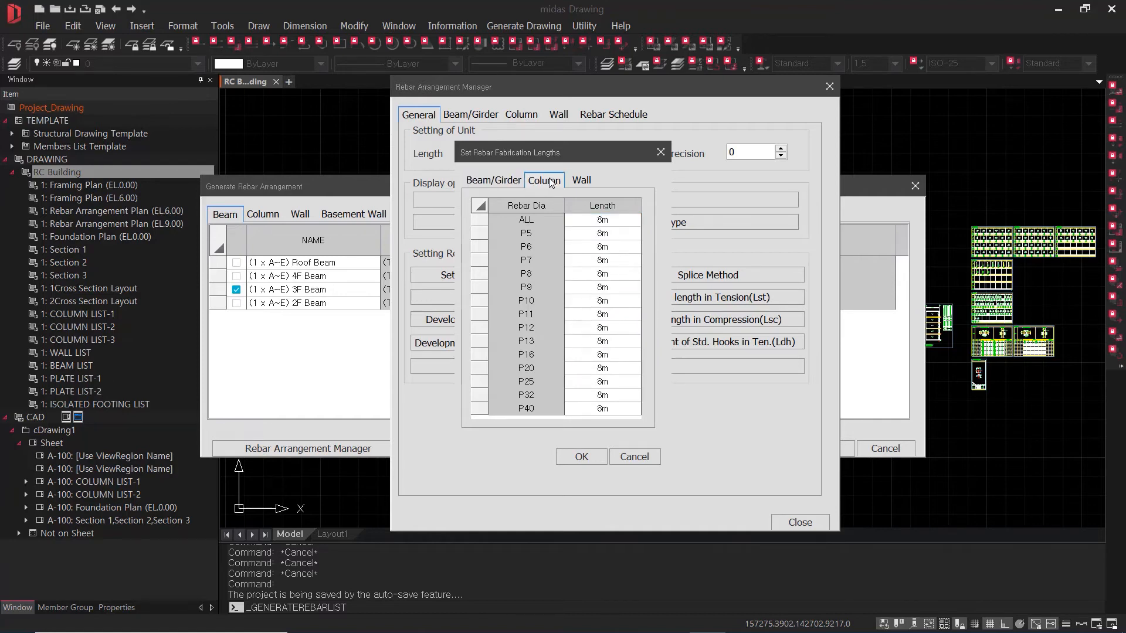
pyautogui.click(583, 456)
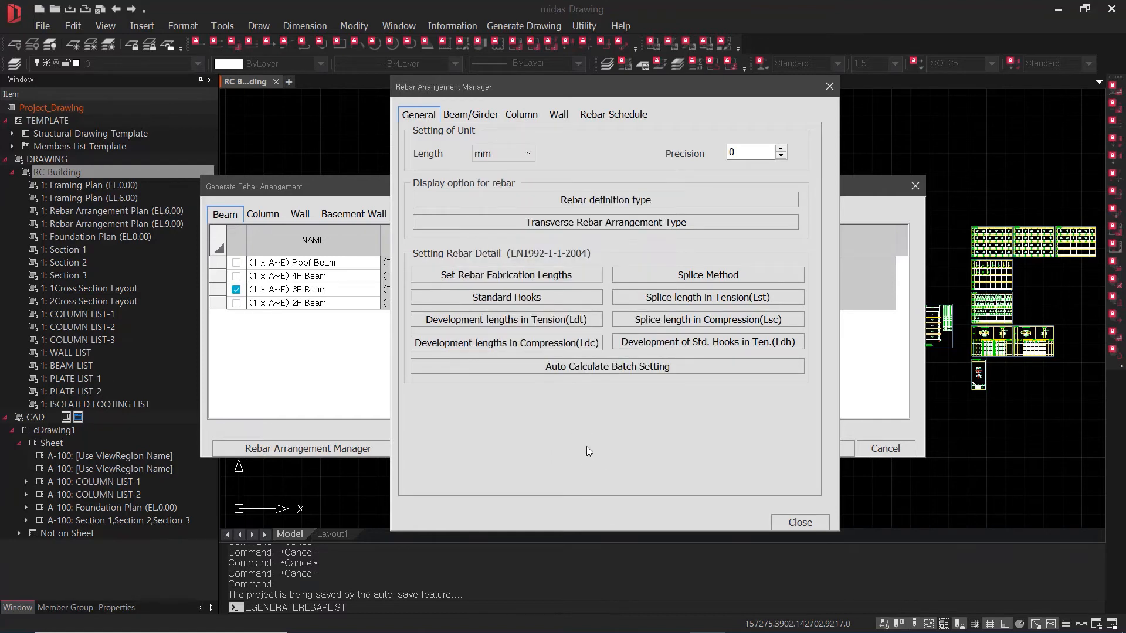
# Review the splice methods for each member type, checking the one for beams and girders.
pyautogui.click(678, 277)
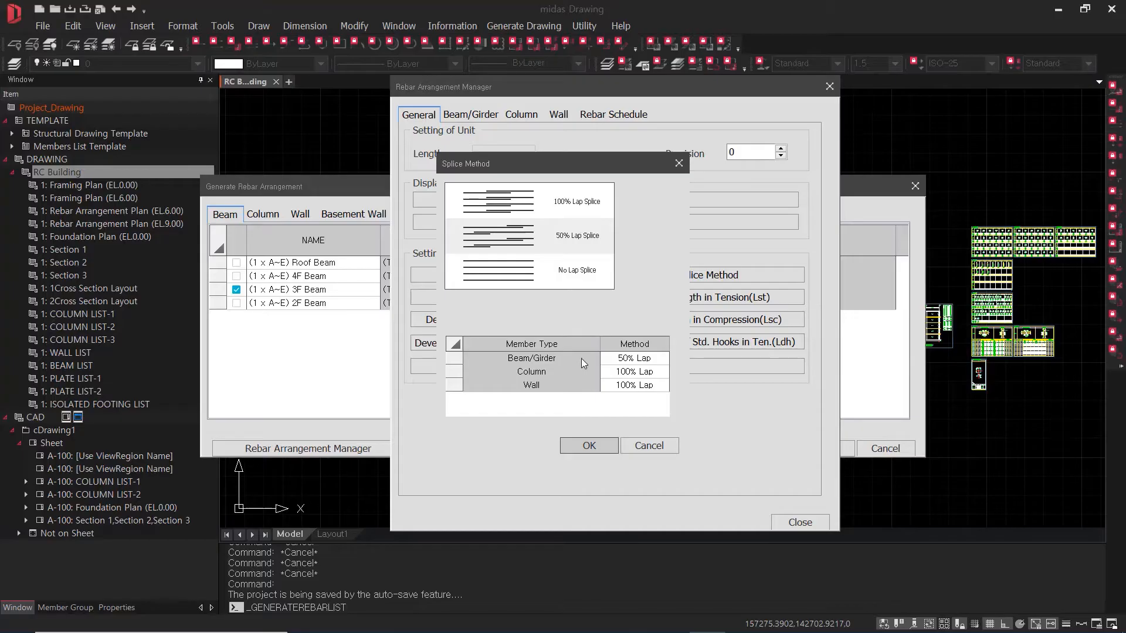
pyautogui.click(582, 357)
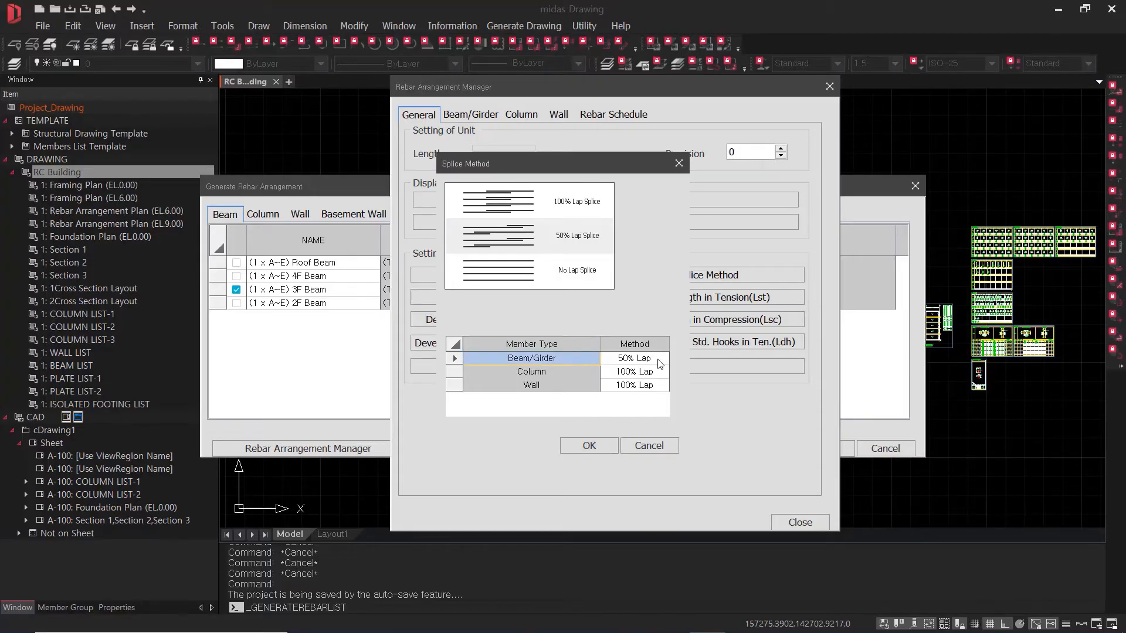
pyautogui.click(636, 358)
pyautogui.click(664, 359)
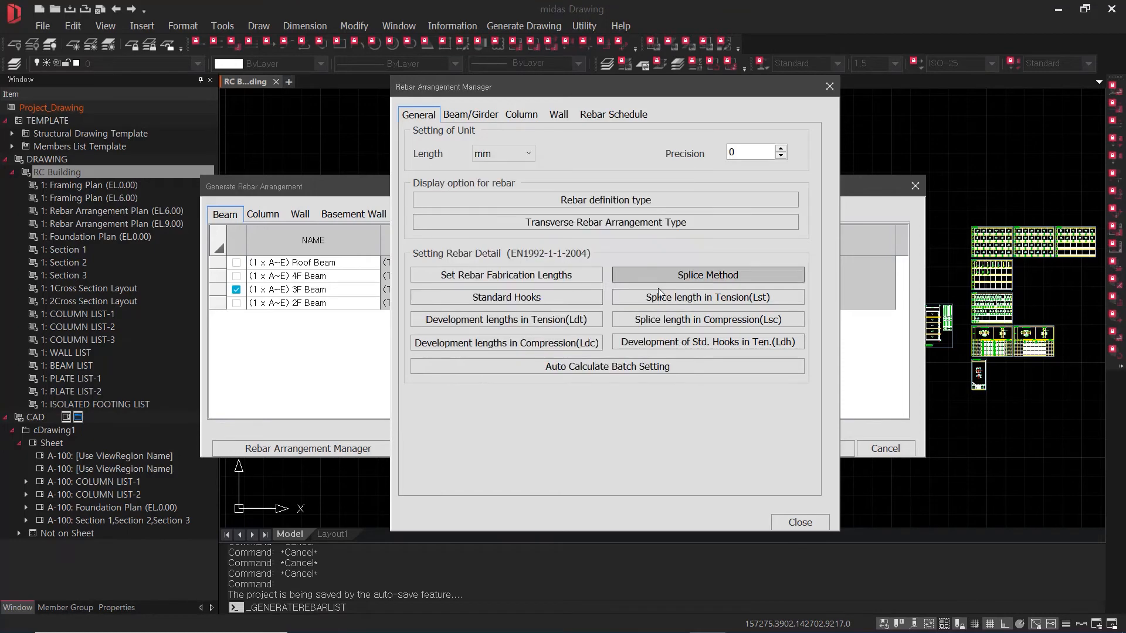
pyautogui.click(572, 300)
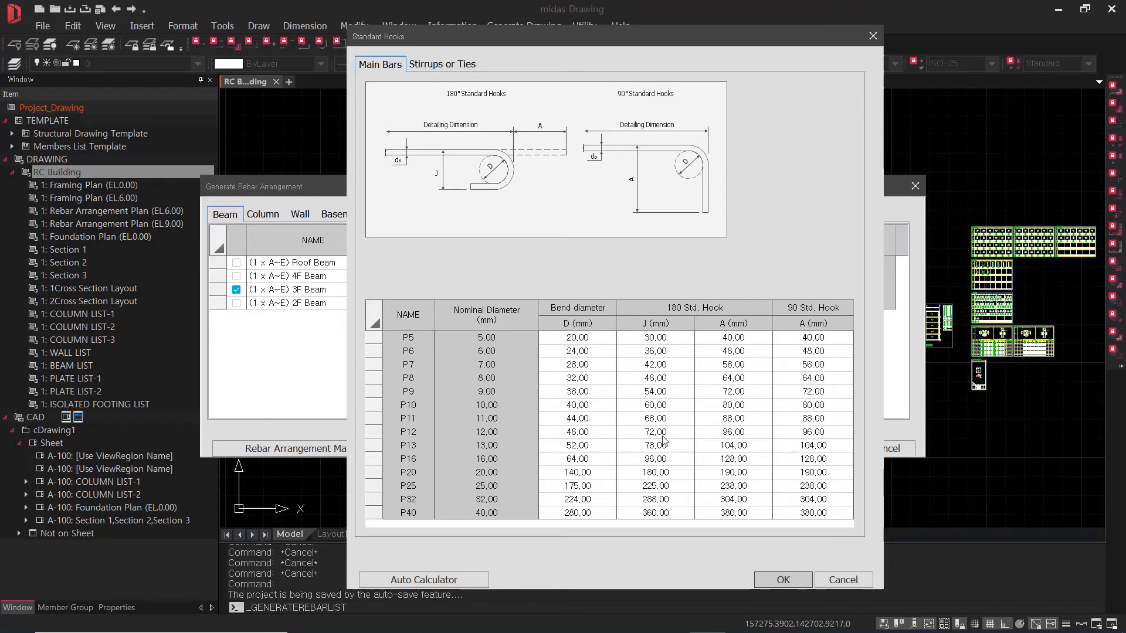
pyautogui.click(480, 580)
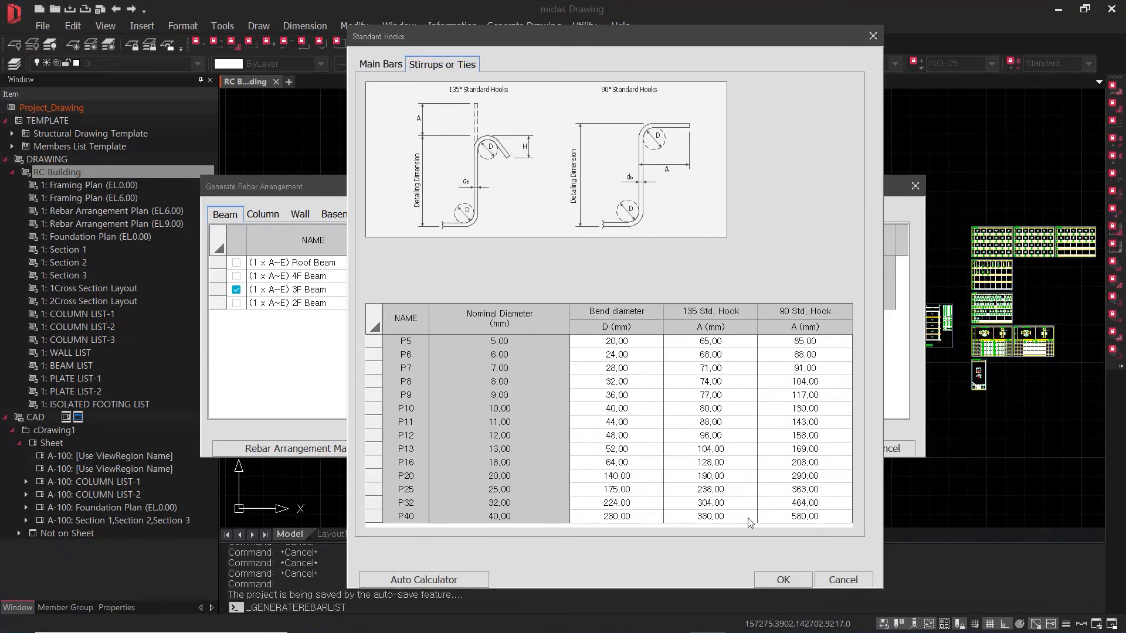
pyautogui.click(484, 581)
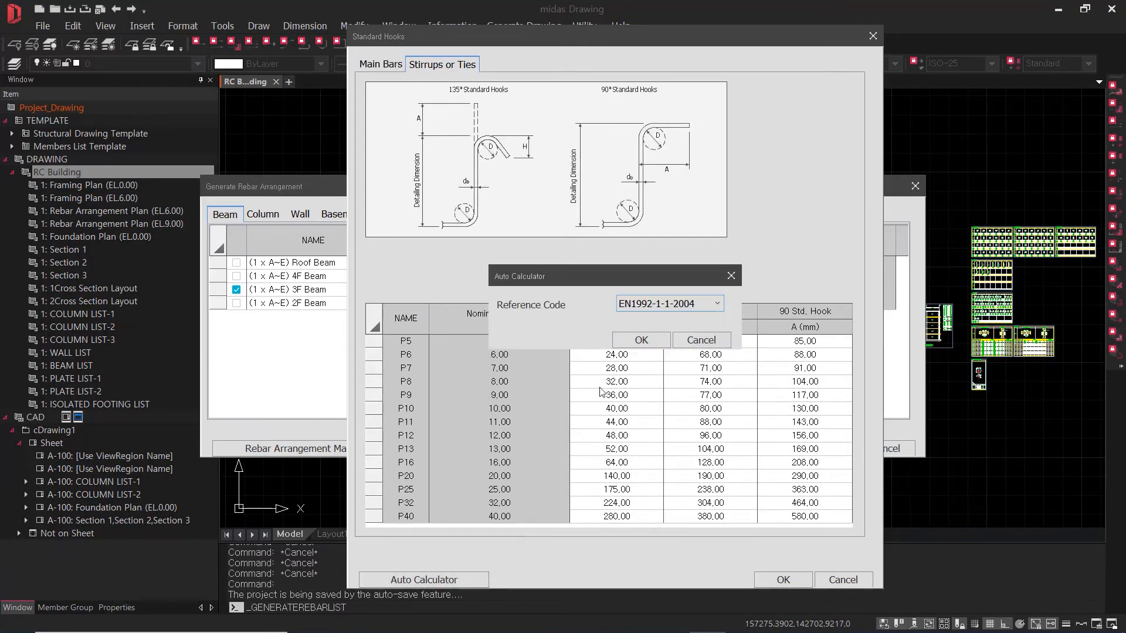
pyautogui.click(660, 340)
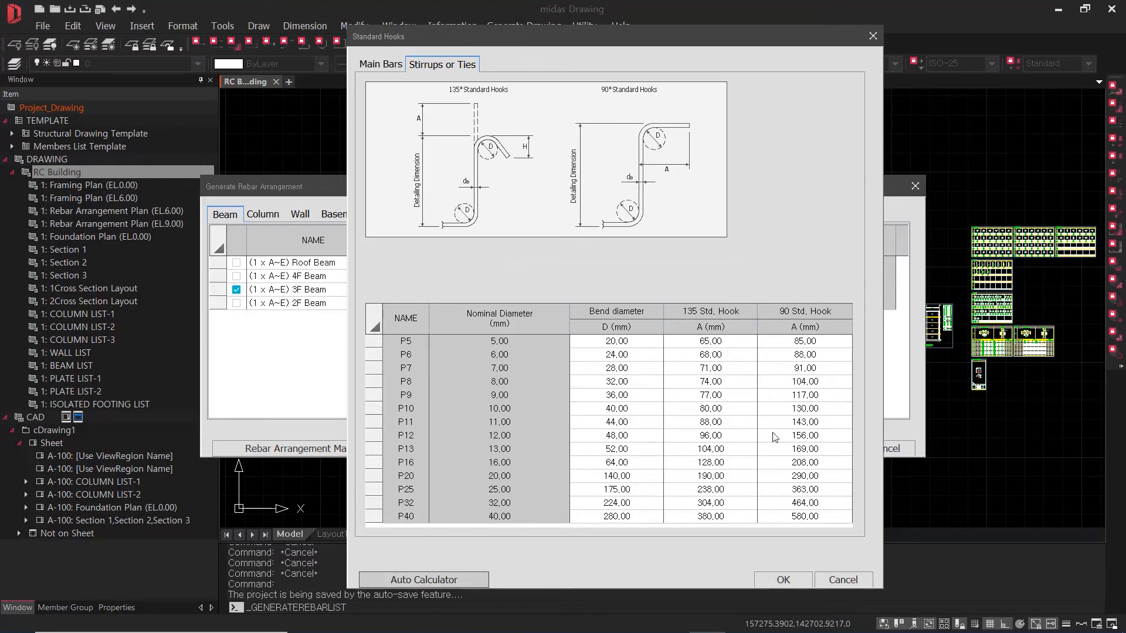
pyautogui.click(788, 578)
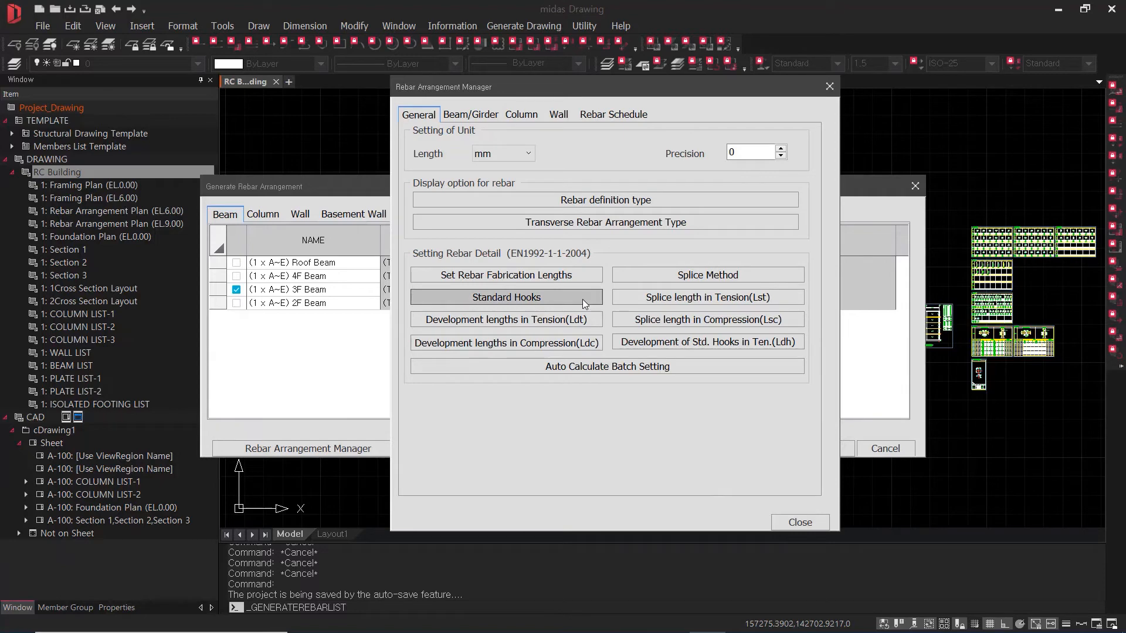
pyautogui.click(733, 297)
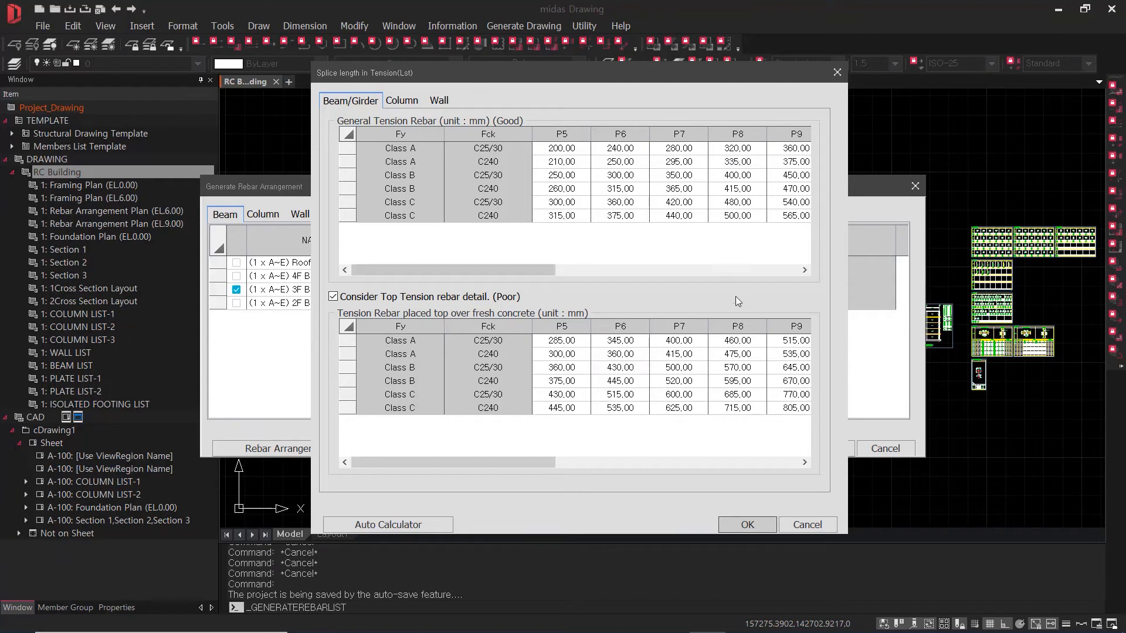
pyautogui.moveTo(536, 269); pyautogui.dragTo(506, 269)
pyautogui.click(410, 525)
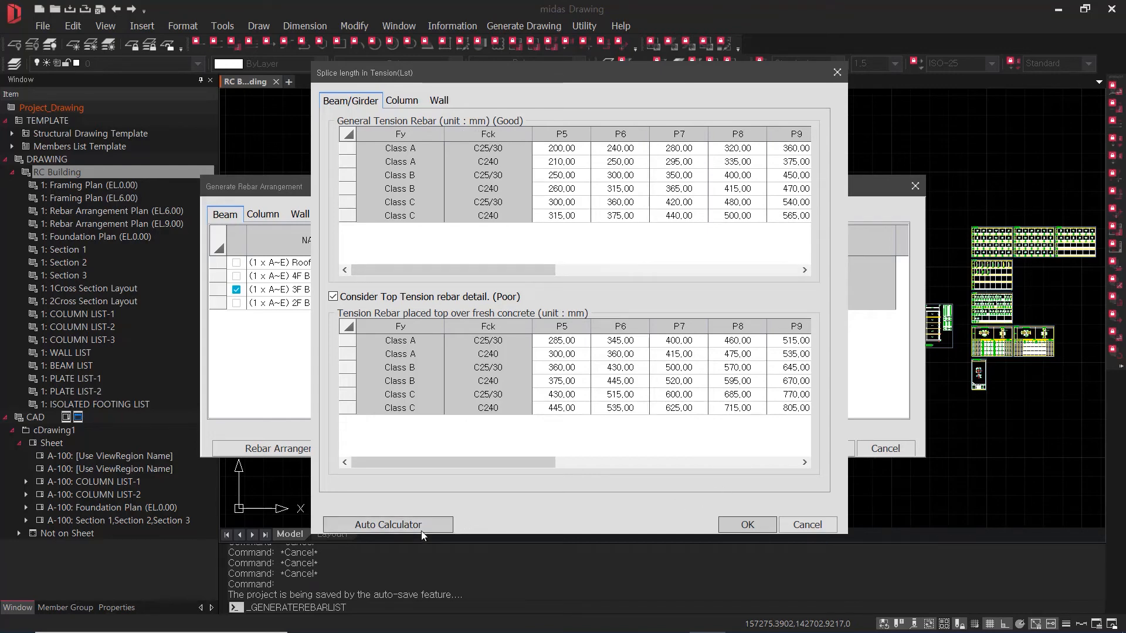
pyautogui.click(633, 341)
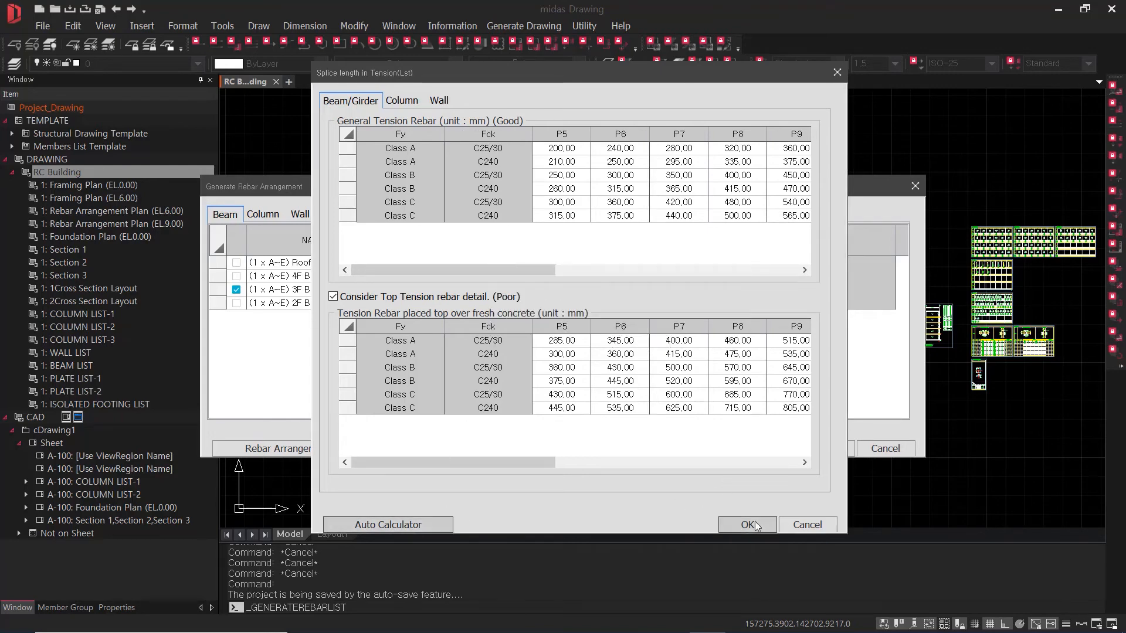
pyautogui.click(753, 527)
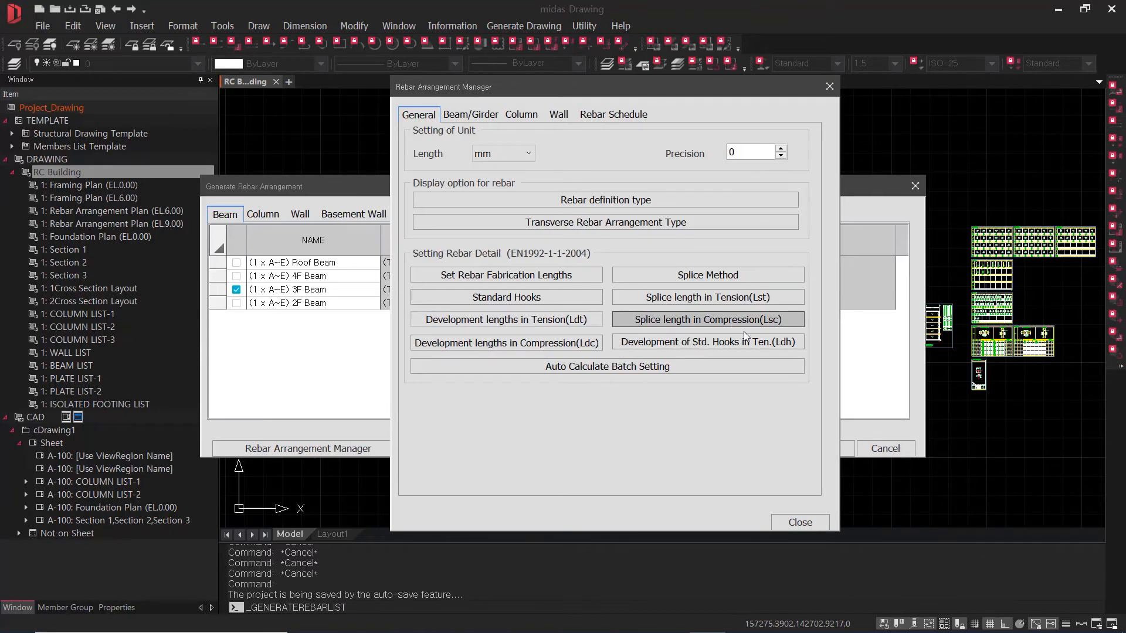
pyautogui.click(751, 367)
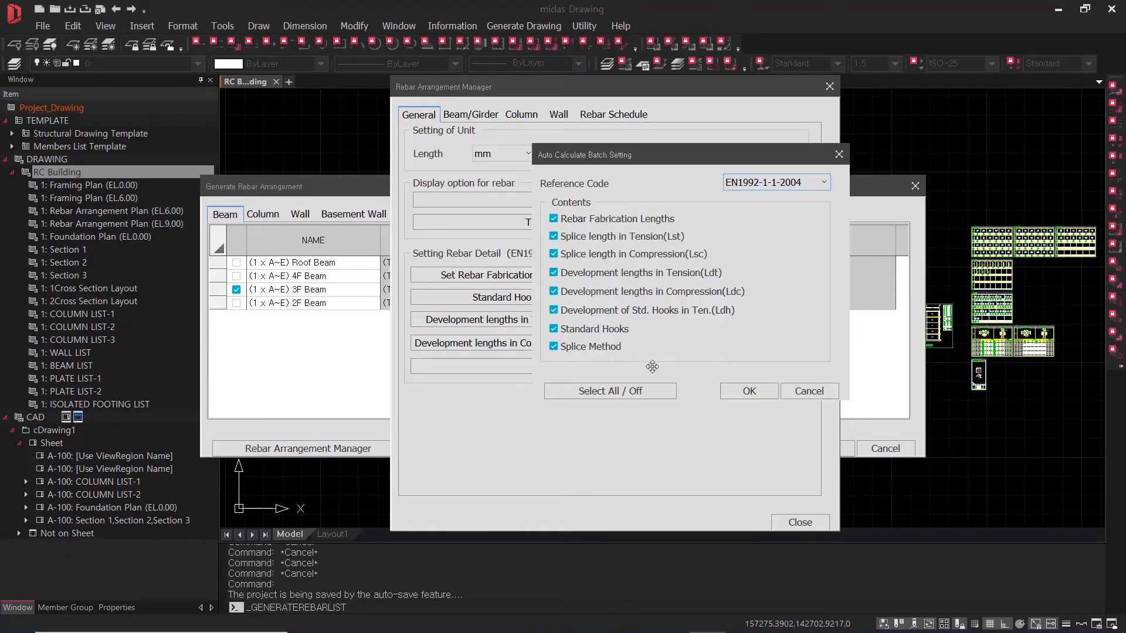
pyautogui.click(774, 399)
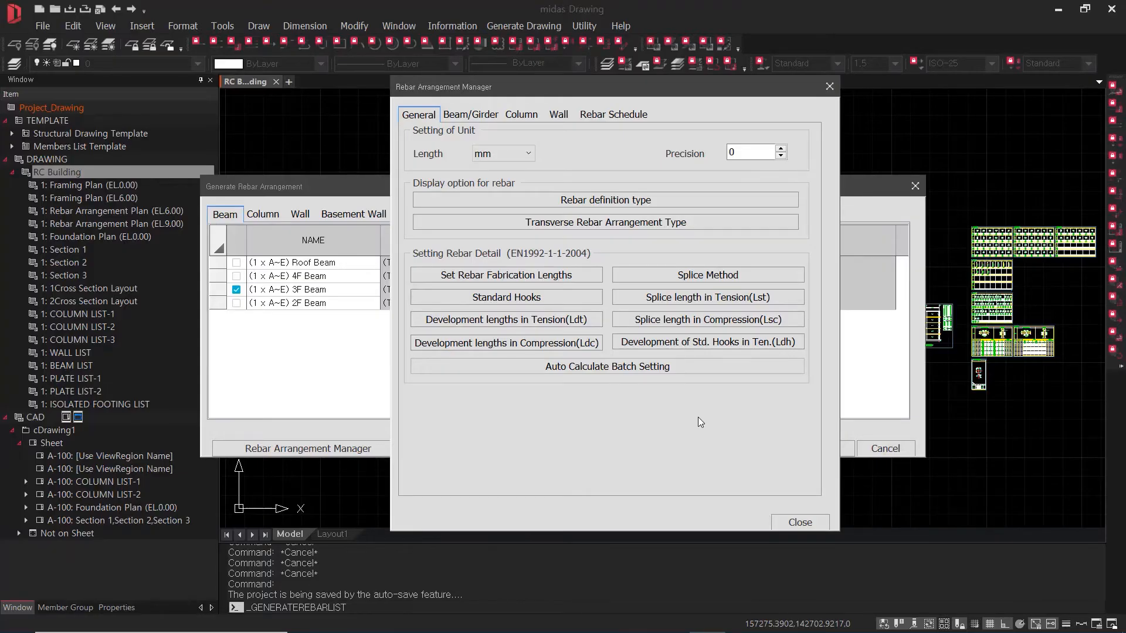
# Review the typical reinforcement detailing settings for girders, beams and footing girders, and accept them.
pyautogui.click(485, 115)
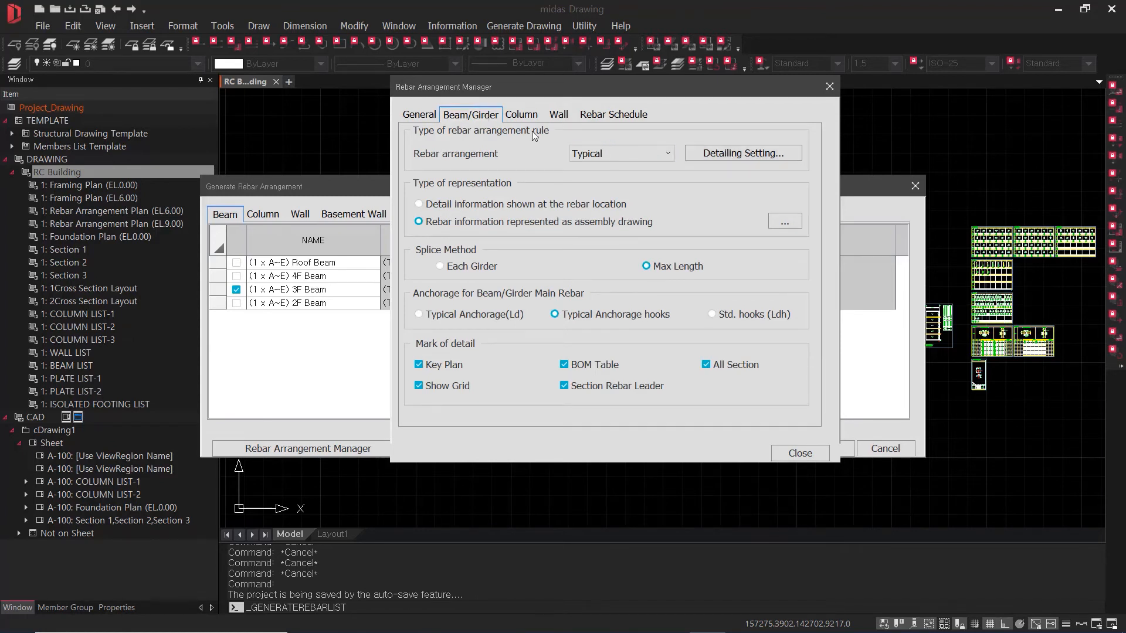
pyautogui.click(780, 154)
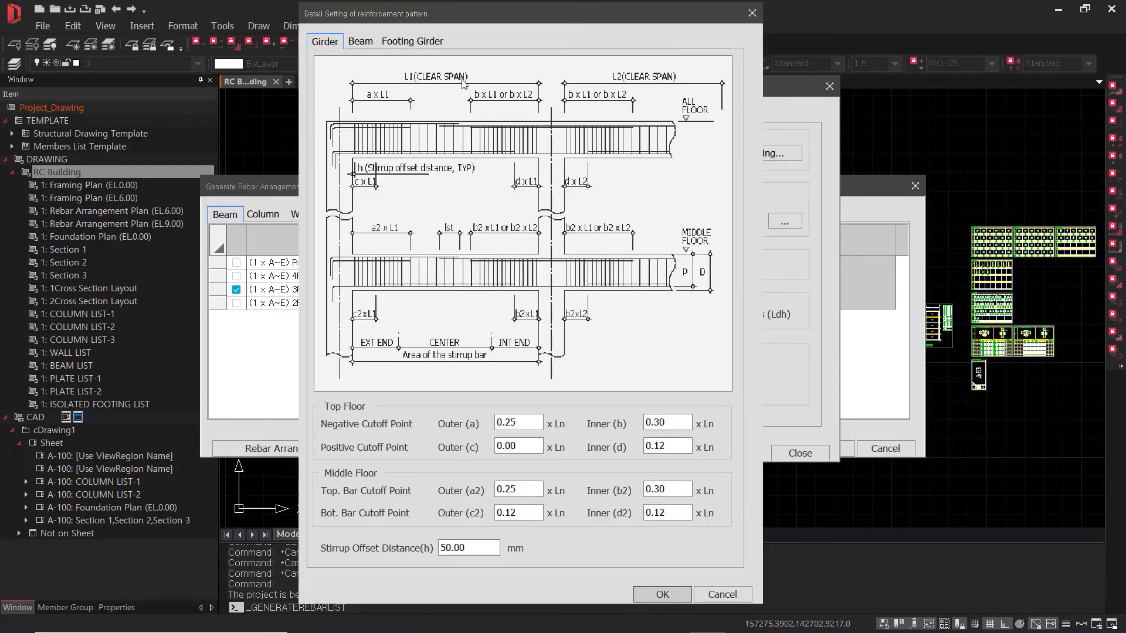
pyautogui.click(360, 42)
pyautogui.click(414, 44)
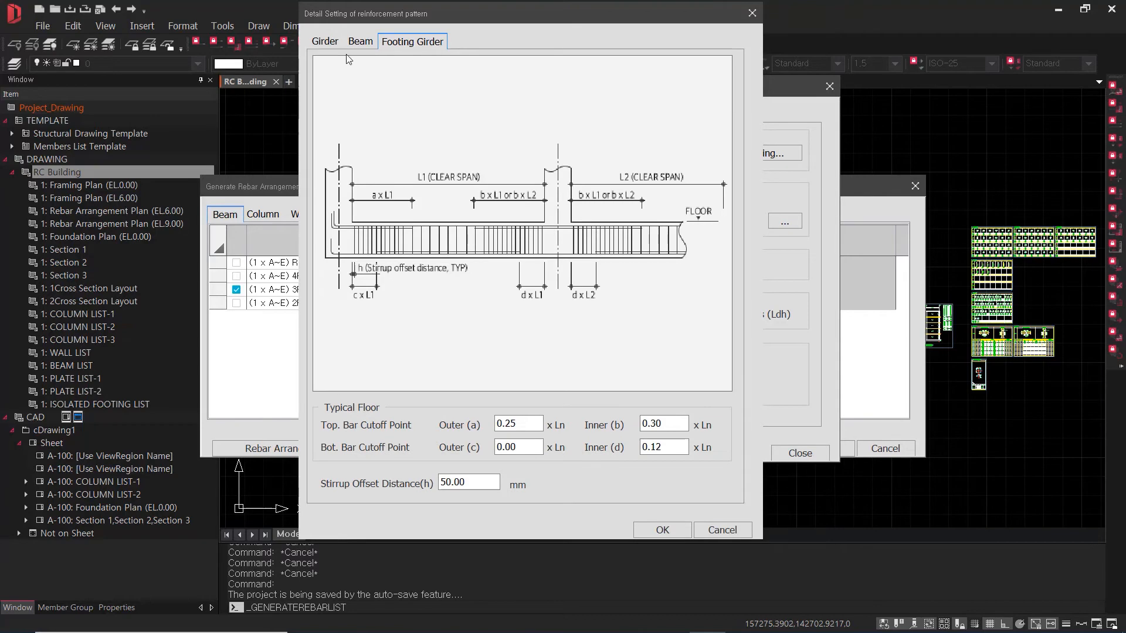
pyautogui.click(324, 41)
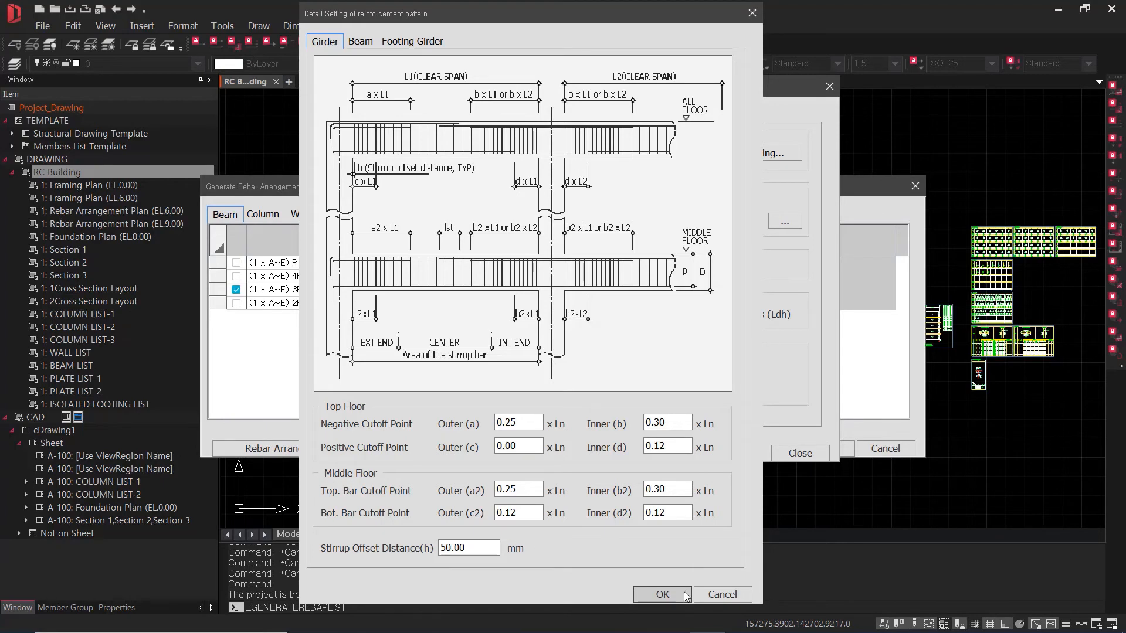
pyautogui.click(663, 595)
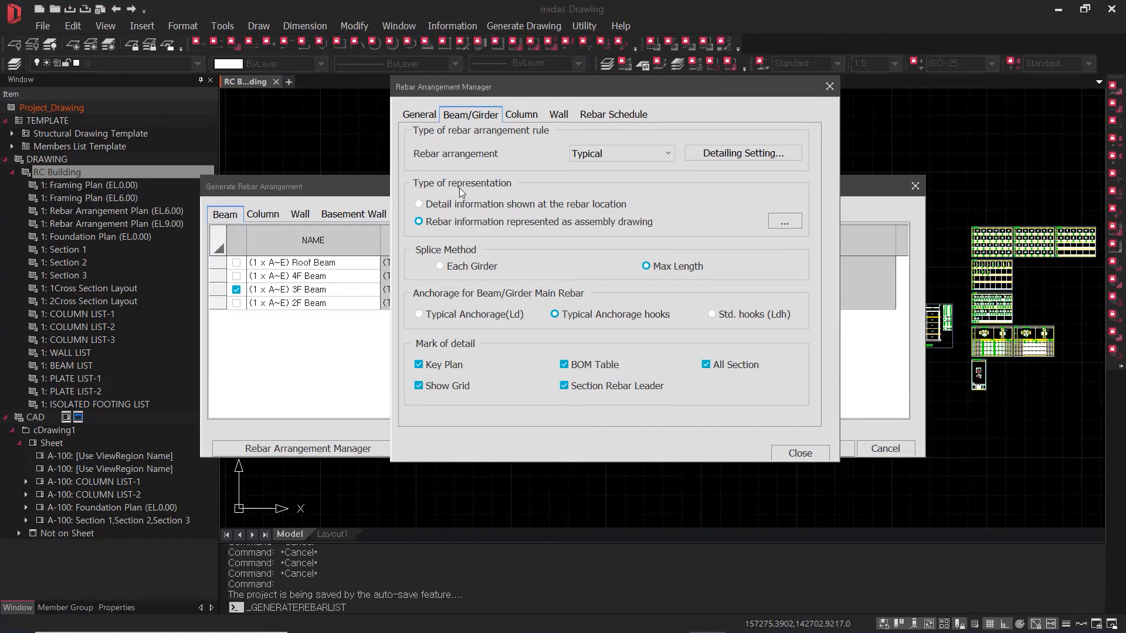
# Preview the Position Bot layout for the beam assembly drawing and restore Position Top and Bot.
pyautogui.click(785, 221)
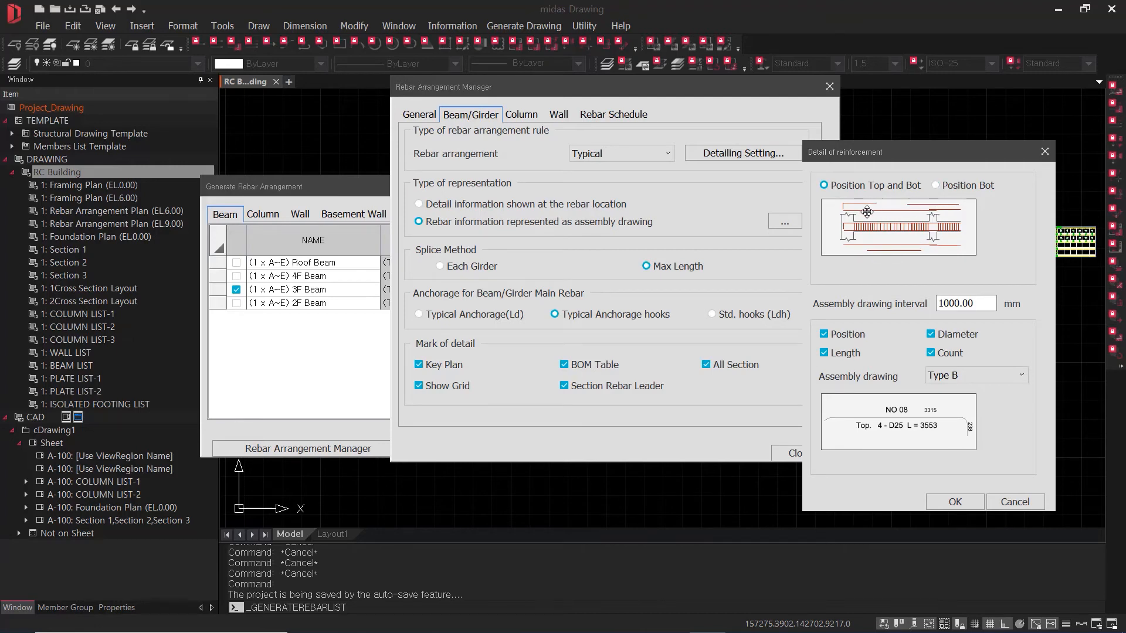
pyautogui.click(966, 186)
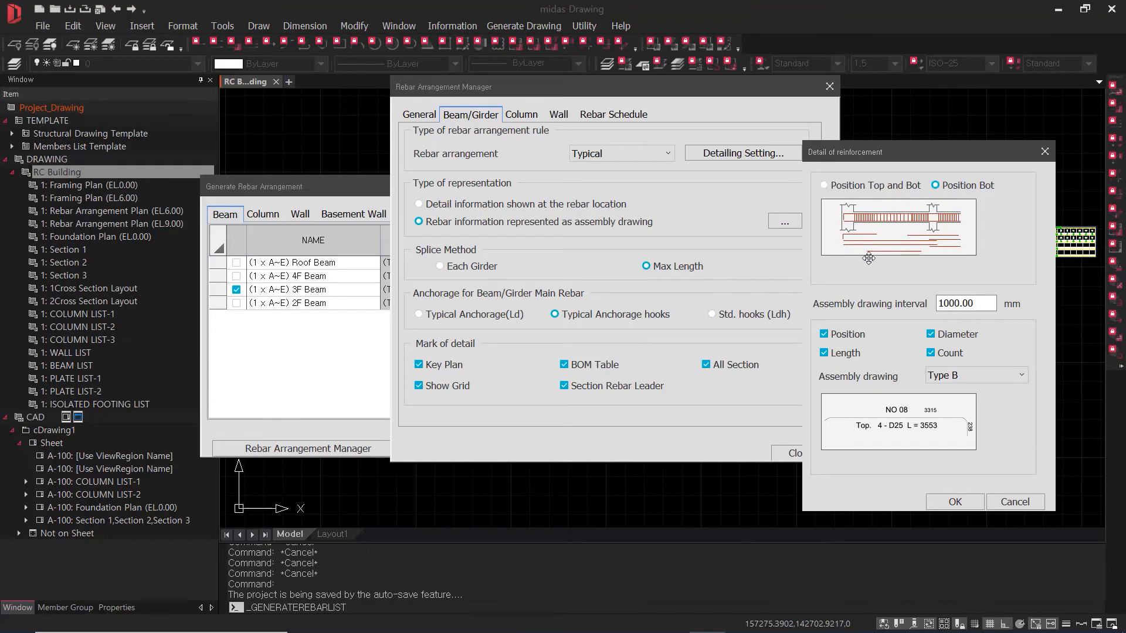
pyautogui.click(860, 187)
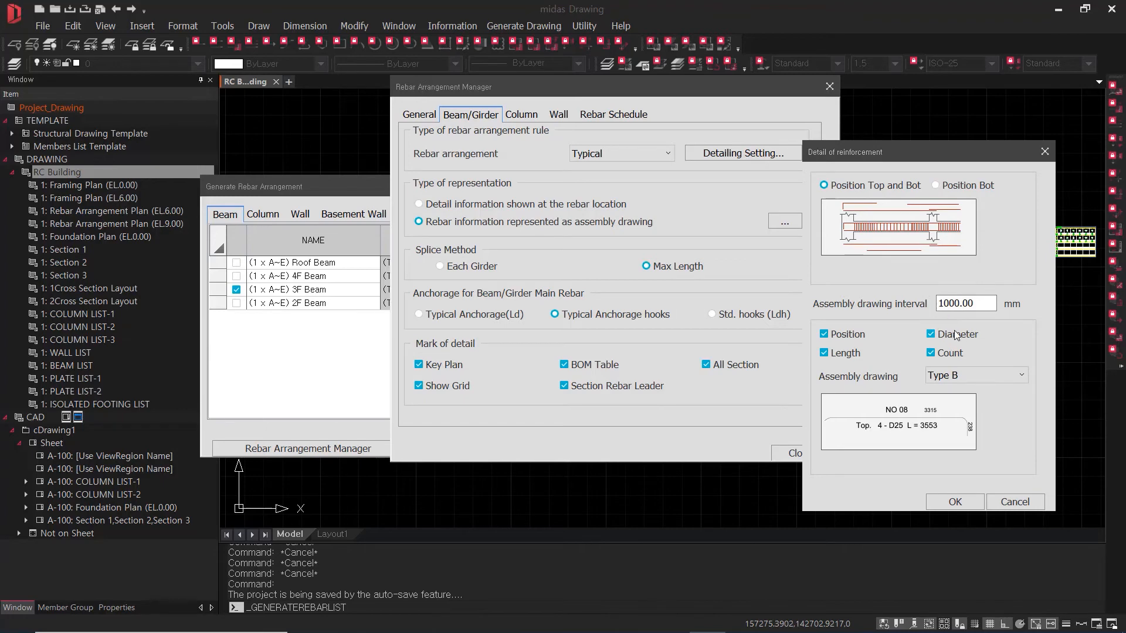
# Set the beam assembly drawing to Type A, accept the reinforcement detail, and choose Each Girder as the splice method.
pyautogui.click(983, 374)
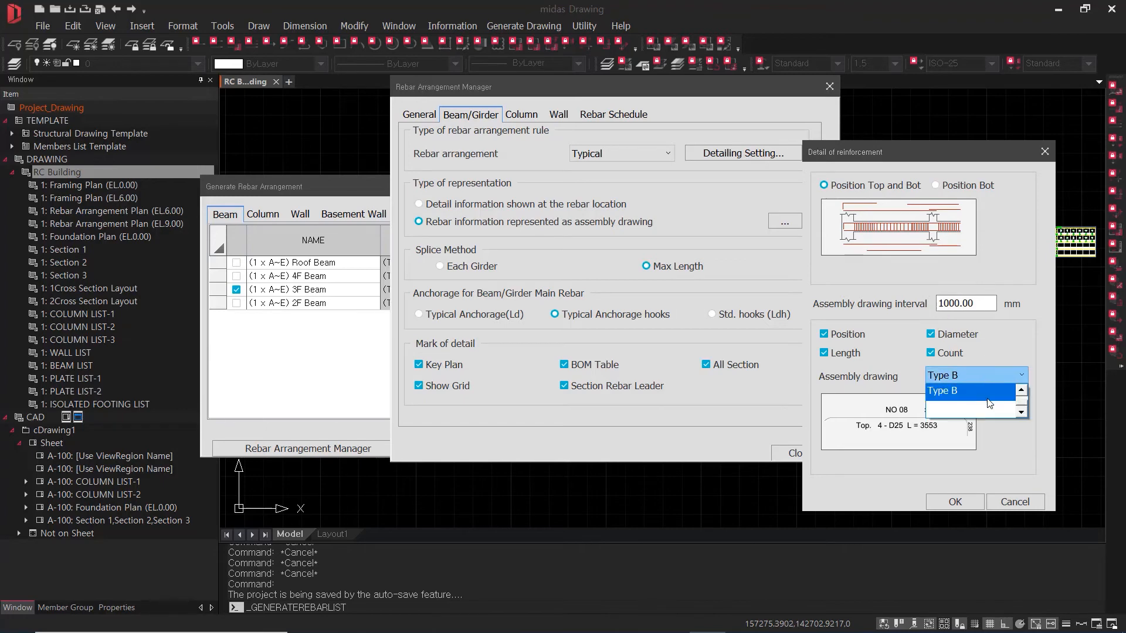
pyautogui.click(973, 391)
pyautogui.click(980, 378)
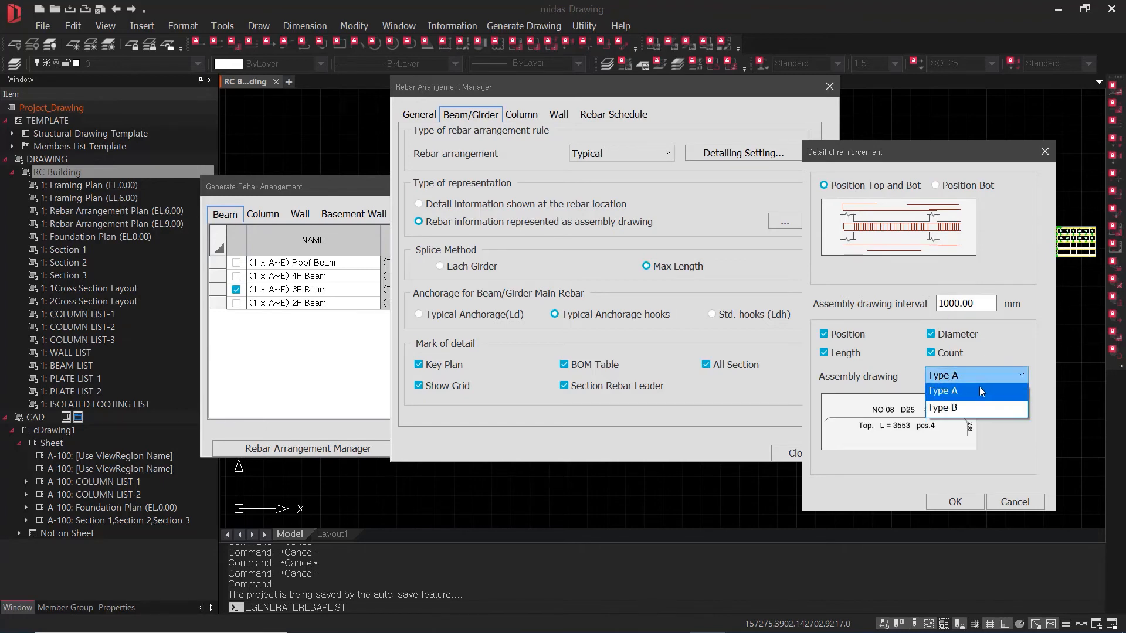
pyautogui.click(981, 397)
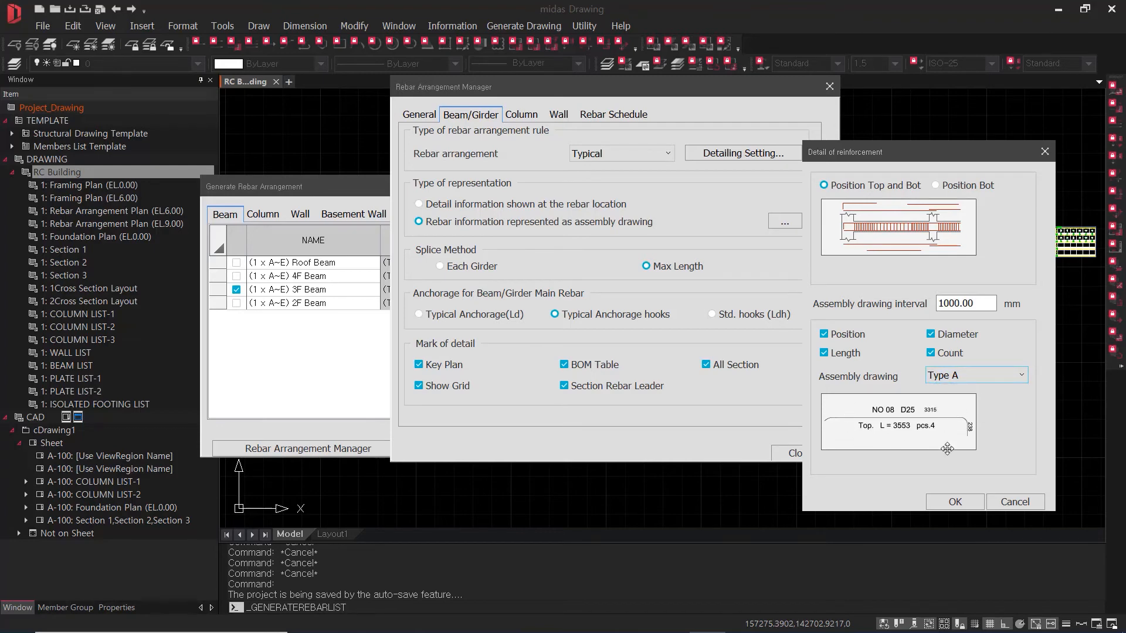
pyautogui.click(967, 507)
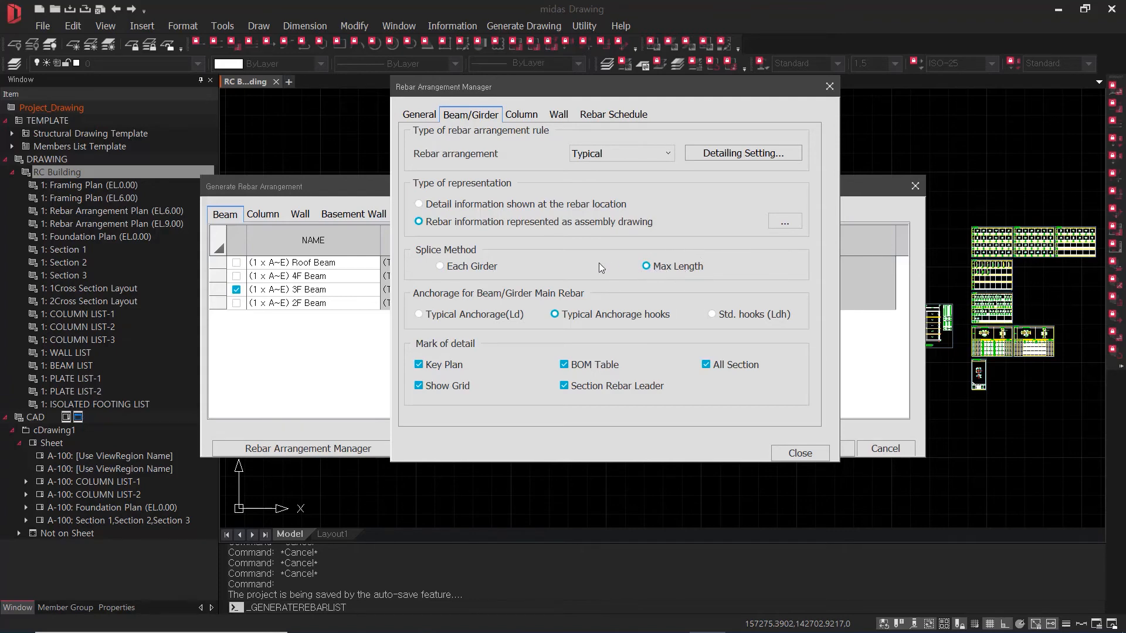
pyautogui.click(484, 265)
# Review the column rebar arrangement settings and the typical column detailing pattern.
pyautogui.click(521, 115)
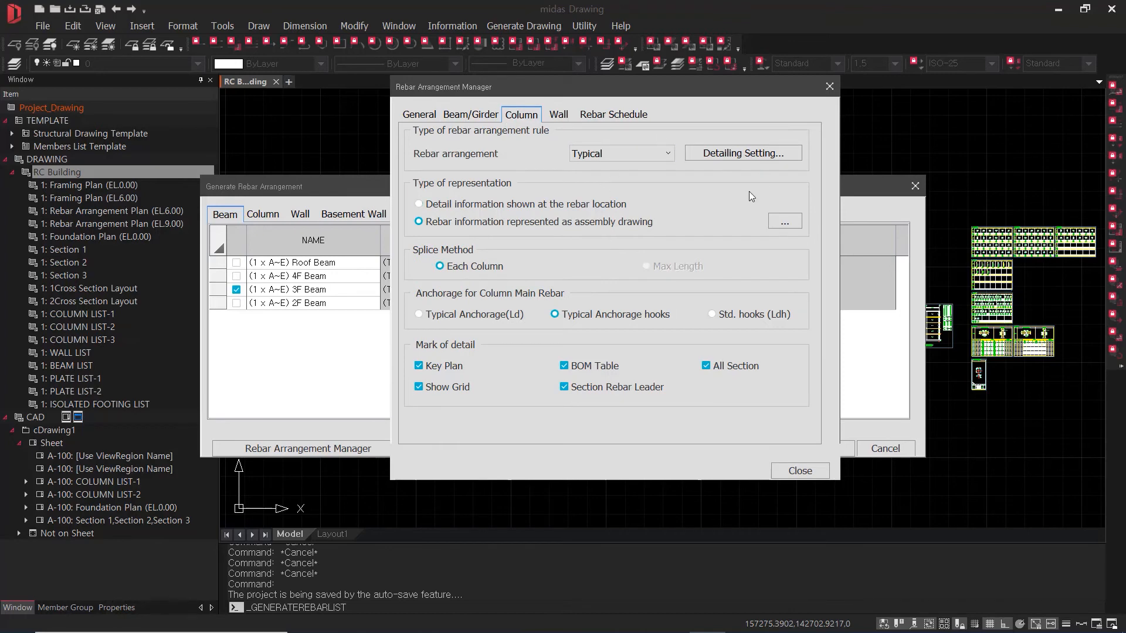
pyautogui.click(772, 150)
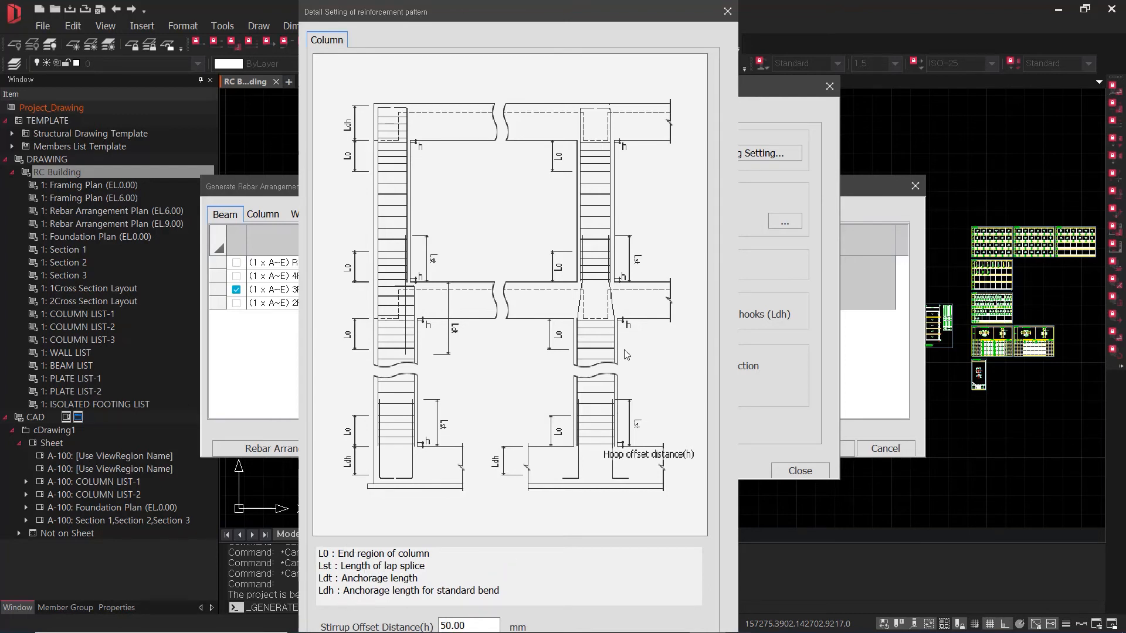
pyautogui.click(727, 12)
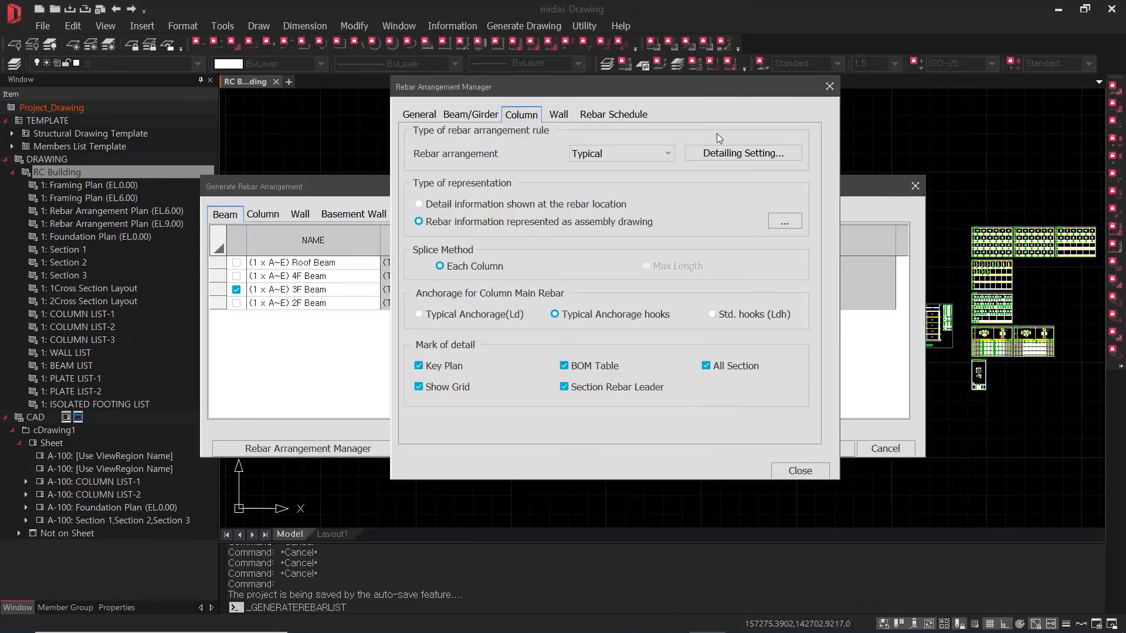
# Review the wall rebar arrangement settings and the typical wall reinforcement detailing pattern.
pyautogui.click(560, 115)
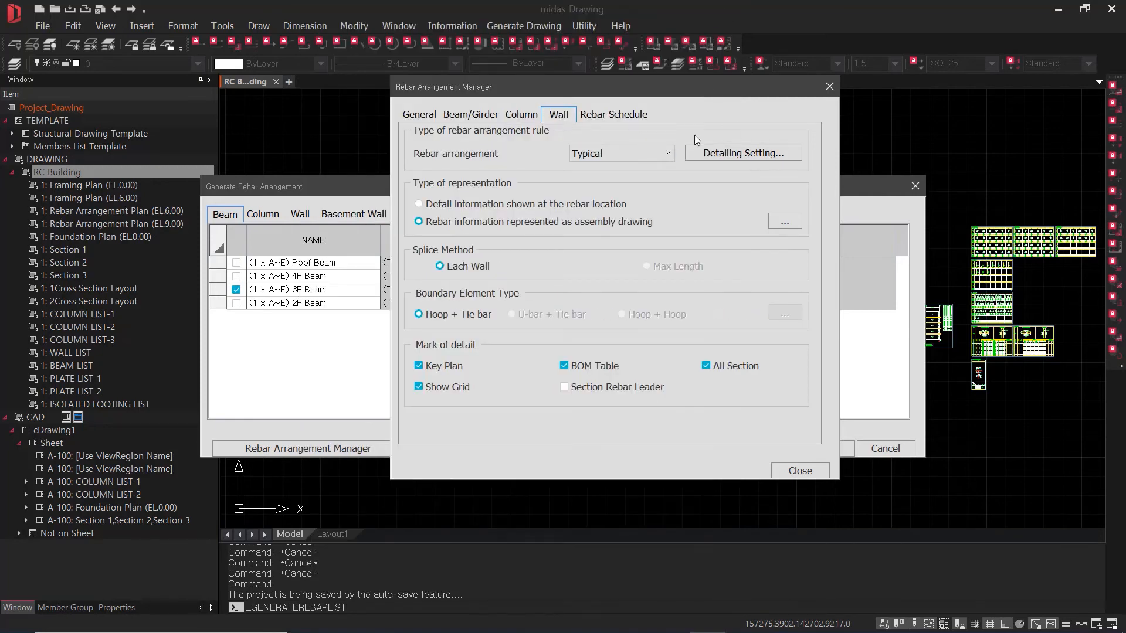
pyautogui.click(736, 151)
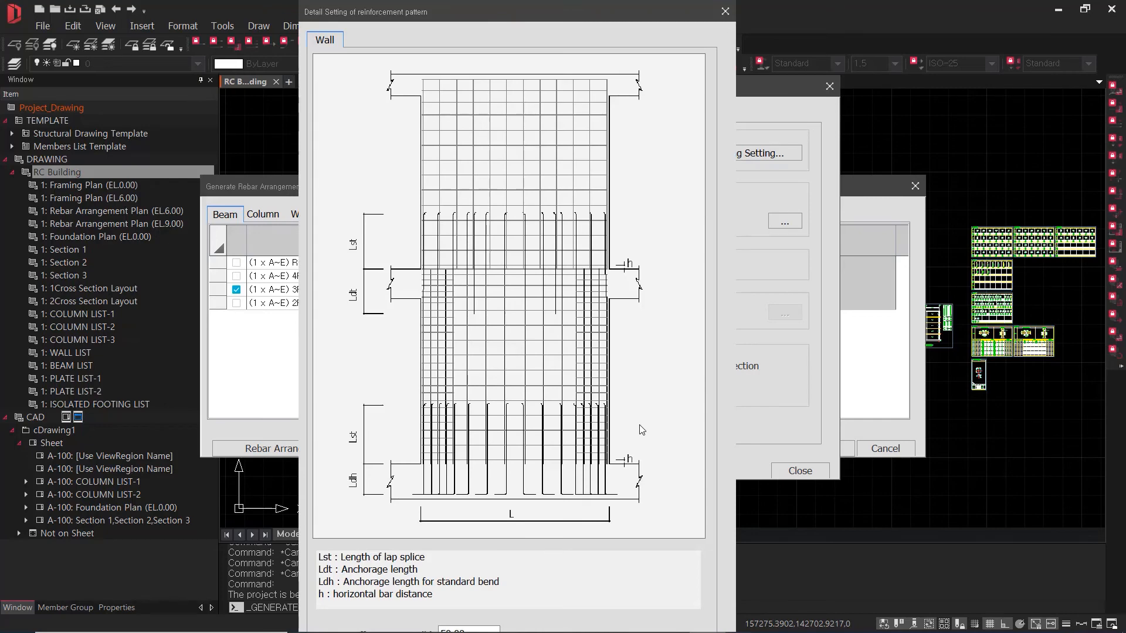
pyautogui.click(726, 11)
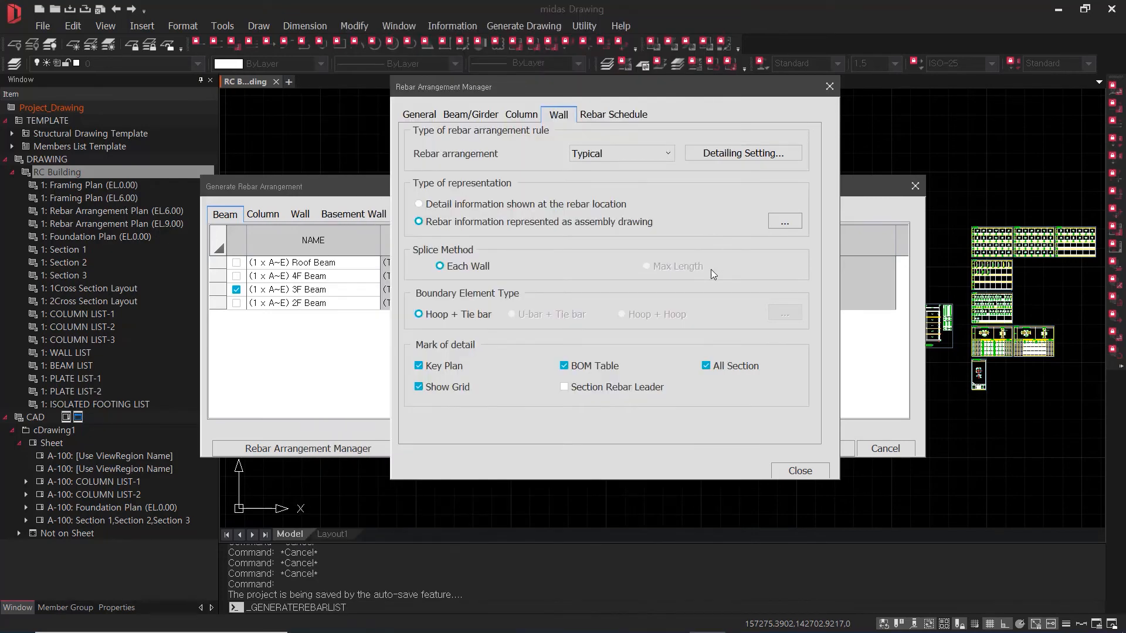
# Turn on the section rebar leader for walls and close the rebar arrangement settings.
pyautogui.click(650, 388)
pyautogui.click(521, 117)
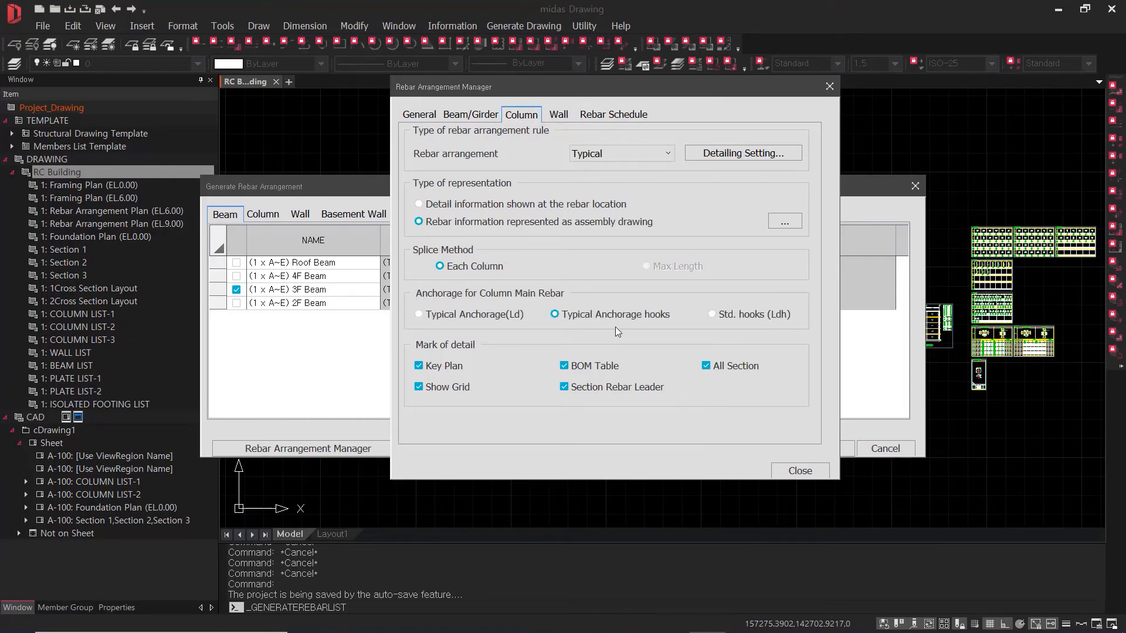
pyautogui.click(799, 472)
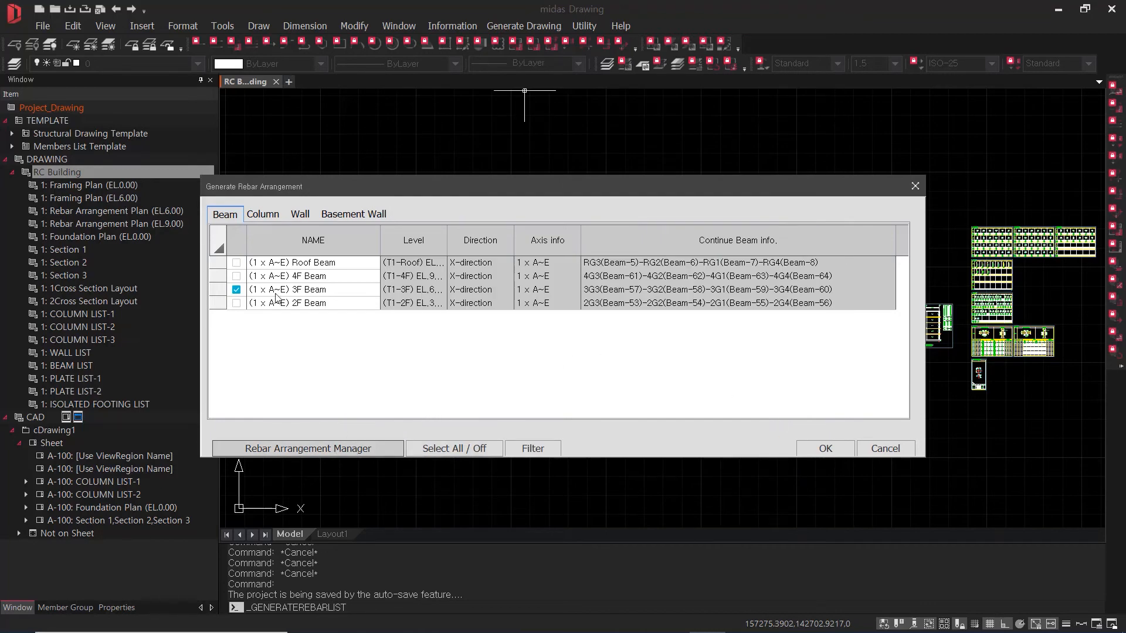
# Generate the rebar drawing for the (3 x C~E) 1F-Roof Wall and place it above the first framing plan.
pyautogui.click(264, 215)
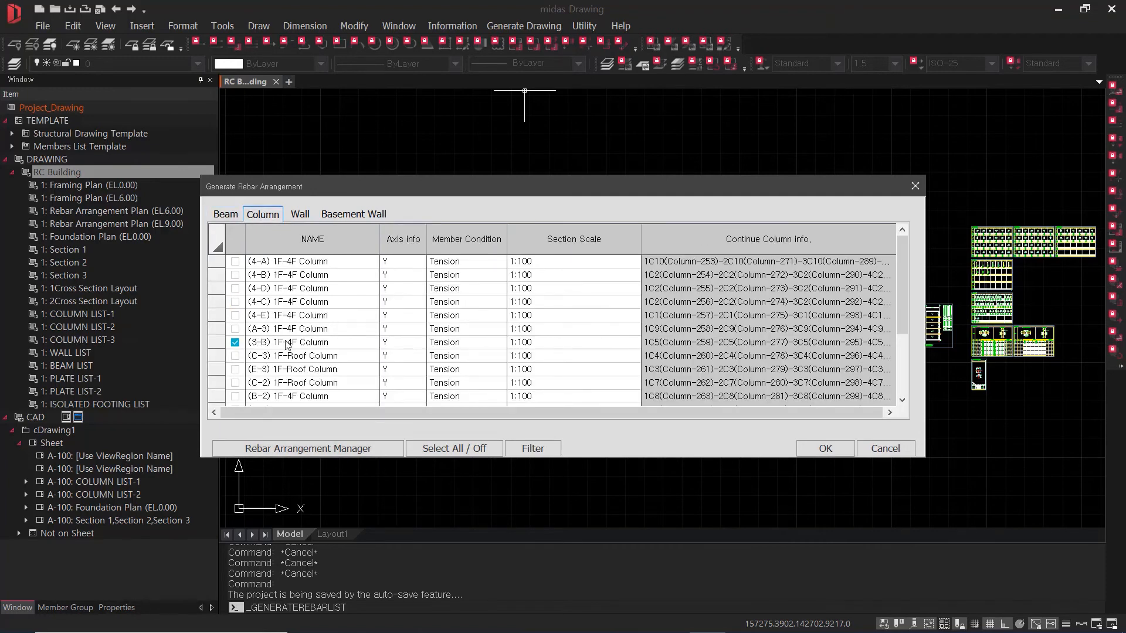
pyautogui.click(300, 215)
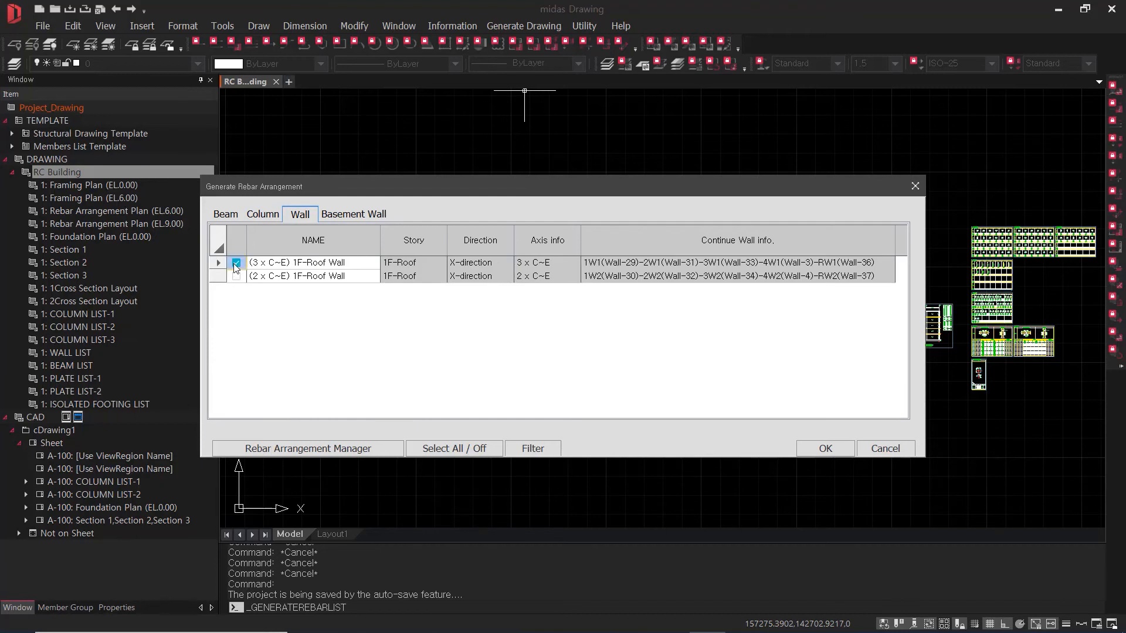
pyautogui.click(832, 448)
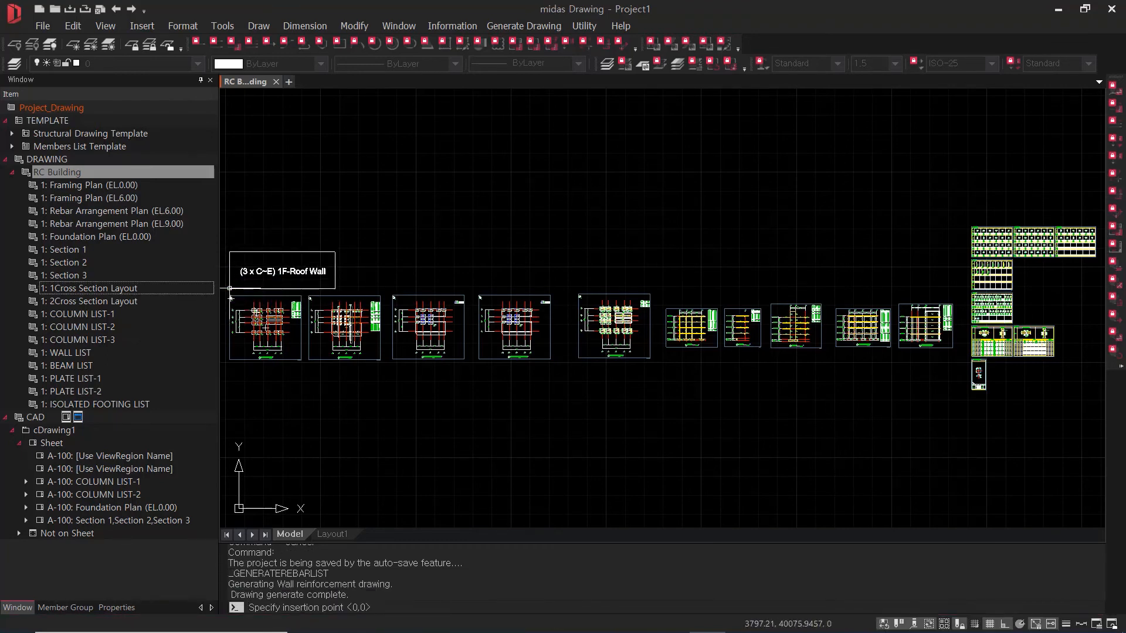
pyautogui.moveTo(258, 272); pyautogui.dragTo(440, 274, button='middle')
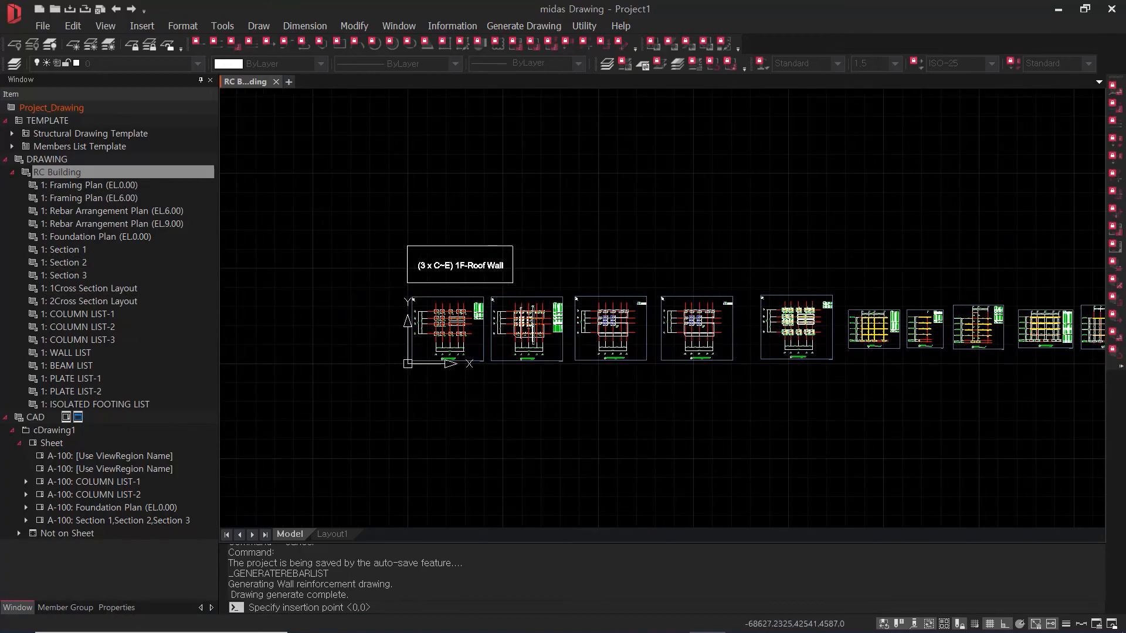
pyautogui.click(406, 283)
pyautogui.scroll(6, 430, 263)
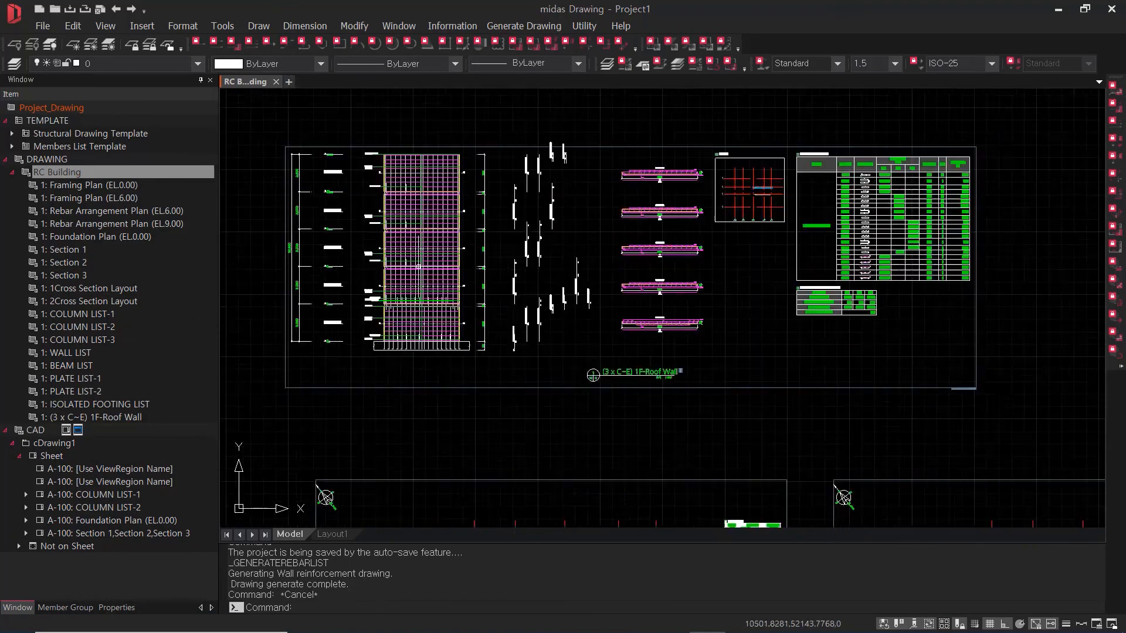
# Examine the key plan and the Section A5-A5 rebar details in the generated wall drawing.
pyautogui.scroll(-3, 522, 249)
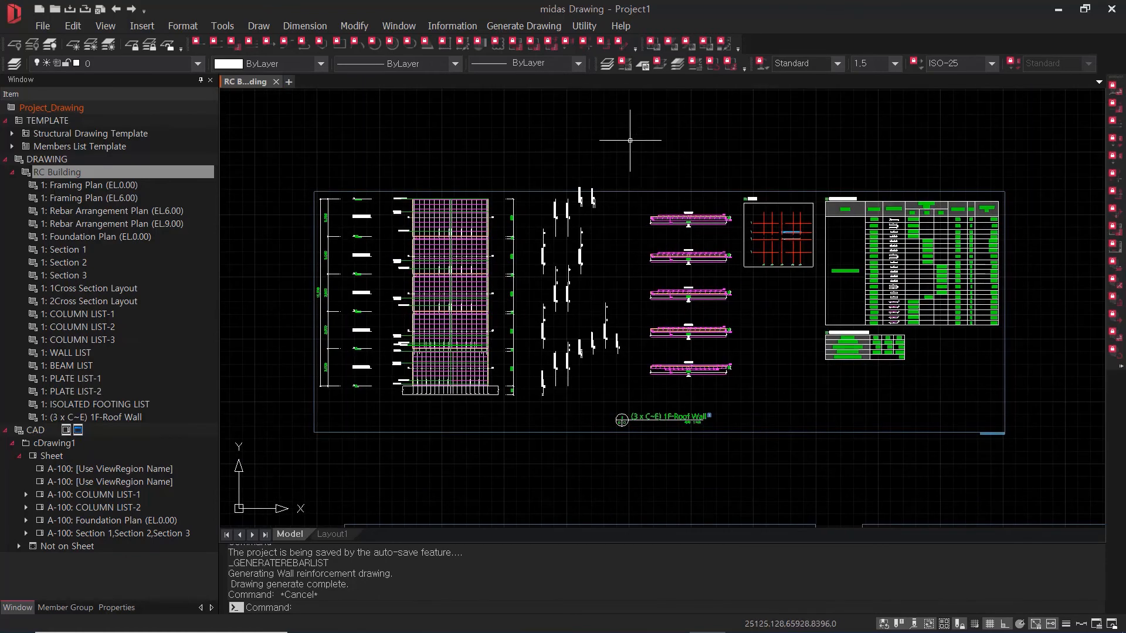
pyautogui.scroll(5, 780, 226)
pyautogui.scroll(2, 815, 234)
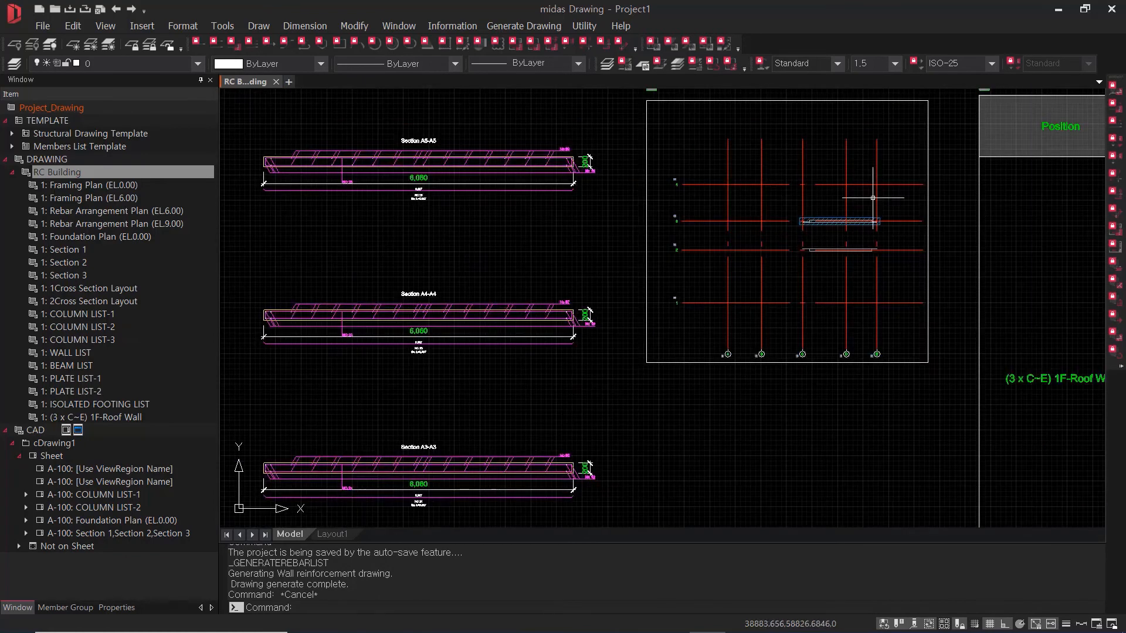
pyautogui.scroll(-3, 835, 244)
pyautogui.scroll(2, 572, 239)
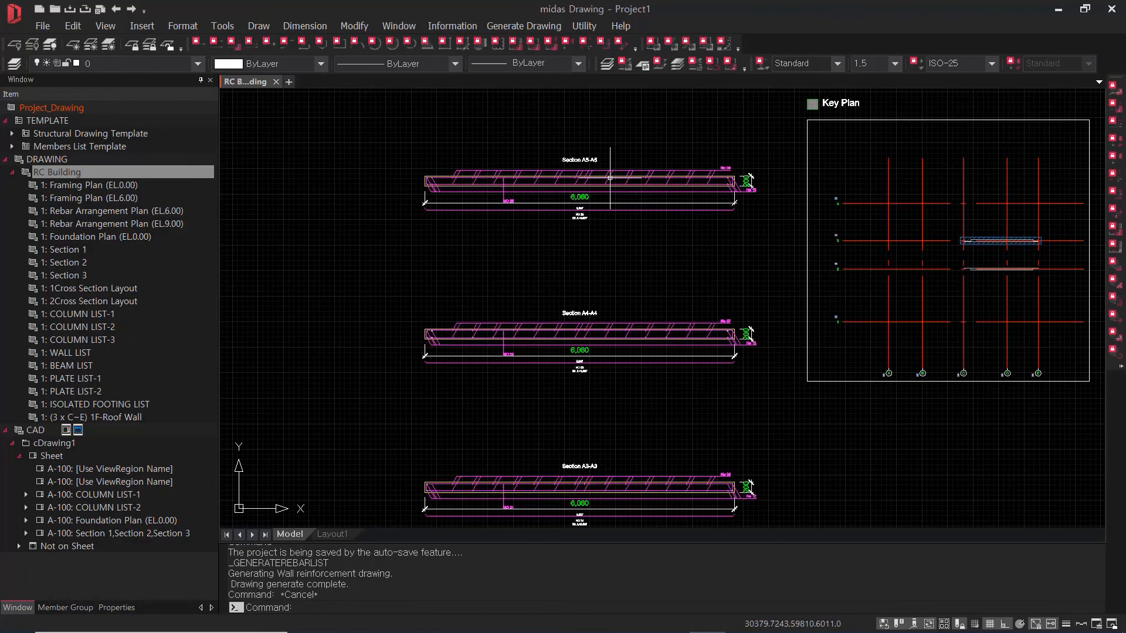
pyautogui.scroll(3, 583, 174)
pyautogui.scroll(-2, 642, 192)
pyautogui.scroll(-2, 709, 273)
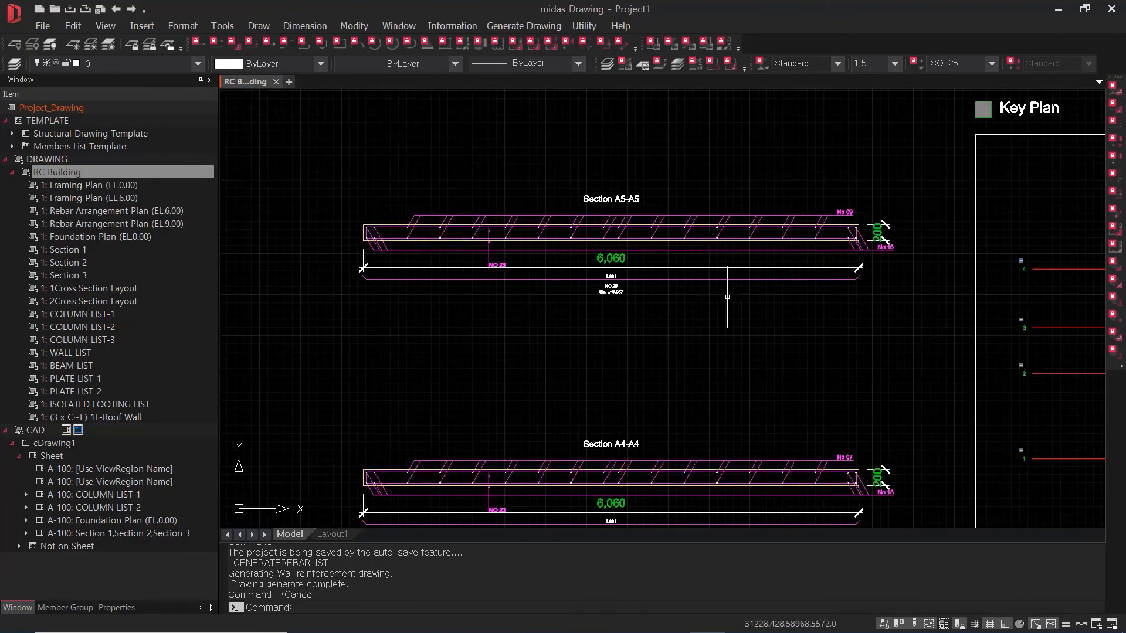
pyautogui.scroll(-1, 728, 322)
pyautogui.scroll(-1, 623, 388)
pyautogui.moveTo(611, 408); pyautogui.dragTo(727, 342, button='middle')
pyautogui.moveTo(491, 340); pyautogui.dragTo(770, 363, button='middle')
pyautogui.moveTo(1015, 272); pyautogui.dragTo(707, 320, button='middle')
pyautogui.scroll(3, 709, 319)
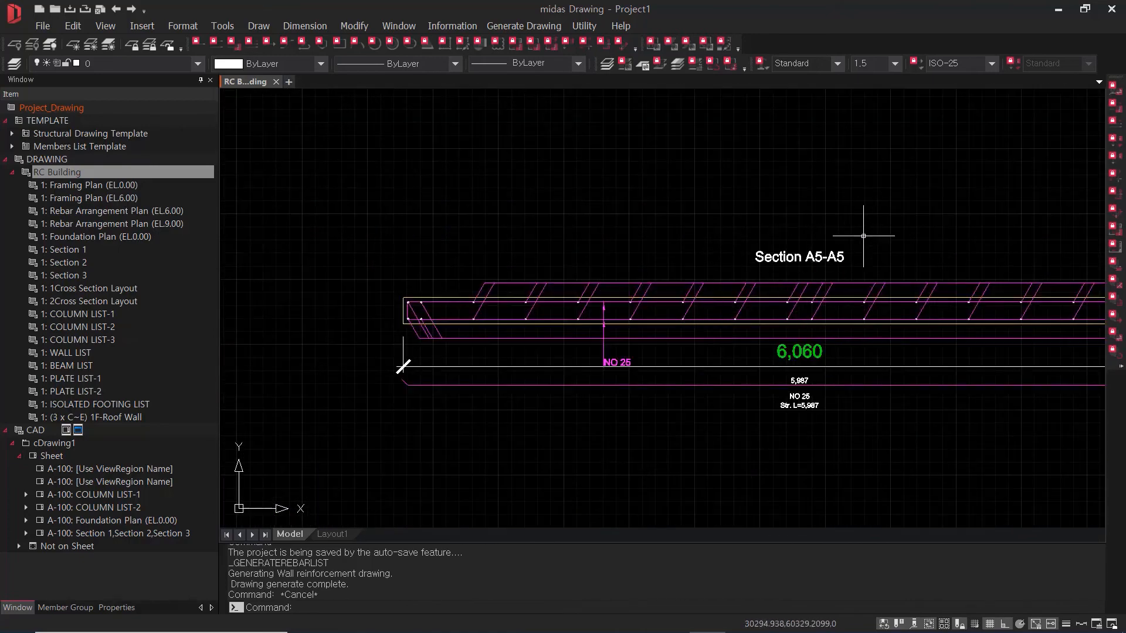
# Examine where the A5 section line cuts the RW1 wall elevation.
pyautogui.scroll(-3, 773, 276)
pyautogui.moveTo(558, 284); pyautogui.dragTo(924, 290, button='middle')
pyautogui.scroll(5, 333, 287)
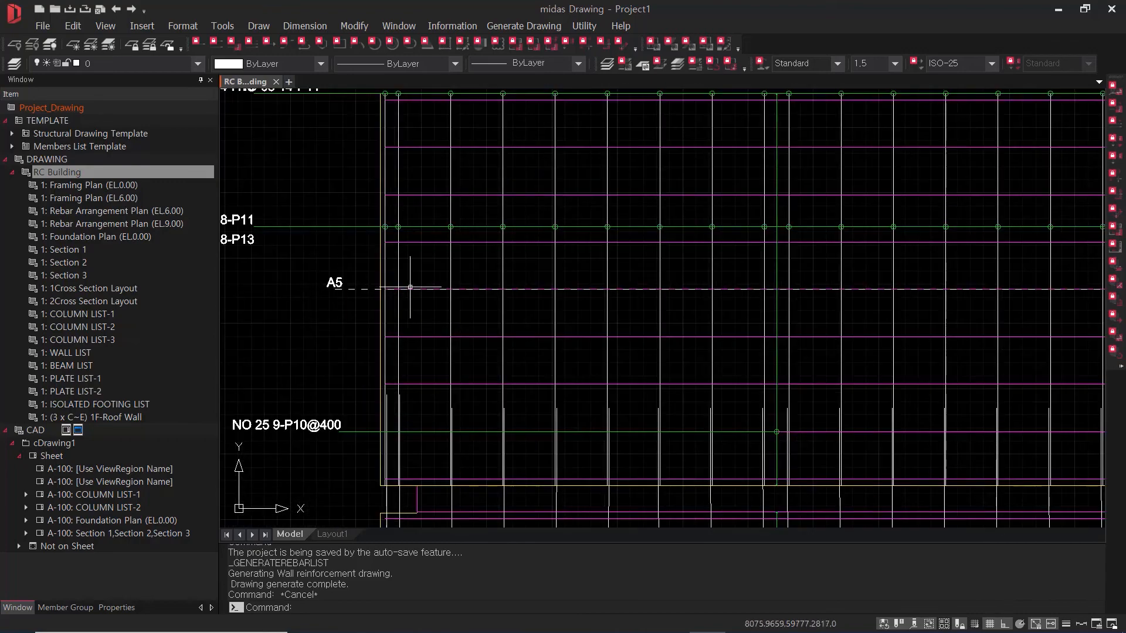
pyautogui.scroll(-2, 733, 288)
pyautogui.scroll(-2, 856, 284)
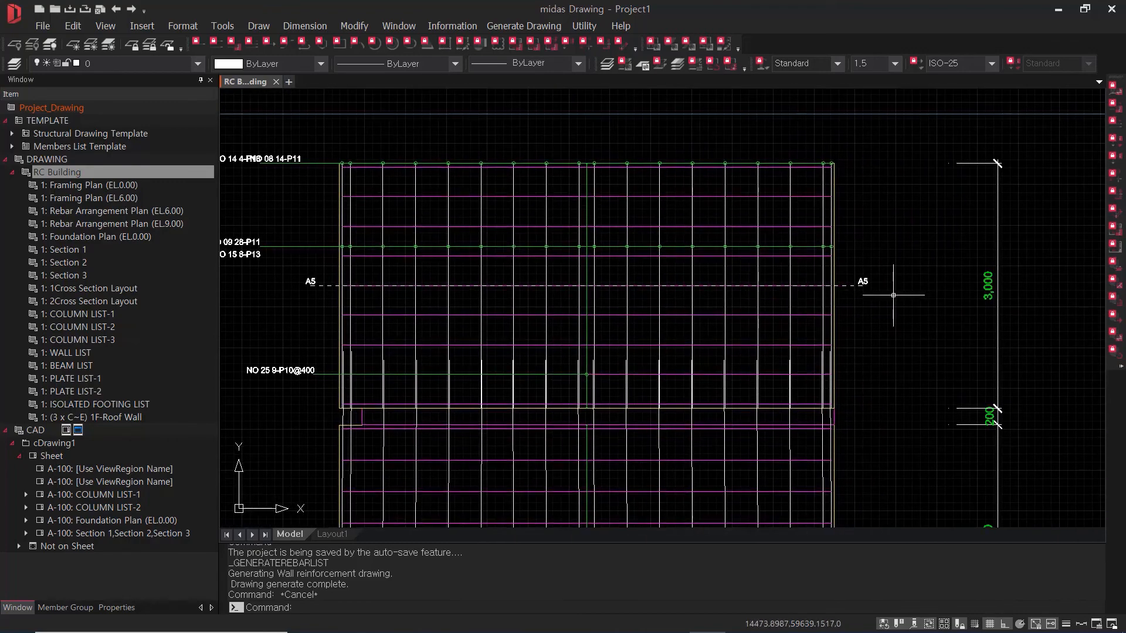
pyautogui.scroll(-2, 924, 304)
pyautogui.moveTo(924, 303); pyautogui.dragTo(684, 298, button='middle')
# Select the NO 09 bar in the assembly drawing to locate it in the wall elevation, and clear the selection.
pyautogui.click(809, 303)
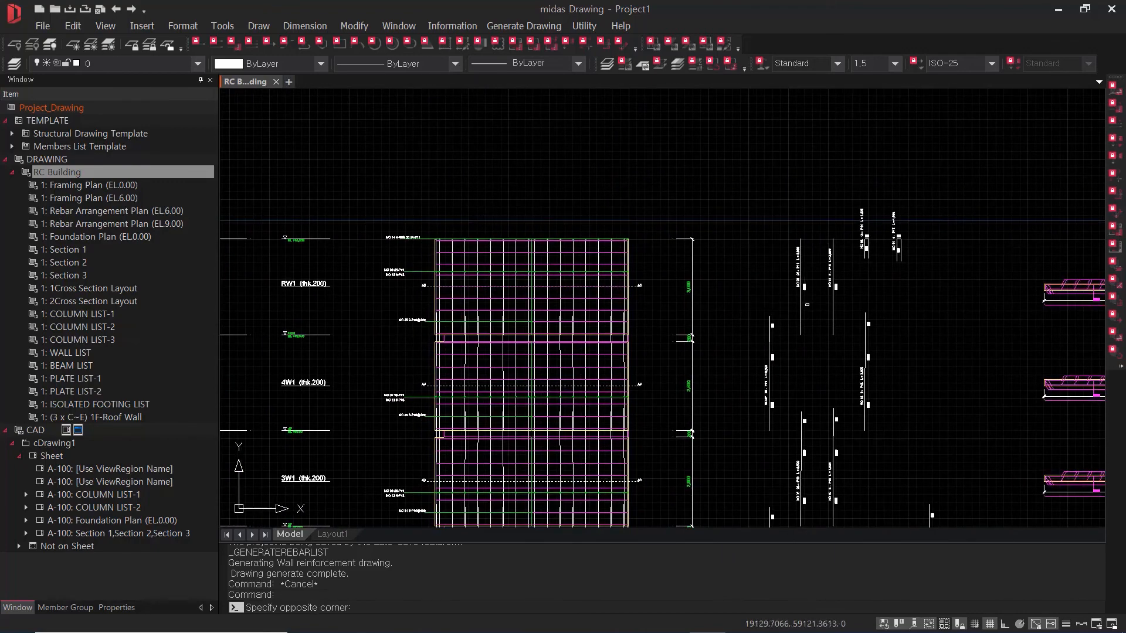
pyautogui.click(785, 309)
pyautogui.scroll(5, 824, 287)
pyautogui.scroll(-2, 773, 304)
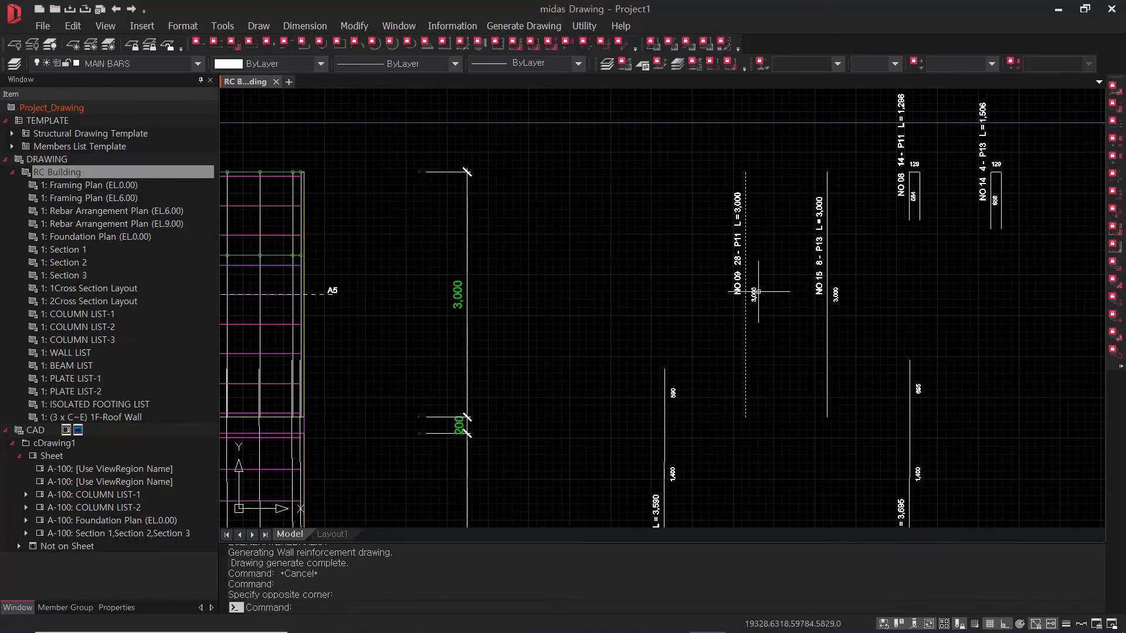
pyautogui.scroll(-2, 729, 335)
pyautogui.moveTo(587, 311); pyautogui.dragTo(683, 311, button='middle')
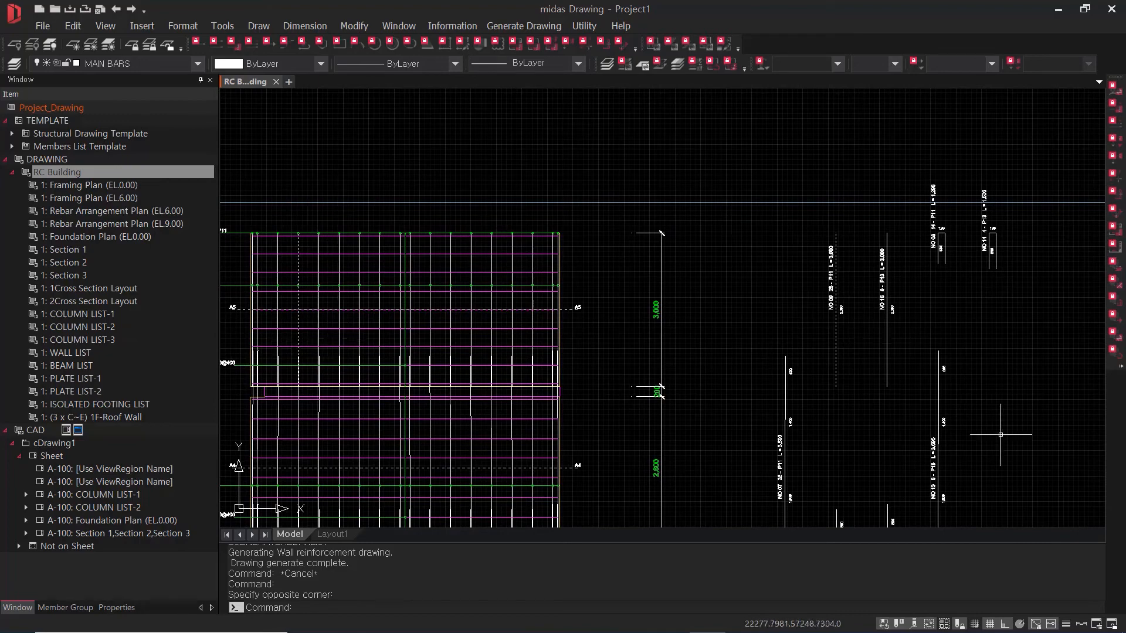
pyautogui.moveTo(898, 420); pyautogui.dragTo(884, 406, button='middle')
pyautogui.press('Escape')
pyautogui.press('Escape')
# Select the NO 07 bar and the bar overlapping it above to inspect their lap splice in the wall elevation.
pyautogui.click(772, 381)
pyautogui.click(752, 381)
pyautogui.moveTo(652, 419); pyautogui.dragTo(850, 337, button='middle')
pyautogui.scroll(3, 477, 351)
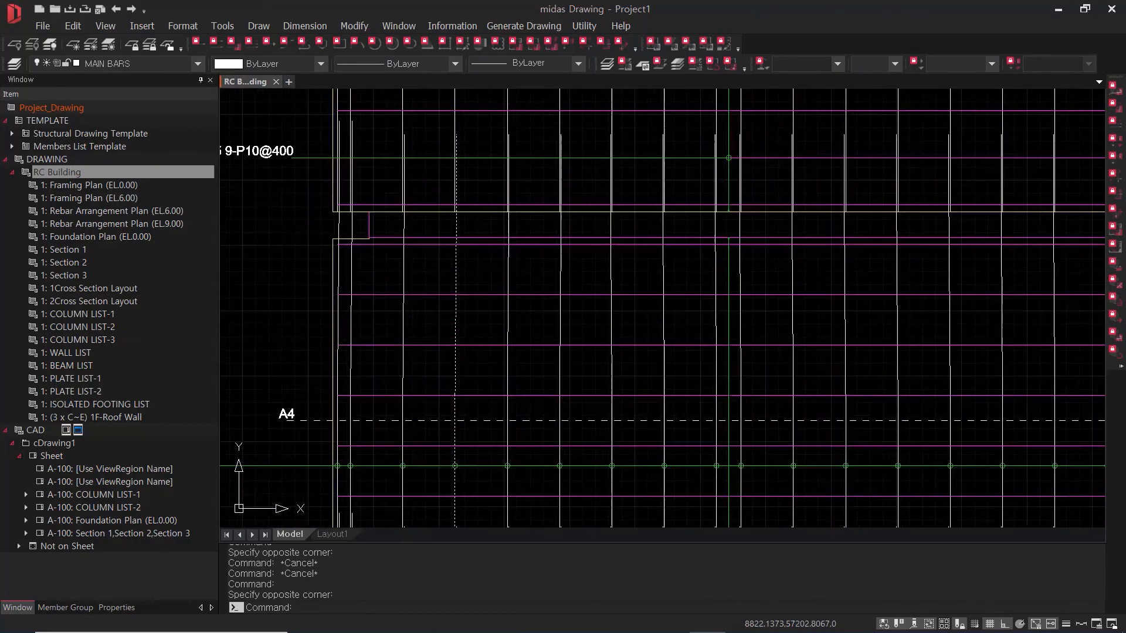
pyautogui.scroll(-3, 478, 351)
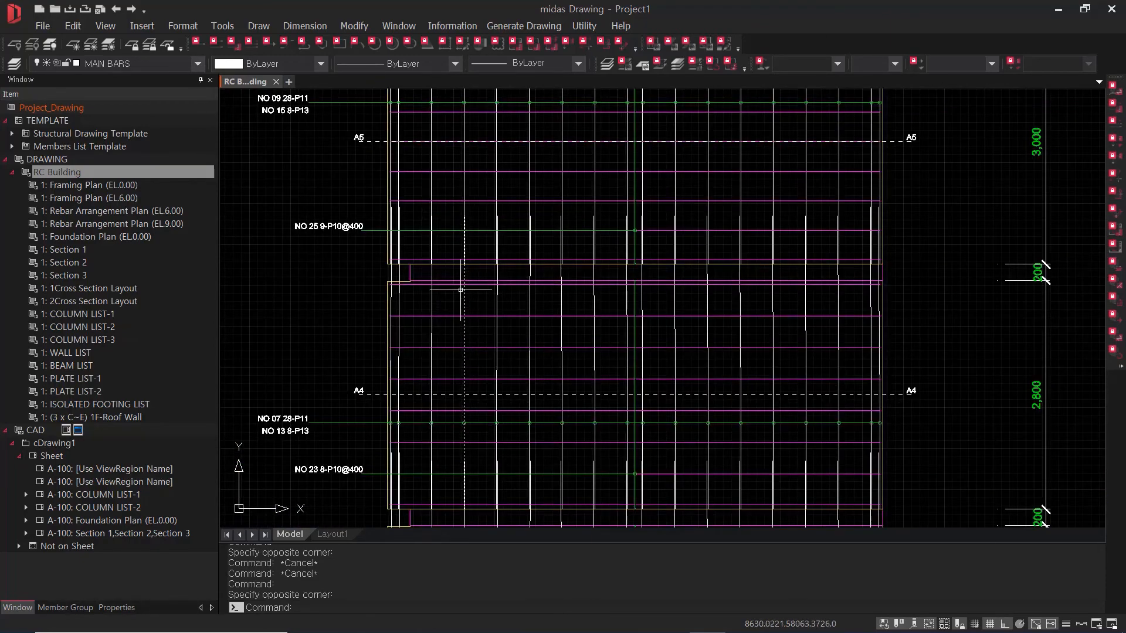
pyautogui.scroll(3, 465, 225)
pyautogui.click(494, 169)
pyautogui.click(462, 244)
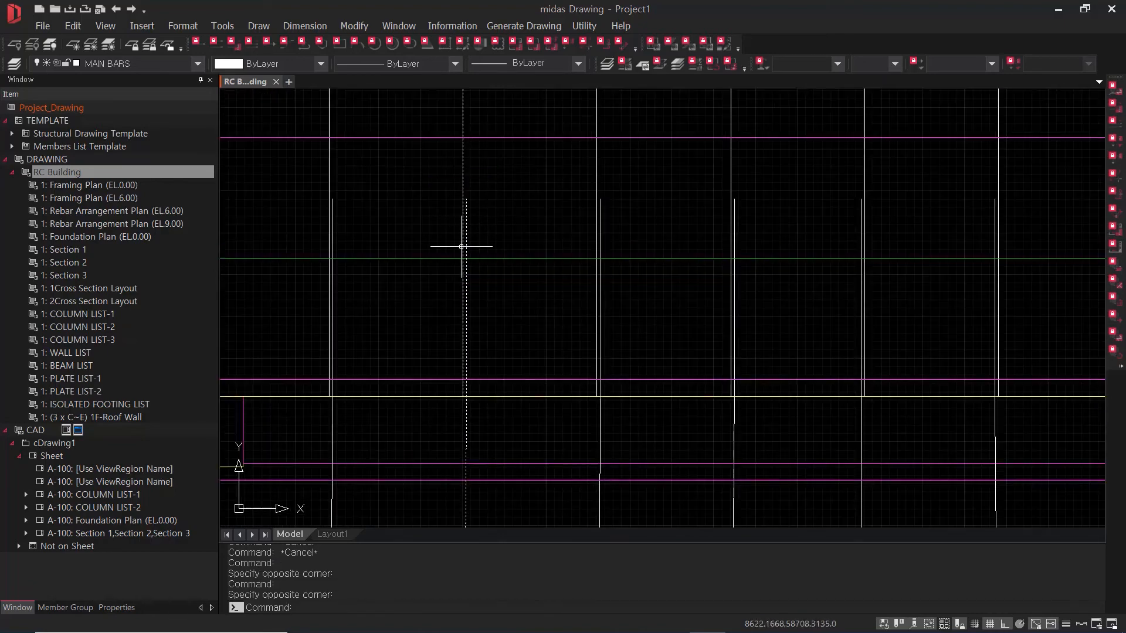
pyautogui.scroll(-3, 485, 221)
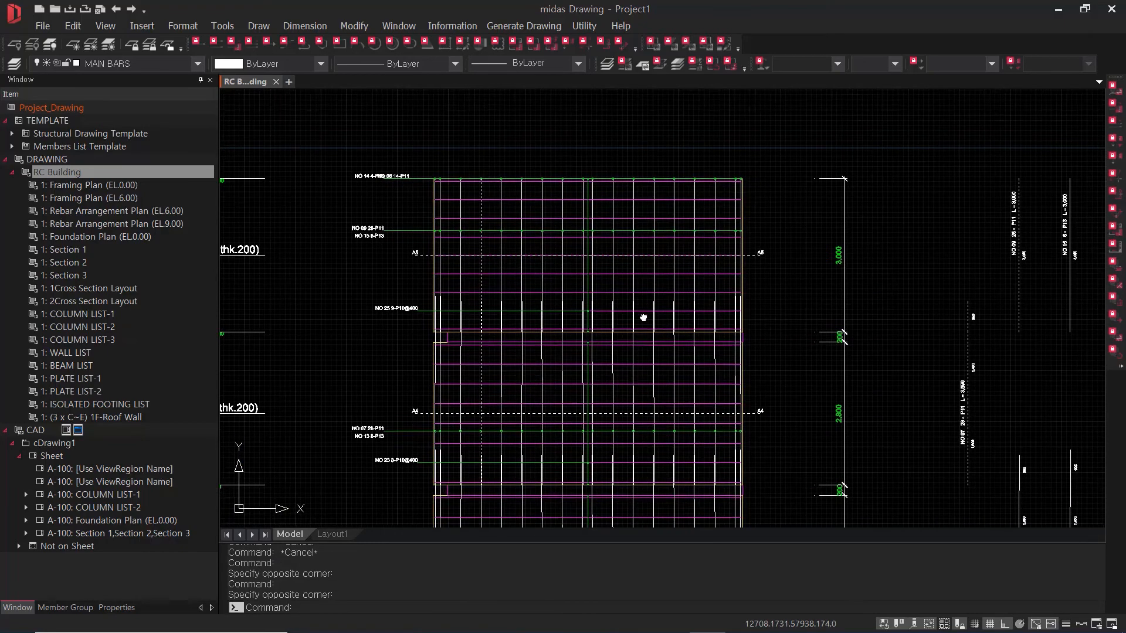
# Examine the individual bar shapes and lengths drawn beside the wall elevation.
pyautogui.scroll(-1, 751, 313)
pyautogui.moveTo(856, 329); pyautogui.dragTo(786, 311, button='middle')
pyautogui.moveTo(899, 411); pyautogui.dragTo(742, 348, button='middle')
pyautogui.scroll(2, 925, 244)
pyautogui.scroll(2, 840, 274)
pyautogui.scroll(-2, 848, 263)
pyautogui.scroll(-3, 832, 281)
pyautogui.moveTo(611, 281); pyautogui.dragTo(869, 282, button='middle')
pyautogui.moveTo(296, 294); pyautogui.dragTo(826, 294, button='middle')
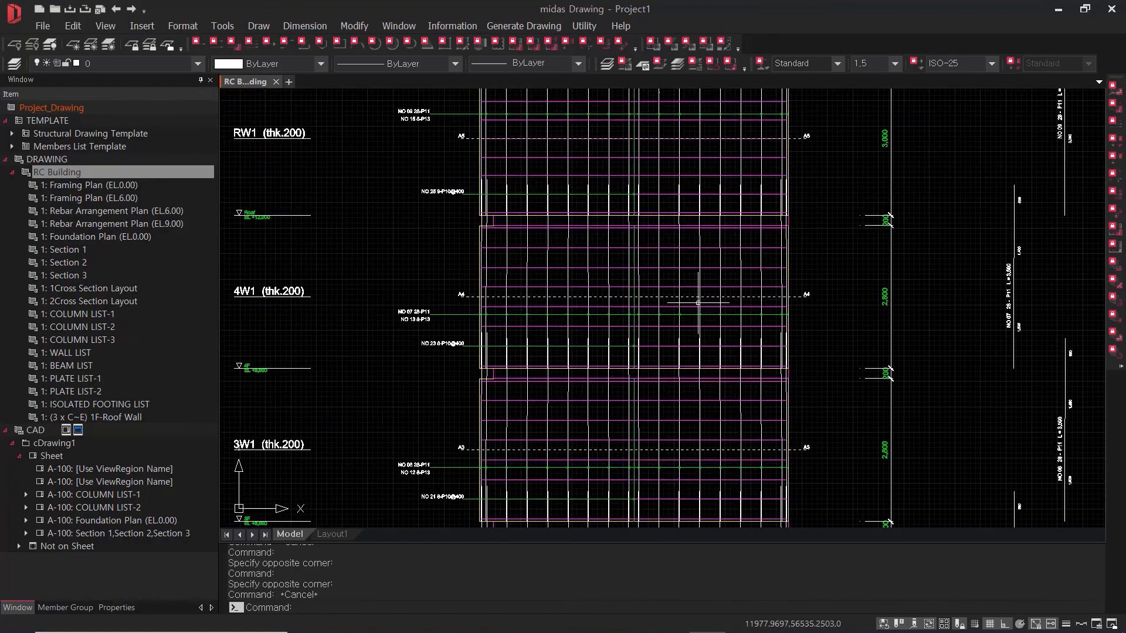
# Examine the rebar labels and their leader markers on the 4W1 wall elevation.
pyautogui.scroll(3, 447, 296)
pyautogui.scroll(-2, 580, 305)
pyautogui.scroll(-4, 642, 303)
pyautogui.scroll(5, 449, 293)
pyautogui.scroll(5, 449, 294)
pyautogui.scroll(-3, 552, 312)
pyautogui.moveTo(866, 321); pyautogui.dragTo(722, 304, button='middle')
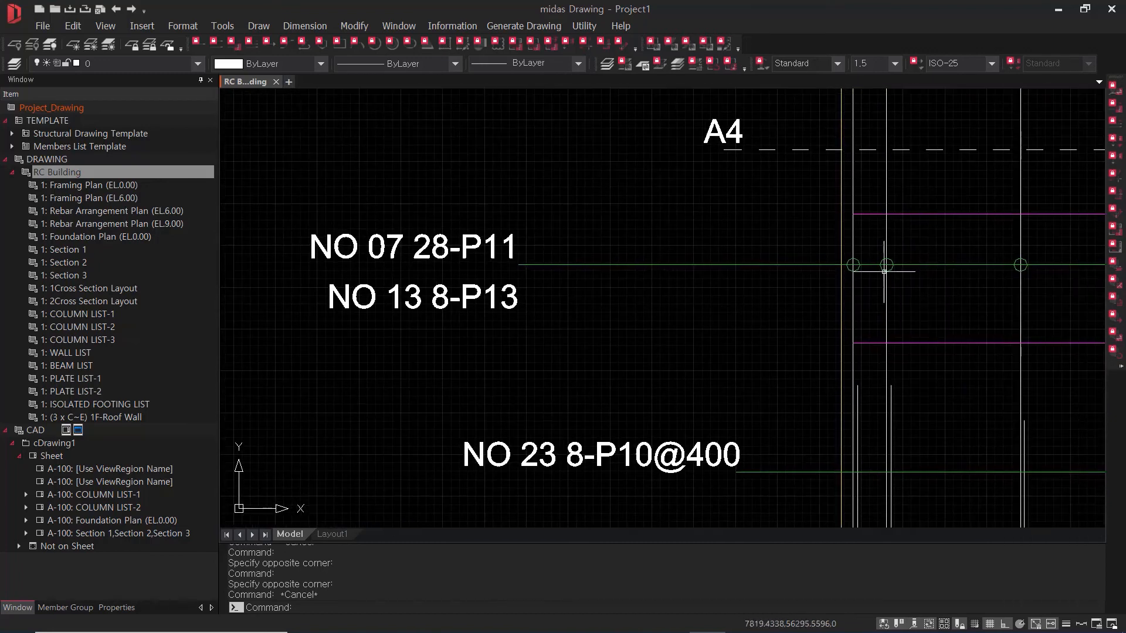
pyautogui.scroll(-2, 862, 321)
pyautogui.moveTo(854, 320); pyautogui.dragTo(661, 310, button='middle')
pyautogui.scroll(-2, 834, 313)
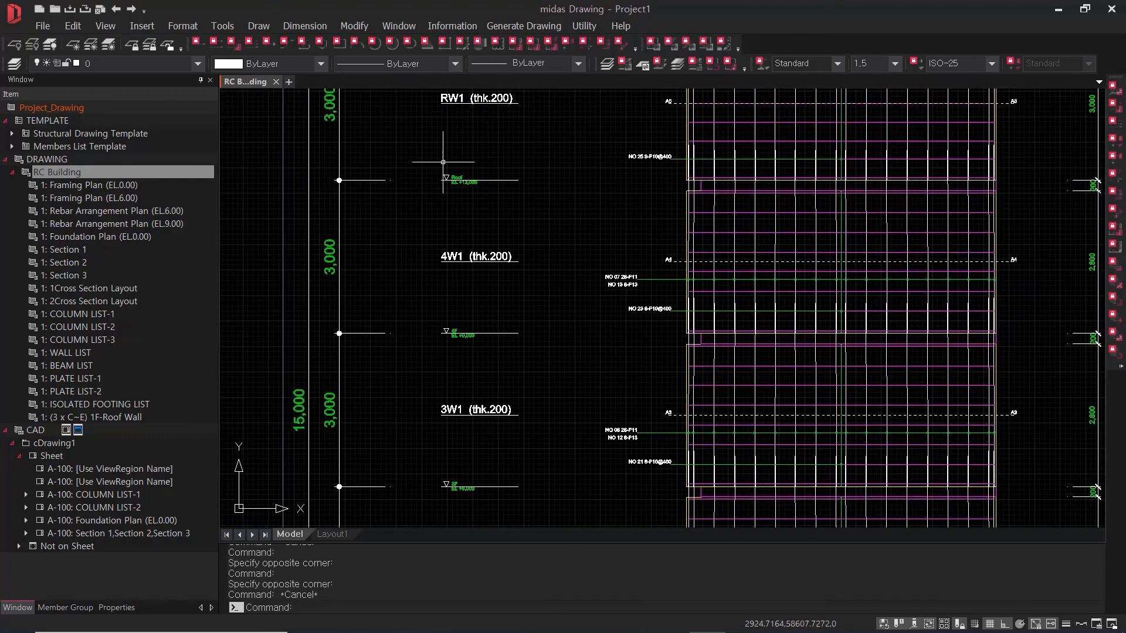
# Examine the story level marks, wall marks and lower-story reinforcement of the wall elevation.
pyautogui.scroll(5, 470, 185)
pyautogui.scroll(-7, 718, 358)
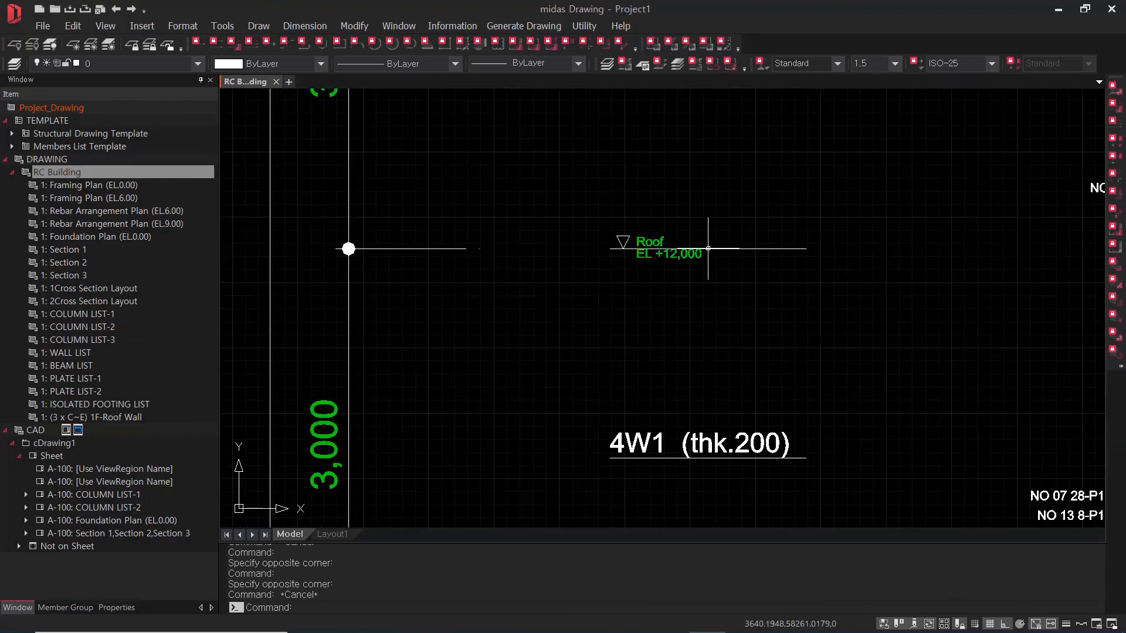
pyautogui.moveTo(699, 302); pyautogui.dragTo(576, 230, button='middle')
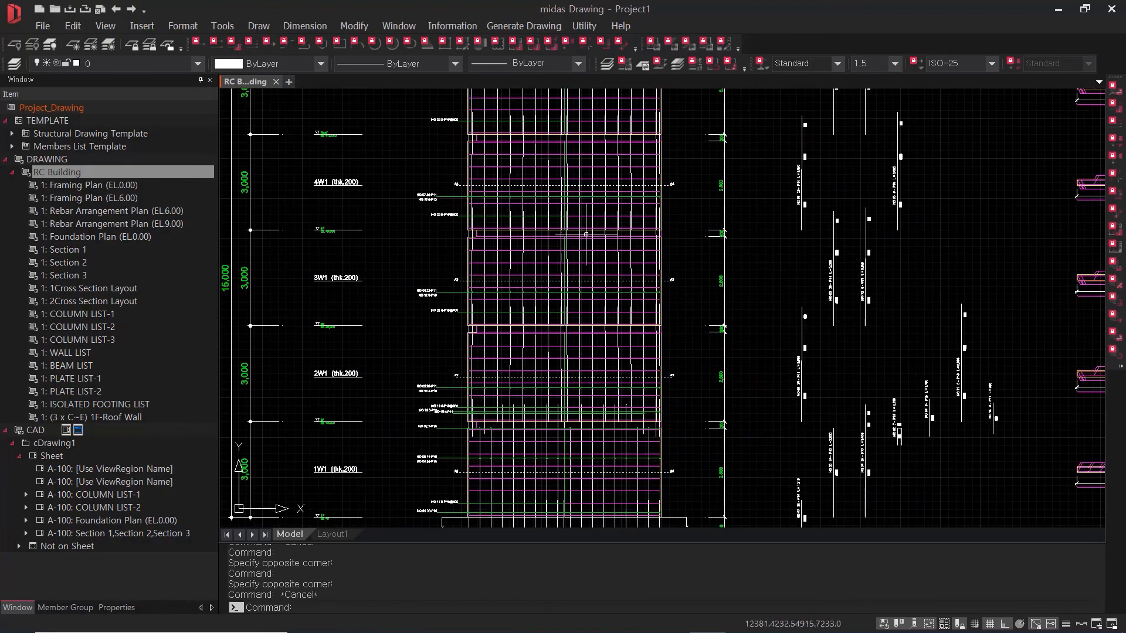
pyautogui.scroll(5, 668, 246)
pyautogui.scroll(-4, 693, 221)
pyautogui.moveTo(805, 263)
pyautogui.mouseDown(button='middle')
pyautogui.moveTo(852, 256)
pyautogui.moveTo(728, 196)
pyautogui.mouseUp(button='middle')
pyautogui.scroll(-5, 852, 270)
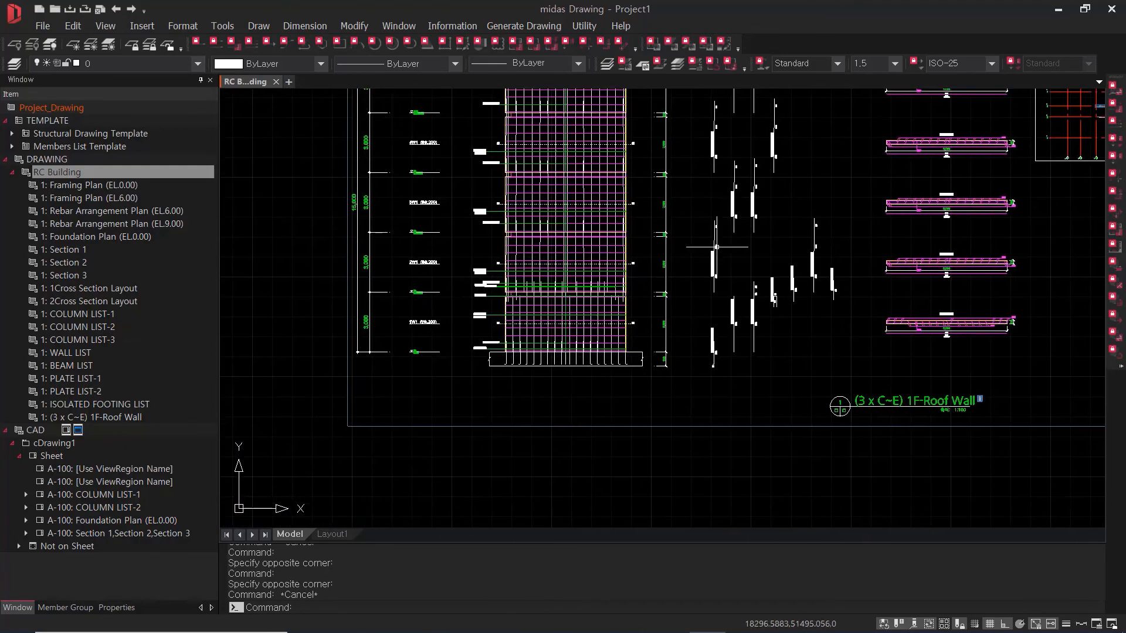
# Examine how the vertical wall bars are anchored with hooks in the foundation.
pyautogui.scroll(6, 602, 376)
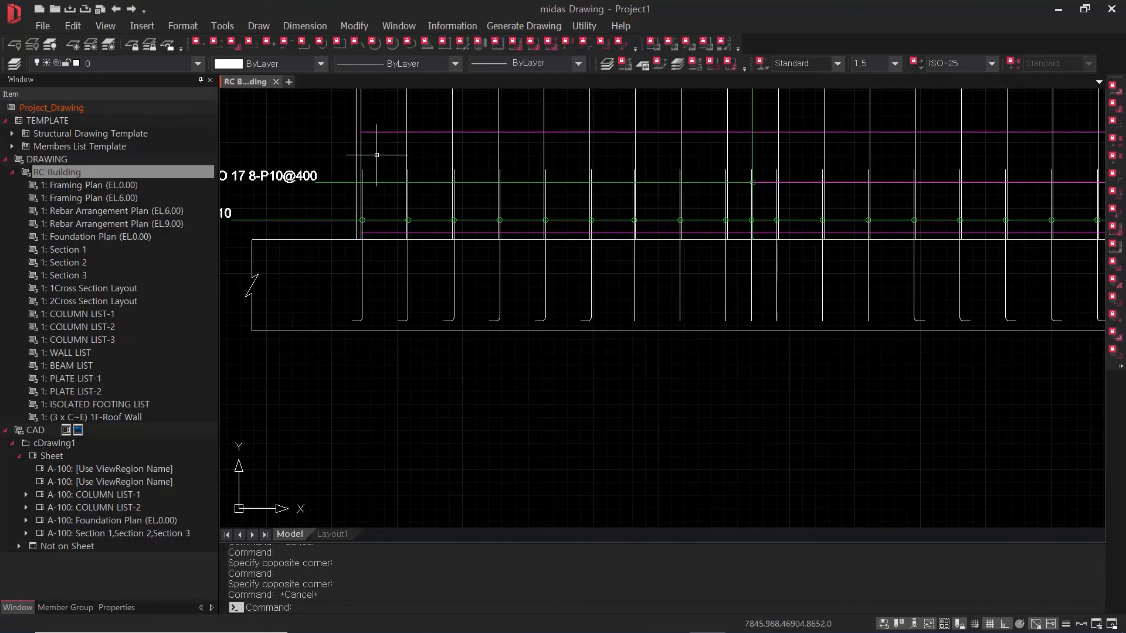
pyautogui.moveTo(645, 366); pyautogui.dragTo(469, 350, button='middle')
pyautogui.scroll(-1, 516, 341)
pyautogui.scroll(3, 632, 316)
pyautogui.scroll(-5, 604, 314)
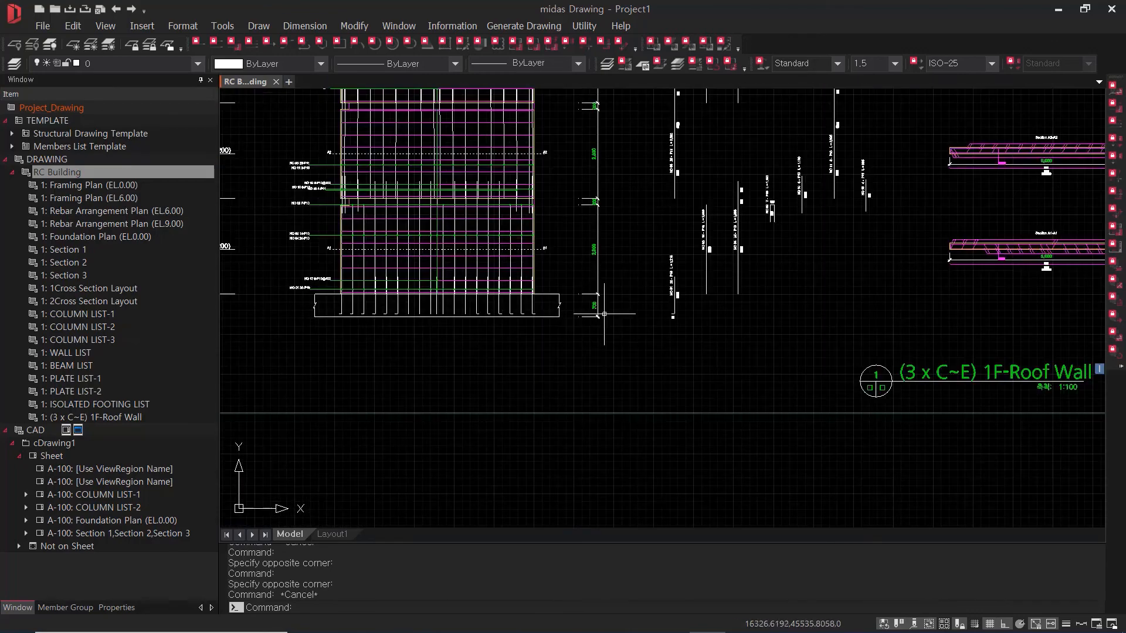
pyautogui.moveTo(604, 314); pyautogui.dragTo(483, 305, button='middle')
# Examine the wall's key plan and the rebar numbers, shapes and lengths in its rebar quantity table.
pyautogui.moveTo(904, 315); pyautogui.dragTo(590, 377, button='middle')
pyautogui.scroll(-1, 641, 355)
pyautogui.moveTo(848, 302); pyautogui.dragTo(681, 453, button='middle')
pyautogui.scroll(3, 651, 250)
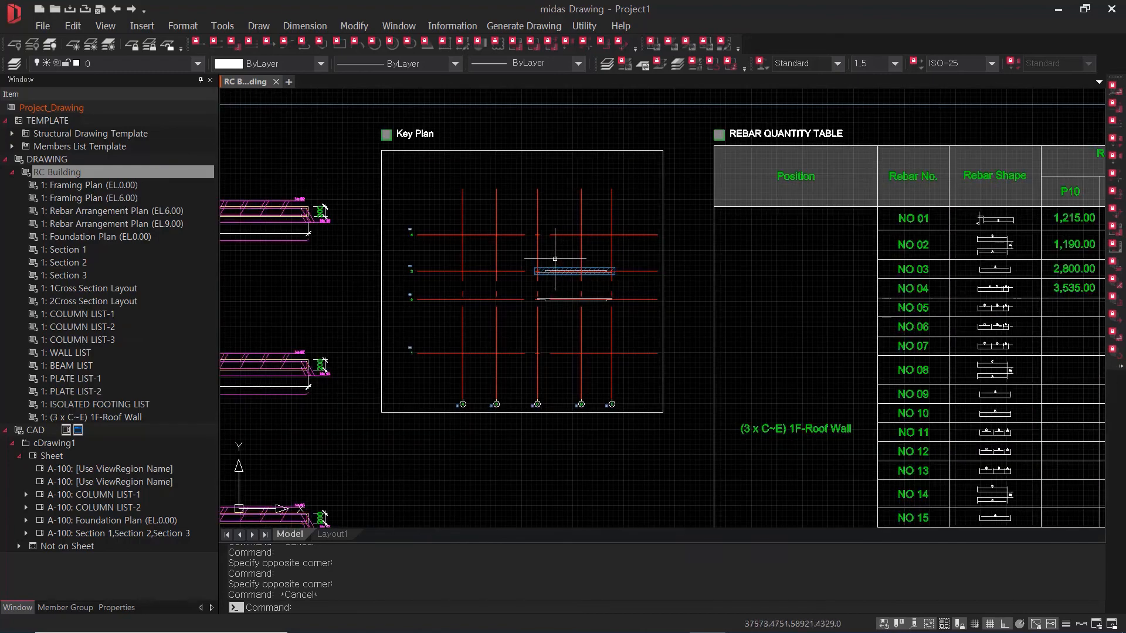
pyautogui.moveTo(790, 325); pyautogui.dragTo(572, 307, button='middle')
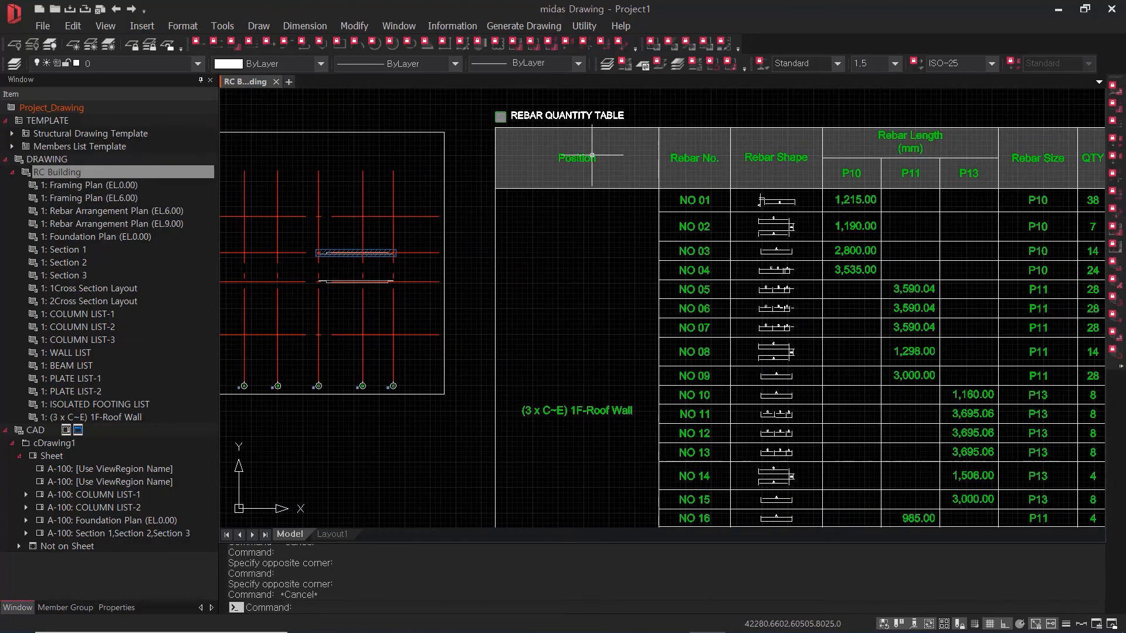
pyautogui.scroll(4, 748, 203)
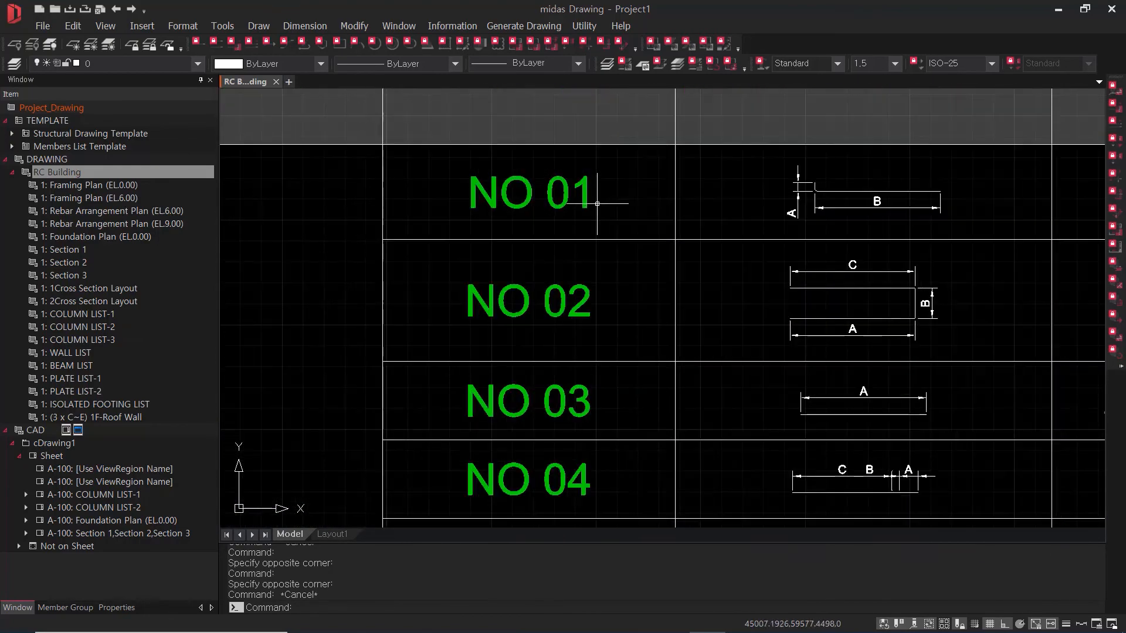
pyautogui.scroll(-5, 613, 204)
pyautogui.scroll(5, 582, 400)
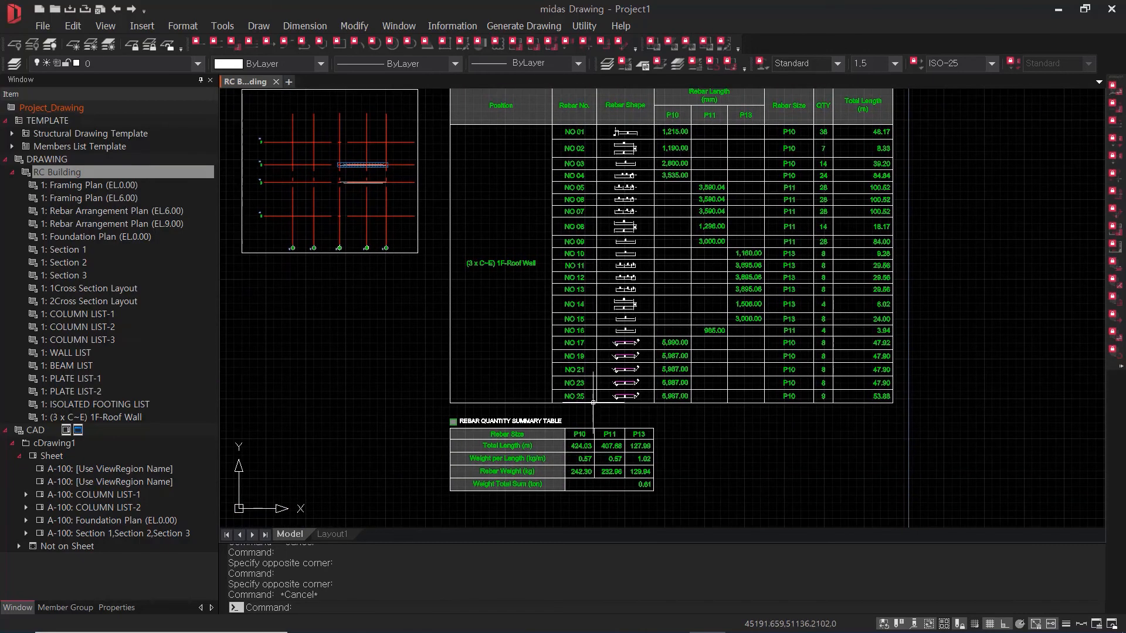
pyautogui.scroll(1, 582, 400)
pyautogui.scroll(-2, 862, 381)
pyautogui.moveTo(866, 387); pyautogui.dragTo(755, 412, button='middle')
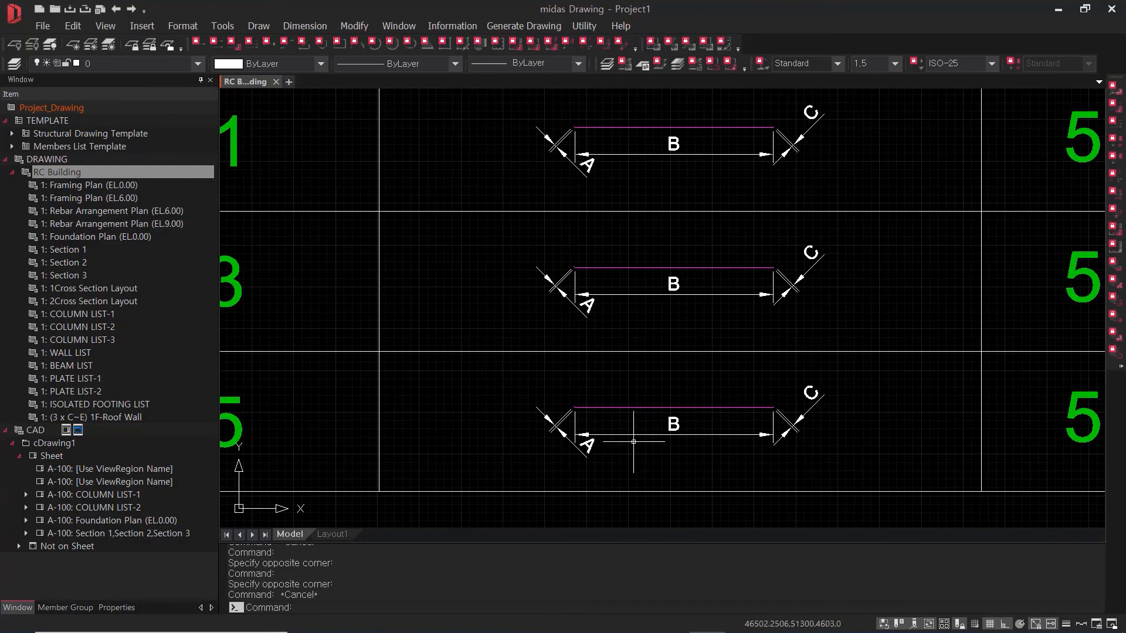
pyautogui.scroll(-5, 815, 398)
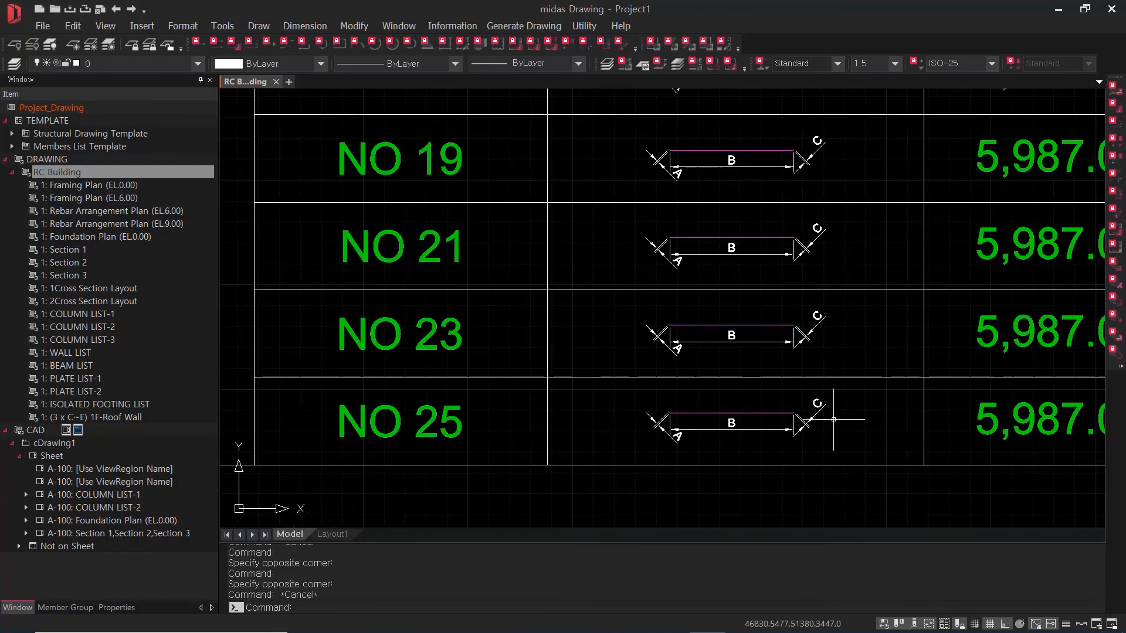
# Examine the total lengths, rebar quantity summary table and overall layout of the 1F-Roof wall drawing.
pyautogui.scroll(-4, 866, 422)
pyautogui.scroll(1, 808, 193)
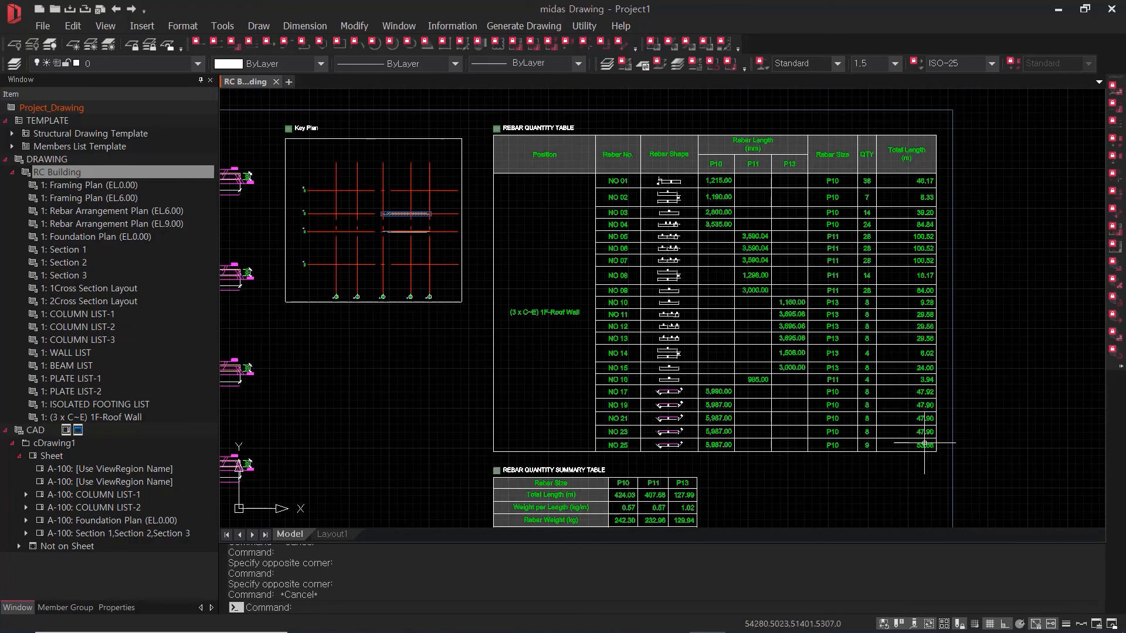
pyautogui.scroll(6, 773, 503)
pyautogui.moveTo(709, 507); pyautogui.dragTo(1090, 330, button='middle')
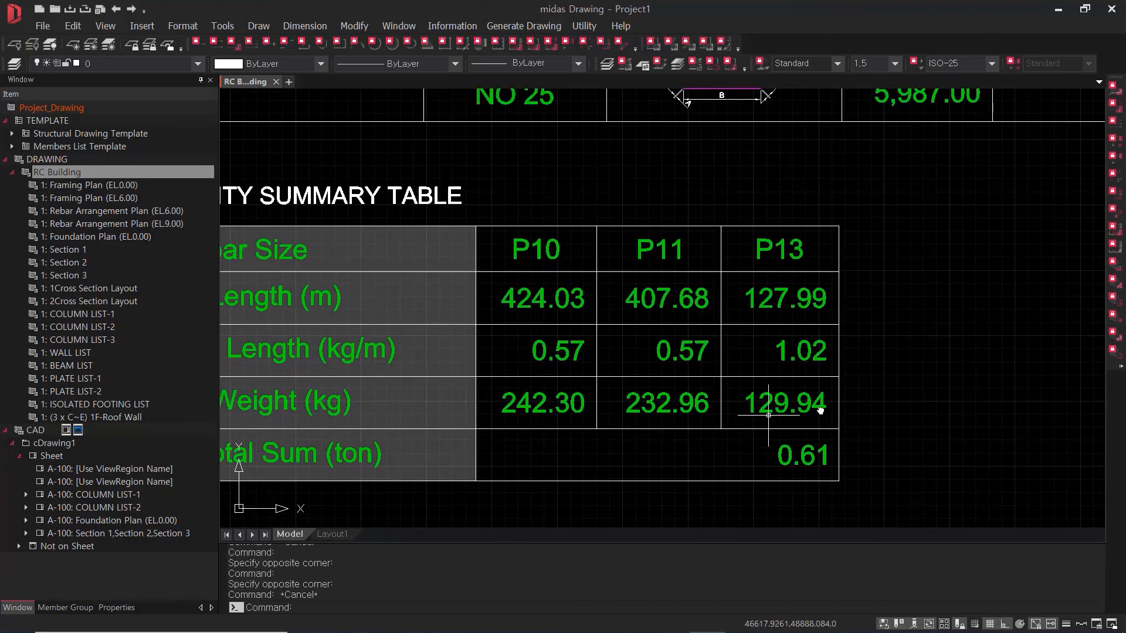
pyautogui.moveTo(791, 432); pyautogui.dragTo(968, 412, button='middle')
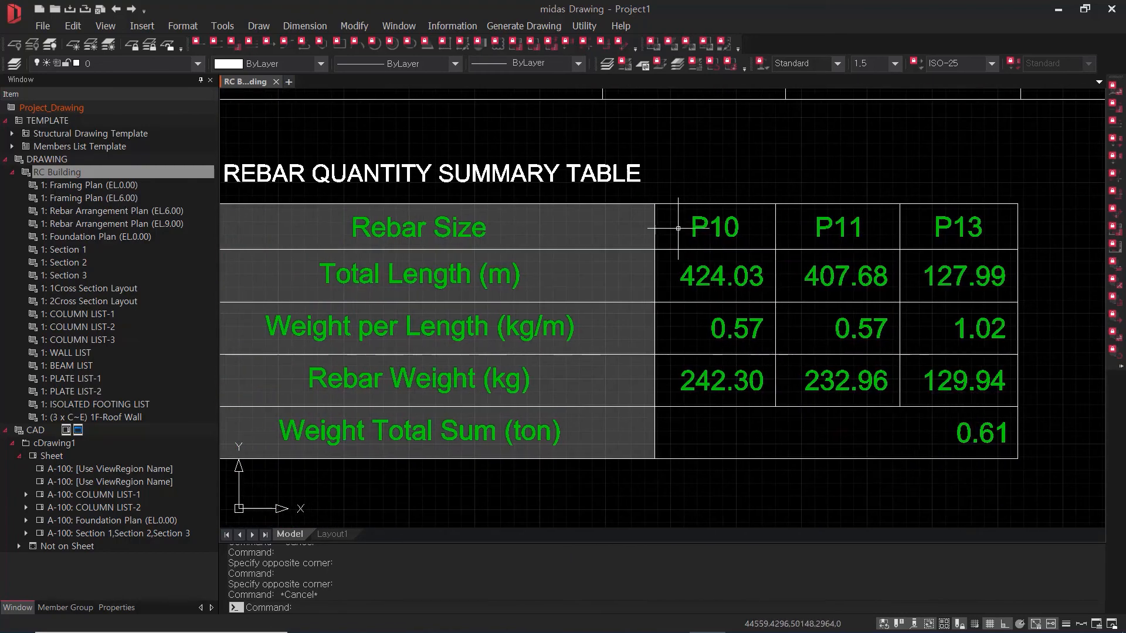
pyautogui.scroll(-4, 651, 427)
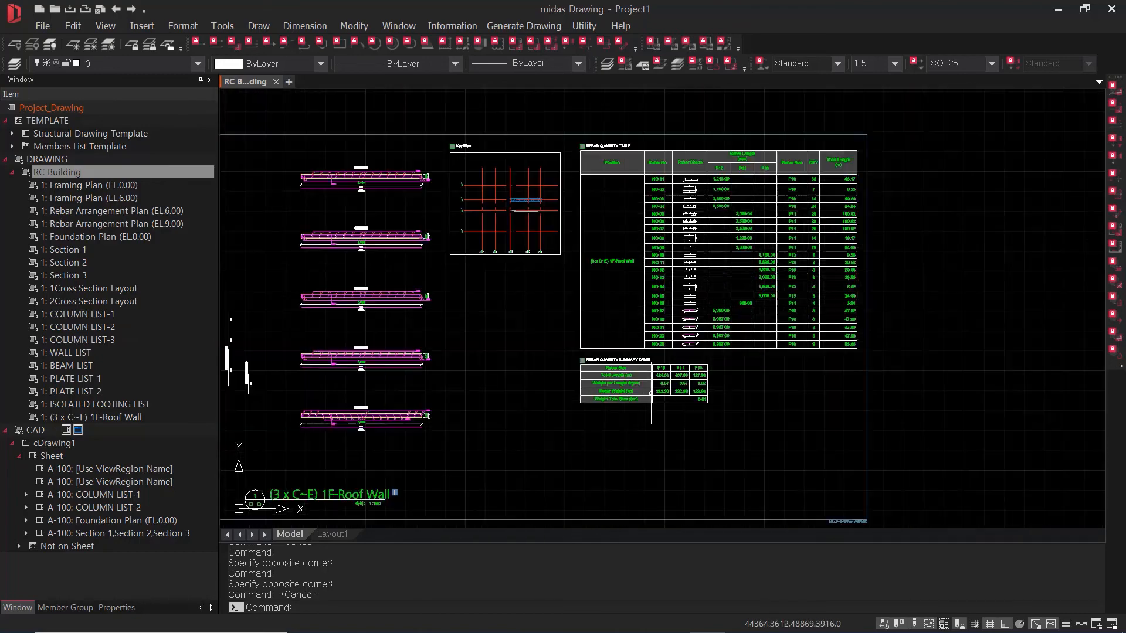
pyautogui.moveTo(623, 373); pyautogui.dragTo(962, 373, button='middle')
pyautogui.moveTo(365, 360); pyautogui.dragTo(519, 373, button='middle')
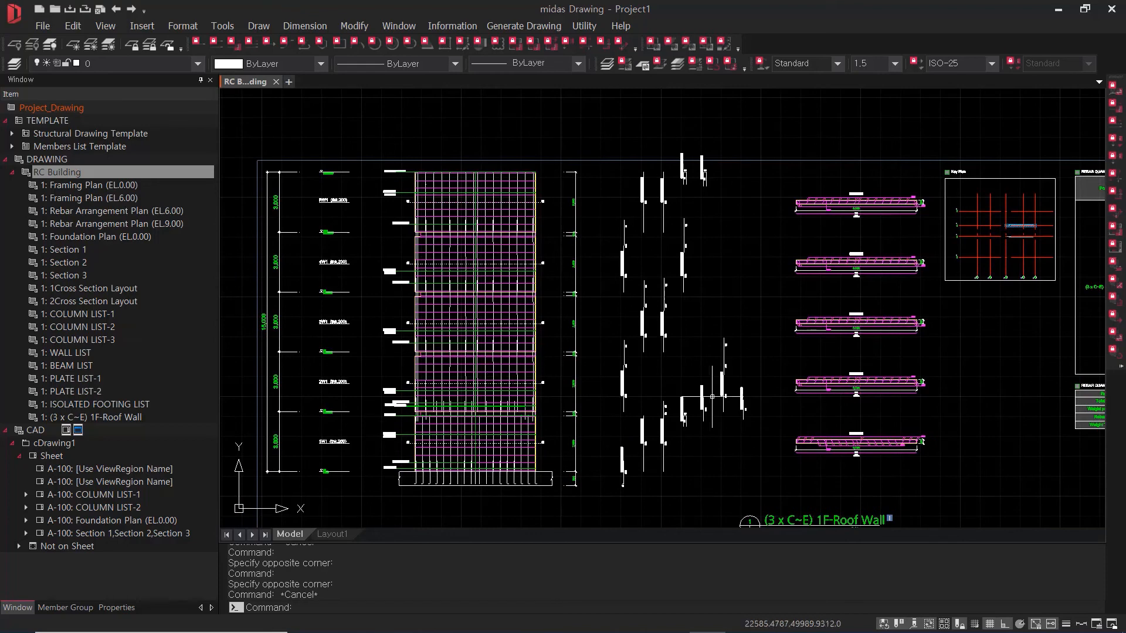
pyautogui.moveTo(764, 397); pyautogui.dragTo(662, 335, button='middle')
pyautogui.scroll(-2, 662, 334)
pyautogui.moveTo(737, 359); pyautogui.dragTo(615, 384, button='middle')
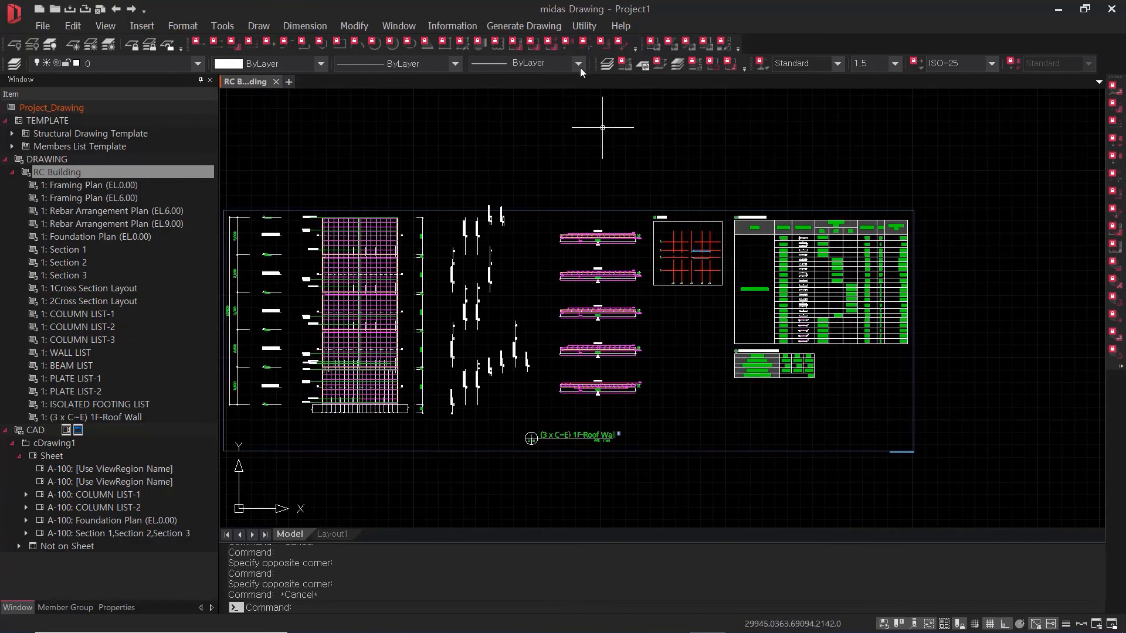
# Generate the rebar arrangement drawing for (1 x A~E) 3F Beam and place it beside the 1F-Roof wall drawing.
pyautogui.click(535, 24)
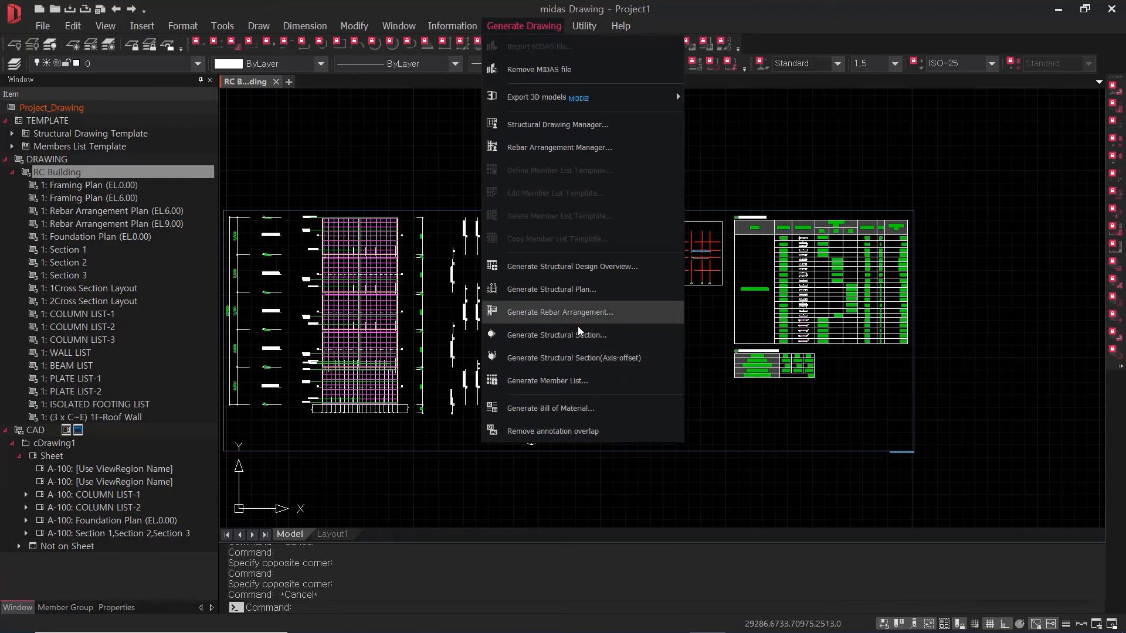
pyautogui.click(979, 392)
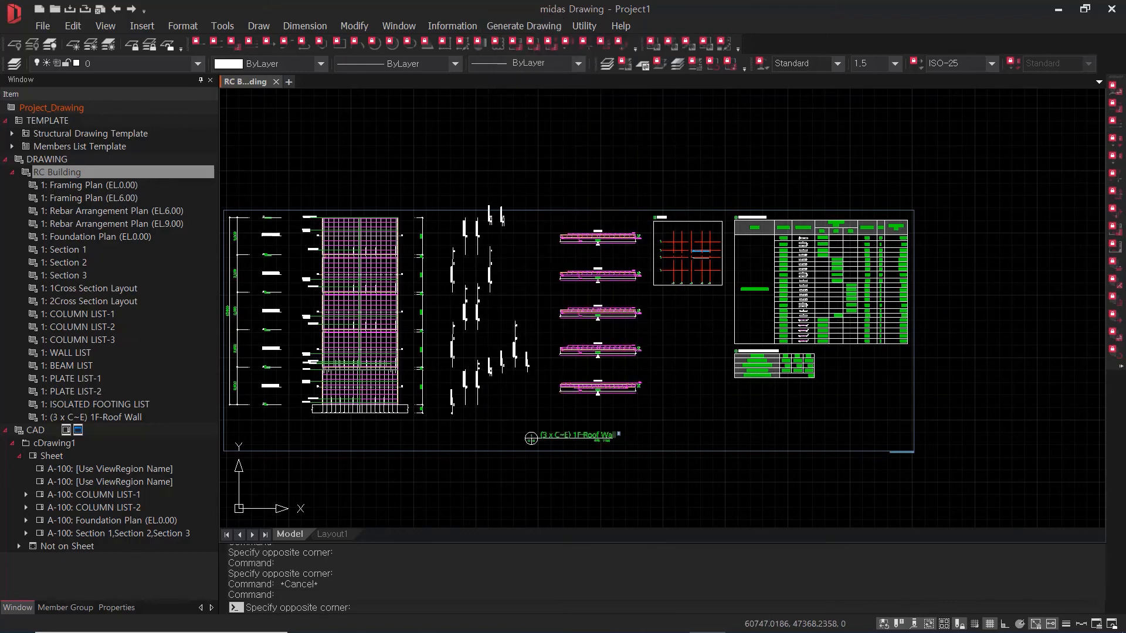
pyautogui.click(981, 356)
pyautogui.press('Return')
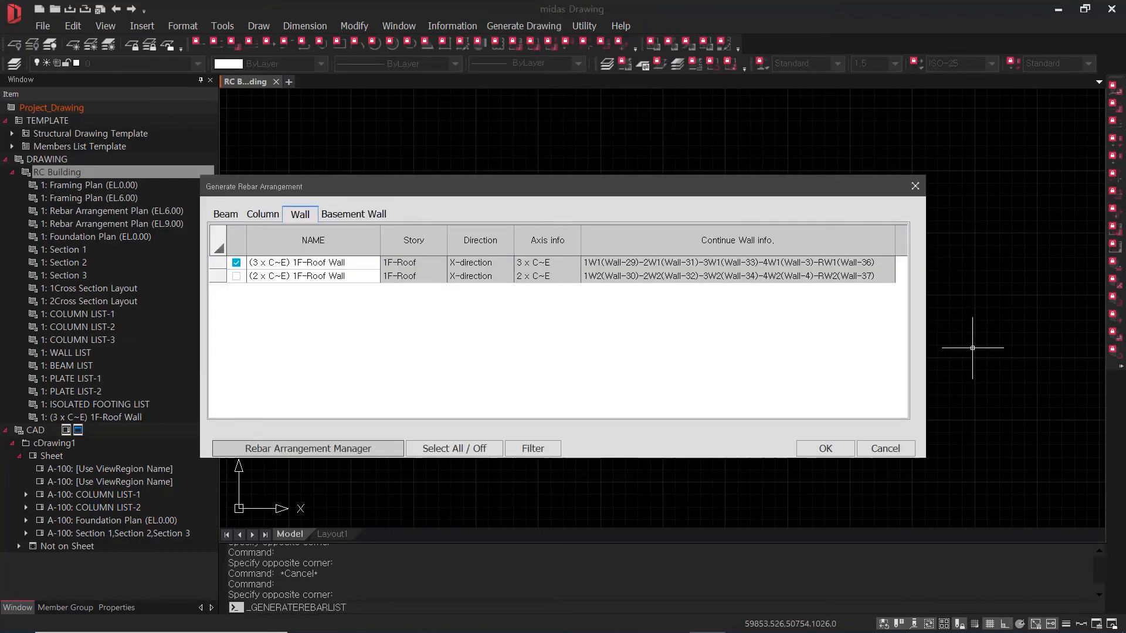
pyautogui.click(213, 214)
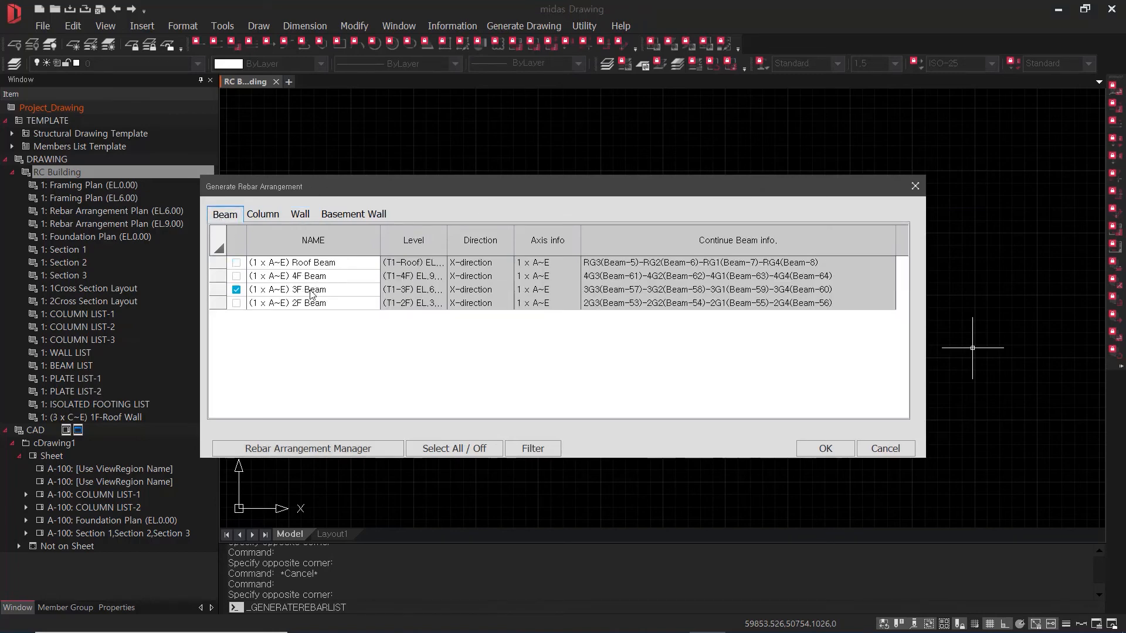
pyautogui.click(825, 448)
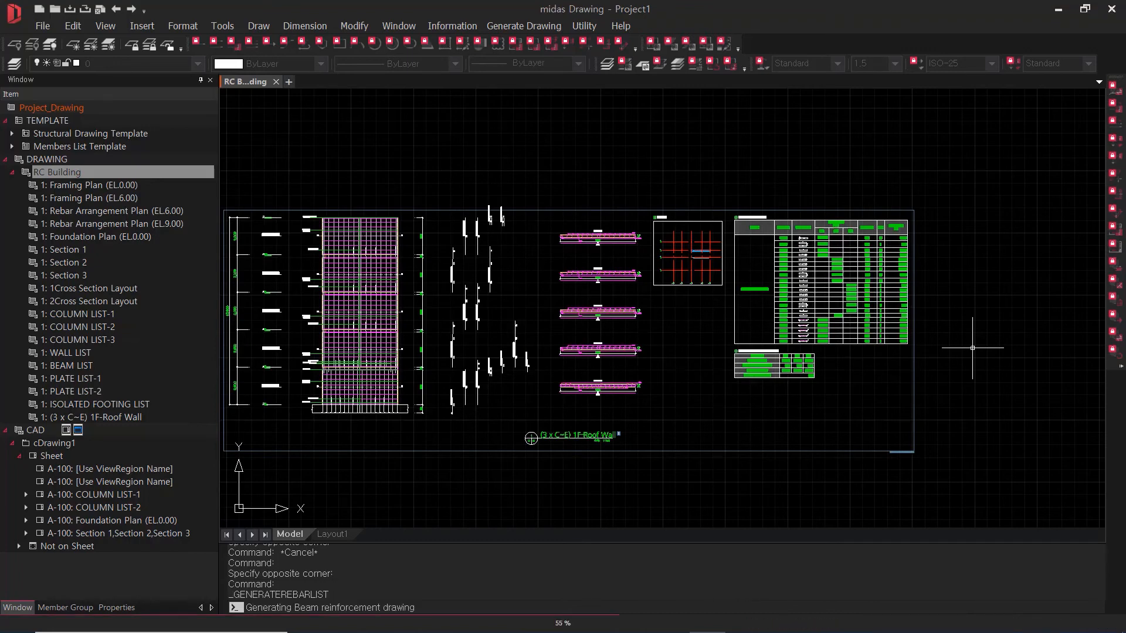
pyautogui.scroll(-1, 659, 355)
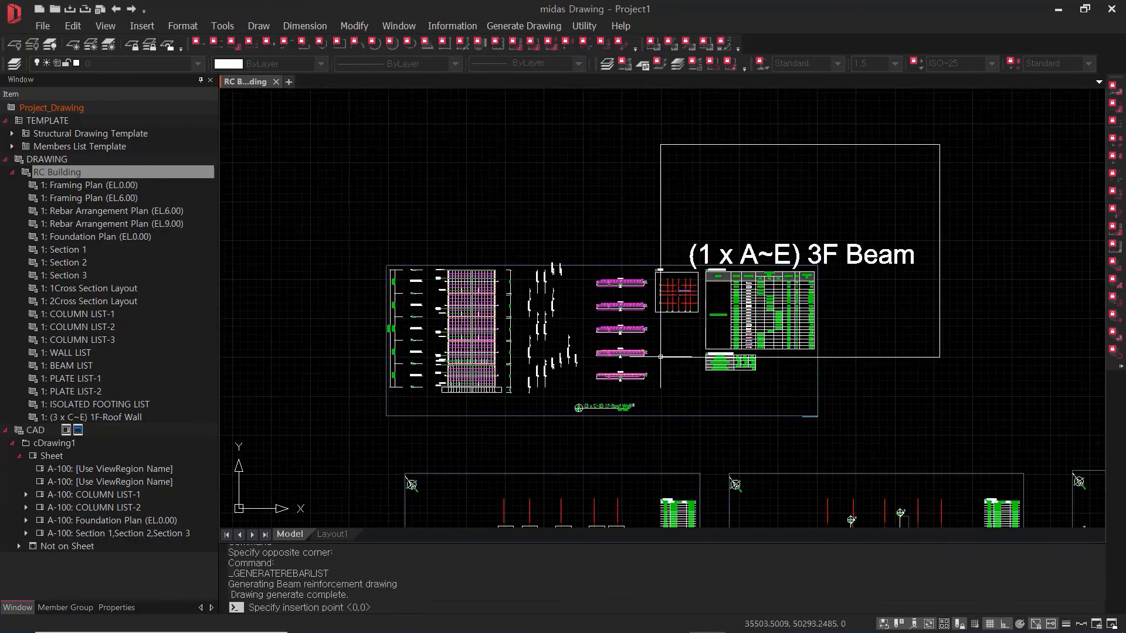
pyautogui.moveTo(682, 348); pyautogui.dragTo(421, 361, button='middle')
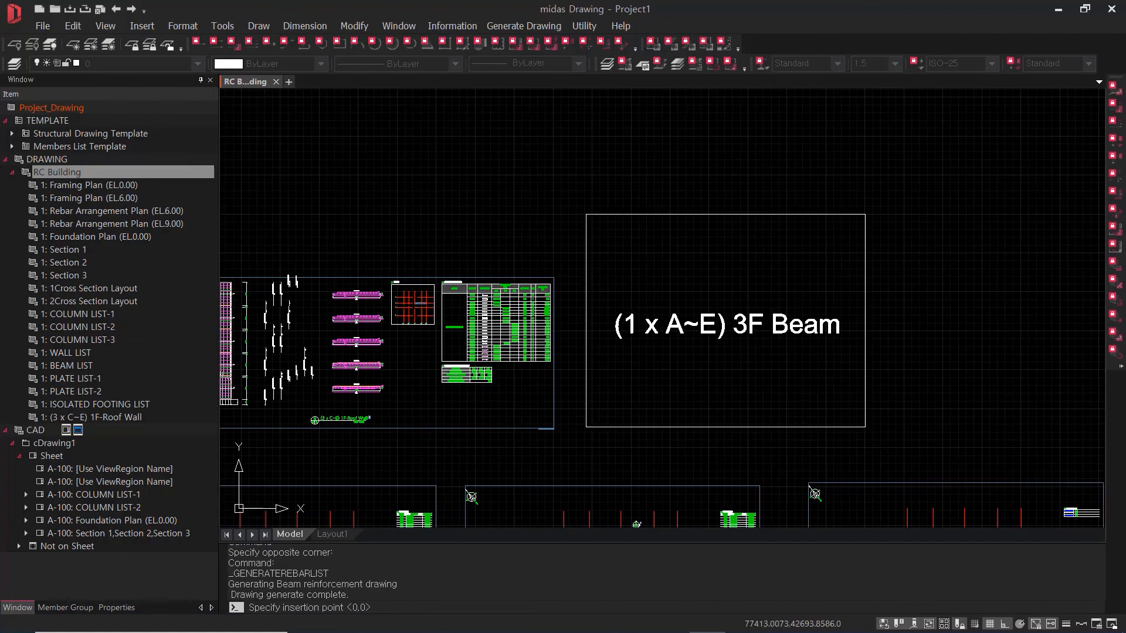
pyautogui.click(743, 330)
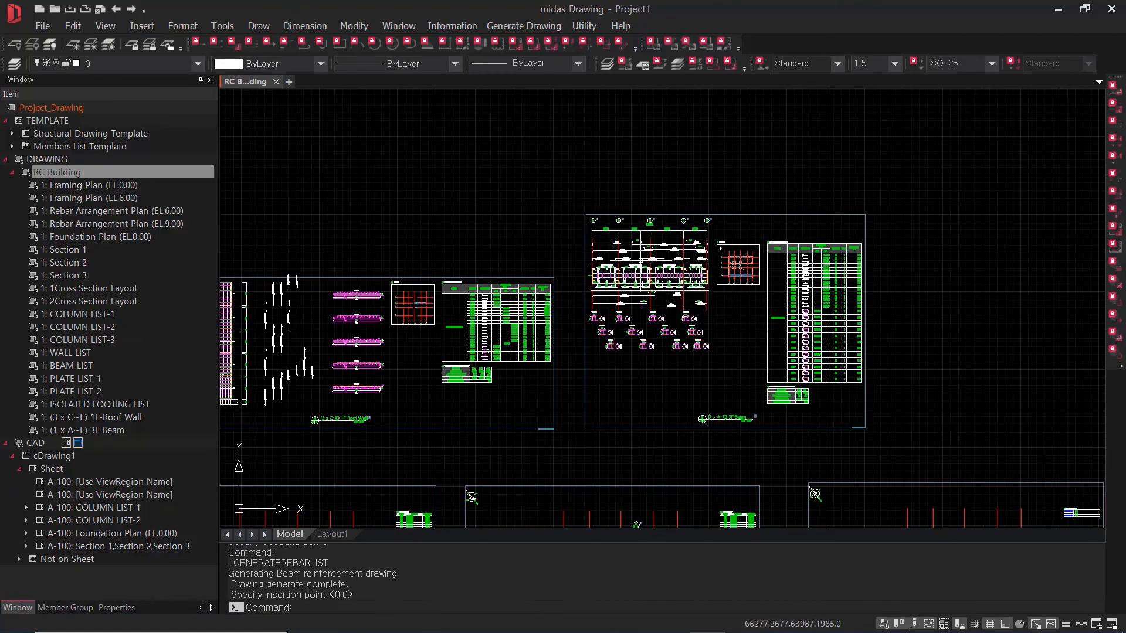
# Examine the 3F beam elevation with its girder marks, section cuts, stirrup zones and top and bottom bars.
pyautogui.scroll(5, 643, 260)
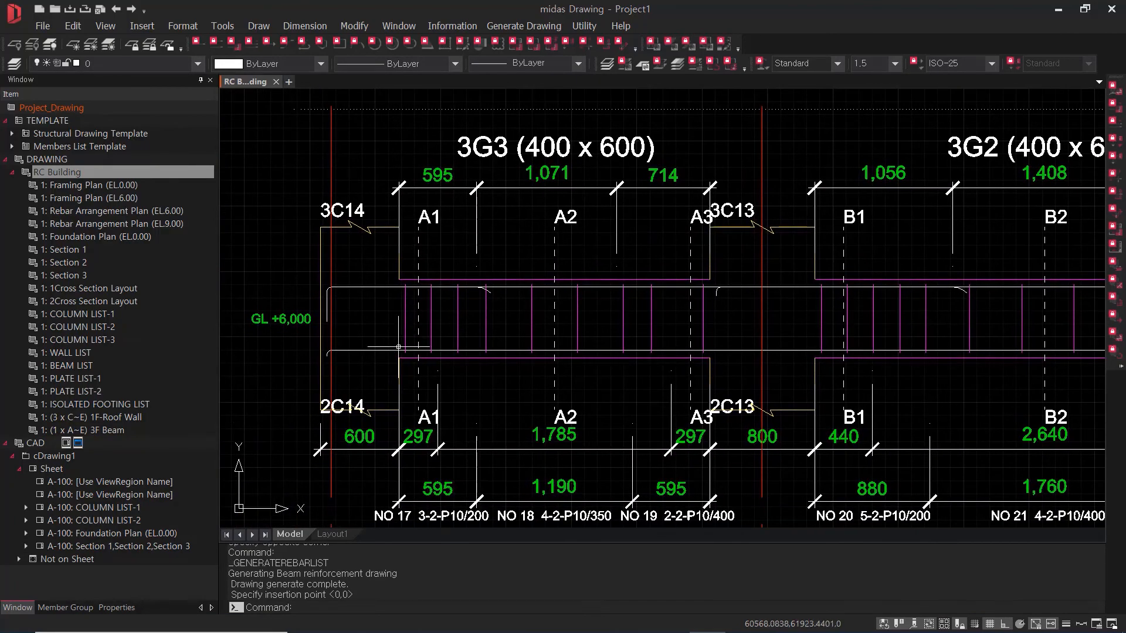
pyautogui.scroll(-2, 332, 390)
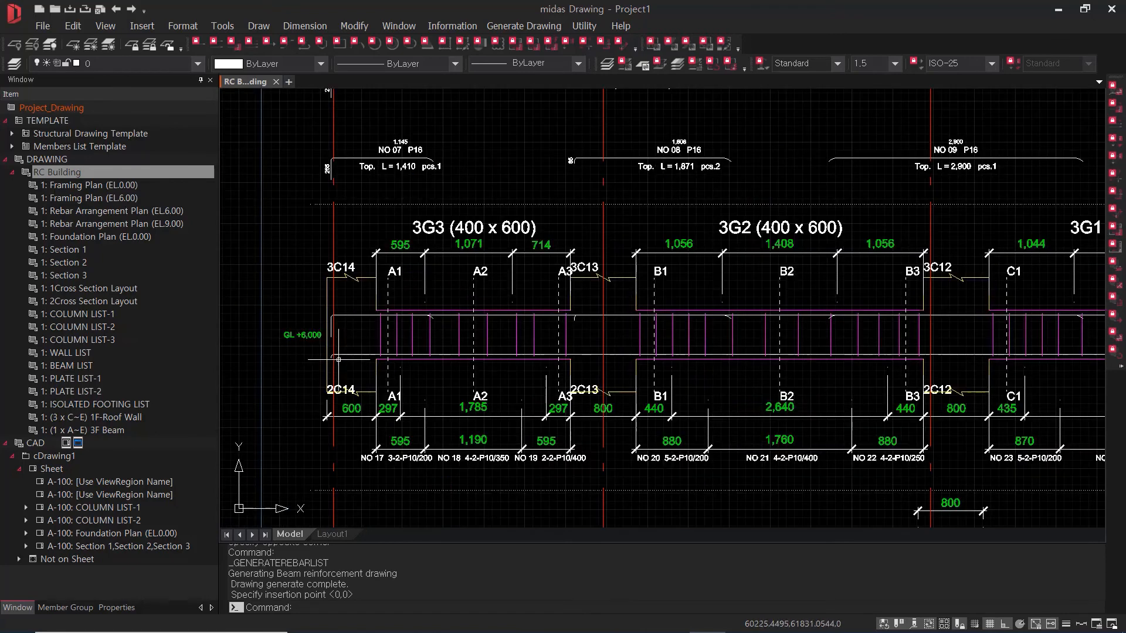
pyautogui.moveTo(609, 380); pyautogui.dragTo(489, 344, button='middle')
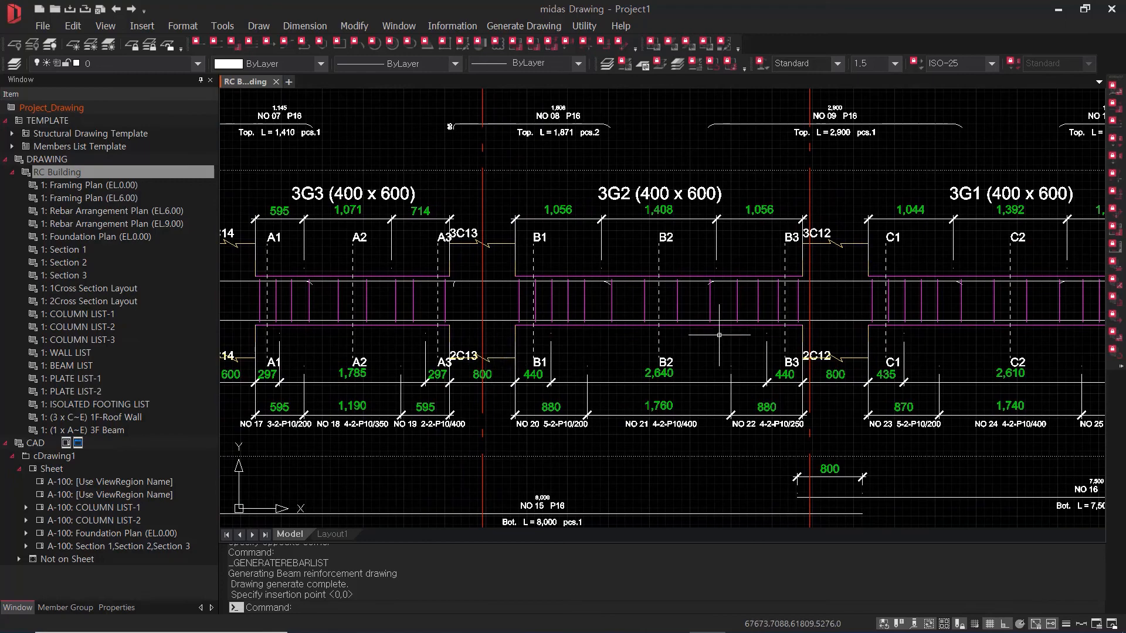
pyautogui.scroll(-5, 622, 335)
pyautogui.moveTo(836, 275); pyautogui.dragTo(751, 285, button='middle')
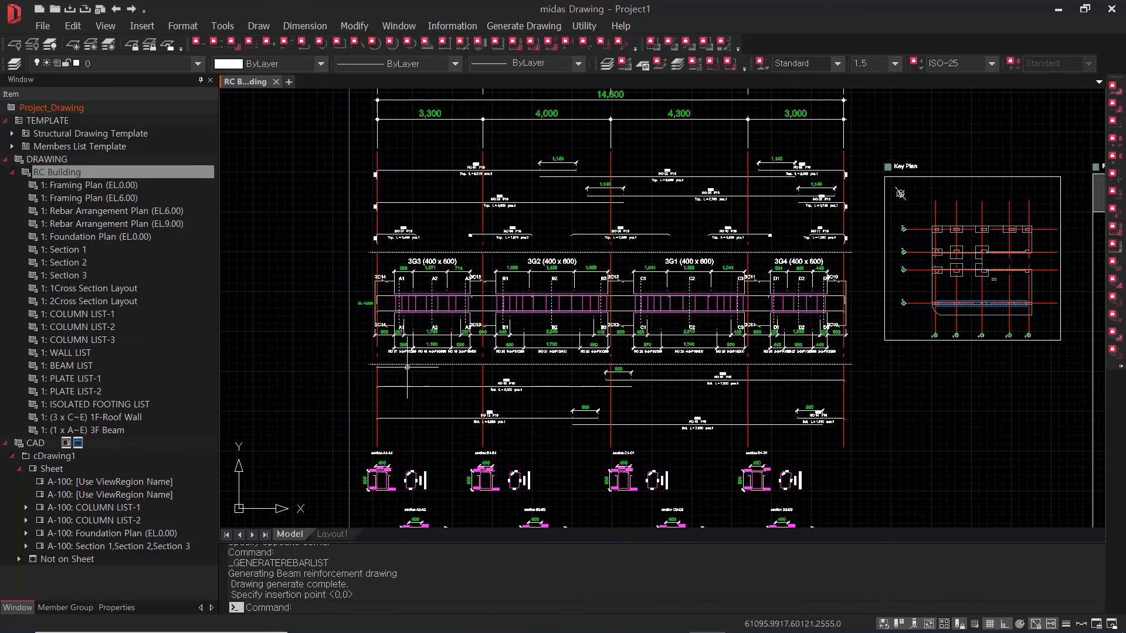
pyautogui.moveTo(554, 420); pyautogui.dragTo(567, 317, button='middle')
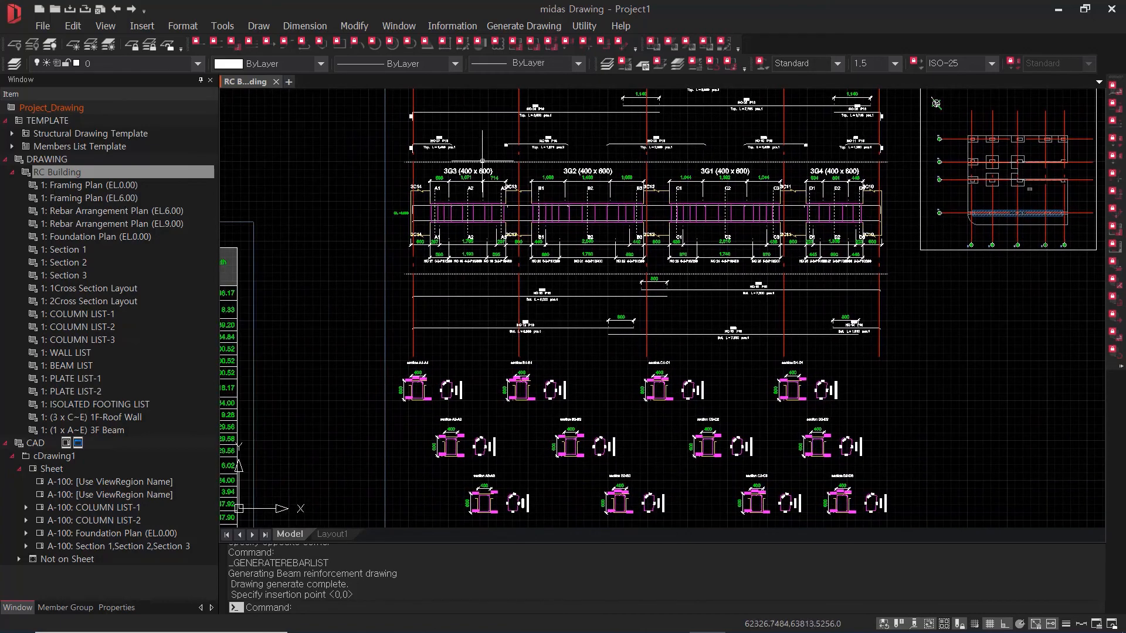
pyautogui.scroll(5, 457, 194)
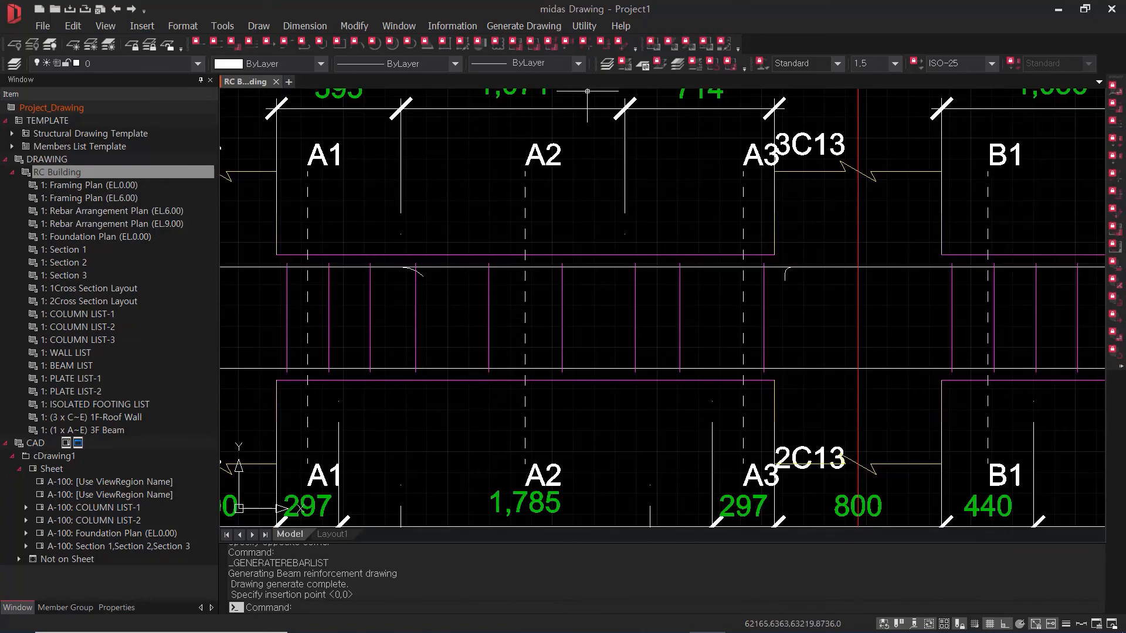
pyautogui.moveTo(801, 476); pyautogui.dragTo(812, 299, button='middle')
pyautogui.scroll(-2, 811, 308)
pyautogui.moveTo(783, 395); pyautogui.dragTo(762, 204, button='middle')
pyautogui.moveTo(742, 347); pyautogui.dragTo(729, 206, button='middle')
pyautogui.moveTo(733, 405); pyautogui.dragTo(721, 184, button='middle')
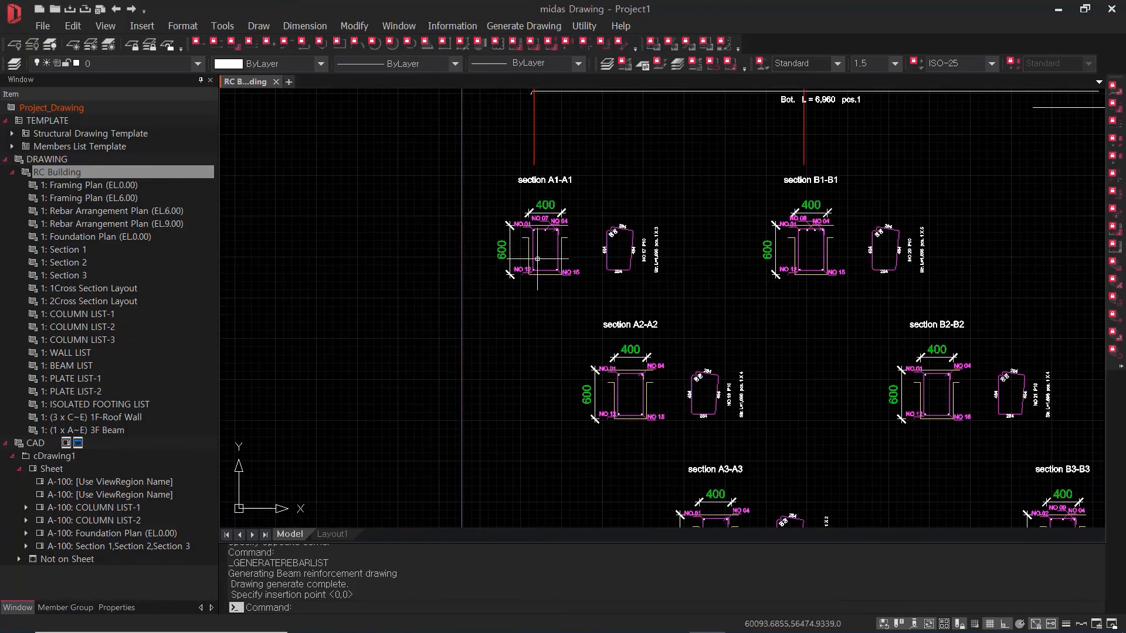
# Examine the beam cross sections from A1-A1 to A3-A3, including the bar labels and the separate stirrup shape.
pyautogui.scroll(4, 519, 198)
pyautogui.scroll(-1, 706, 206)
pyautogui.moveTo(1096, 257); pyautogui.dragTo(605, 237, button='middle')
pyautogui.scroll(-1, 714, 239)
pyautogui.moveTo(488, 449); pyautogui.dragTo(570, 280, button='middle')
pyautogui.moveTo(704, 445); pyautogui.dragTo(690, 274, button='middle')
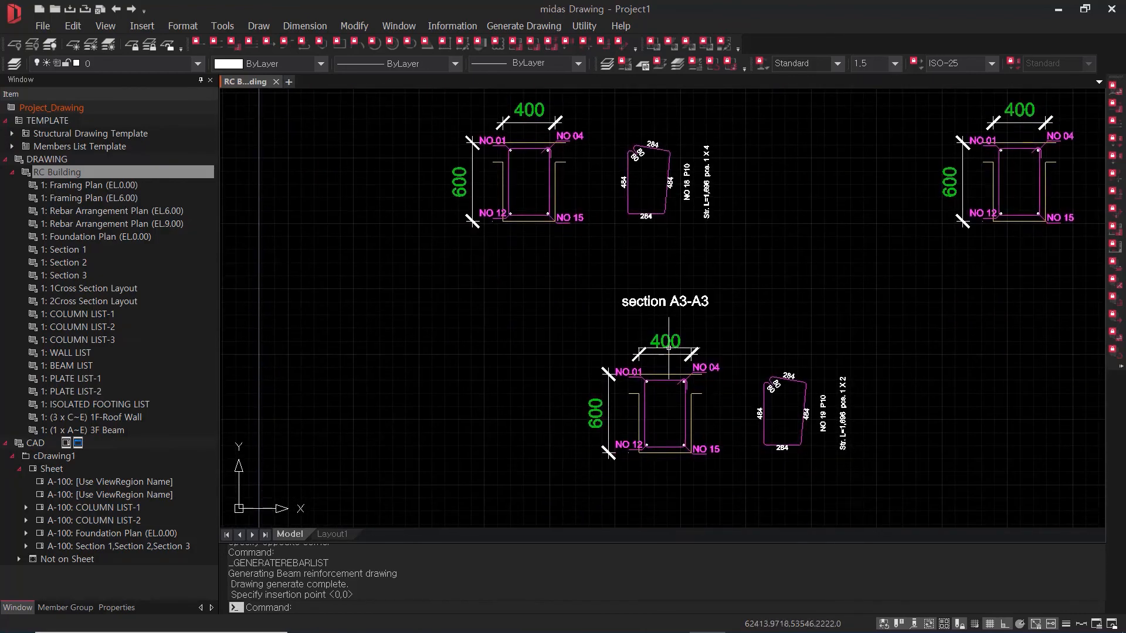
pyautogui.scroll(5, 803, 425)
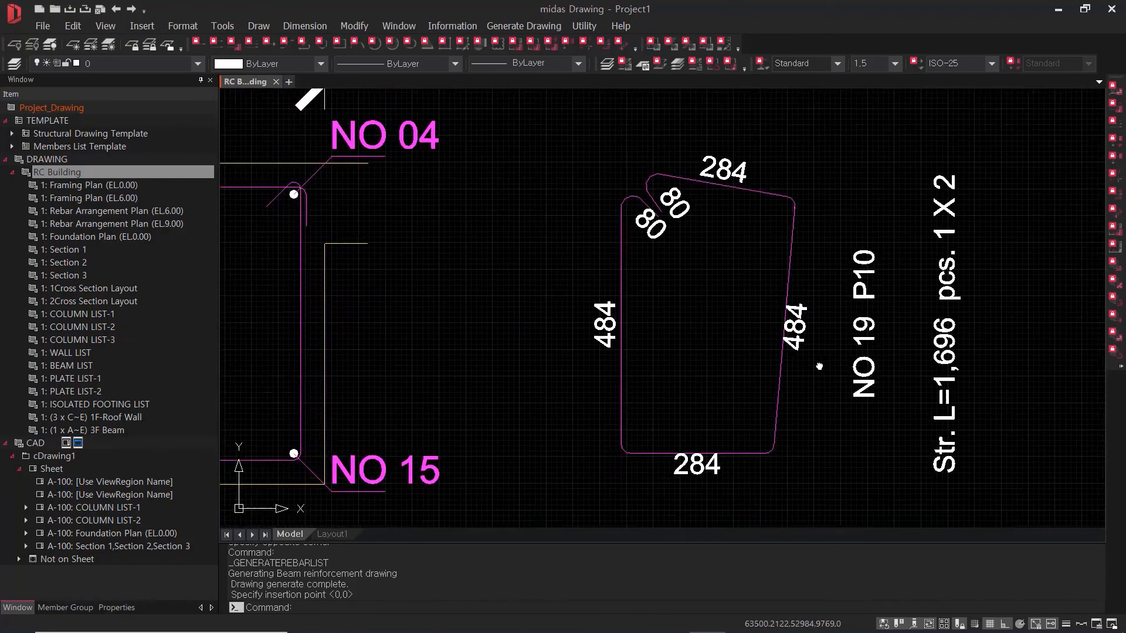
pyautogui.scroll(-3, 824, 365)
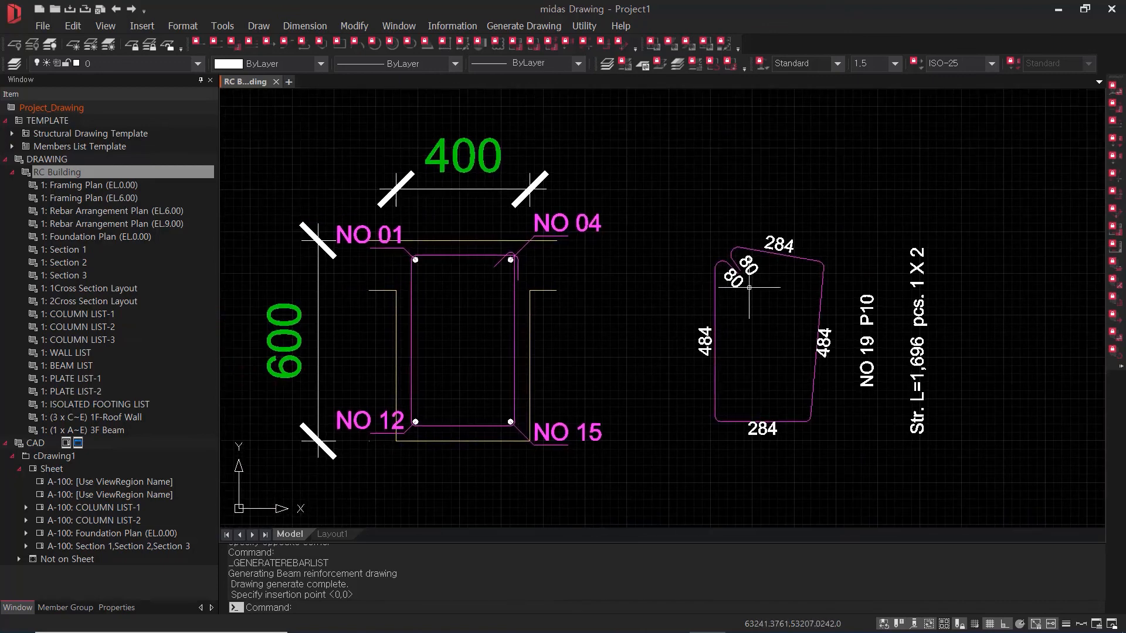
pyautogui.moveTo(467, 298); pyautogui.dragTo(637, 289, button='middle')
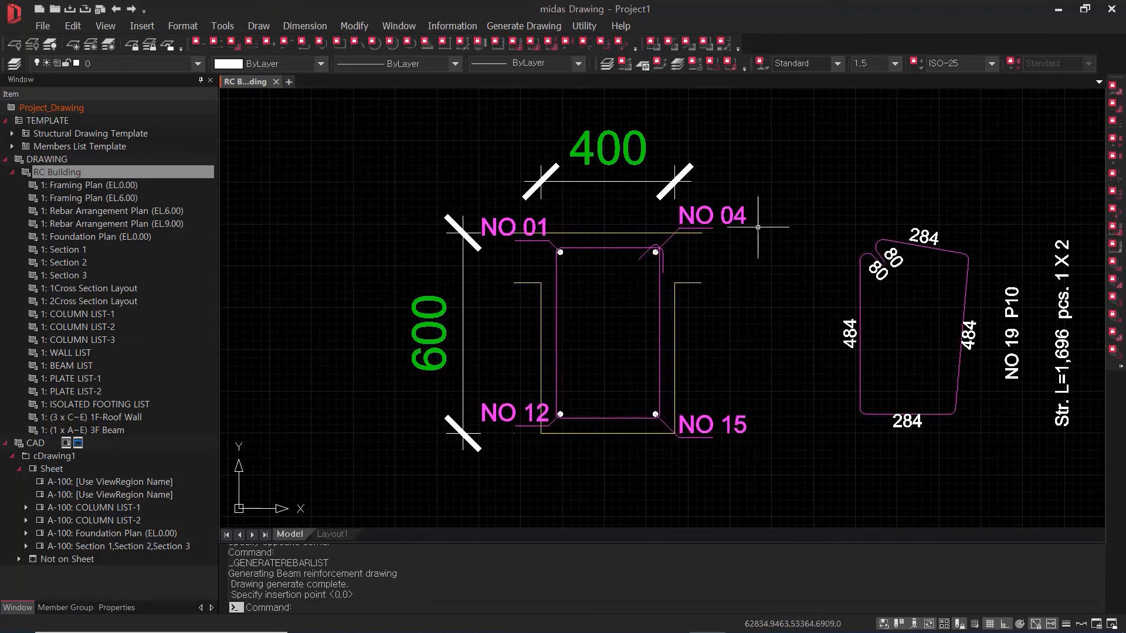
# Regenerate the drawing display while viewing the upper bars of section A1-A1.
pyautogui.scroll(-3, 758, 245)
pyautogui.moveTo(723, 333); pyautogui.dragTo(762, 498, button='middle')
pyautogui.moveTo(494, 100); pyautogui.dragTo(748, 297, button='middle')
pyautogui.moveTo(727, 231); pyautogui.dragTo(621, 439, button='middle')
pyautogui.scroll(5, 538, 344)
pyautogui.press('Return')
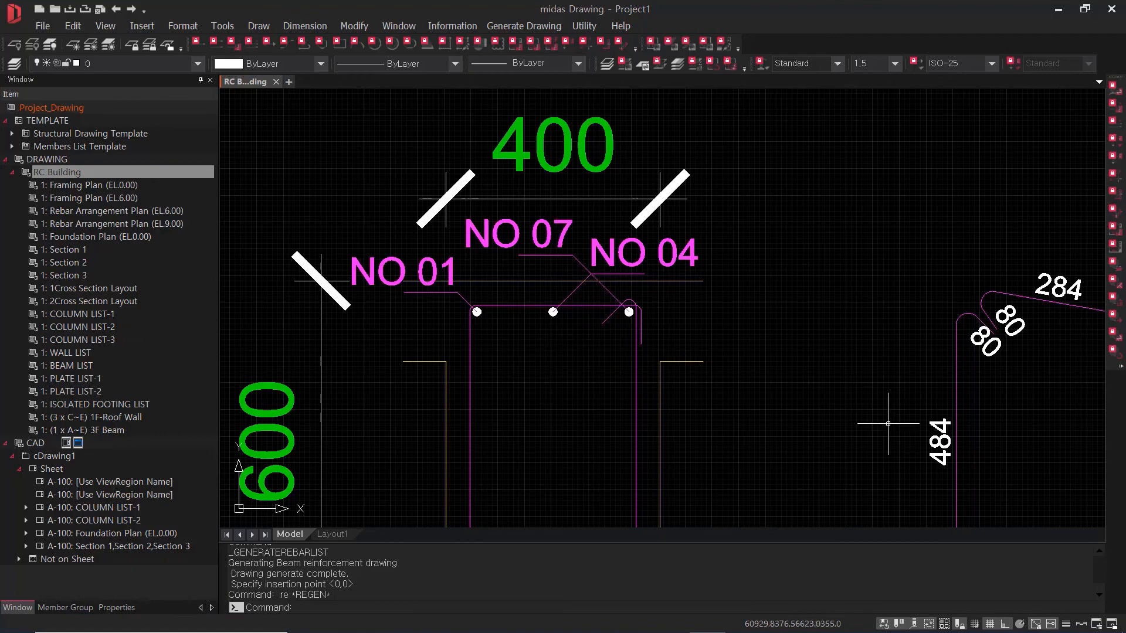
# Examine the A1-A1 stirrup and neighbouring sections, and follow the main bars along the beam elevation.
pyautogui.moveTo(868, 423); pyautogui.dragTo(486, 254, button='middle')
pyautogui.scroll(-2, 695, 305)
pyautogui.moveTo(731, 326); pyautogui.dragTo(604, 316, button='middle')
pyautogui.scroll(-2, 604, 315)
pyautogui.moveTo(818, 267); pyautogui.dragTo(708, 357, button='middle')
pyautogui.scroll(-4, 709, 357)
pyautogui.moveTo(824, 302)
pyautogui.mouseDown(button='middle')
pyautogui.moveTo(685, 390)
pyautogui.moveTo(631, 458)
pyautogui.mouseUp(button='middle')
pyautogui.scroll(3, 632, 351)
pyautogui.scroll(3, 542, 369)
pyautogui.scroll(-2, 560, 354)
pyautogui.moveTo(602, 368); pyautogui.dragTo(493, 365, button='middle')
pyautogui.scroll(-2, 492, 361)
# Select the NO 15 bottom main bar and check its lap with the adjoining NO 16 bar.
pyautogui.click(724, 362)
pyautogui.click(691, 309)
pyautogui.moveTo(790, 320)
pyautogui.mouseDown(button='middle')
pyautogui.moveTo(563, 369)
pyautogui.moveTo(538, 360)
pyautogui.mouseUp(button='middle')
pyautogui.scroll(-2, 635, 395)
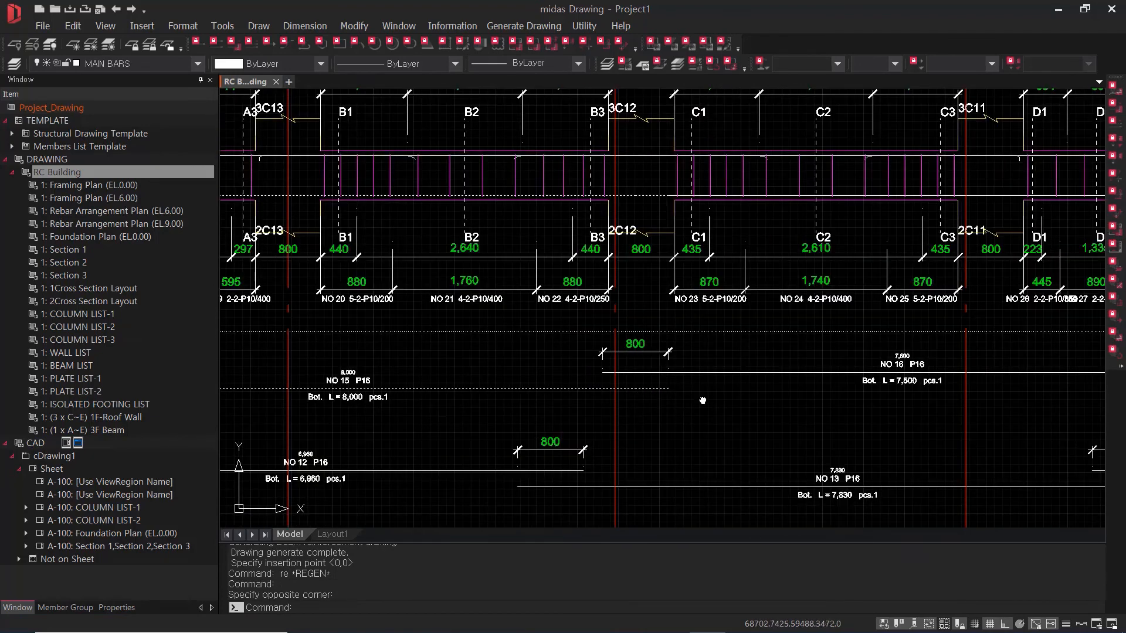
pyautogui.moveTo(679, 395); pyautogui.dragTo(570, 405, button='middle')
pyautogui.moveTo(656, 414); pyautogui.dragTo(613, 413, button='middle')
pyautogui.scroll(3, 614, 410)
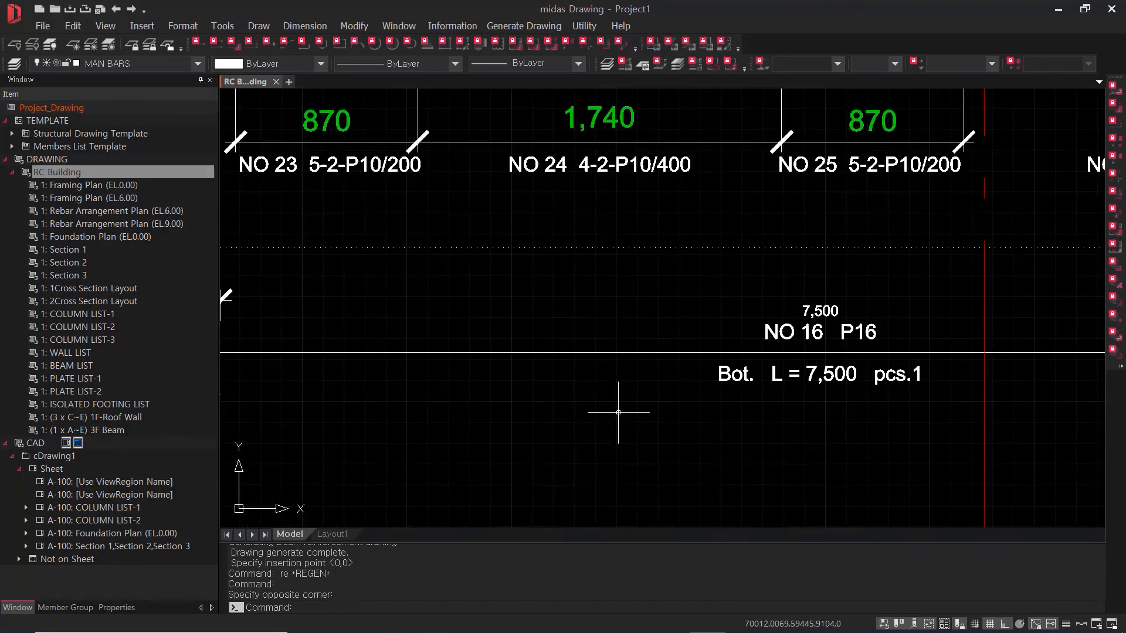
# Examine the remaining bottom bars below the beam elevation and the overall 3F beam drawing.
pyautogui.moveTo(867, 398); pyautogui.dragTo(564, 329, button='middle')
pyautogui.scroll(-2, 558, 332)
pyautogui.moveTo(729, 380); pyautogui.dragTo(695, 337, button='middle')
pyautogui.moveTo(711, 407); pyautogui.dragTo(671, 362, button='middle')
pyautogui.scroll(-2, 671, 362)
pyautogui.scroll(-2, 731, 362)
pyautogui.moveTo(781, 358); pyautogui.dragTo(755, 381, button='middle')
pyautogui.scroll(6, 779, 304)
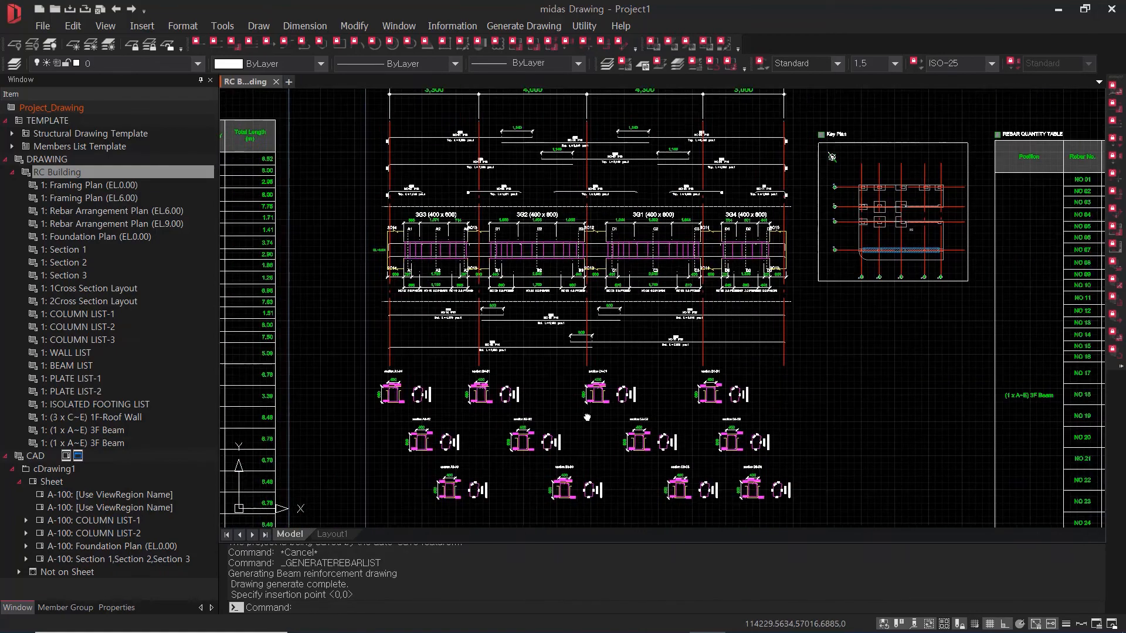
# Generate the rebar arrangement drawing for the (3-B) 1F-4F Column and place it beside the 3F Beam drawings.
pyautogui.scroll(2, 645, 322)
pyautogui.scroll(2, 616, 328)
pyautogui.moveTo(508, 333)
pyautogui.mouseDown(button='middle')
pyautogui.moveTo(608, 333)
pyautogui.moveTo(697, 262)
pyautogui.mouseUp(button='middle')
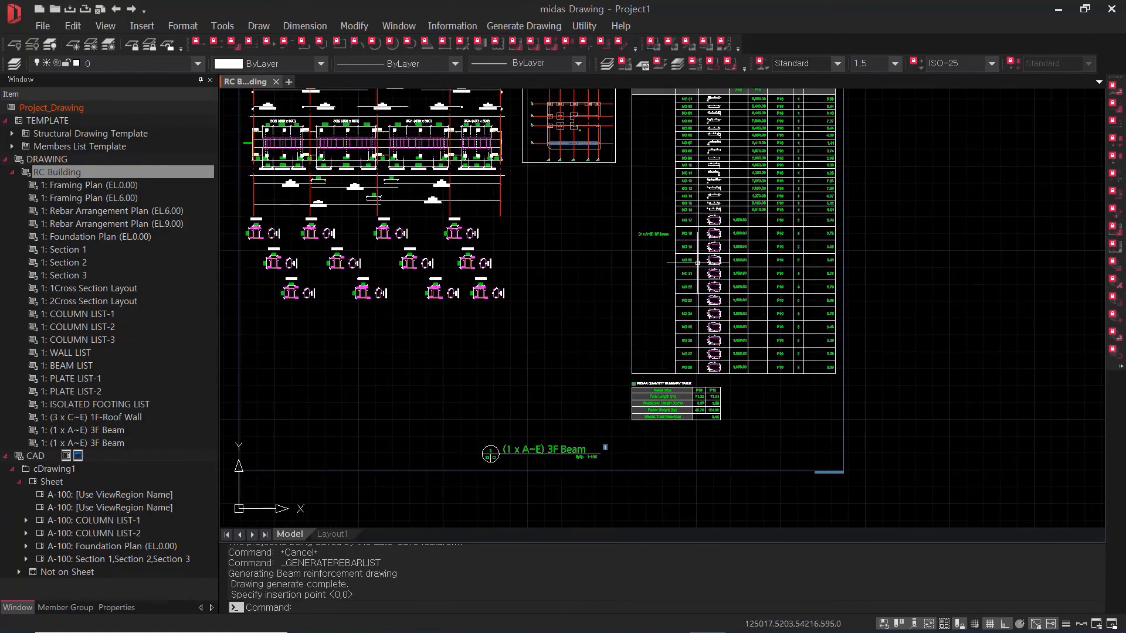
pyautogui.click(533, 27)
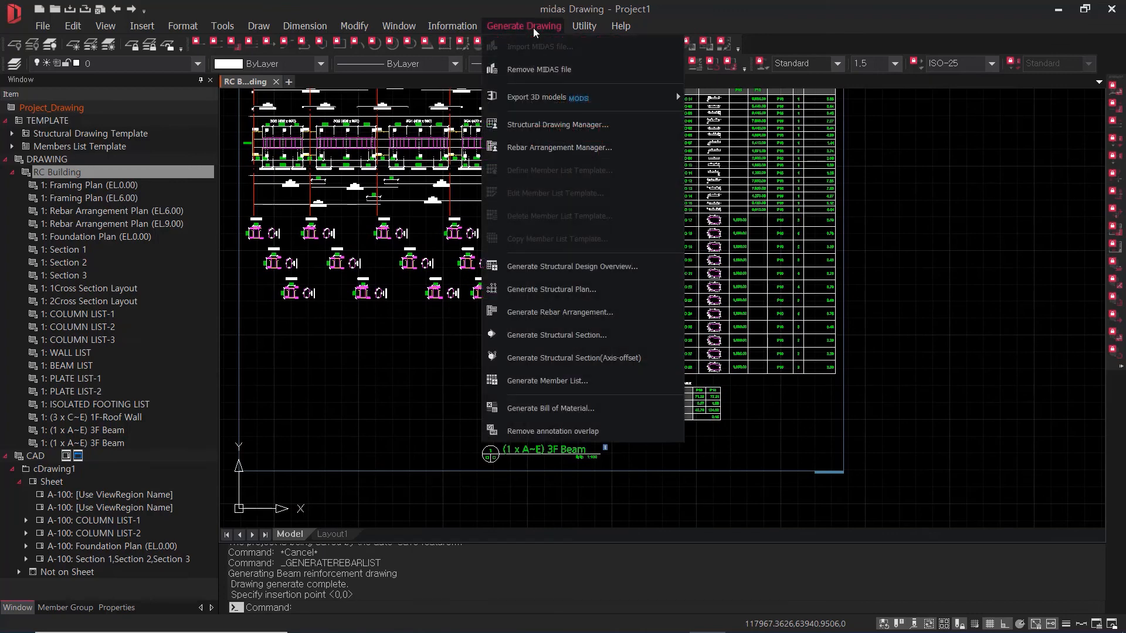
pyautogui.click(574, 312)
pyautogui.click(262, 214)
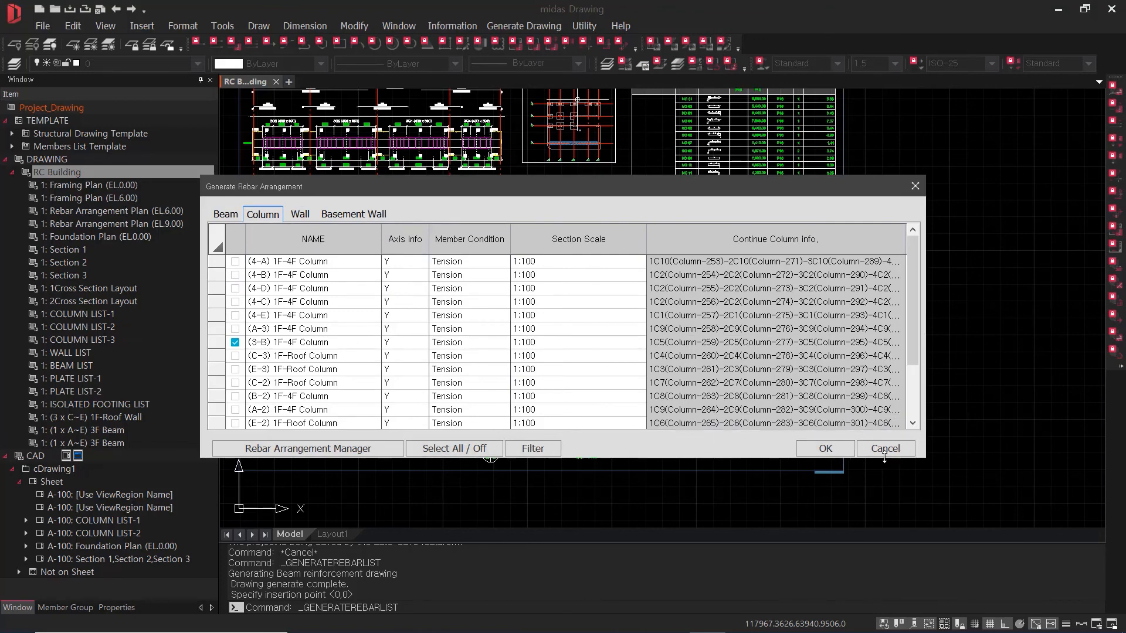
pyautogui.click(827, 448)
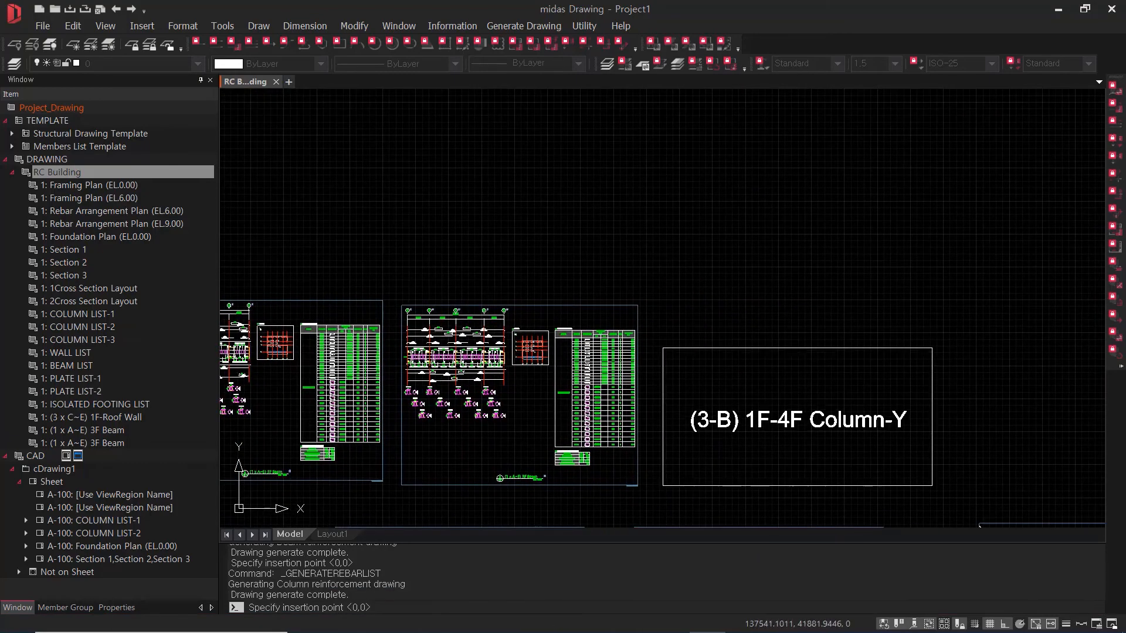
pyautogui.click(836, 439)
# Examine the column elevation's hoop and main bar annotations from the roof through 4C5 to 1C5 and the footing dowels.
pyautogui.scroll(5, 708, 422)
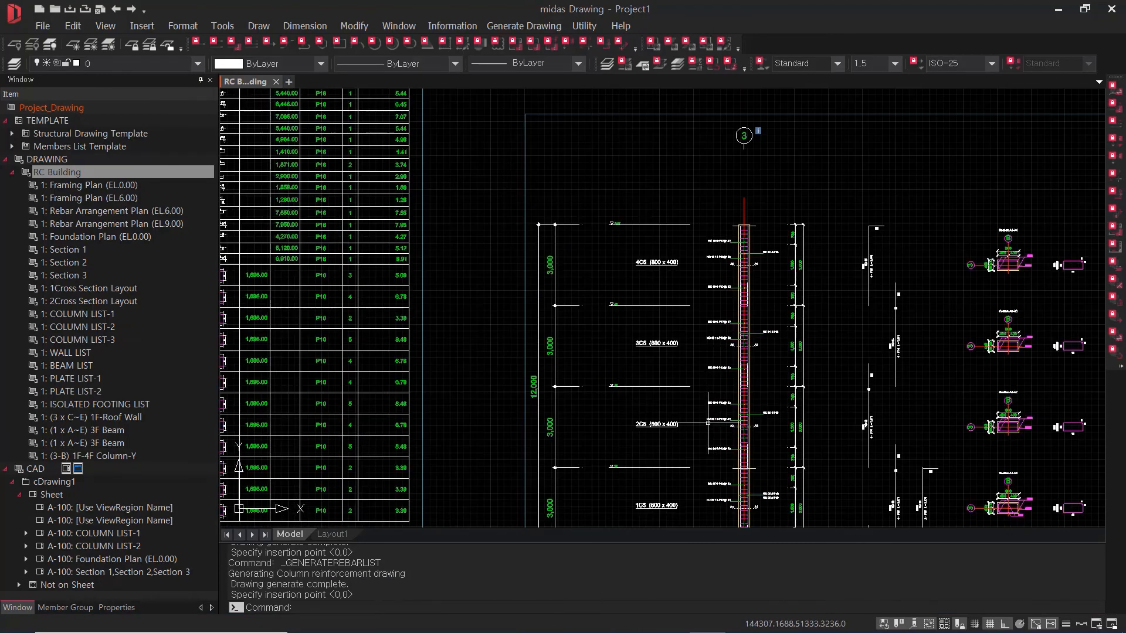
pyautogui.scroll(4, 701, 298)
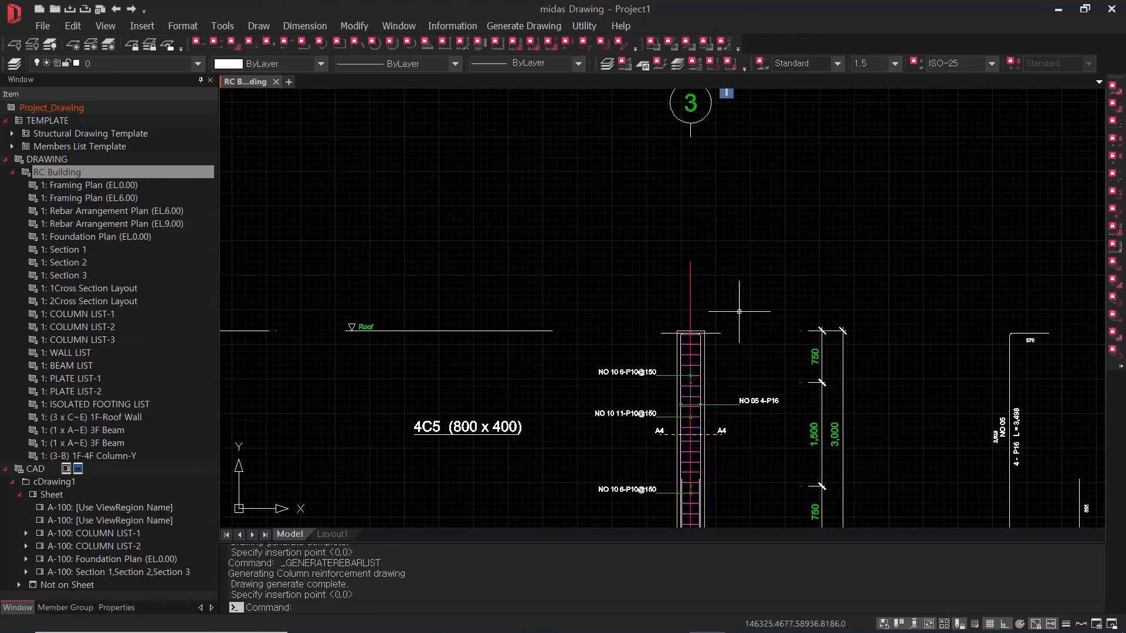
pyautogui.scroll(-6, 740, 310)
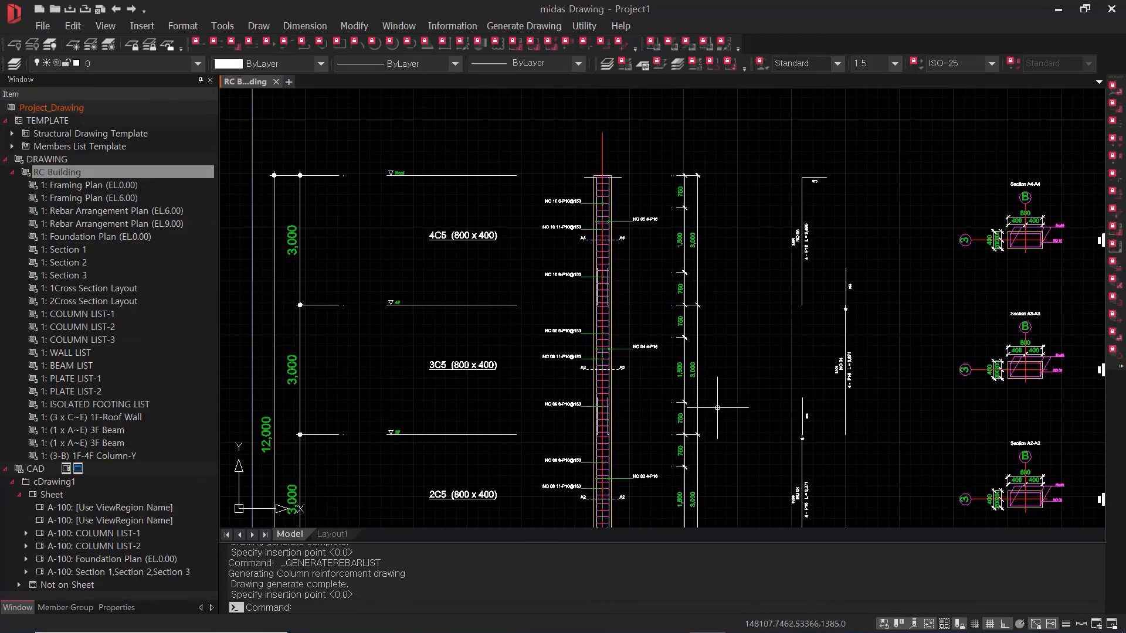
pyautogui.scroll(3, 697, 211)
pyautogui.scroll(-1, 681, 281)
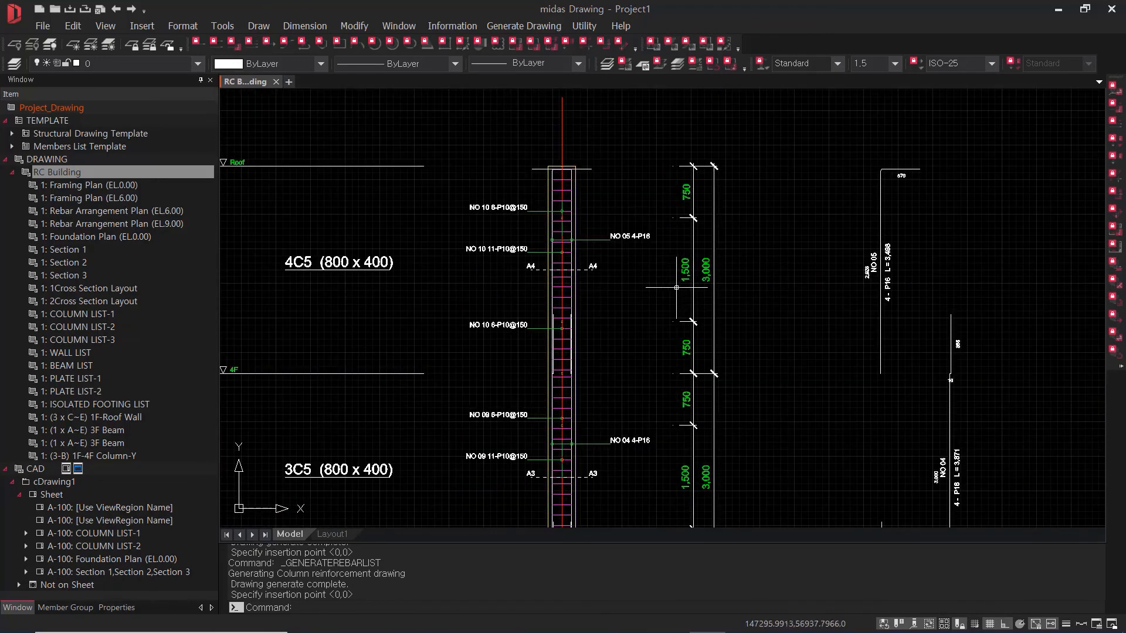
pyautogui.scroll(2, 556, 185)
pyautogui.scroll(-2, 692, 296)
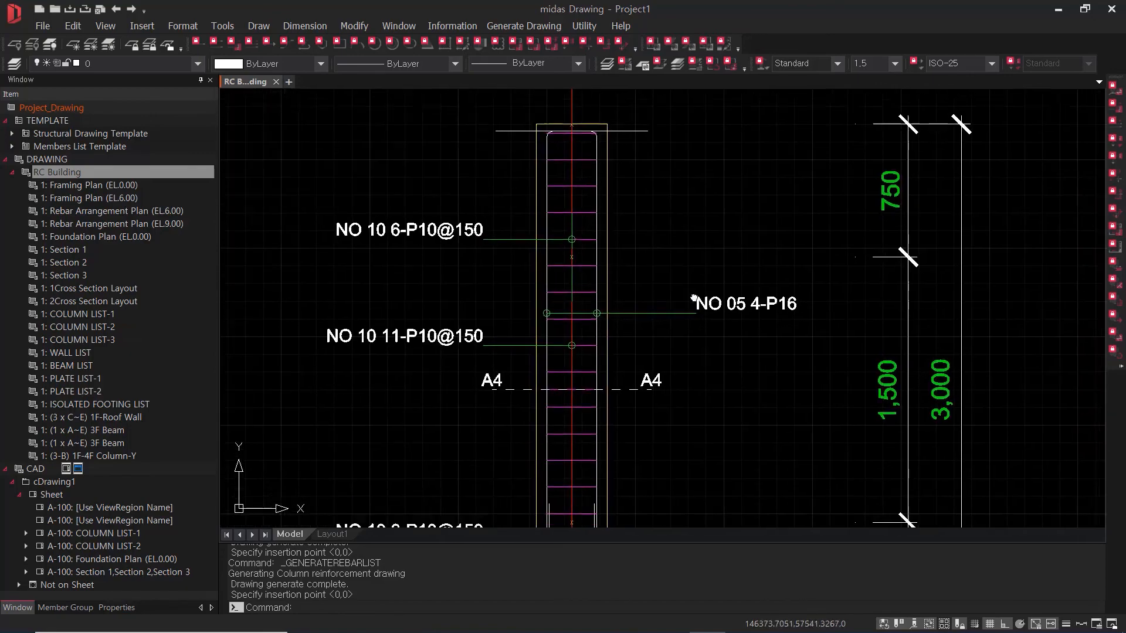
pyautogui.moveTo(730, 388); pyautogui.dragTo(714, 303, button='middle')
pyautogui.moveTo(734, 367); pyautogui.dragTo(699, 176, button='middle')
pyautogui.moveTo(666, 338); pyautogui.dragTo(644, 90, button='middle')
pyautogui.moveTo(654, 472); pyautogui.dragTo(646, 319, button='middle')
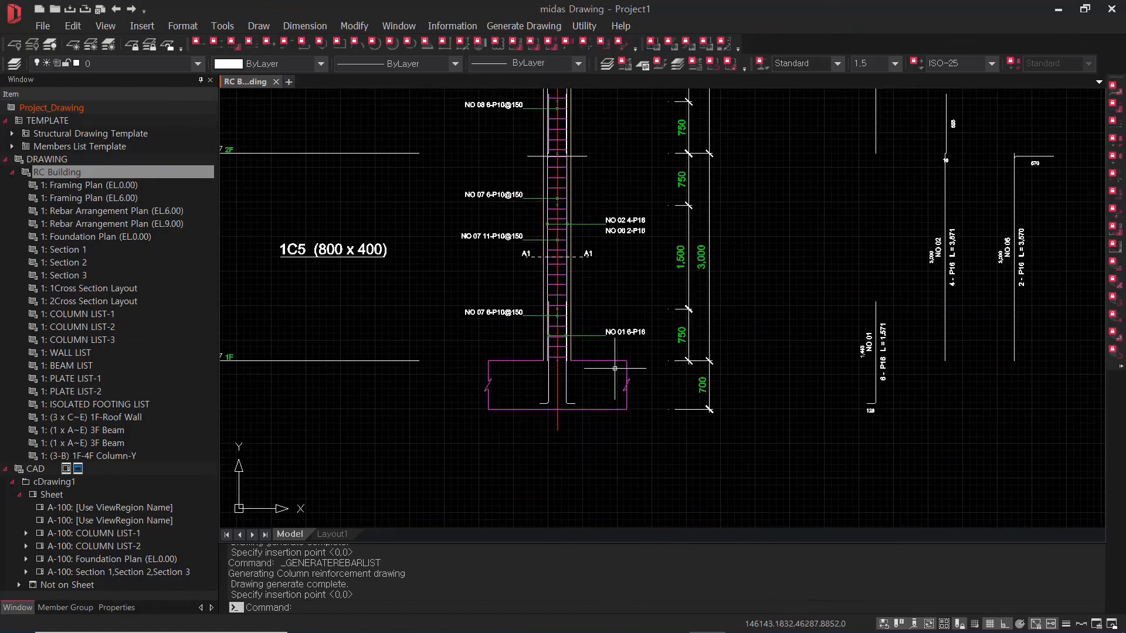
pyautogui.scroll(3, 560, 406)
pyautogui.scroll(-5, 582, 404)
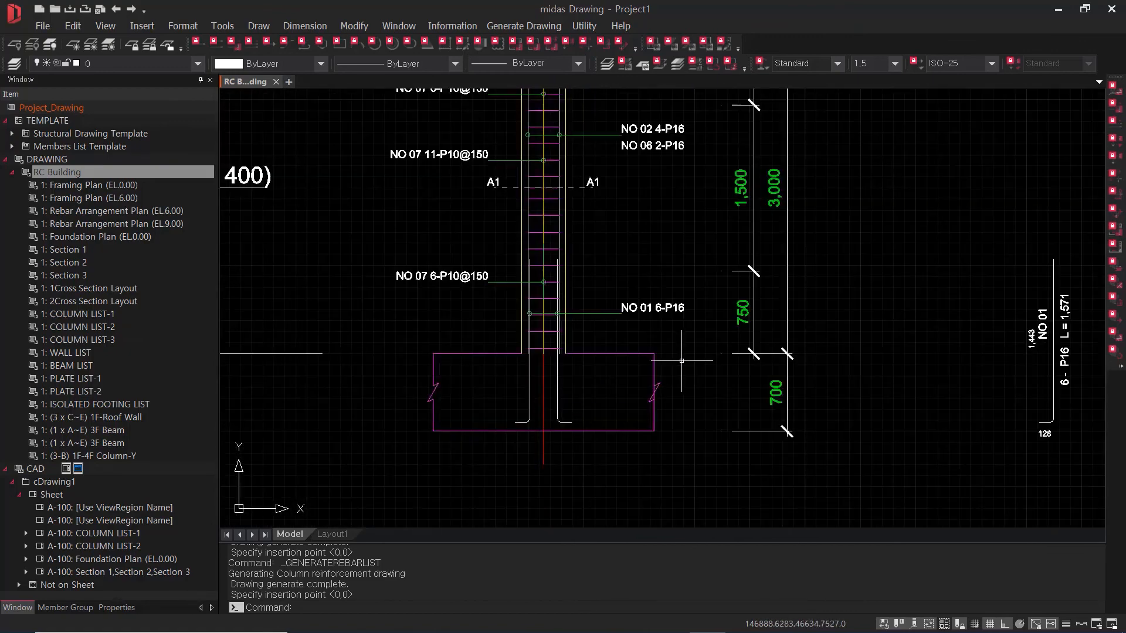
# Examine the column's bar shapes, cross sections such as A2-A2, key plan and the overall (3-B) 1F-4F Column-Y drawing.
pyautogui.moveTo(572, 353); pyautogui.dragTo(441, 434, button='middle')
pyautogui.scroll(-1, 441, 433)
pyautogui.moveTo(827, 415); pyautogui.dragTo(552, 493, button='middle')
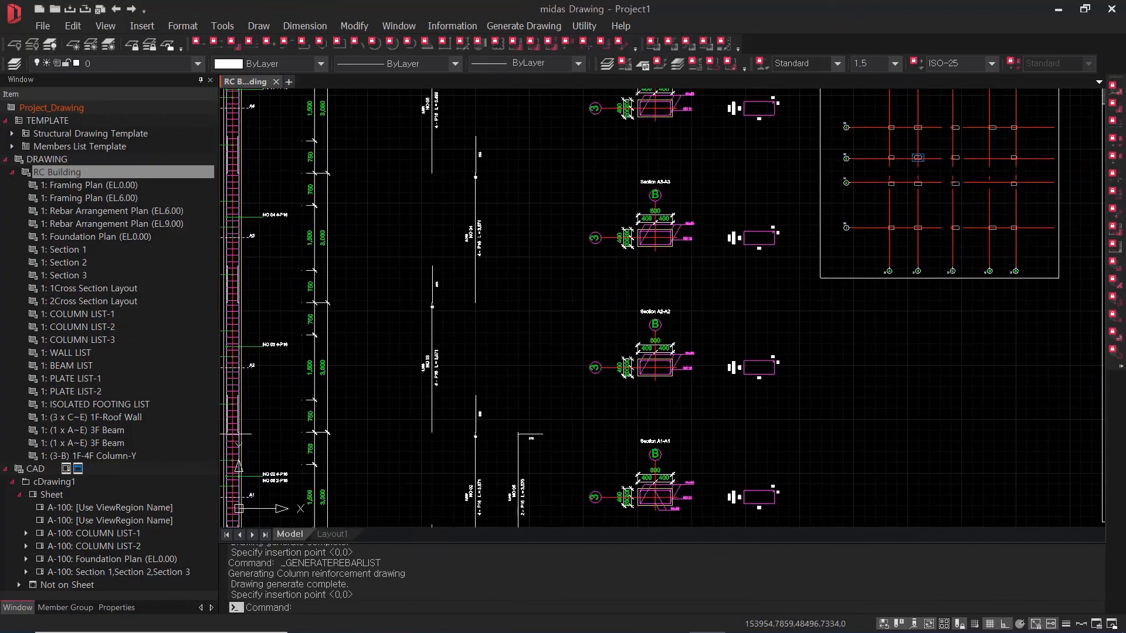
pyautogui.scroll(4, 661, 360)
pyautogui.scroll(-1, 651, 411)
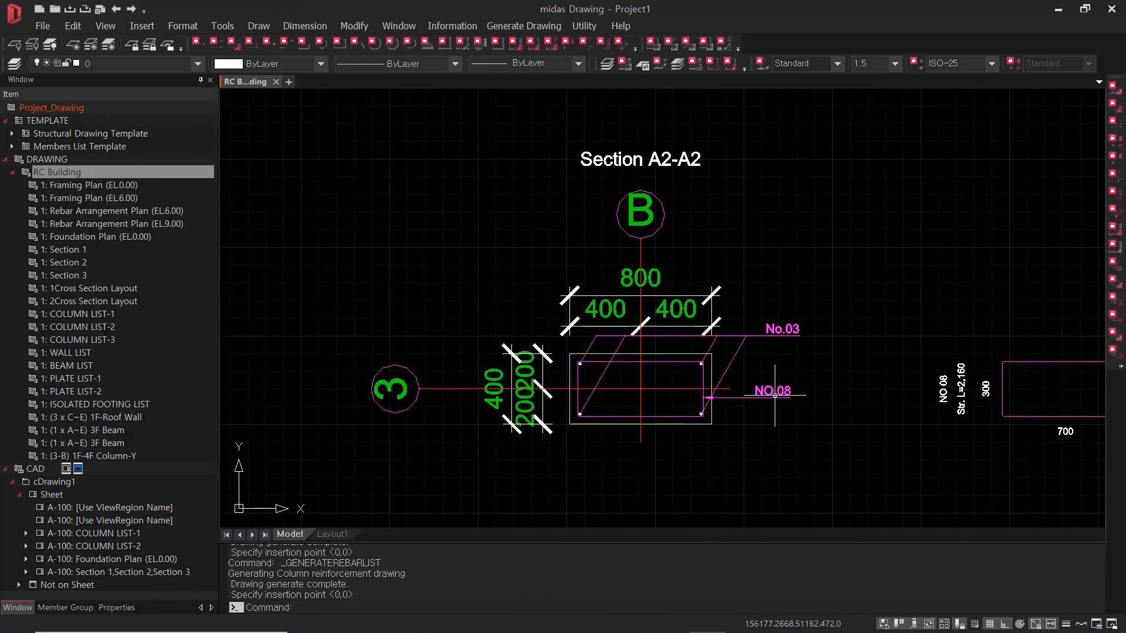
pyautogui.scroll(-1, 657, 402)
pyautogui.scroll(-3, 711, 441)
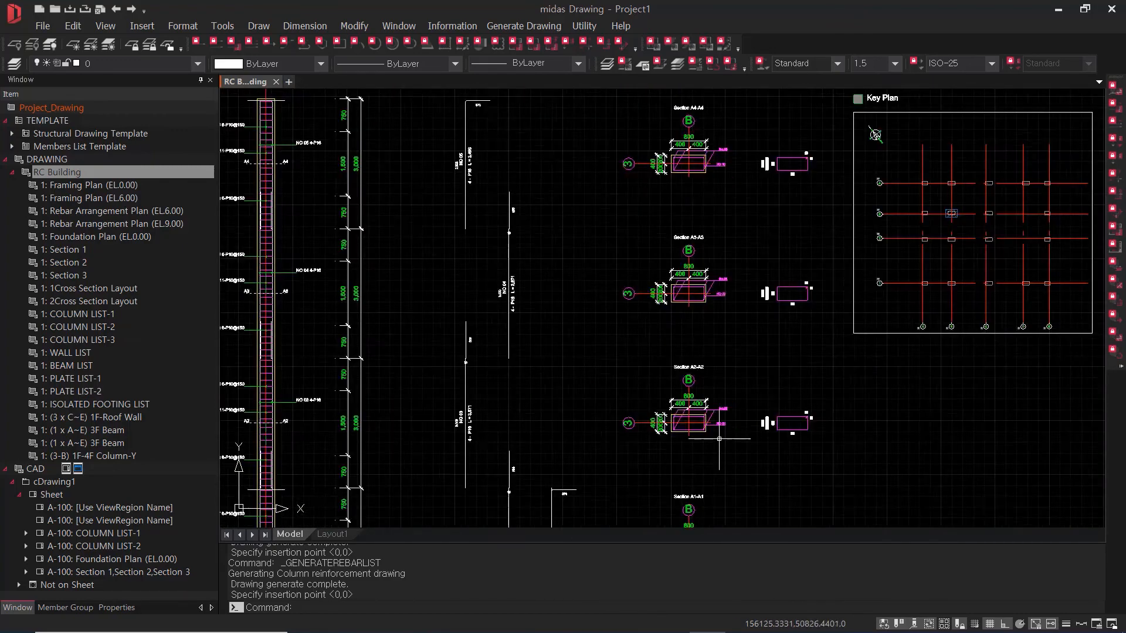
pyautogui.scroll(2, 788, 340)
pyautogui.scroll(3, 817, 364)
pyautogui.scroll(-1, 799, 394)
pyautogui.scroll(-2, 816, 400)
pyautogui.moveTo(817, 400); pyautogui.dragTo(753, 382, button='middle')
pyautogui.scroll(-2, 692, 361)
pyautogui.moveTo(941, 406); pyautogui.dragTo(596, 208, button='middle')
pyautogui.scroll(-1, 665, 443)
pyautogui.moveTo(532, 404); pyautogui.dragTo(937, 413, button='middle')
pyautogui.moveTo(745, 413); pyautogui.dragTo(655, 375, button='middle')
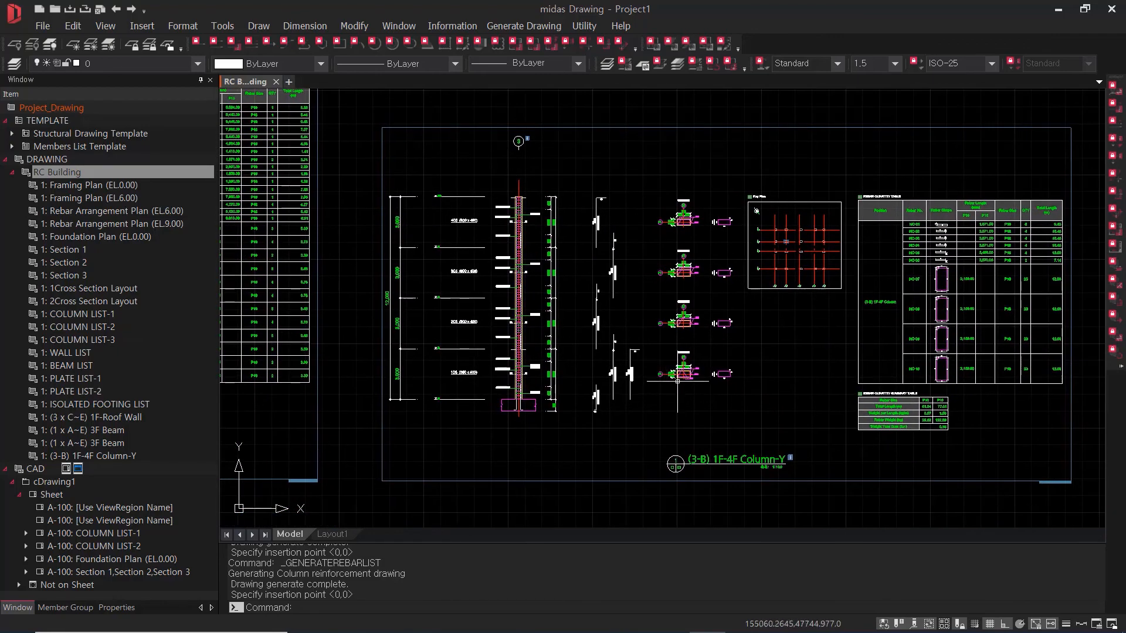
# Generate rebar arrangement drawings for all columns in the column list.
pyautogui.click(521, 25)
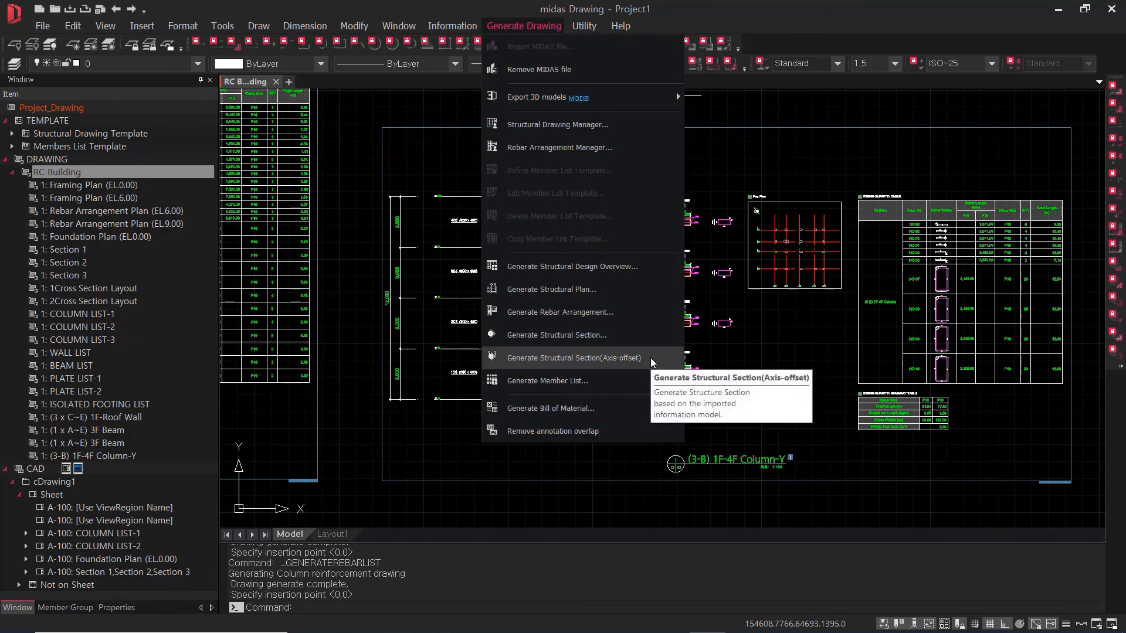
pyautogui.click(635, 315)
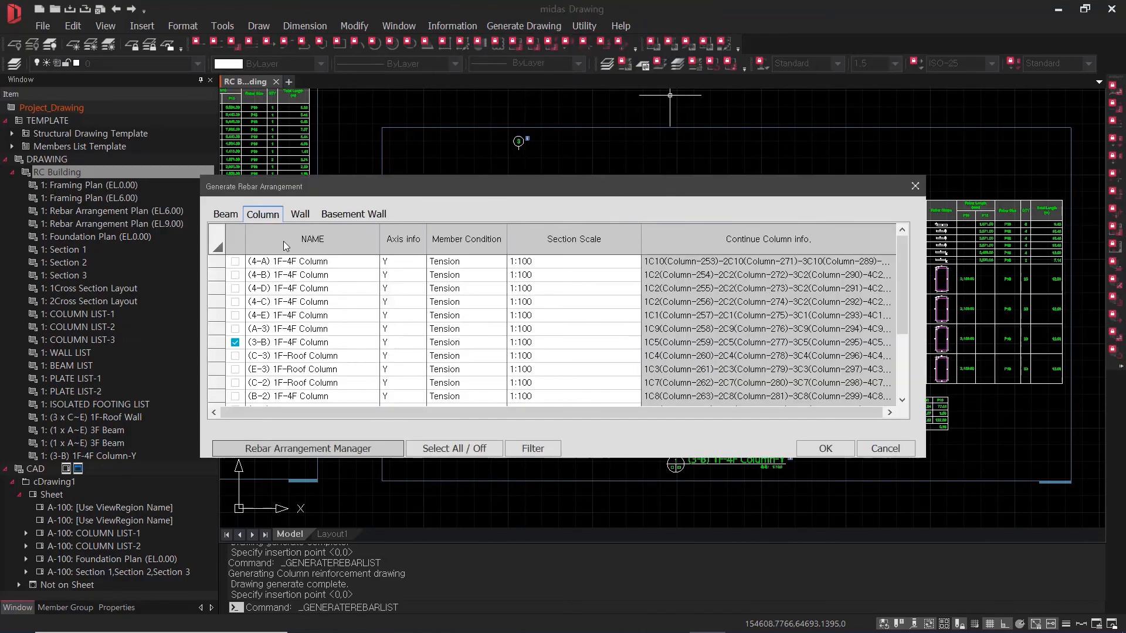
pyautogui.click(291, 449)
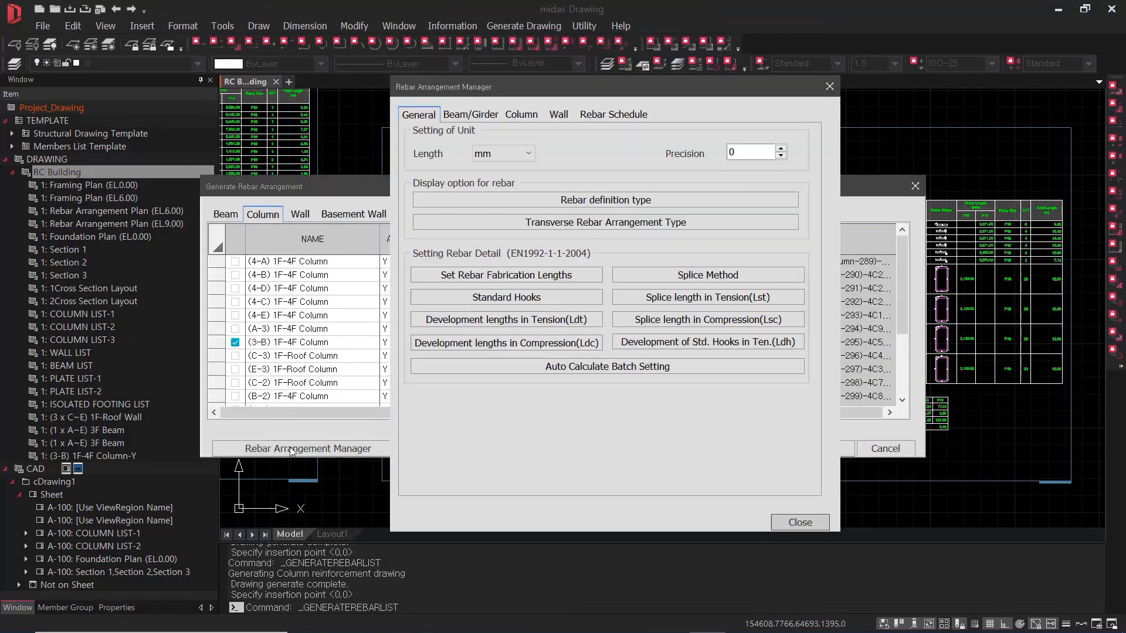
pyautogui.click(831, 78)
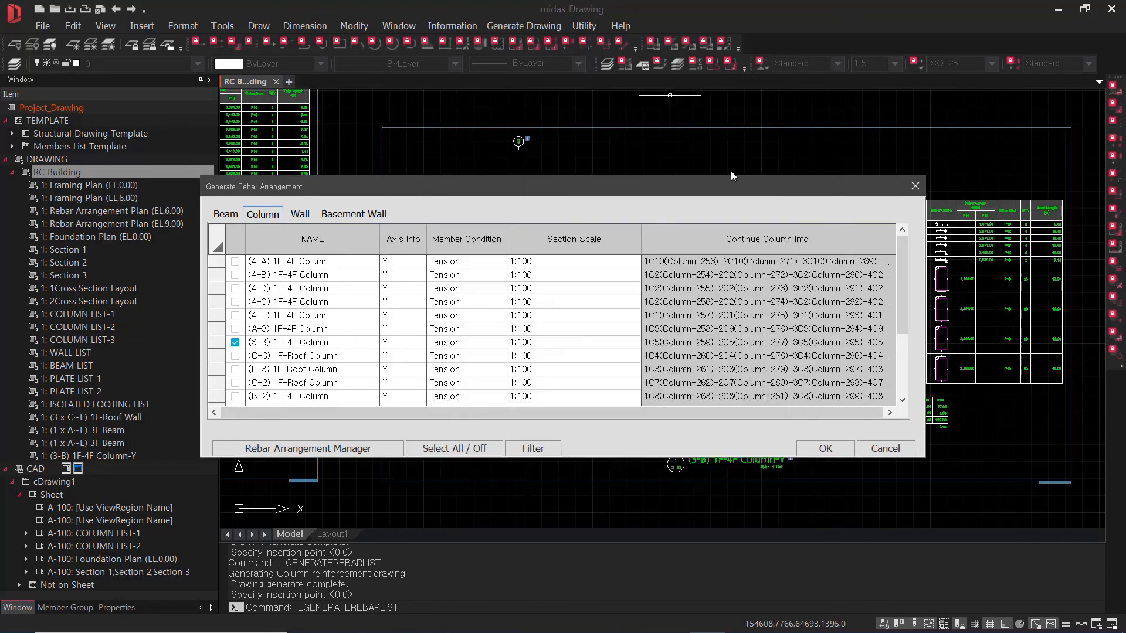
pyautogui.click(453, 449)
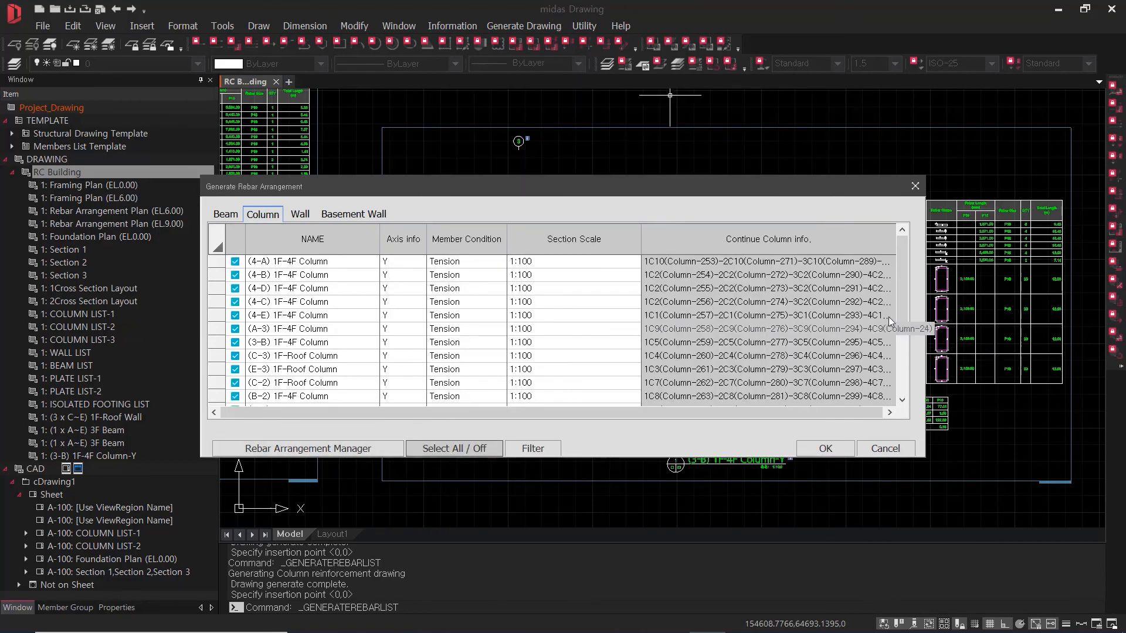
pyautogui.moveTo(902, 281); pyautogui.dragTo(915, 258)
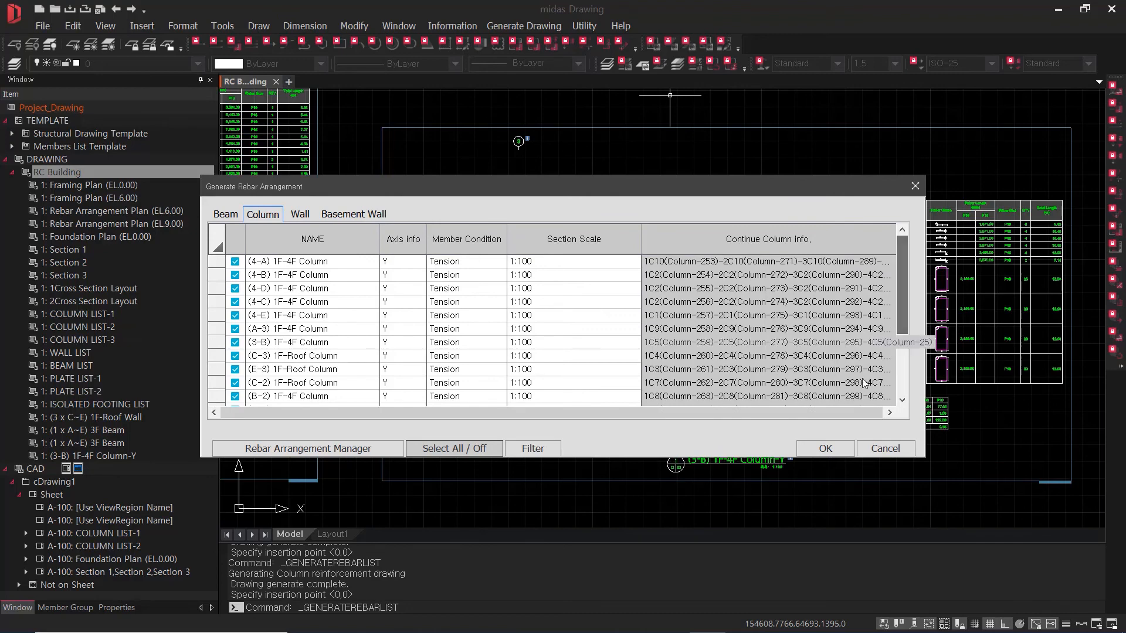
pyautogui.click(826, 450)
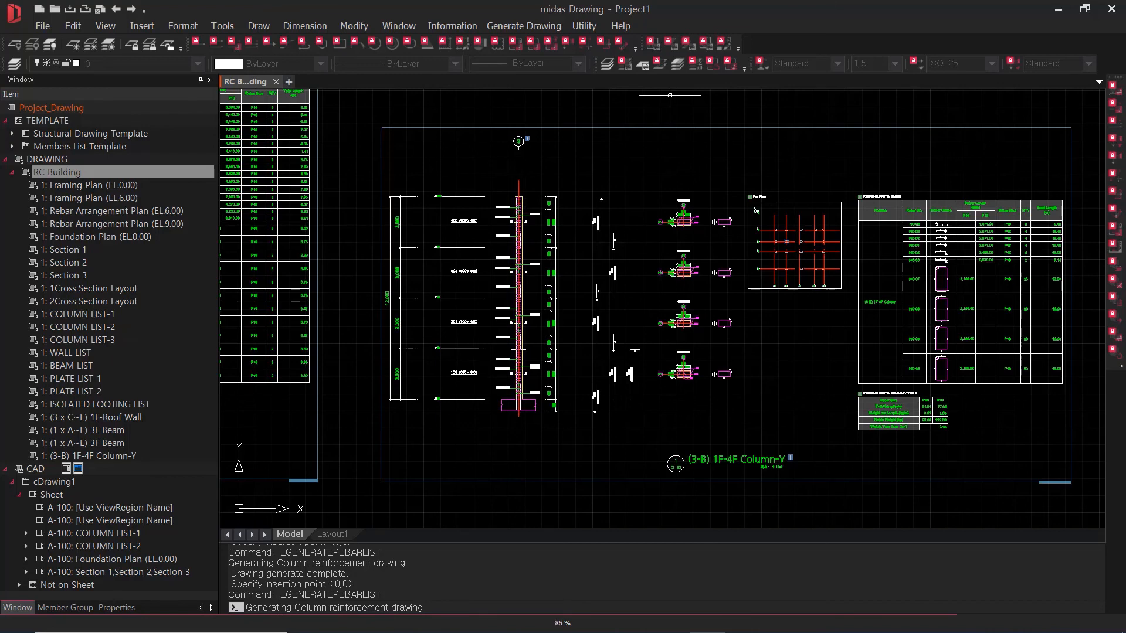
# Place the generated column drawings in a row above the existing drawings, using A3 spacing.
pyautogui.scroll(-7, 755, 437)
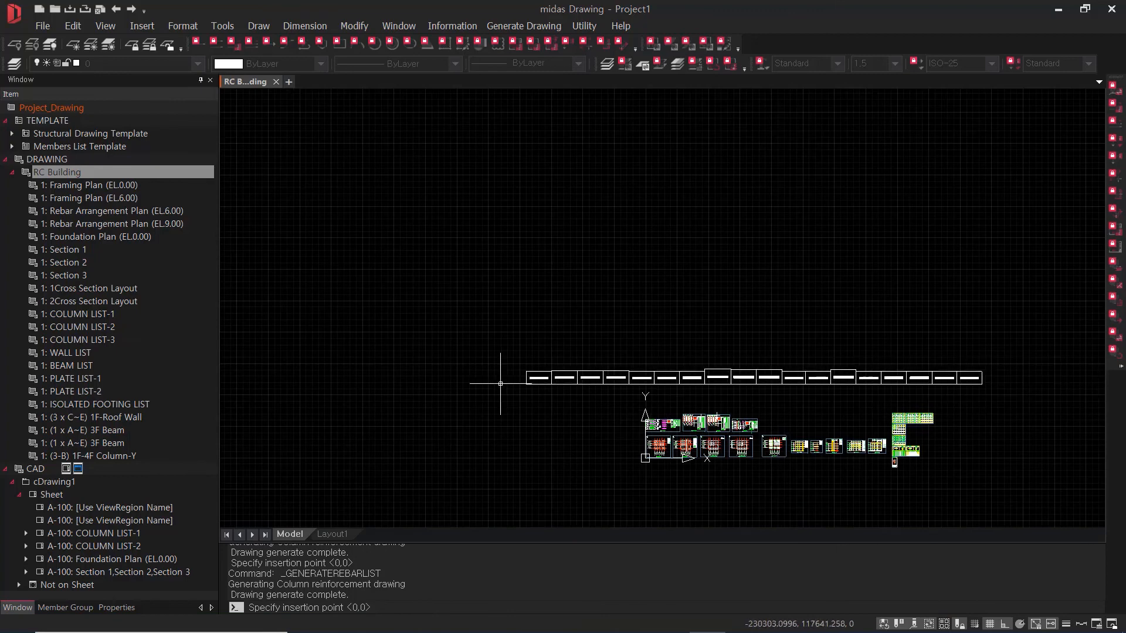
pyautogui.click(577, 392)
pyautogui.press('Return')
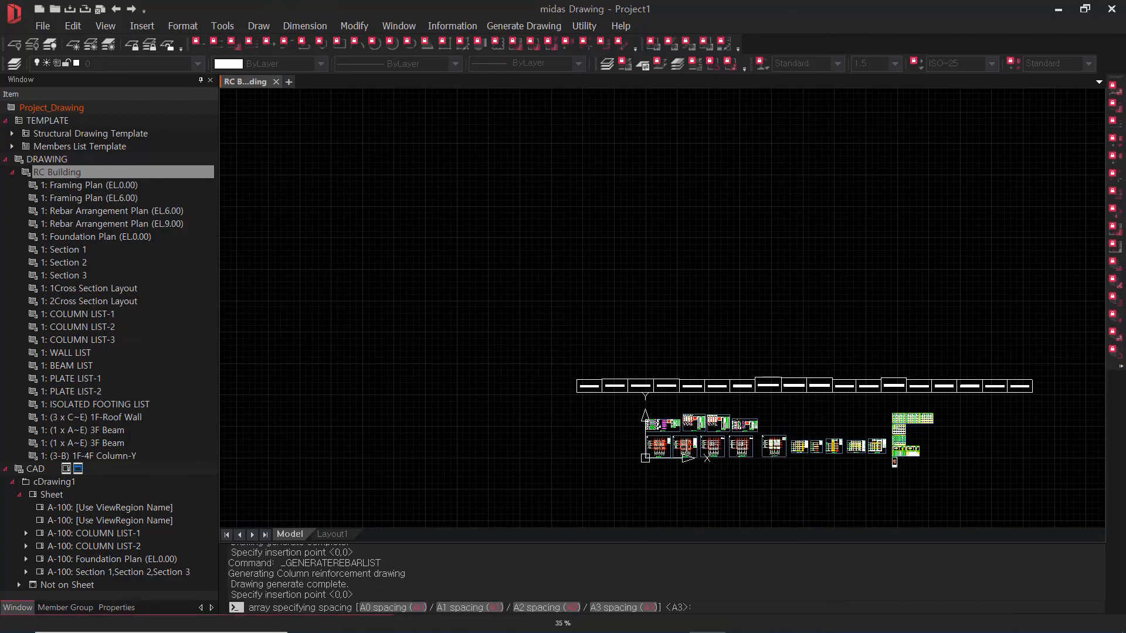
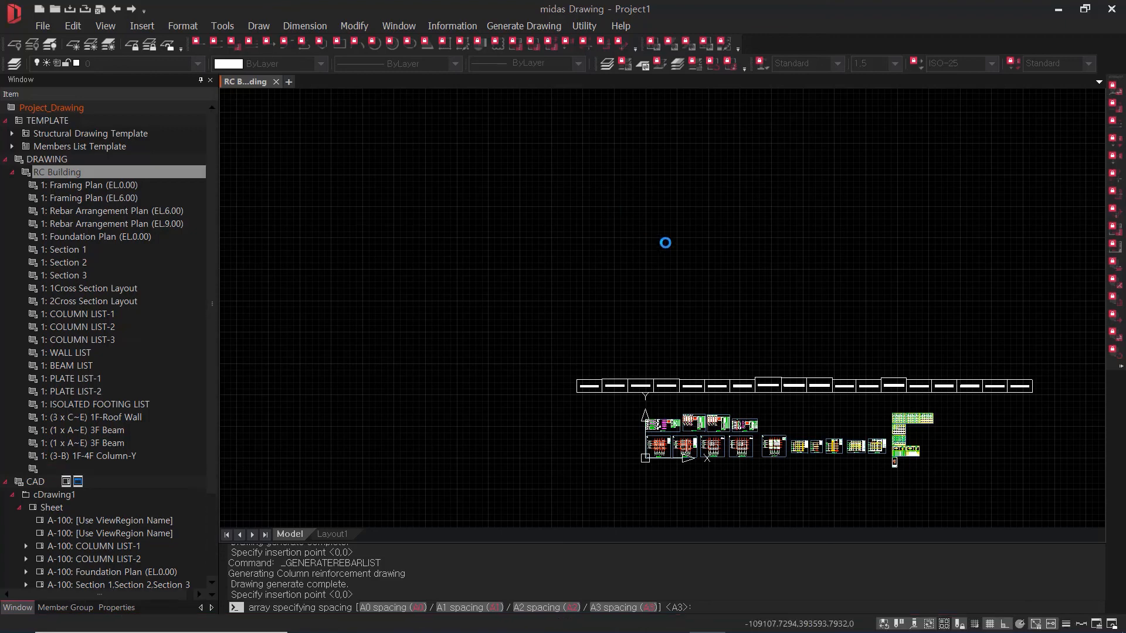
pyautogui.press('Return')
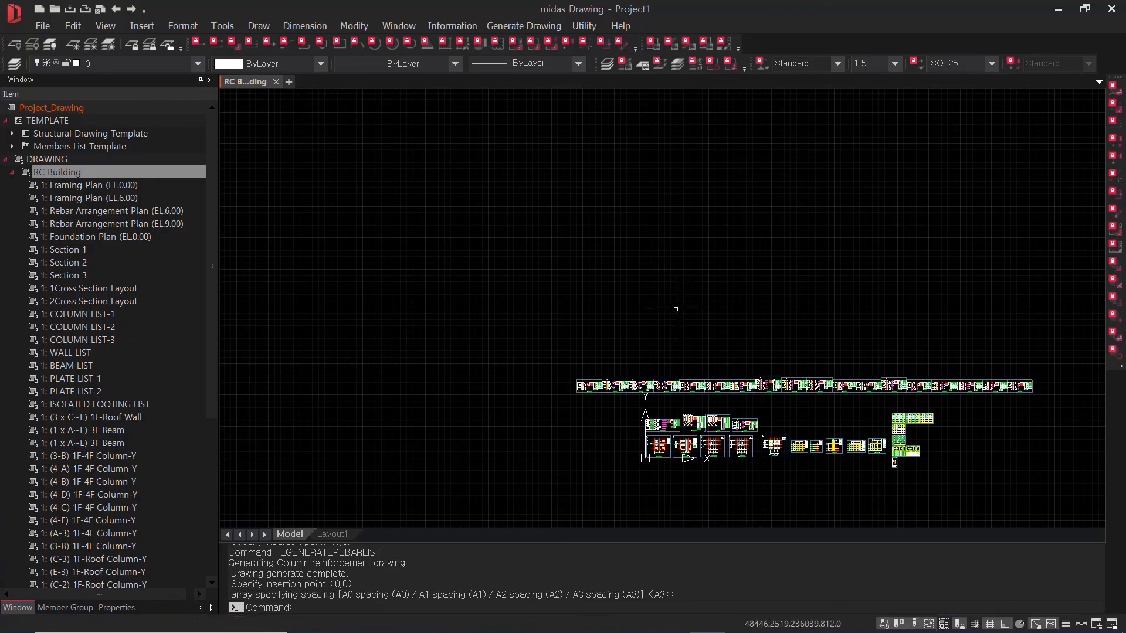
# Examine the row of generated column rebar drawings from one end to the other.
pyautogui.scroll(3, 568, 407)
pyautogui.scroll(1, 563, 400)
pyautogui.moveTo(727, 381); pyautogui.dragTo(598, 370, button='middle')
pyautogui.scroll(-1, 598, 370)
pyautogui.moveTo(762, 375); pyautogui.dragTo(235, 354, button='middle')
pyautogui.moveTo(909, 352); pyautogui.dragTo(363, 369, button='middle')
pyautogui.moveTo(952, 378); pyautogui.dragTo(432, 374, button='middle')
pyautogui.moveTo(676, 380); pyautogui.dragTo(498, 369, button='middle')
pyautogui.moveTo(899, 394)
pyautogui.mouseDown(button='middle')
pyautogui.moveTo(676, 389)
pyautogui.moveTo(464, 363)
pyautogui.mouseUp(button='middle')
pyautogui.scroll(-1, 464, 364)
pyautogui.moveTo(997, 367); pyautogui.dragTo(633, 364, button='middle')
pyautogui.moveTo(939, 293); pyautogui.dragTo(520, 300, button='middle')
pyautogui.moveTo(848, 301); pyautogui.dragTo(385, 301, button='middle')
pyautogui.moveTo(947, 309)
pyautogui.mouseDown(button='middle')
pyautogui.moveTo(515, 306)
pyautogui.moveTo(608, 306)
pyautogui.moveTo(552, 306)
pyautogui.mouseUp(button='middle')
pyautogui.moveTo(997, 306); pyautogui.dragTo(600, 306, button='middle')
pyautogui.scroll(-8, 723, 306)
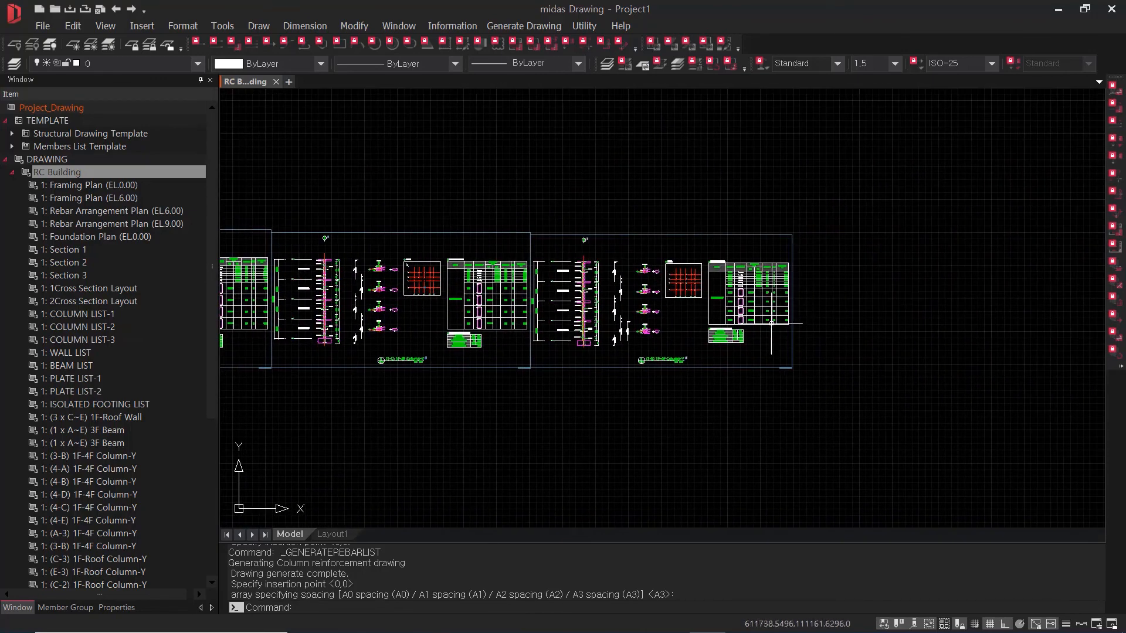
pyautogui.press('Escape')
pyautogui.press('Escape')
pyautogui.press('Escape')
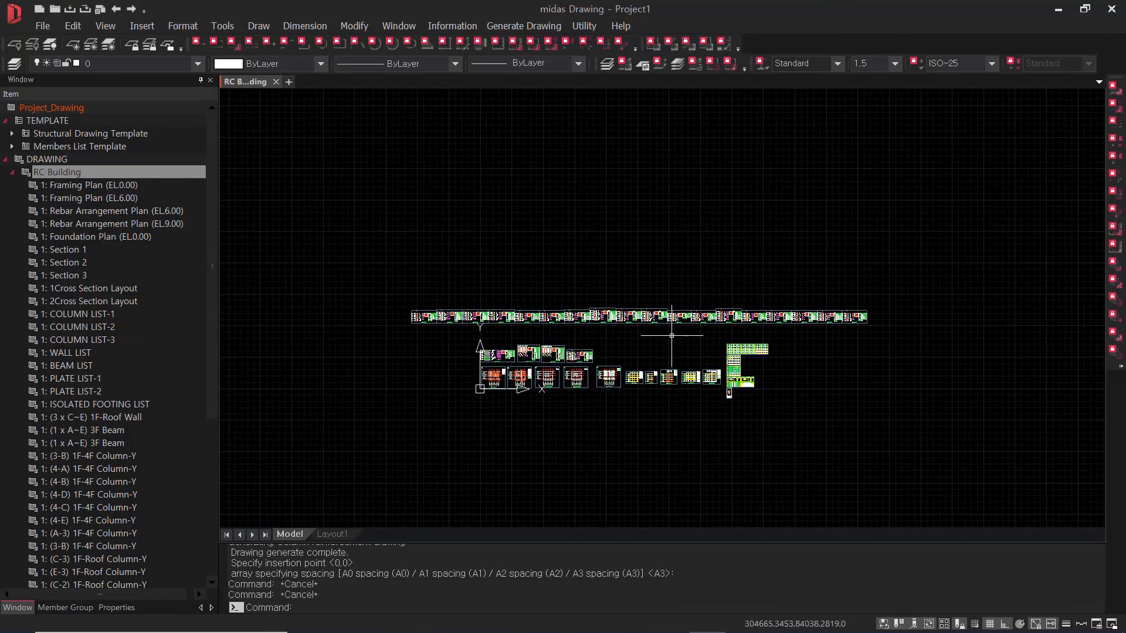
pyautogui.scroll(-6, 139, 385)
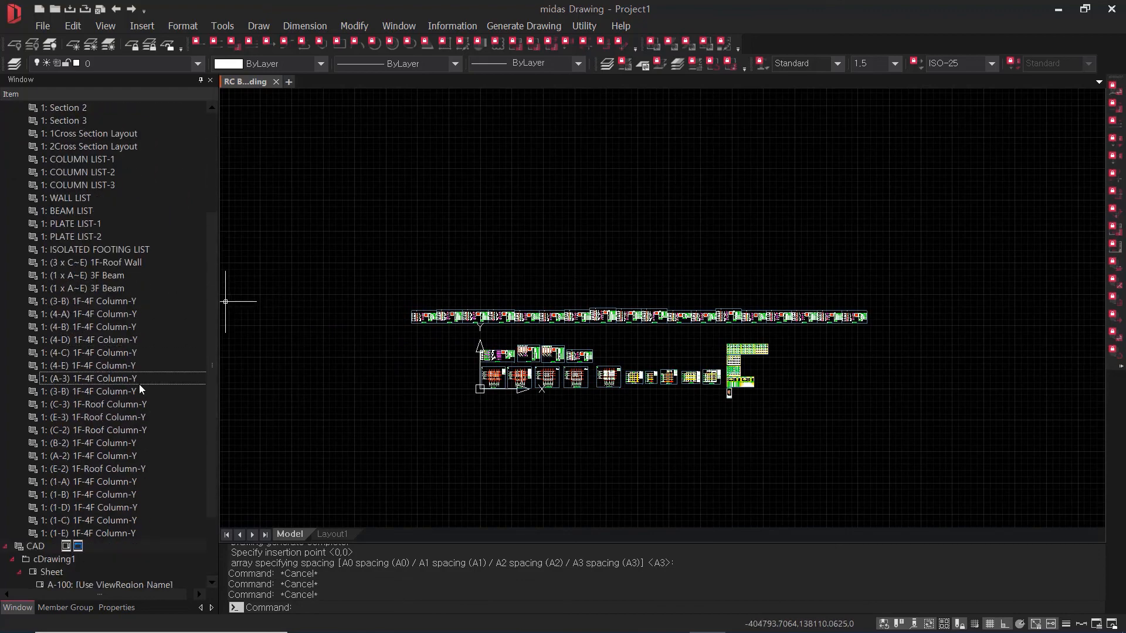
pyautogui.click(120, 444)
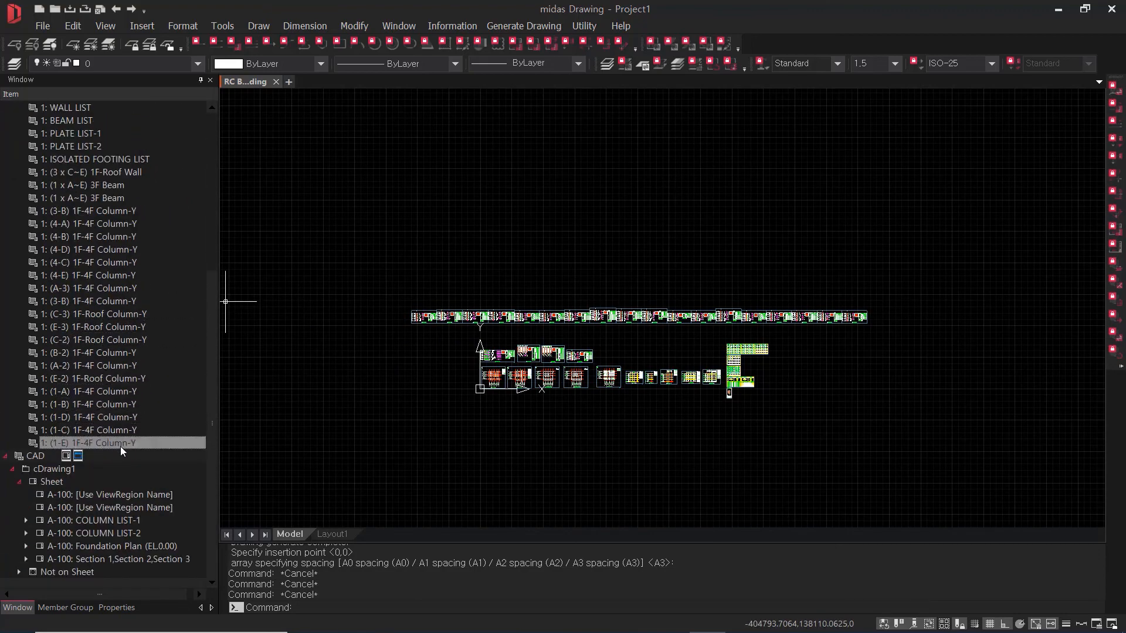
pyautogui.keyDown('shift'); pyautogui.click(128, 172); pyautogui.keyUp('shift')
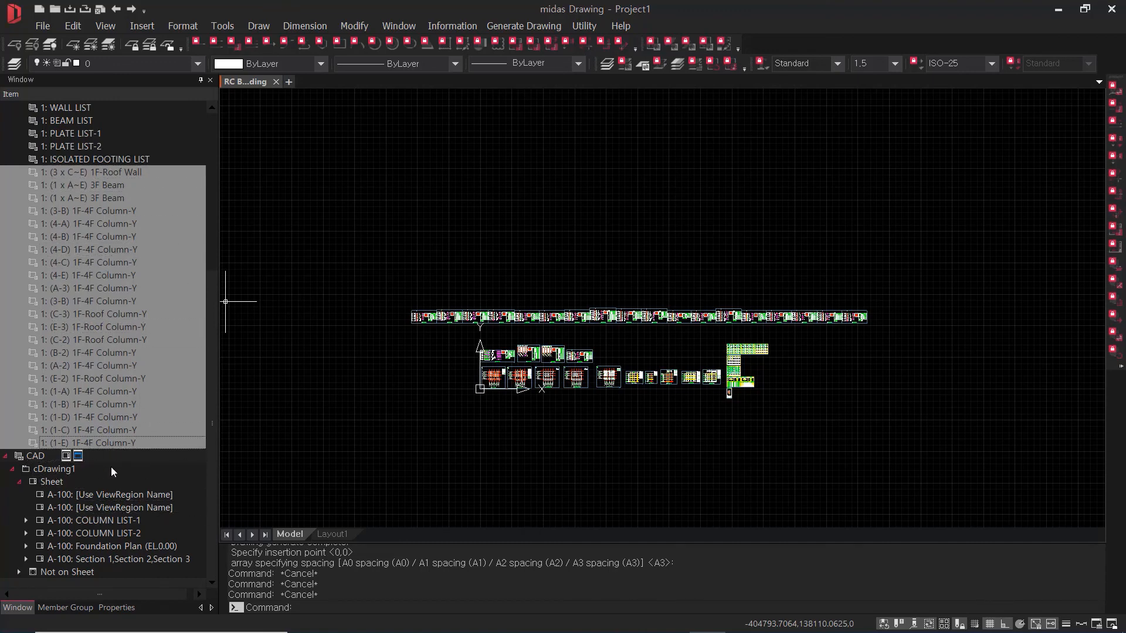
# Switch to cDrawing1 in CAD mode and insert the drawings from (1 x A~E) 3F Beam through (1-E) 1F-4F Column-Y below the existing sheets.
pyautogui.click(75, 480)
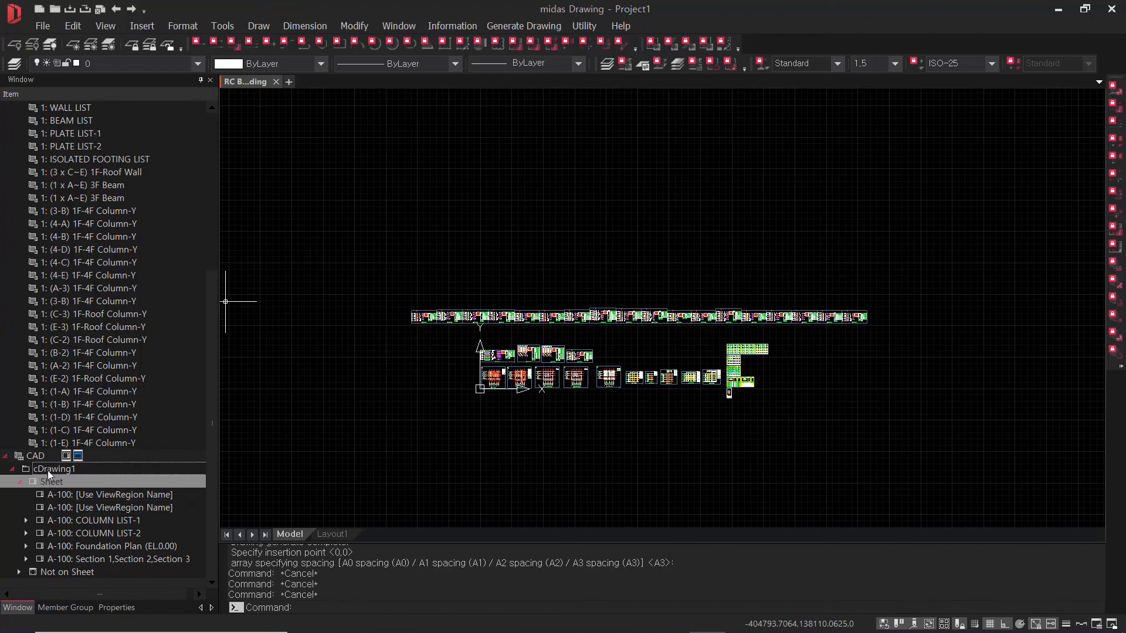
pyautogui.doubleClick(40, 456)
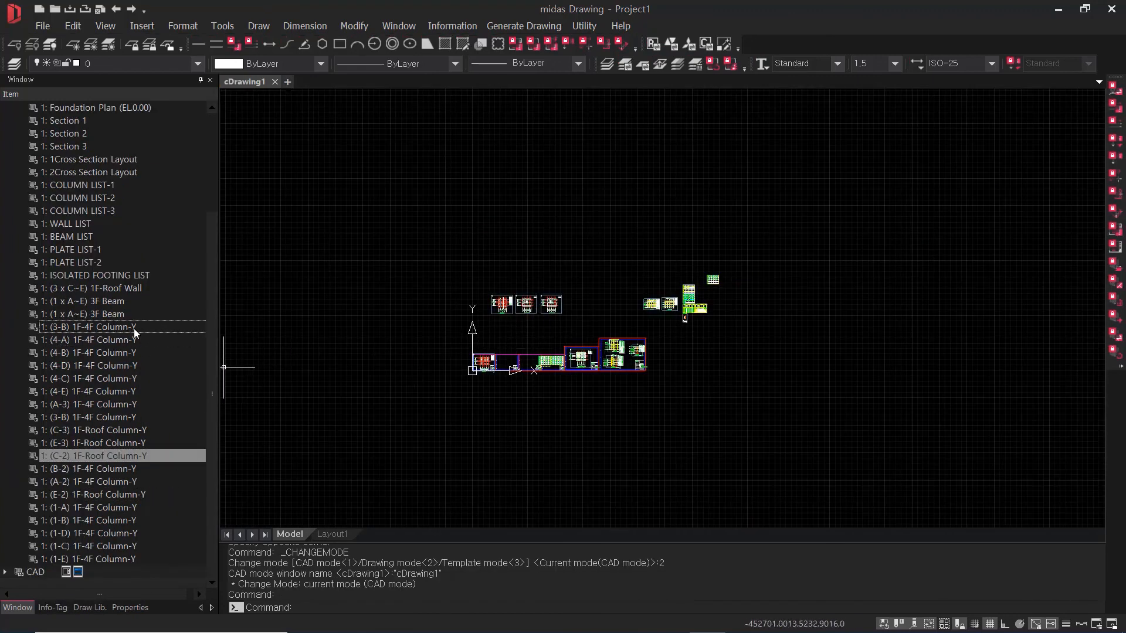
pyautogui.click(82, 301)
pyautogui.keyDown('shift'); pyautogui.click(119, 559); pyautogui.keyUp('shift')
pyautogui.moveTo(119, 560); pyautogui.dragTo(141, 512)
pyautogui.moveTo(568, 490); pyautogui.dragTo(478, 447)
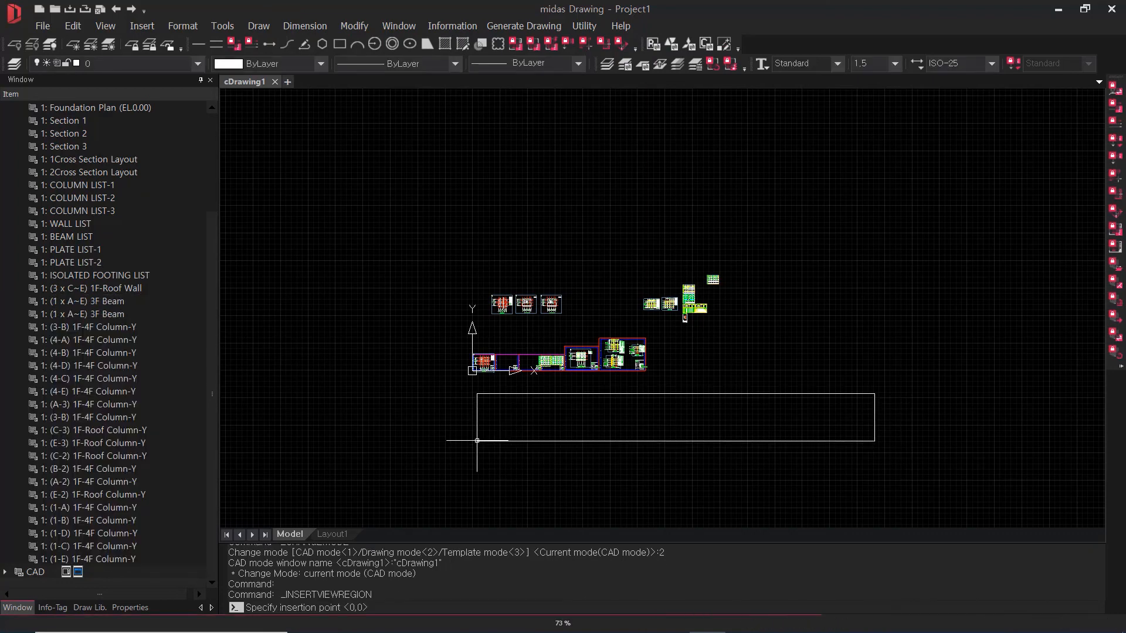
pyautogui.click(477, 440)
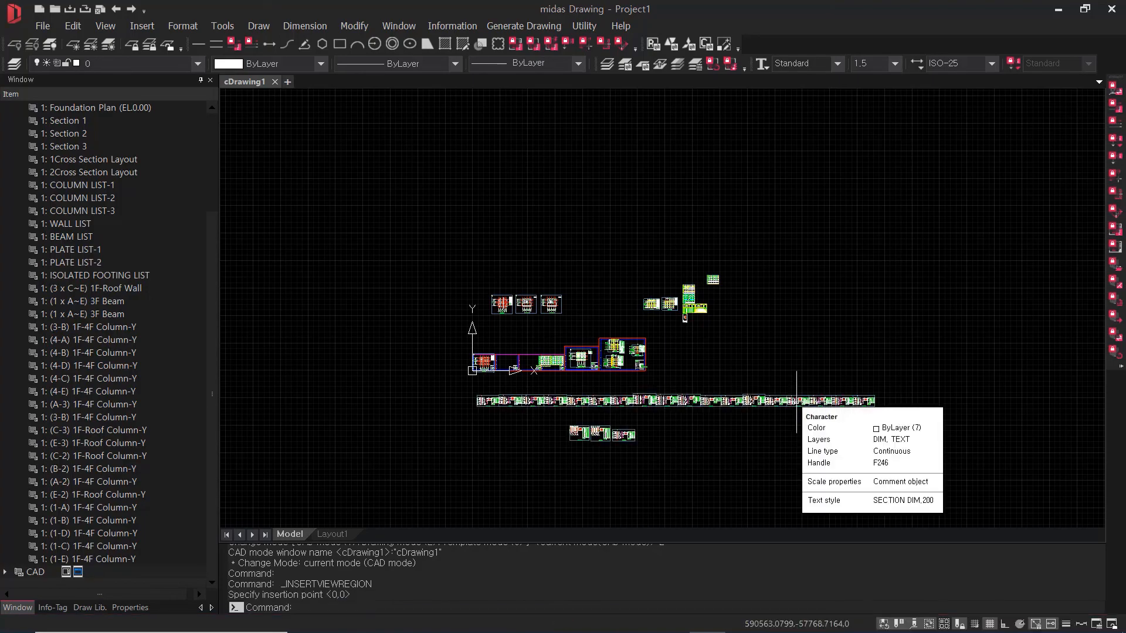
# Insert another blank sheet in cDrawing1 in the empty space below the first column drawings of the row.
pyautogui.scroll(4, 749, 390)
pyautogui.scroll(-2, 536, 427)
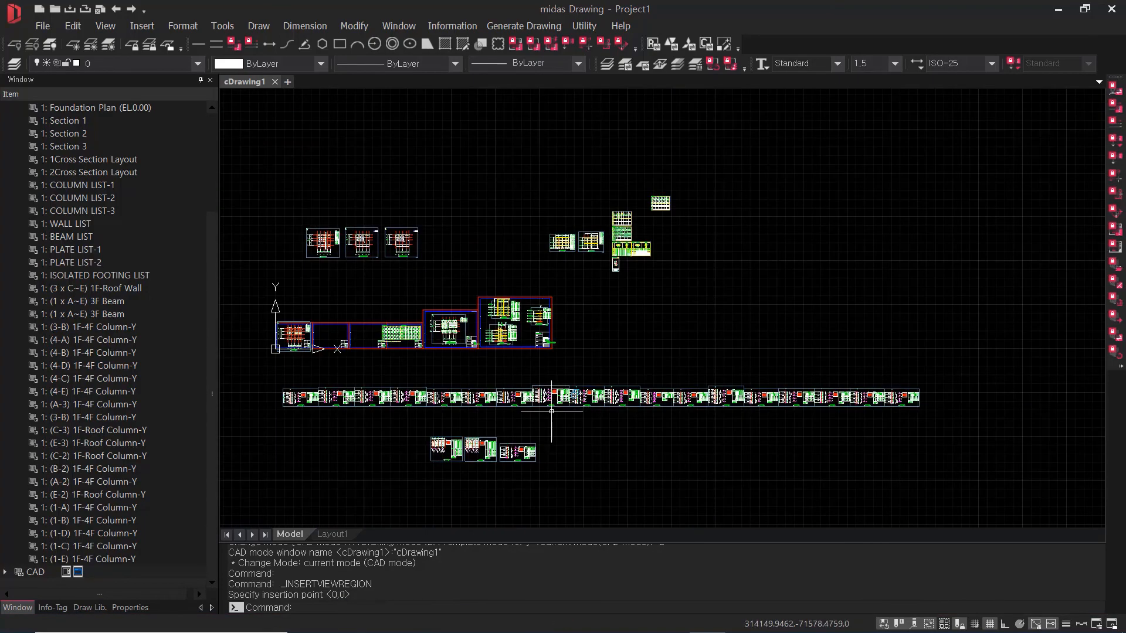
pyautogui.scroll(1, 393, 380)
pyautogui.moveTo(391, 382); pyautogui.dragTo(644, 311, button='middle')
pyautogui.scroll(2, 497, 255)
pyautogui.moveTo(988, 301); pyautogui.dragTo(546, 298, button='middle')
pyautogui.scroll(-2, 546, 298)
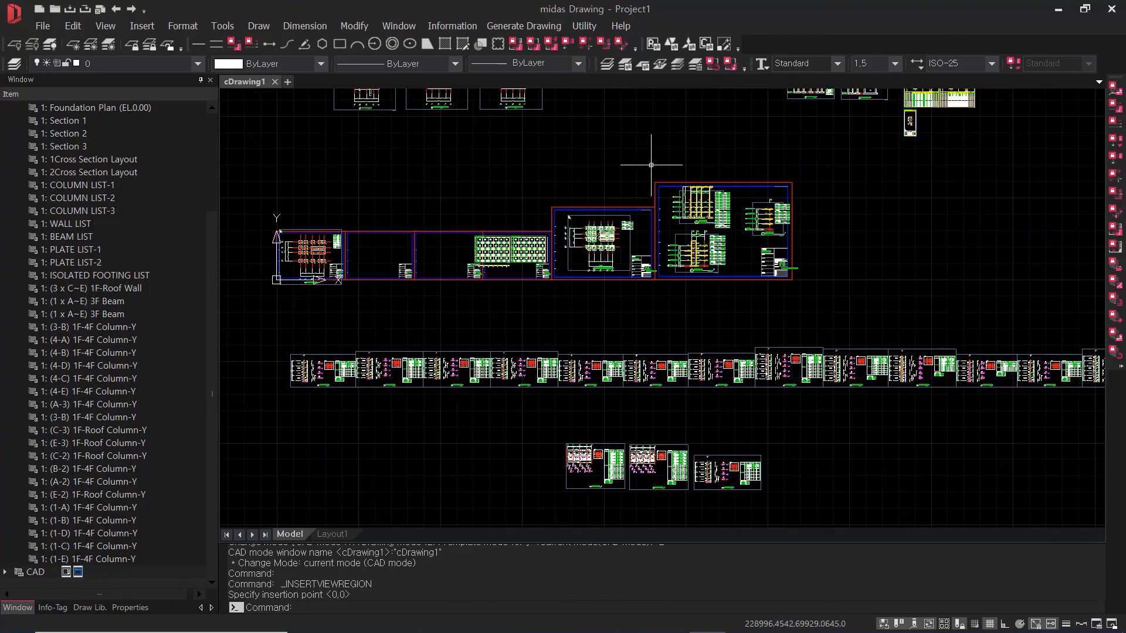
pyautogui.click(72, 259)
pyautogui.scroll(4, 74, 249)
pyautogui.click(12, 172)
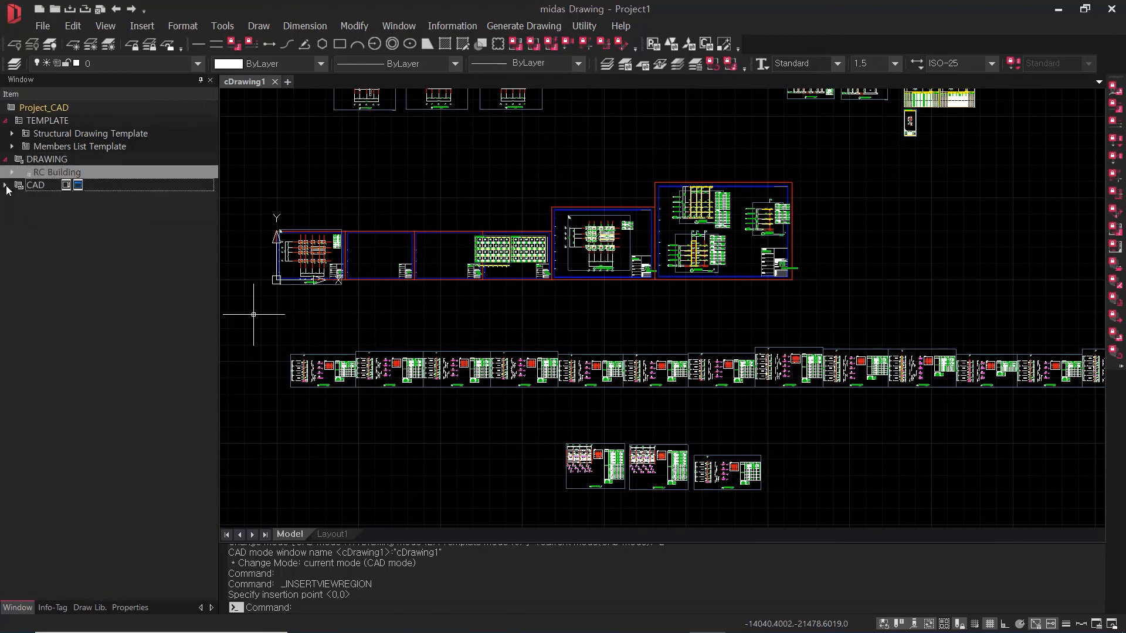
pyautogui.click(5, 185)
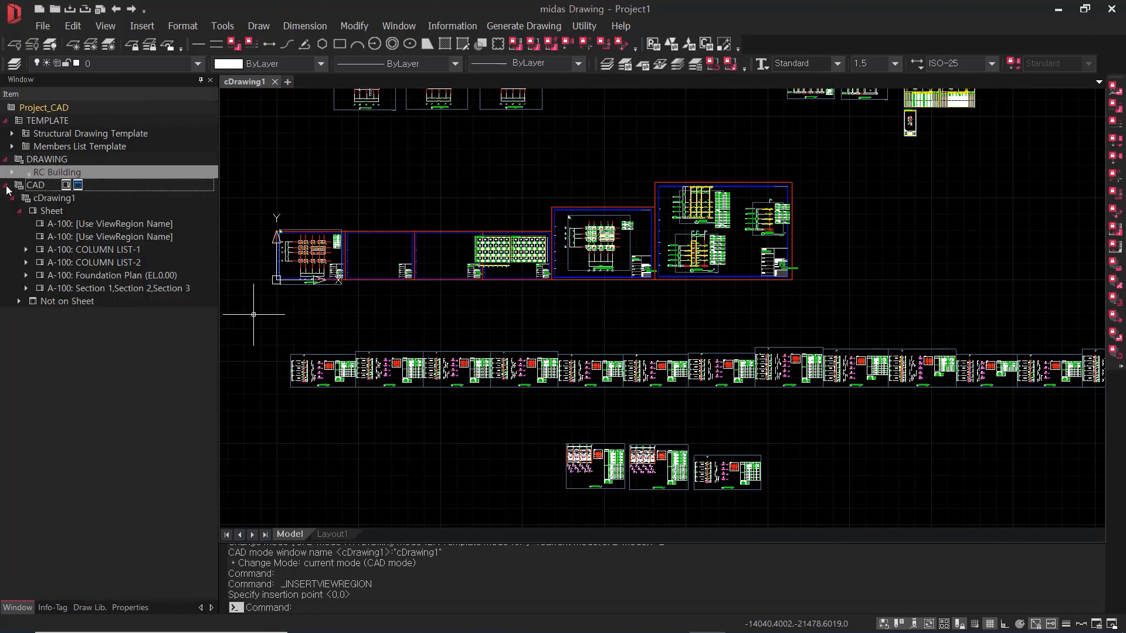
pyautogui.doubleClick(70, 224)
pyautogui.scroll(-3, 460, 431)
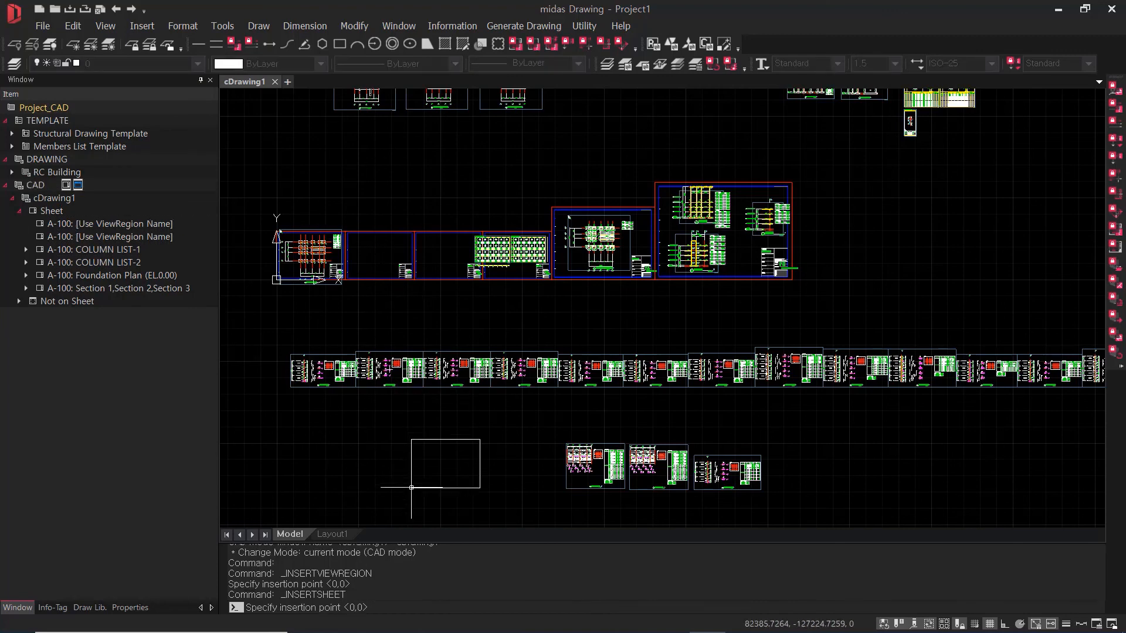
pyautogui.scroll(5, 434, 431)
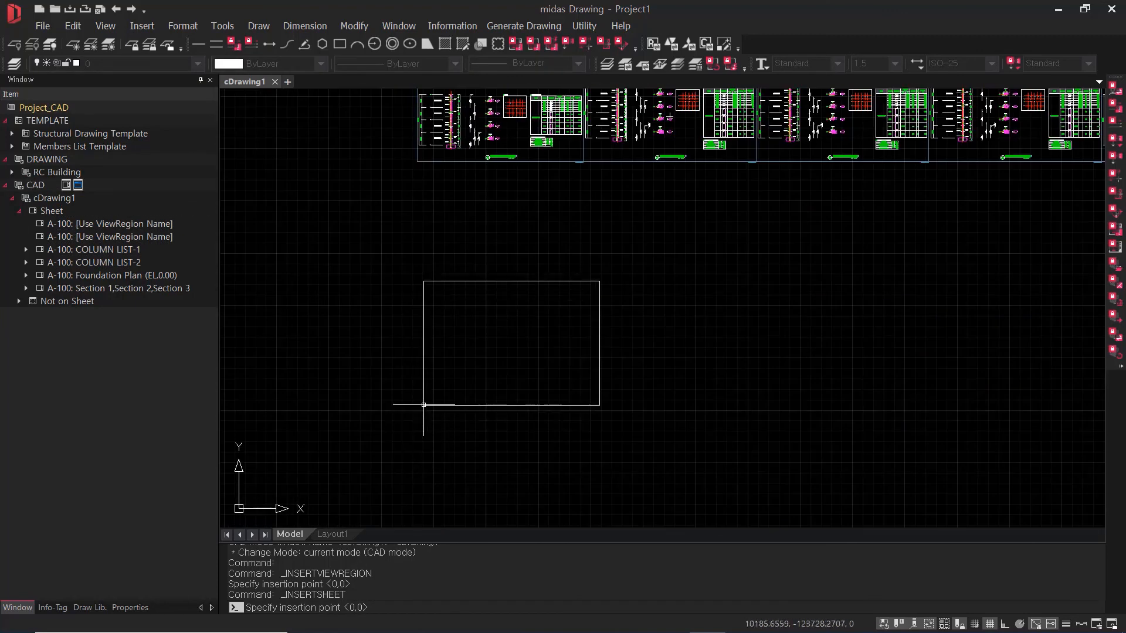
pyautogui.click(418, 415)
pyautogui.moveTo(619, 373); pyautogui.dragTo(560, 451, button='middle')
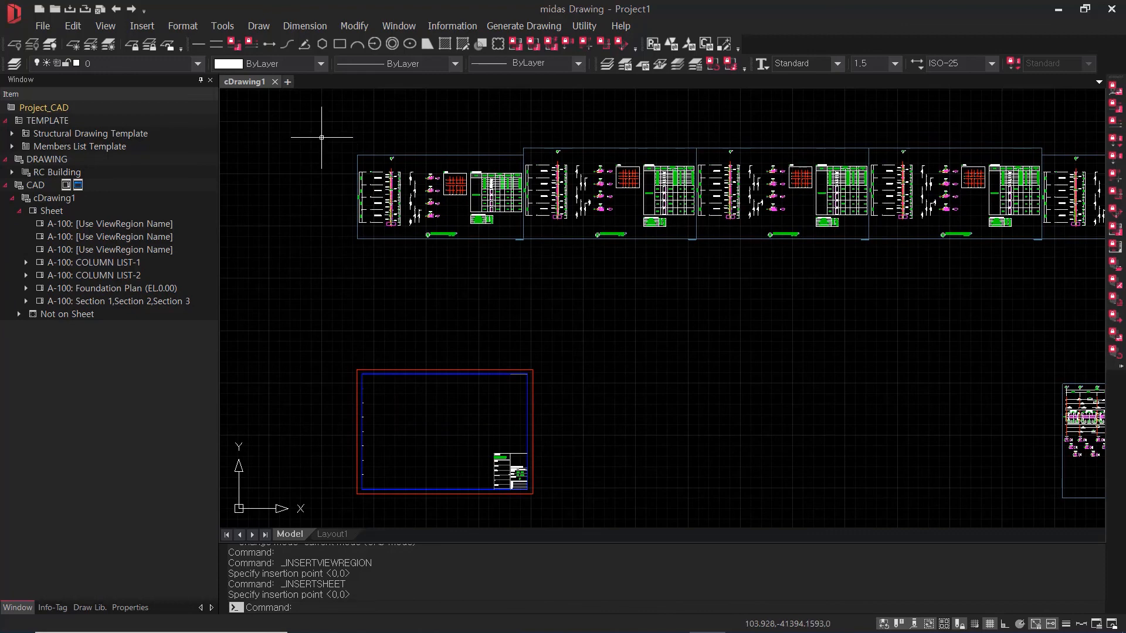
# Examine the new sheet's title block, including its drawing number, scale and title fields.
pyautogui.moveTo(472, 401); pyautogui.dragTo(514, 384, button='middle')
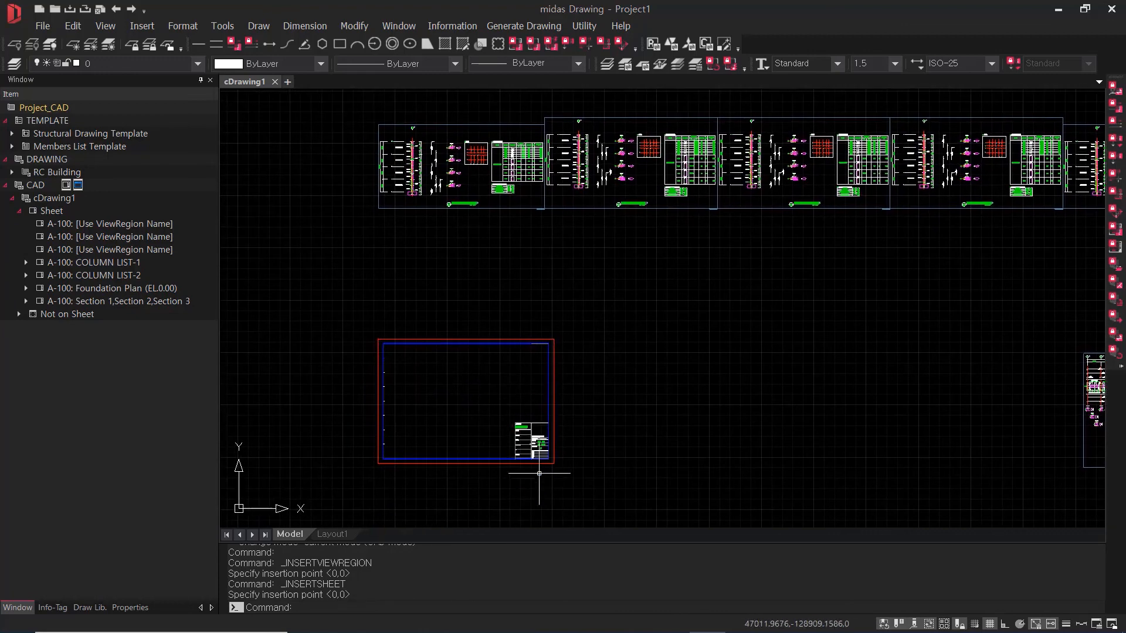
pyautogui.scroll(4, 527, 448)
pyautogui.scroll(3, 526, 460)
pyautogui.scroll(4, 622, 371)
pyautogui.scroll(-5, 621, 371)
pyautogui.scroll(-4, 621, 371)
pyautogui.moveTo(596, 368); pyautogui.dragTo(669, 632, button='middle')
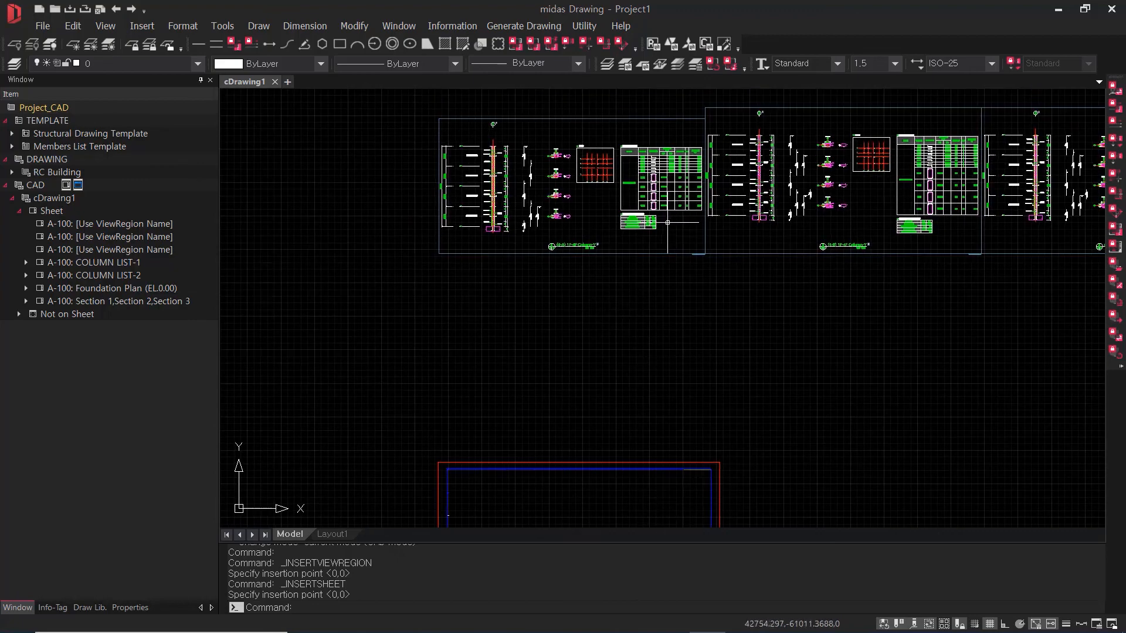
pyautogui.scroll(-6, 615, 361)
pyautogui.scroll(10, 576, 375)
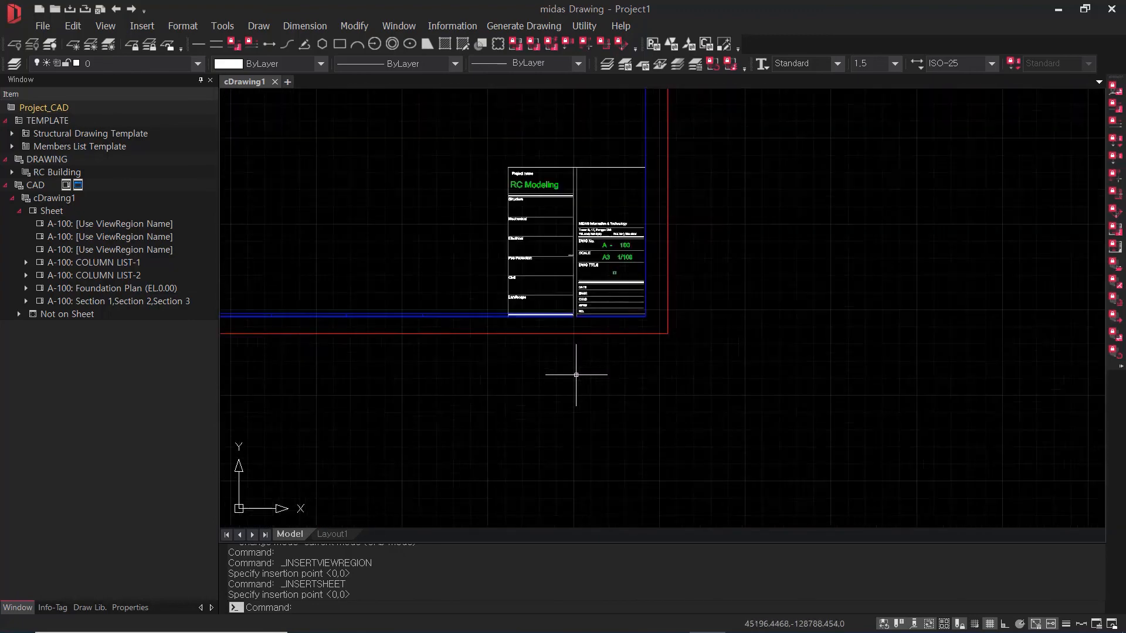
pyautogui.scroll(5, 630, 184)
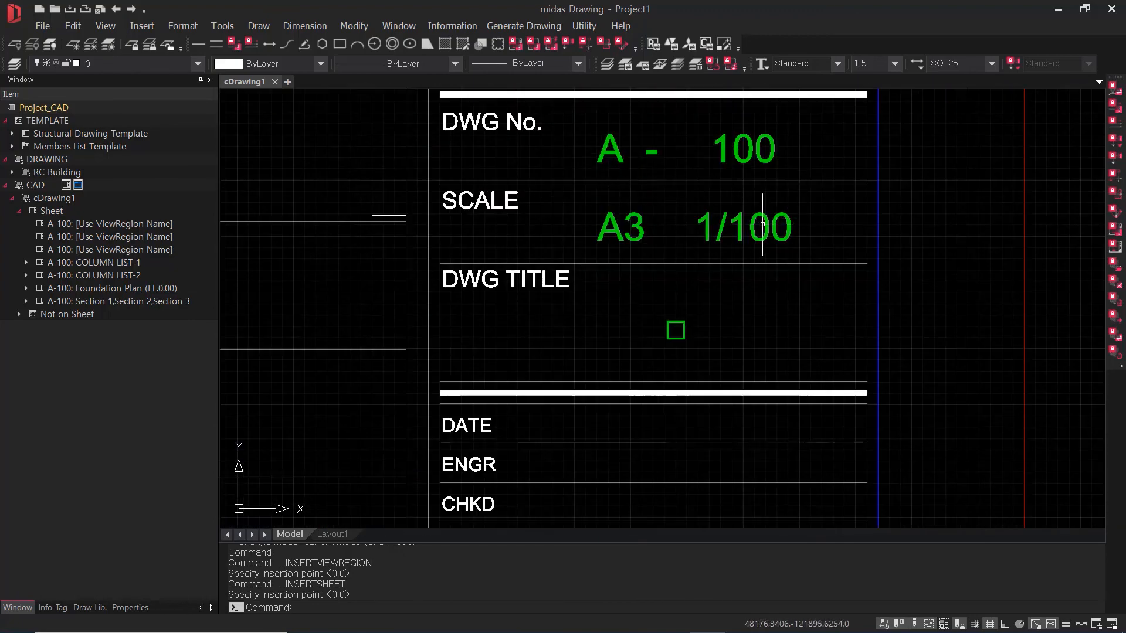
pyautogui.doubleClick(767, 218)
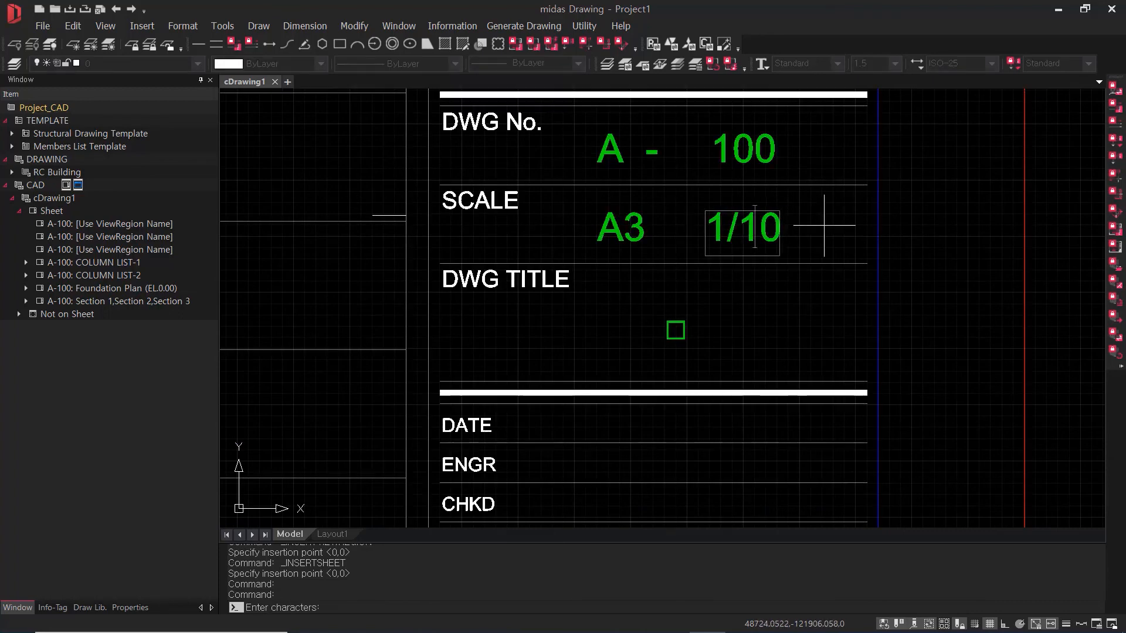
pyautogui.scroll(-8, 823, 225)
pyautogui.press('Escape')
pyautogui.press('Escape')
# Move the (4-A) 1F-4F Column-Y drawing from the start of the row onto the new blank sheet.
pyautogui.click(440, 158)
pyautogui.click(540, 252)
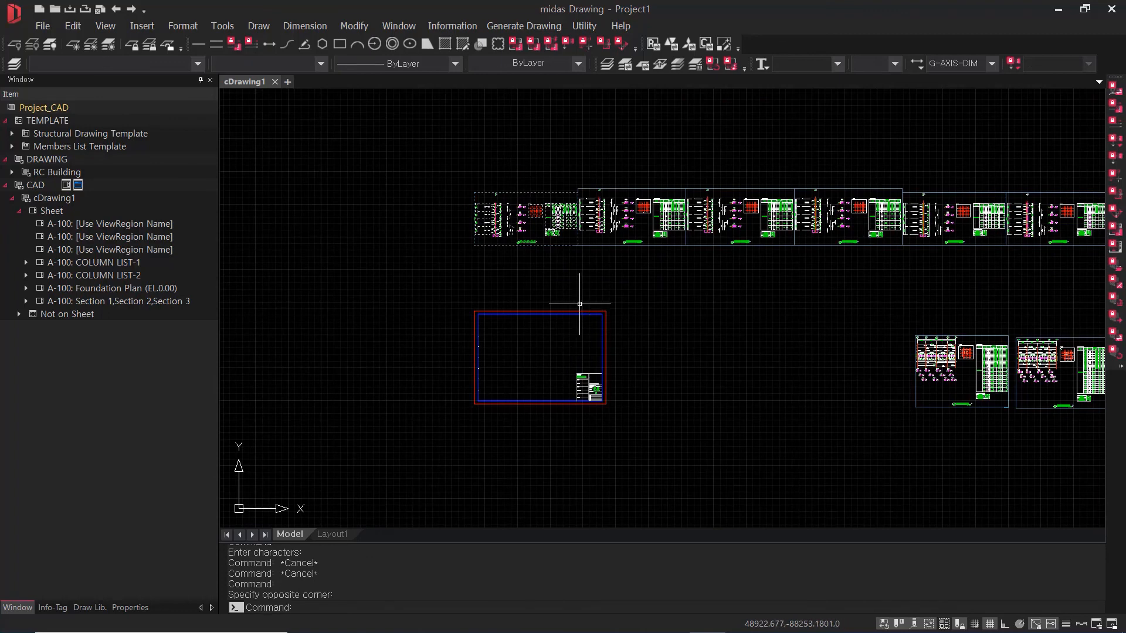
pyautogui.write('m')
pyautogui.press('Return')
pyautogui.click(452, 260)
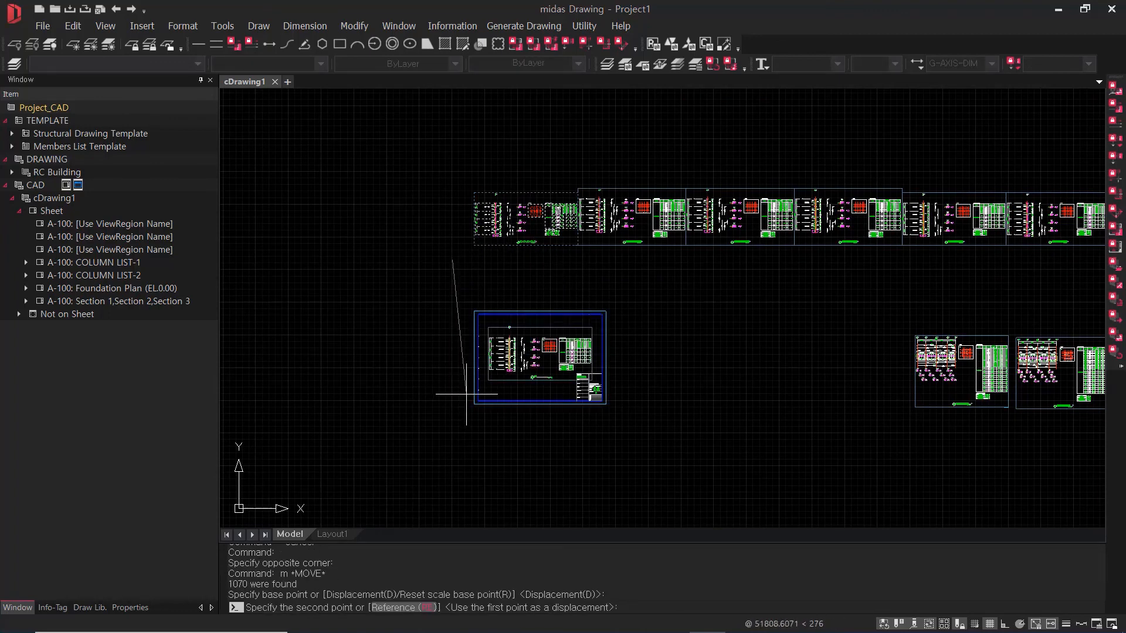
pyautogui.press('Escape')
pyautogui.press('Escape')
pyautogui.press('Escape')
pyautogui.press('Escape')
pyautogui.scroll(6, 563, 375)
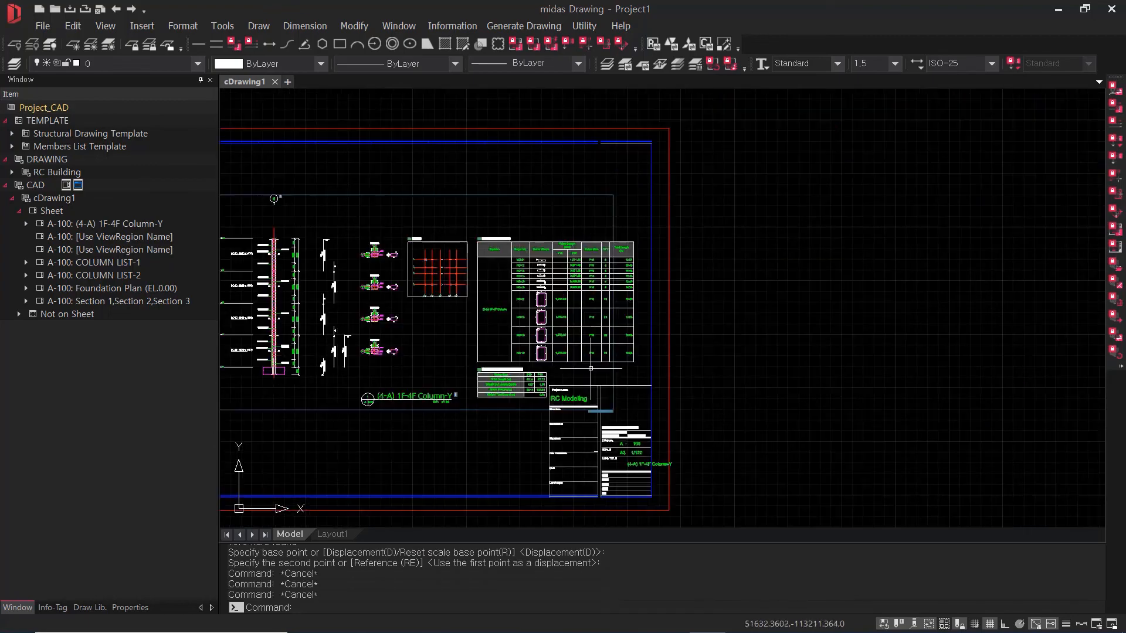
pyautogui.press('Escape')
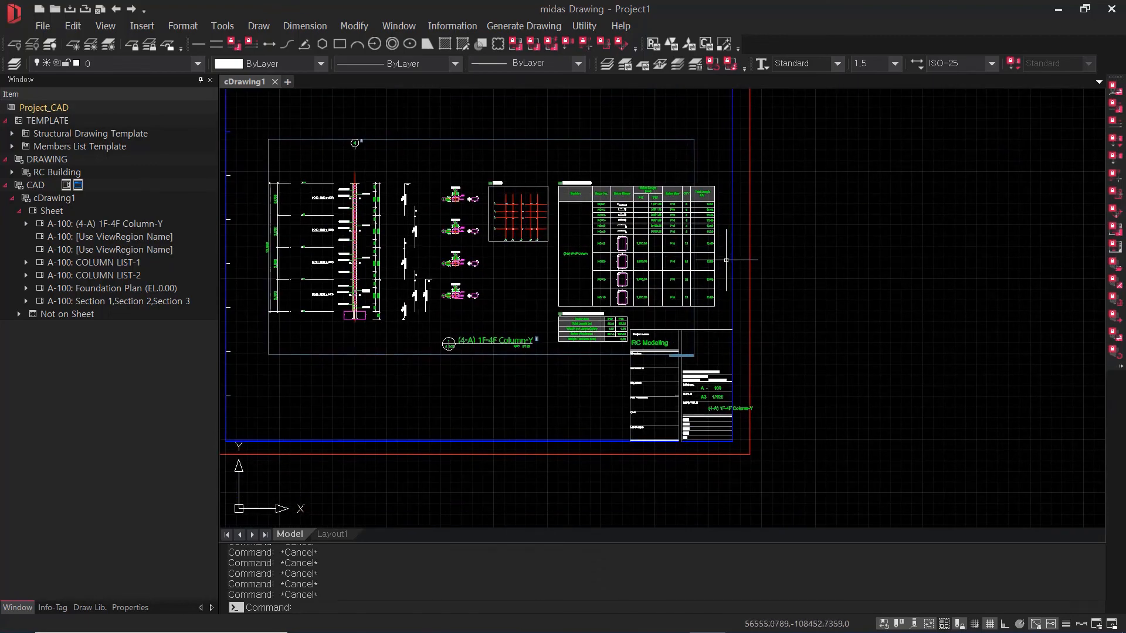
# Zoom to the drawing extents to review all inserted sheets and drawings together.
pyautogui.scroll(-3, 725, 272)
pyautogui.scroll(1, 867, 313)
pyautogui.scroll(-3, 821, 314)
pyautogui.scroll(-4, 698, 346)
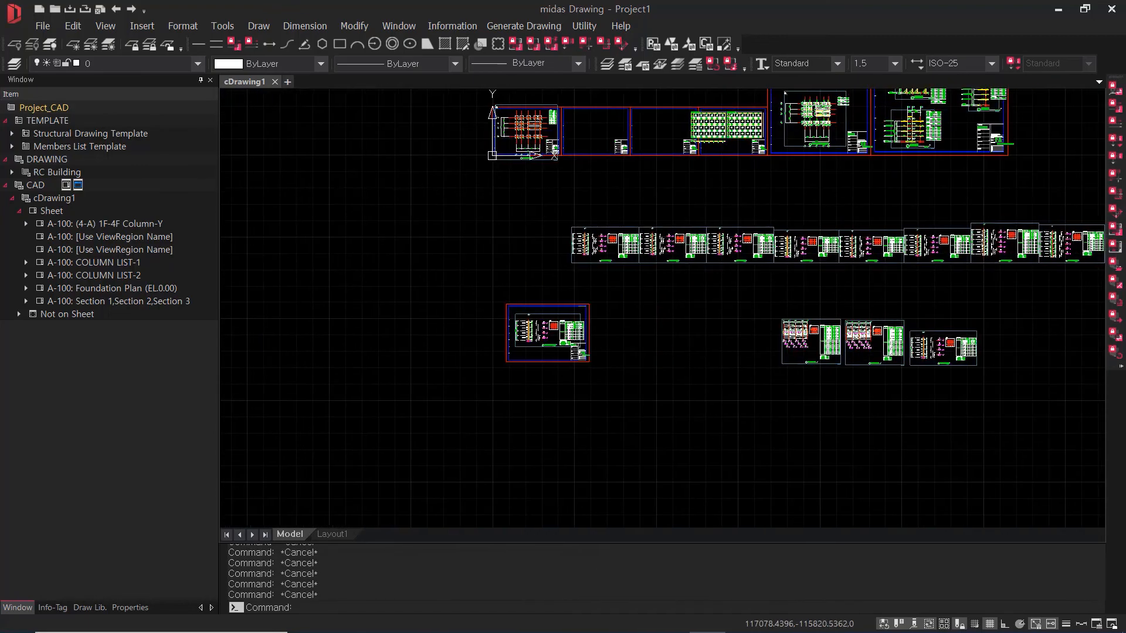
pyautogui.write('z')
pyautogui.press('Return')
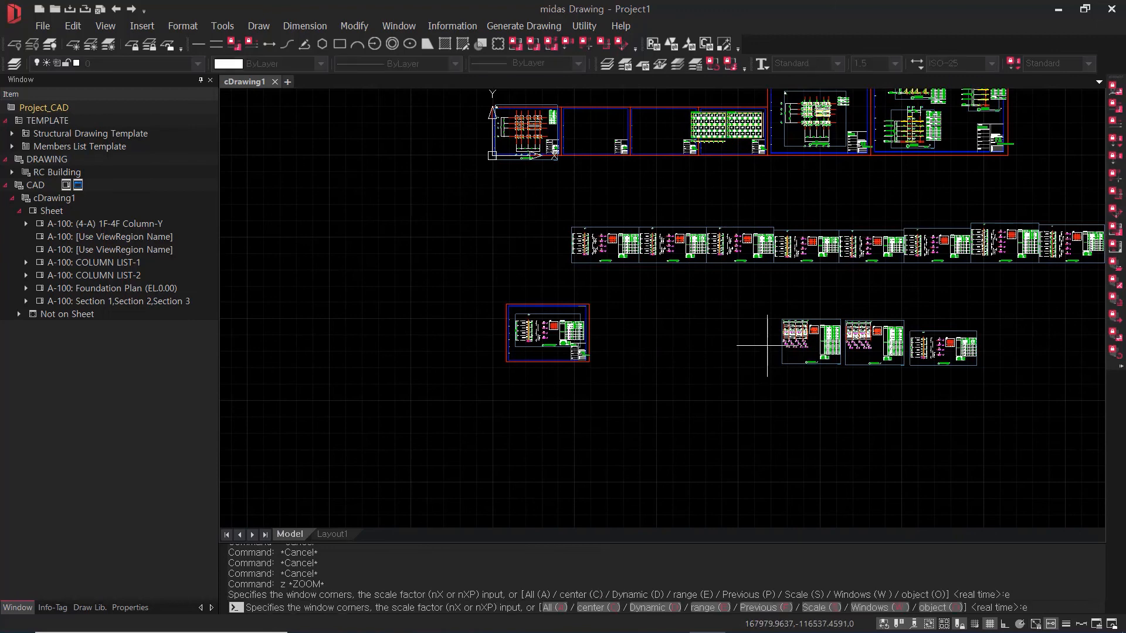
pyautogui.write('e')
pyautogui.press('Return')
pyautogui.press('Escape')
pyautogui.press('Escape')
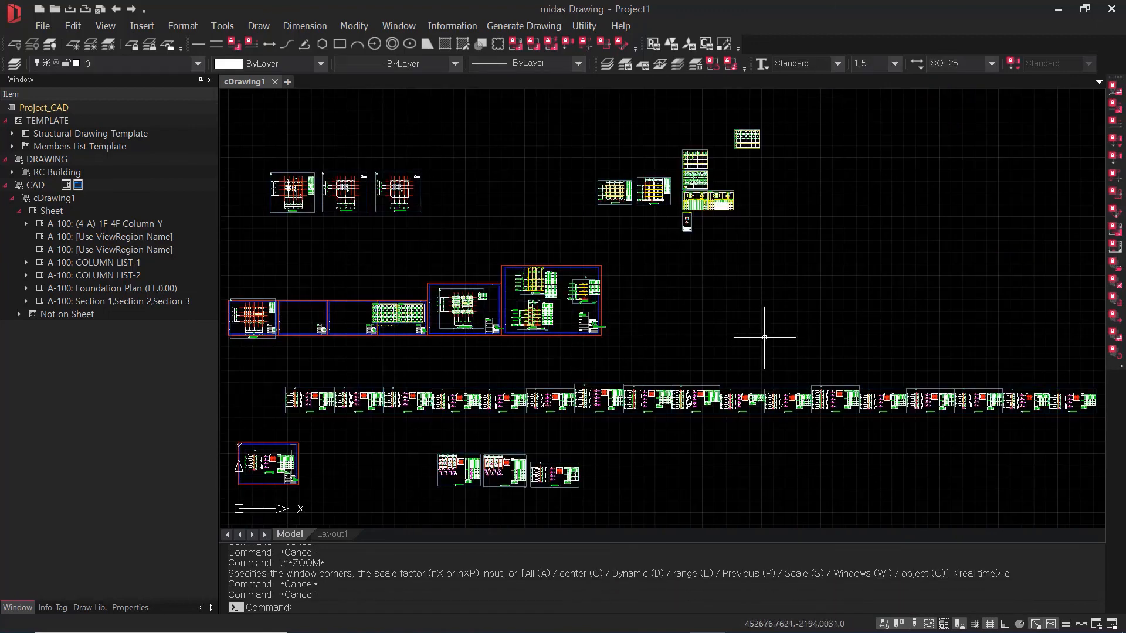
# Export the current window to the desktop as cDrawing1.dwg in AutoCAD 2010 format.
pyautogui.scroll(-2, 764, 337)
pyautogui.click(42, 26)
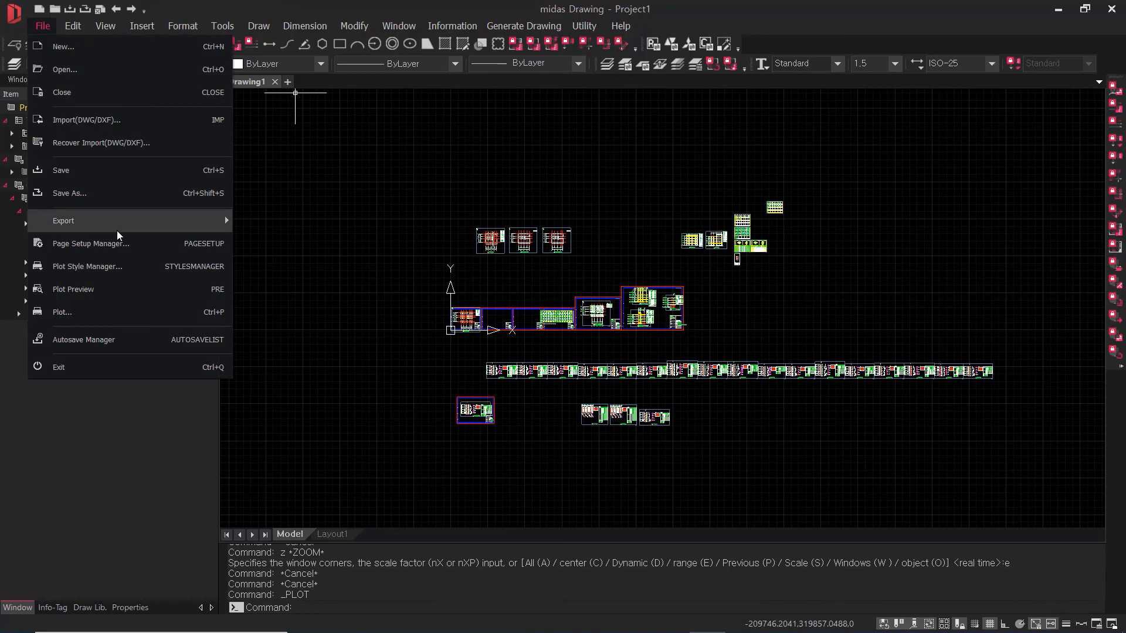
pyautogui.moveTo(118, 232)
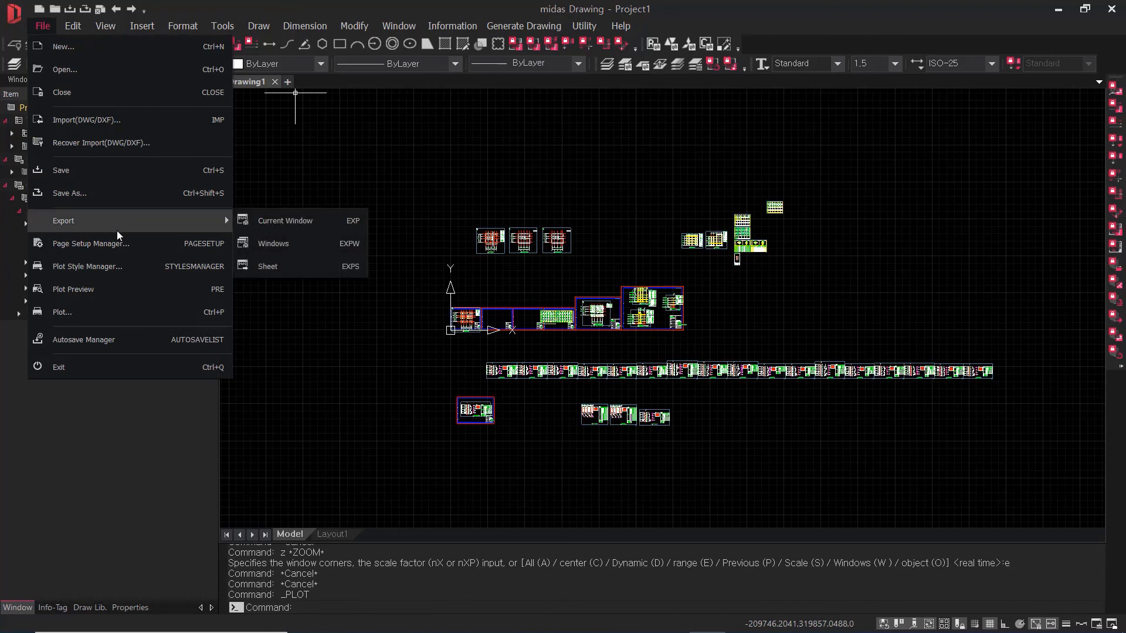
pyautogui.click(347, 226)
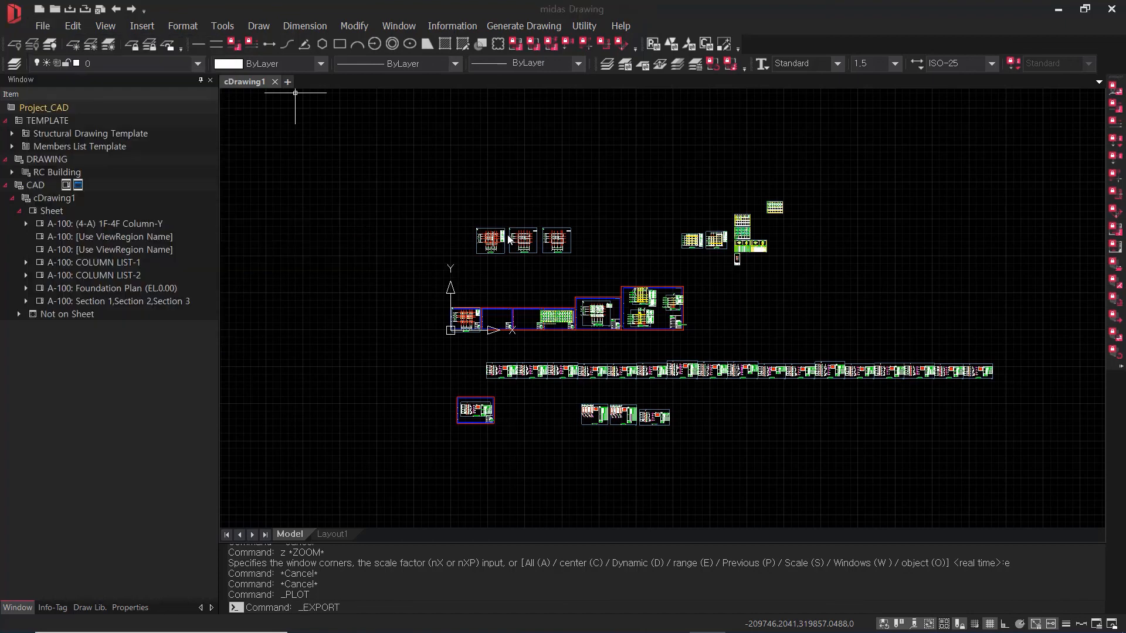
pyautogui.click(299, 281)
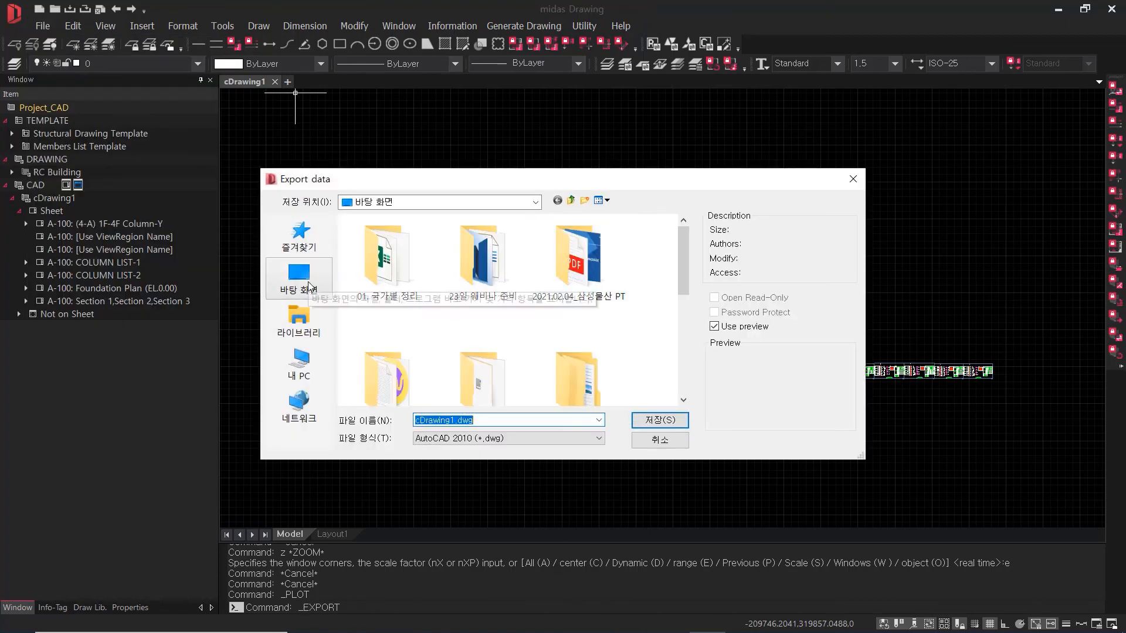
pyautogui.click(680, 420)
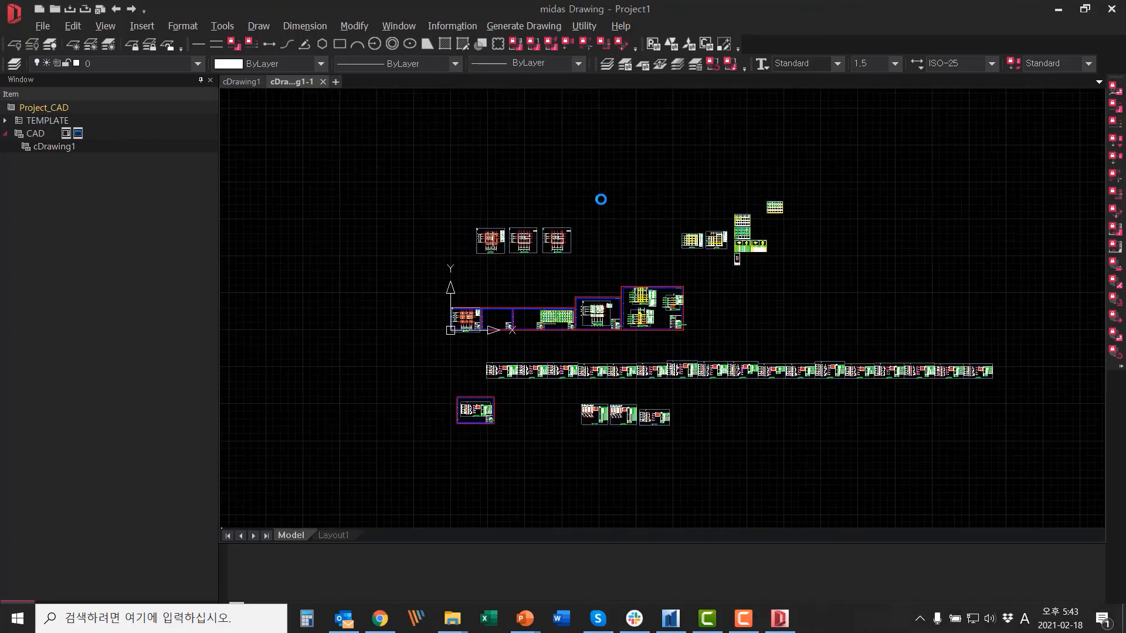
# Examine the sheets and rebar drawings in the cDrawing1-1 window.
pyautogui.scroll(4, 609, 382)
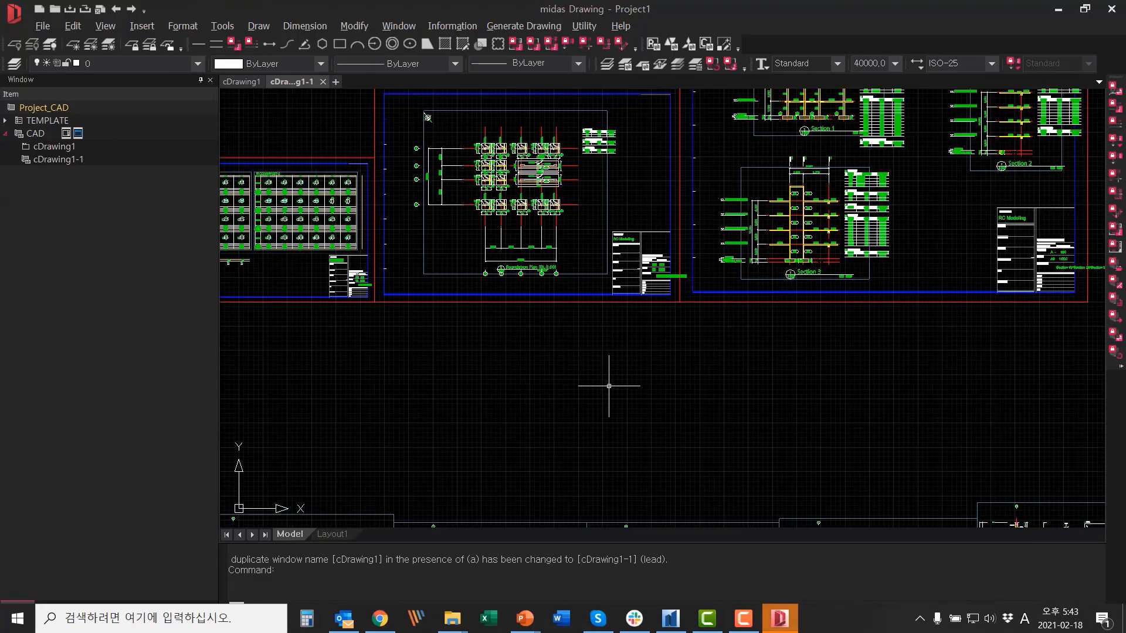
pyautogui.scroll(-6, 610, 382)
pyautogui.moveTo(447, 367); pyautogui.dragTo(516, 293, button='middle')
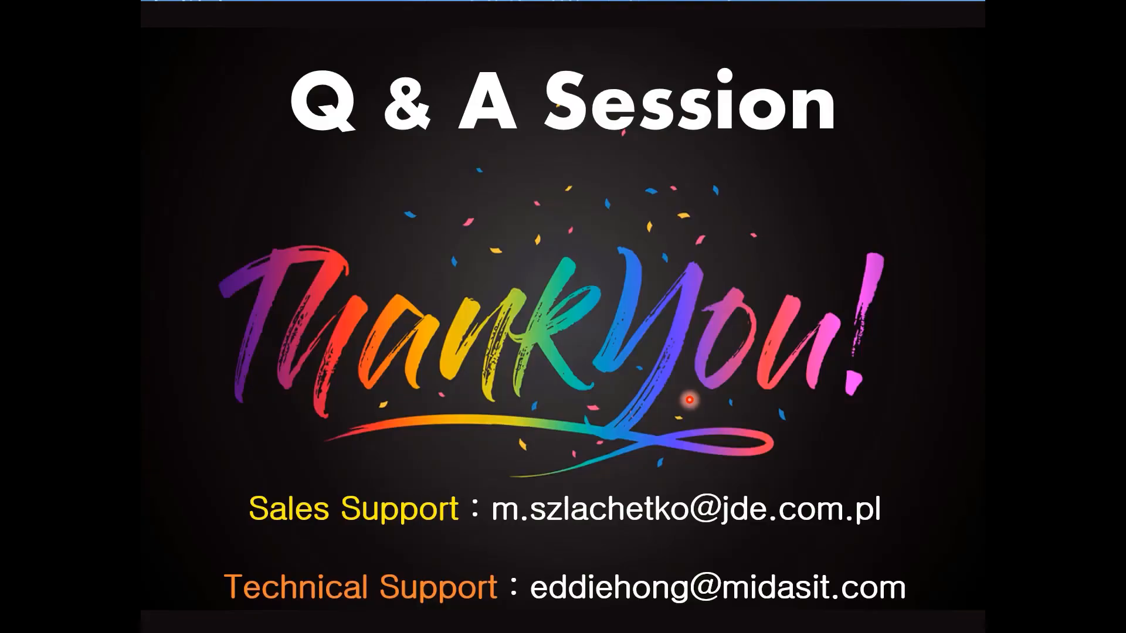